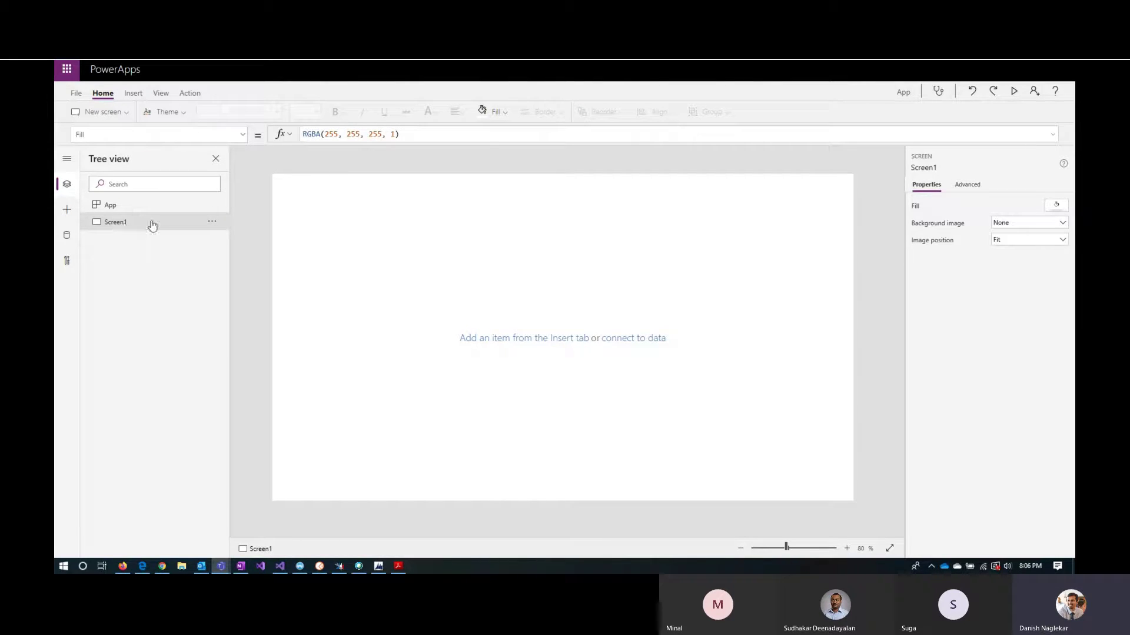
Insert a vertical gallery on the blank screen
click(133, 93)
click(366, 113)
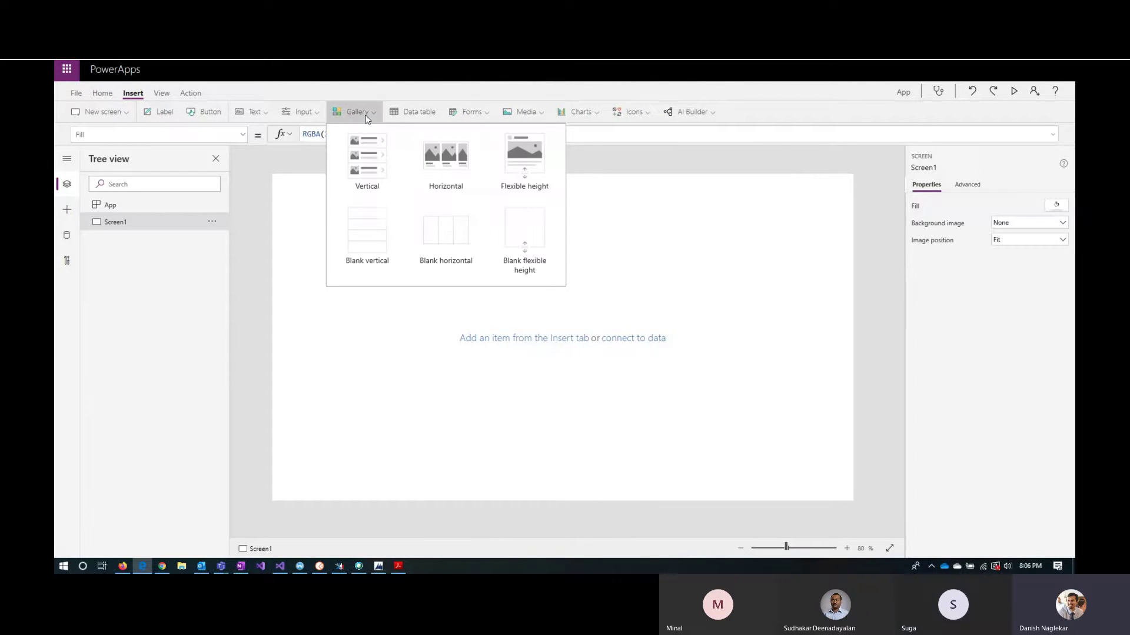
click(377, 166)
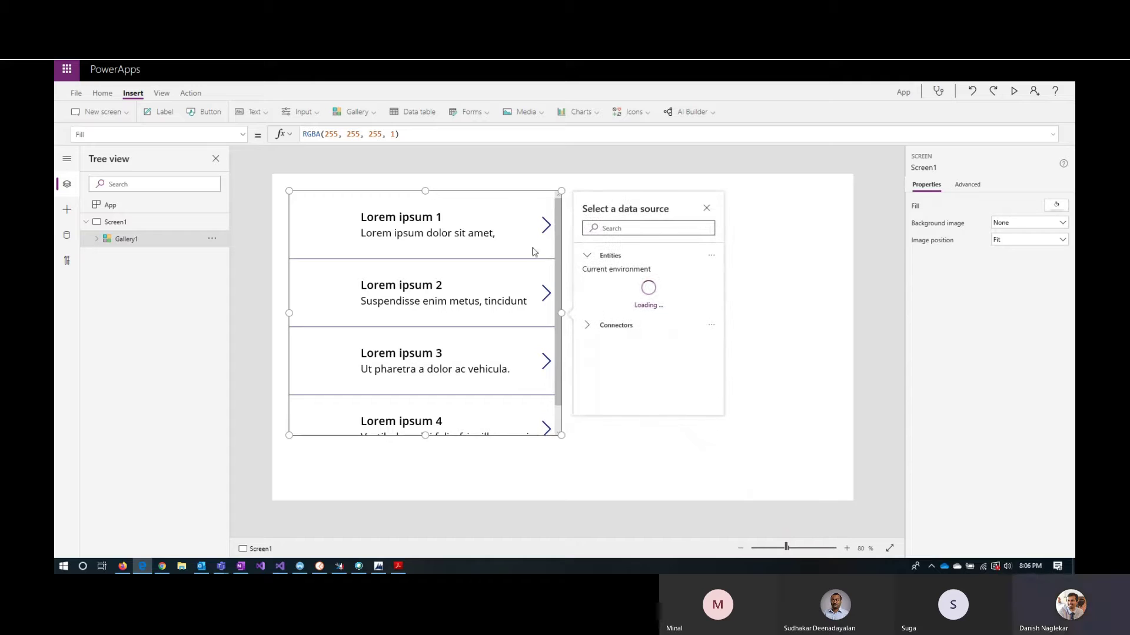
Position the gallery at X 0 and Y about 68, and resize it to about 1366 wide by 700 high
drag(508, 190, 491, 173)
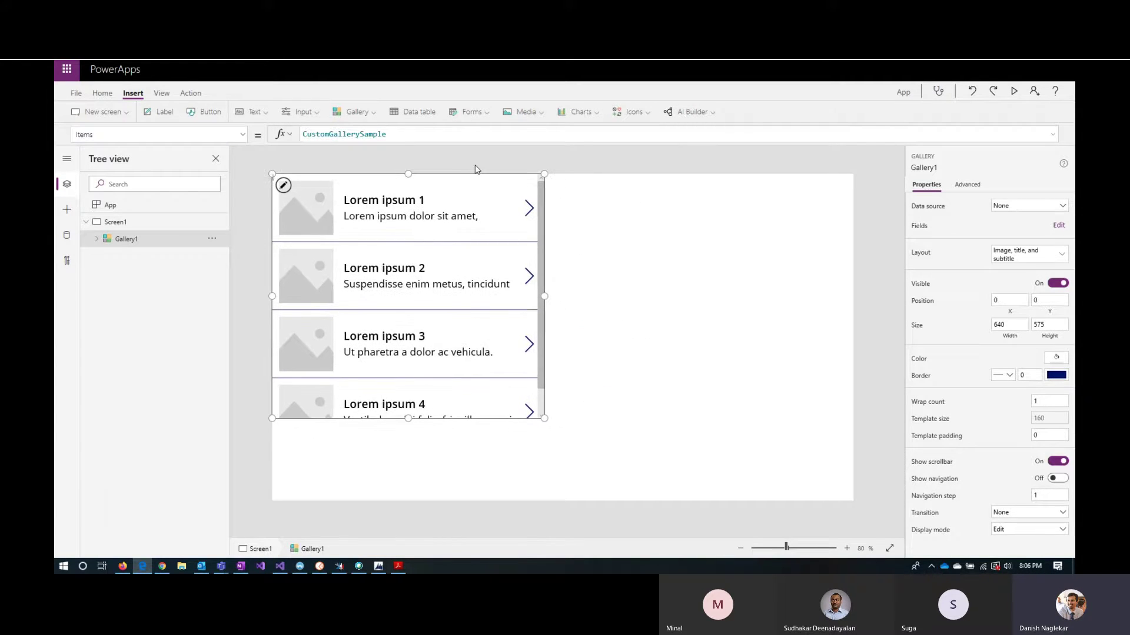
drag(544, 296, 882, 299)
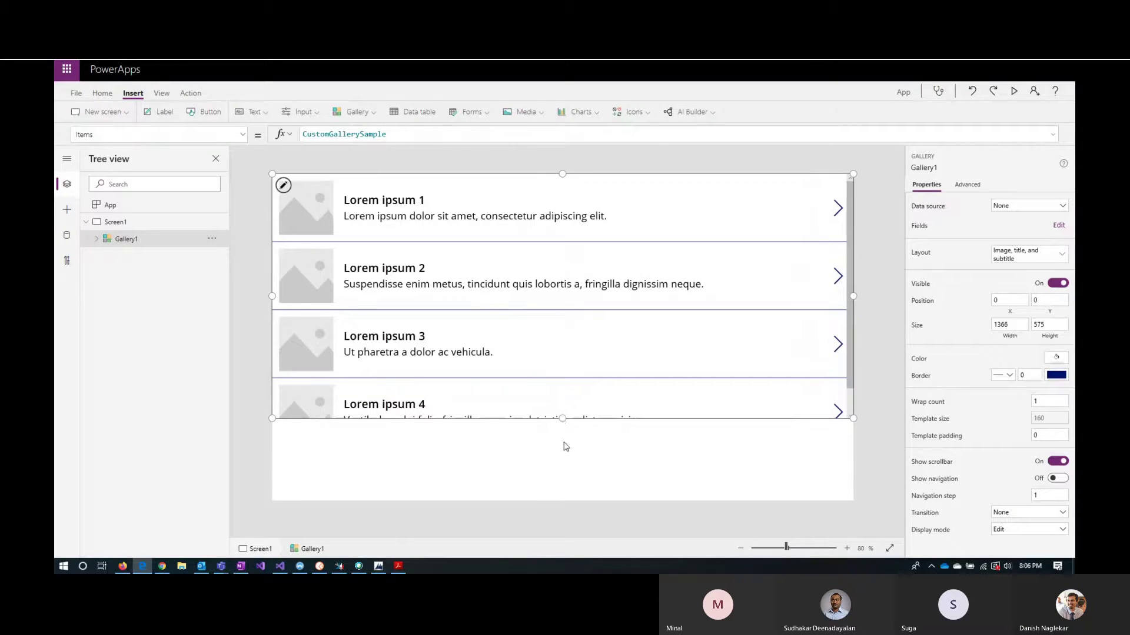
drag(565, 447, 565, 503)
drag(563, 174, 561, 203)
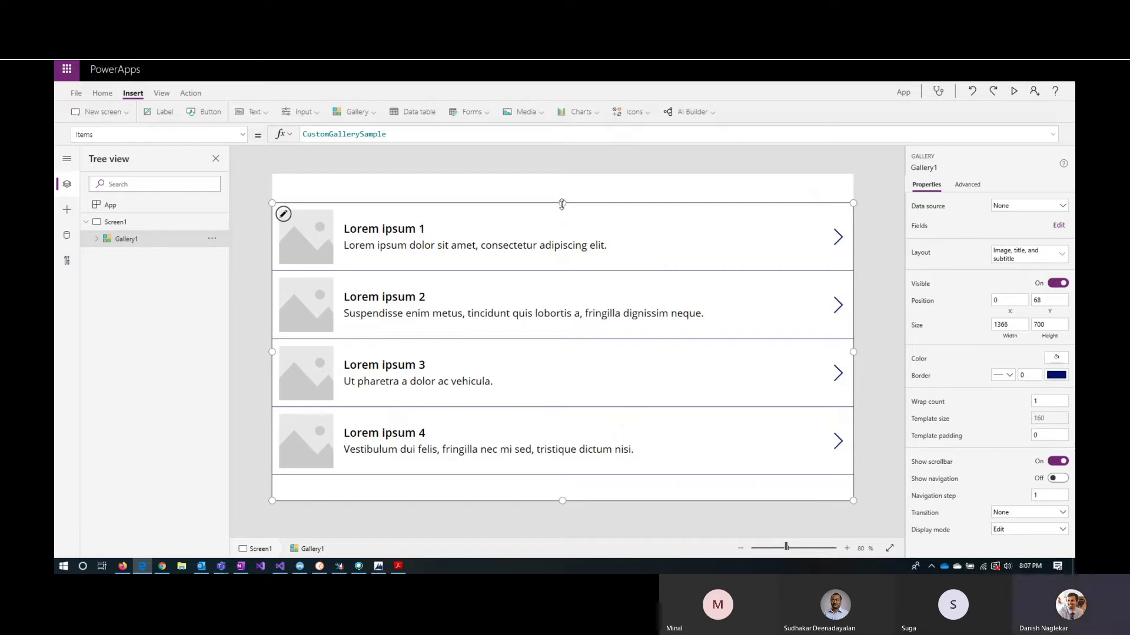
click(317, 243)
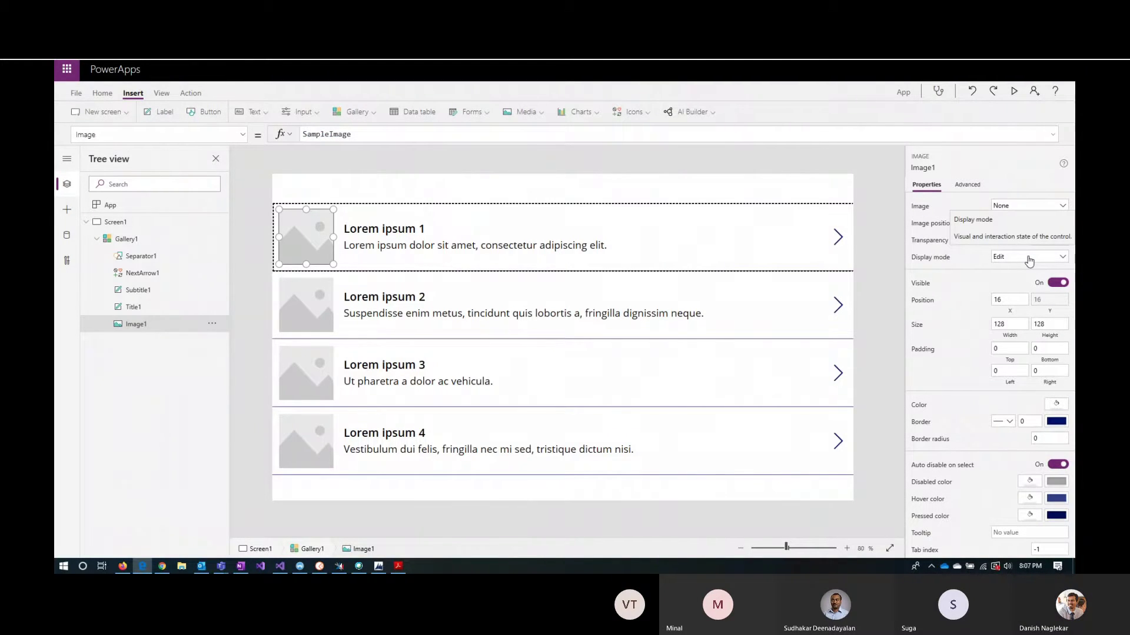
click(1029, 259)
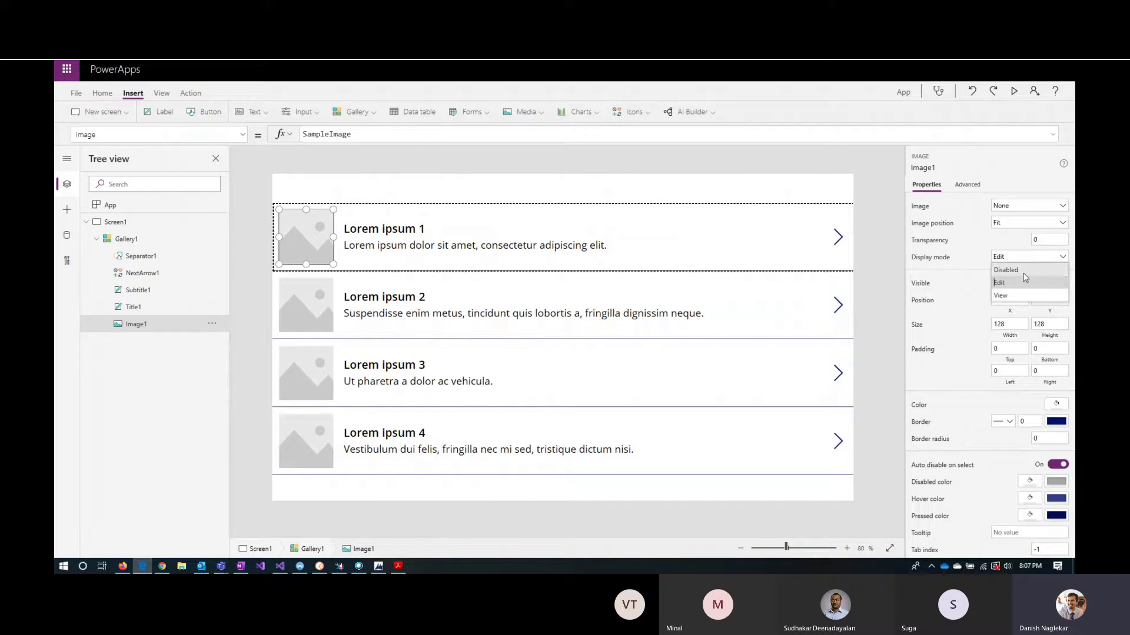
click(1025, 280)
click(342, 190)
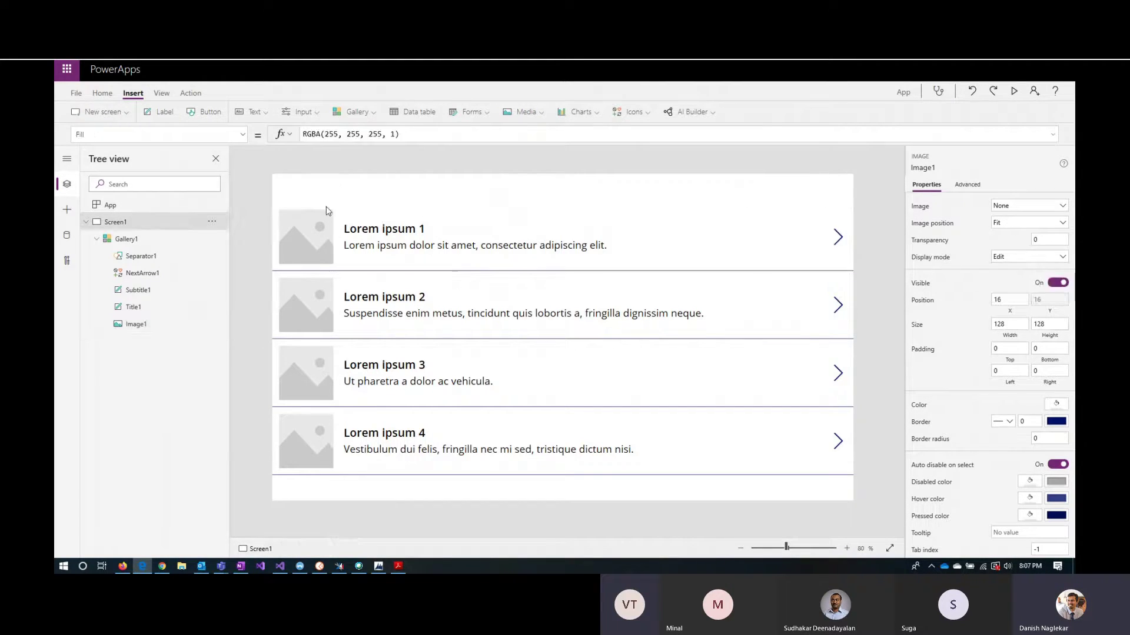
Change the gallery's layout to Title
click(139, 240)
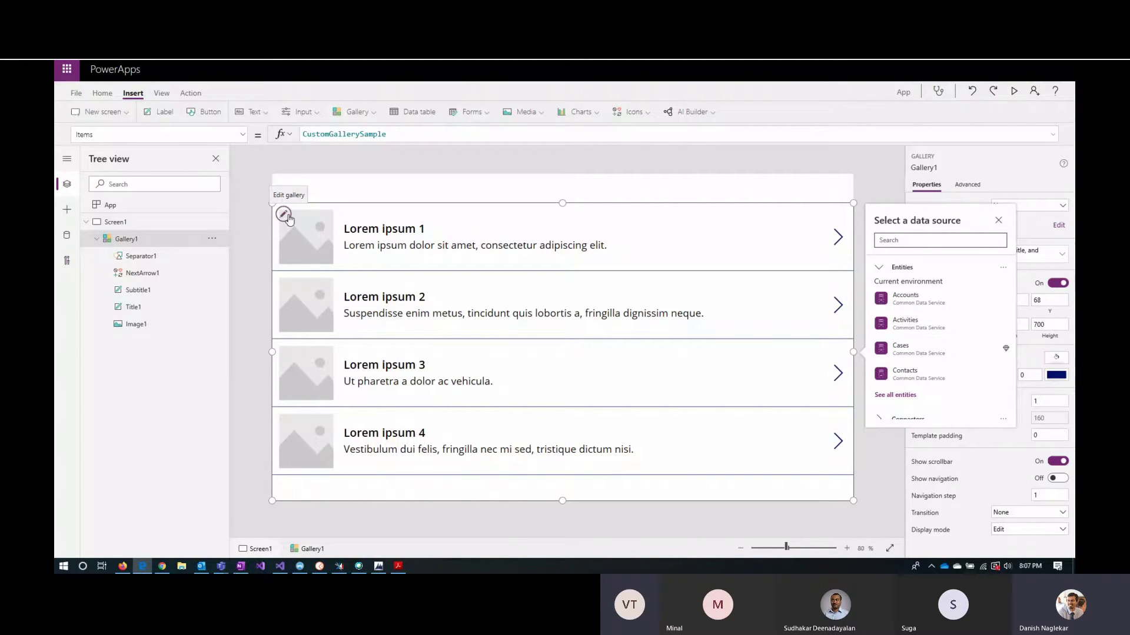
click(1053, 254)
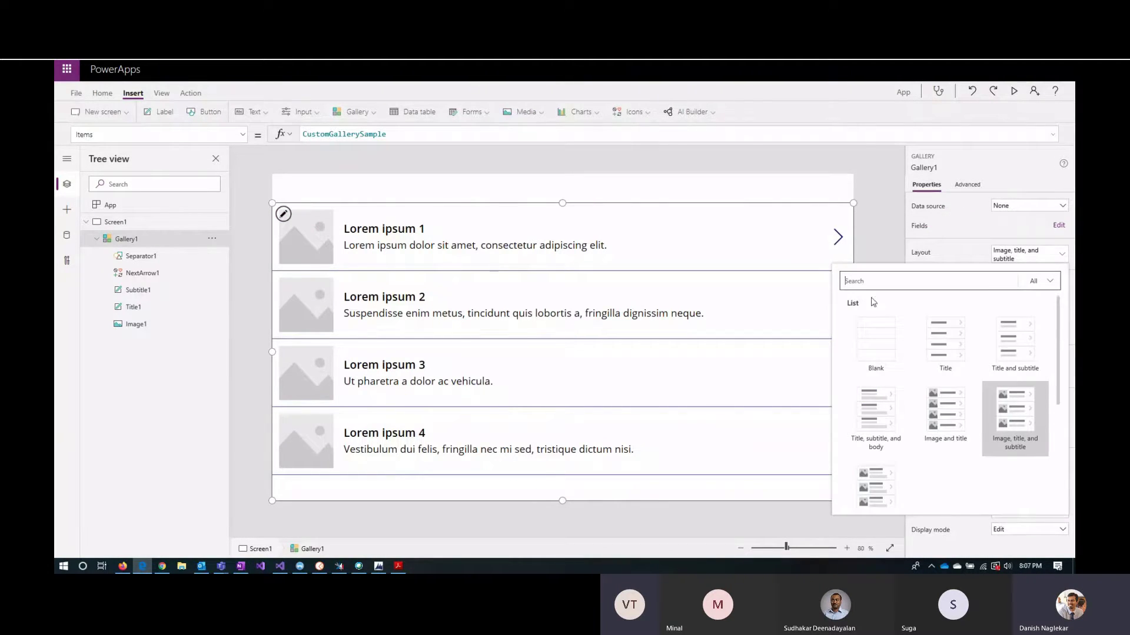
click(940, 354)
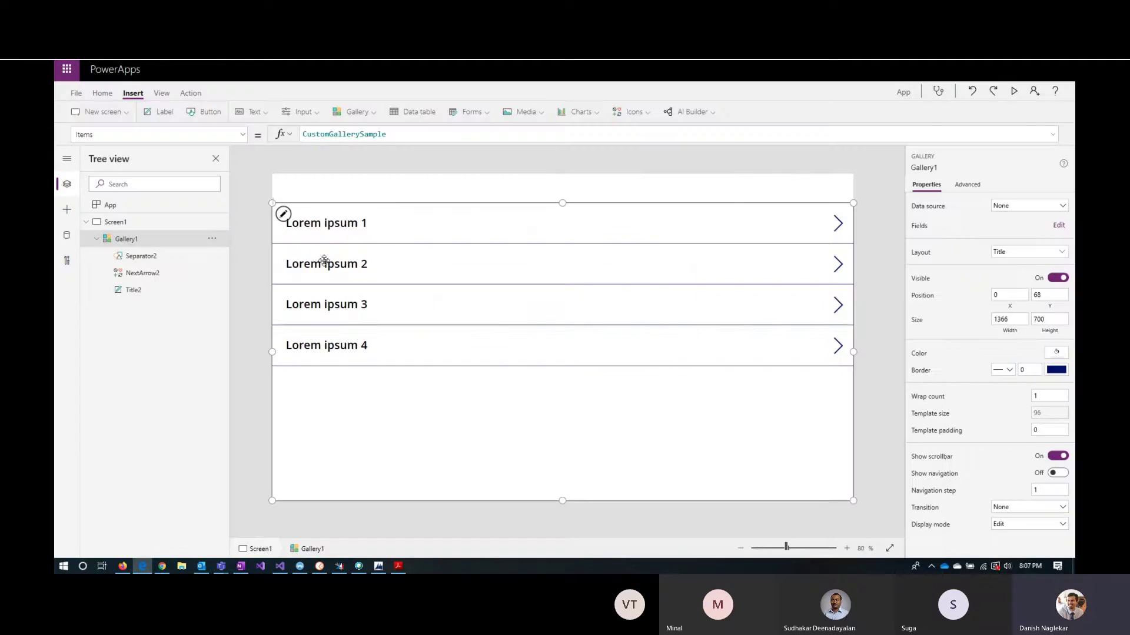
Resize the gallery's title label to about 210 wide by 48 high and set its font size to 11
click(327, 224)
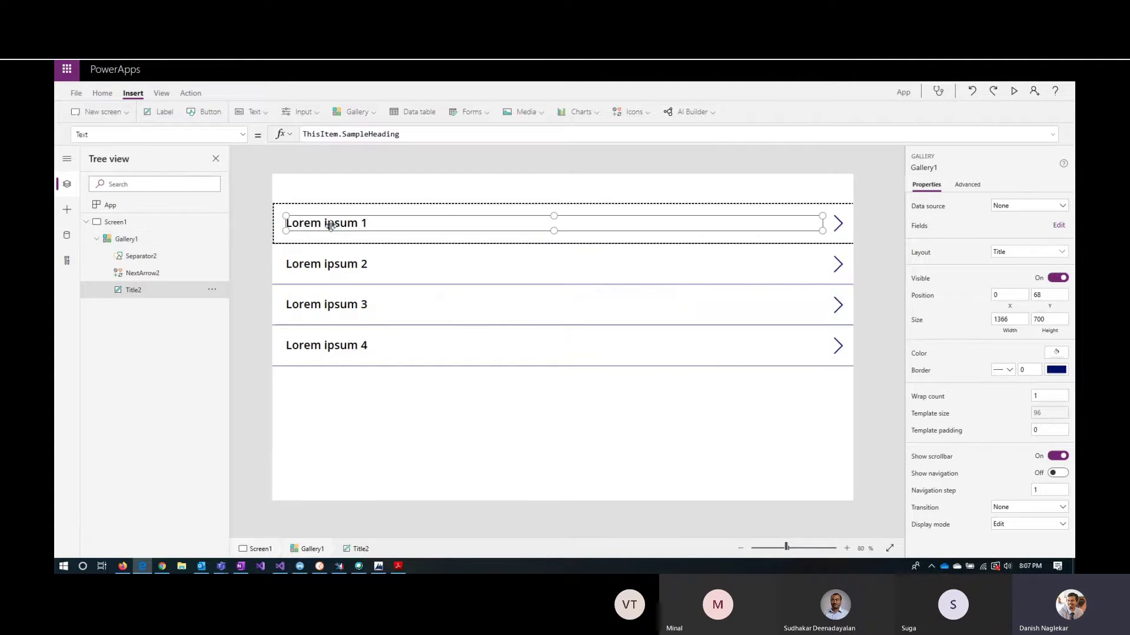
drag(823, 230, 375, 228)
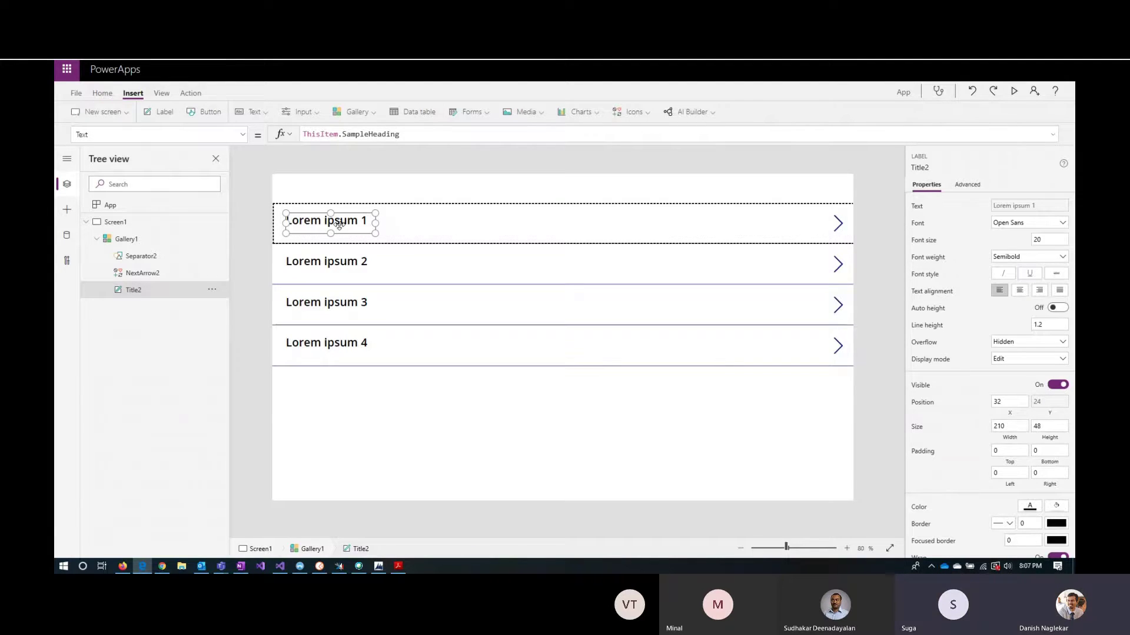
click(1044, 240)
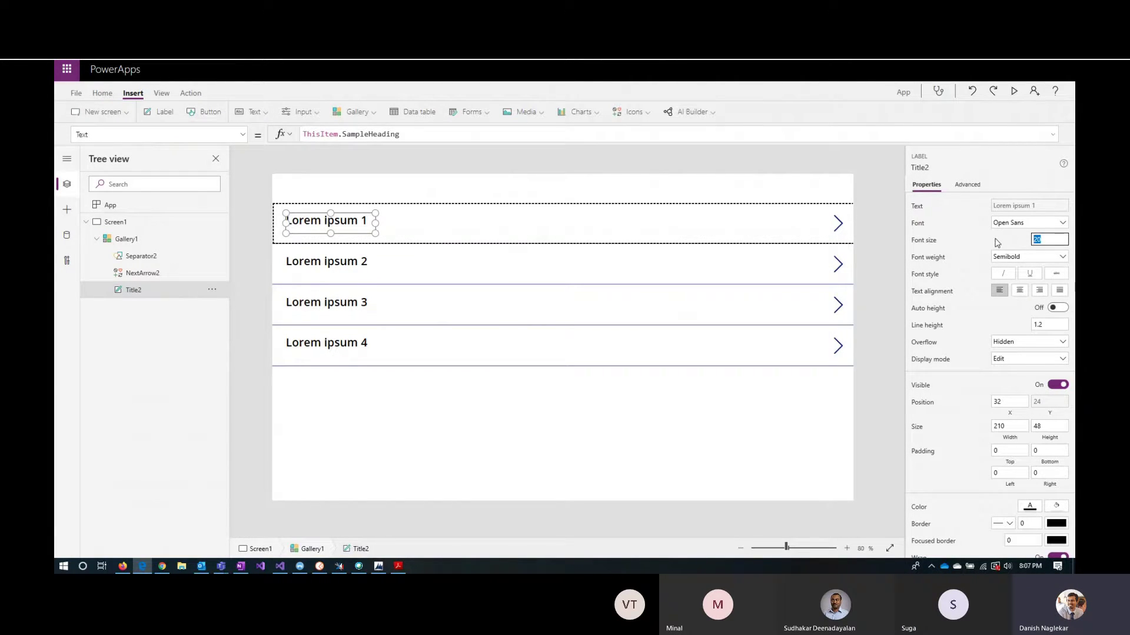
text(11)
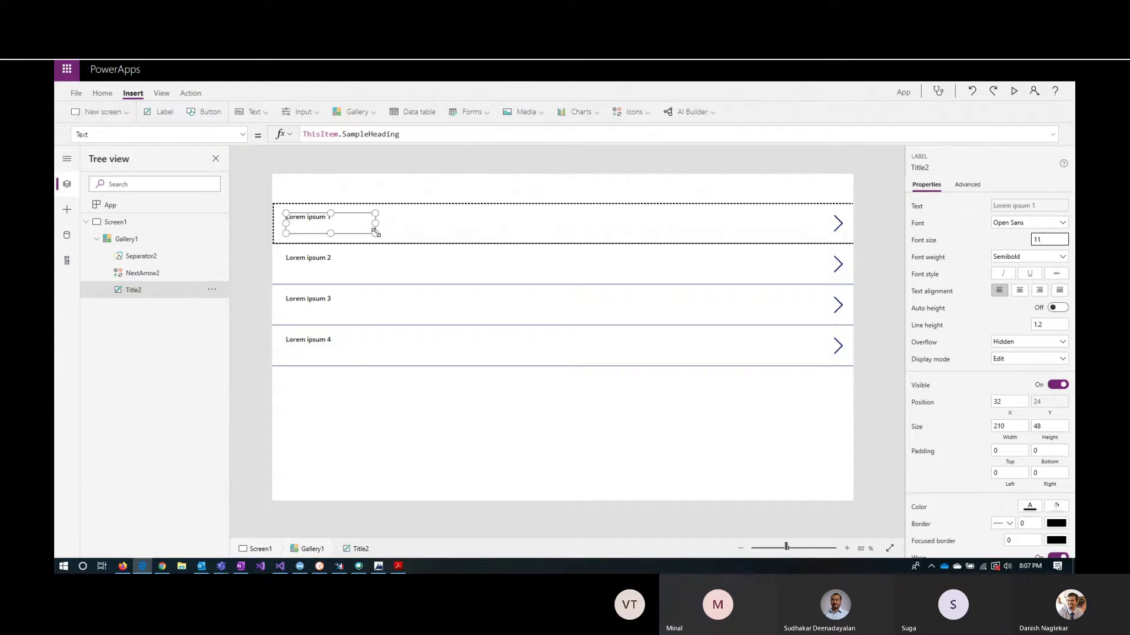
Reapply the Title layout to the gallery
click(135, 240)
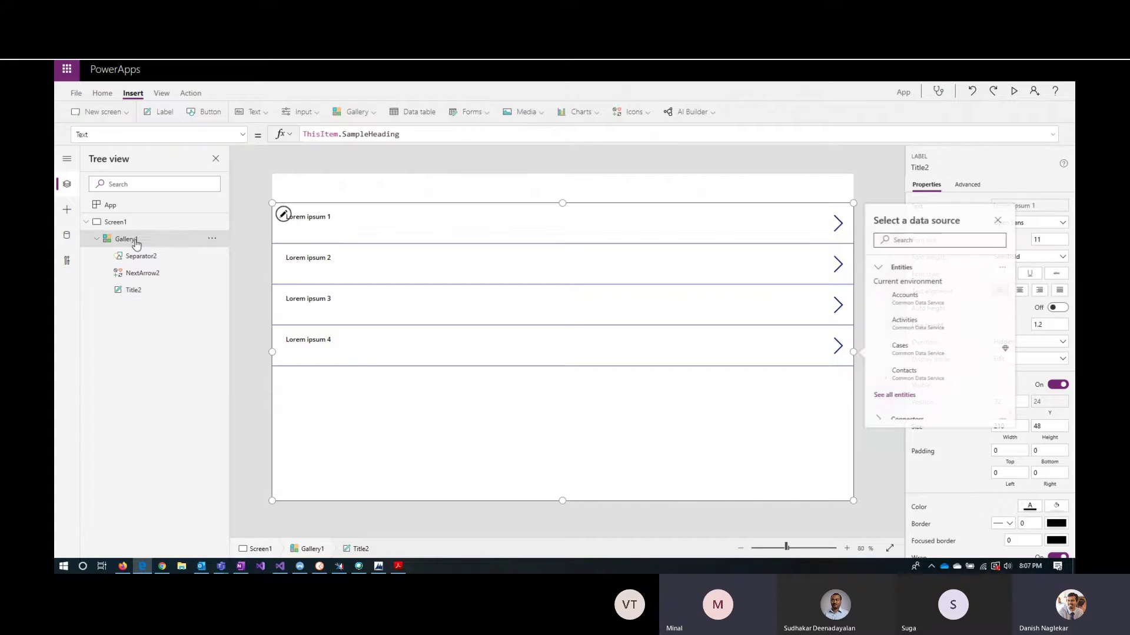
click(997, 221)
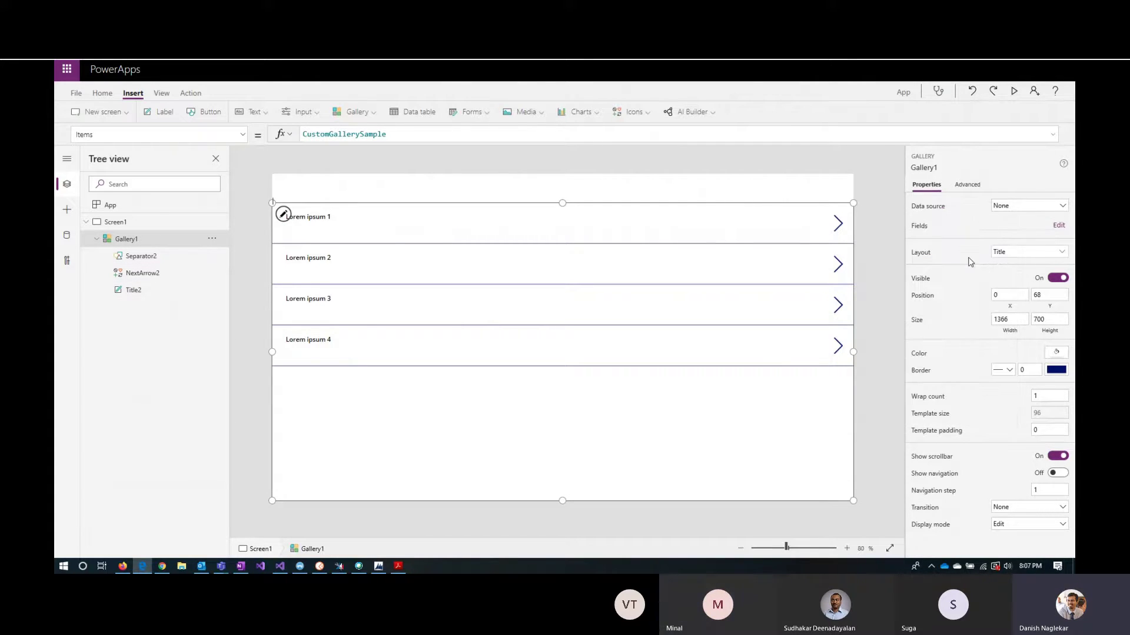
click(1016, 260)
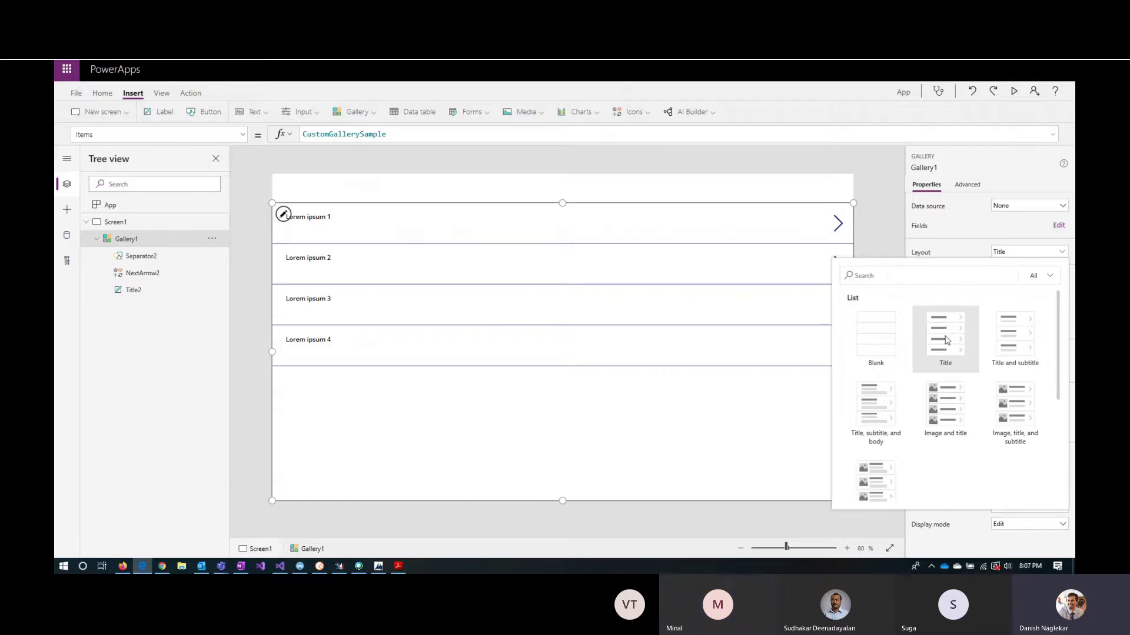
click(457, 239)
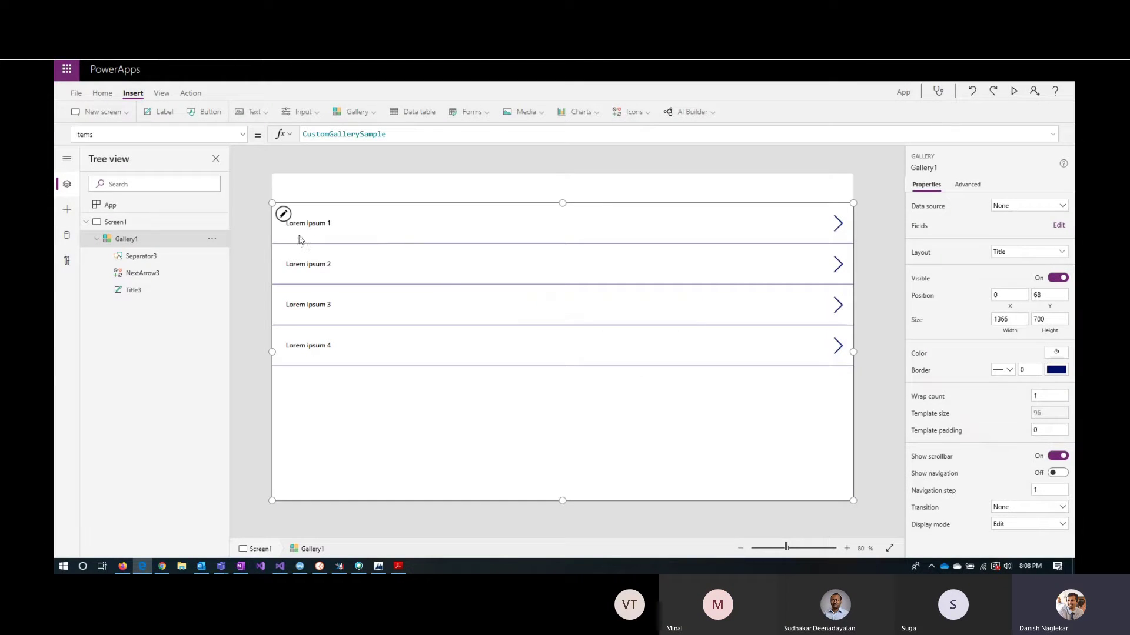
Shrink the gallery's title label to about 170 wide by 18 high and move it to about X 18, Y 18
click(325, 221)
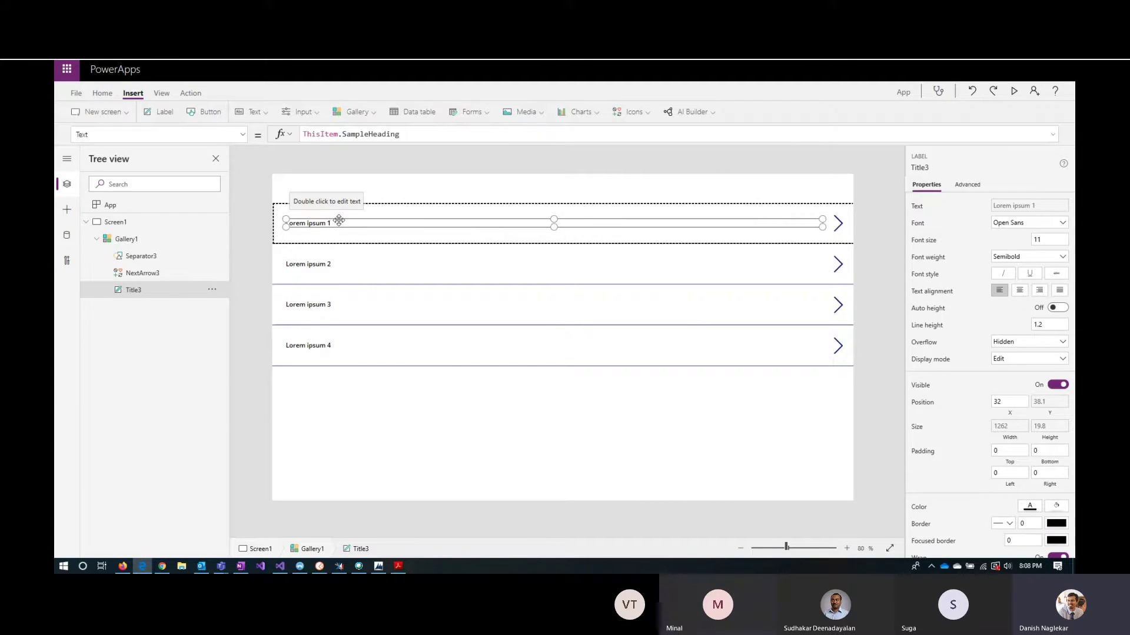
drag(822, 226, 361, 226)
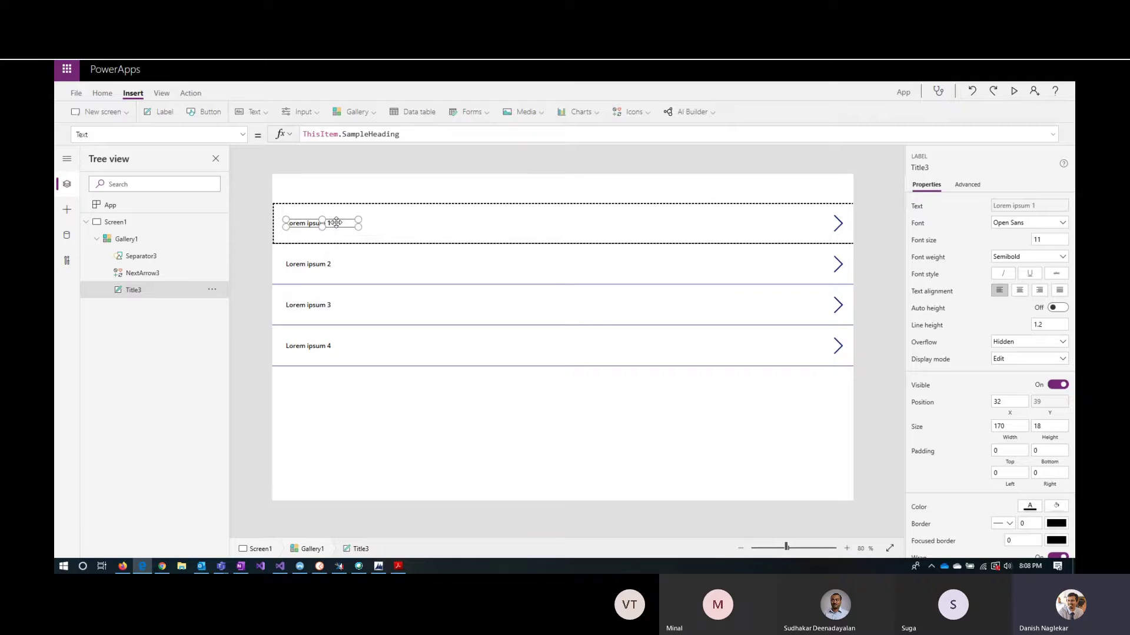
drag(335, 223, 331, 210)
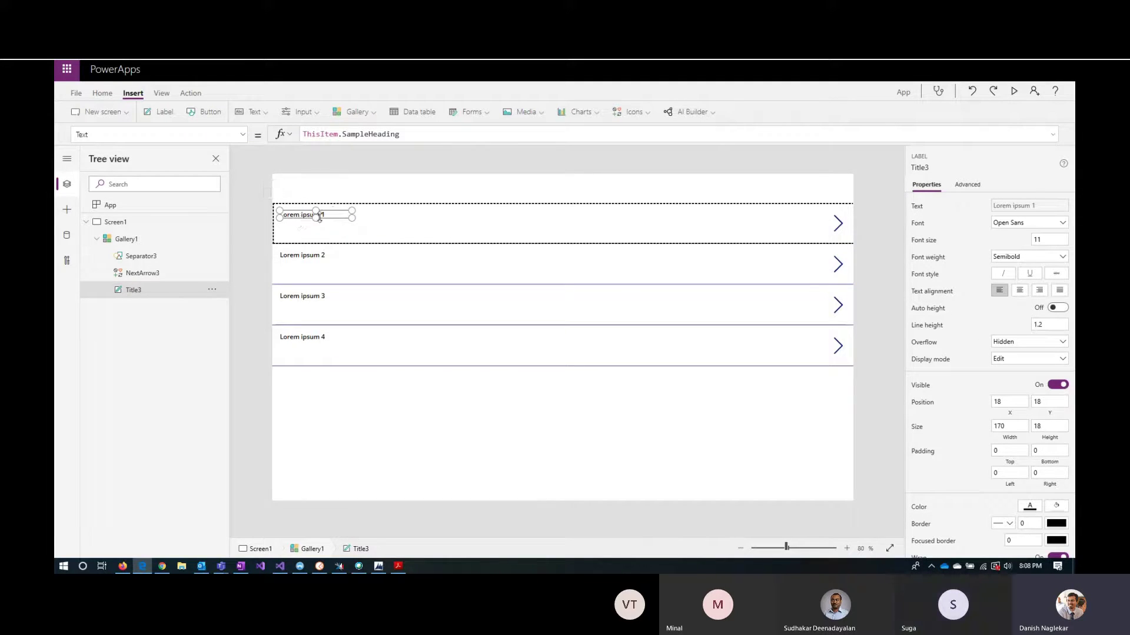
Narrow the title label to about 138 wide and turn on its auto height
drag(315, 218, 314, 228)
click(1056, 310)
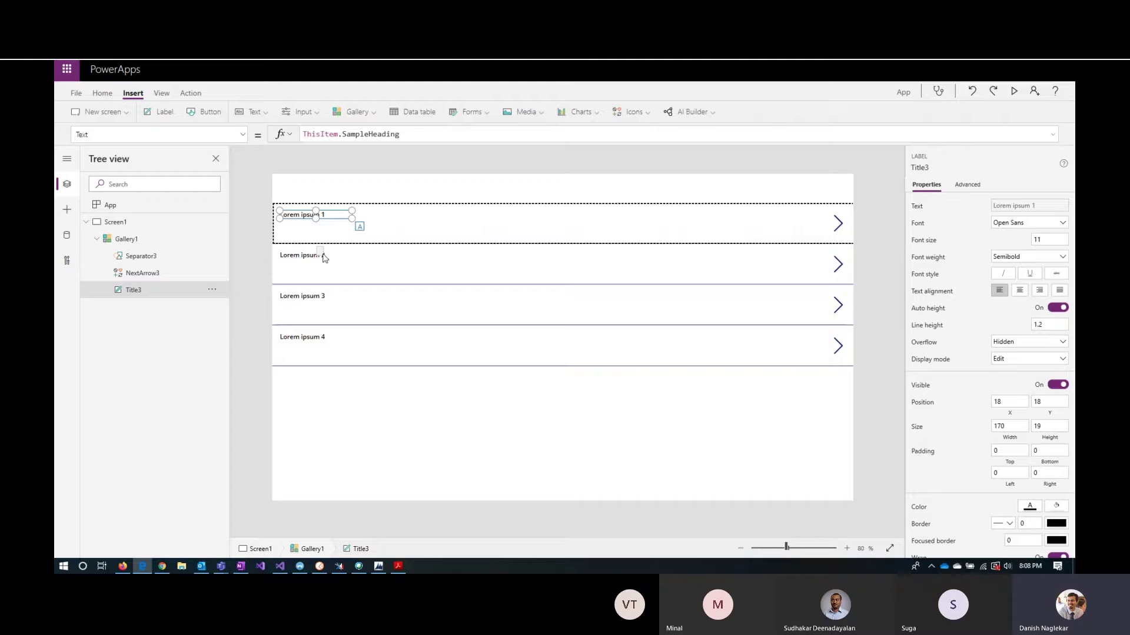
drag(330, 218, 338, 219)
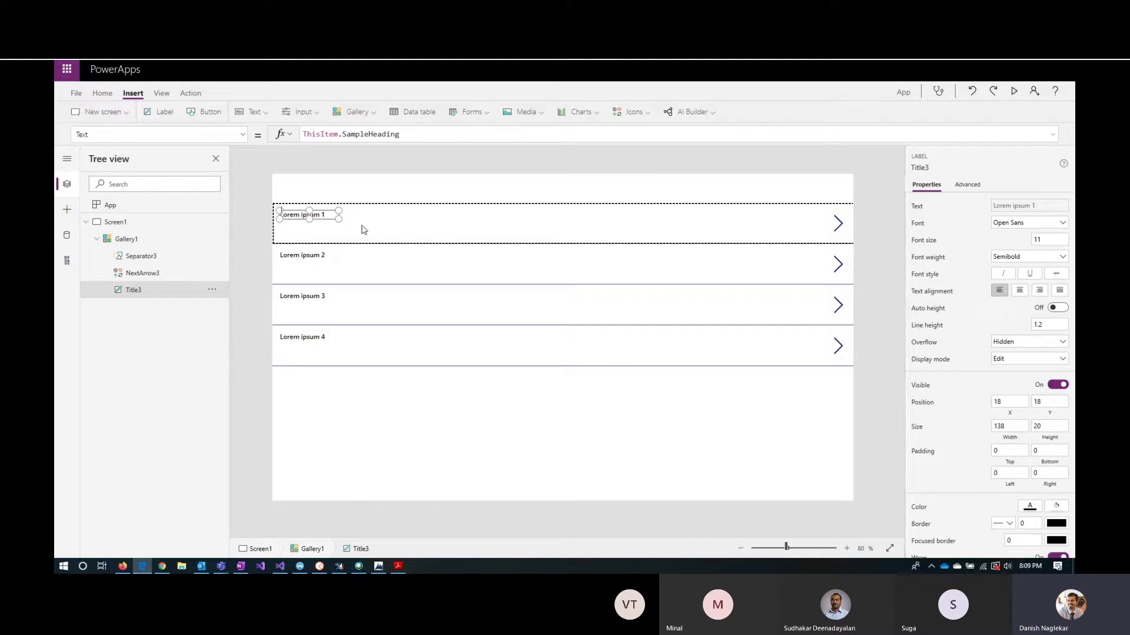
drag(309, 218, 307, 224)
click(1056, 308)
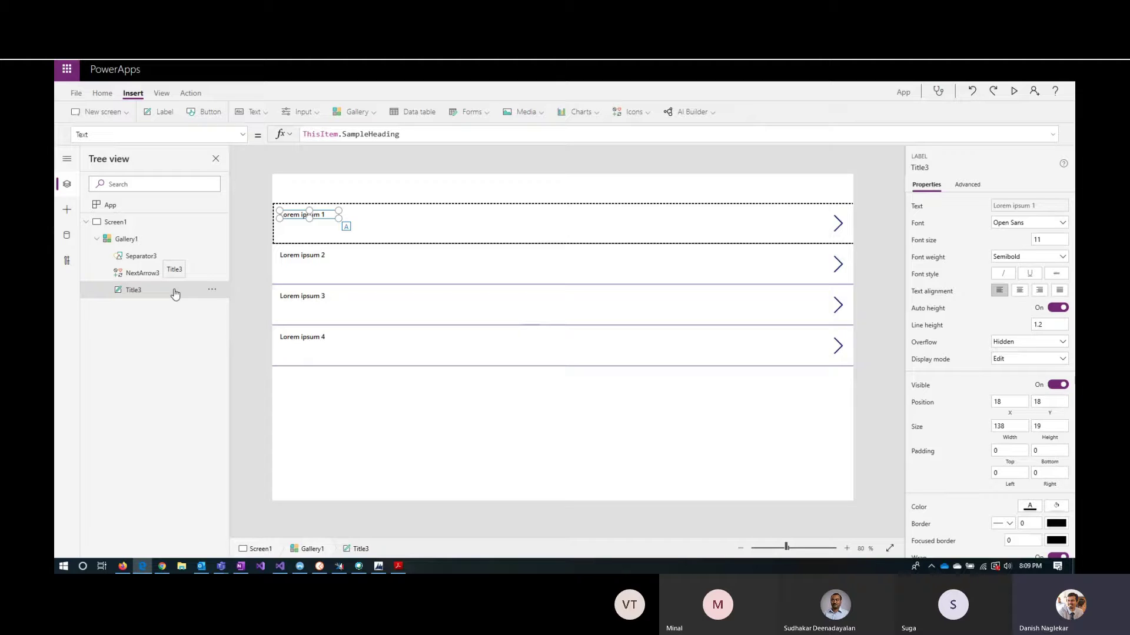
Open the gallery's TemplateSize formula and examine how the template size is calculated
click(160, 243)
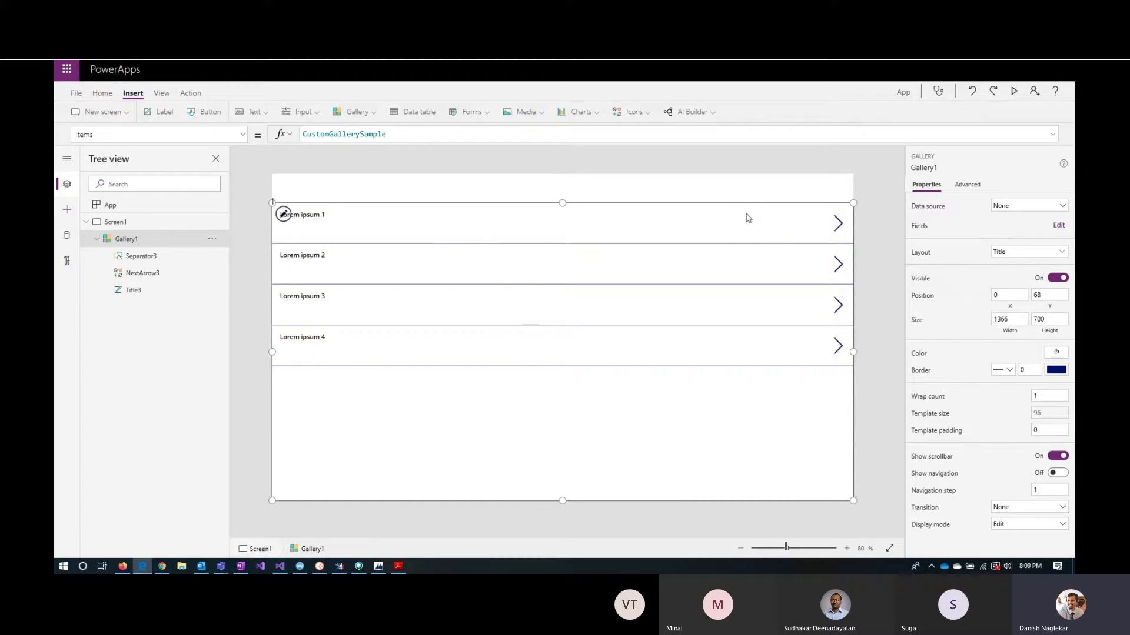
click(696, 221)
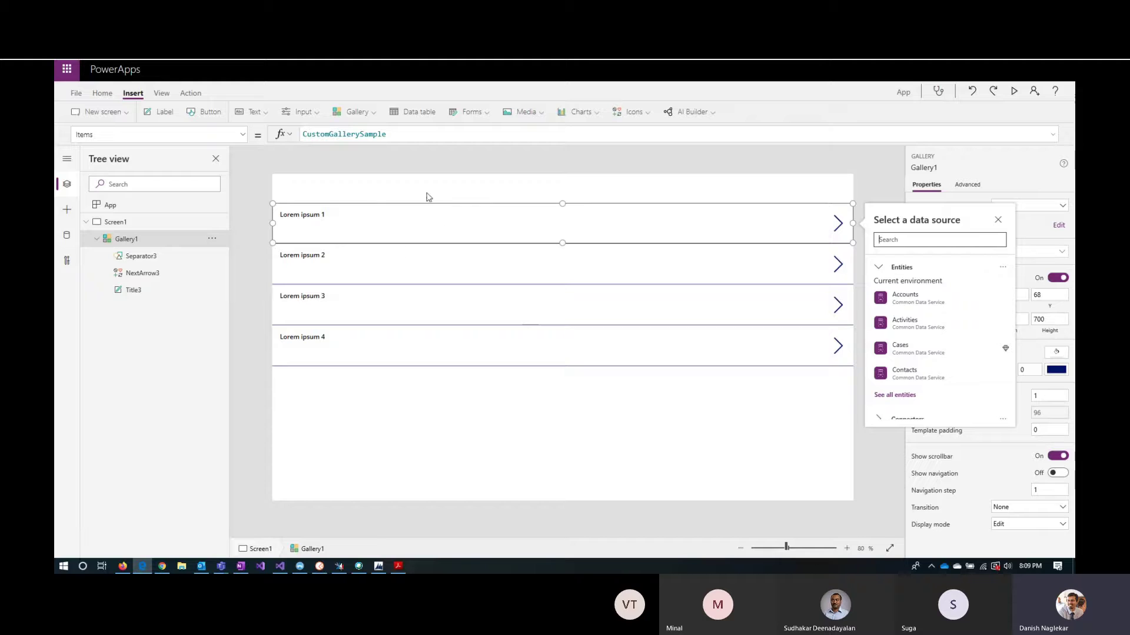
click(975, 434)
click(930, 415)
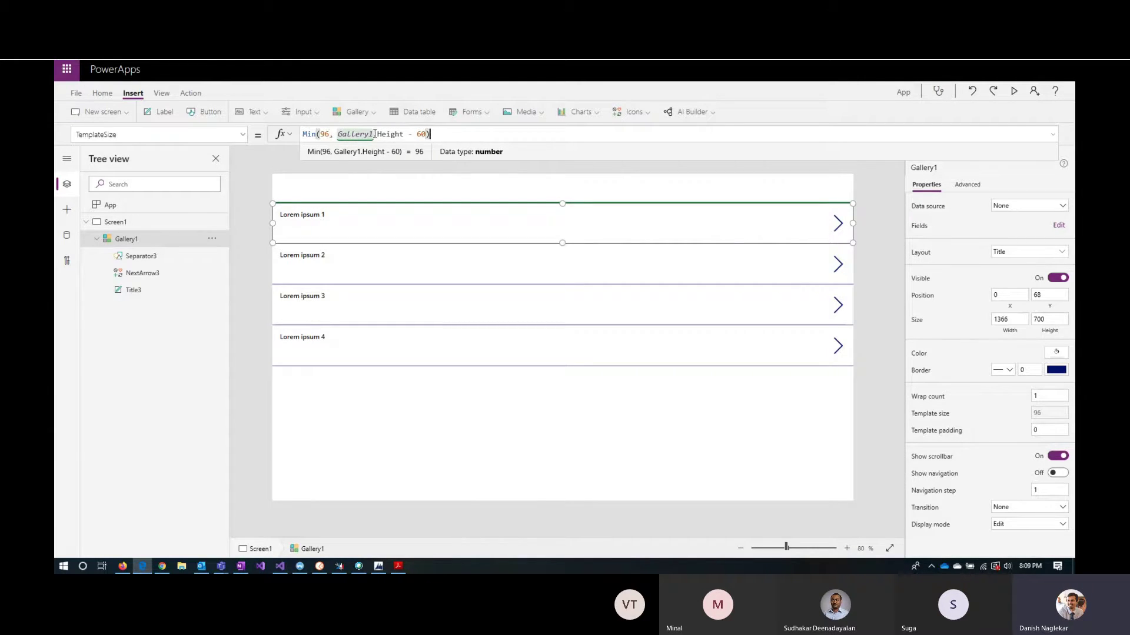
drag(430, 134, 306, 134)
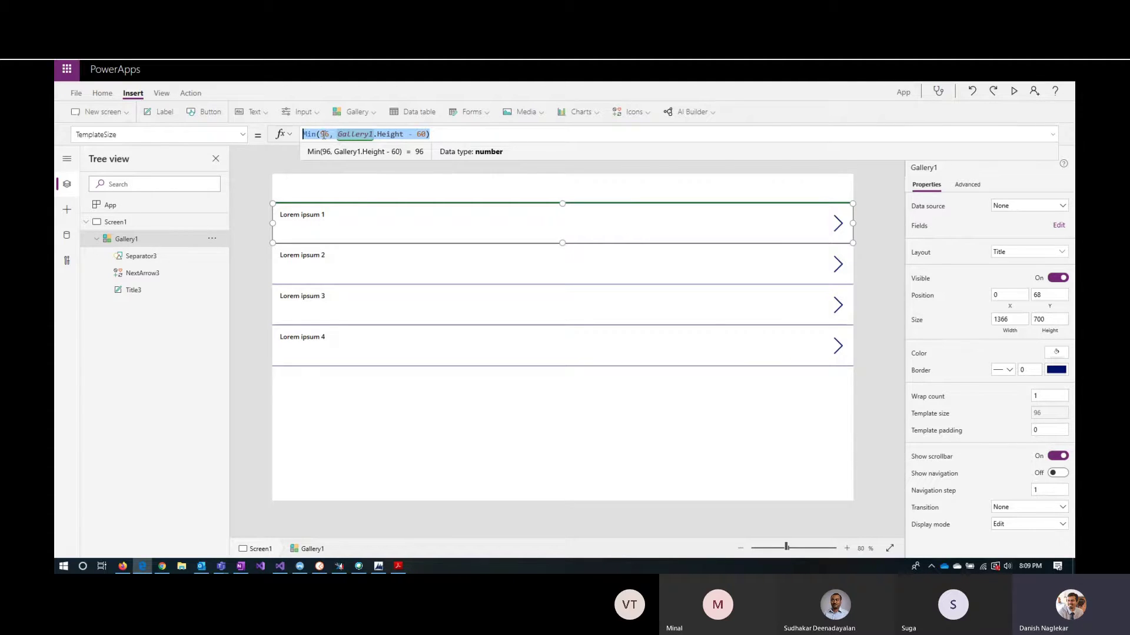
click(310, 134)
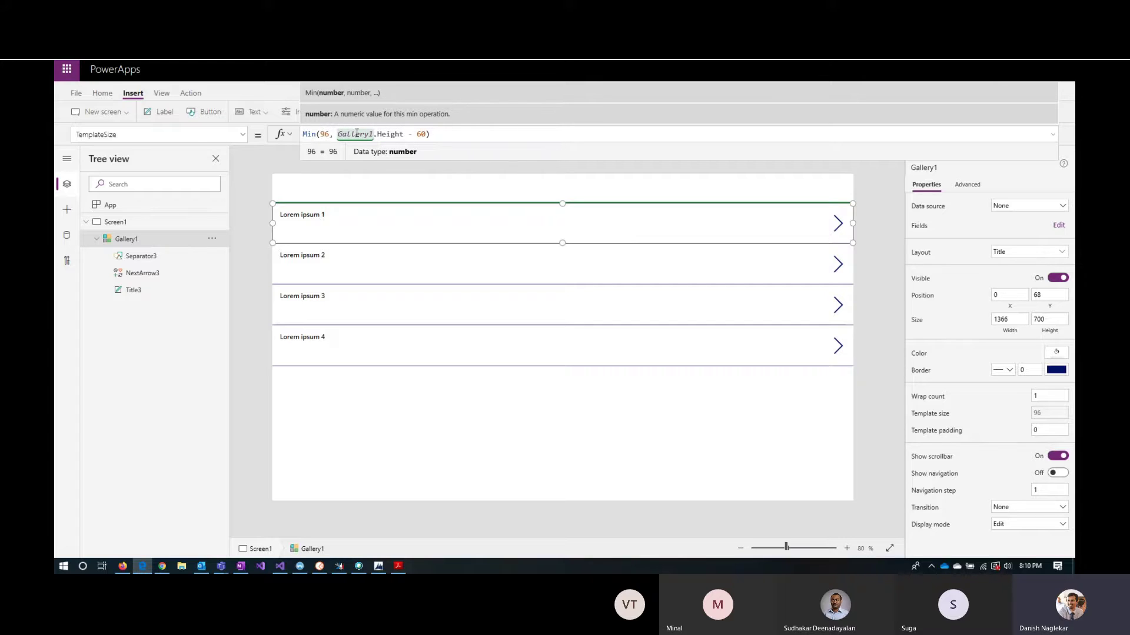
key(alt+Tab)
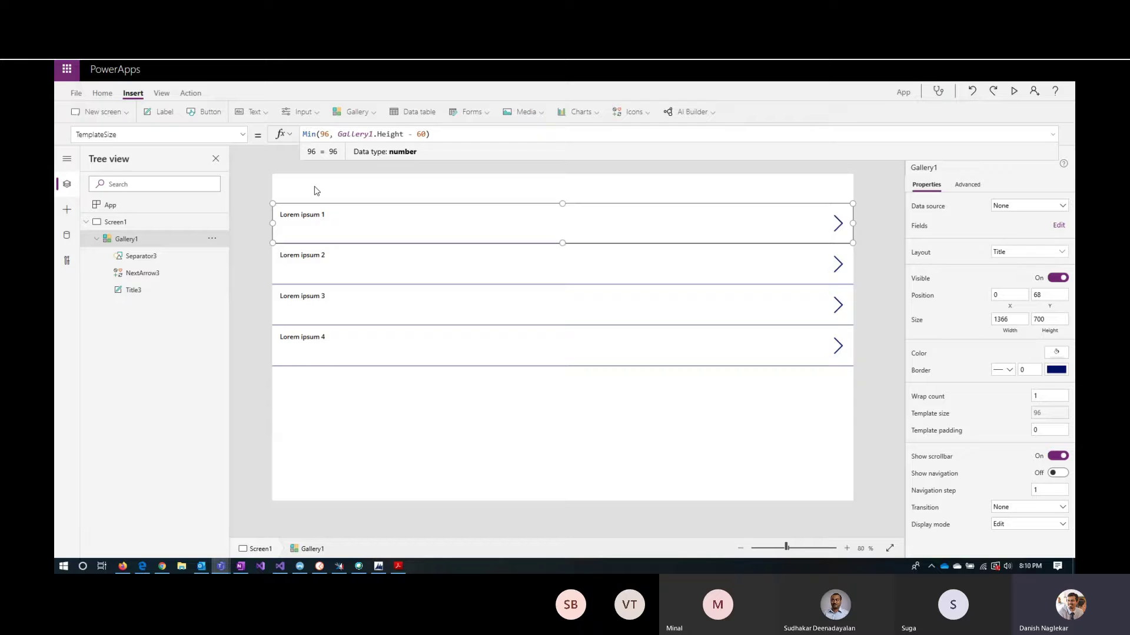
click(316, 190)
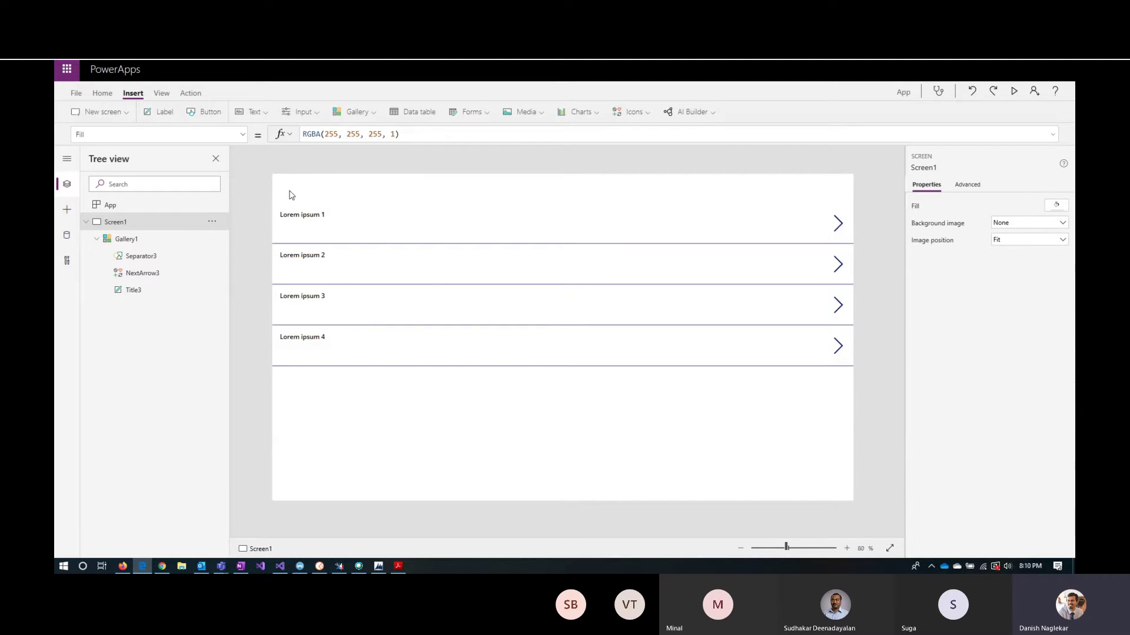
click(77, 94)
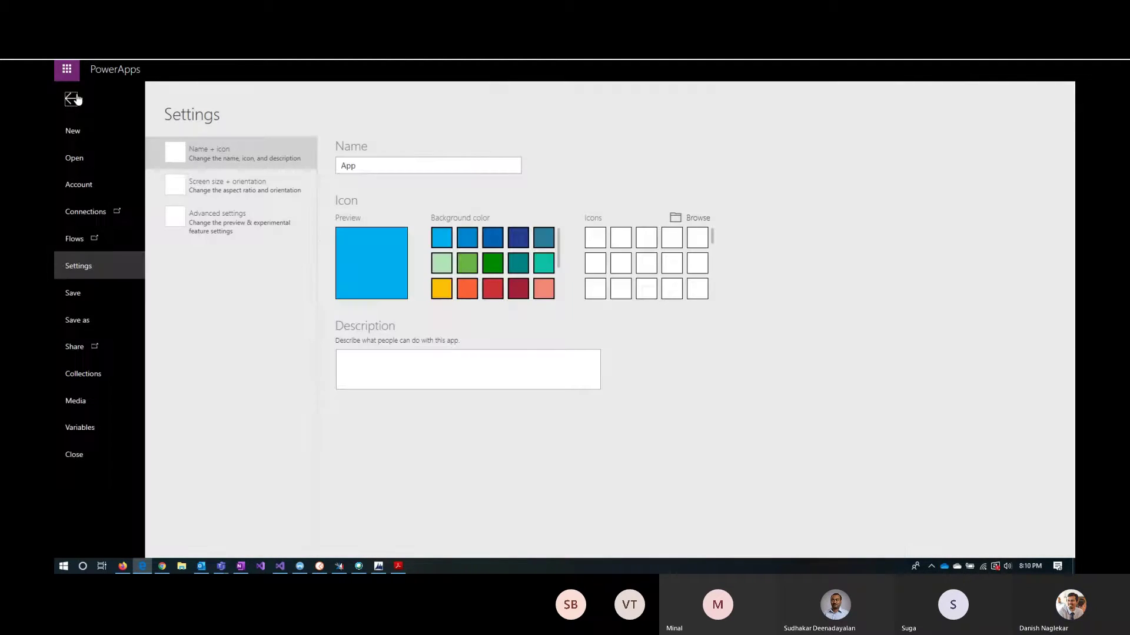
click(71, 98)
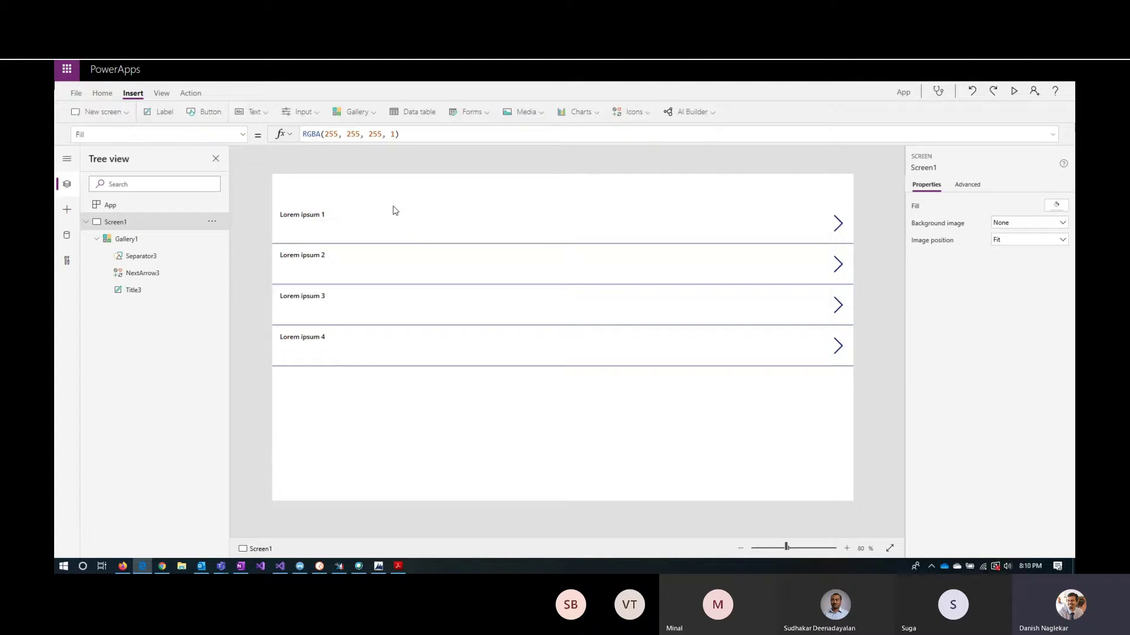
click(327, 211)
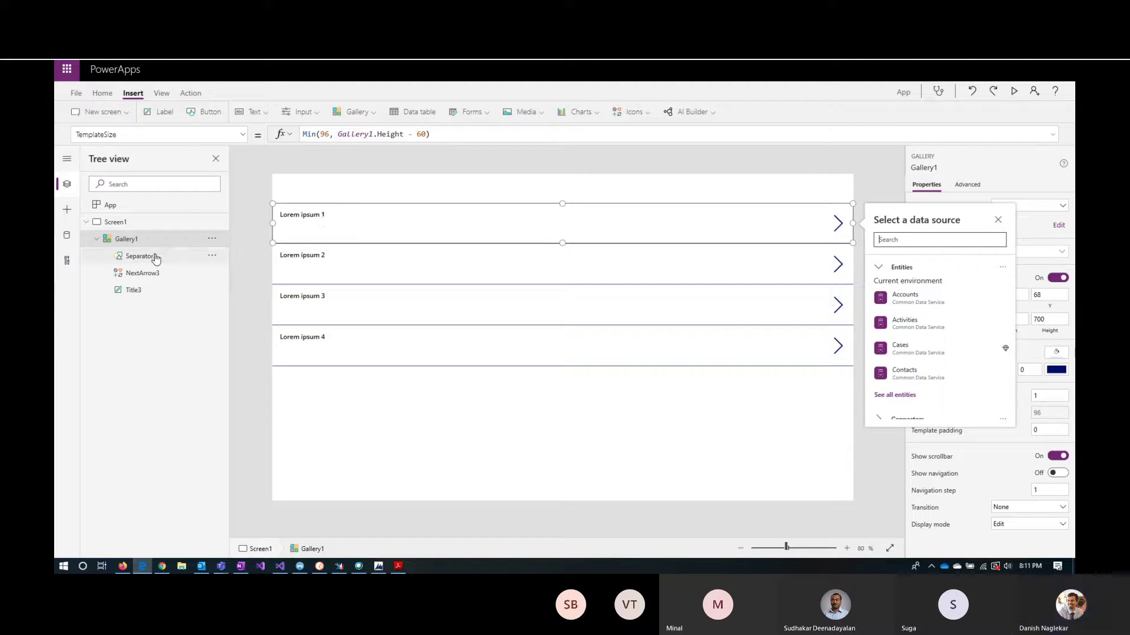
Widen the gallery's title label to about 1283 and replace its text formula with a long quoted string of filler letters
click(322, 215)
drag(337, 219, 831, 229)
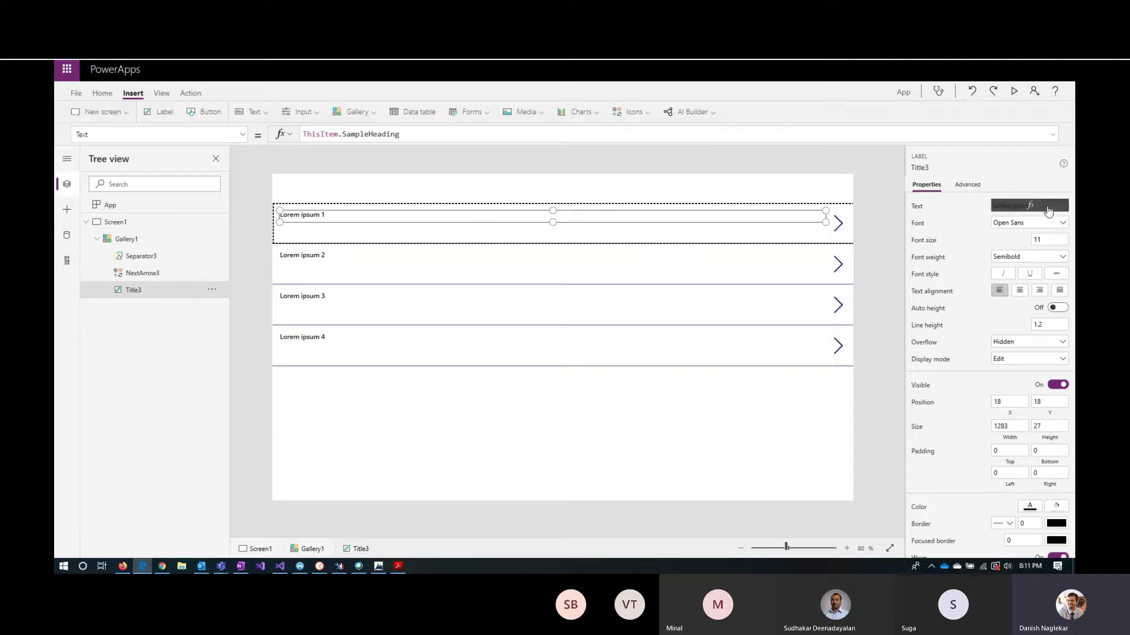
click(403, 135)
key(ctrl+a)
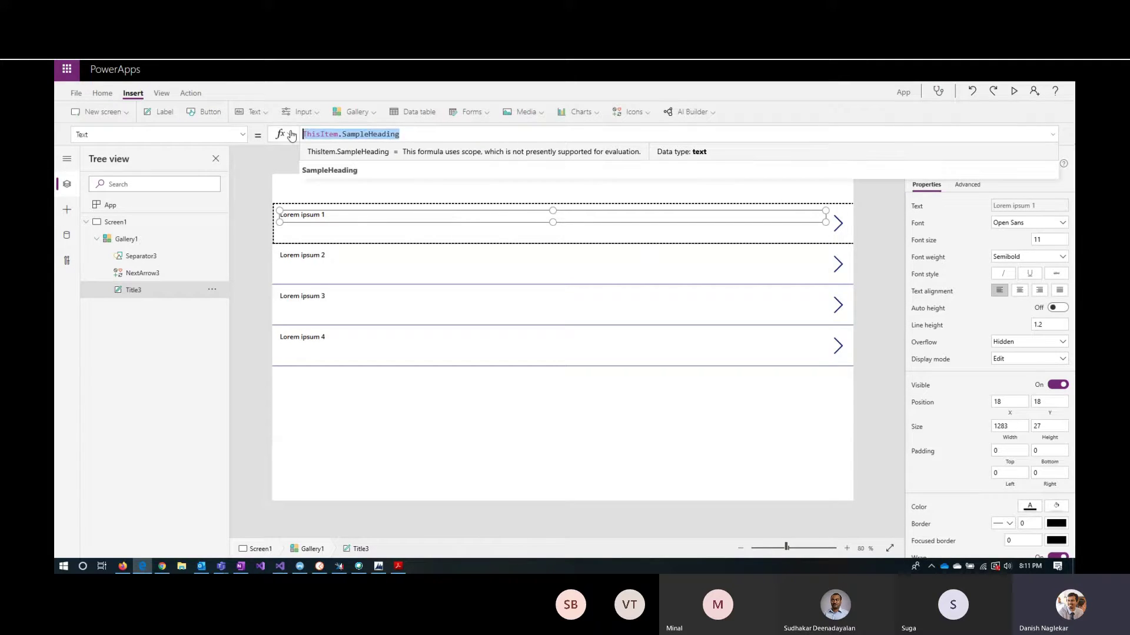
text(")
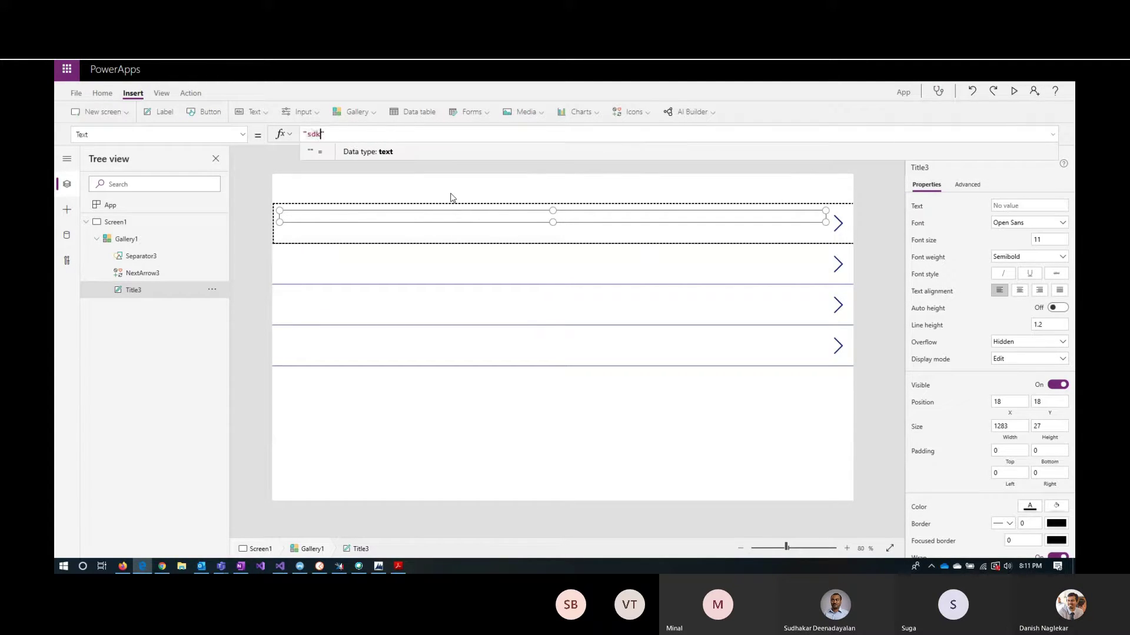
text("sdkjsdlnslkdnslndlknslndnslndlsndlskkkkkkkkkkkkkkkkkkkkk)
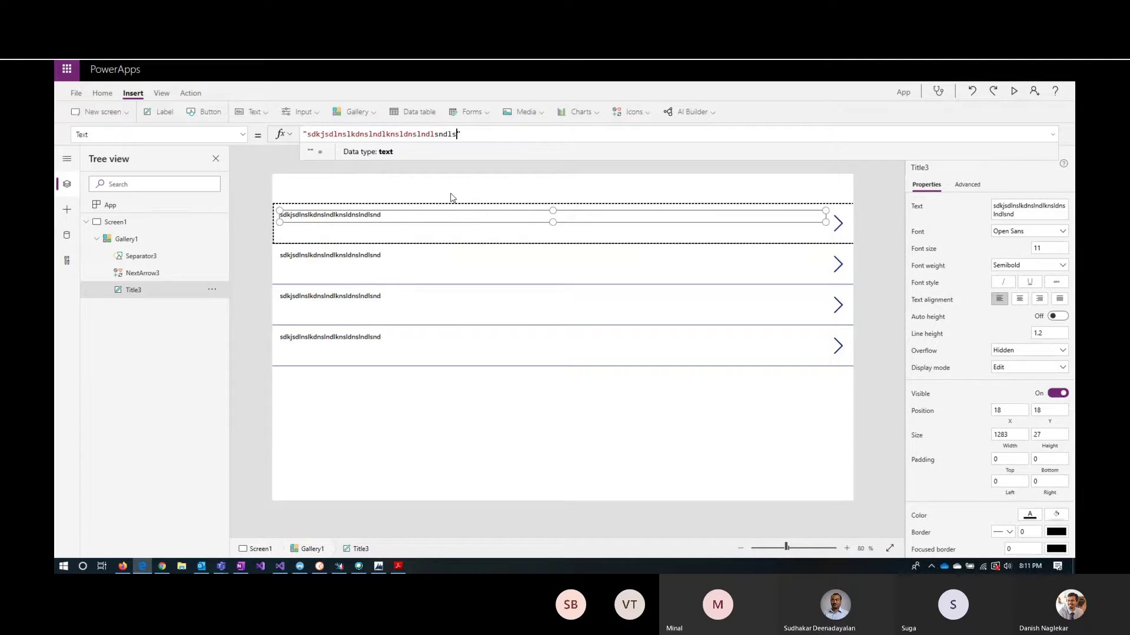
text(kkkkkkkkkkkkkkkkkkkkkkkkkkkkkkkkkkkkkkkkkkkkkkkkkkkkkkkkkkkkkkk)
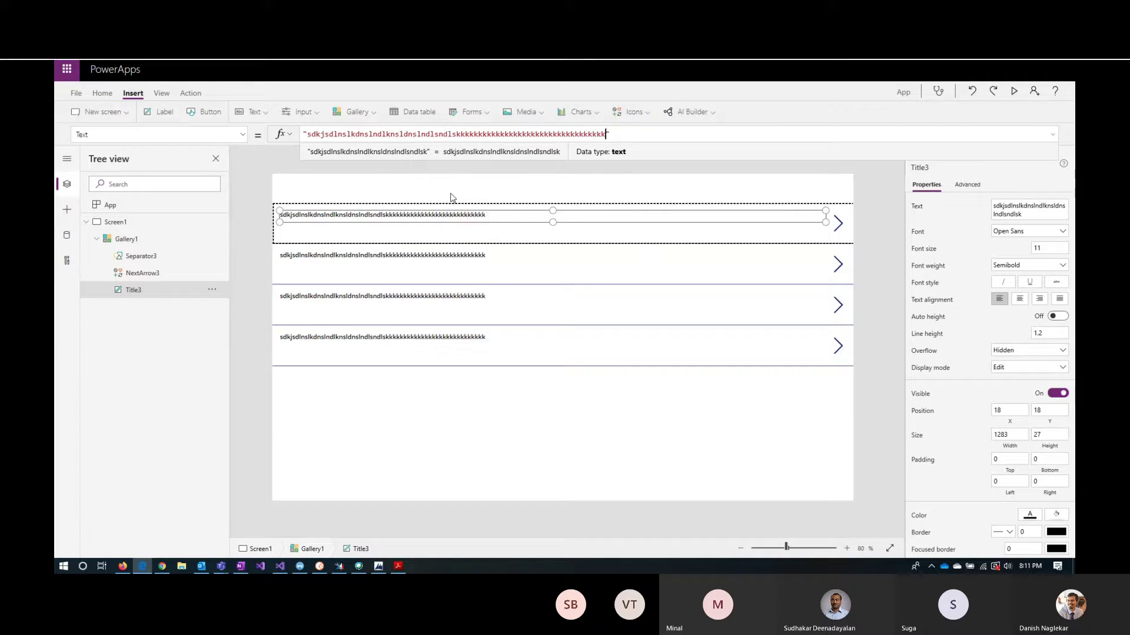
text(kkkkkkkkkkkkkkkkkkkkkkkkkkkkkkkkkkkkkkkkkkkkkkkkkkkkkkkkkkkkkkkkkk)
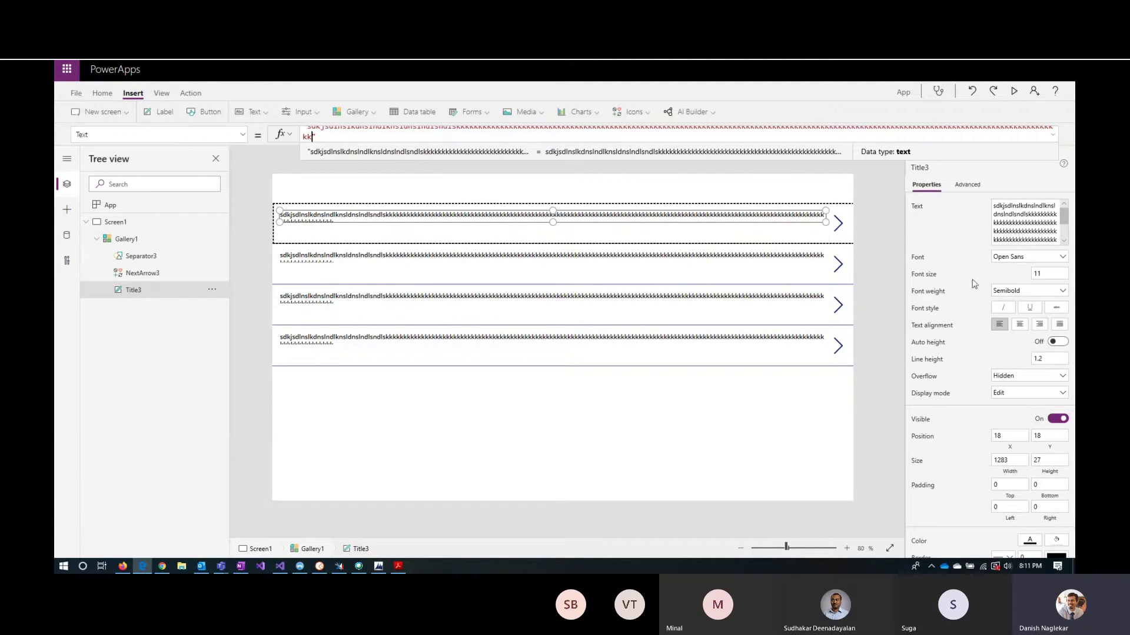
Try the Scroll overflow on the title label and return it to Hidden
click(1019, 382)
click(1026, 407)
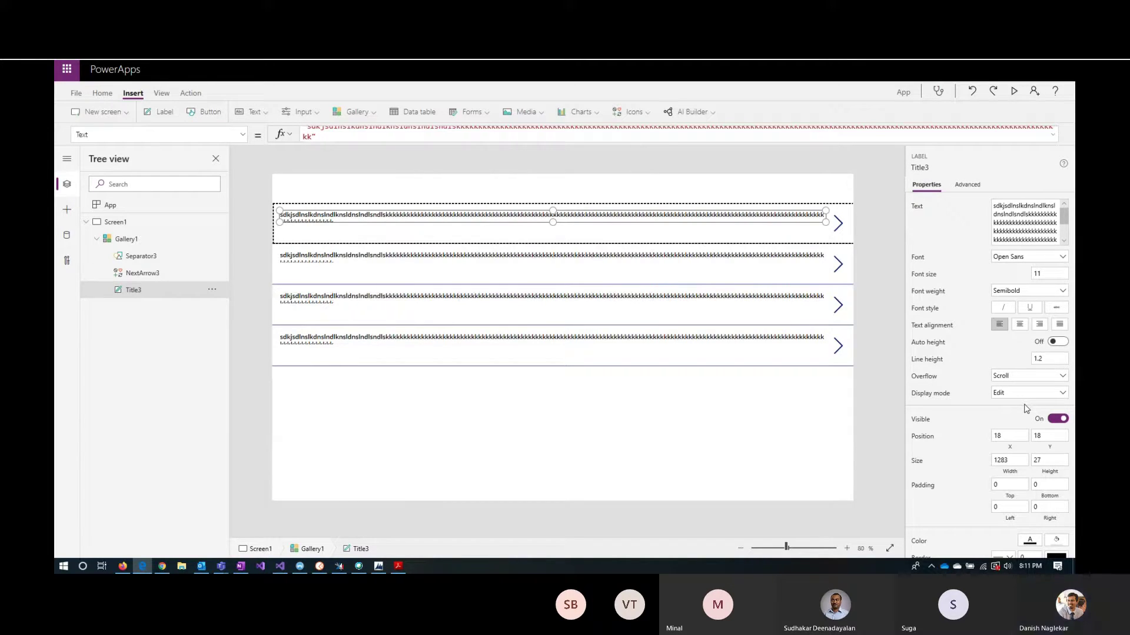
click(1027, 380)
click(1013, 390)
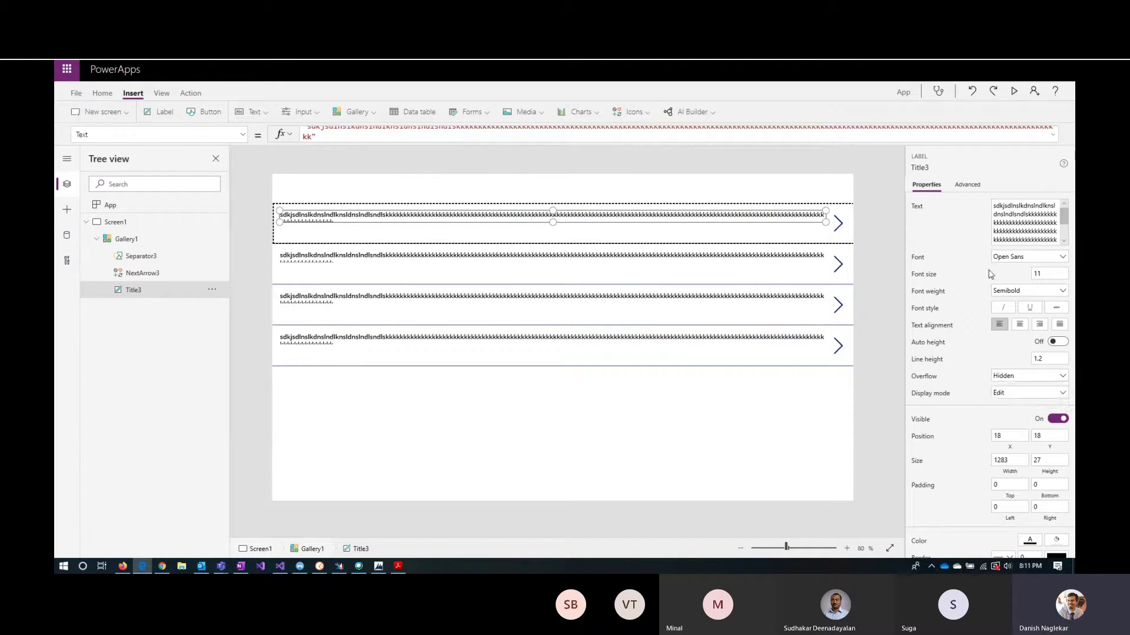
Turn on auto height for the gallery's title label
click(1059, 343)
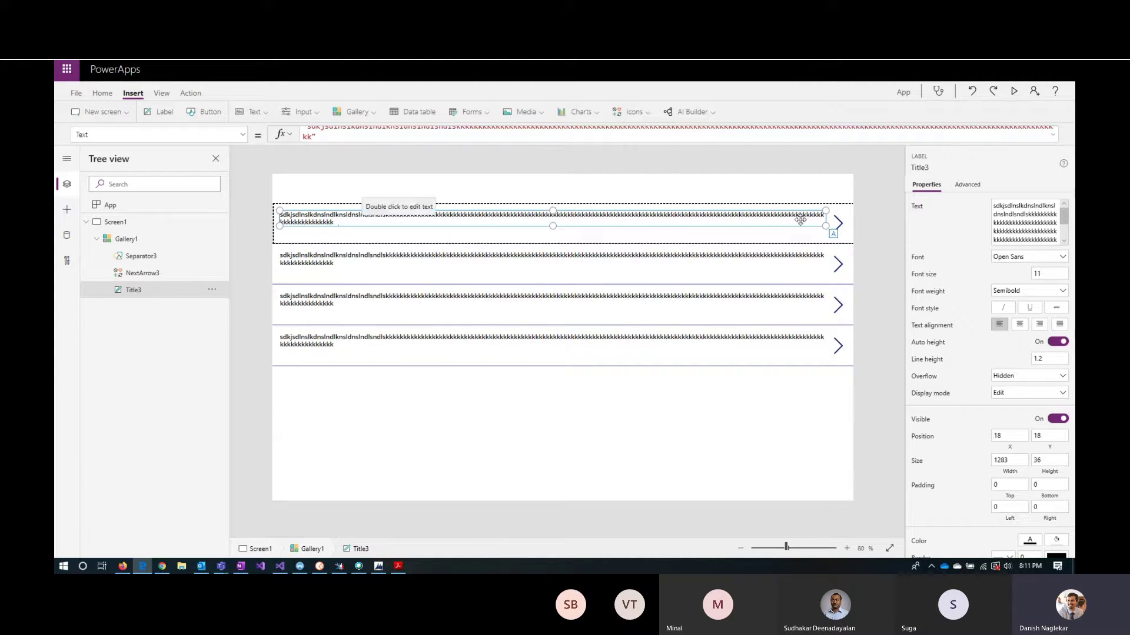
click(871, 169)
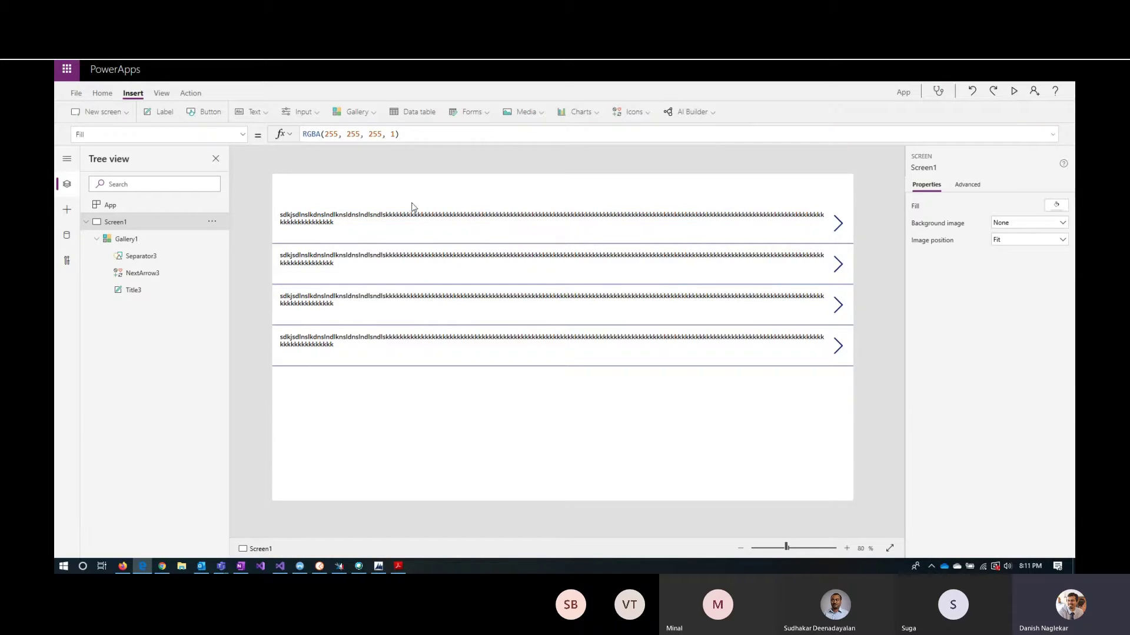
Set the gallery's Width formula to App.Width
click(133, 241)
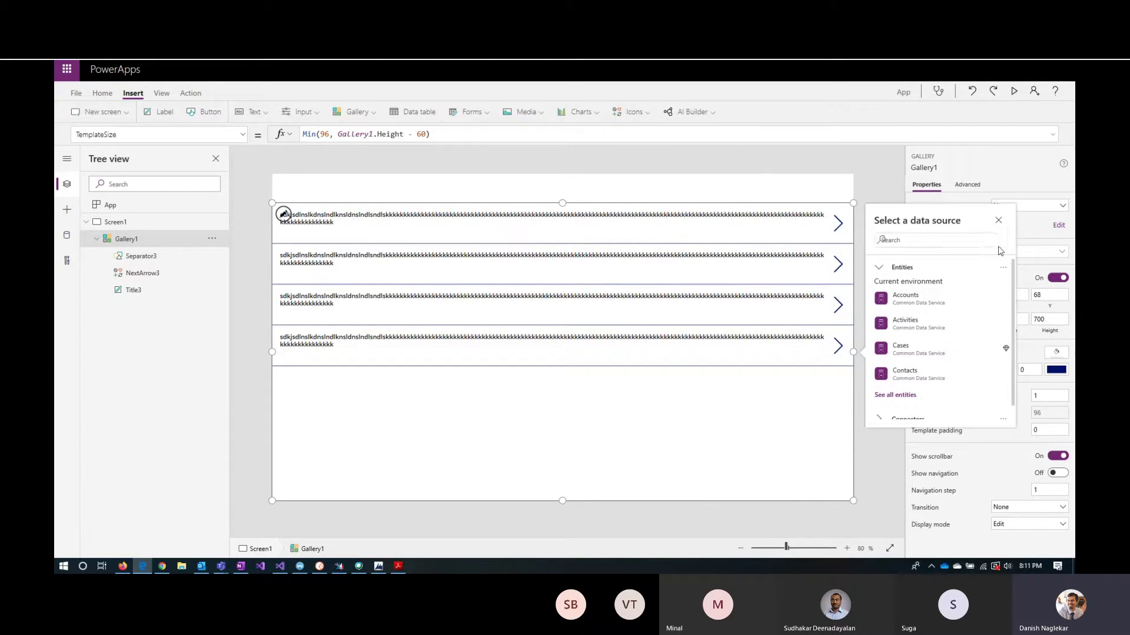
click(1000, 221)
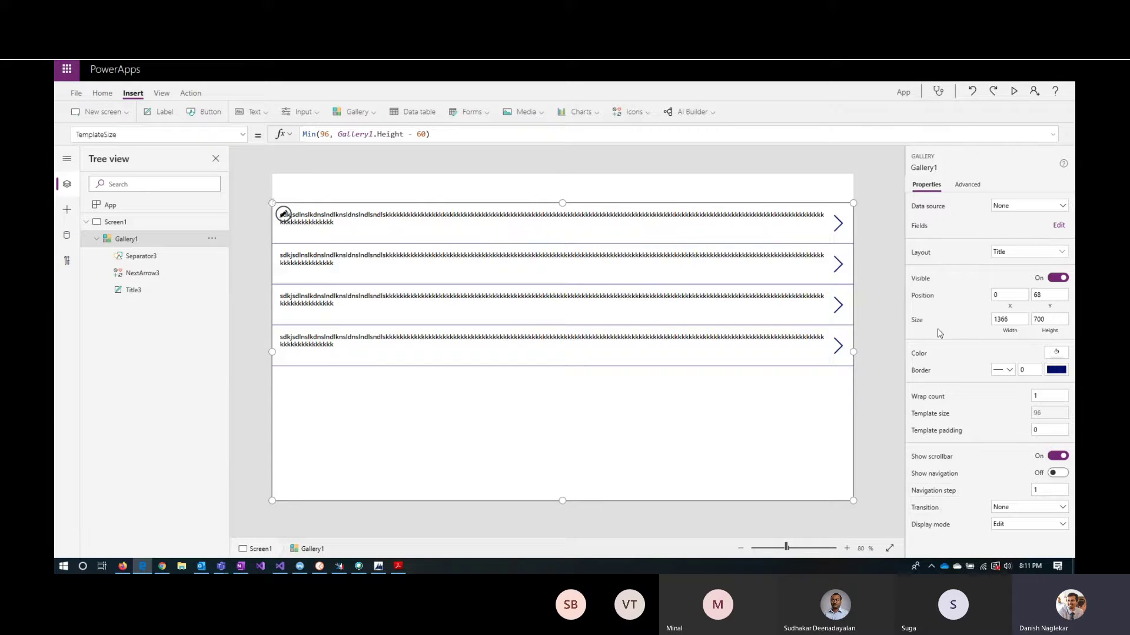
click(968, 186)
scroll(982, 470, down, 1)
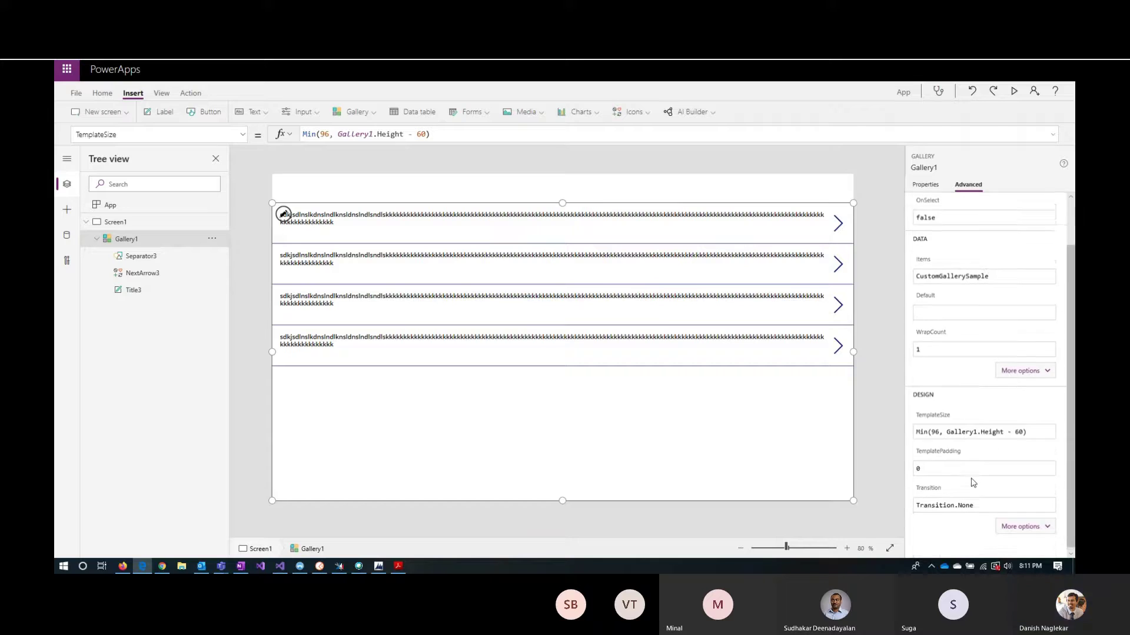
scroll(957, 477, down, 8)
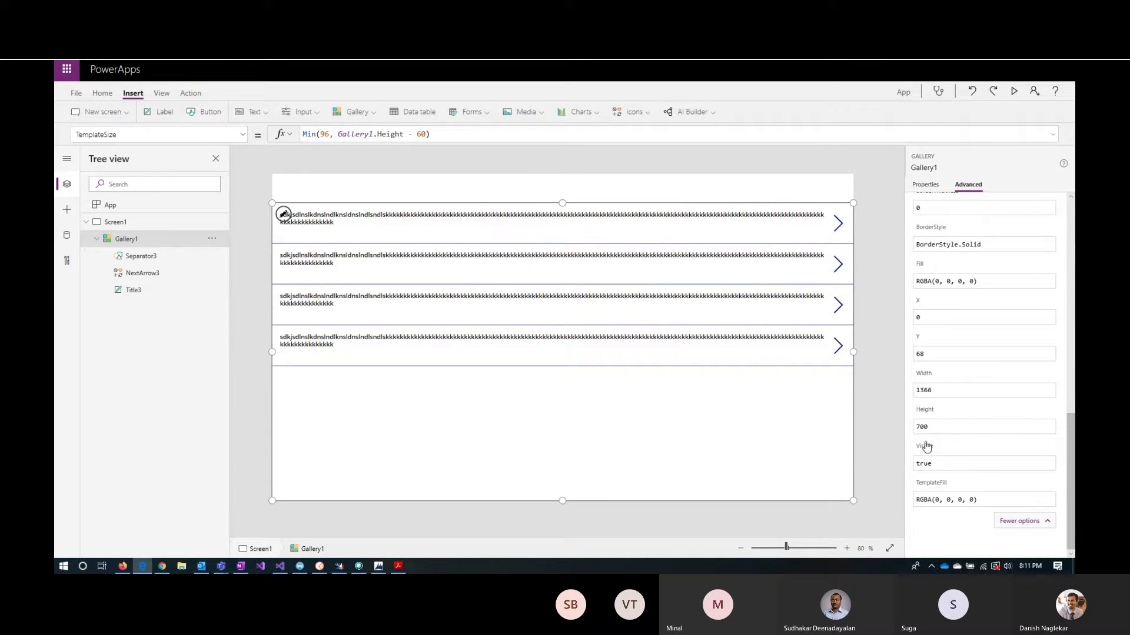
click(922, 375)
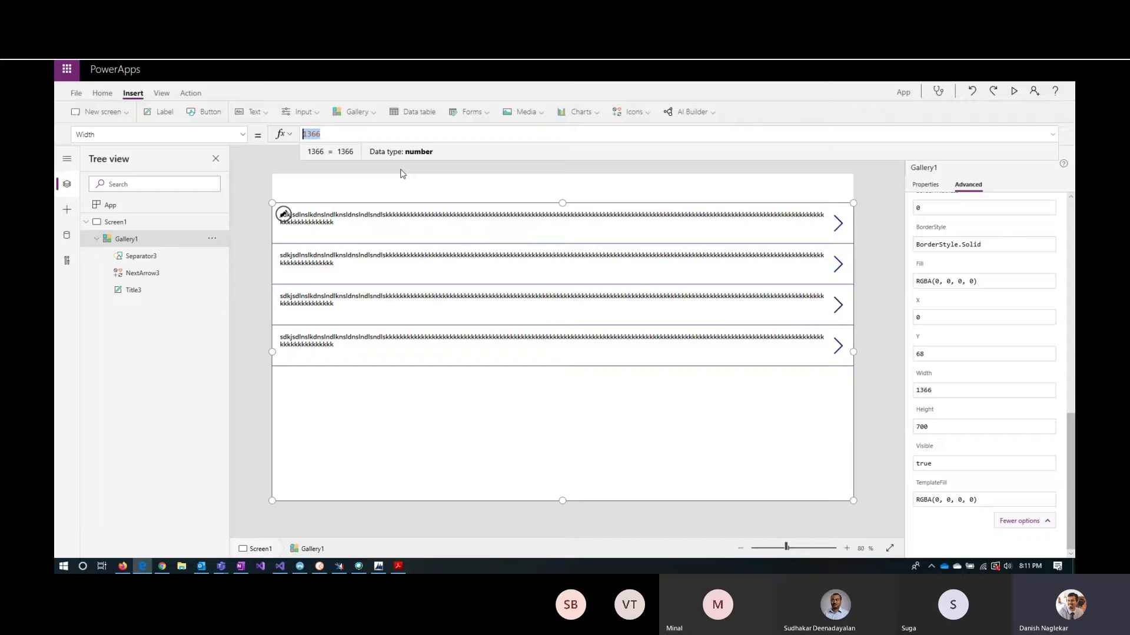
text(App)
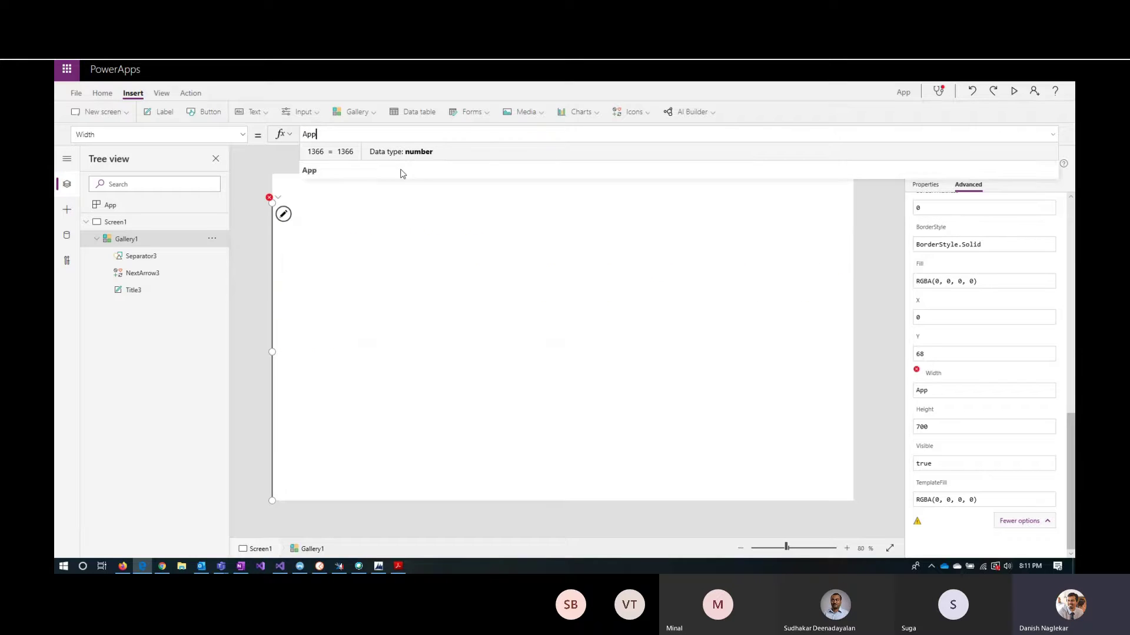
text(.)
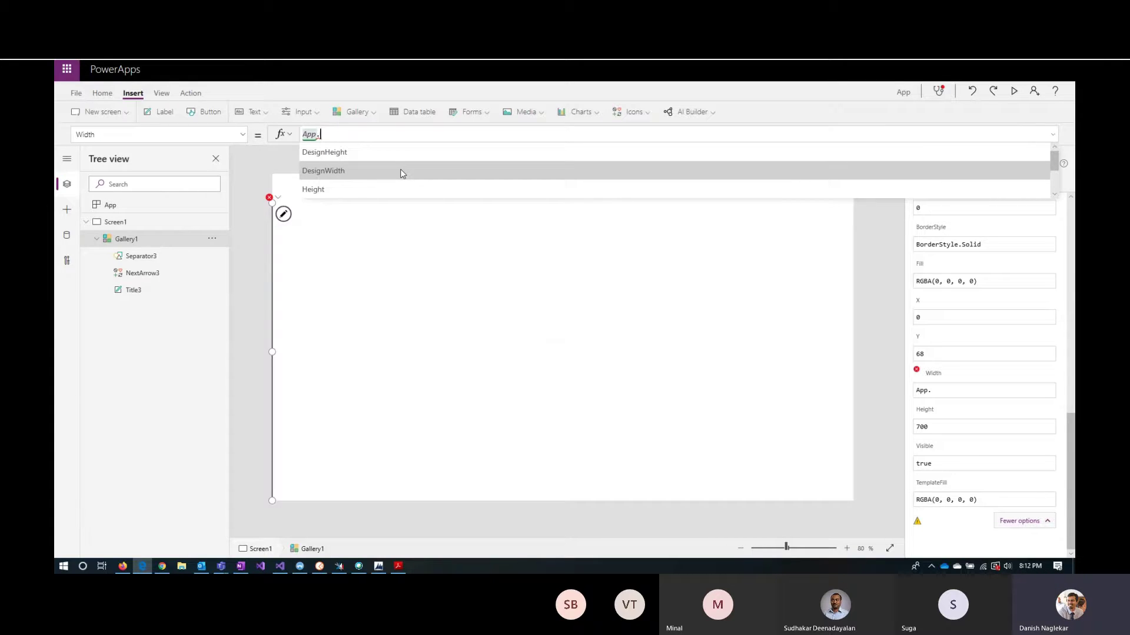
key(Down)
key(Down)
key(Return)
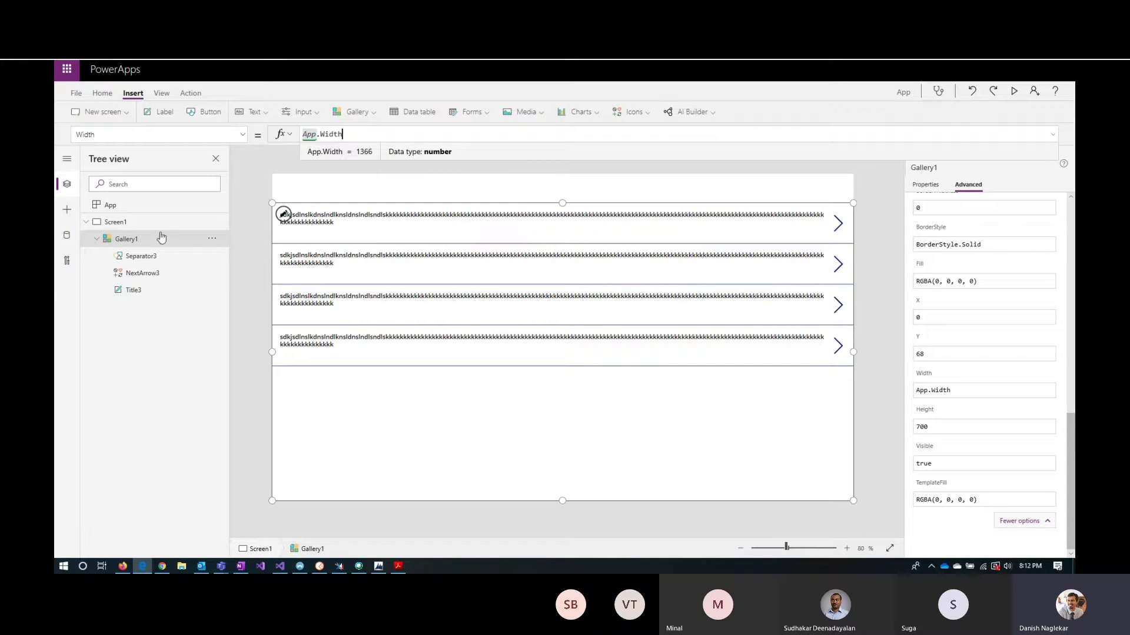
Set the title label's Width formula to Gallery1.Width
click(140, 290)
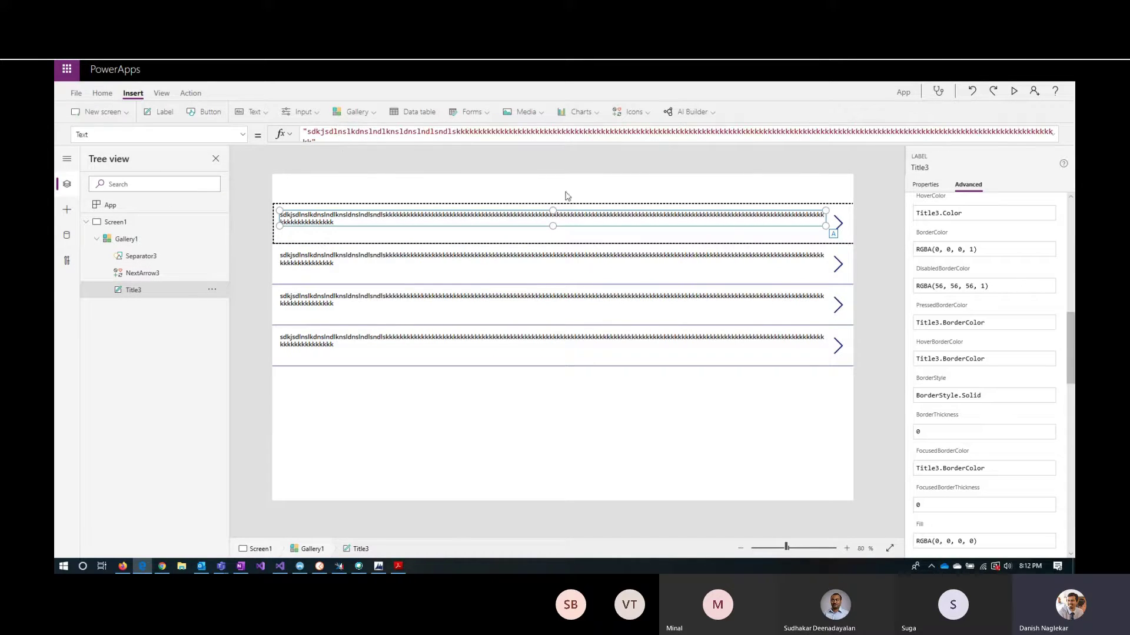
click(243, 134)
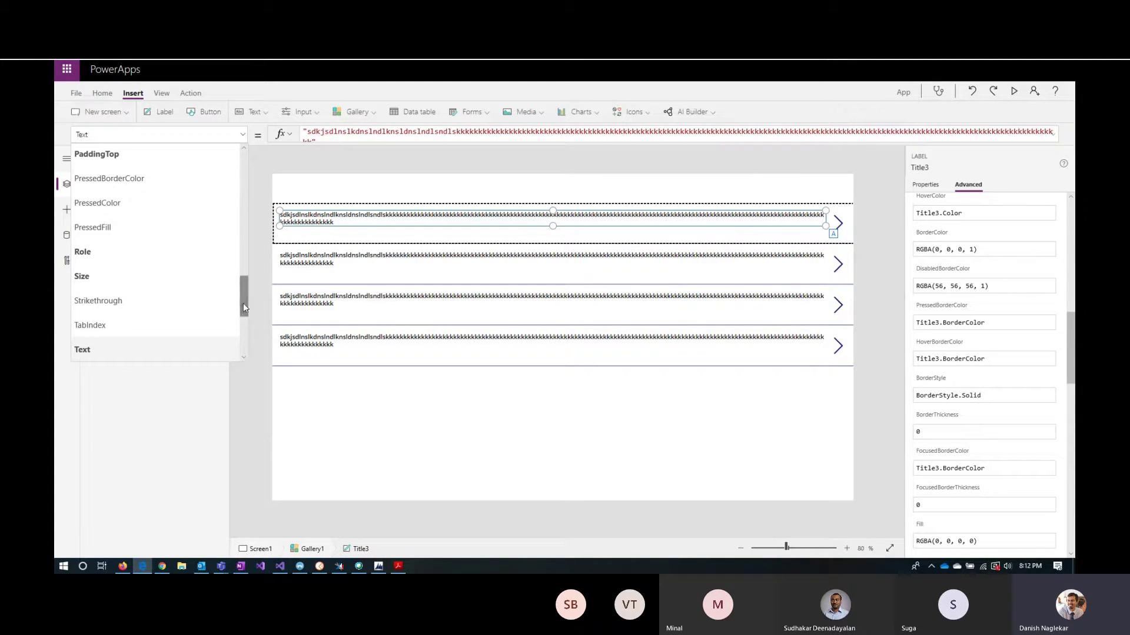
scroll(243, 302, down, 3)
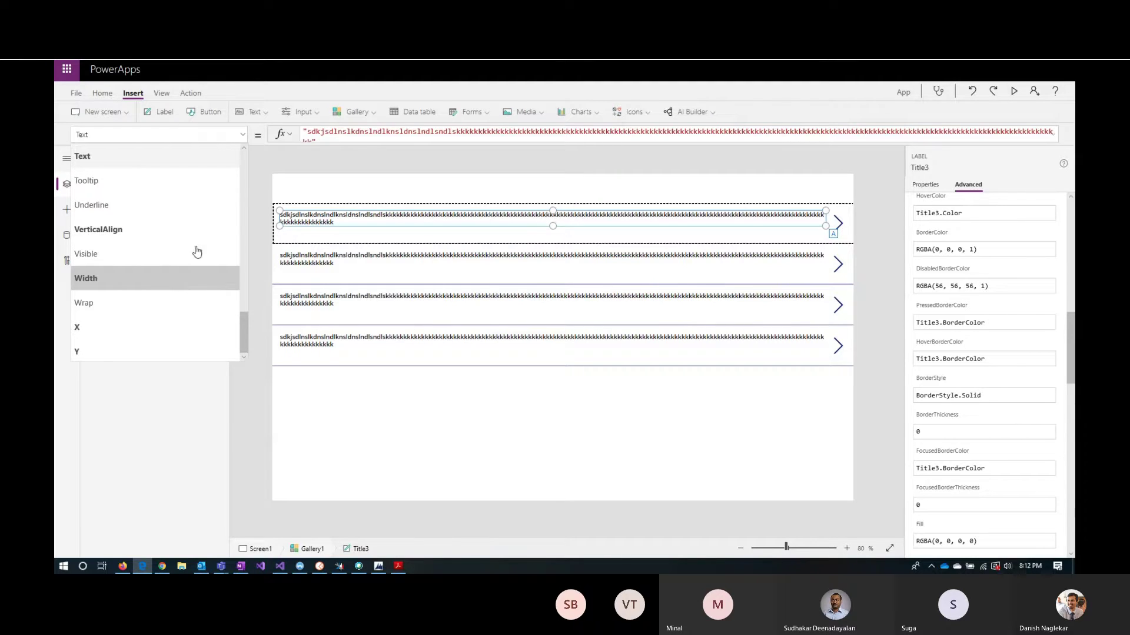
click(194, 278)
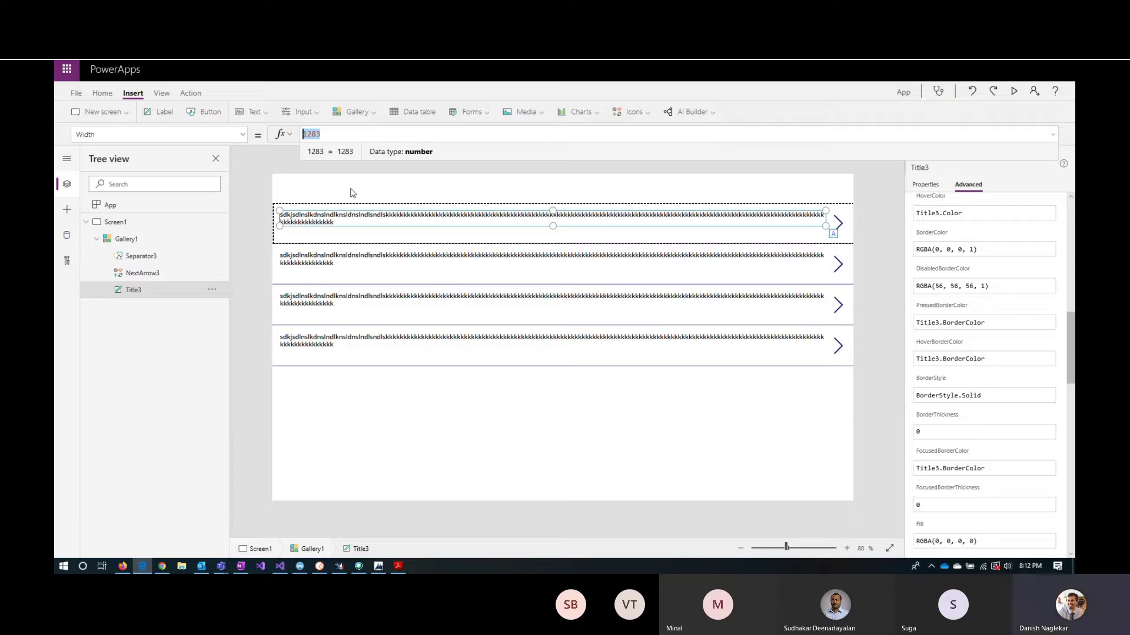
text(Gal)
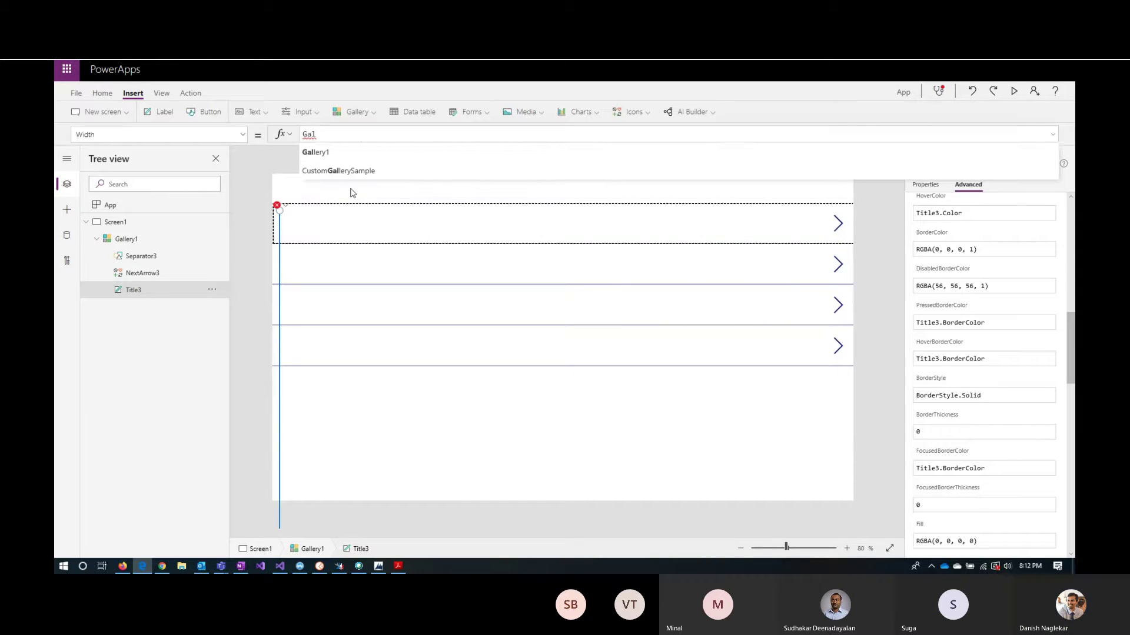
text(lery1.w)
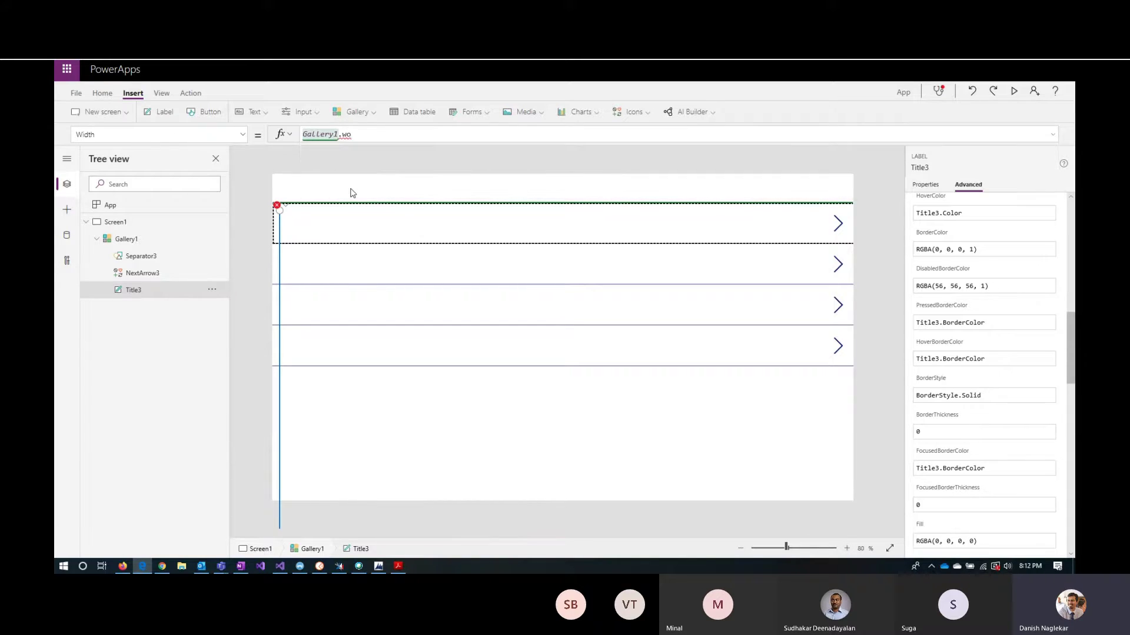
key(Tab)
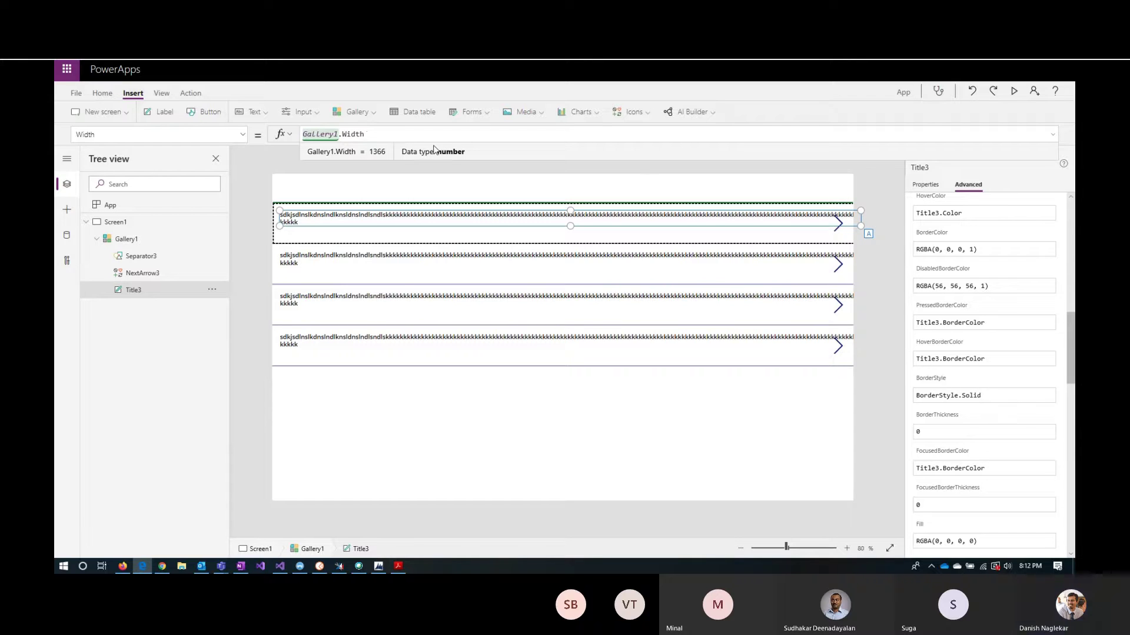
text(-)
key(BackSpace)
key(BackSpace)
key(BackSpace)
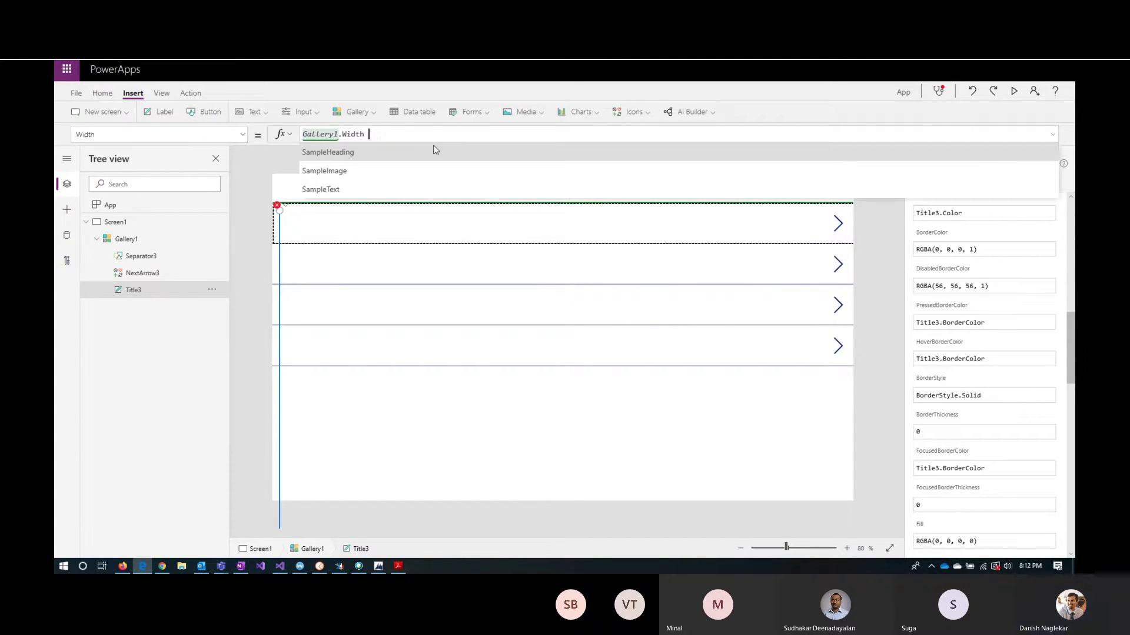
click(864, 219)
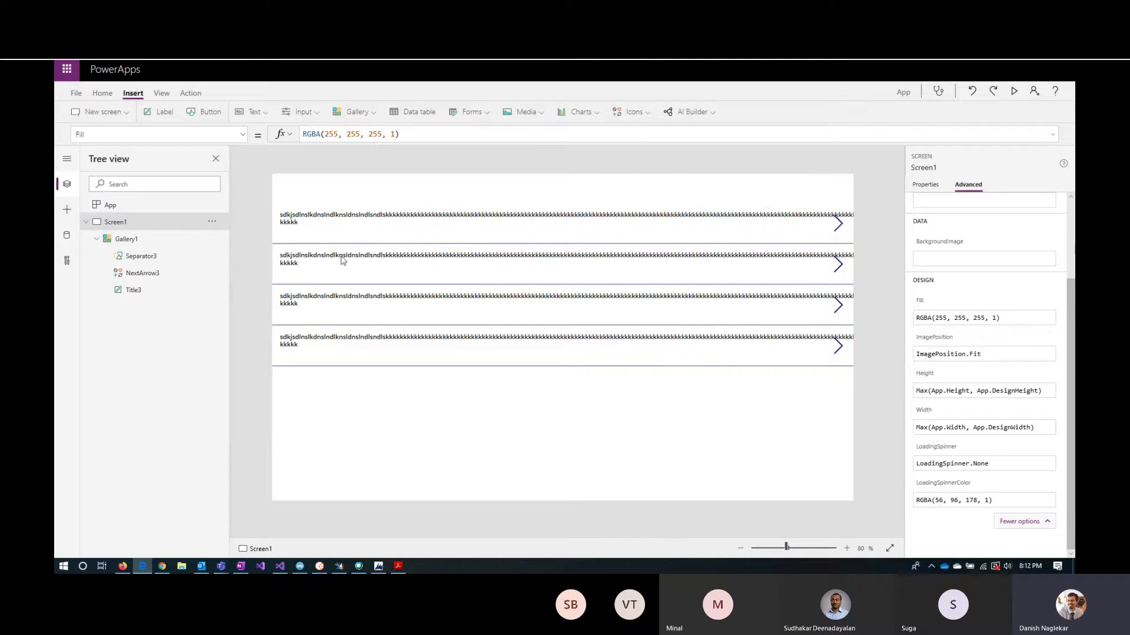
Check the width formulas of the gallery and its title label, and preview how the long title text wraps
click(129, 244)
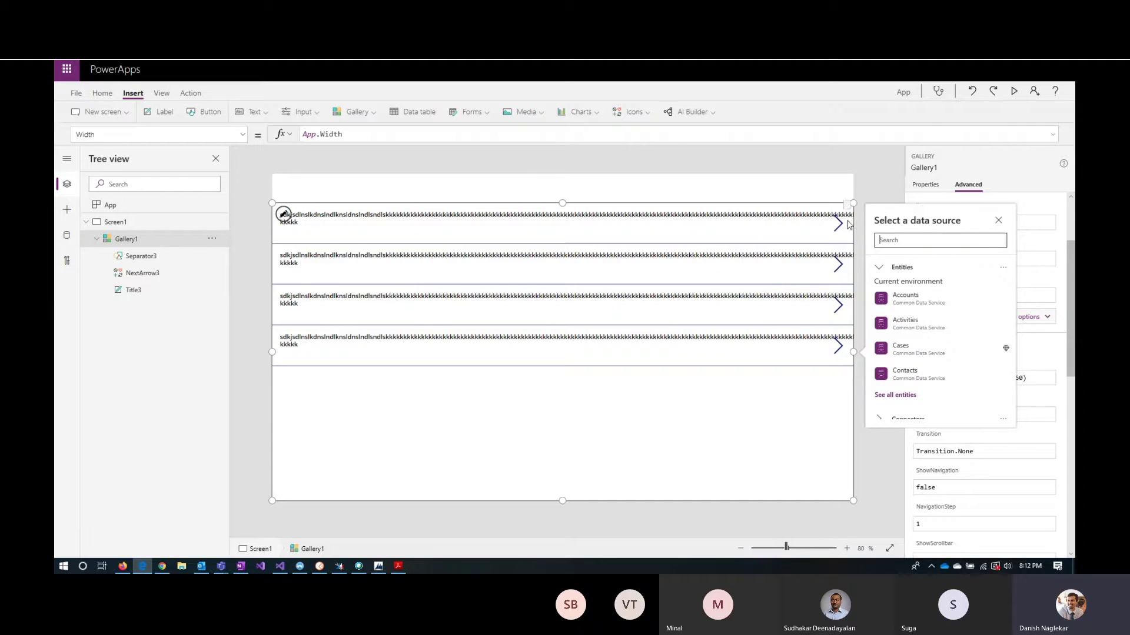
click(148, 293)
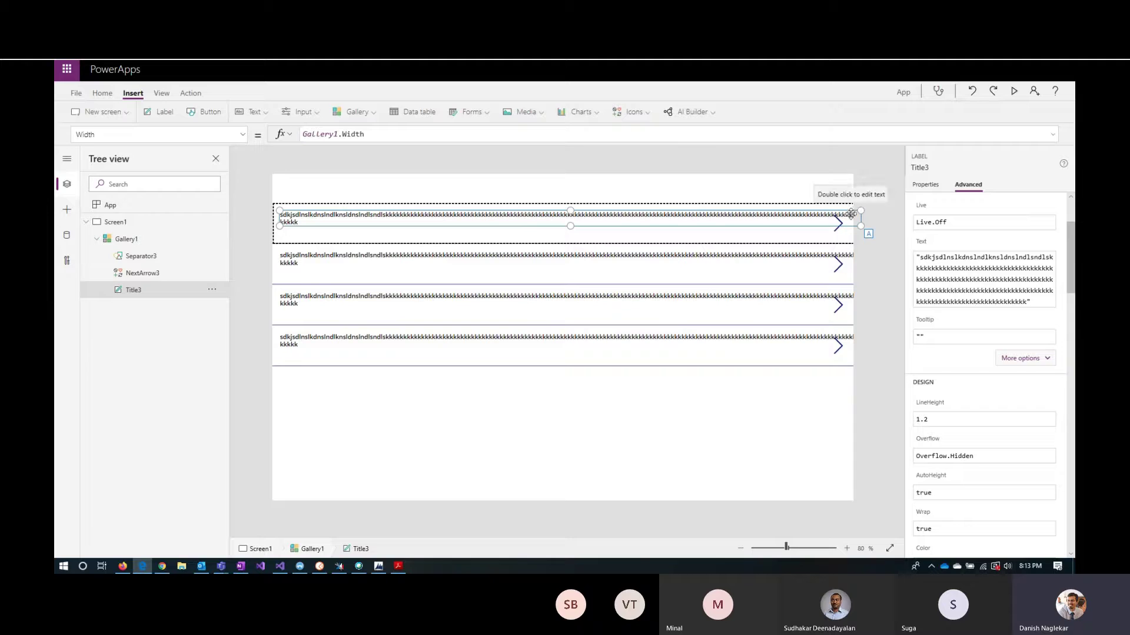
click(1014, 92)
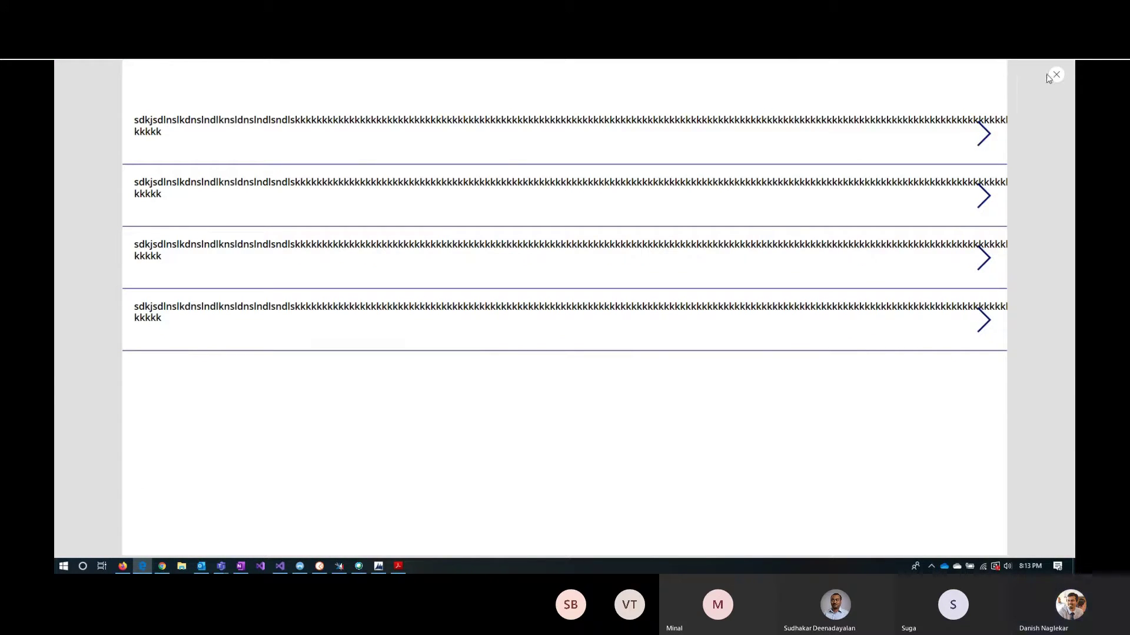
key(Escape)
Turn off Scale to fit in the app's screen size and orientation settings and apply the change
click(91, 92)
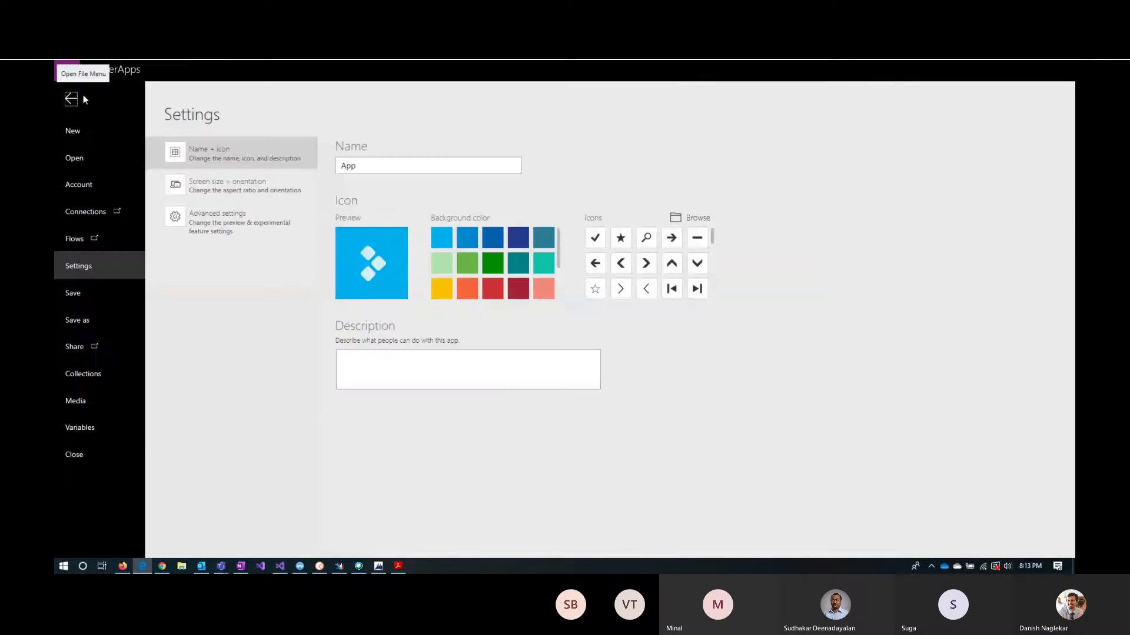
click(229, 221)
scroll(448, 410, down, 15)
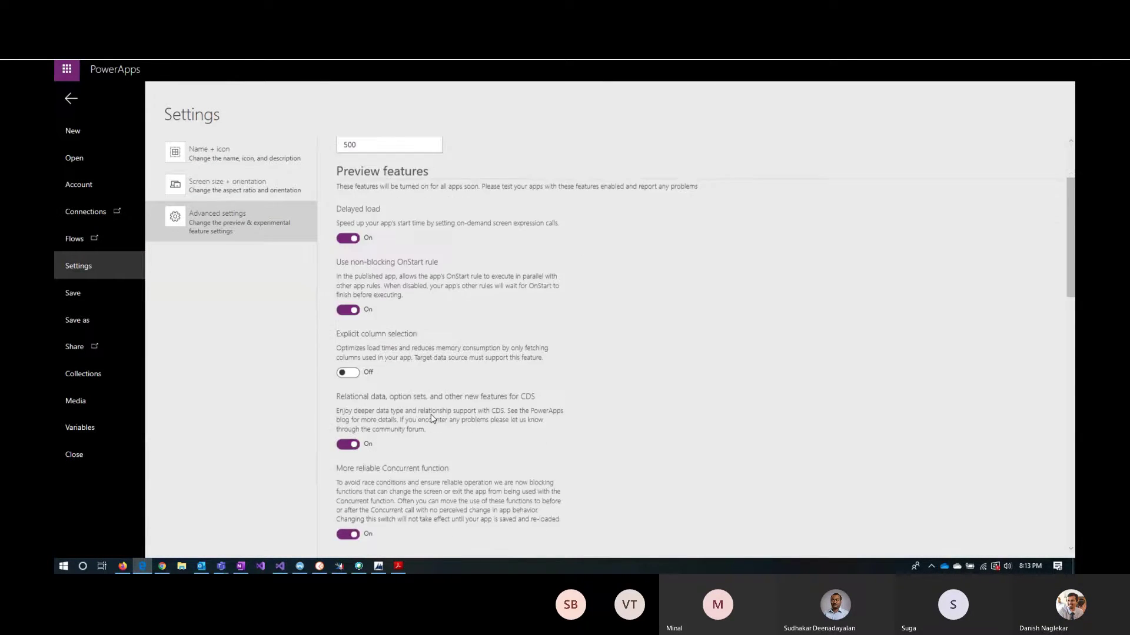
scroll(433, 420, up, 3)
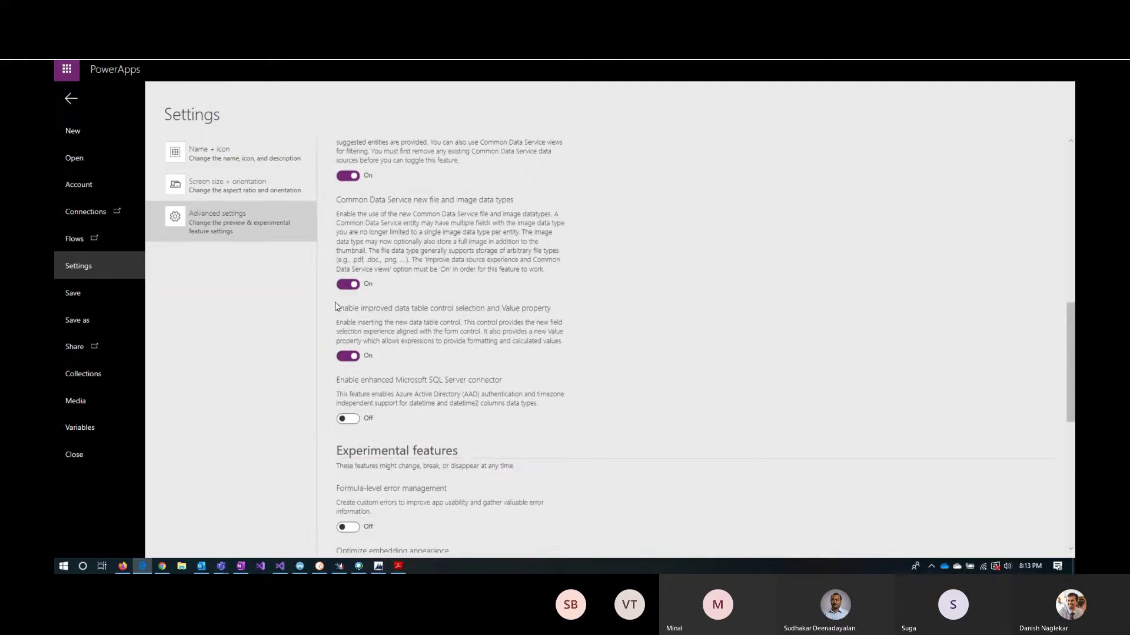
click(240, 188)
scroll(411, 423, down, 3)
click(347, 386)
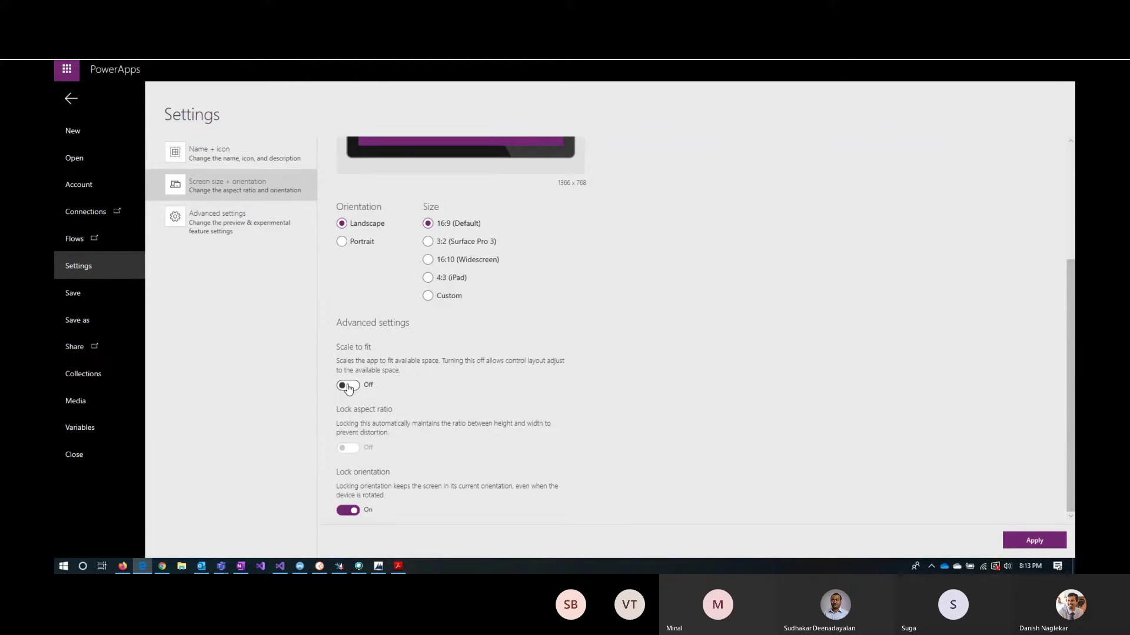
click(1034, 540)
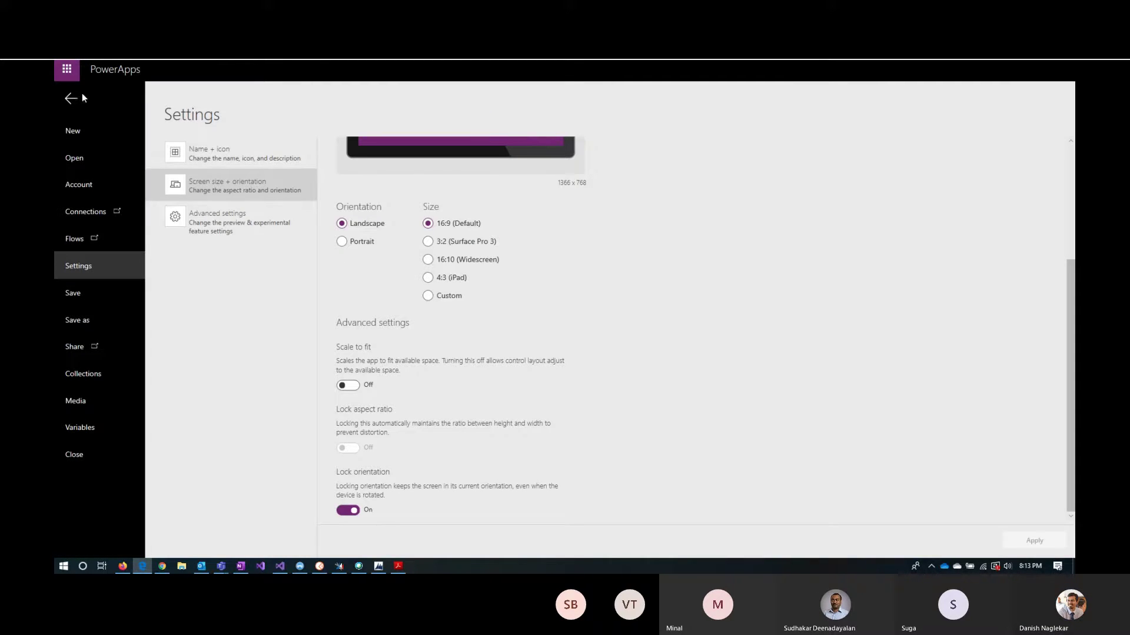
Return to the canvas and preview how the gallery and its long titles look with Scale to fit turned off
click(72, 100)
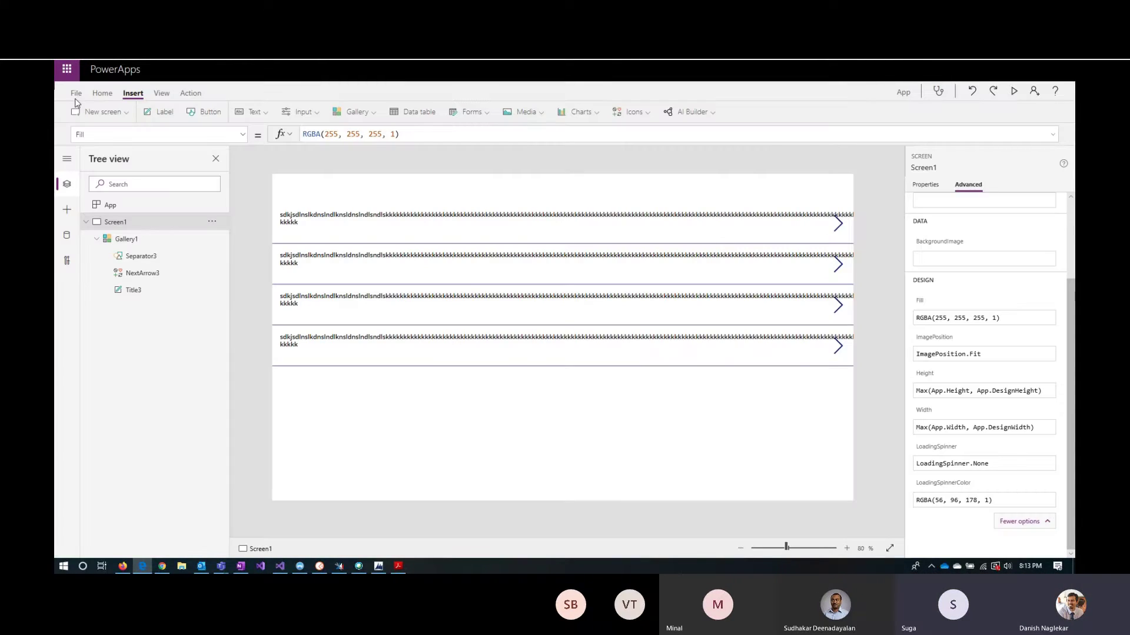
click(1014, 92)
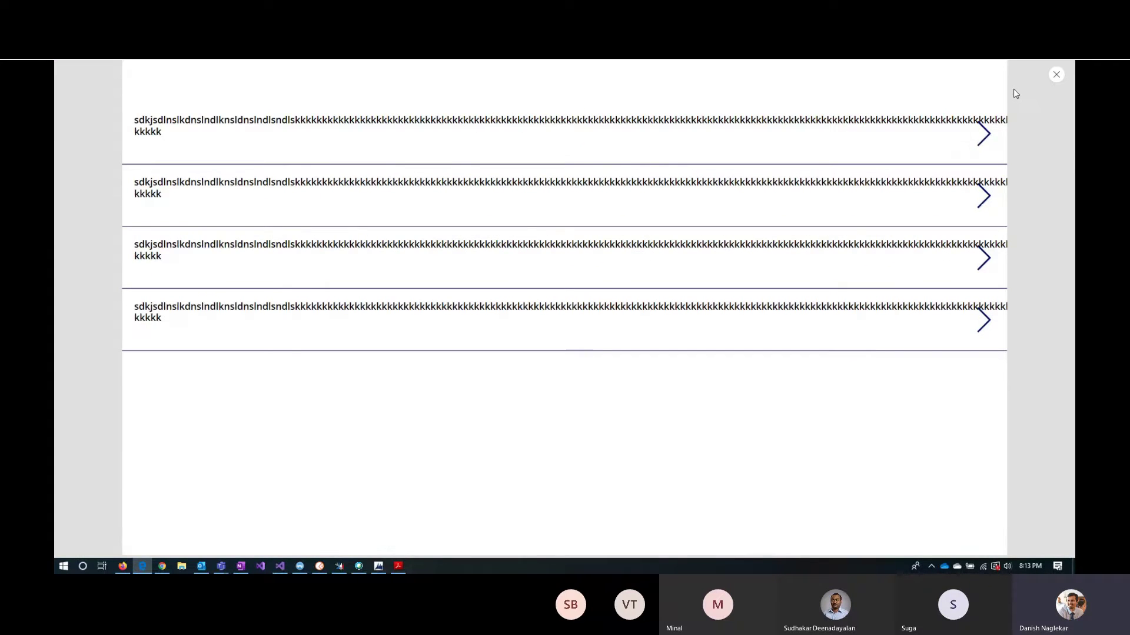
click(1055, 75)
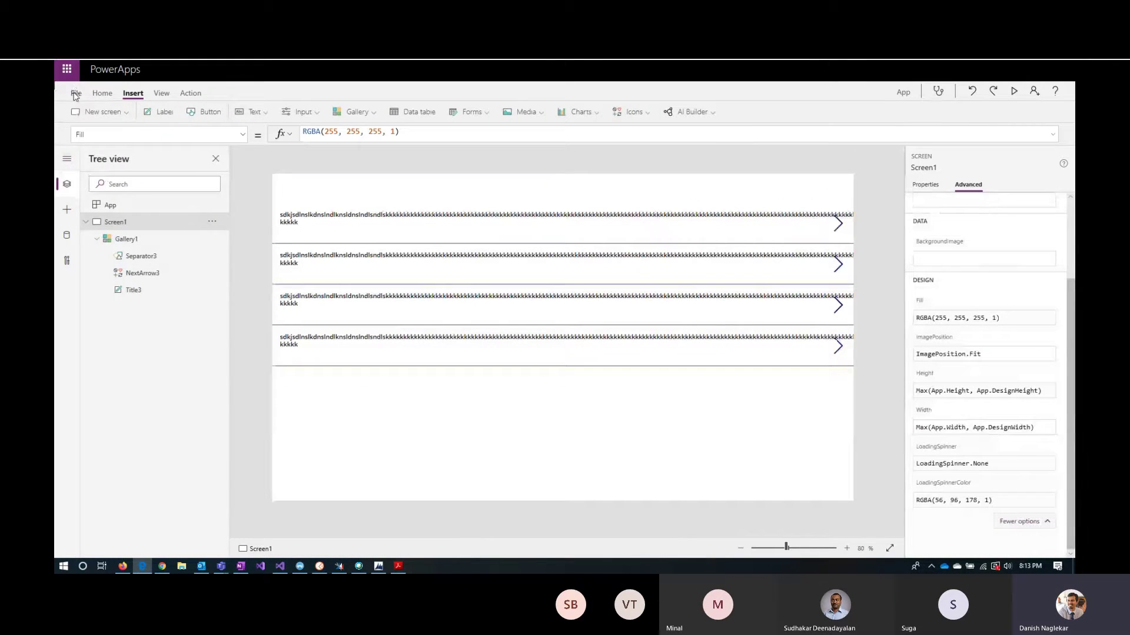
Change the app's screen size to 4:3 (iPad), apply it and return to the canvas
click(75, 94)
click(225, 188)
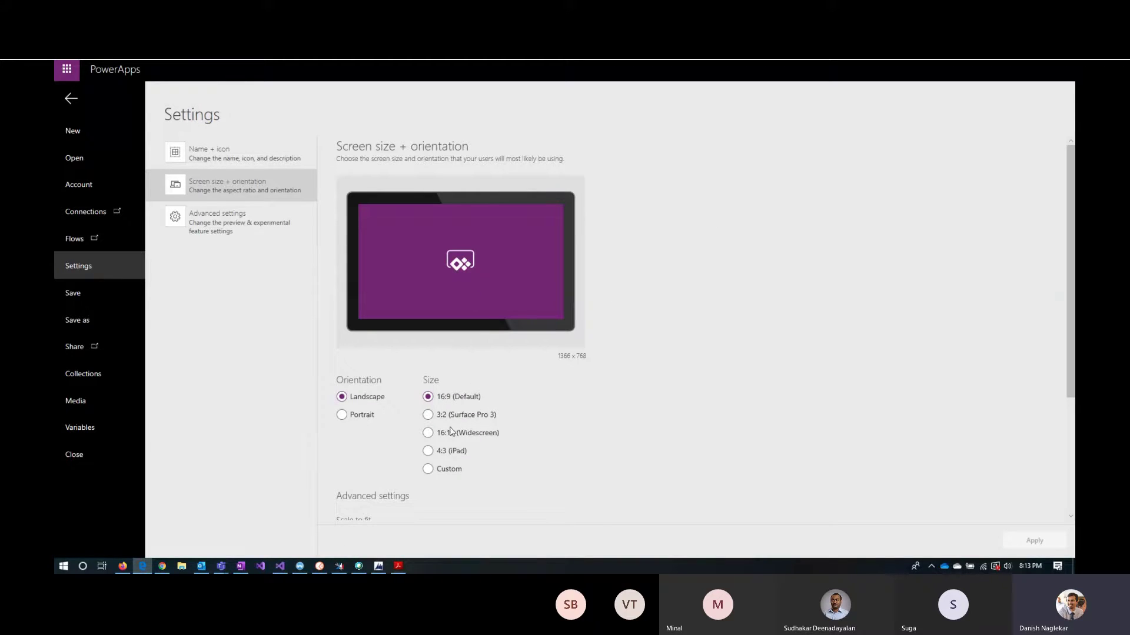
click(429, 453)
click(1038, 540)
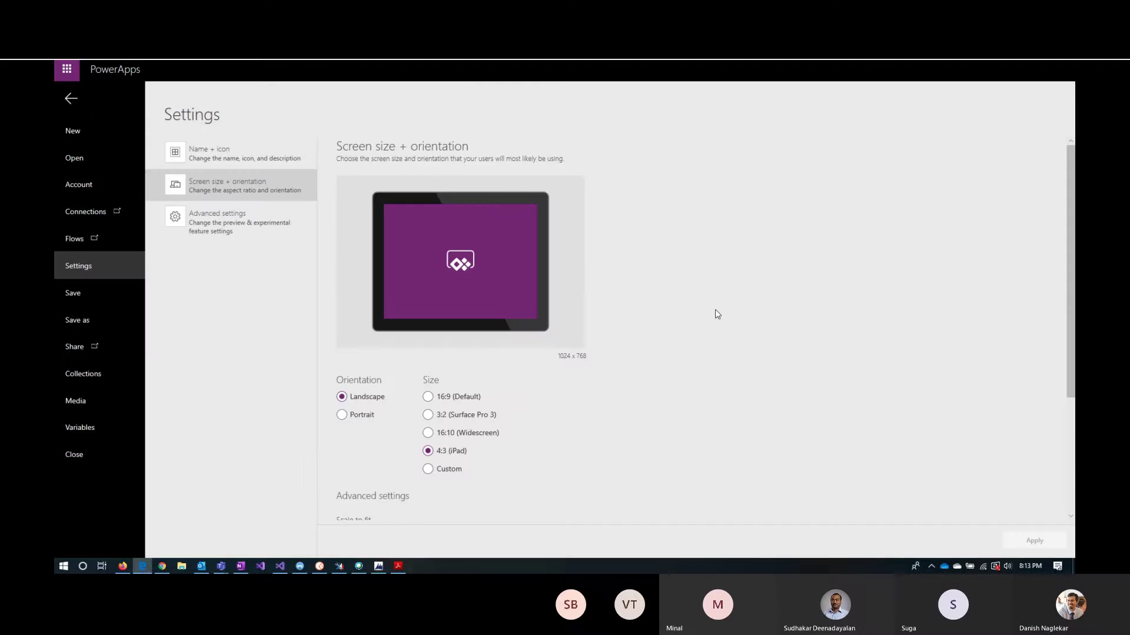
click(71, 100)
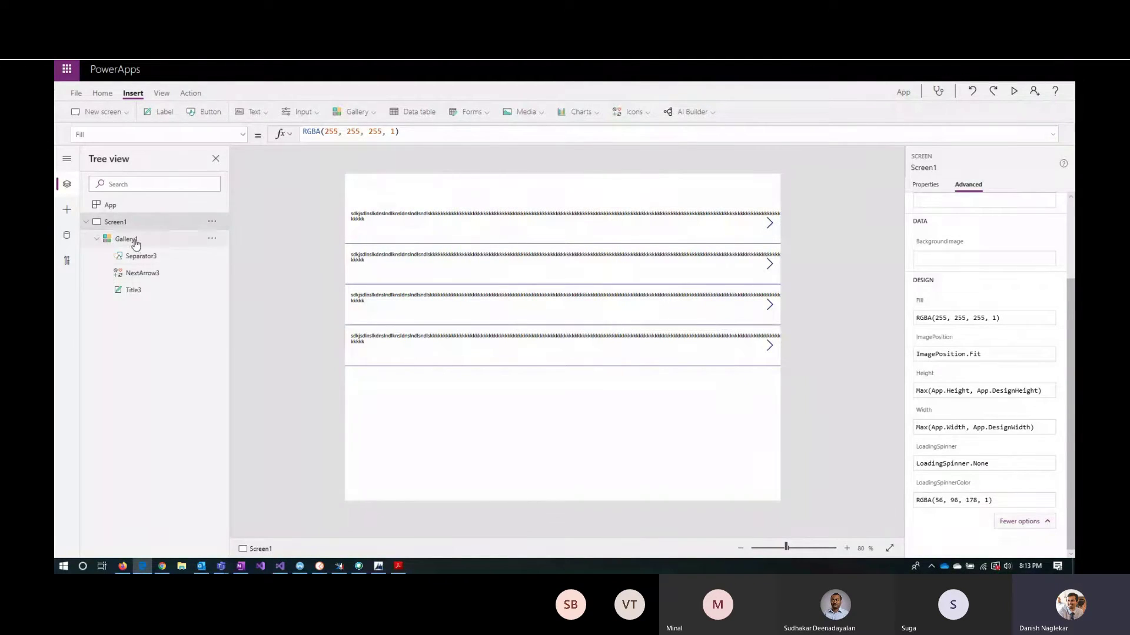
Enter 2000 as the gallery's Width property
click(732, 309)
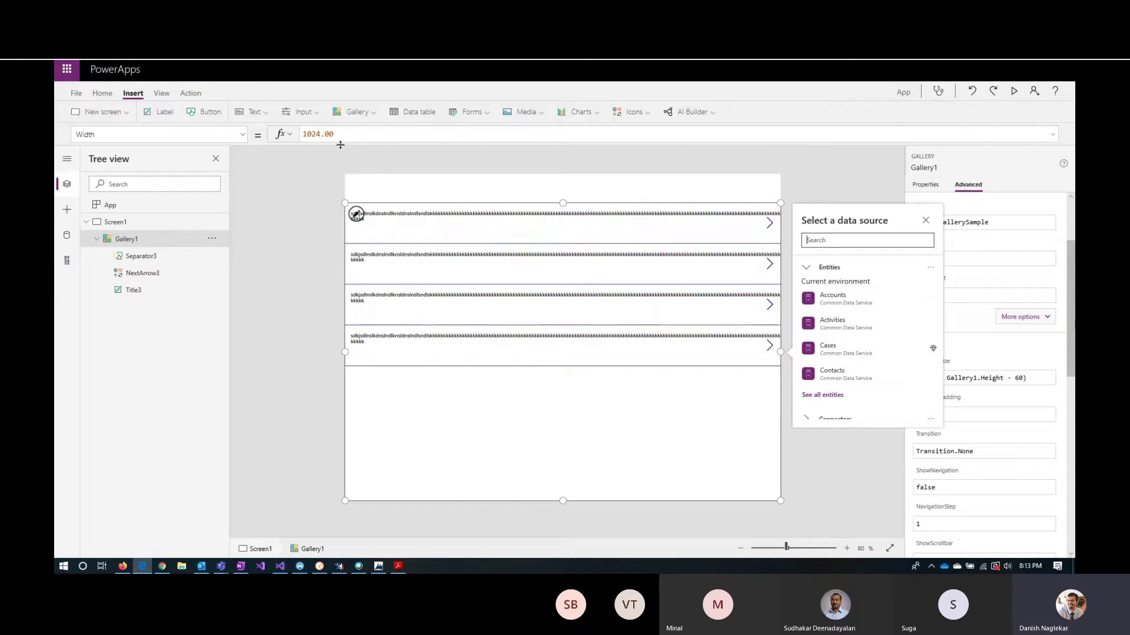
click(344, 350)
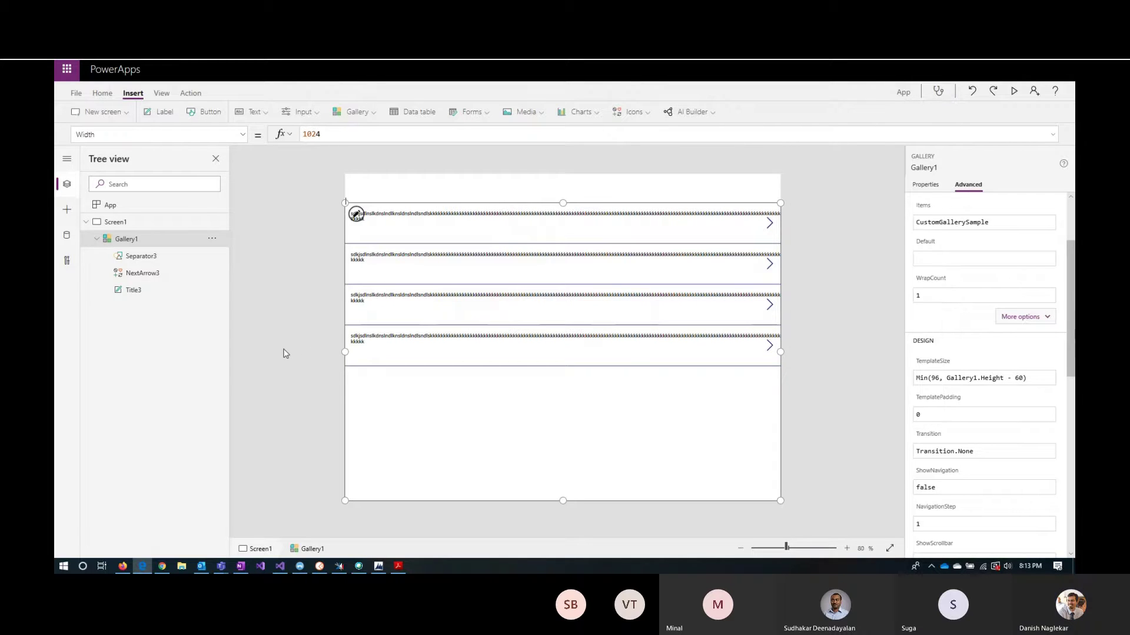
click(1024, 317)
scroll(983, 468, down, 10)
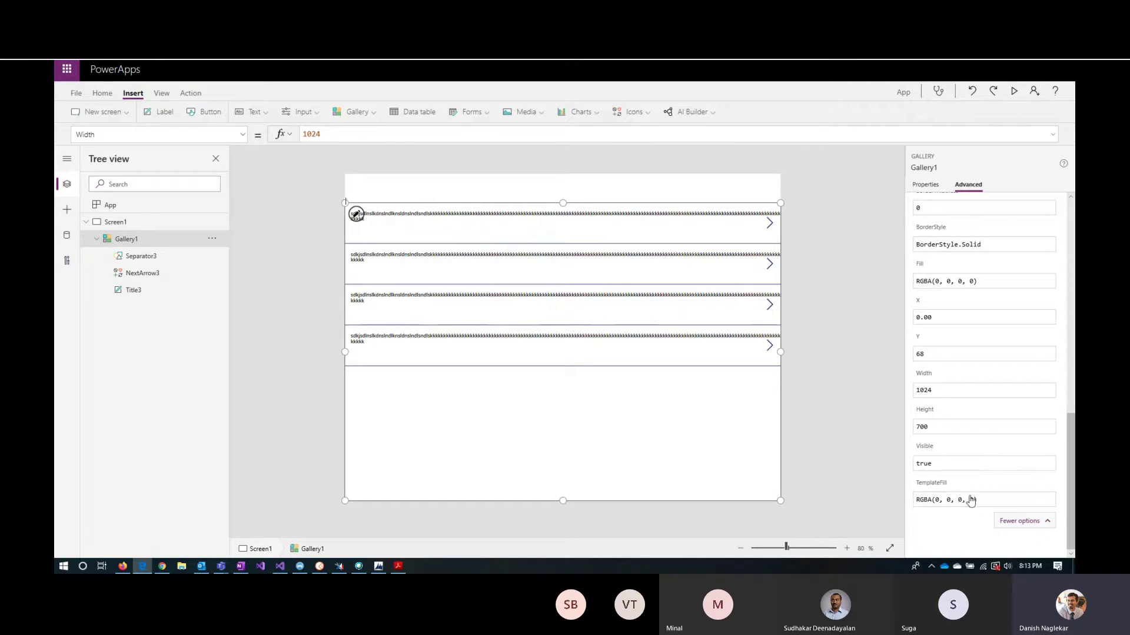
double_click(937, 393)
text(2000)
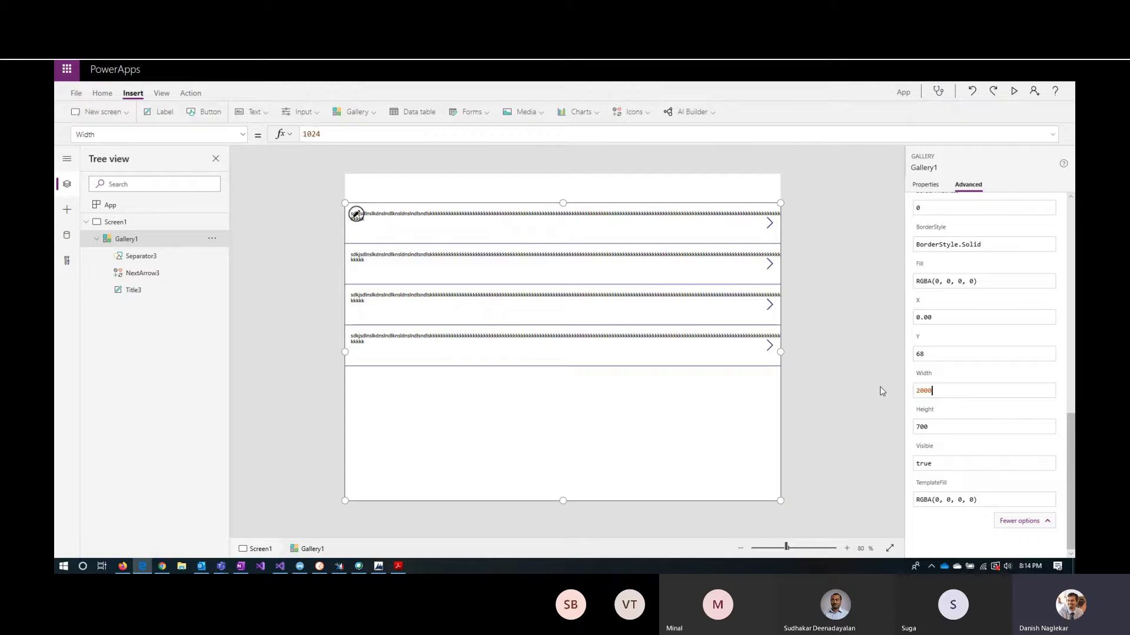
key(Return)
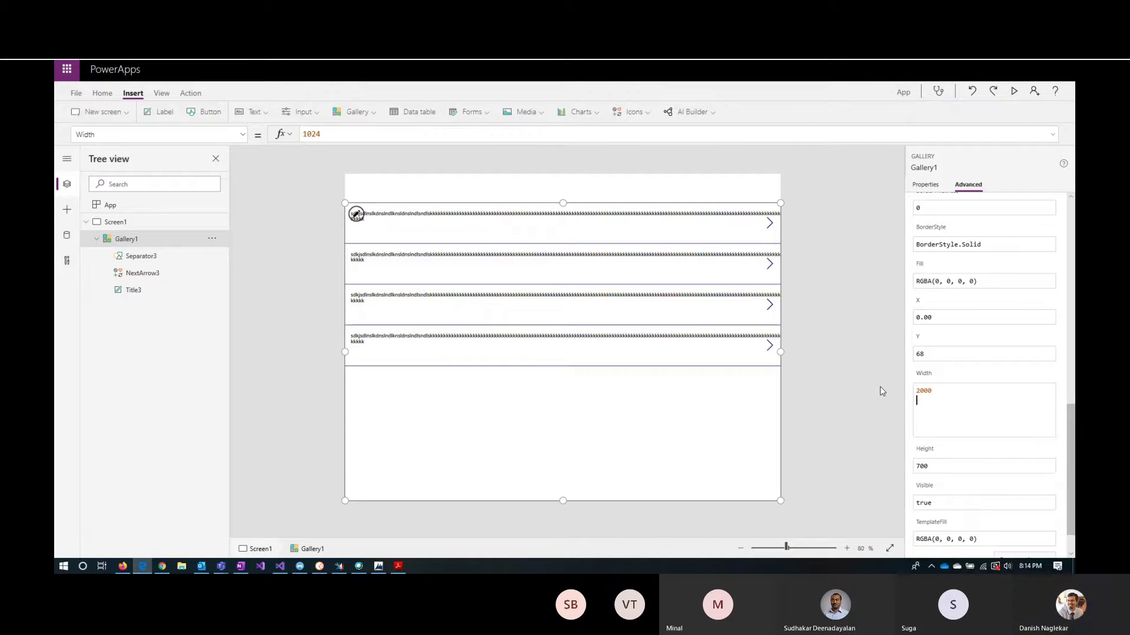
key(BackSpace)
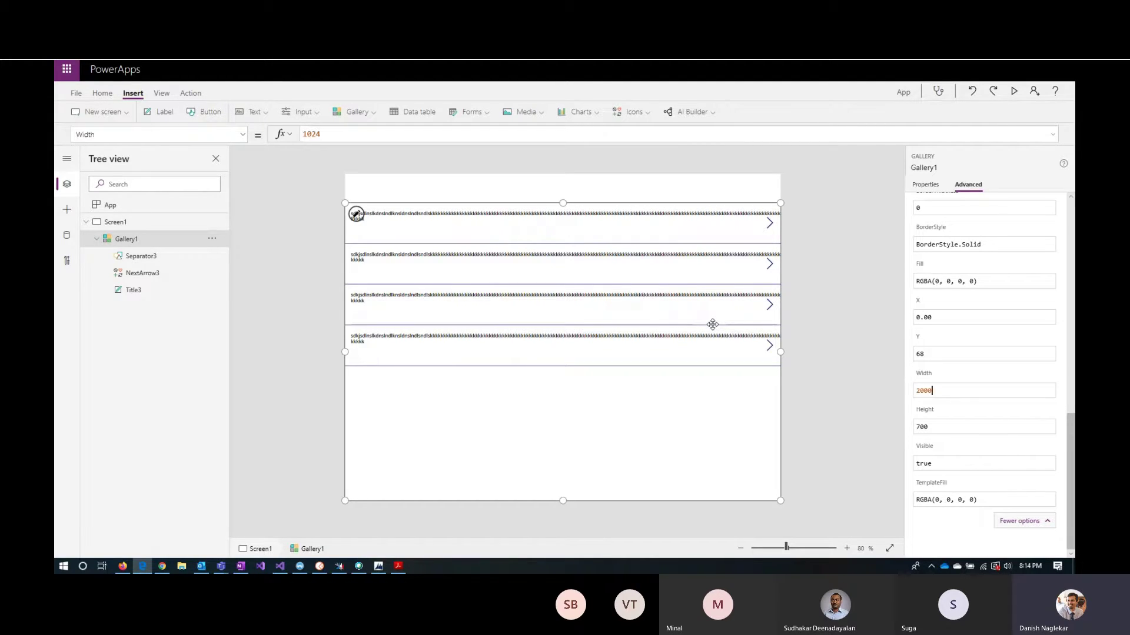
Set the app's screen size back to 16:9 (Default), apply it and return to the canvas
click(76, 93)
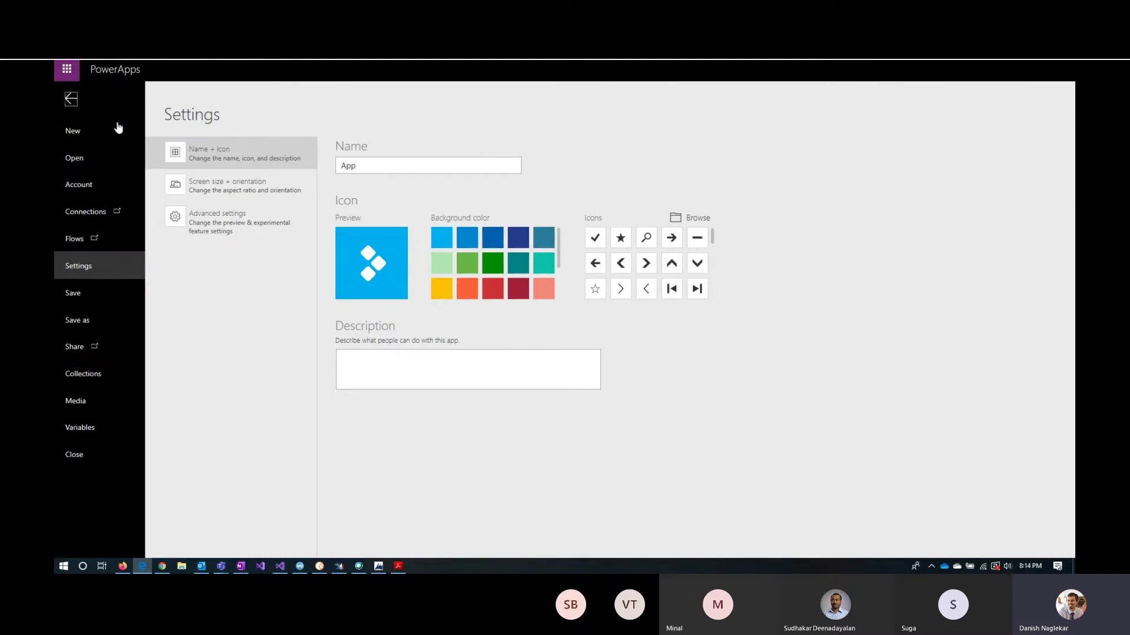
click(207, 187)
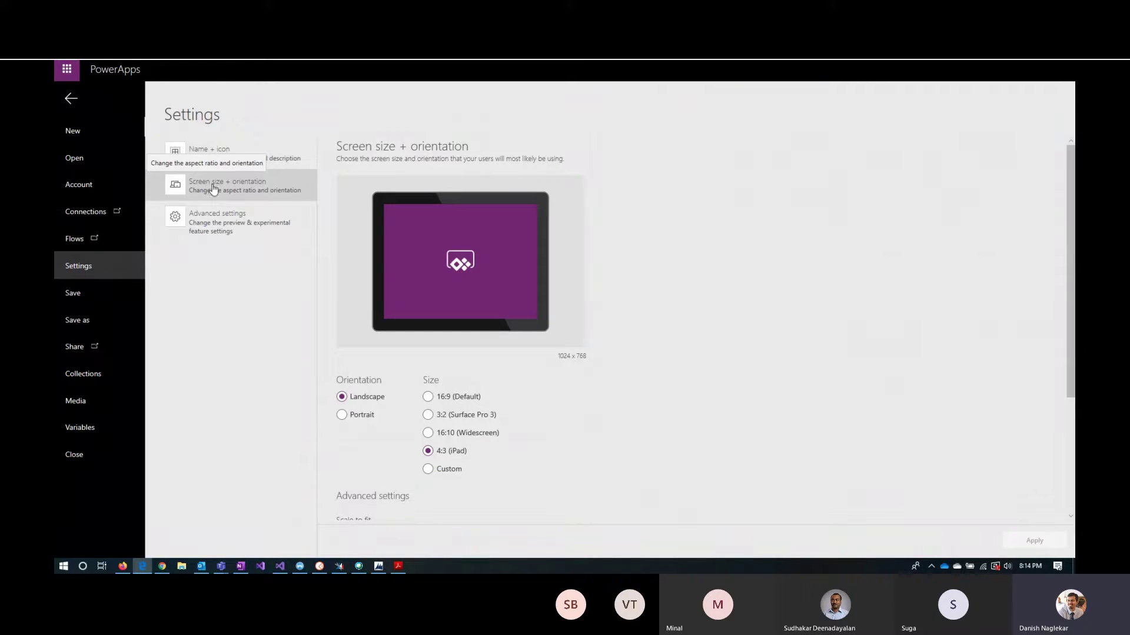
click(428, 397)
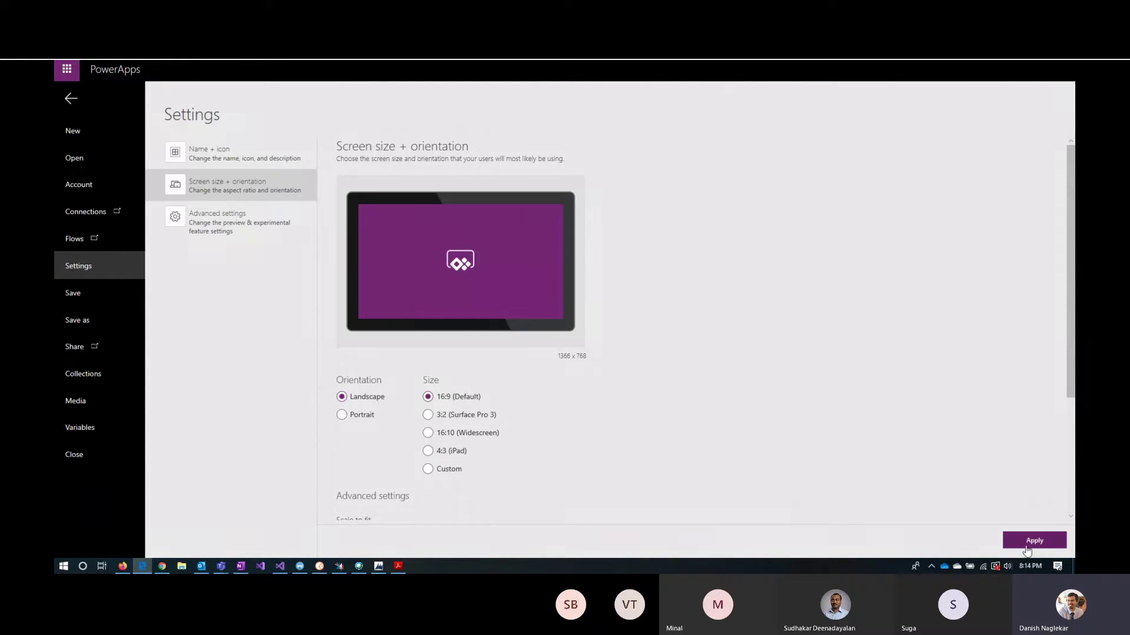
click(1025, 542)
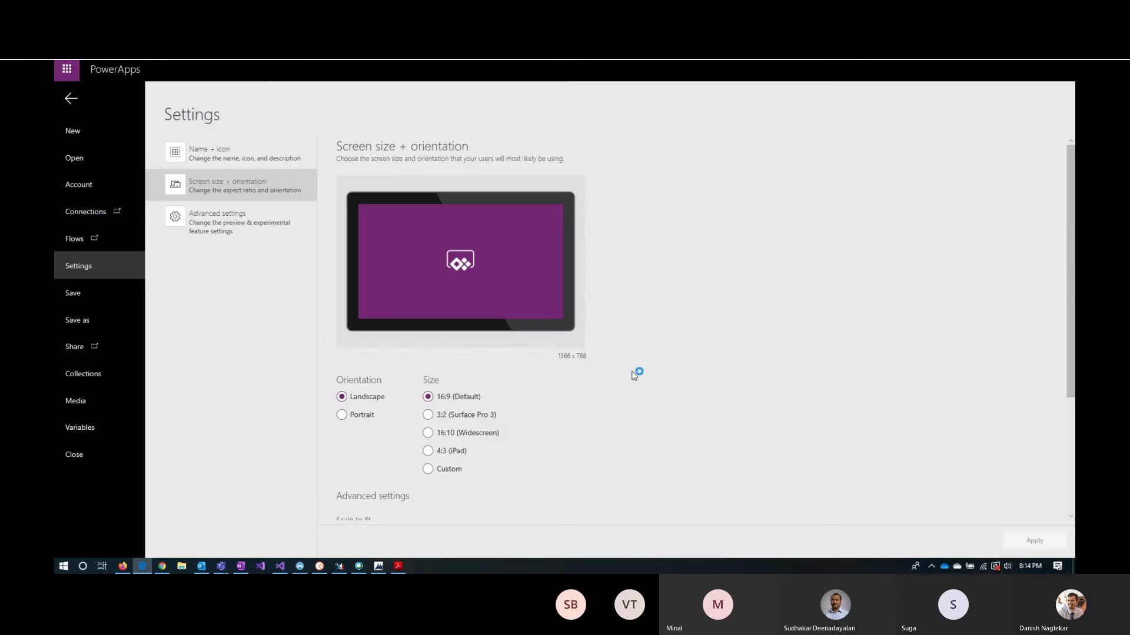
click(70, 100)
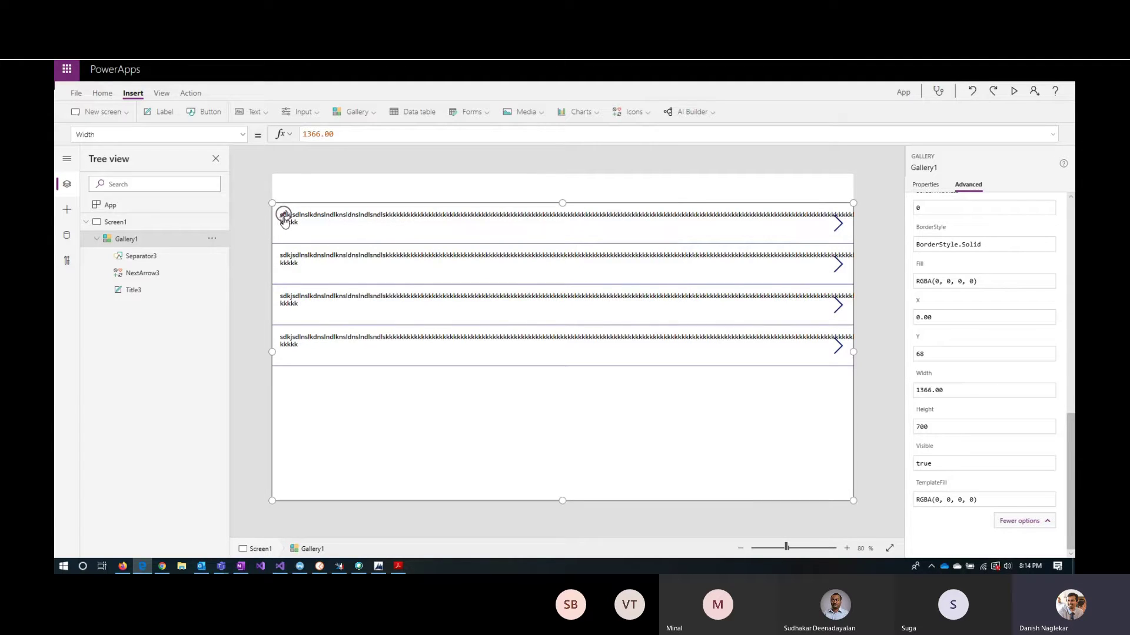
Replace the gallery title label's long placeholder text with "Test", including the quotation marks
click(442, 220)
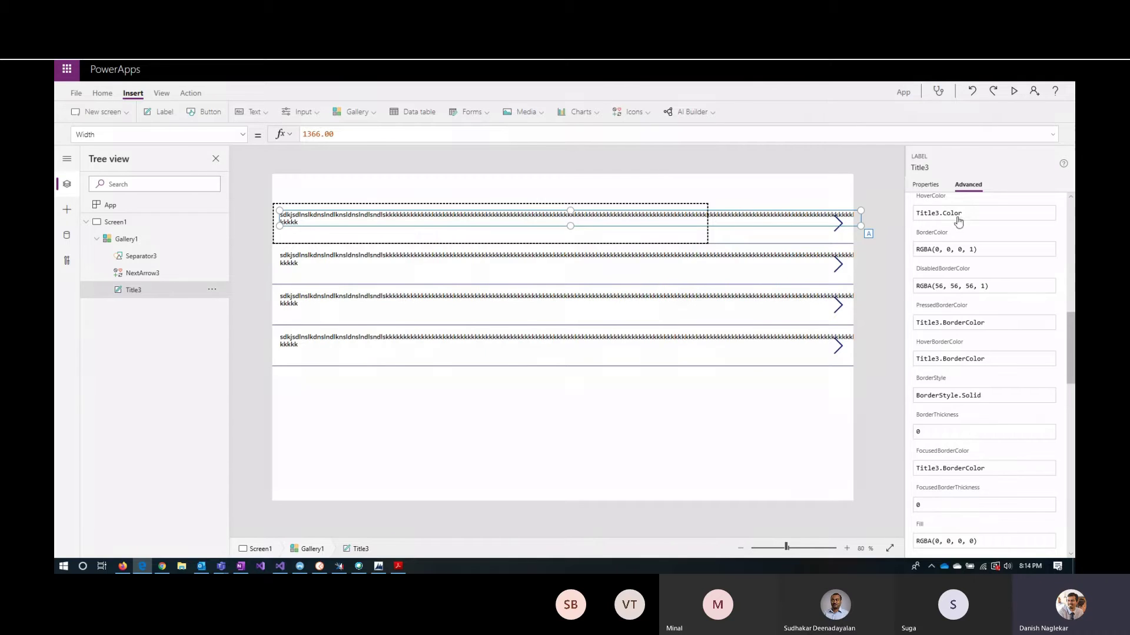
scroll(1003, 241, up, 10)
click(926, 185)
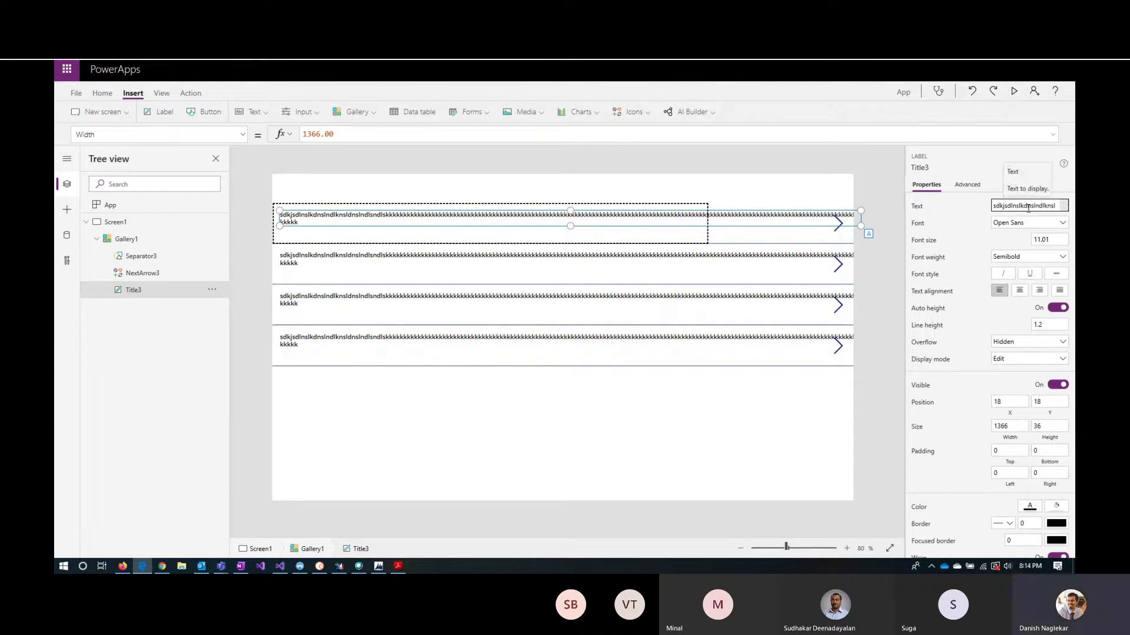
click(1028, 206)
text(Th)
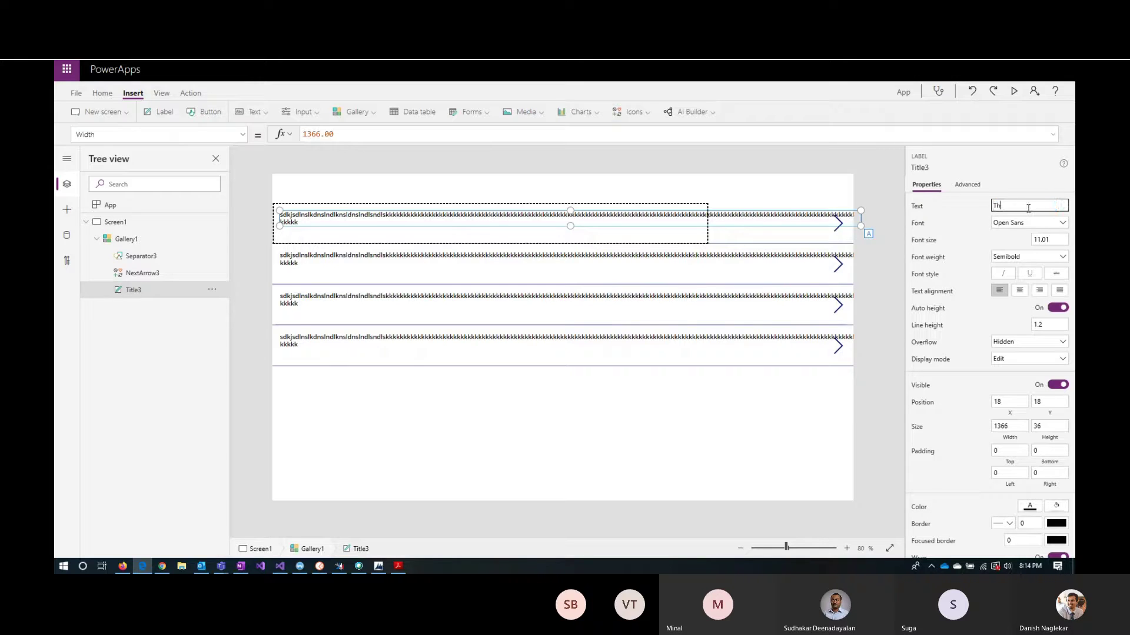
text(isIte.Sa)
key(BackSpace)
key(BackSpace)
key(BackSpace)
key(BackSpace)
key(BackSpace)
key(BackSpace)
key(BackSpace)
key(BackSpace)
key(BackSpace)
key(BackSpace)
key(BackSpace)
key(BackSpace)
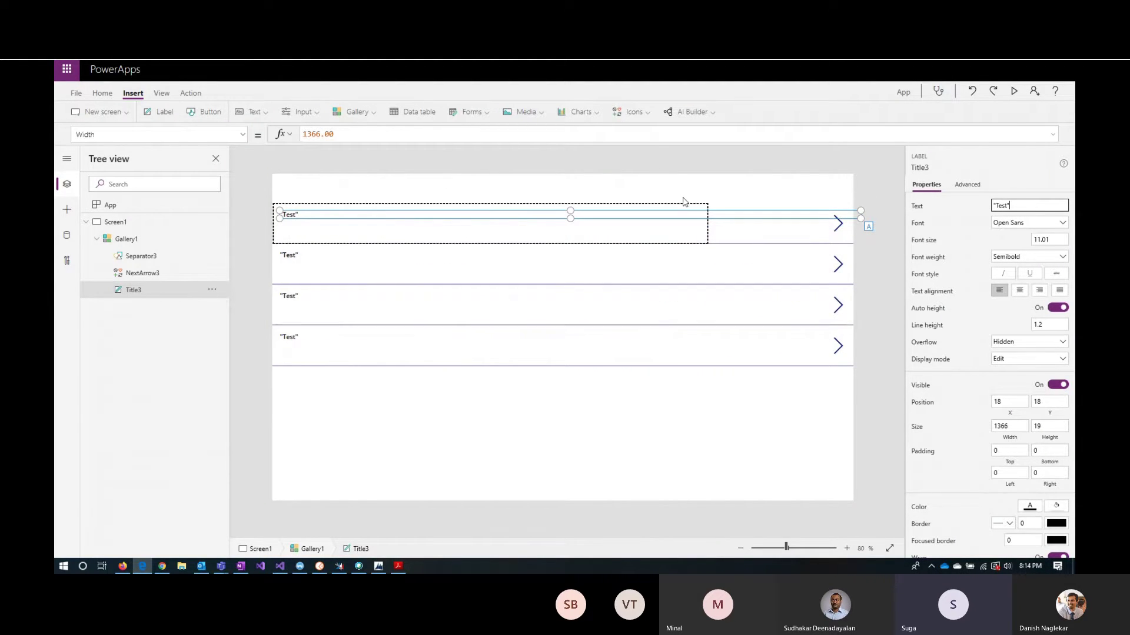
Stretch the gallery's first item to the full width of the screen, about 1366
click(706, 190)
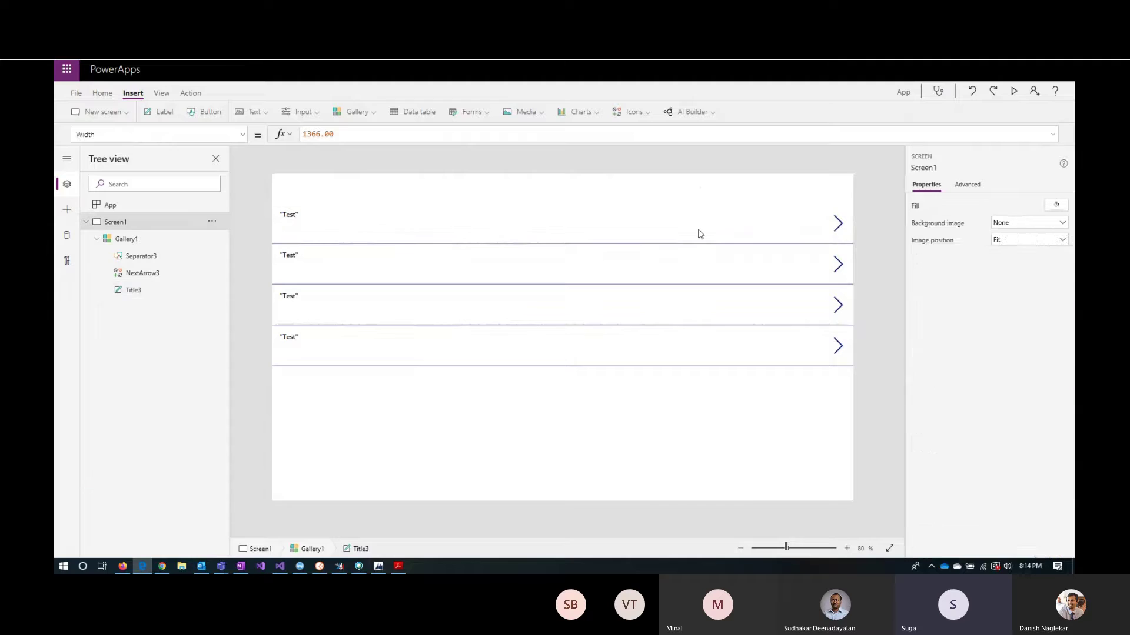
click(139, 242)
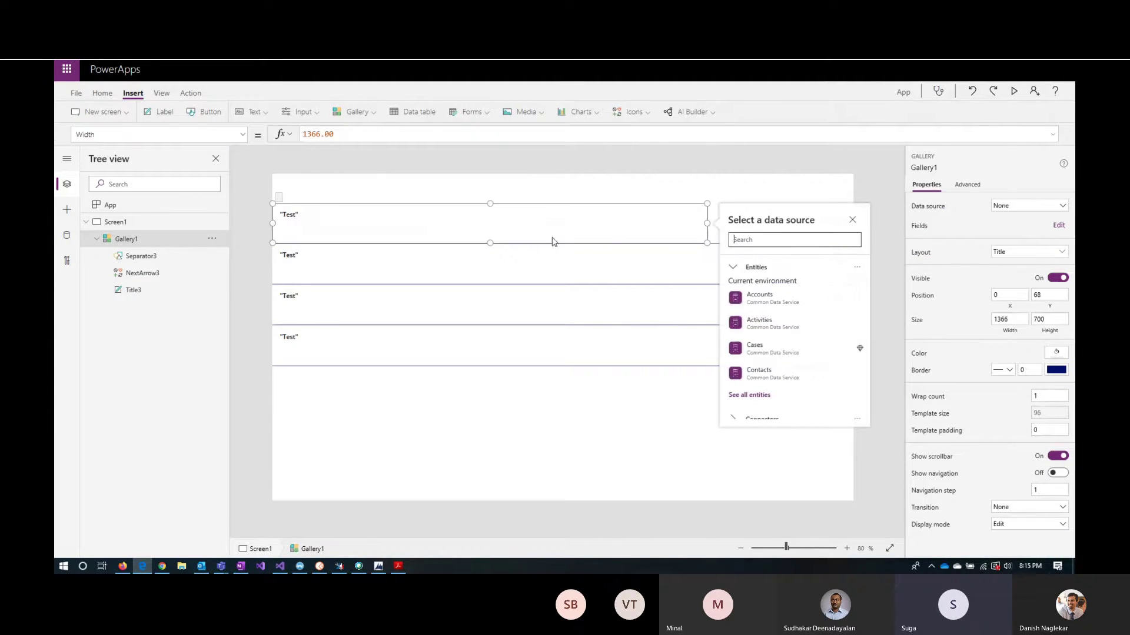
drag(708, 224, 856, 228)
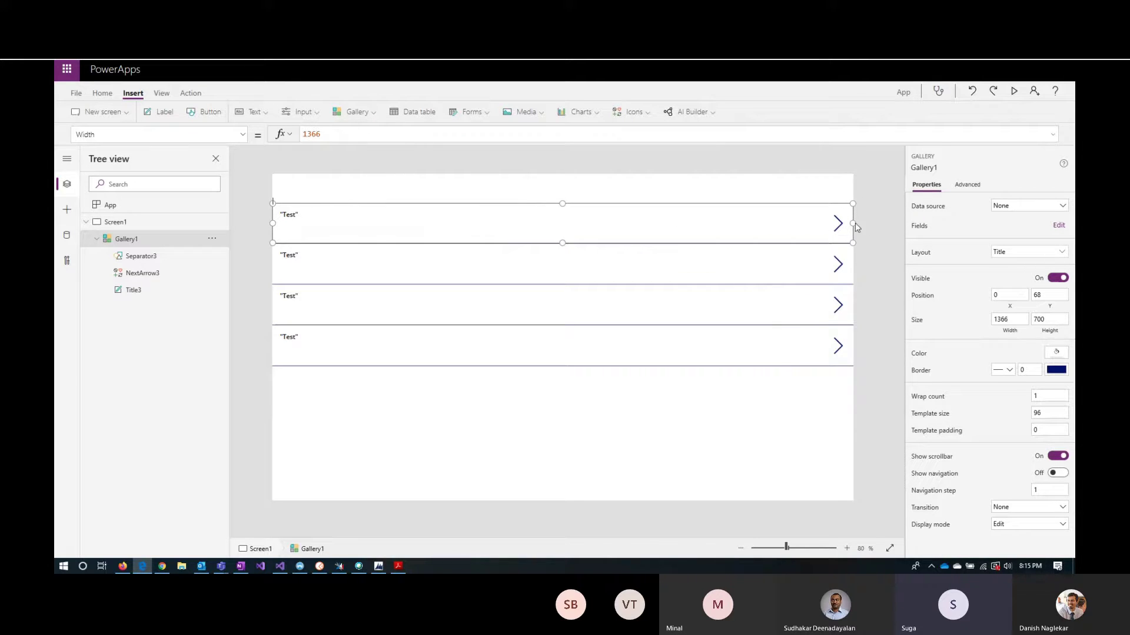
Narrow the title label to a width of about 117 and remove the quotation marks from its text, leaving Test
click(300, 219)
drag(859, 216, 330, 218)
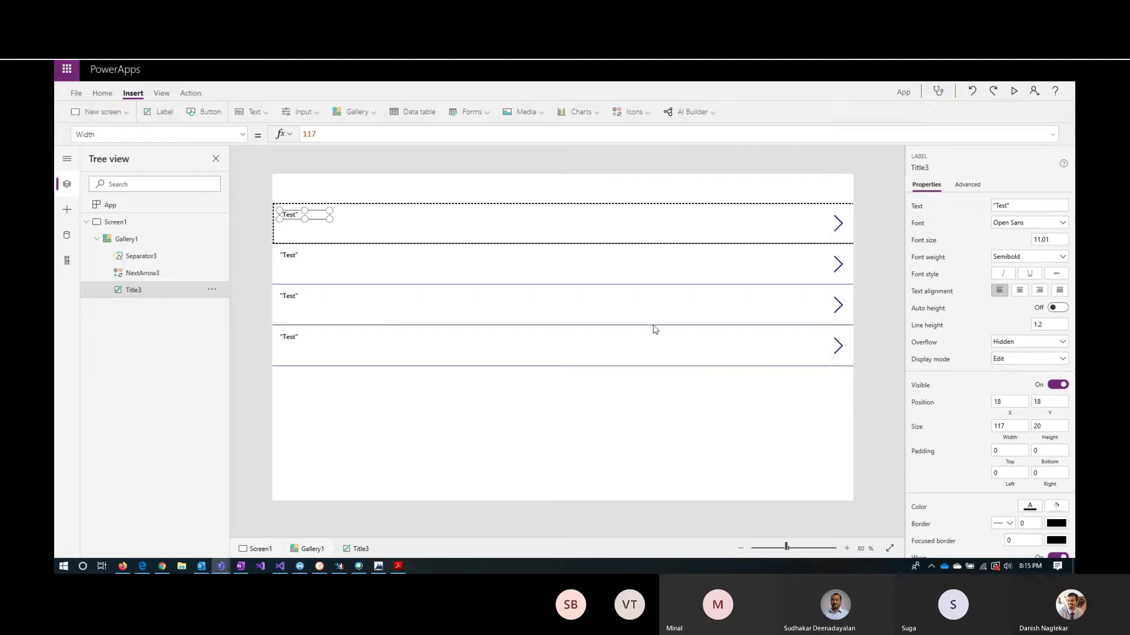
click(1011, 205)
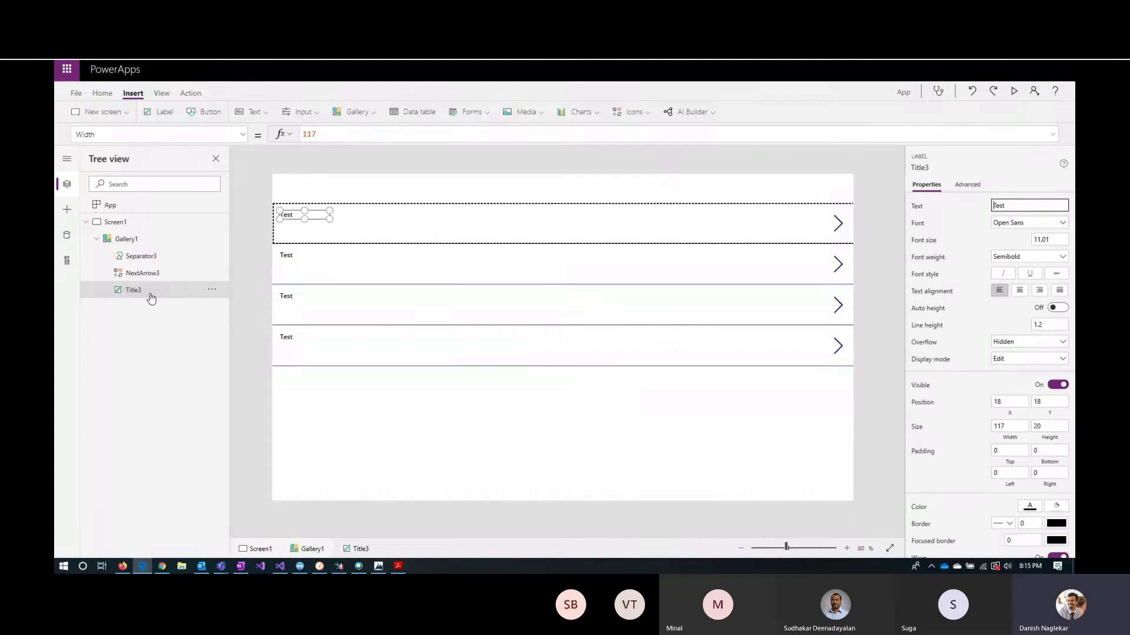
Copy the Test title label and paste four copies of it into the gallery item
click(310, 214)
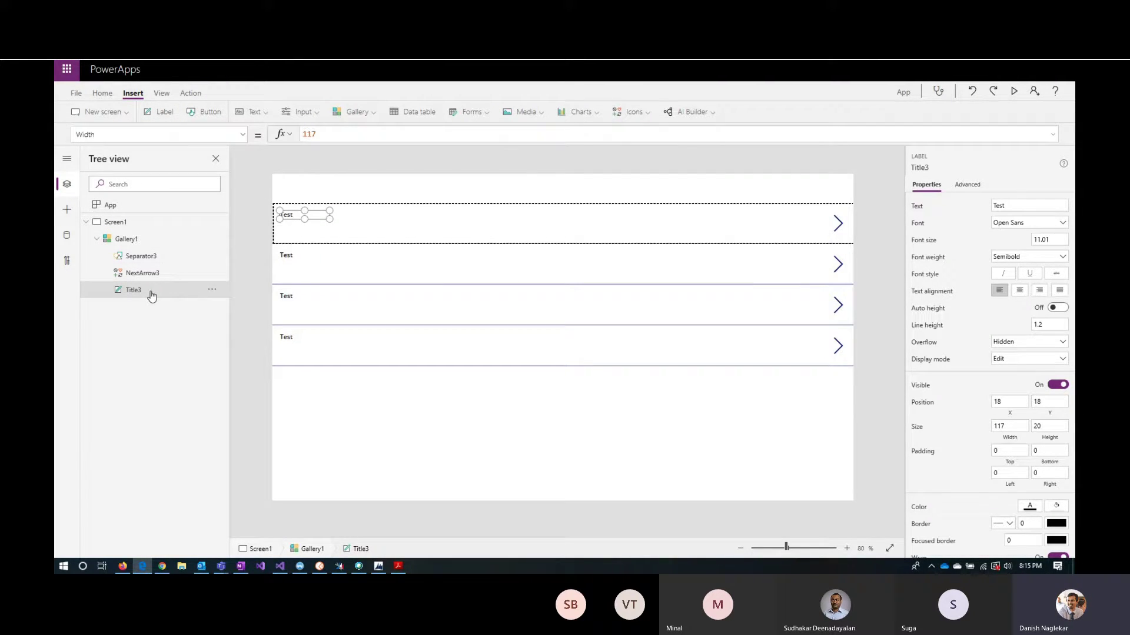
key(ctrl+v)
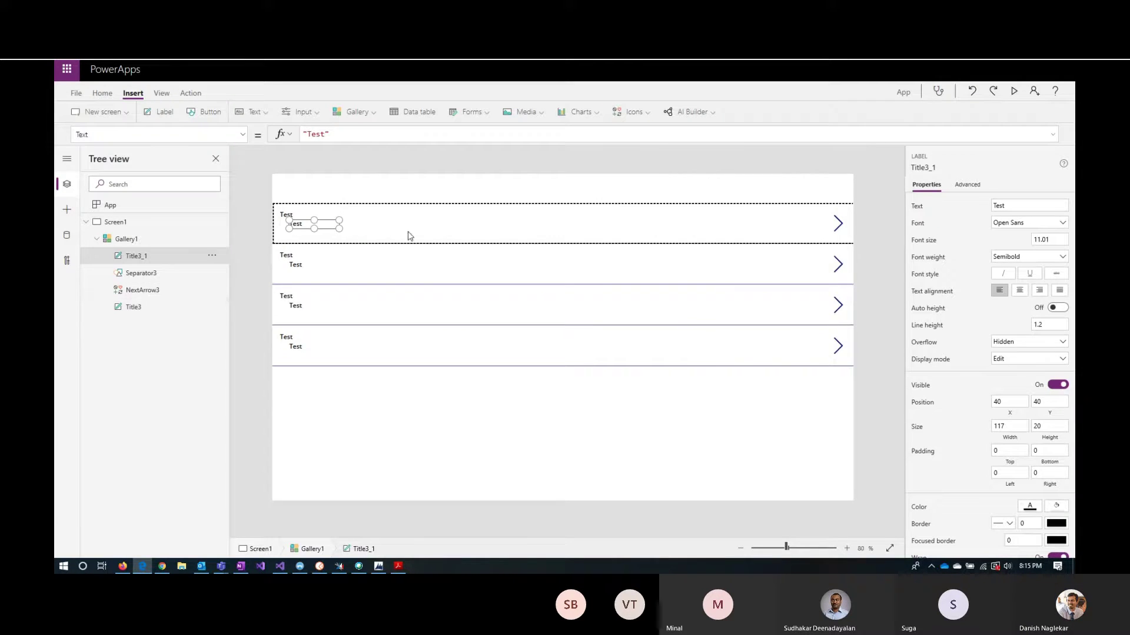
key(ctrl+v)
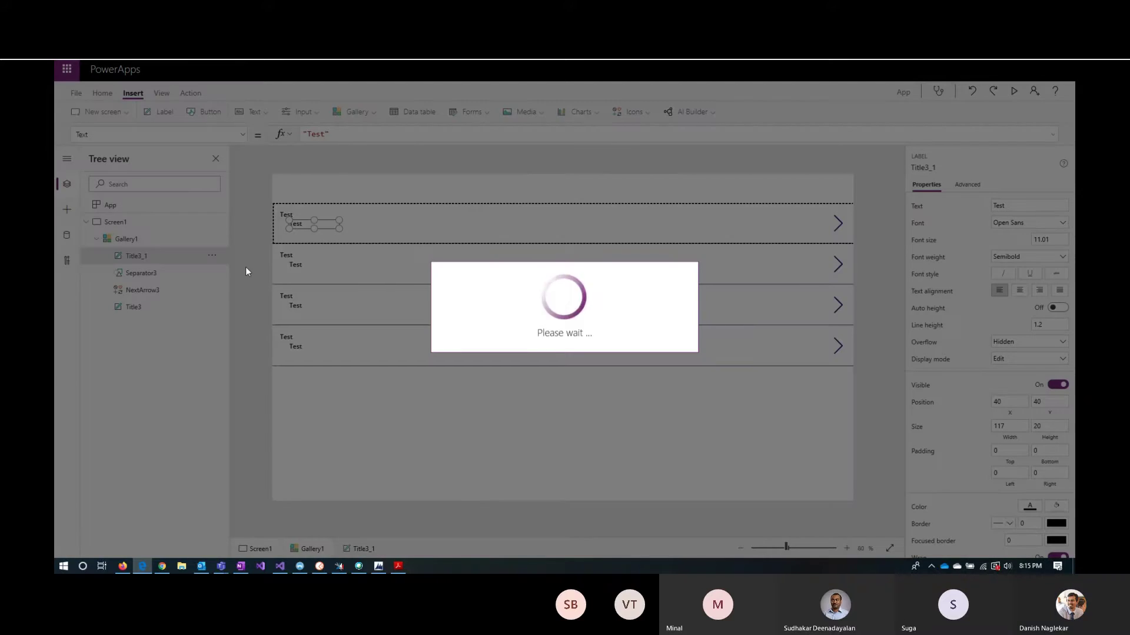
key(ctrl+v)
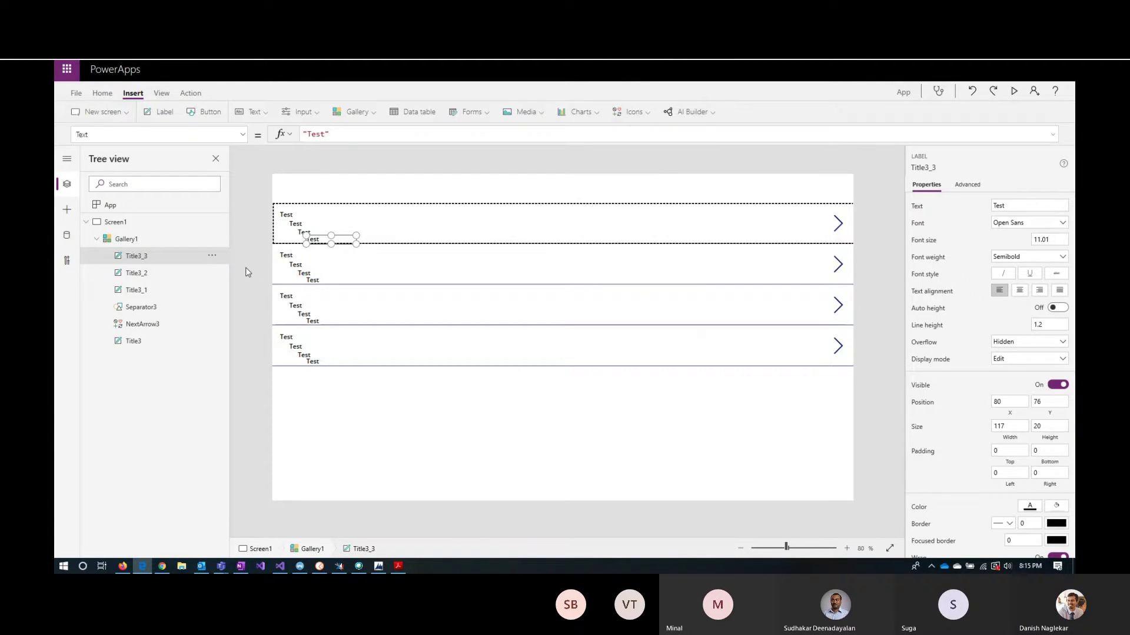
key(ctrl+v)
Spread the copies Title3_4, Title3_3 and Title3_2 along the first gallery item, placing Title3_4 at about X 461, Y 18
drag(340, 237, 434, 221)
drag(327, 228, 481, 219)
click(318, 237)
drag(318, 237, 431, 213)
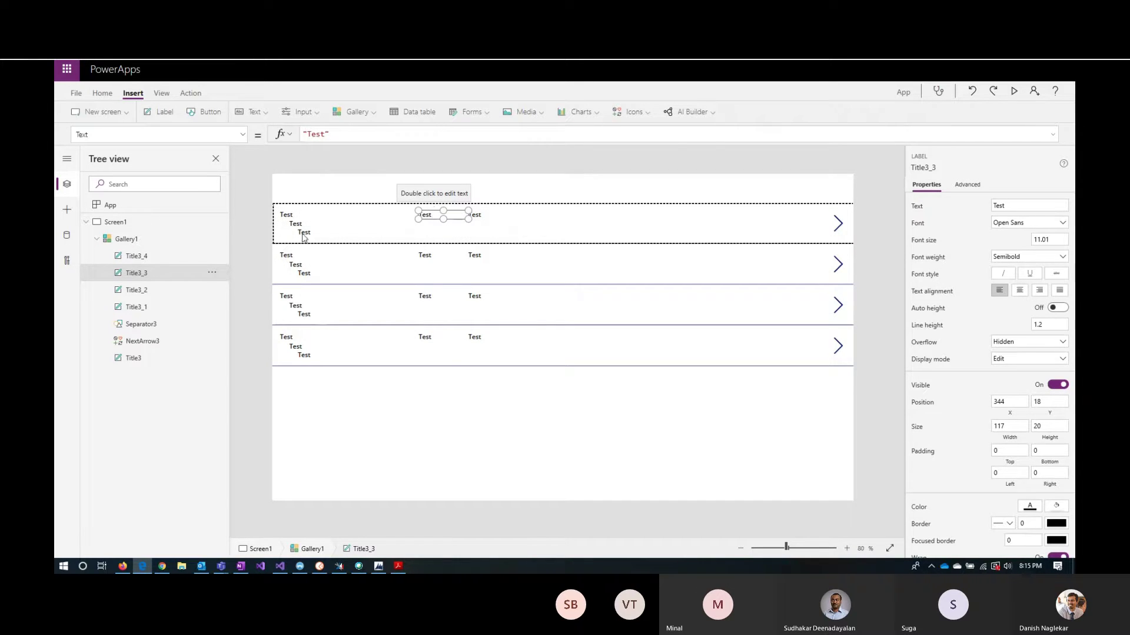
click(305, 234)
drag(306, 234, 525, 234)
Line up Title3_1 at about X 135, Y 18 and Title3_3 at about X 252, Y 18 in the first gallery item
drag(296, 229, 350, 215)
key(ctrl+z)
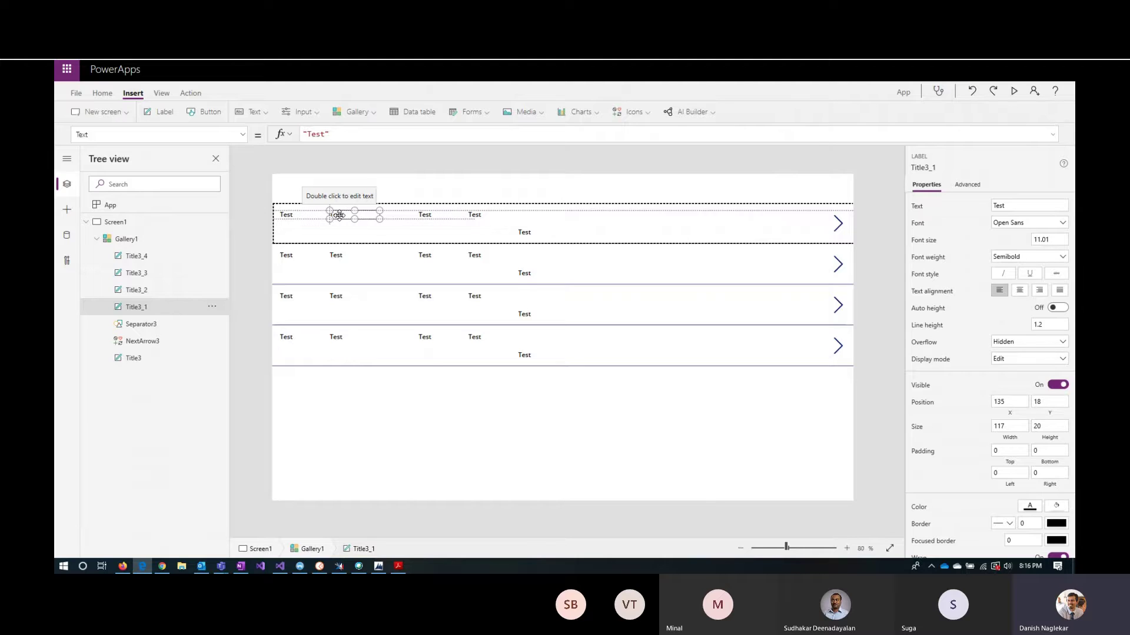
click(434, 215)
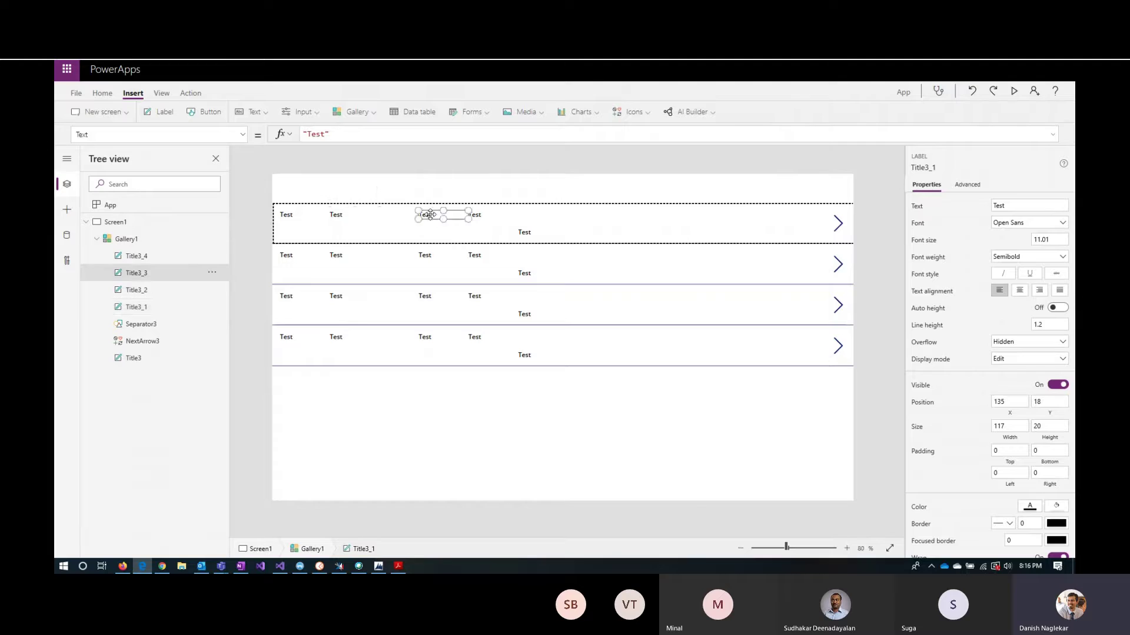
drag(436, 215, 395, 213)
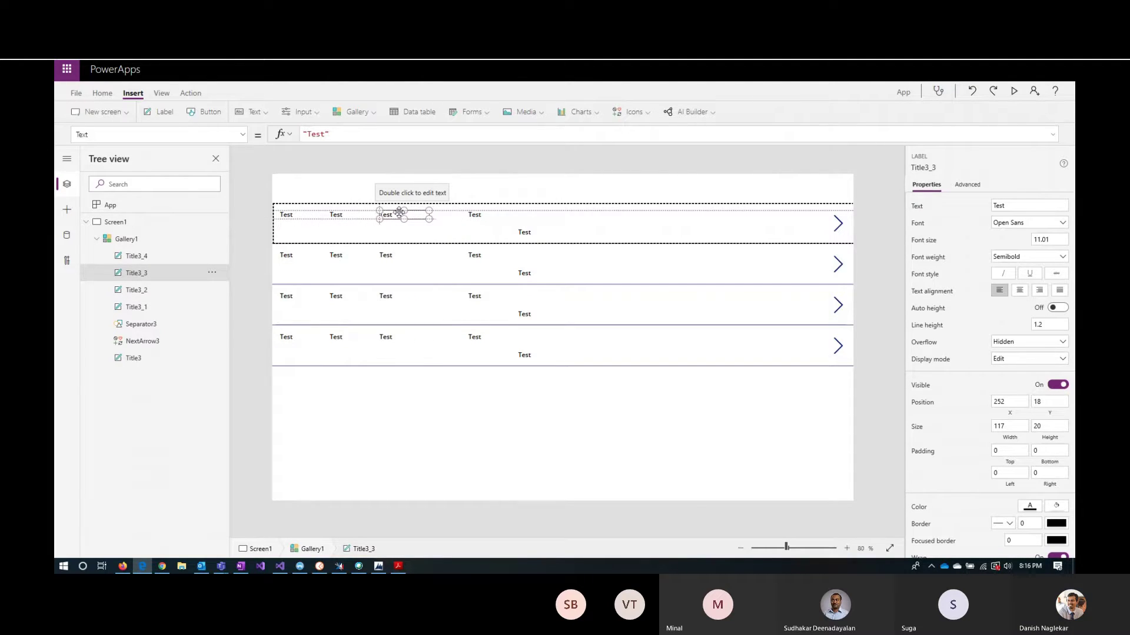
Turn on auto height for Title3_4 and place it at about X 369, Y 19, with Title3_2 beside it at about X 486, Y 18
click(479, 216)
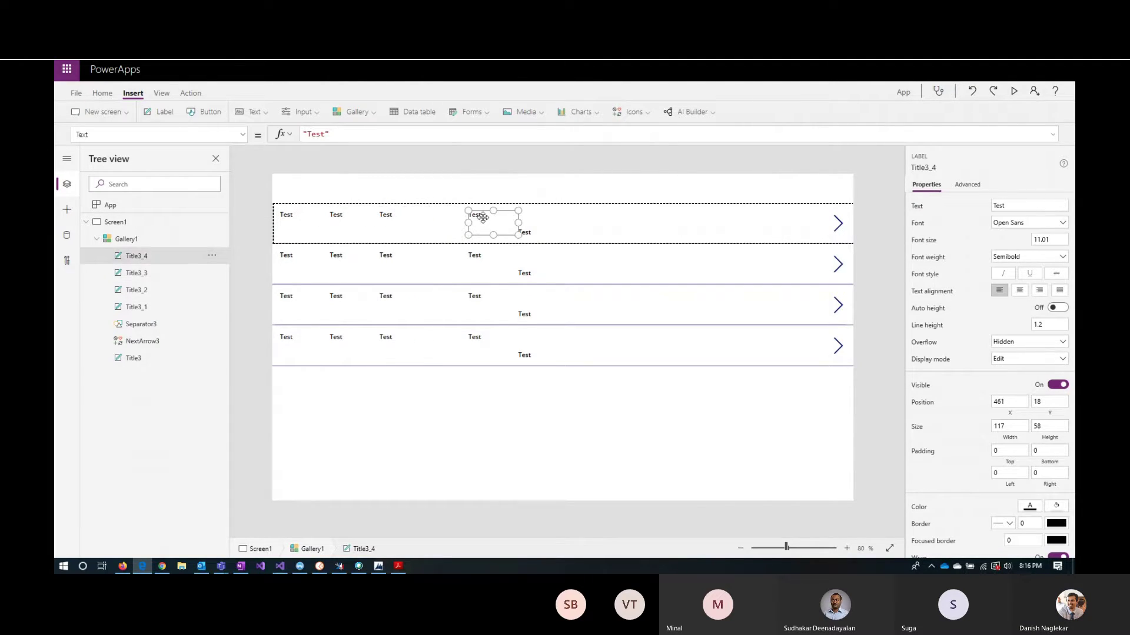
click(1058, 308)
drag(478, 215, 451, 218)
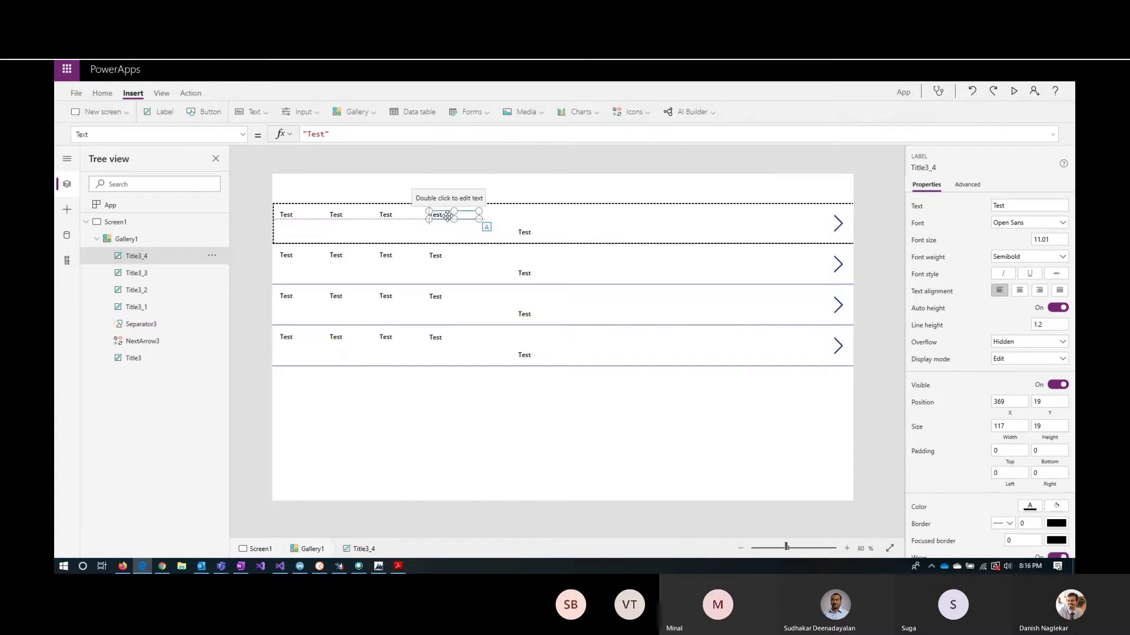
drag(525, 233, 494, 213)
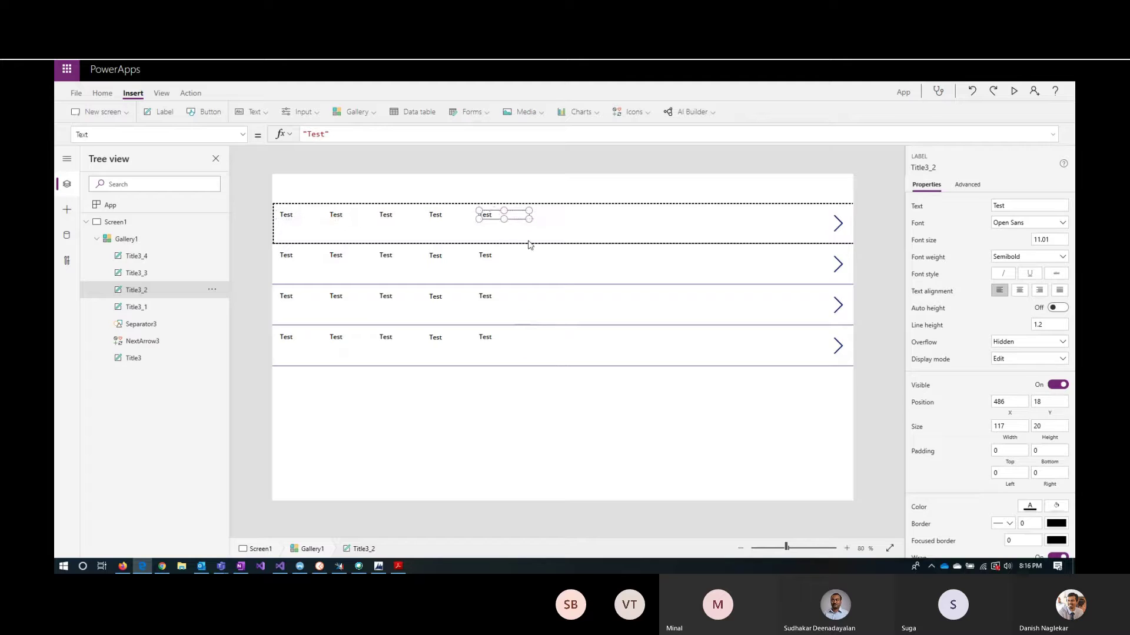
click(542, 235)
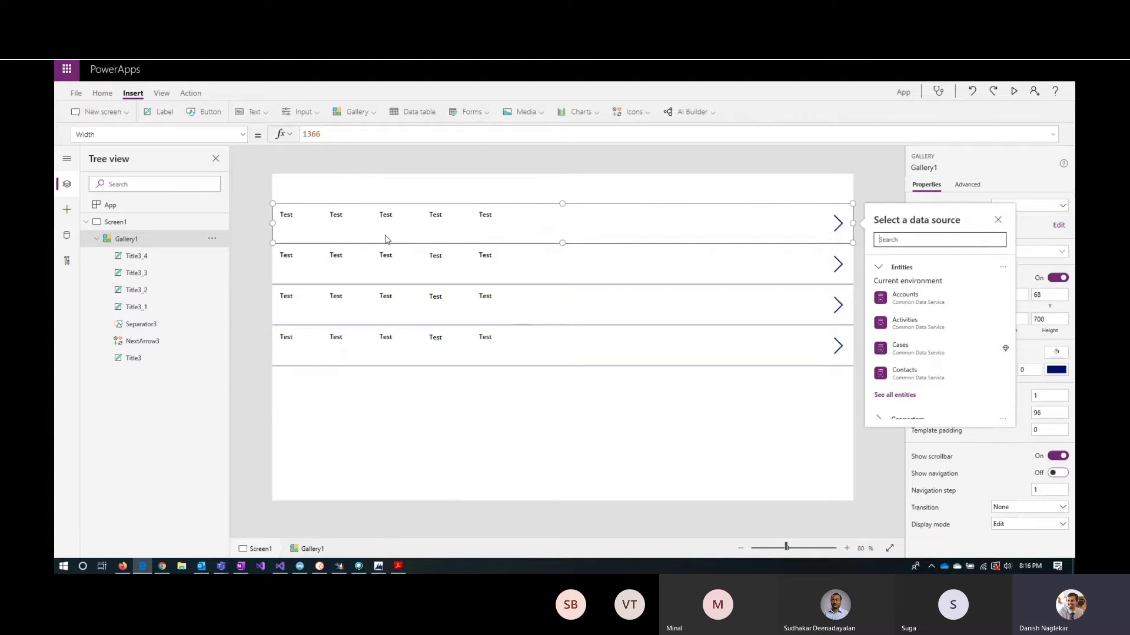
Replace the Text formula of Title3, the first label in the row, with the partial reference ThisItem. including its dot
click(288, 217)
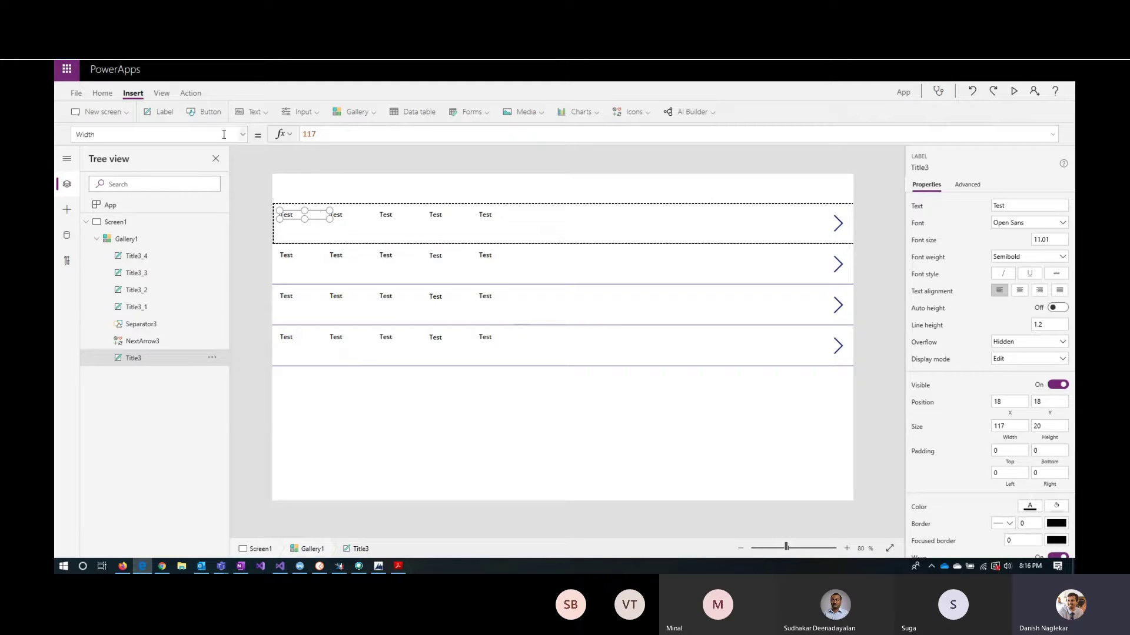
click(243, 135)
drag(246, 333, 246, 301)
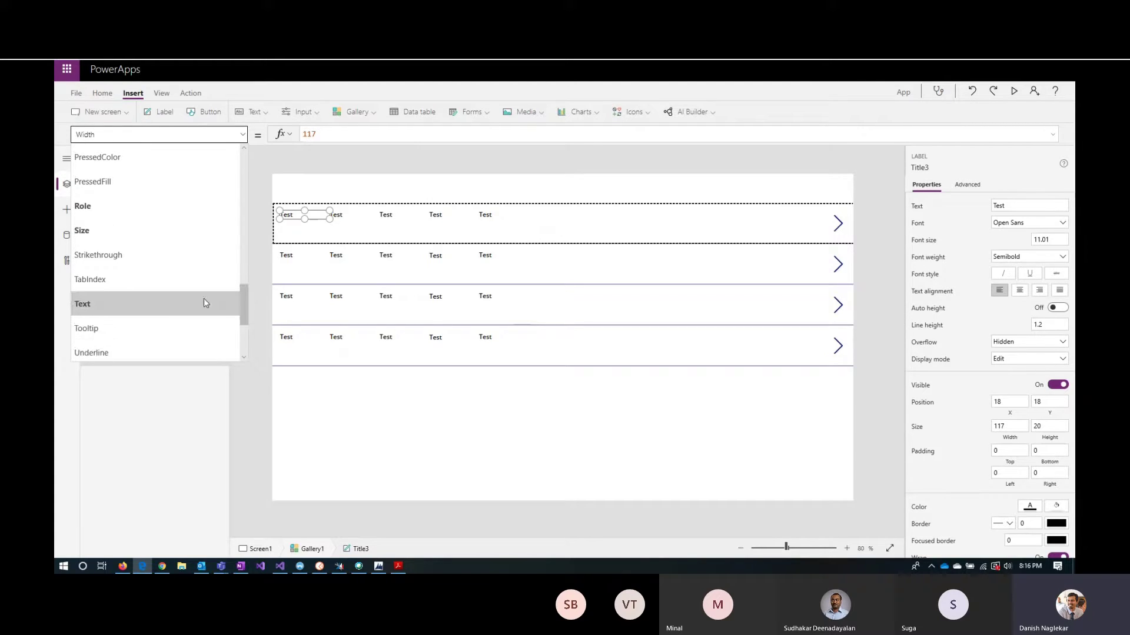
click(345, 133)
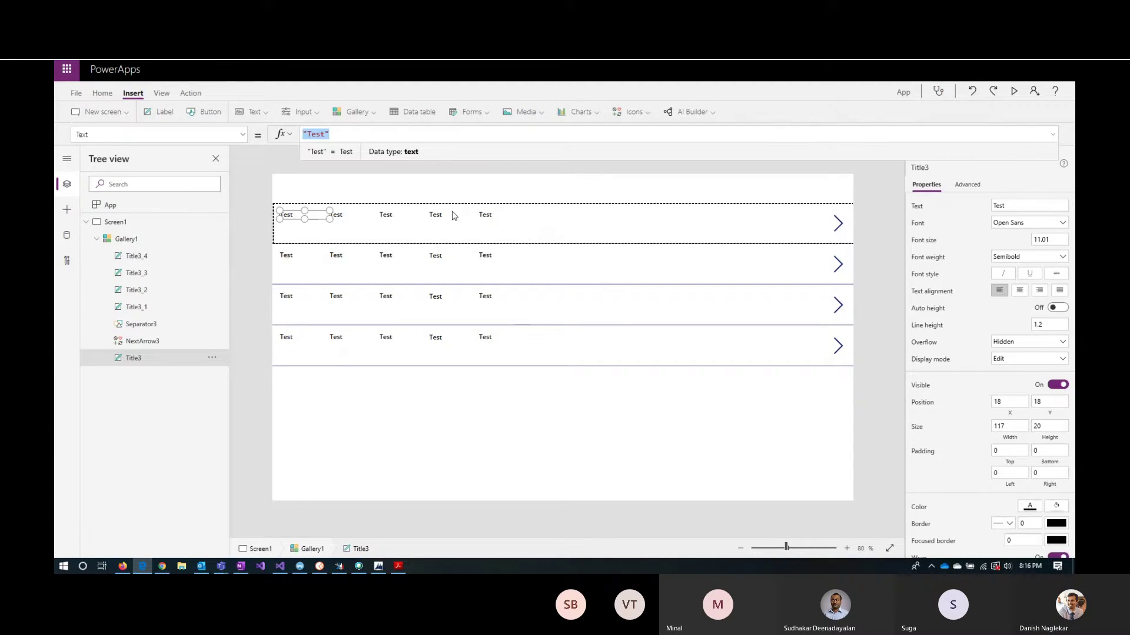
text(Thi)
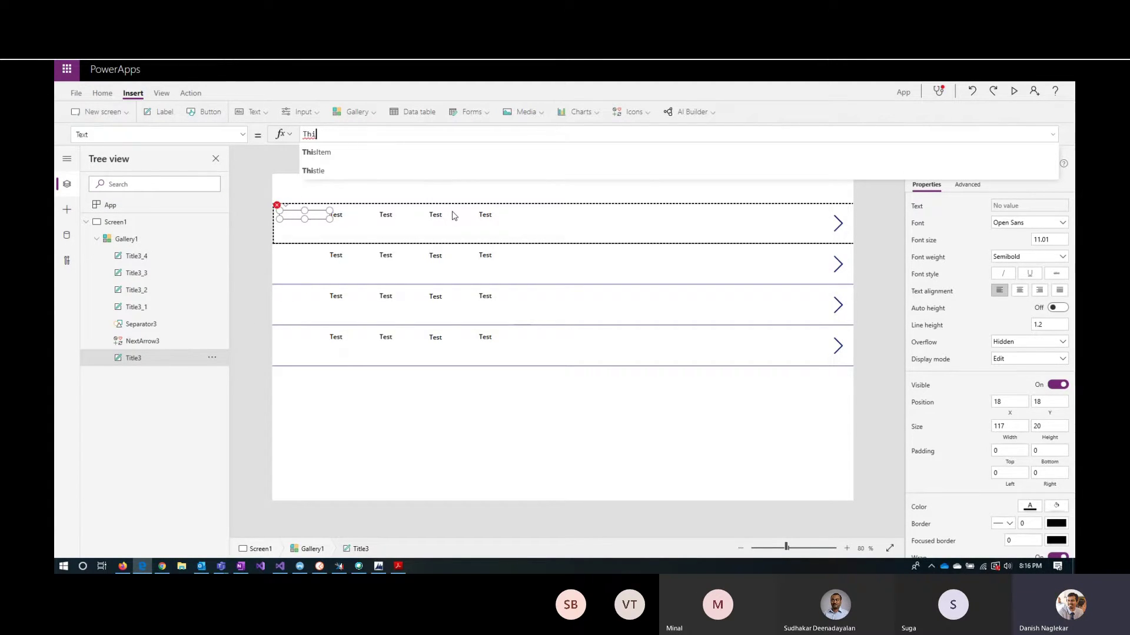
key(Tab)
text(.f)
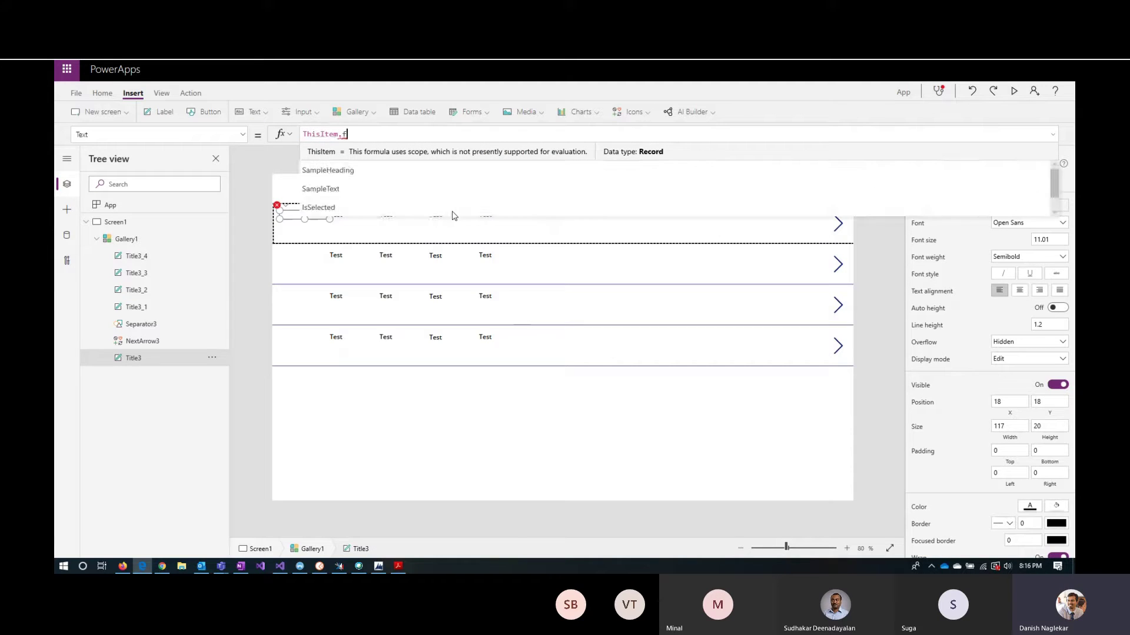
text(ull)
key(BackSpace)
key(BackSpace)
key(BackSpace)
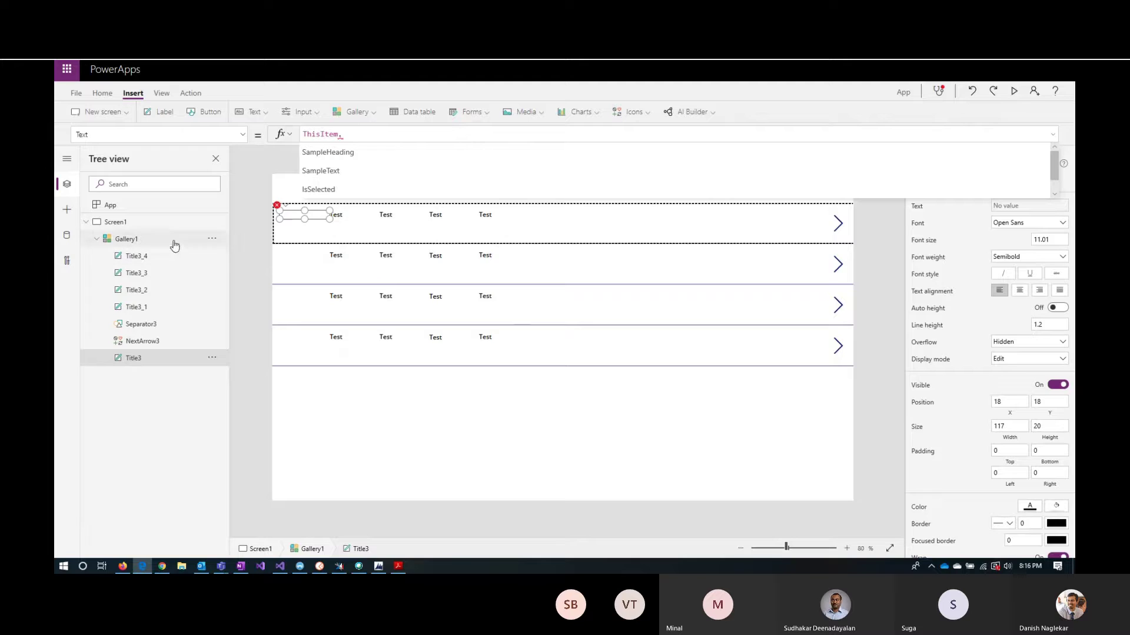
Connect Gallery1 to the Contacts entity as its data source
click(174, 241)
click(1050, 208)
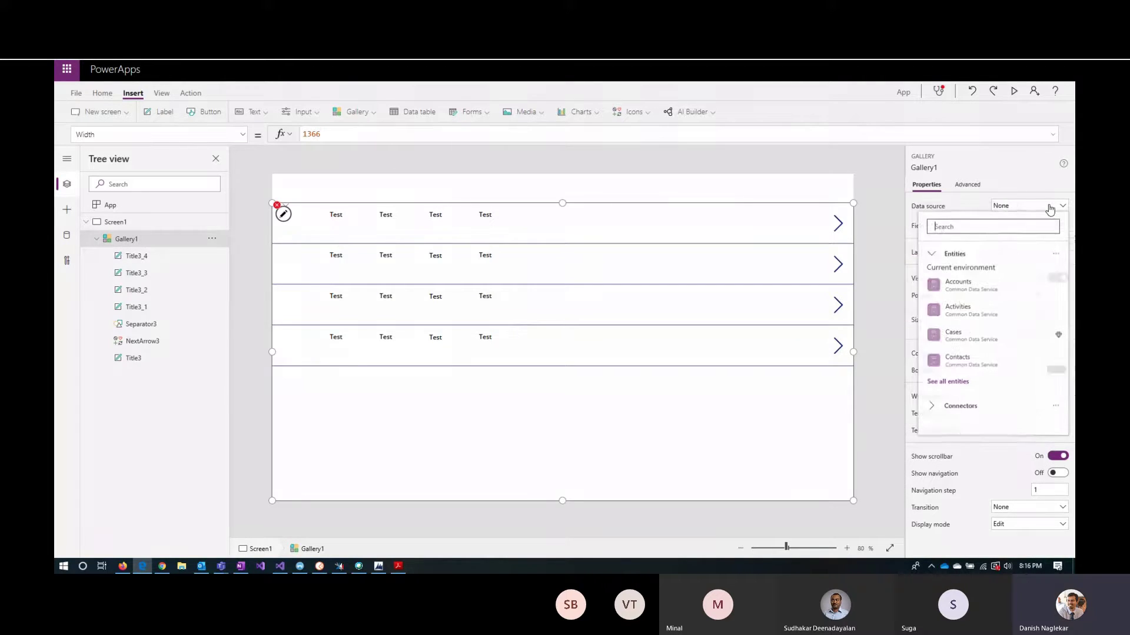
click(965, 359)
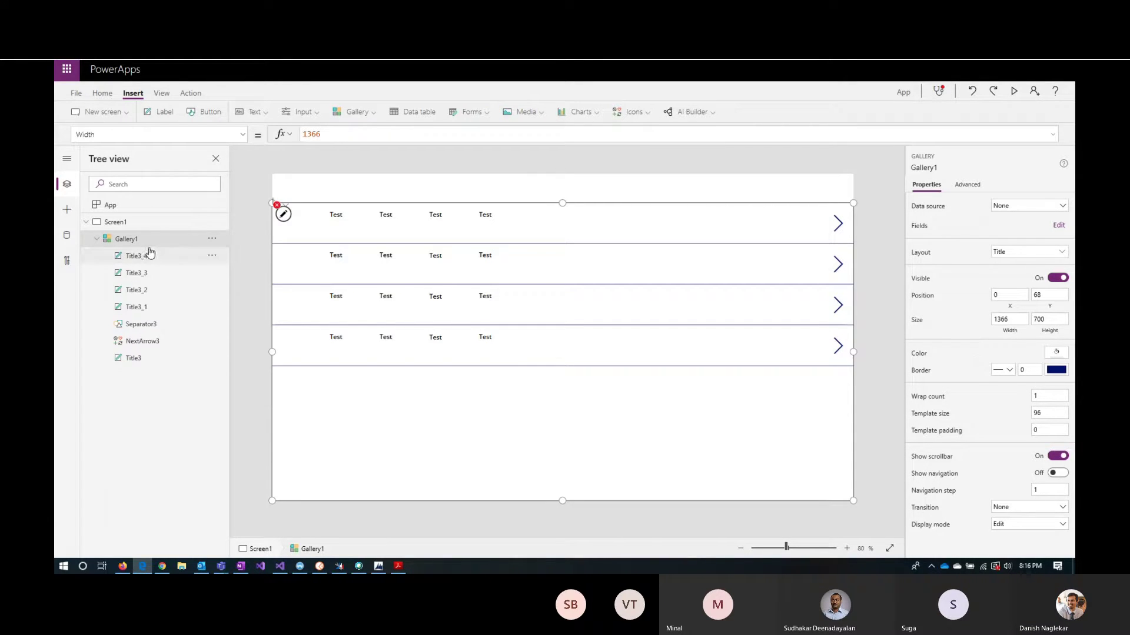
Complete the Text formula of Title3 as ThisItem.'Full Name'
click(144, 364)
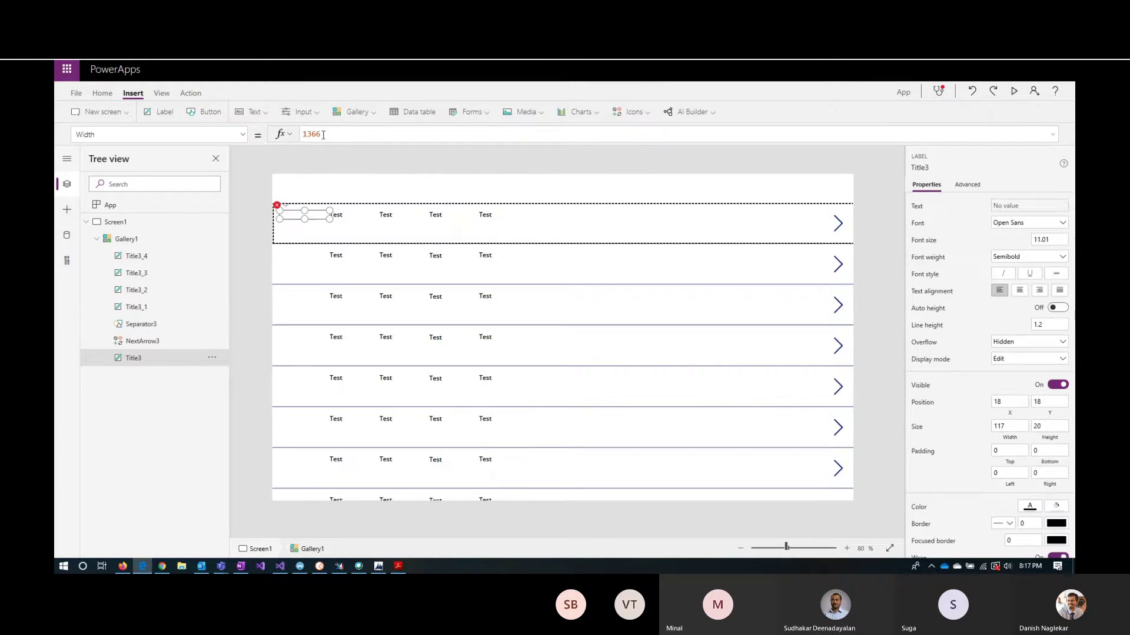
click(243, 135)
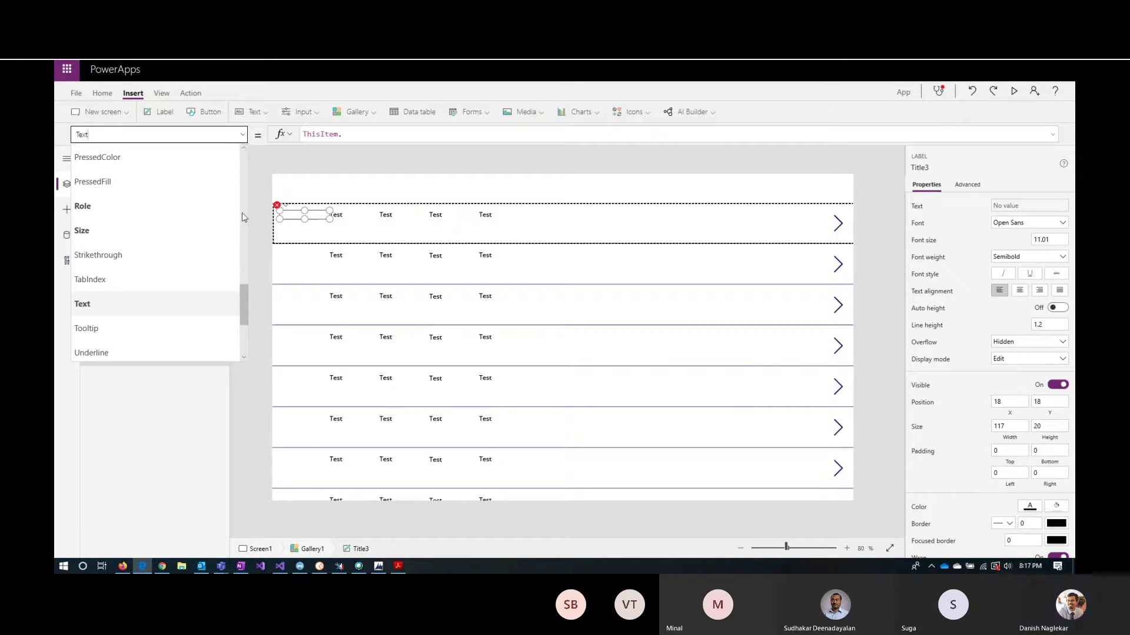
click(353, 134)
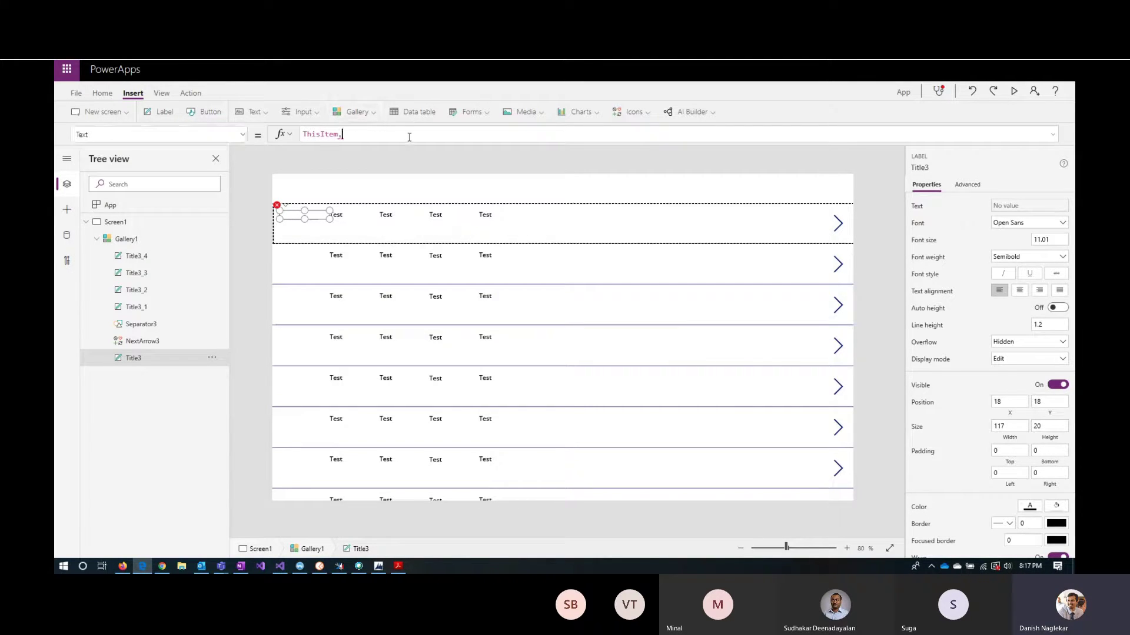
text(.)
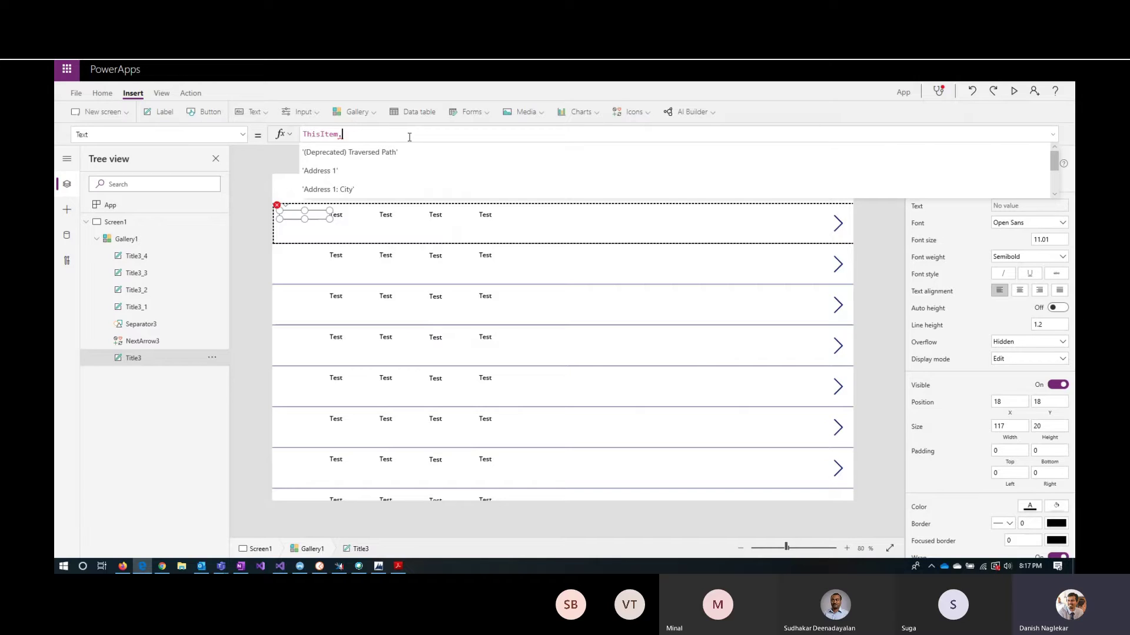
text(full)
key(Tab)
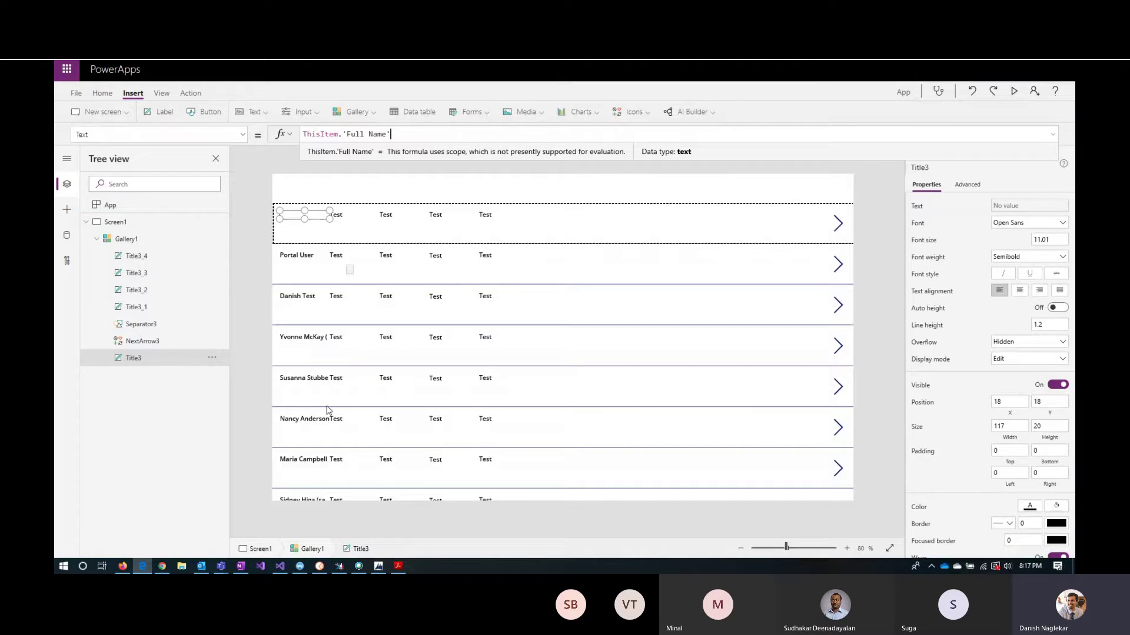
Undo a trial widening of the Full Name label and move the four Test labels together towards the arrow icon
drag(330, 219, 377, 221)
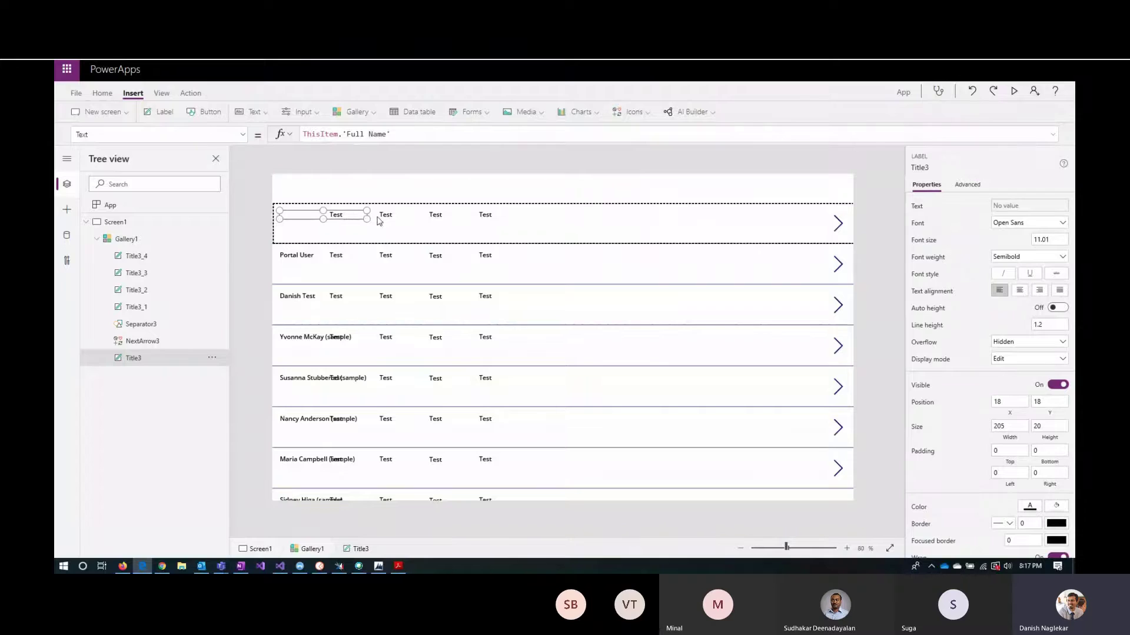
key(ctrl+z)
click(362, 215)
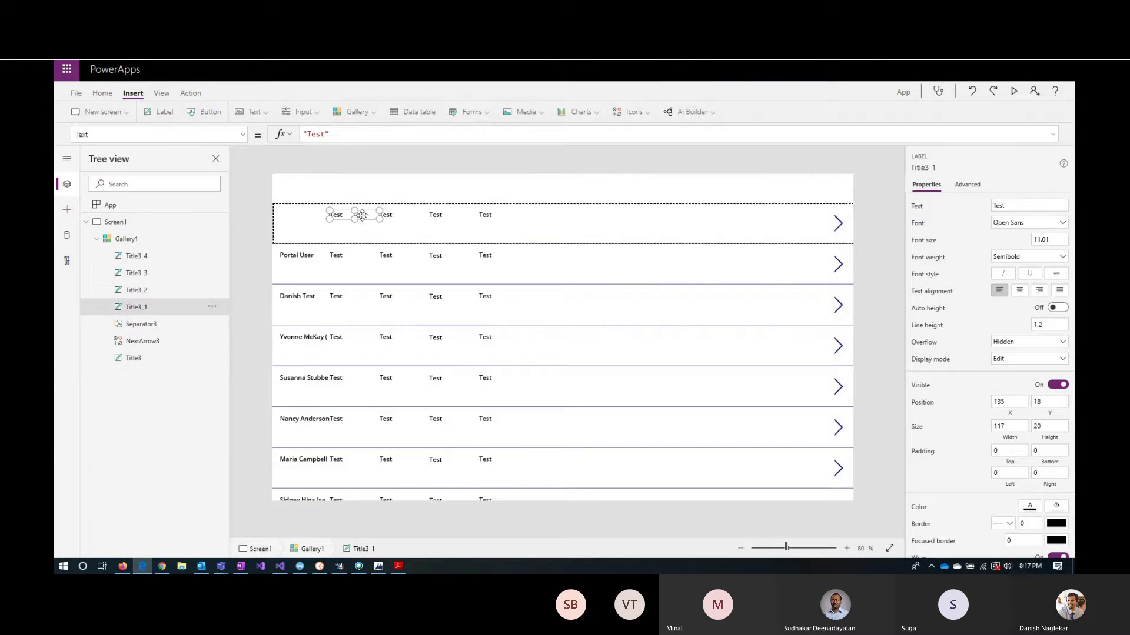
shift+click(386, 215)
shift+click(483, 215)
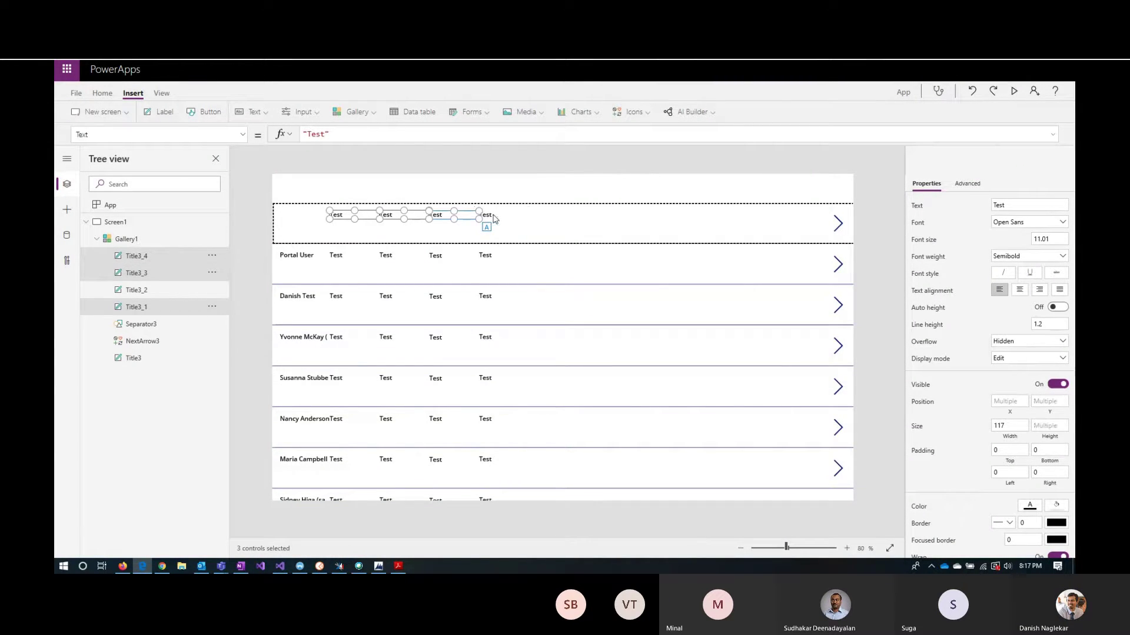
shift+click(486, 215)
drag(486, 215, 611, 215)
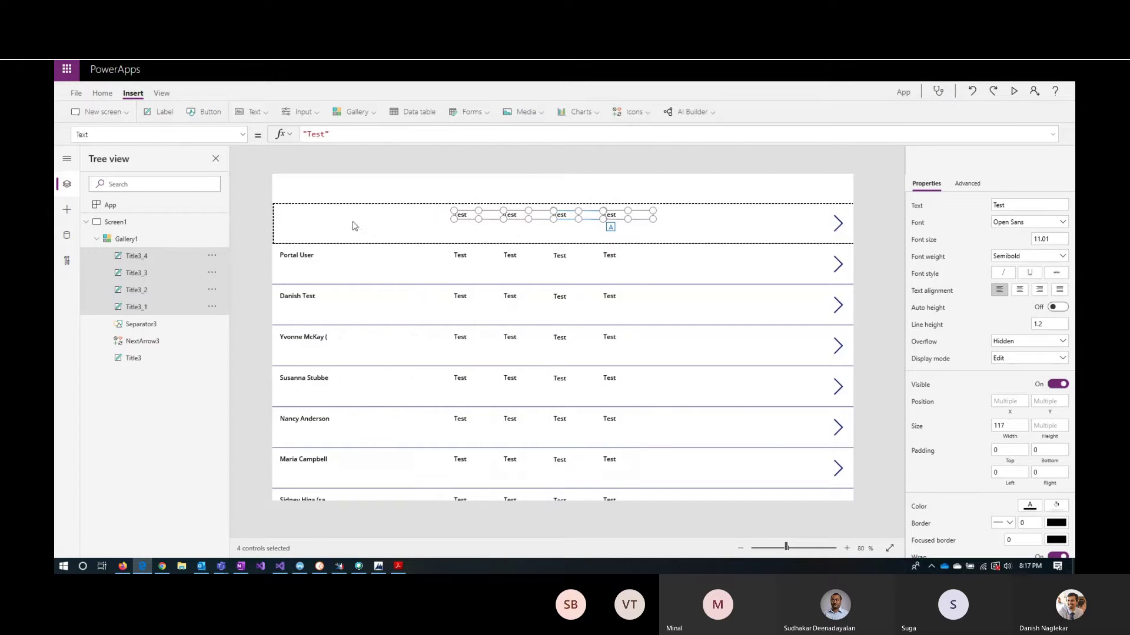
Widen the Full Name label so long names fit, and place Title3_1 directly beside it at about X 290, Y 18
click(303, 254)
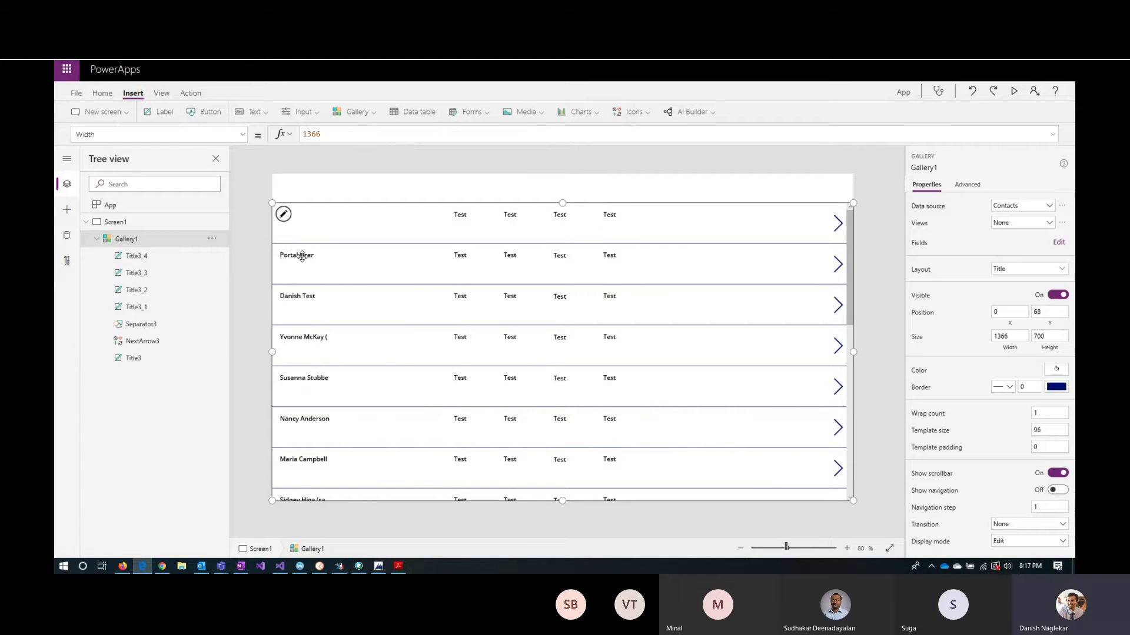
click(284, 215)
click(312, 216)
drag(329, 219, 395, 219)
drag(464, 213, 404, 215)
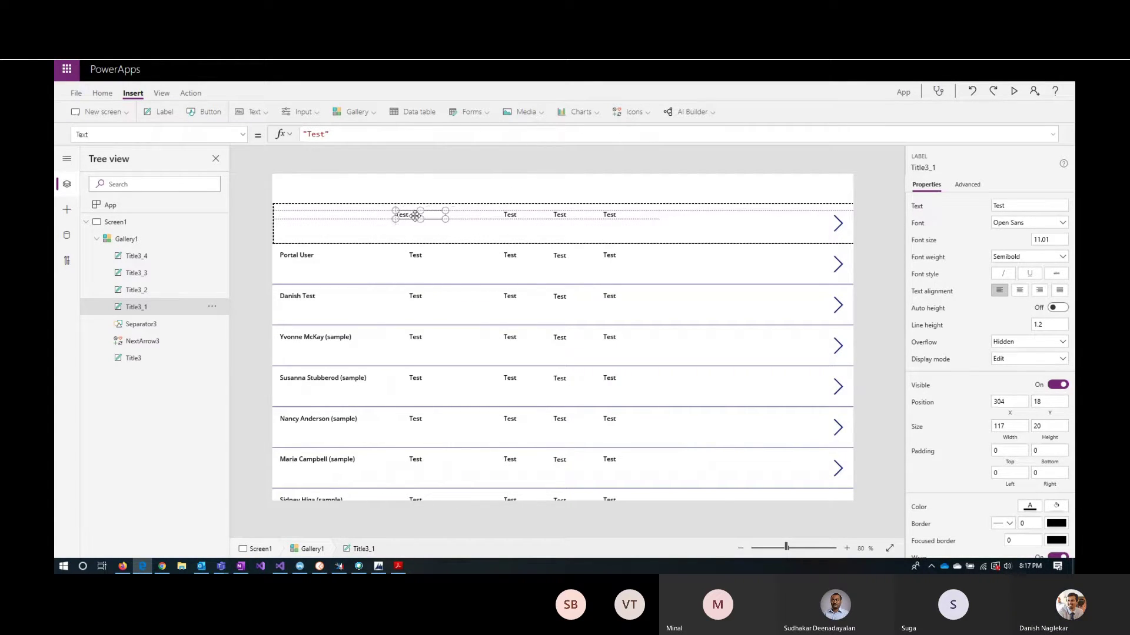
Widen Title3_1 to about 254 so that it reaches the next Test label
click(511, 214)
shift+click(568, 216)
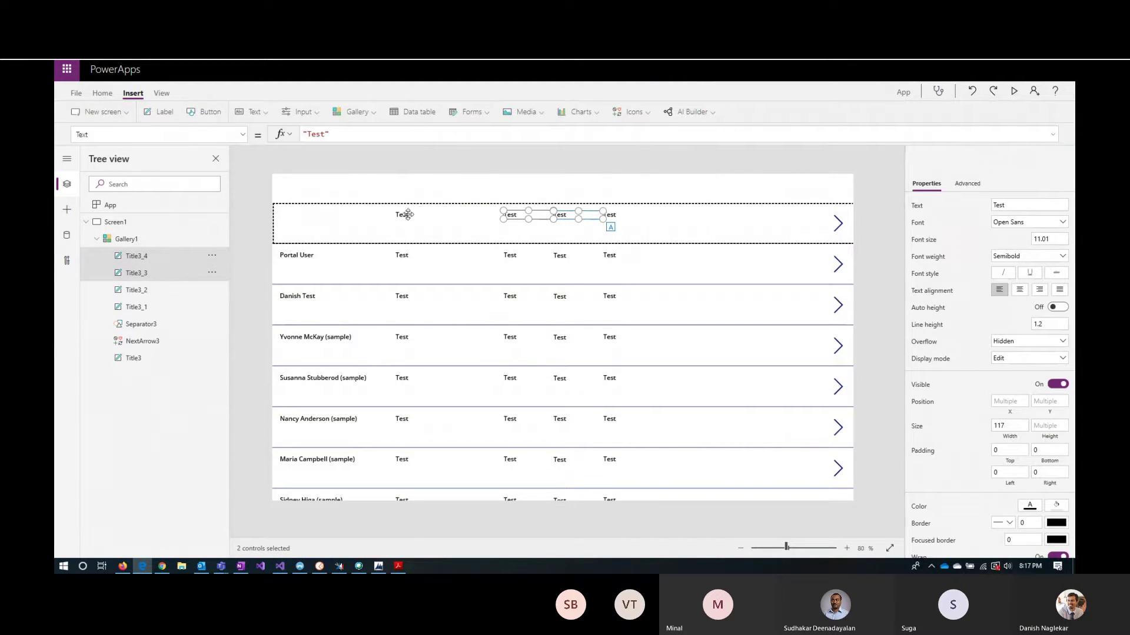
click(408, 215)
drag(440, 217, 504, 215)
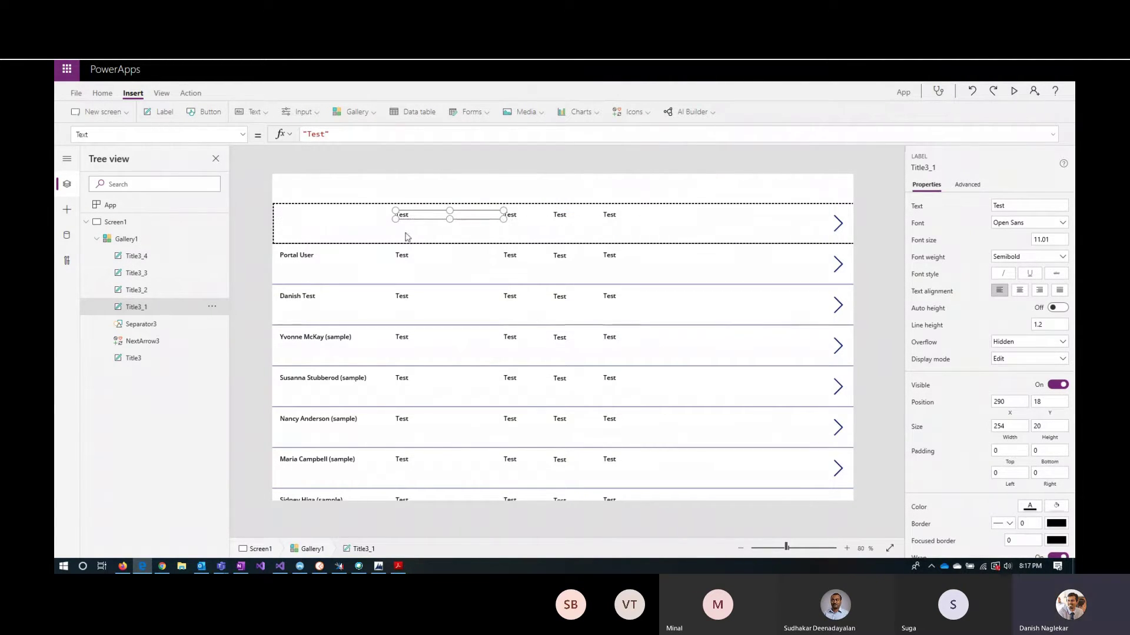
Replace the Text formula of Title3_1 with ThisItem.'Address 1', choosing the Address 1 field from the suggestions
click(339, 137)
key(ctrl+a)
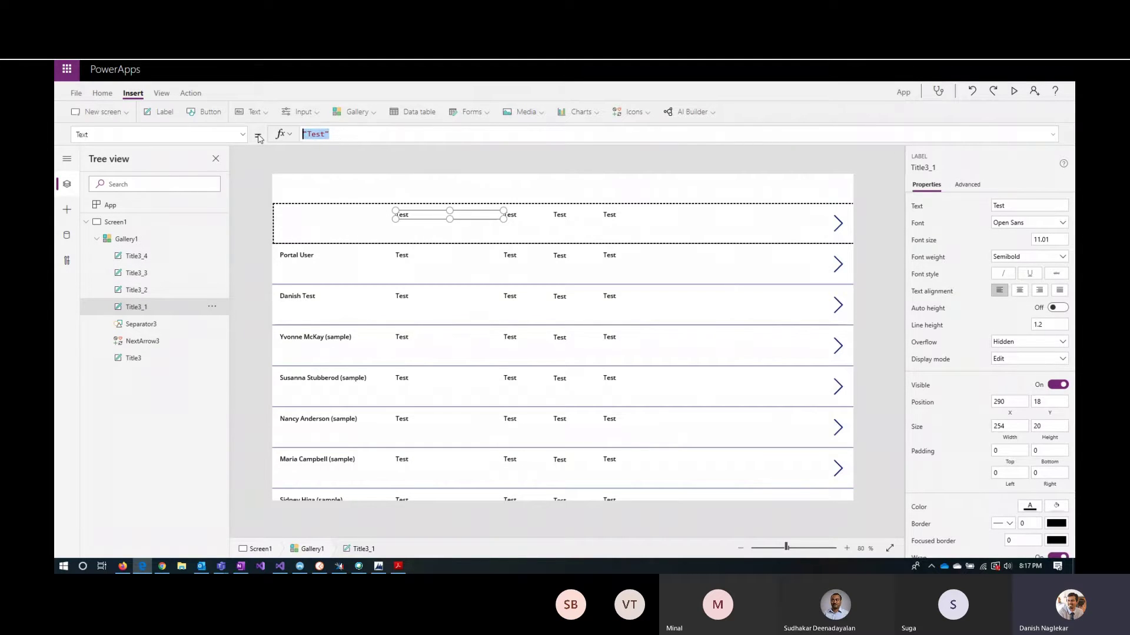
text(This)
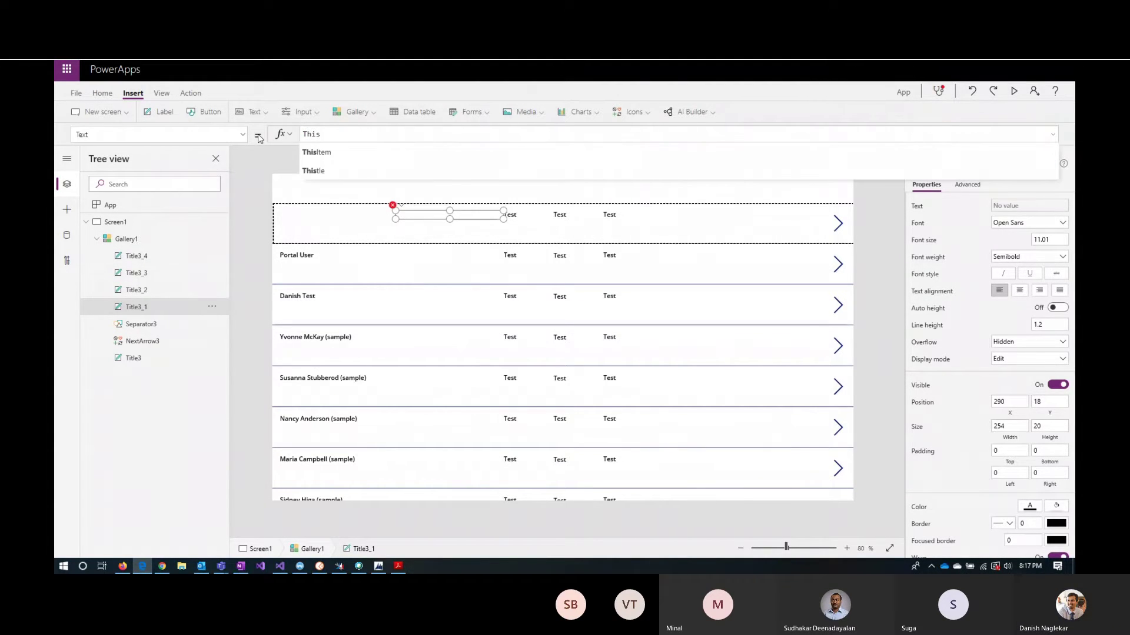
text(Item.)
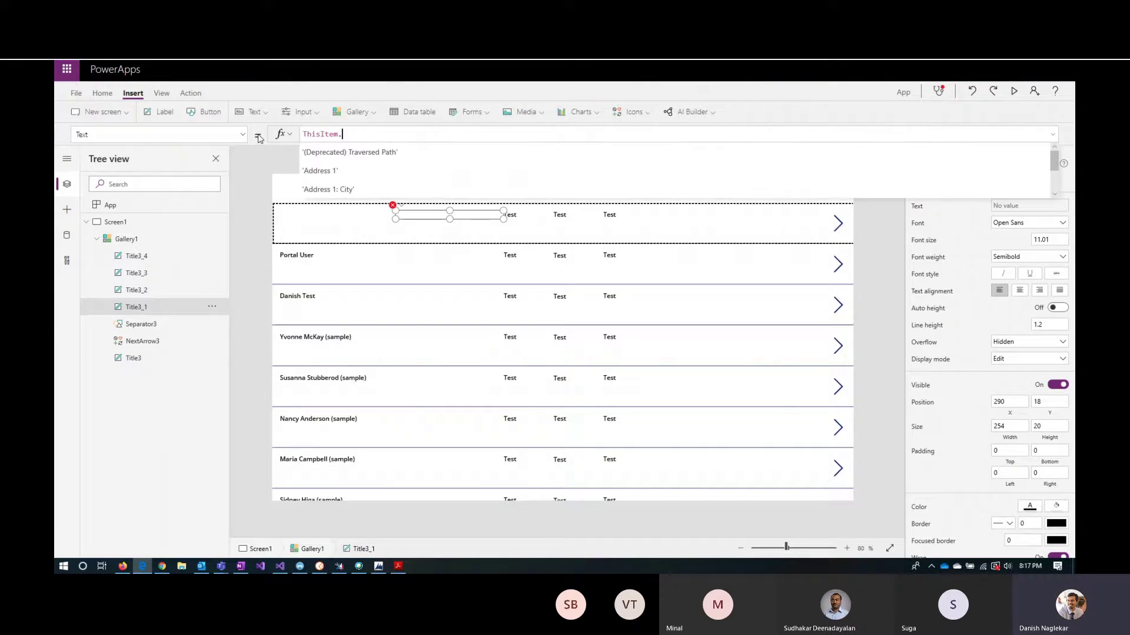
text(Addre)
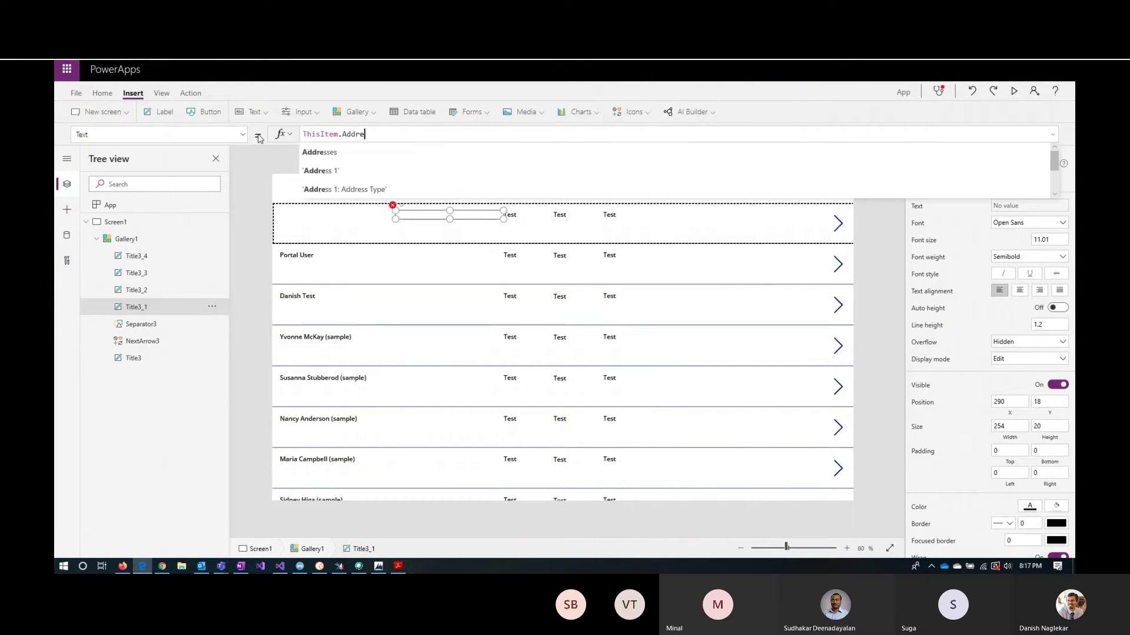
key(Down)
key(Down)
key(Down)
key(Down)
key(Down)
key(Down)
key(Down)
key(Down)
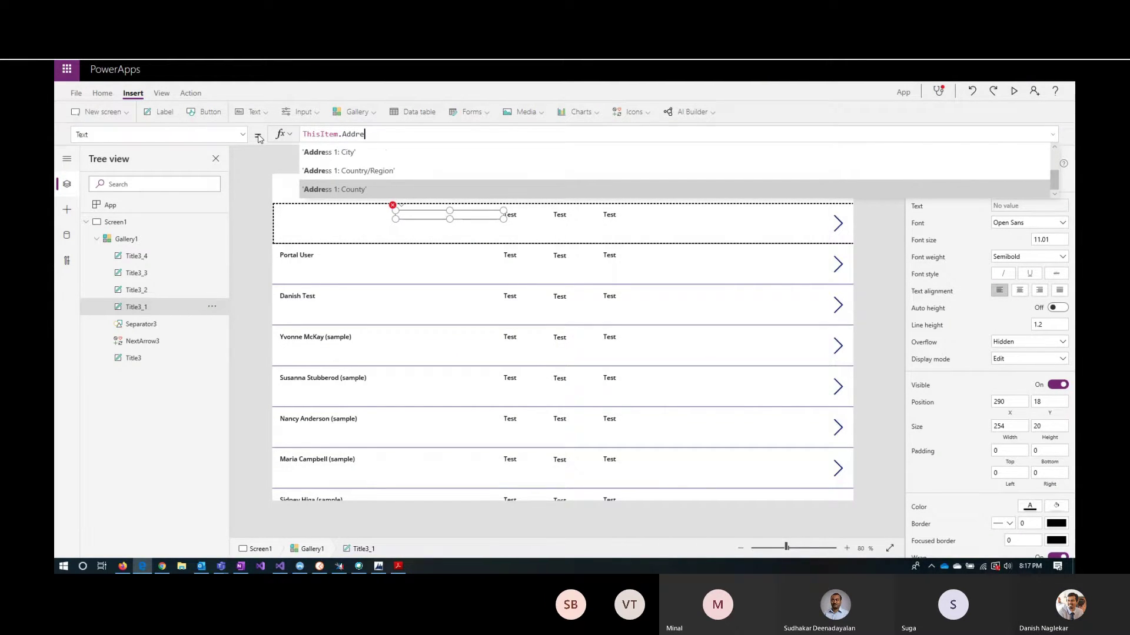
key(Down)
key(Down)
key(Down)
key(Down)
key(Down)
key(Down)
key(Down)
key(Down)
key(Down)
key(Down)
key(Down)
key(Down)
key(Down)
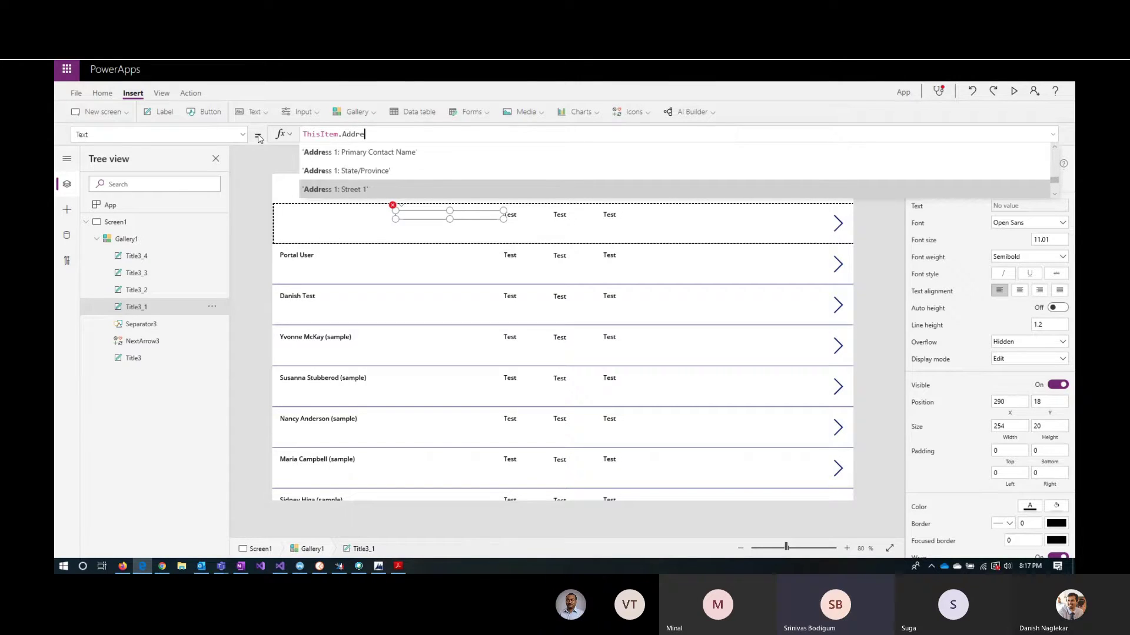
key(Down)
key(Down)
key(Down)
key(Down)
key(Down)
key(Down)
key(Down)
key(Down)
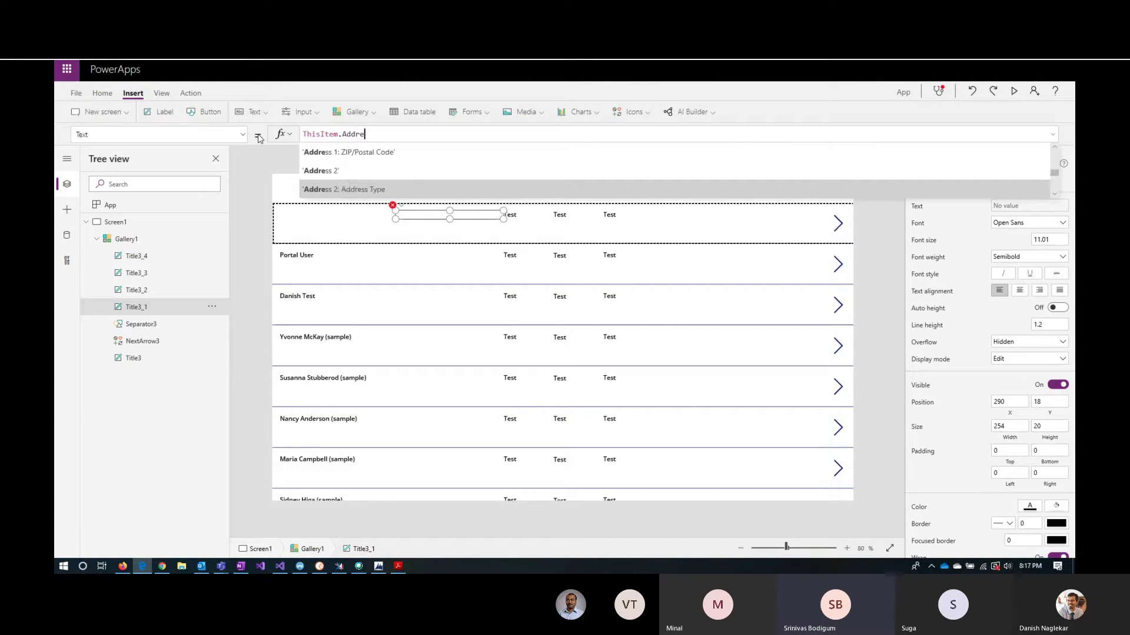
key(Up)
key(Up)
key(Up)
key(Up)
key(Up)
key(Up)
key(Up)
key(Up)
key(Up)
key(Up)
key(Up)
key(Up)
key(Up)
key(Up)
key(Up)
key(Up)
key(Up)
key(Up)
key(Up)
key(Up)
key(Up)
key(Up)
key(Up)
key(Up)
key(Up)
key(Up)
key(Up)
key(Up)
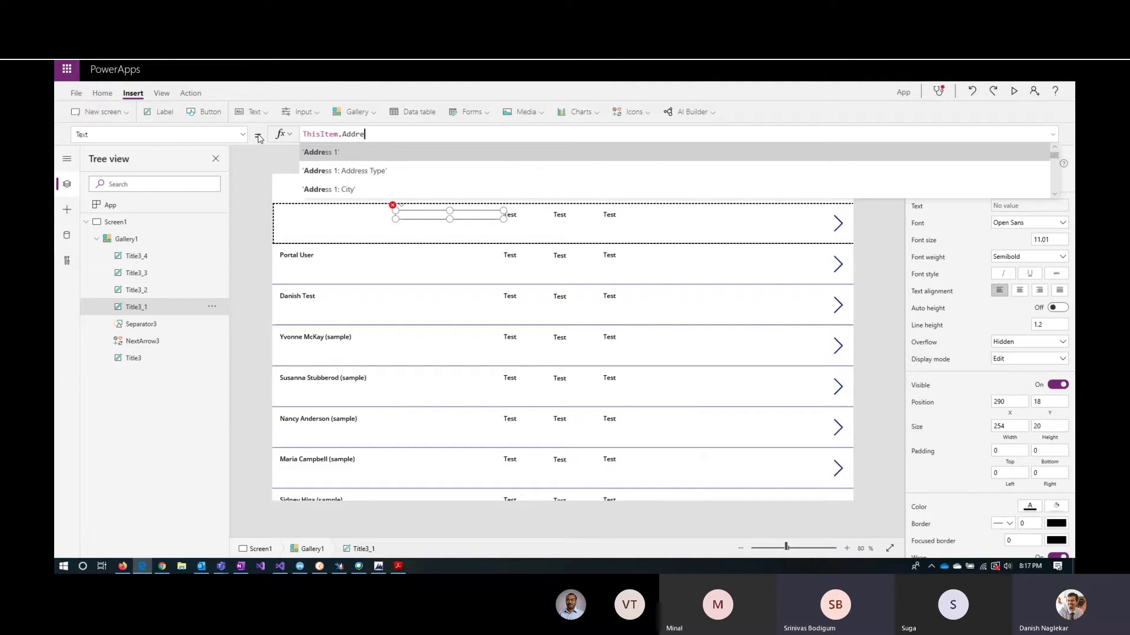
key(Tab)
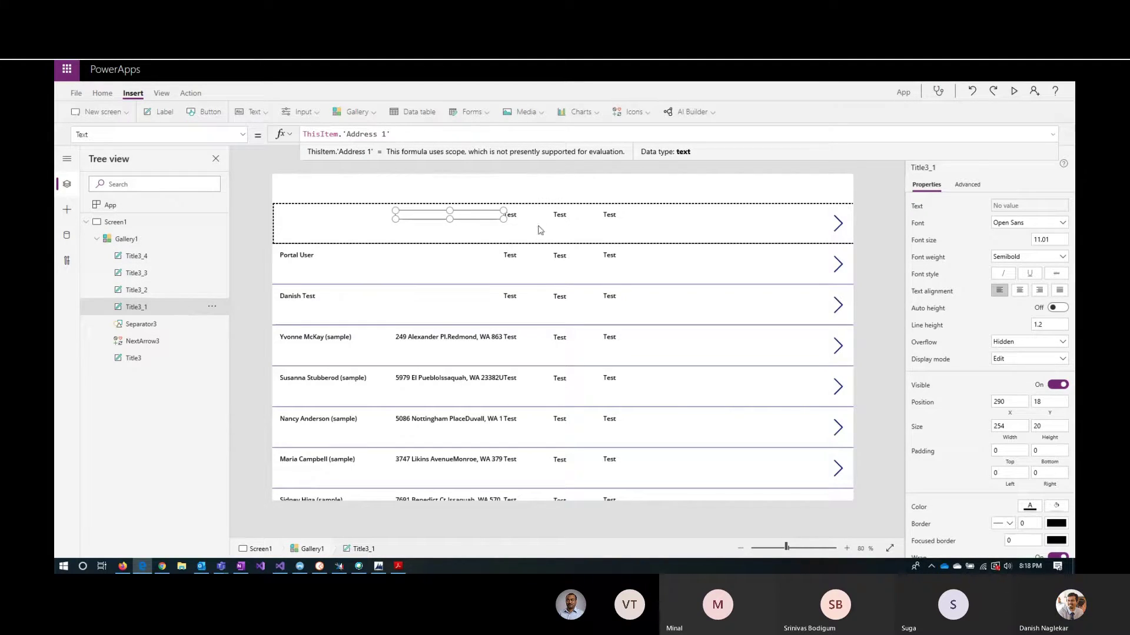
Set the Text formula of Title3_3, the label beside the address, to ThisItem.'Address 2: Telephone 1'
click(520, 216)
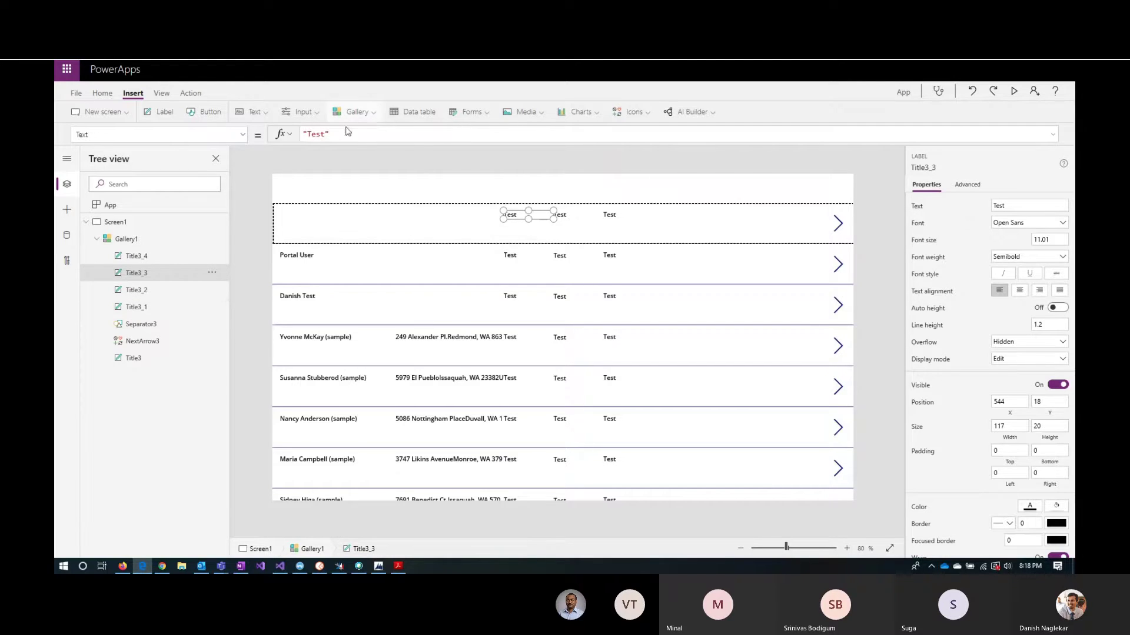
drag(328, 134, 257, 136)
text(T)
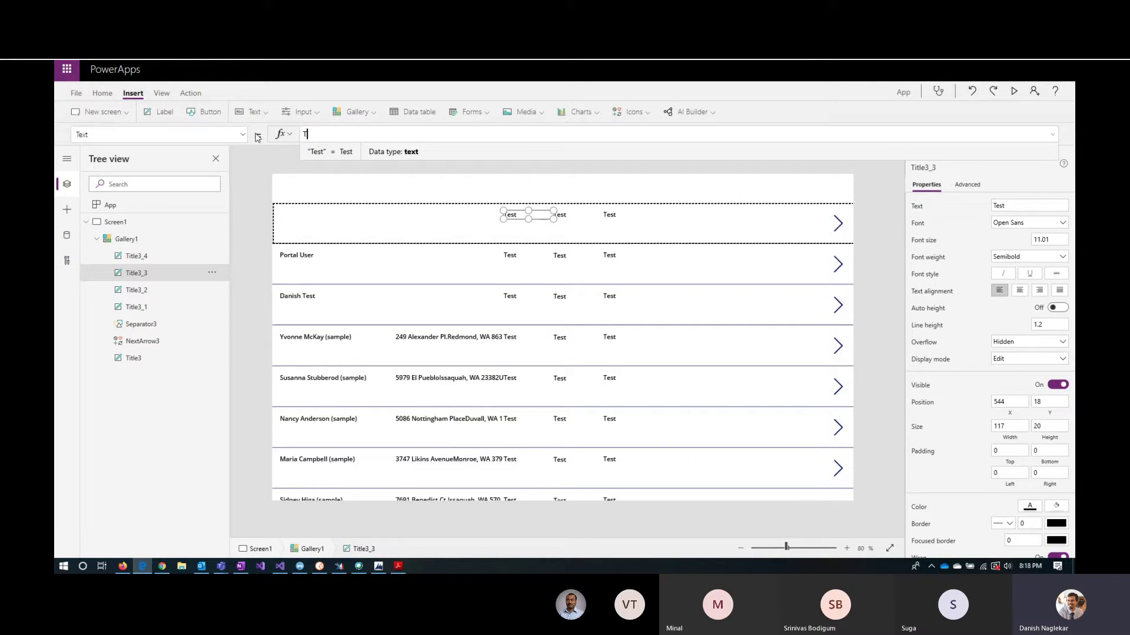
text(hisitem)
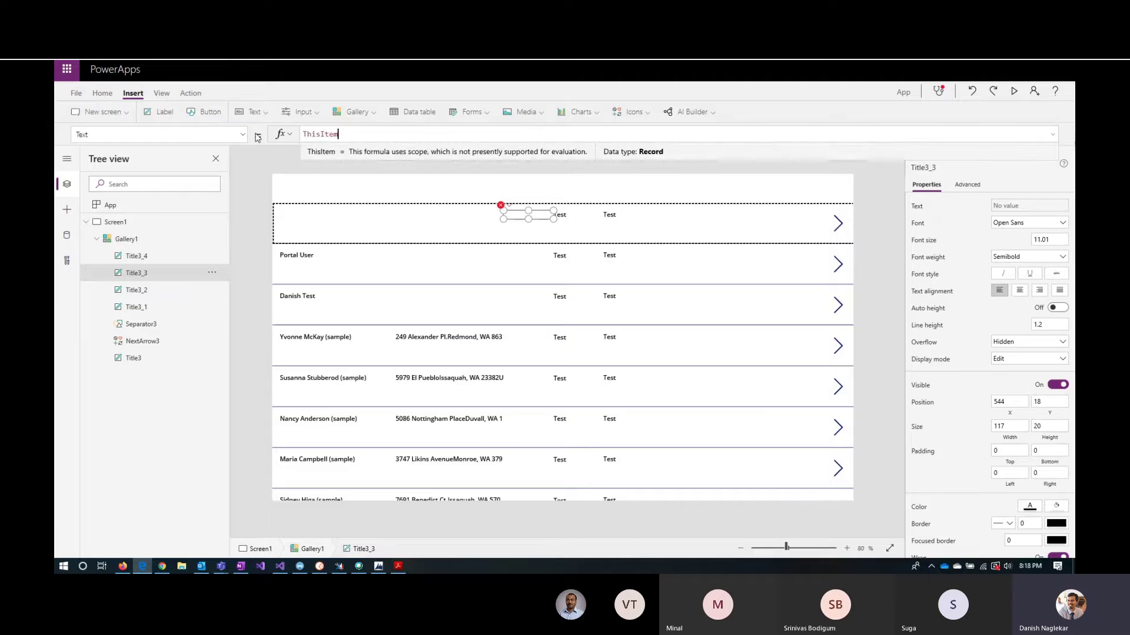
text(.p)
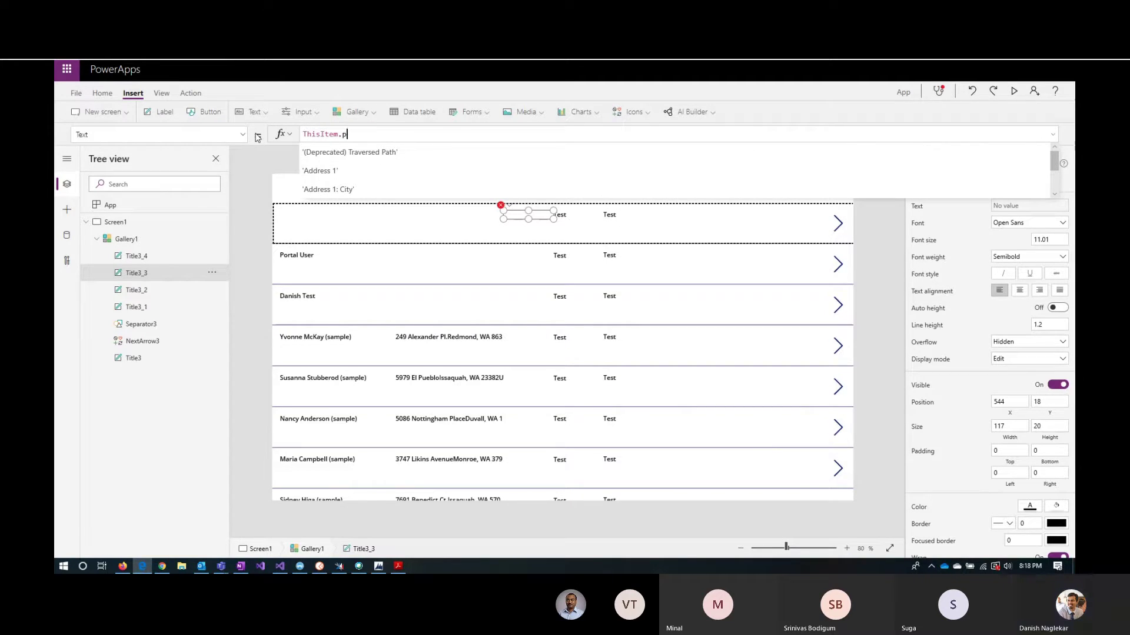
text(ho)
key(BackSpace)
key(BackSpace)
text(tele)
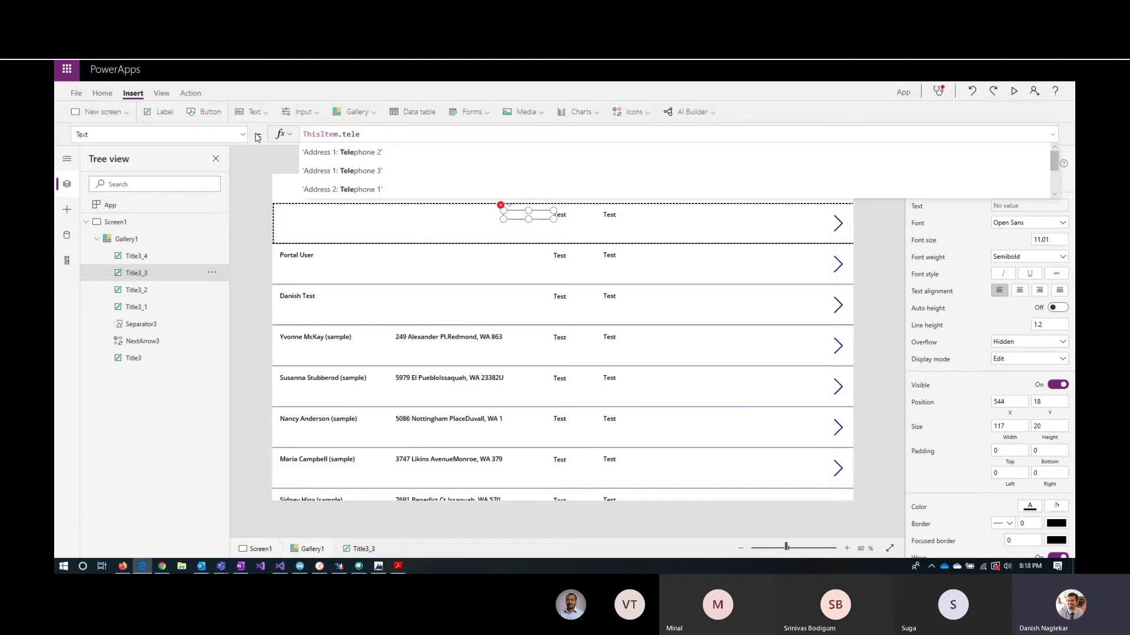
key(Down)
key(Down)
key(Tab)
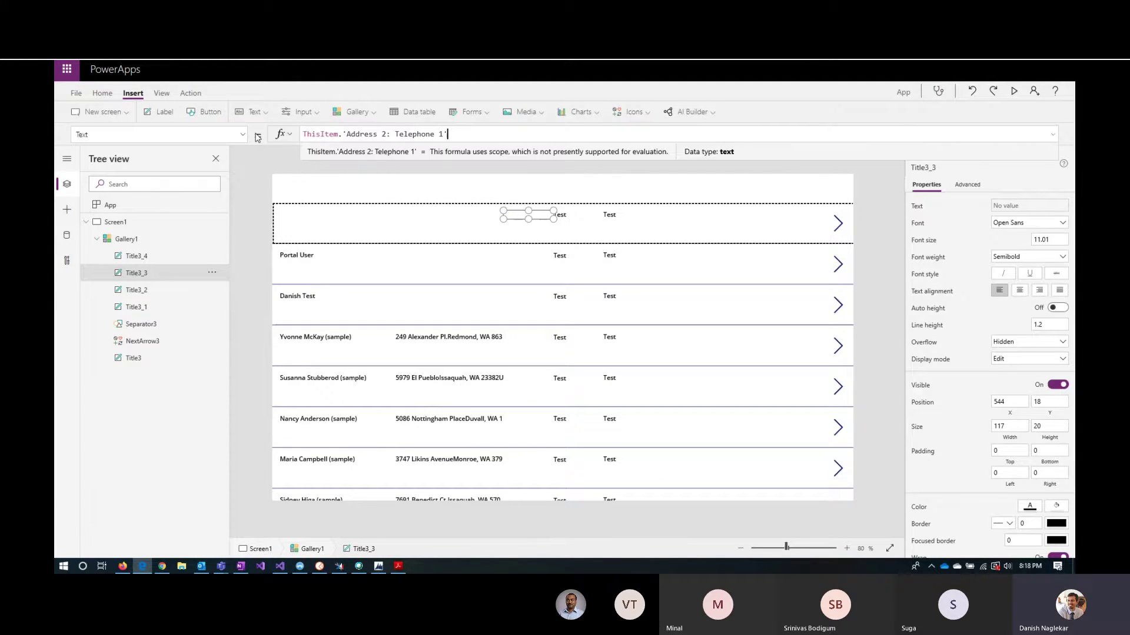
Trim the field reference in Title3_3's formula to ThisItem.'Telephone' by removing the Address 2 prefix and the number
key(Left)
key(Left)
key(Left)
key(Left)
key(Left)
key(Left)
key(Left)
key(Left)
key(Left)
key(Left)
key(Left)
key(Left)
key(ctrl+shift+Left)
key(ctrl+shift+Left)
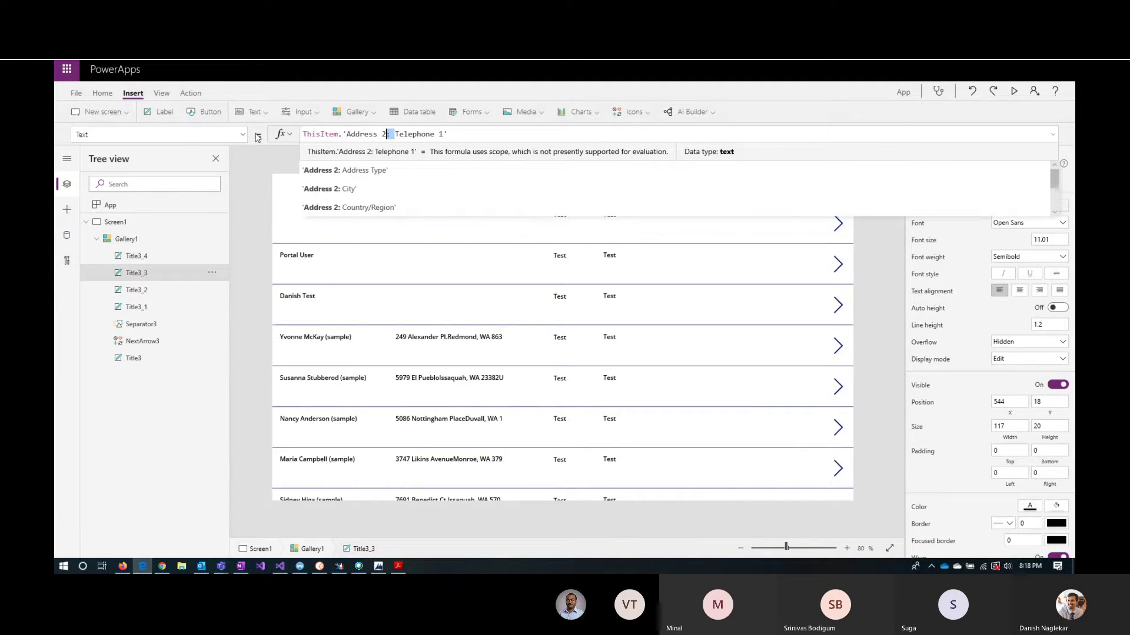
key(BackSpace)
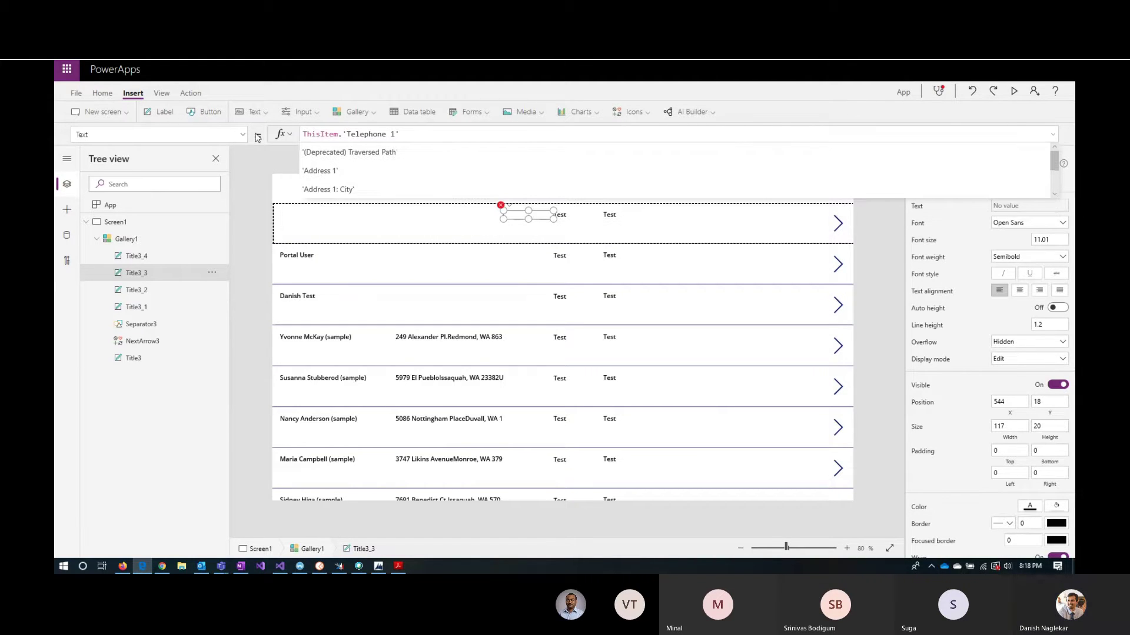
key(ctrl+Right)
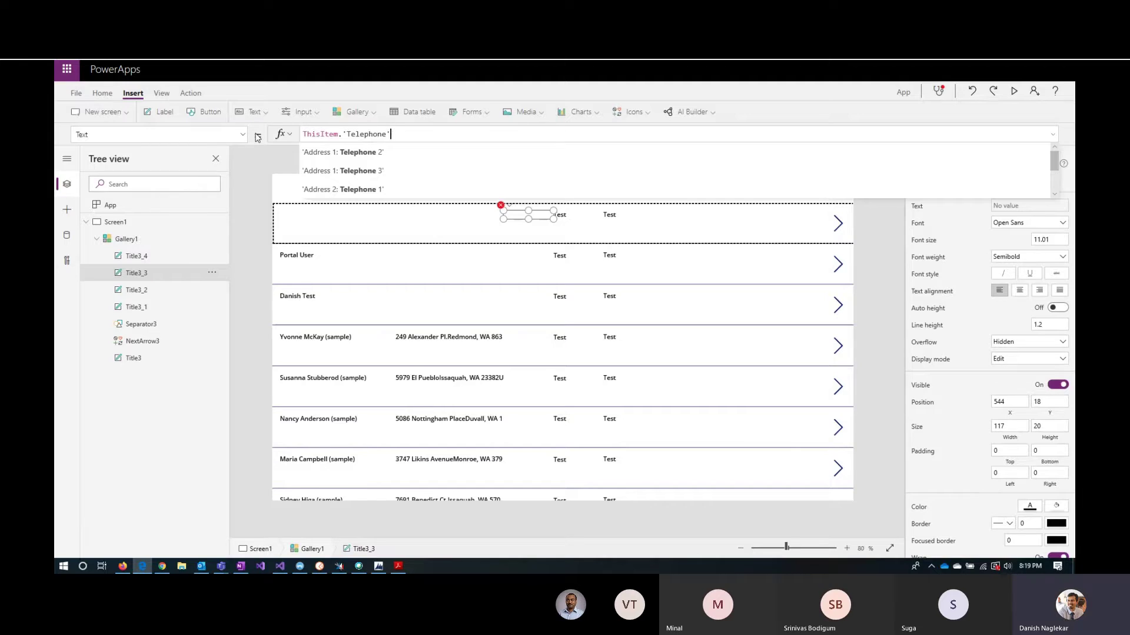
Replace the Telephone reference in Title3_3's formula with a suggested field found by searching for phone
key(ctrl+shift+Left)
text(main)
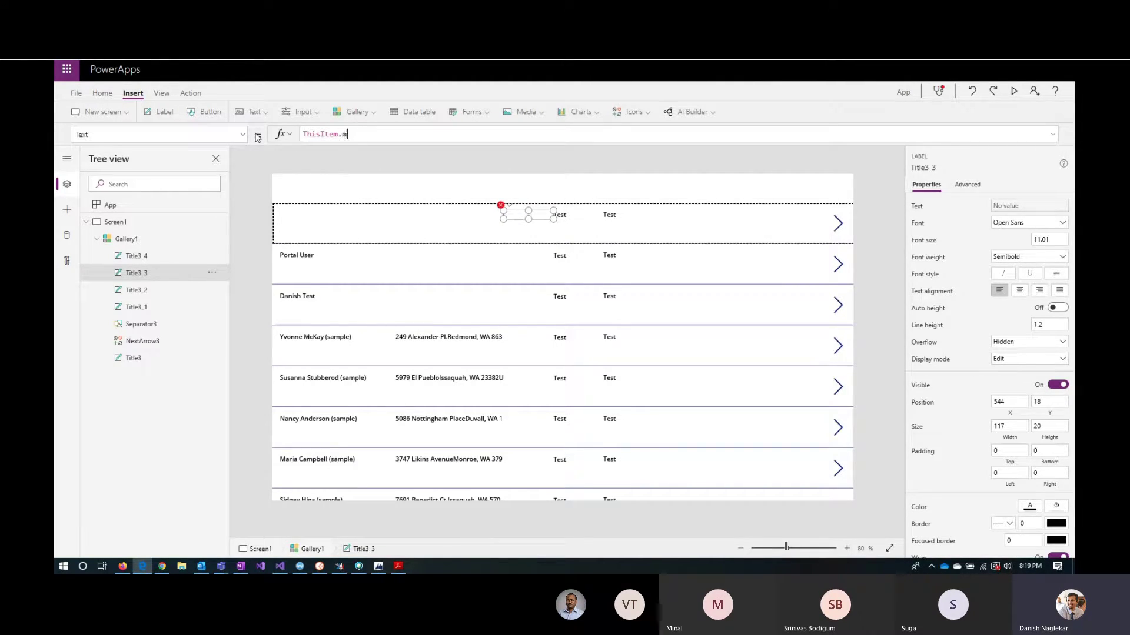
key(BackSpace)
key(BackSpace)
text(phone)
key(Down)
key(Down)
key(Up)
key(Return)
Delete the last Test label, Title3_2, and widen Title3_4 to about 244 into the freed space
click(569, 213)
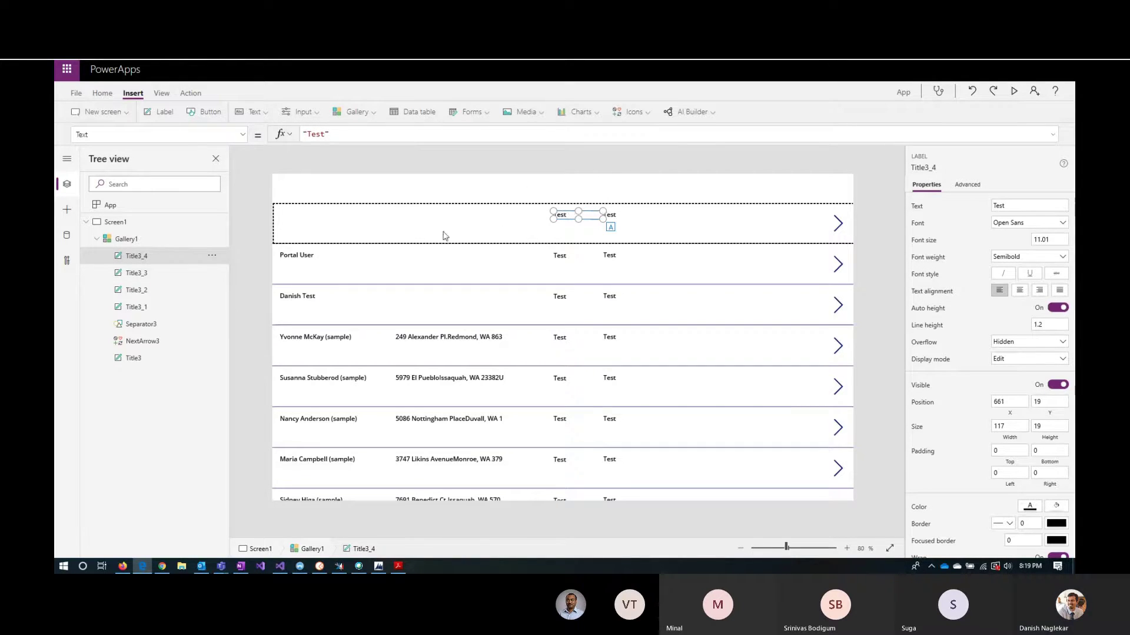
click(340, 134)
click(625, 218)
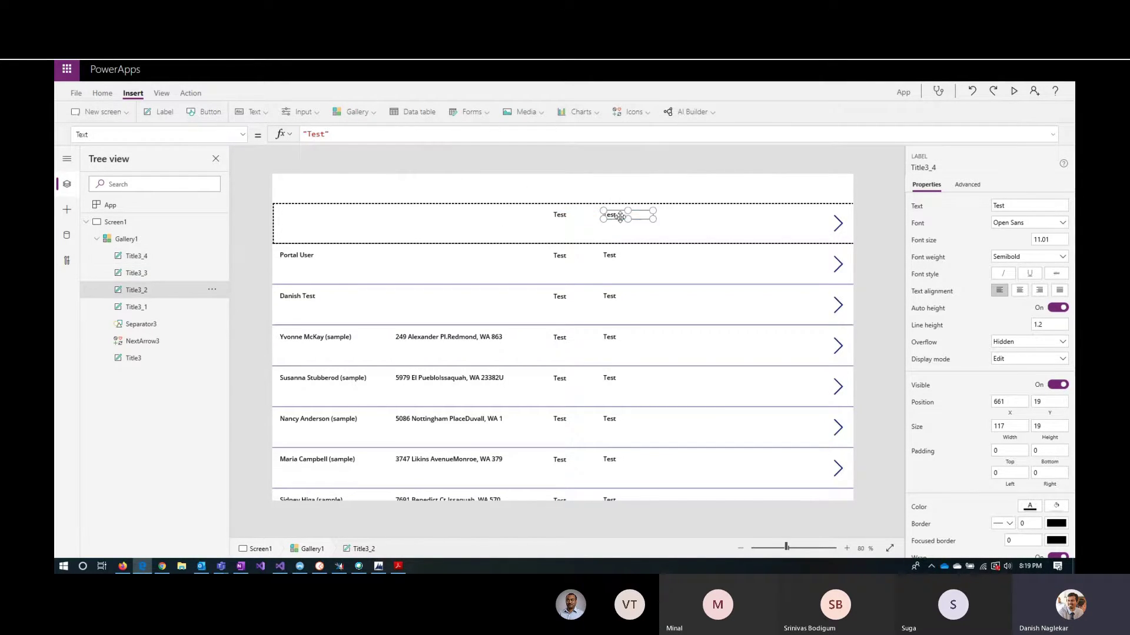
key(Delete)
click(560, 215)
drag(603, 218, 655, 218)
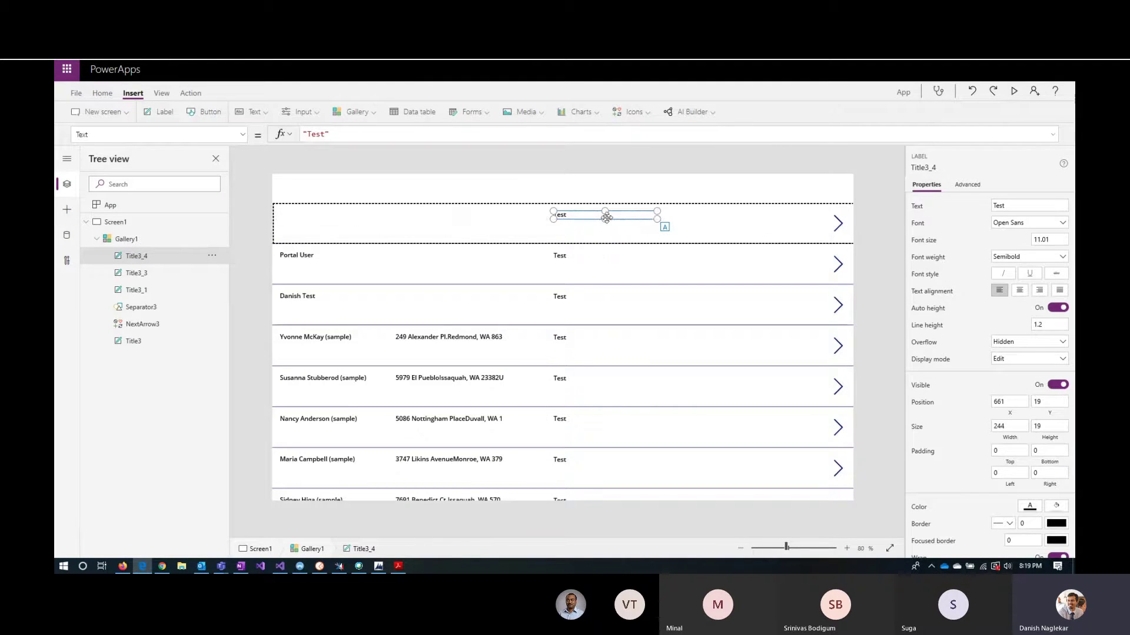
Replace the Text formula of Title3_4 with ThisItem.Email
drag(336, 137, 264, 138)
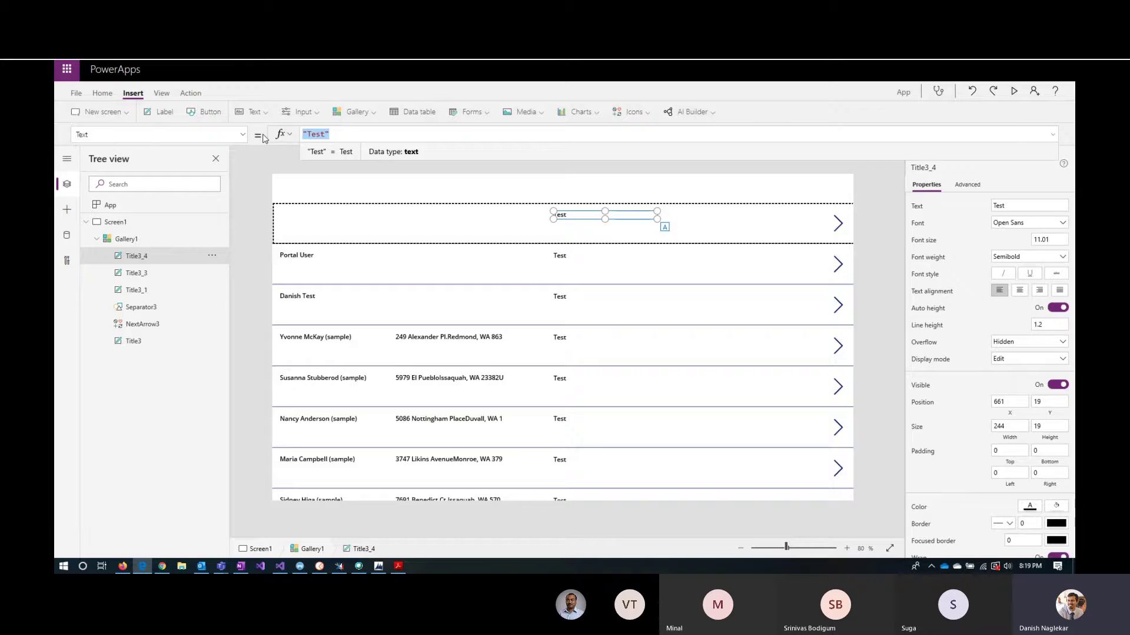
text(ThisItem)
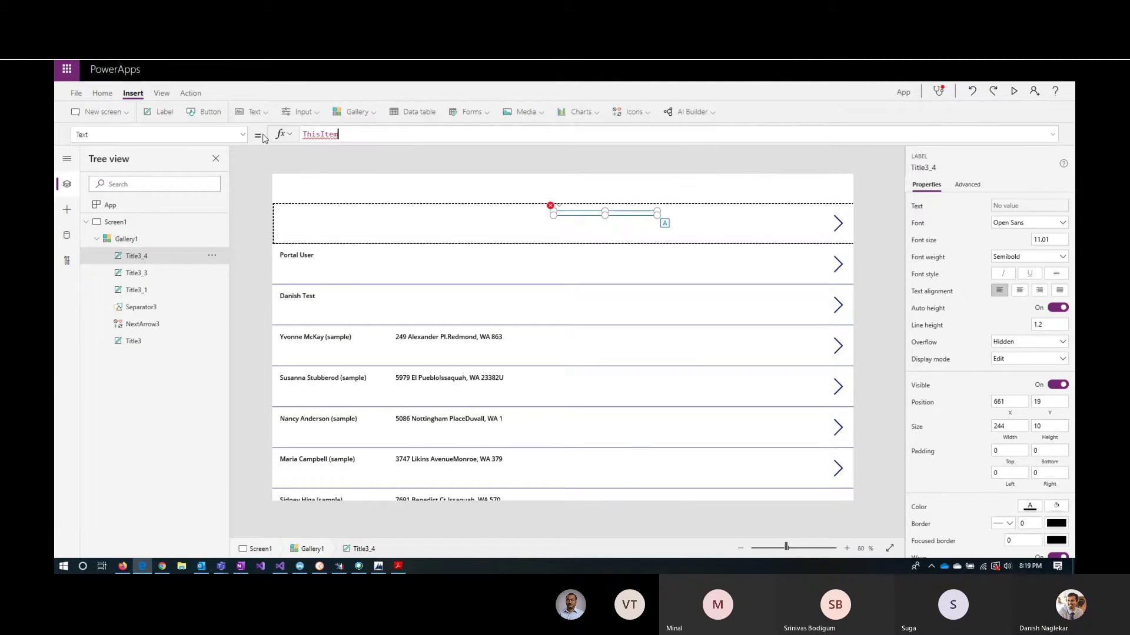
text(.Email)
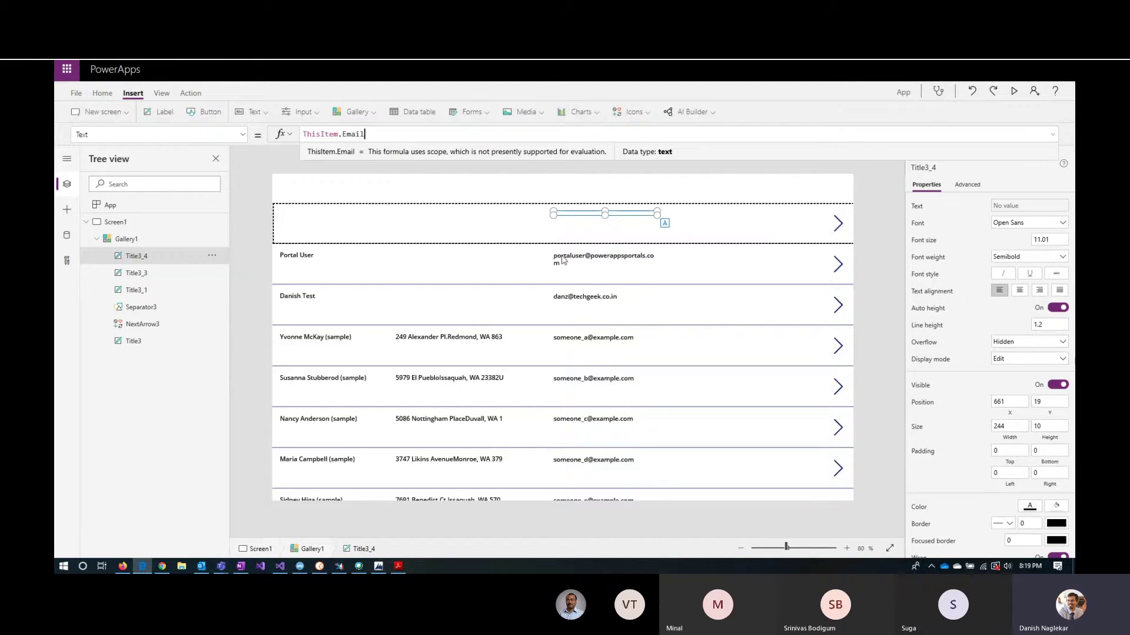
Shrink the row height of Gallery1 by setting its TemplateSize to 40
click(145, 241)
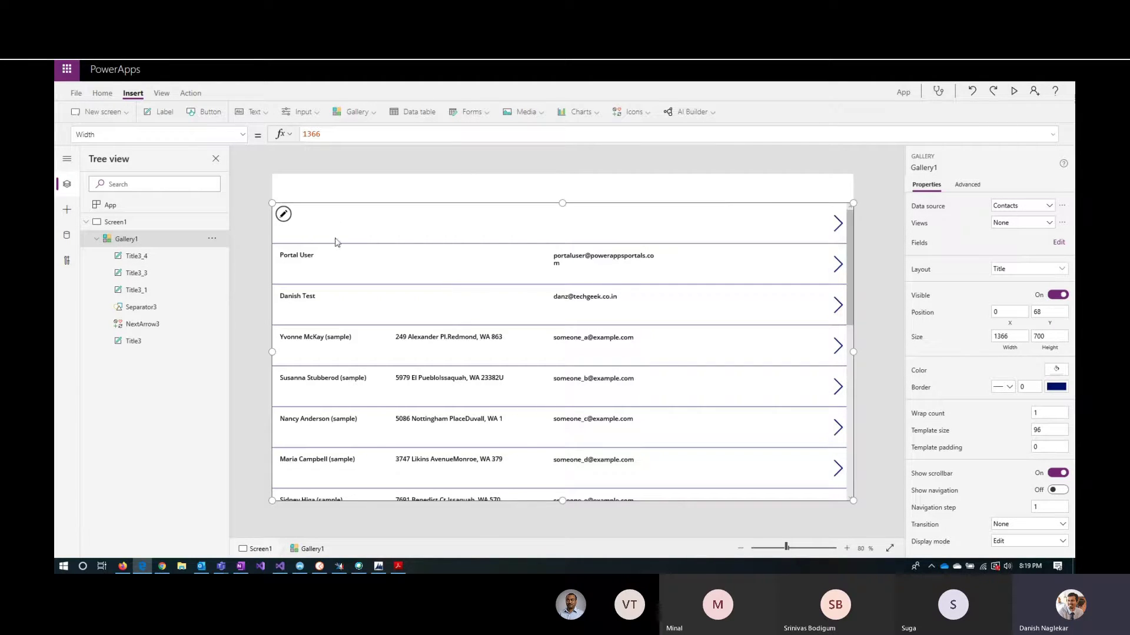
click(939, 437)
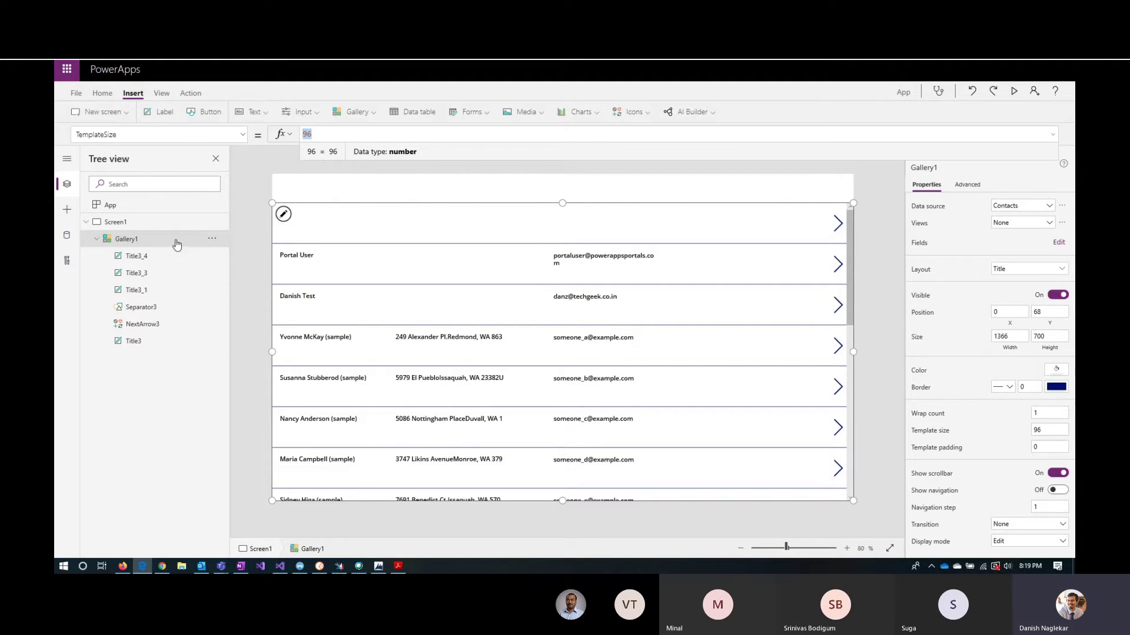
click(290, 220)
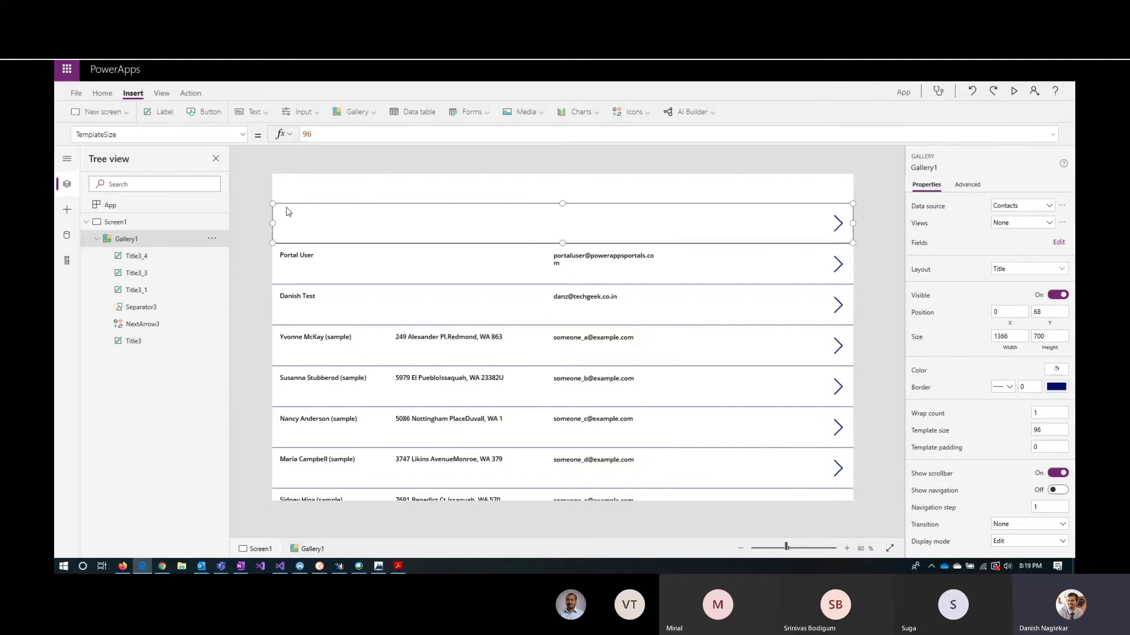
drag(563, 243, 564, 218)
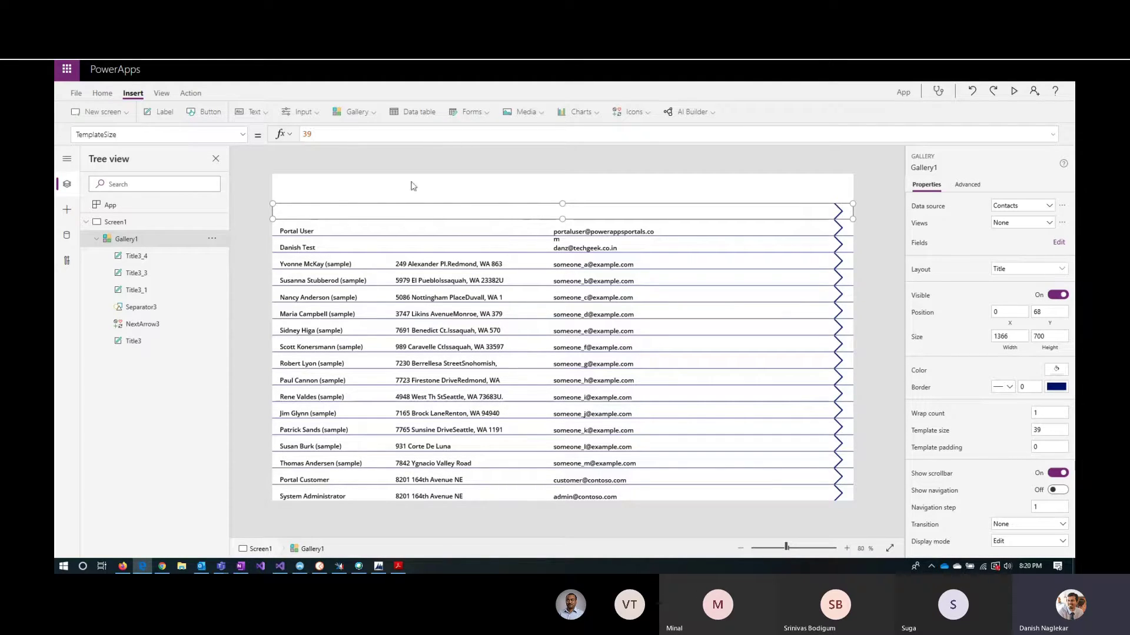
double_click(308, 137)
text(40)
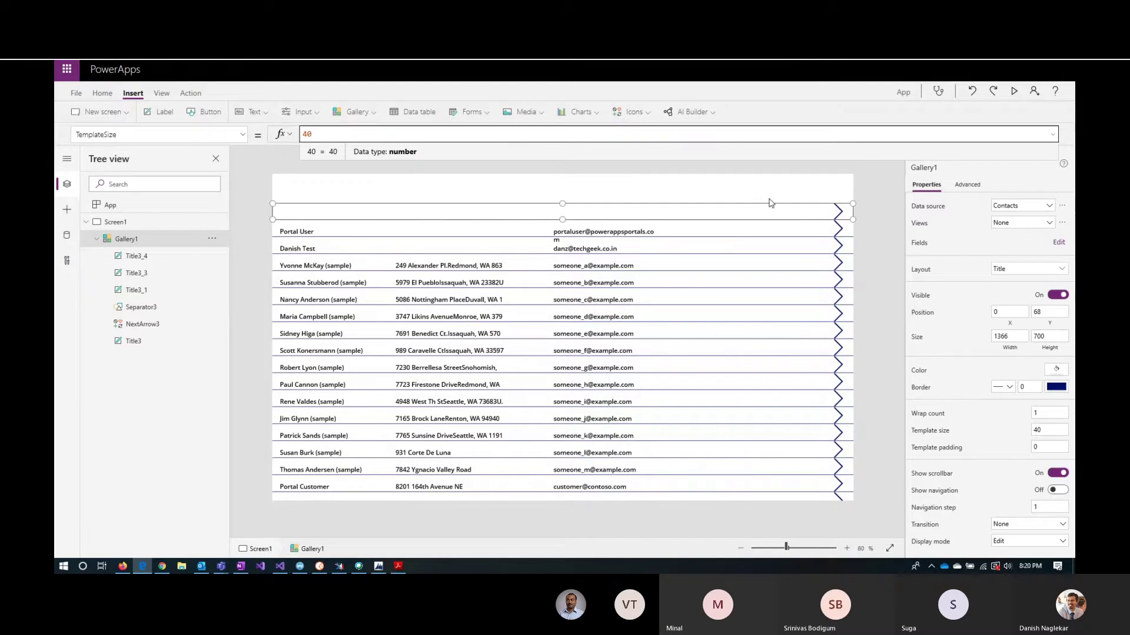
Set the BorderThickness of Gallery1 to 1
click(758, 191)
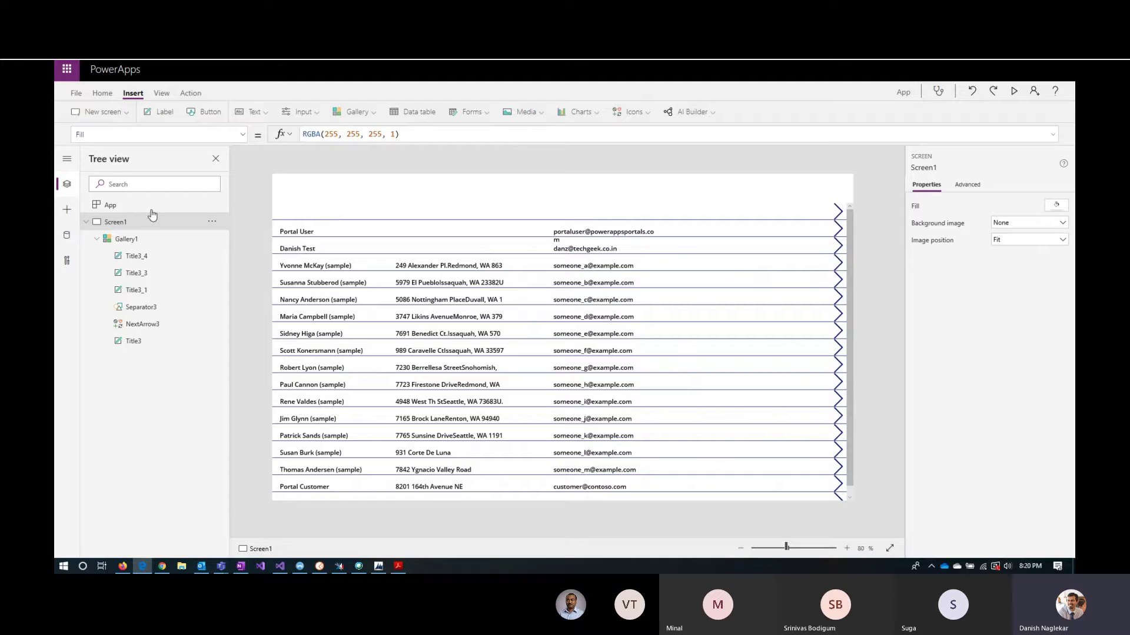
click(326, 209)
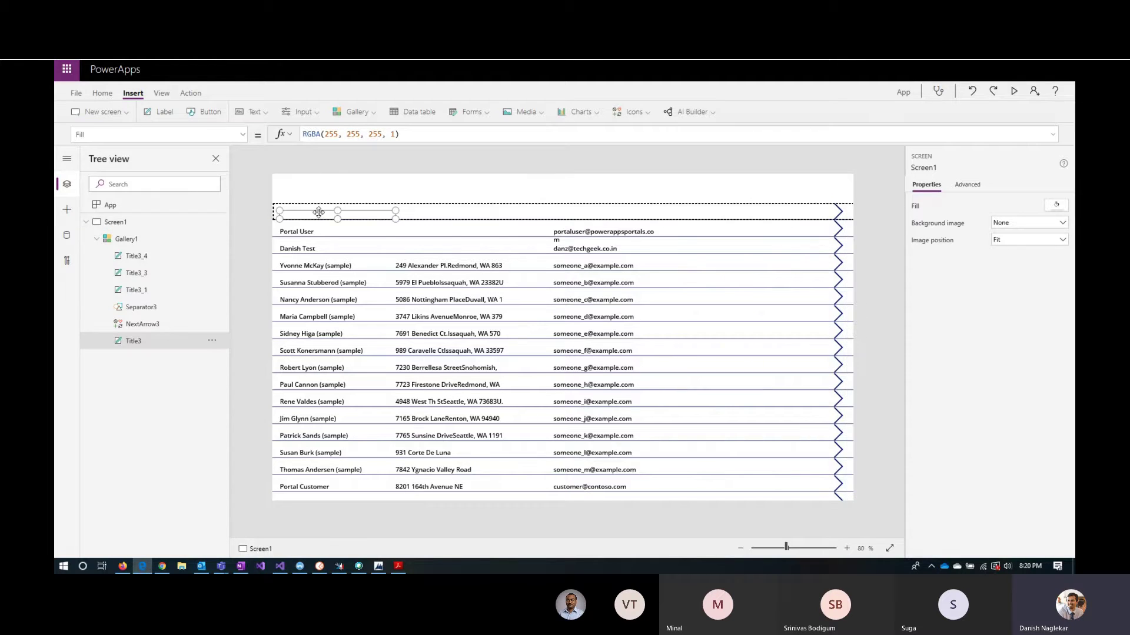
click(142, 240)
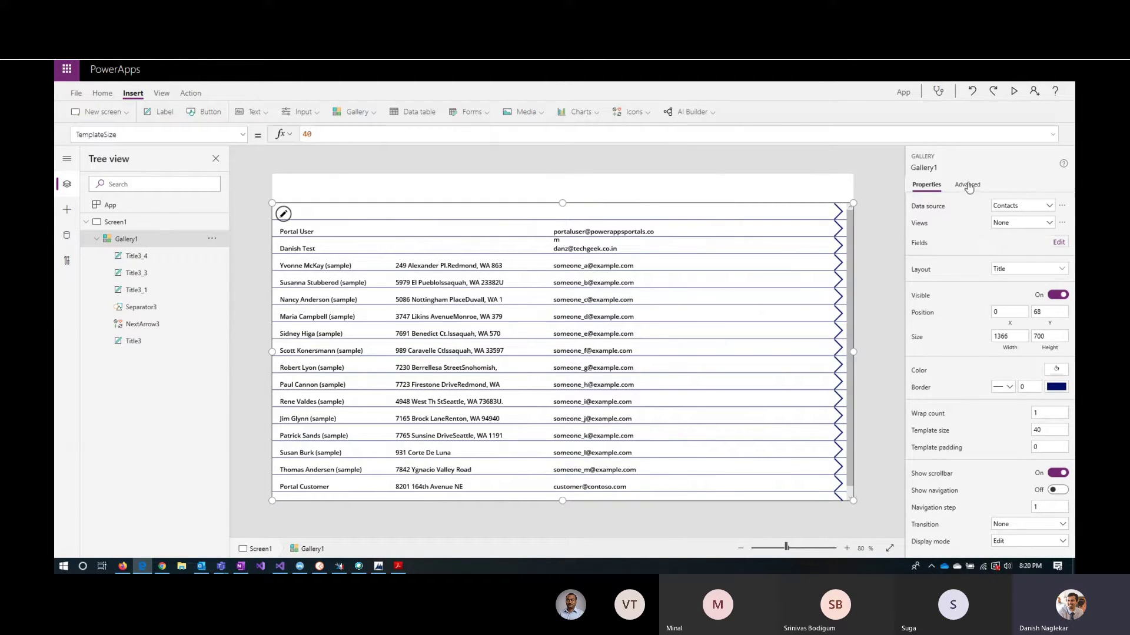
click(971, 368)
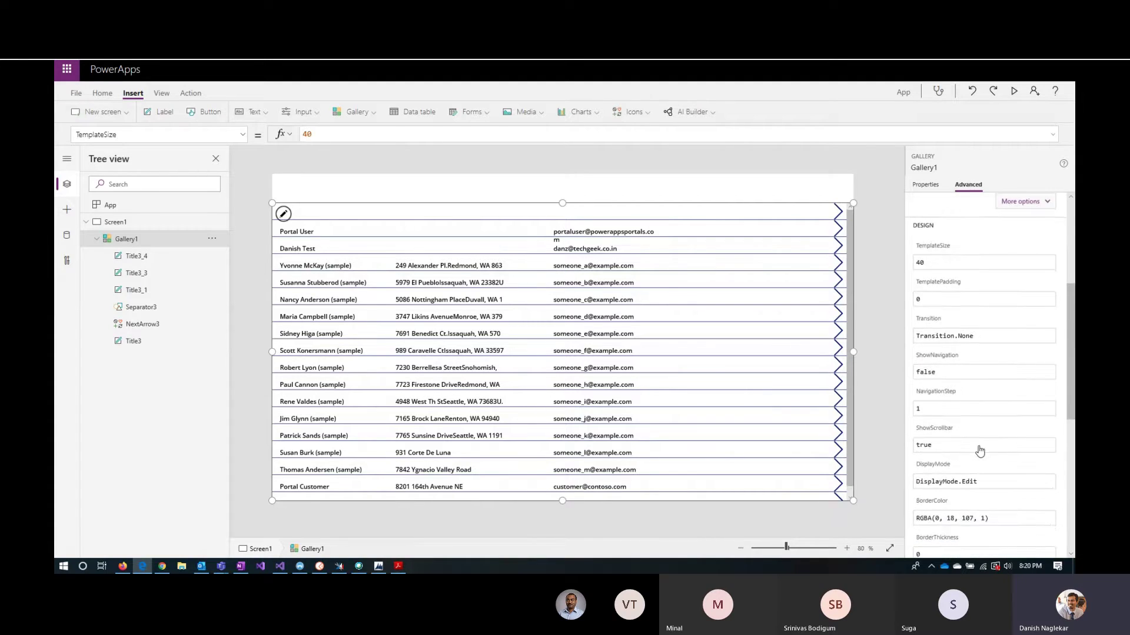
scroll(979, 451, down, 2)
click(951, 304)
key(BackSpace)
text(1)
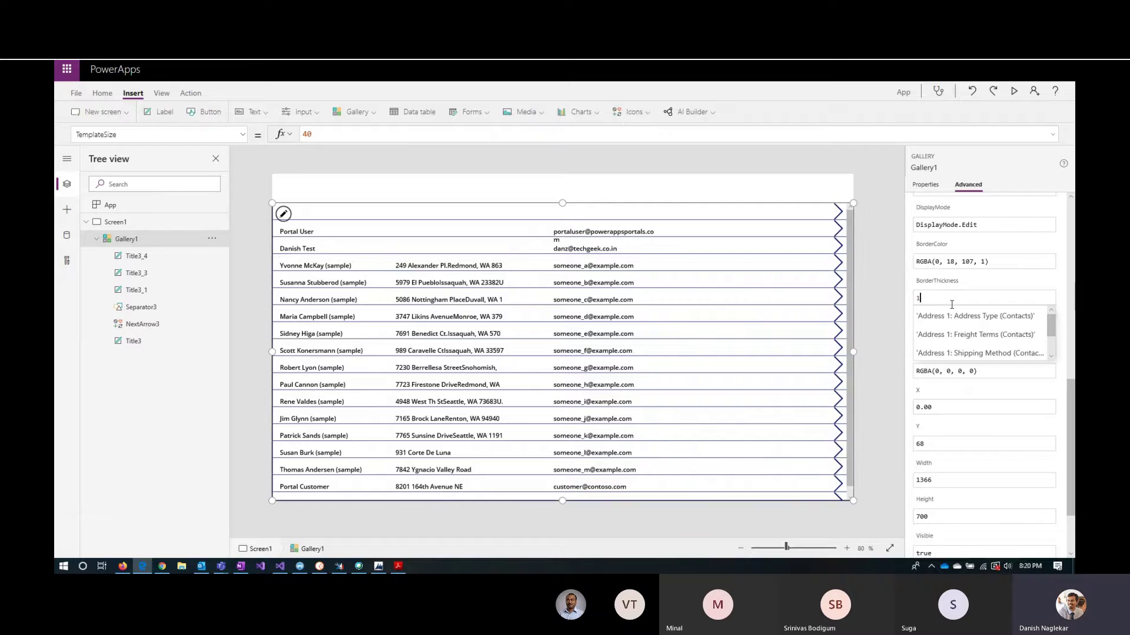
Finish entering 1 as the BorderThickness of Gallery1 and deselect the gallery
key(shift+Return)
key(BackSpace)
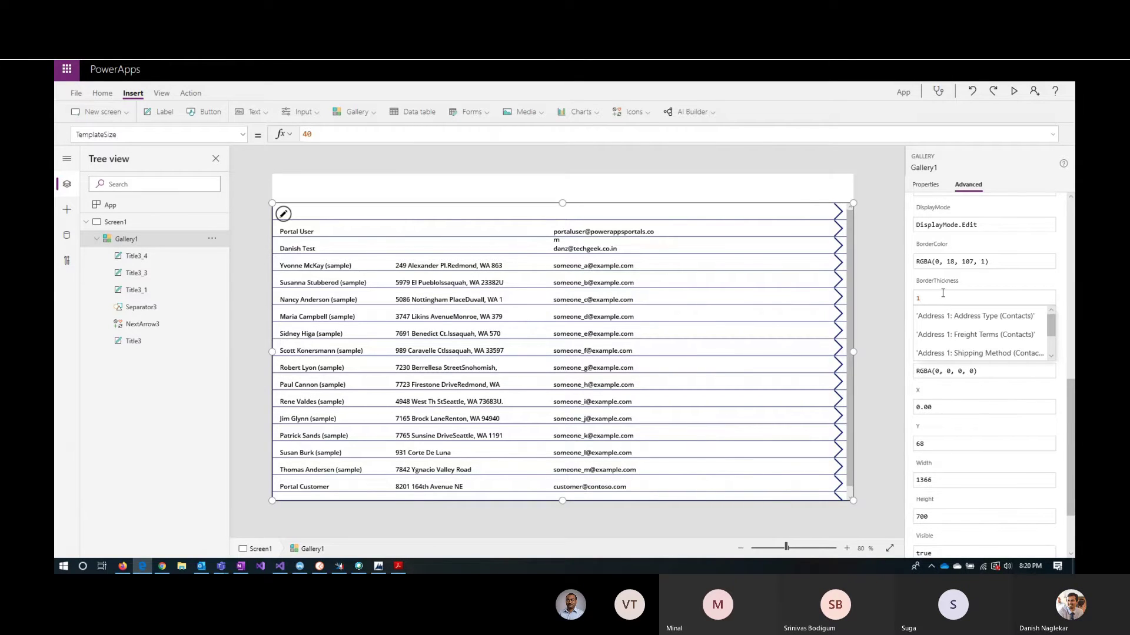
click(878, 207)
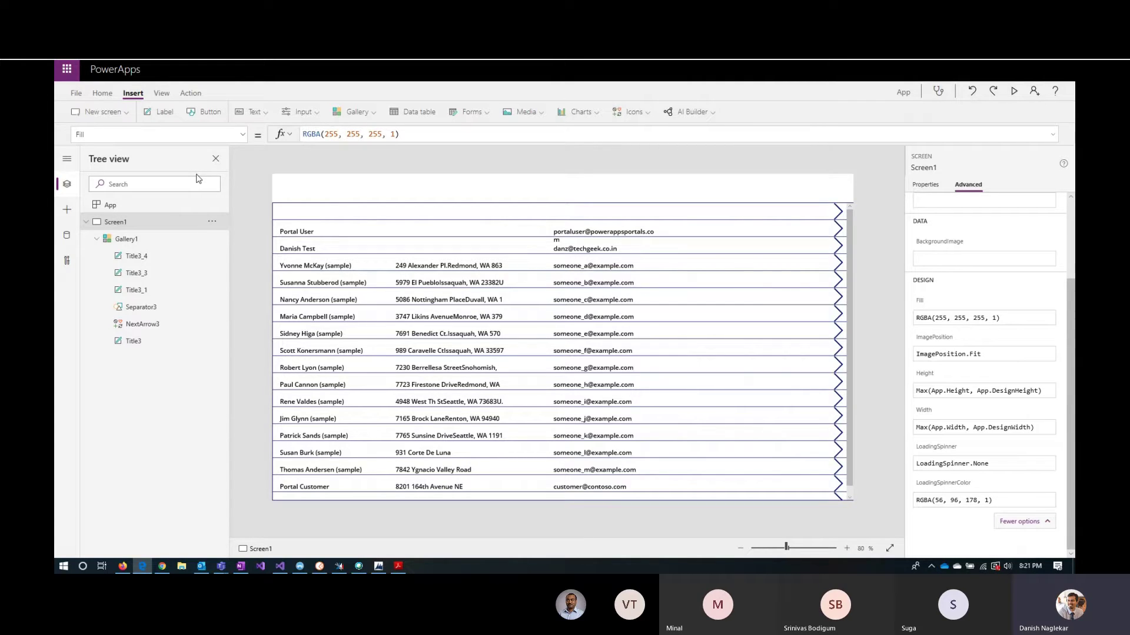
Switch to Firefox to check the Components topic in the Power Apps session schedule, and return to the app's canvas
click(77, 94)
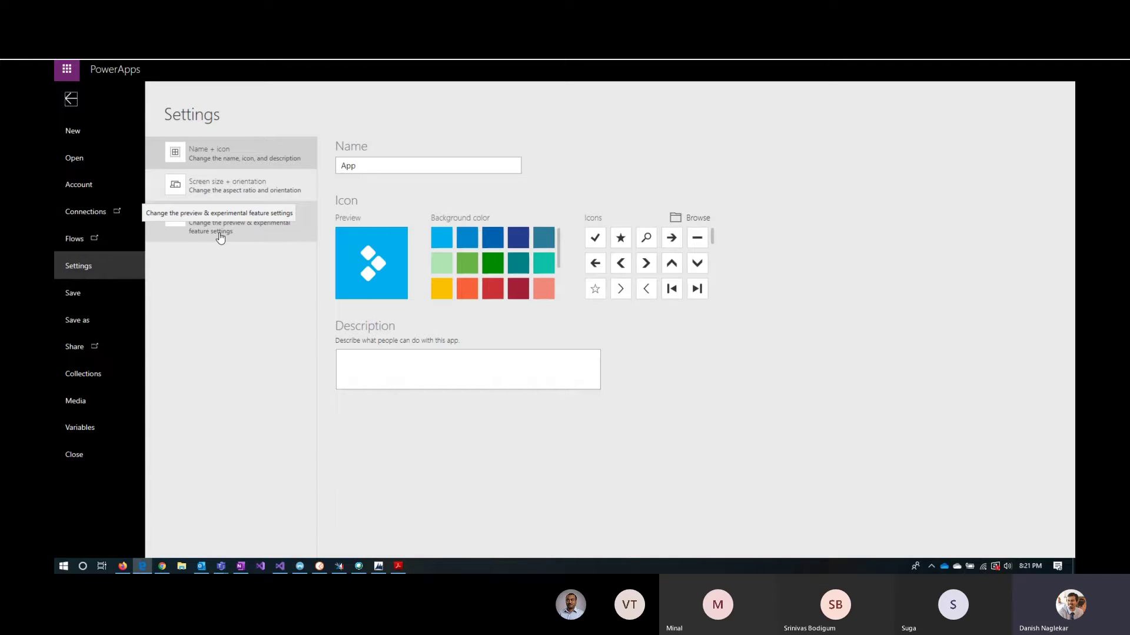
click(122, 565)
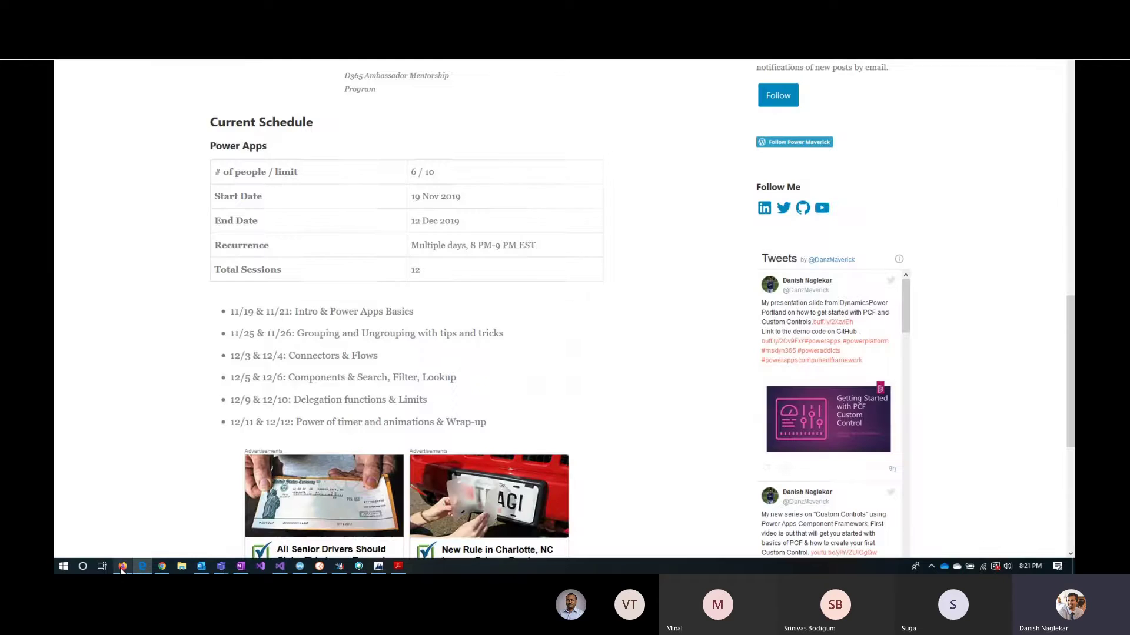
drag(297, 379, 328, 378)
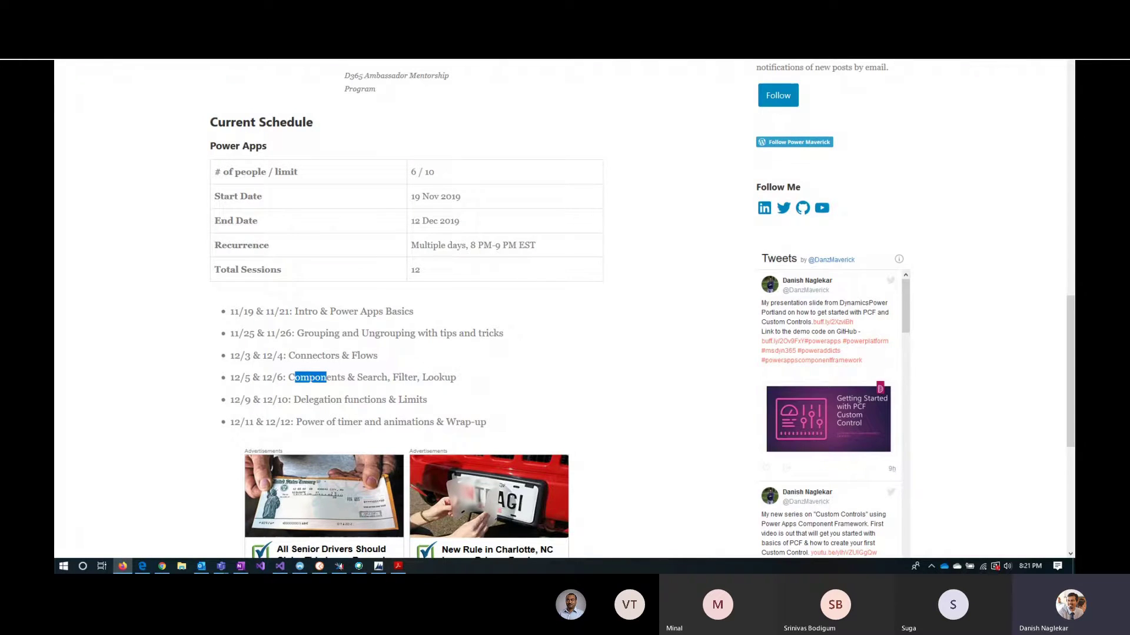
key(alt+Tab)
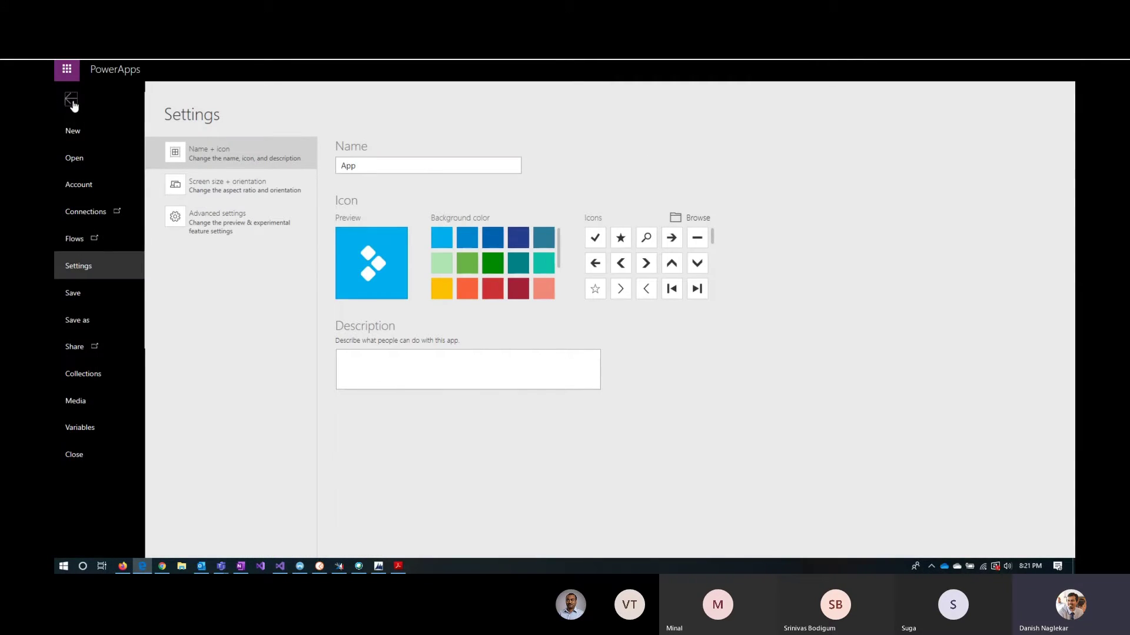
click(74, 105)
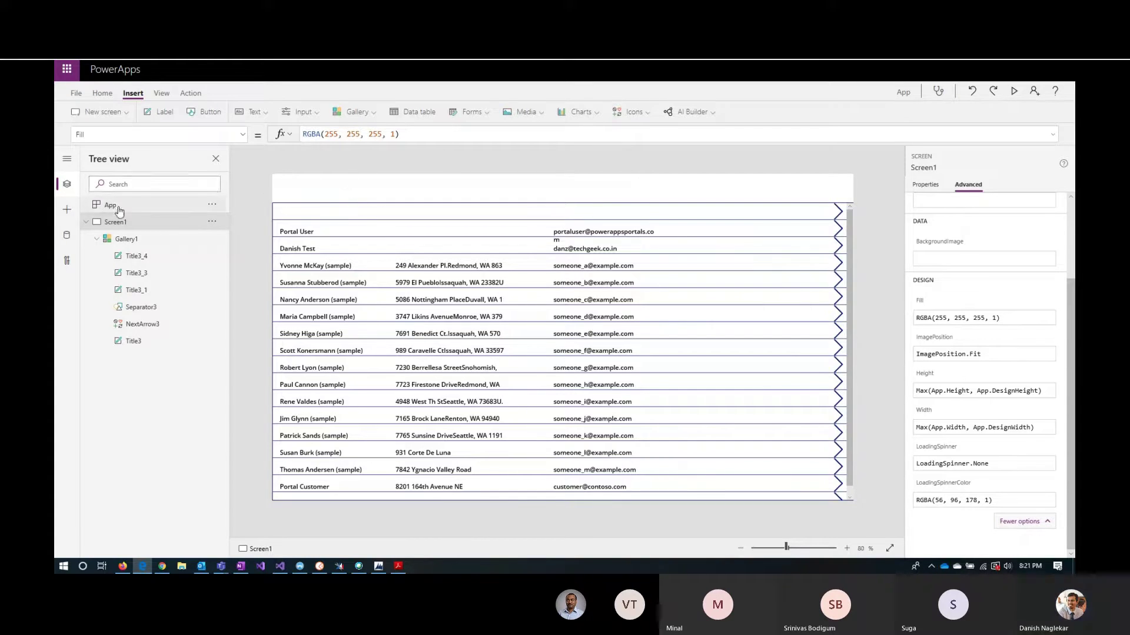
Insert a rectangle shape near the top edge of Gallery1 and stretch it across the full screen width of 1366
click(640, 115)
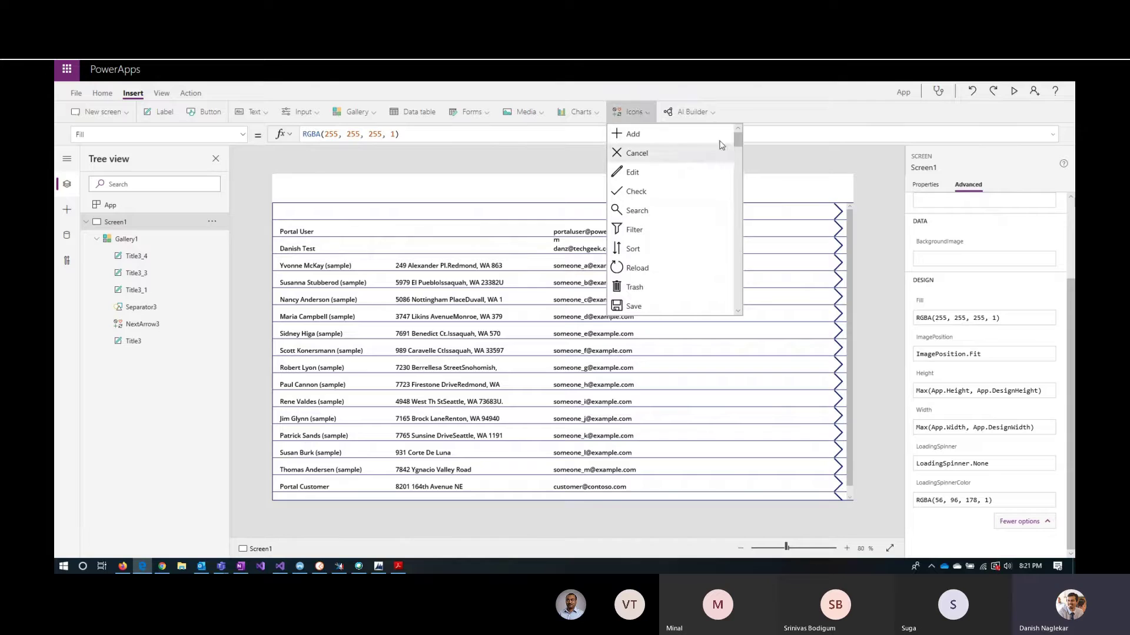
drag(737, 141, 732, 294)
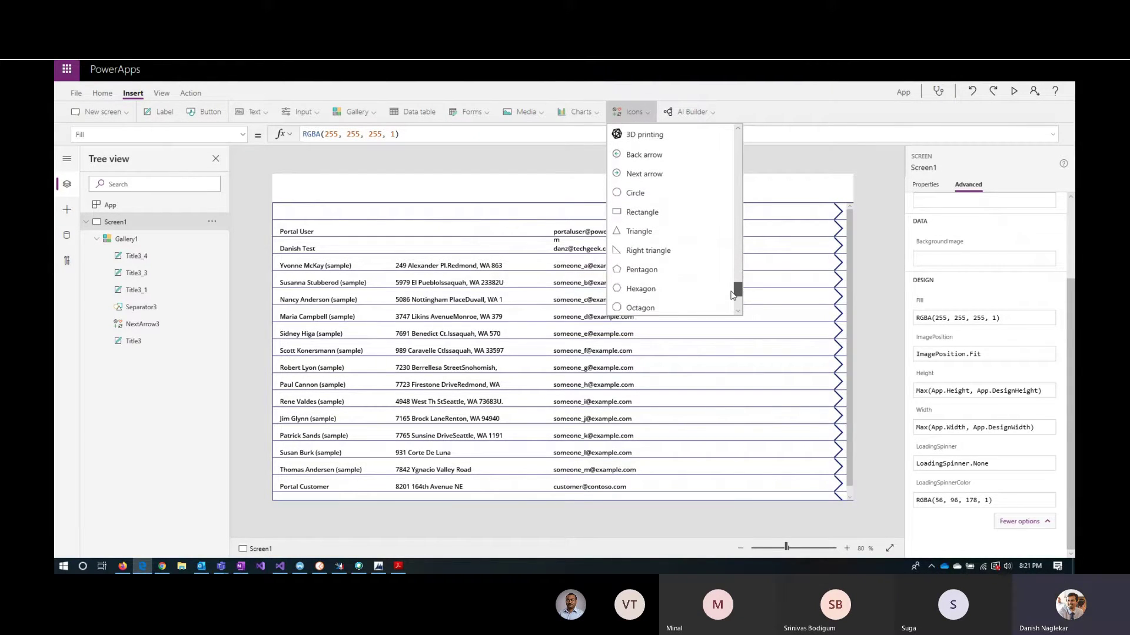
click(684, 218)
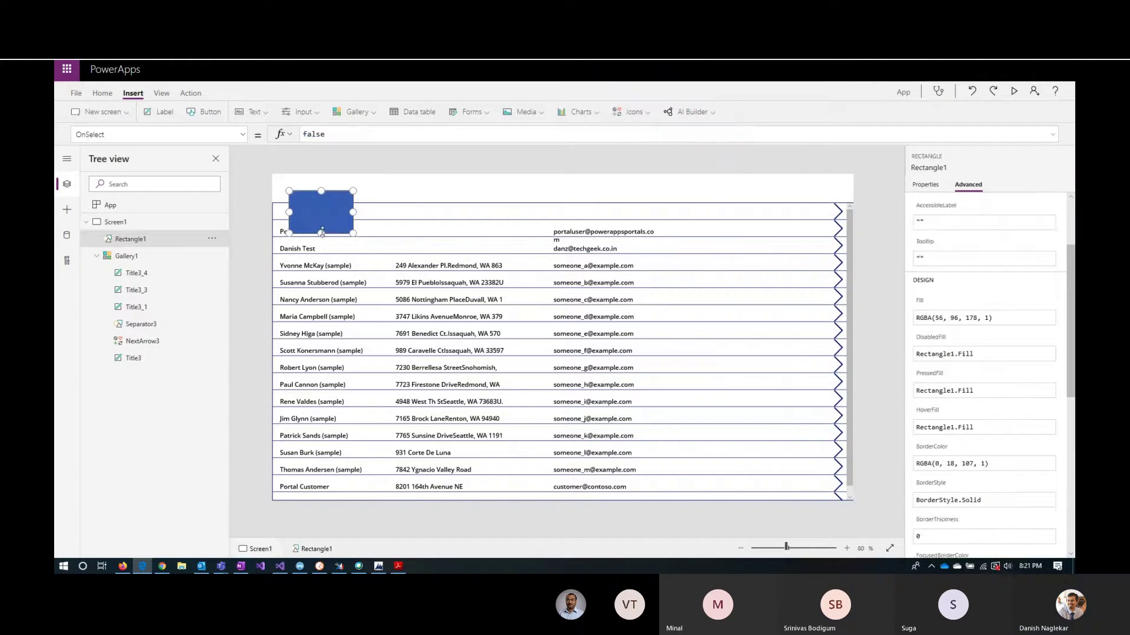
mouse_move(315, 198)
mouse_down()
mouse_move(300, 183)
mouse_move(300, 208)
mouse_up()
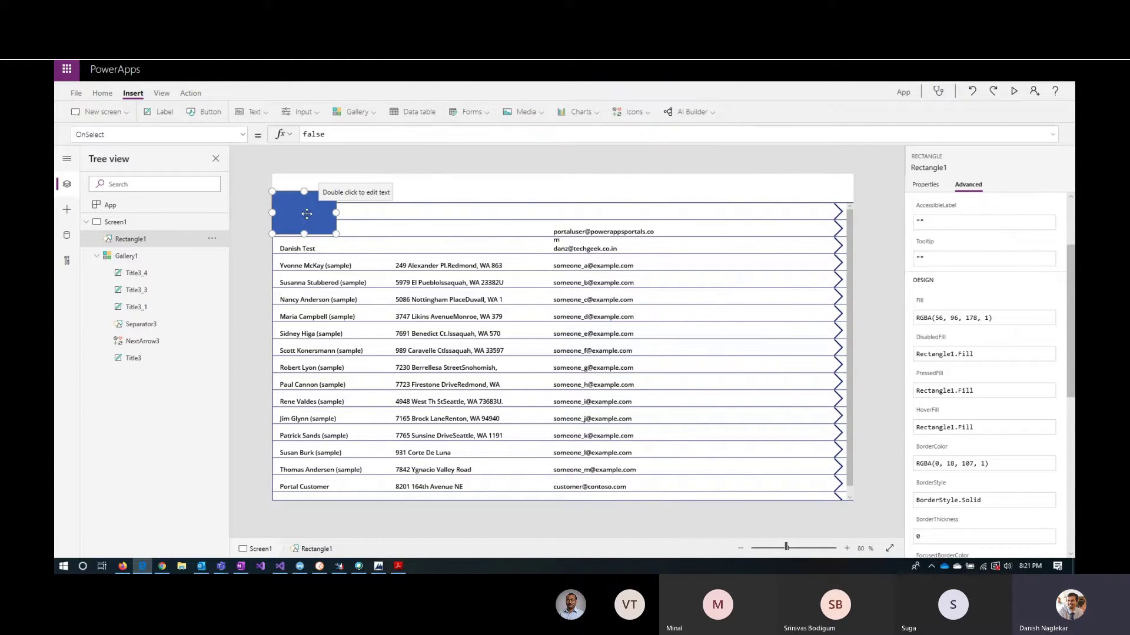
drag(306, 214, 872, 215)
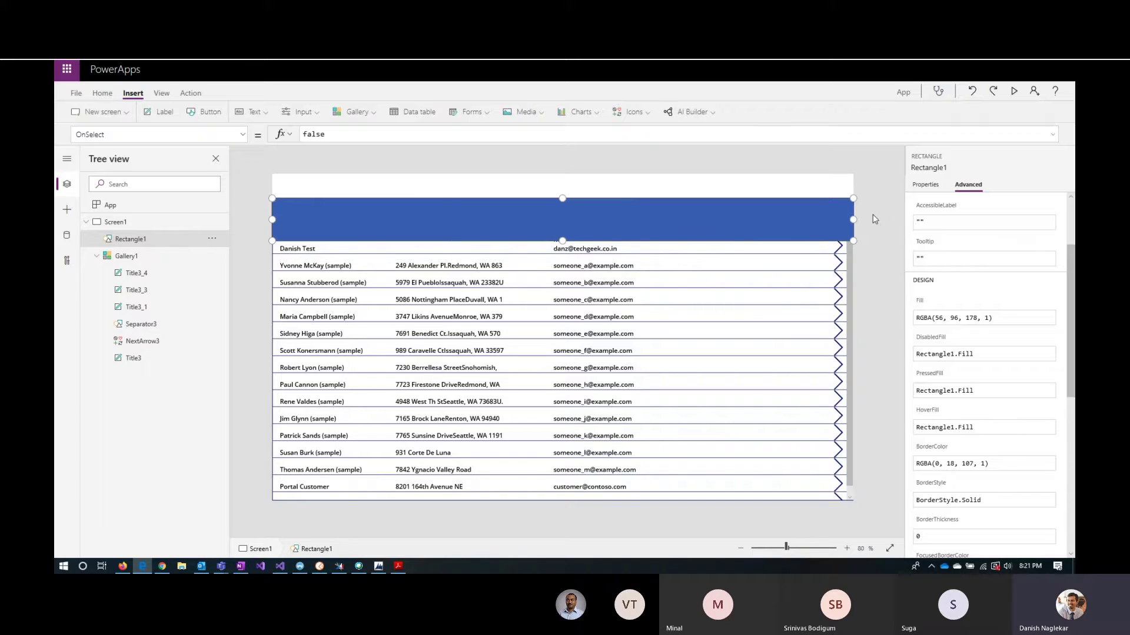
Set the height of Rectangle1 to 1 and its fill to the dark red theme color
click(925, 184)
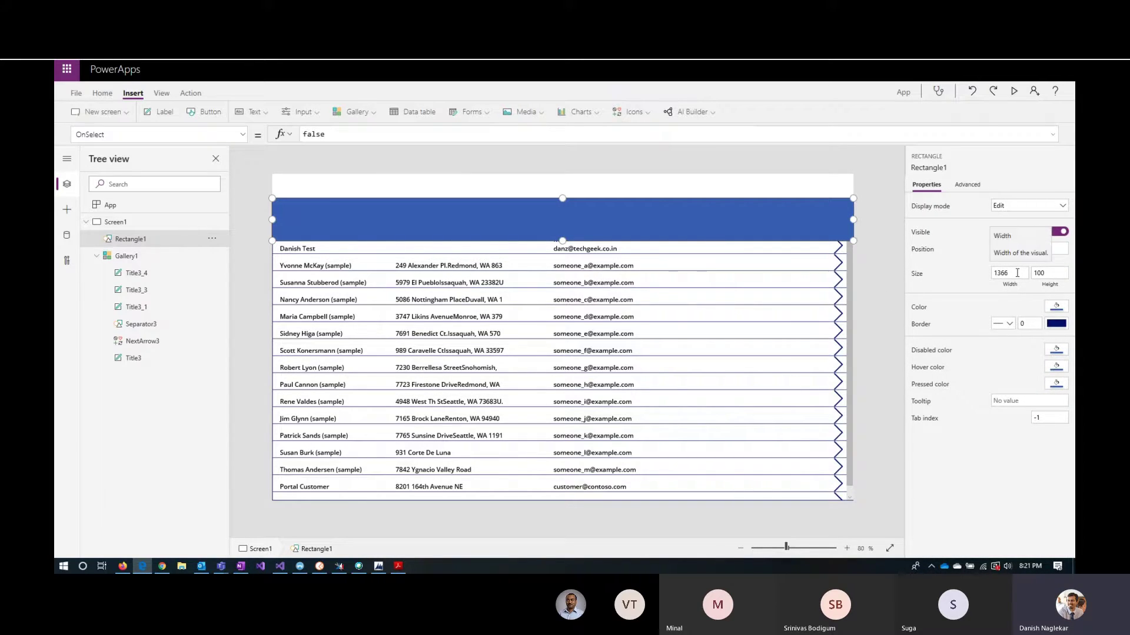
click(1052, 274)
key(BackSpace)
key(BackSpace)
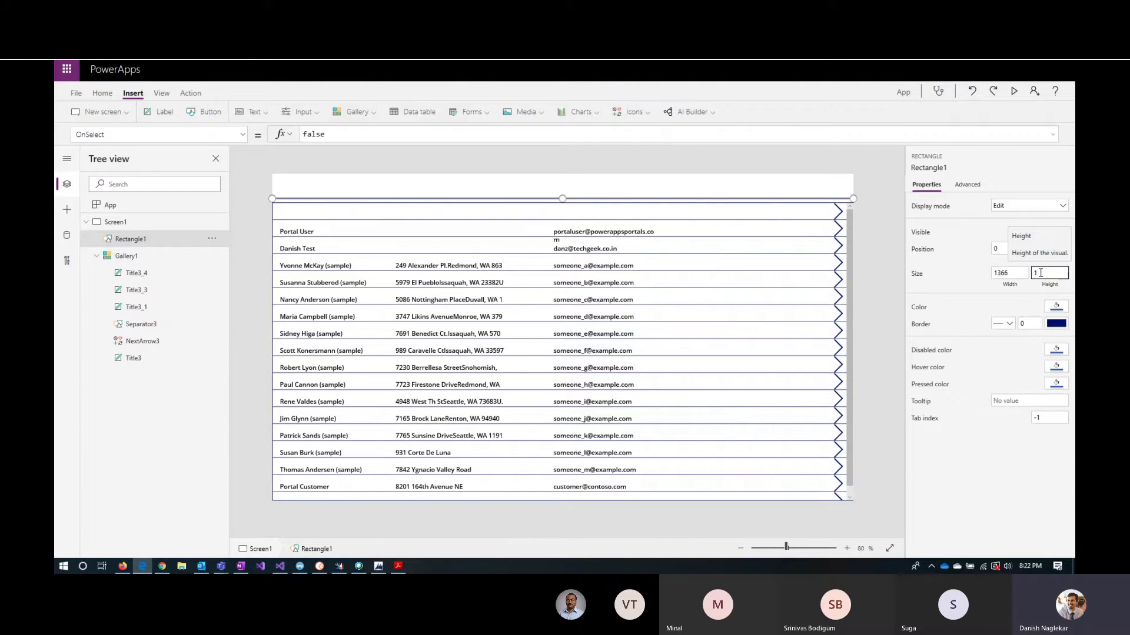
click(1057, 307)
click(1020, 247)
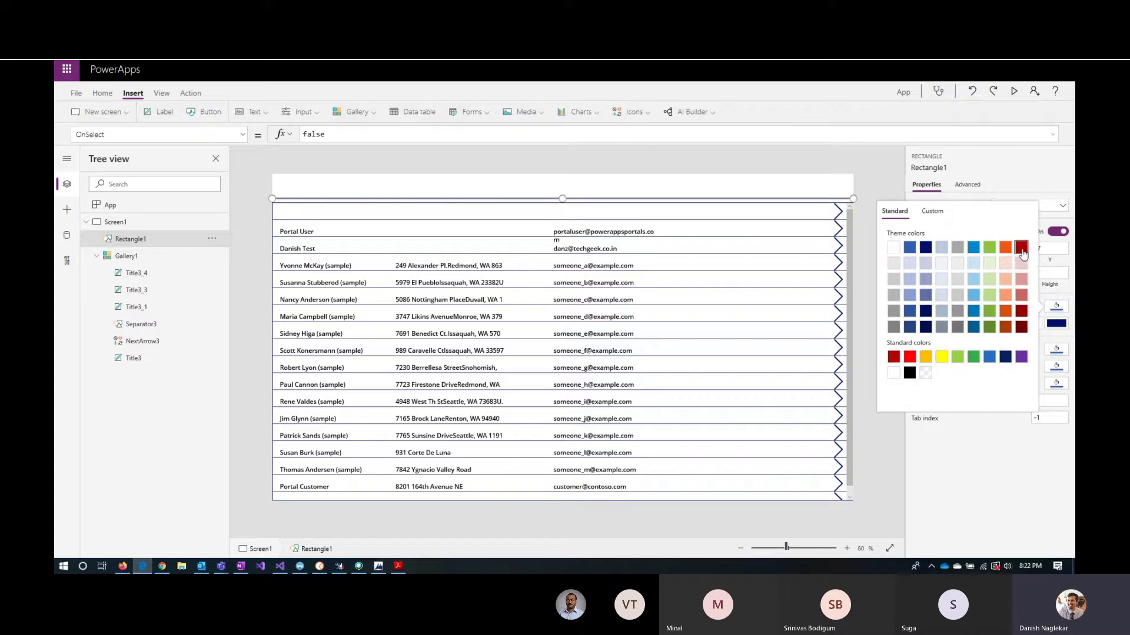
click(835, 185)
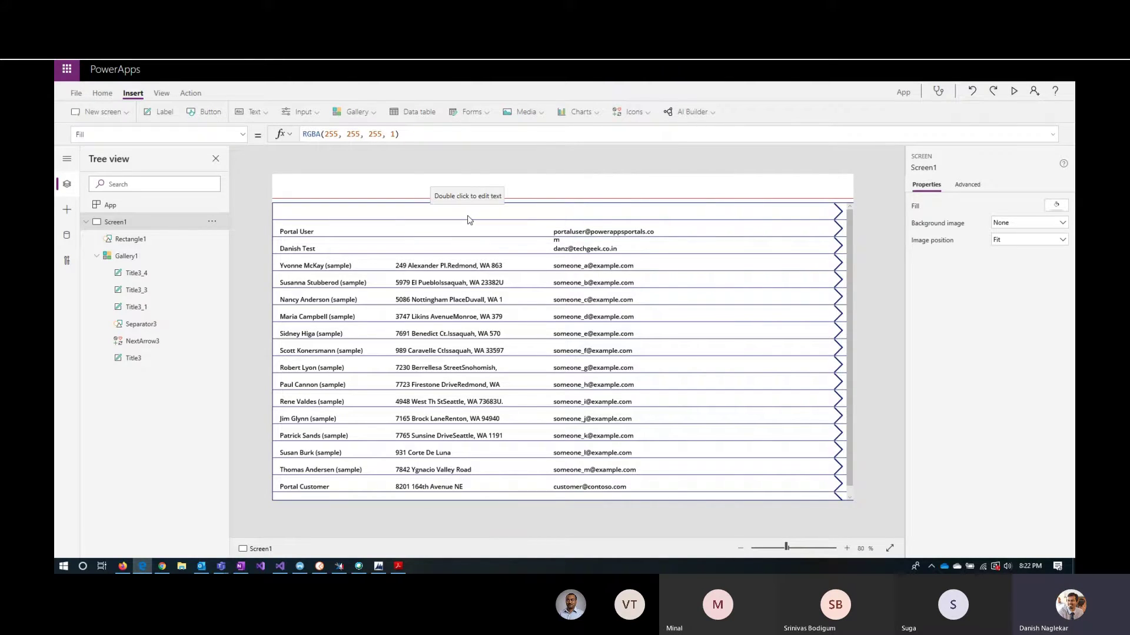
Remove the border of Gallery1 by setting its border thickness to 0
click(175, 255)
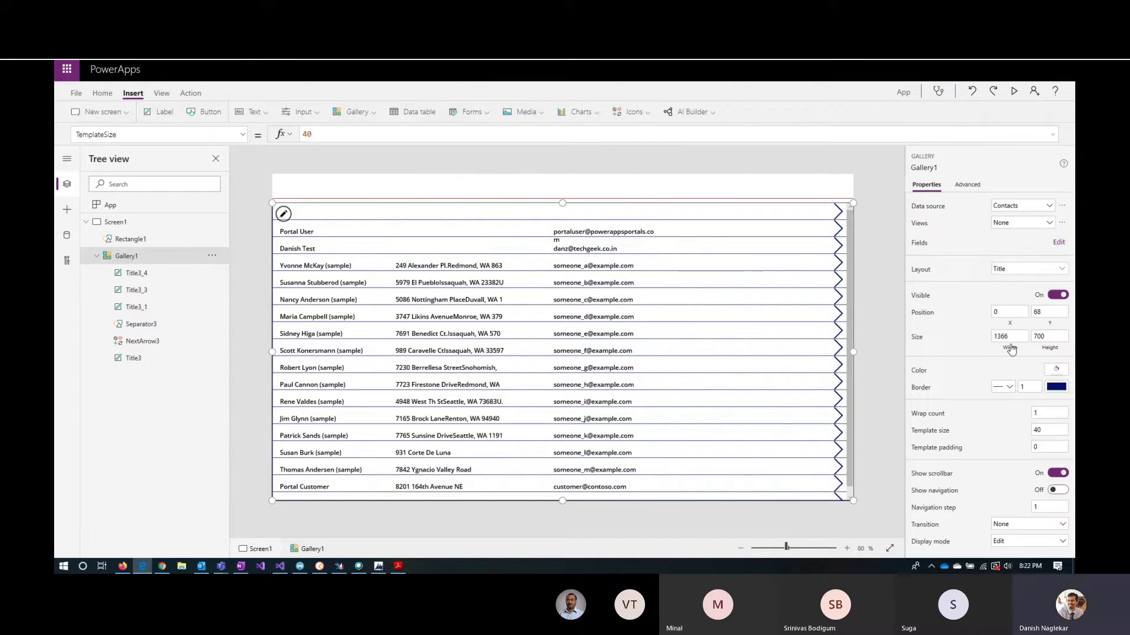
click(1030, 386)
text(0)
click(815, 181)
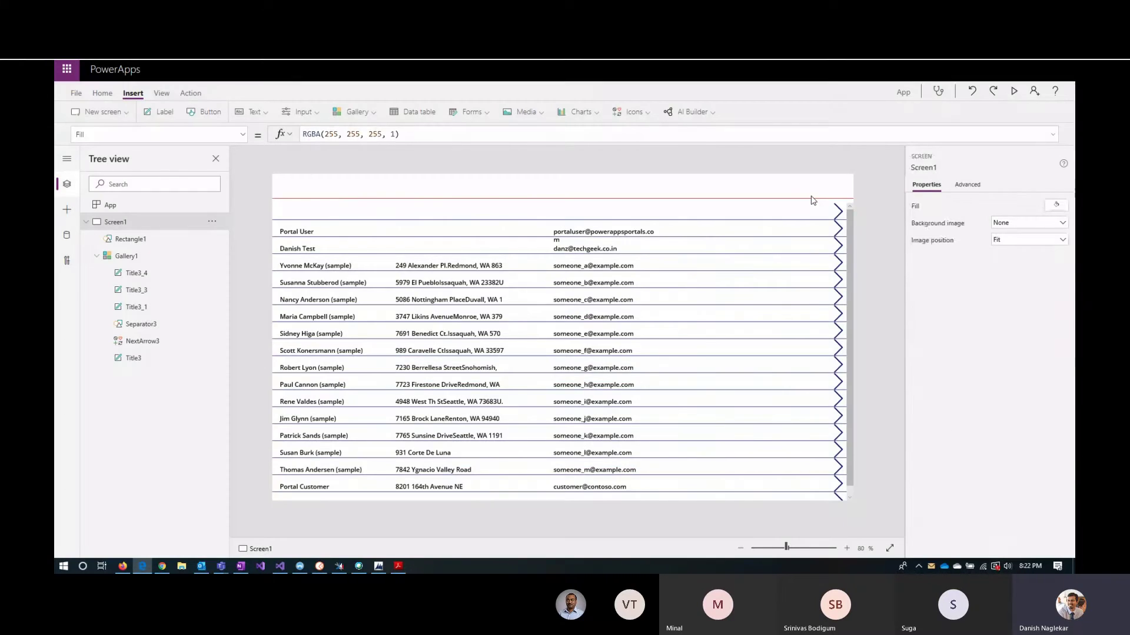
Nudge the thin red Rectangle1 line down to Y 67, against the top edge of Gallery1
click(223, 238)
key(Down)
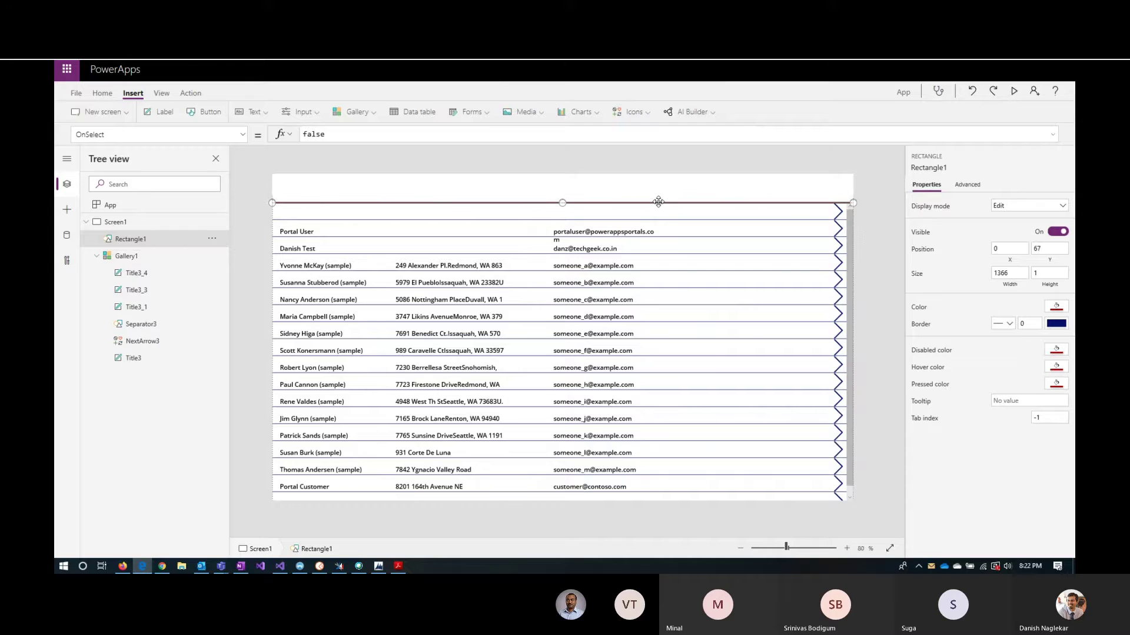
click(626, 179)
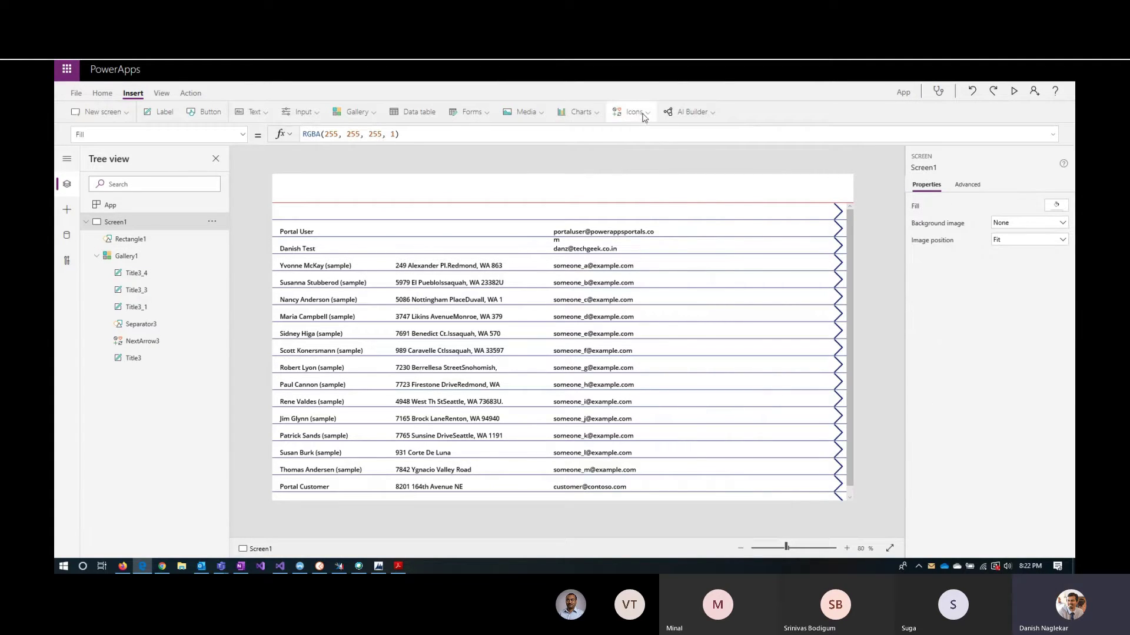
Insert a second rectangle and fit it as a header band at X 0, Y 0, 1366 wide and 67 high
click(629, 116)
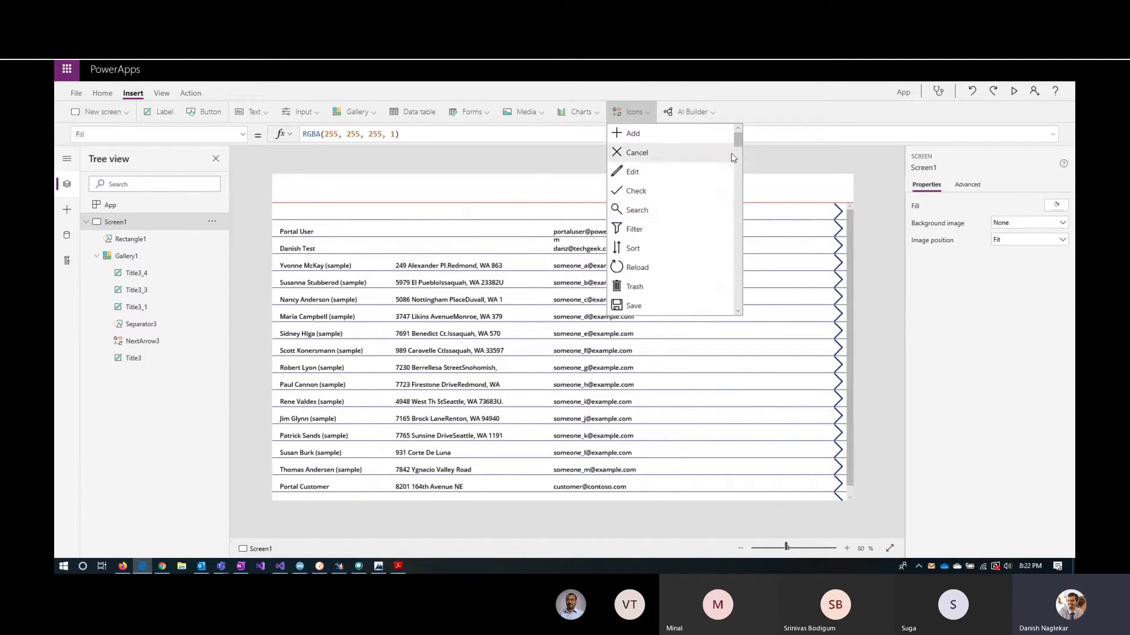
drag(737, 138, 736, 288)
click(682, 241)
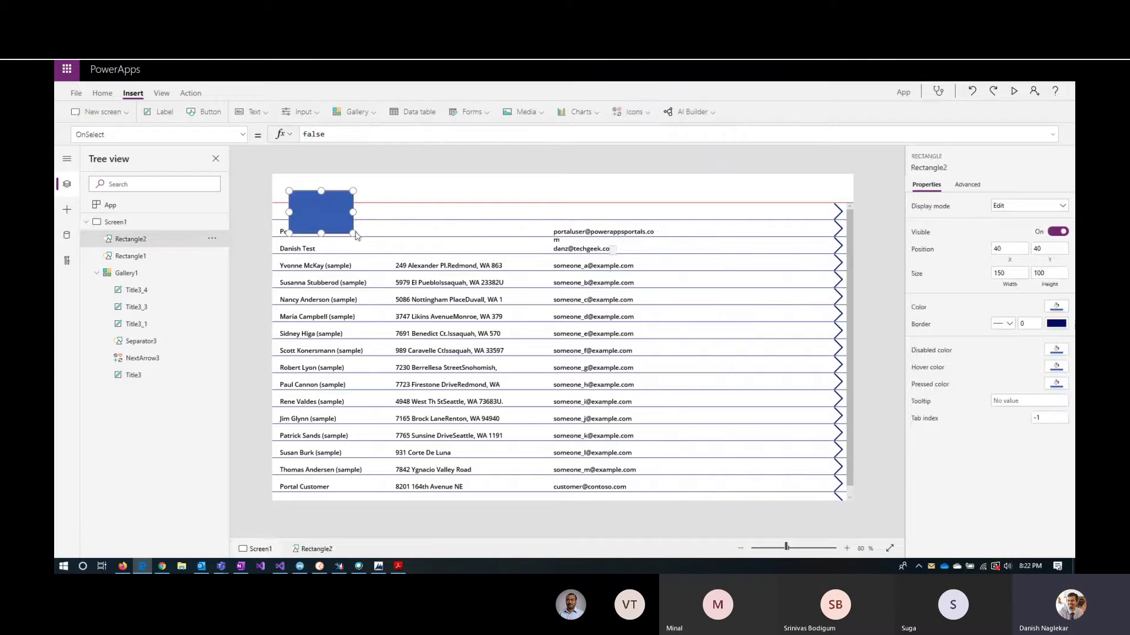
drag(323, 211, 854, 195)
drag(562, 216, 563, 203)
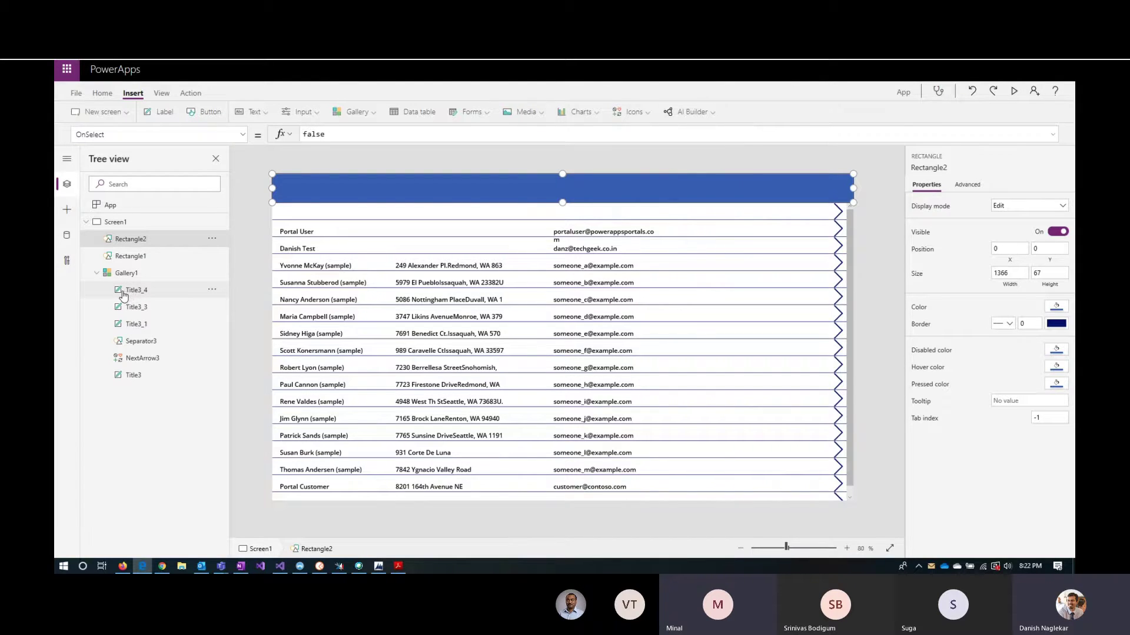
Try to move Title3_4 out of Gallery1 within the control tree
drag(121, 294, 121, 272)
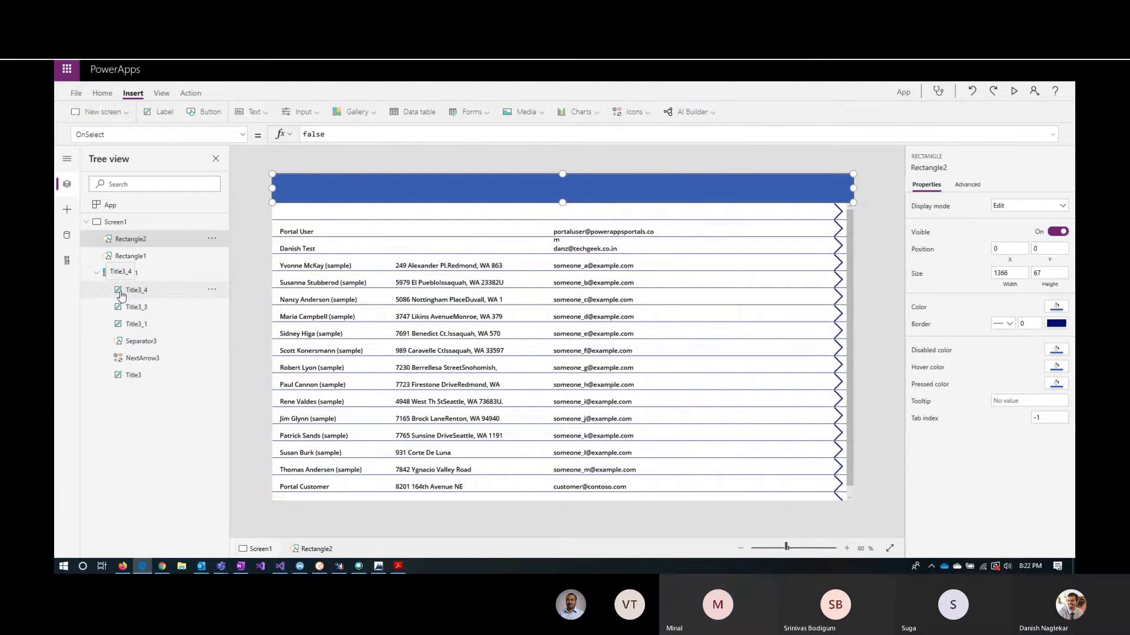
drag(120, 294, 317, 182)
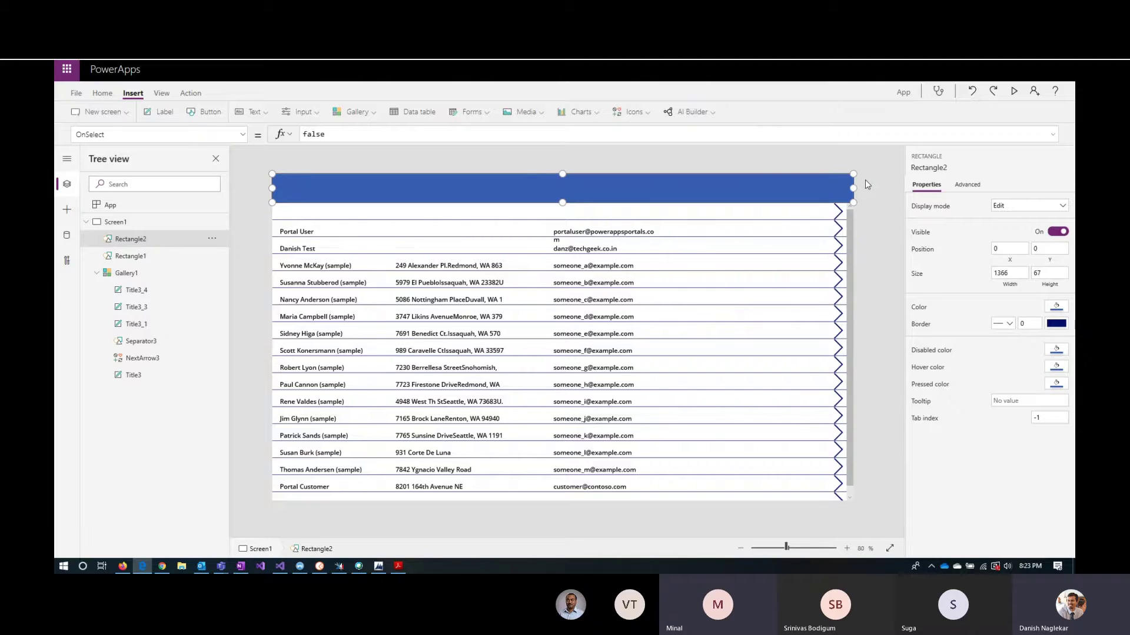
Fill the header band Rectangle2 with the light red theme shade RGBA(203, 102, 102, 1)
click(1056, 306)
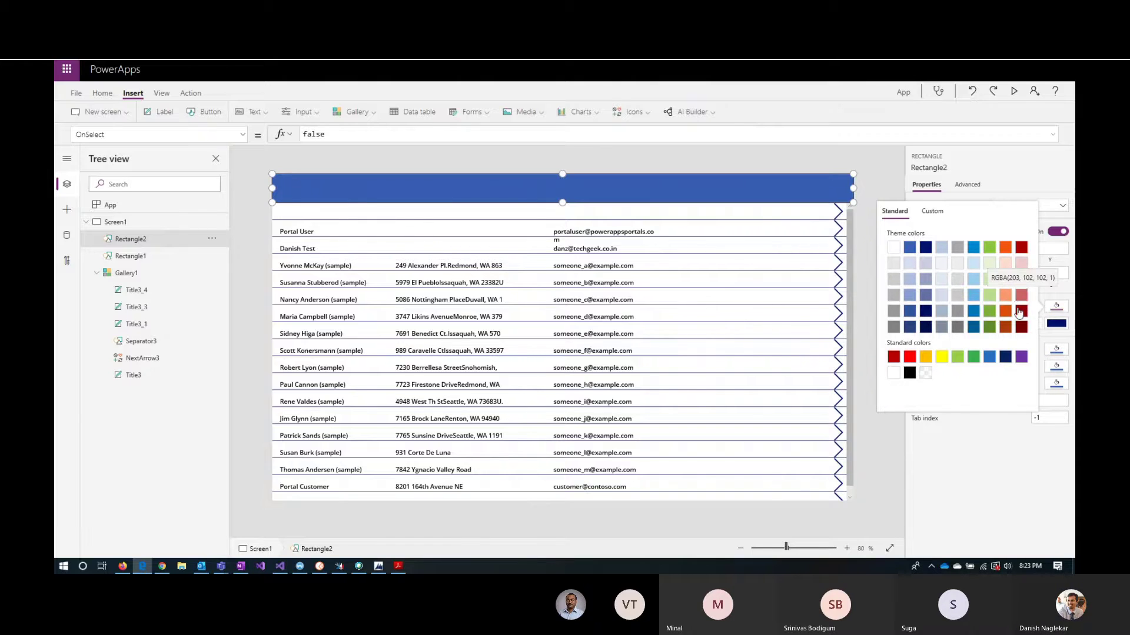
click(1021, 278)
click(708, 157)
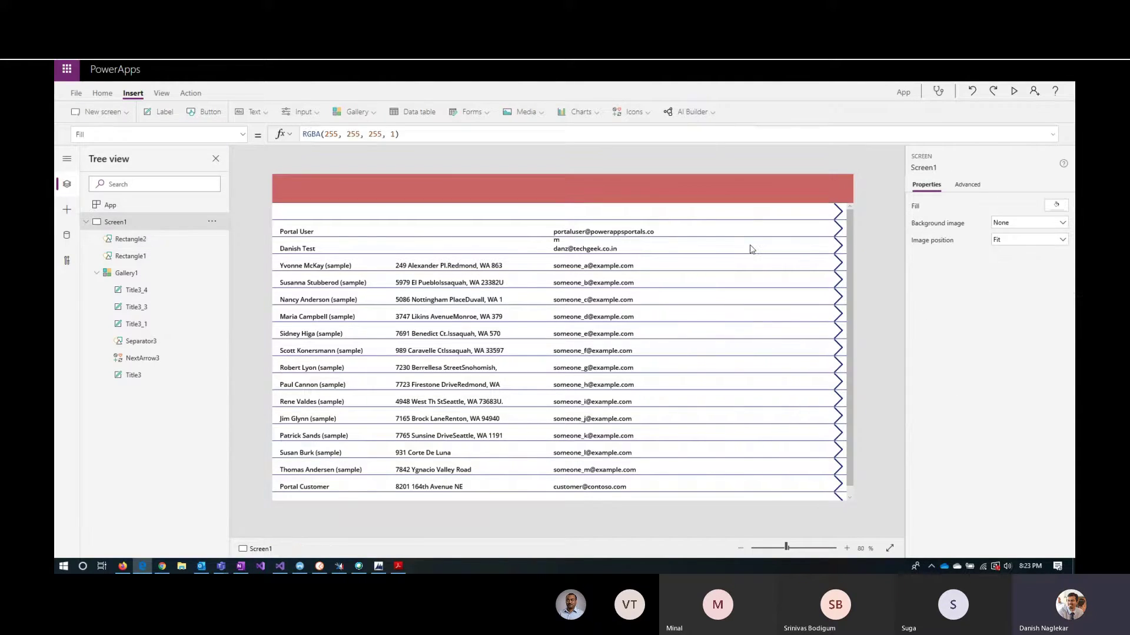
Reorder Rectangle1 by bringing it to the front, above Rectangle2
click(534, 189)
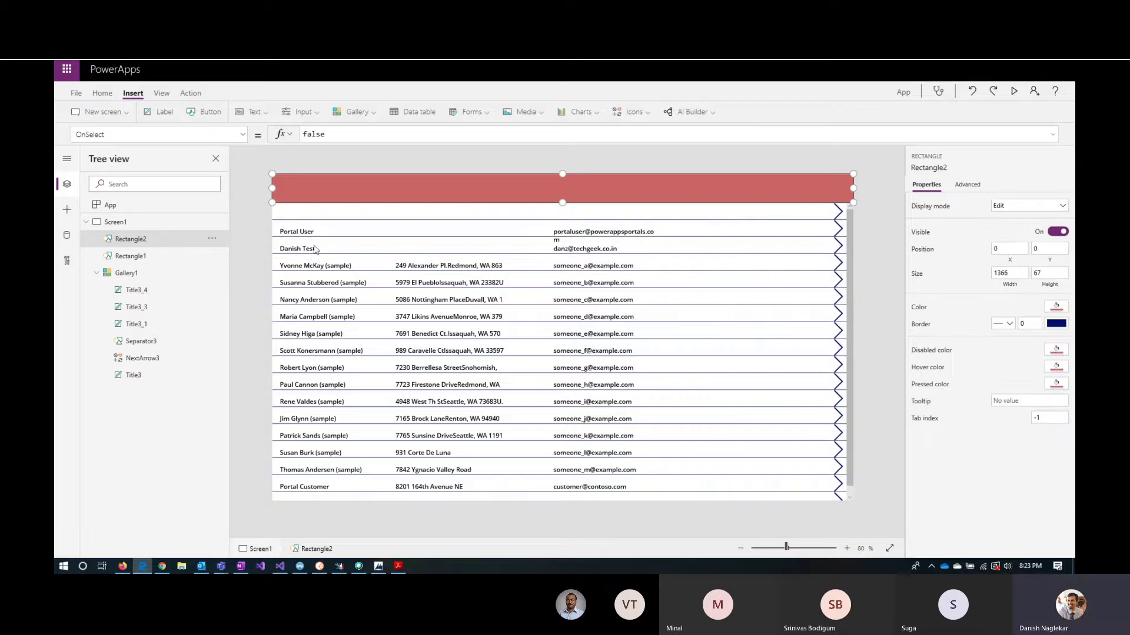
click(149, 263)
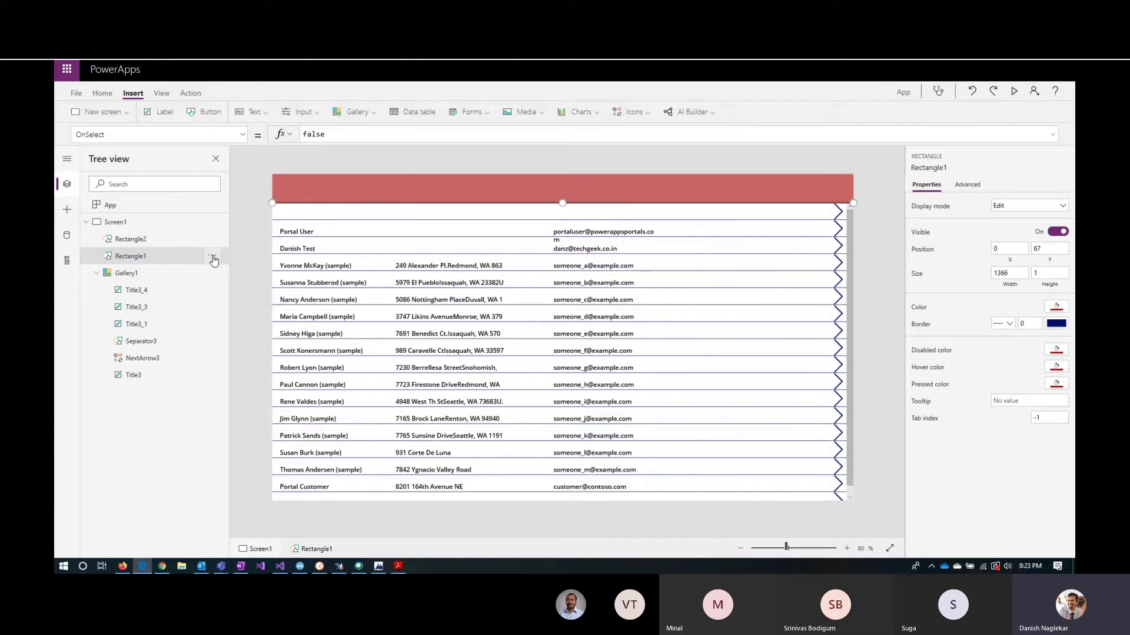
click(211, 257)
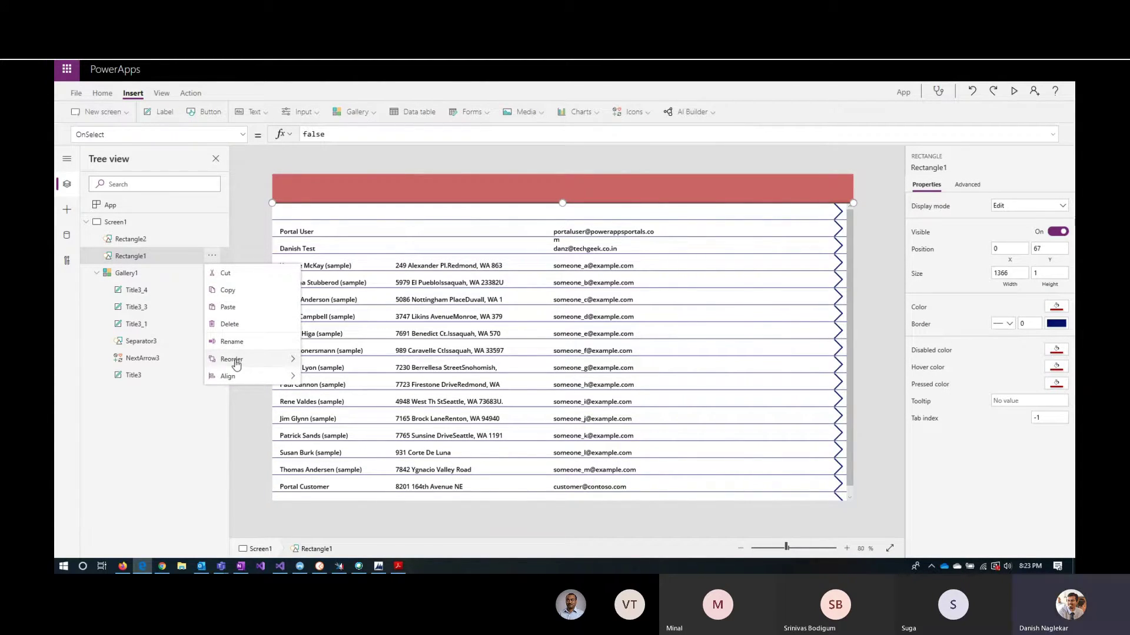
mouse_move(236, 365)
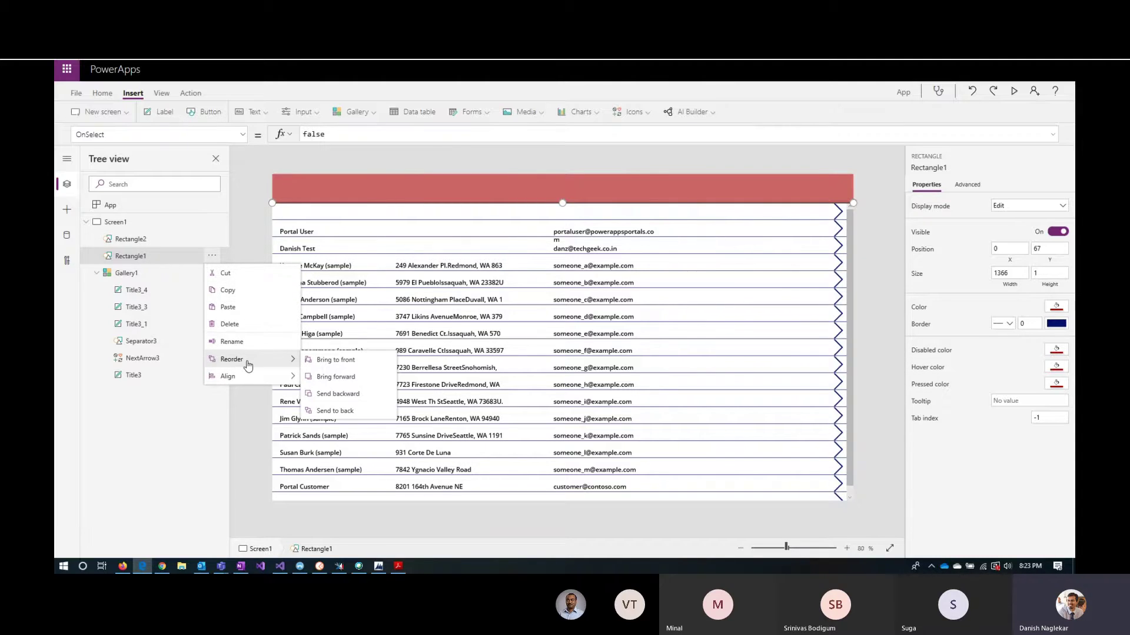
click(334, 360)
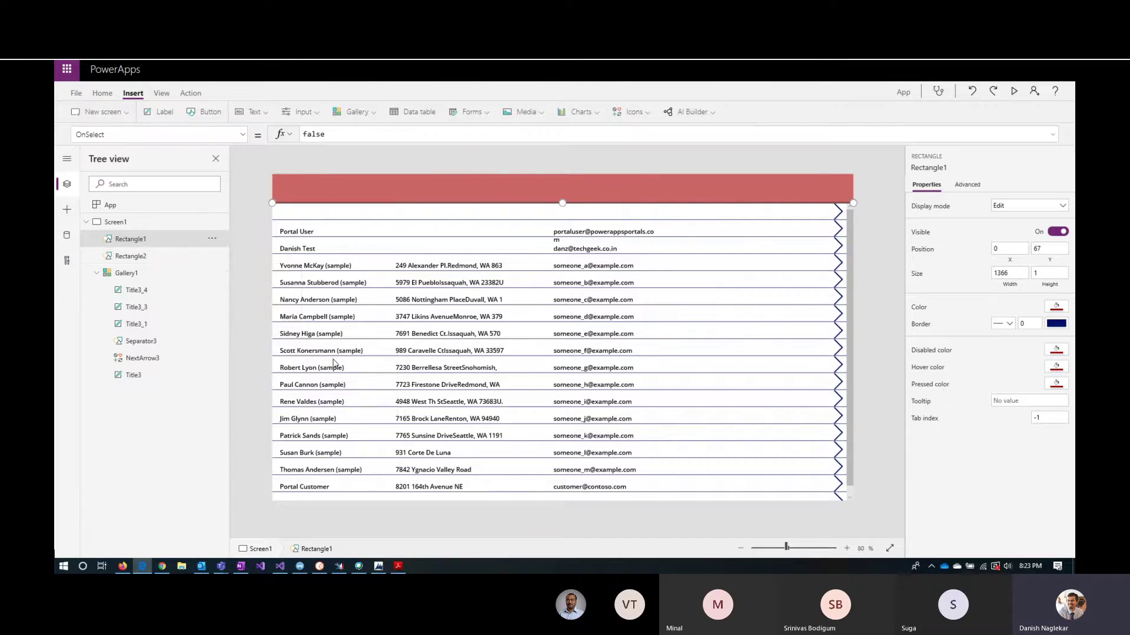
click(340, 165)
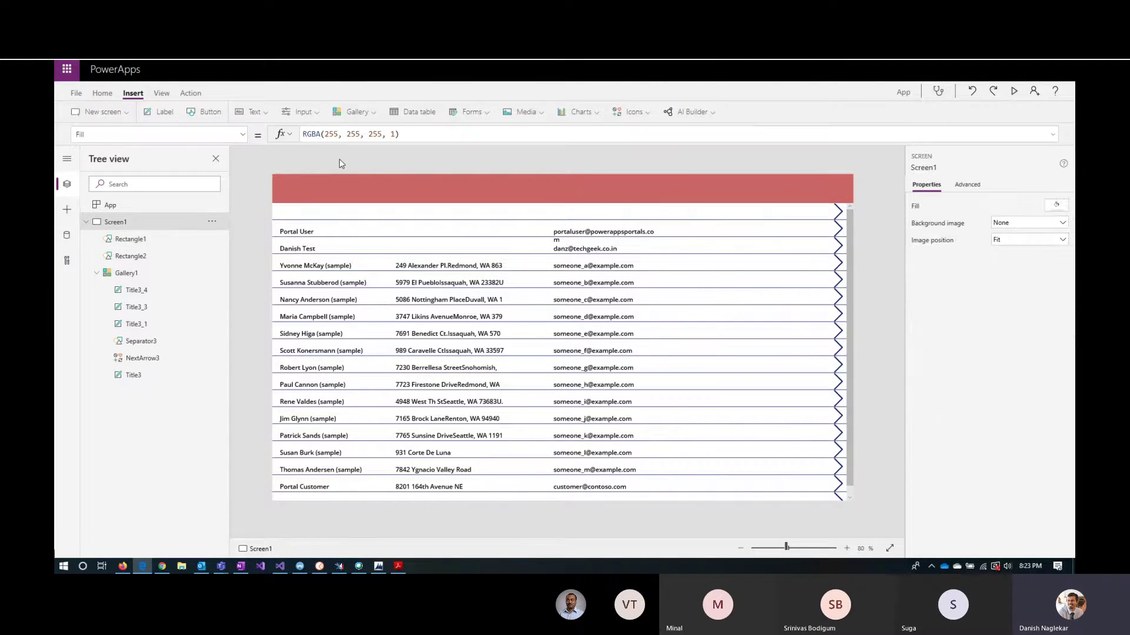
Reduce the height of the header band Rectangle2 to 65
click(345, 201)
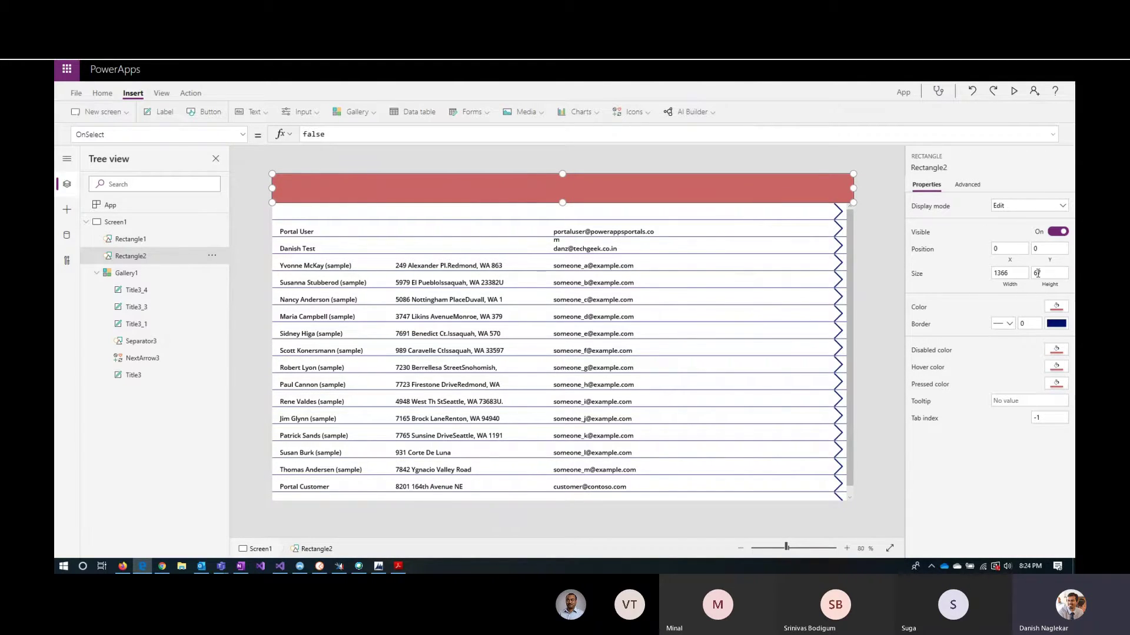
drag(562, 203, 563, 202)
click(1053, 273)
text(5)
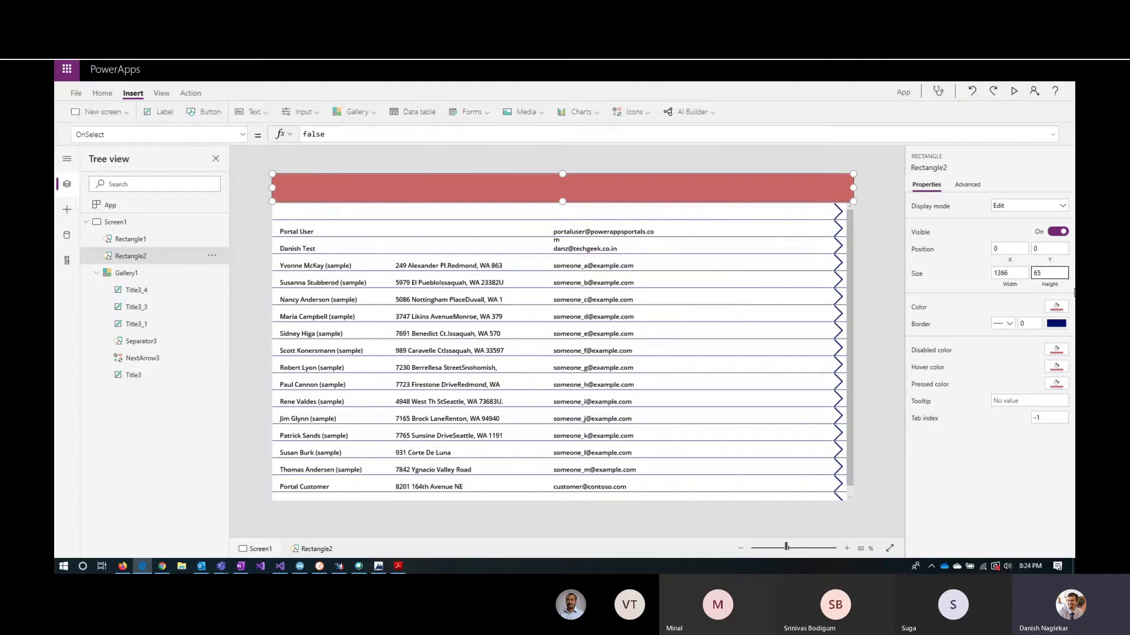
Add the Office 365 Users connector to the app as a data source
click(888, 200)
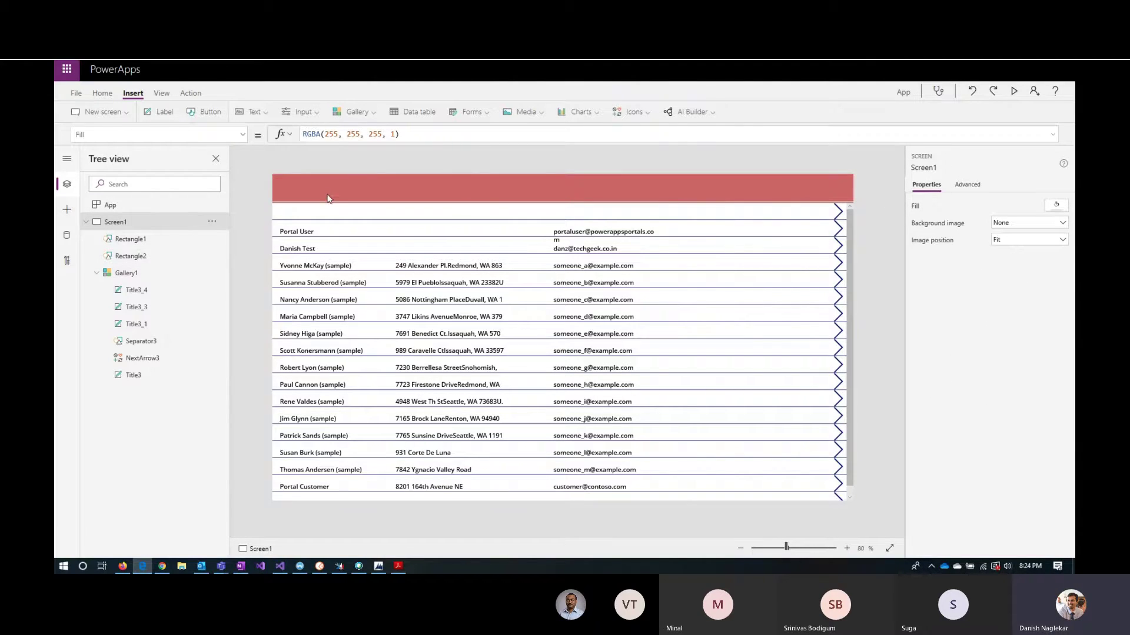
click(327, 199)
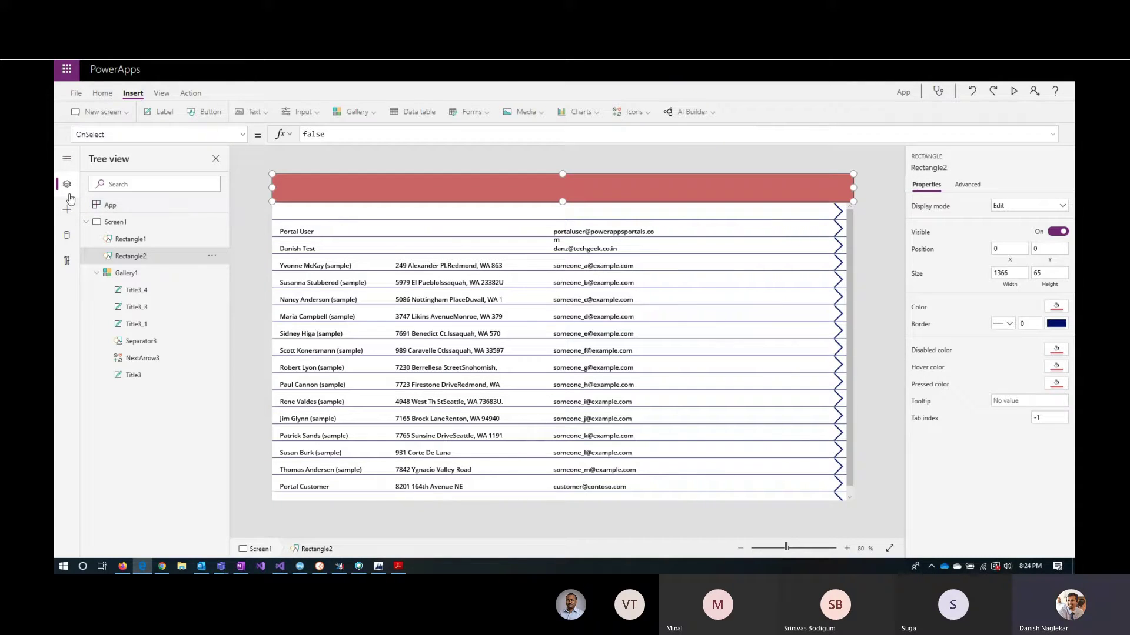
click(68, 241)
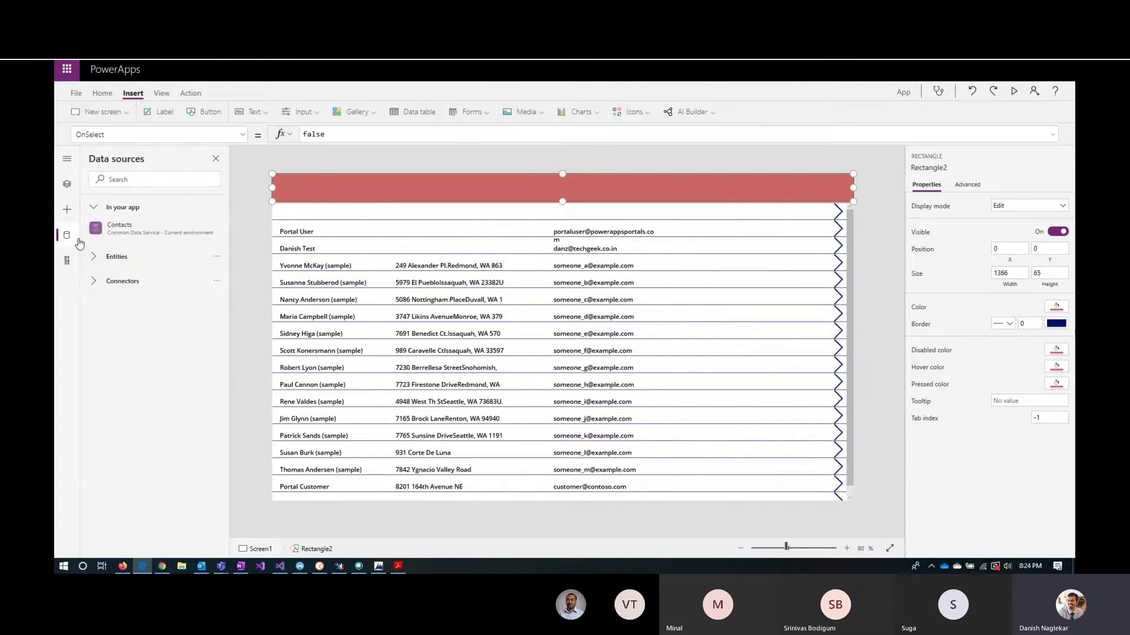
click(134, 181)
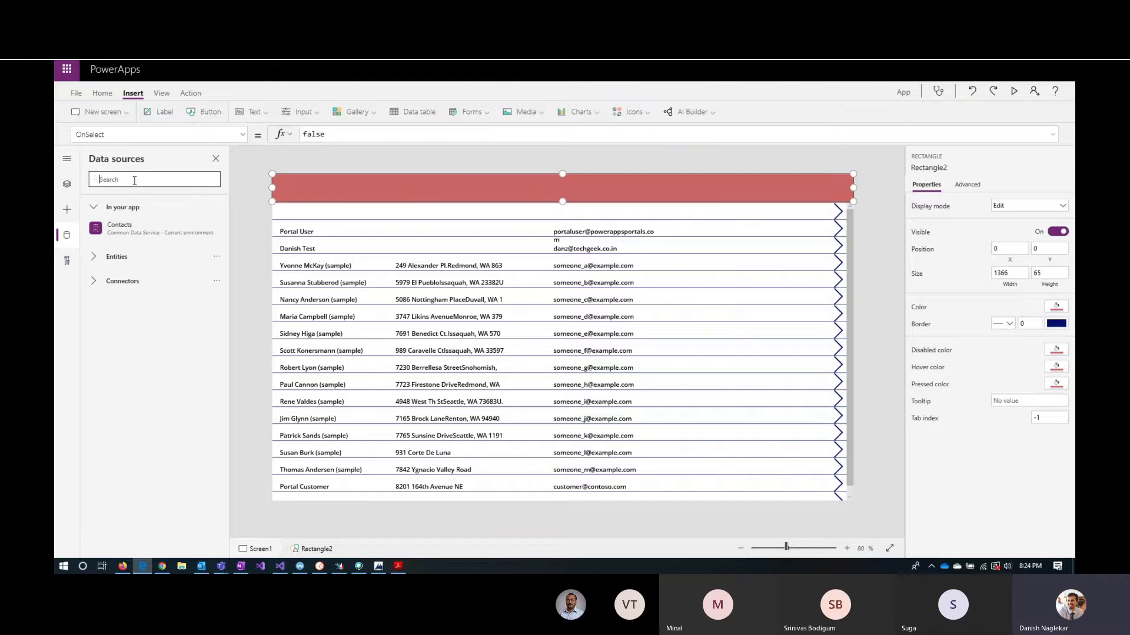
text(office)
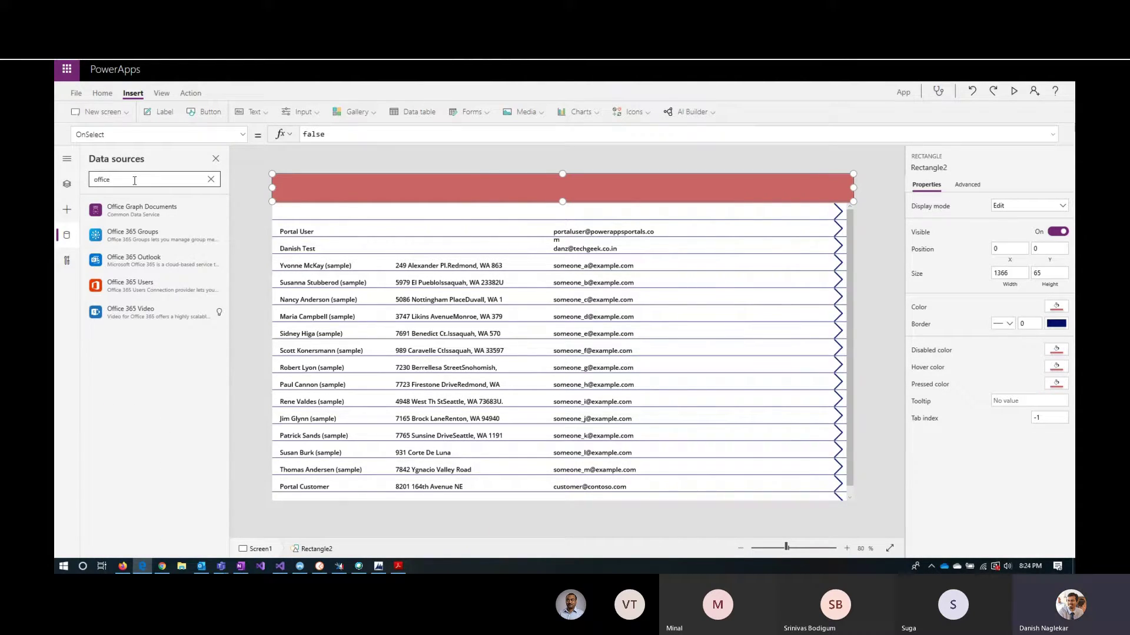
click(147, 287)
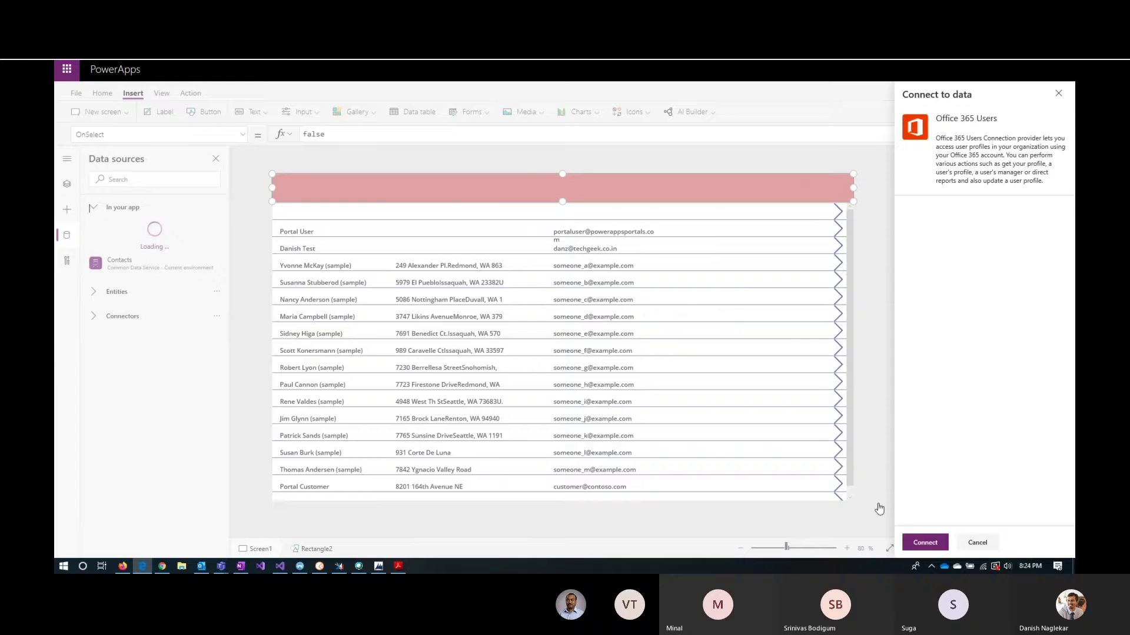
click(933, 547)
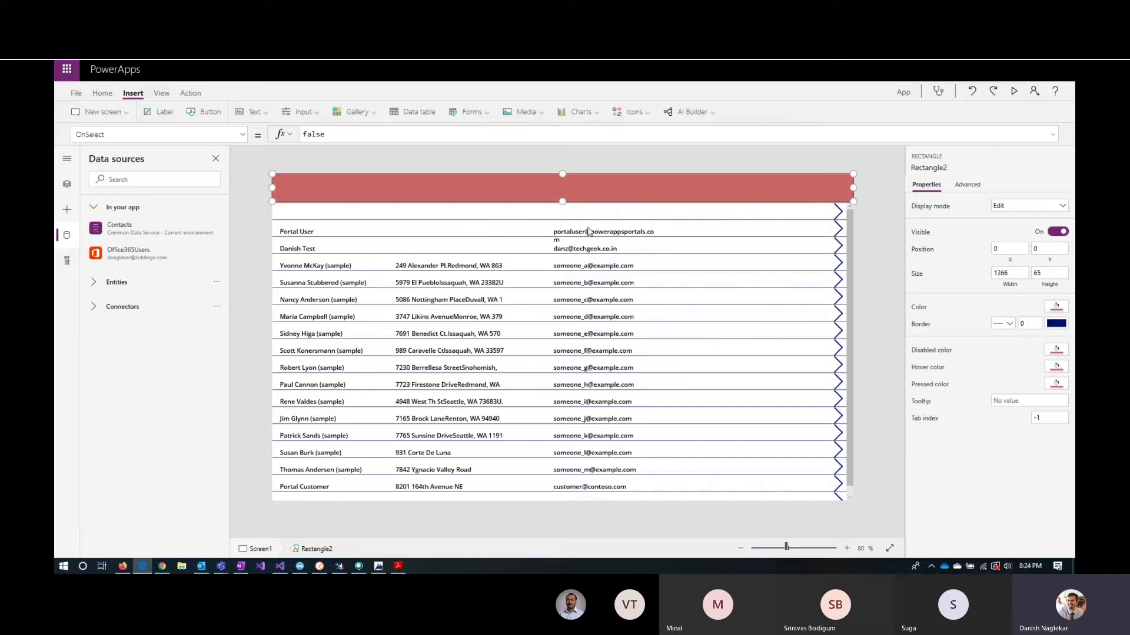
Insert an Image control and place it over the header band at about X 410, Y 0
mouse_move(134, 259)
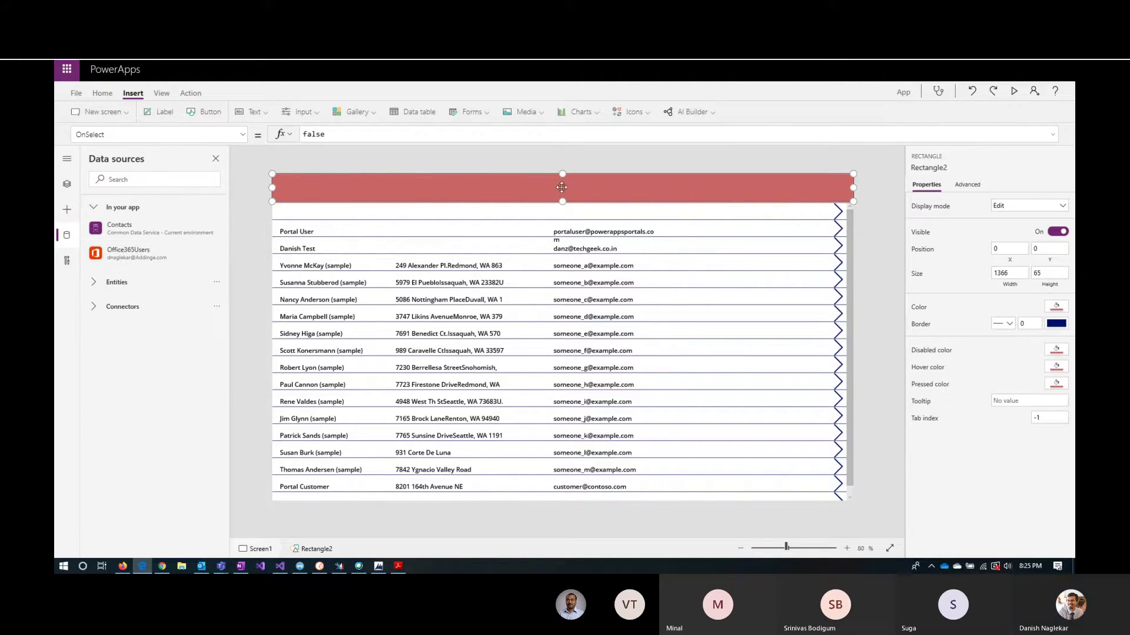
click(882, 258)
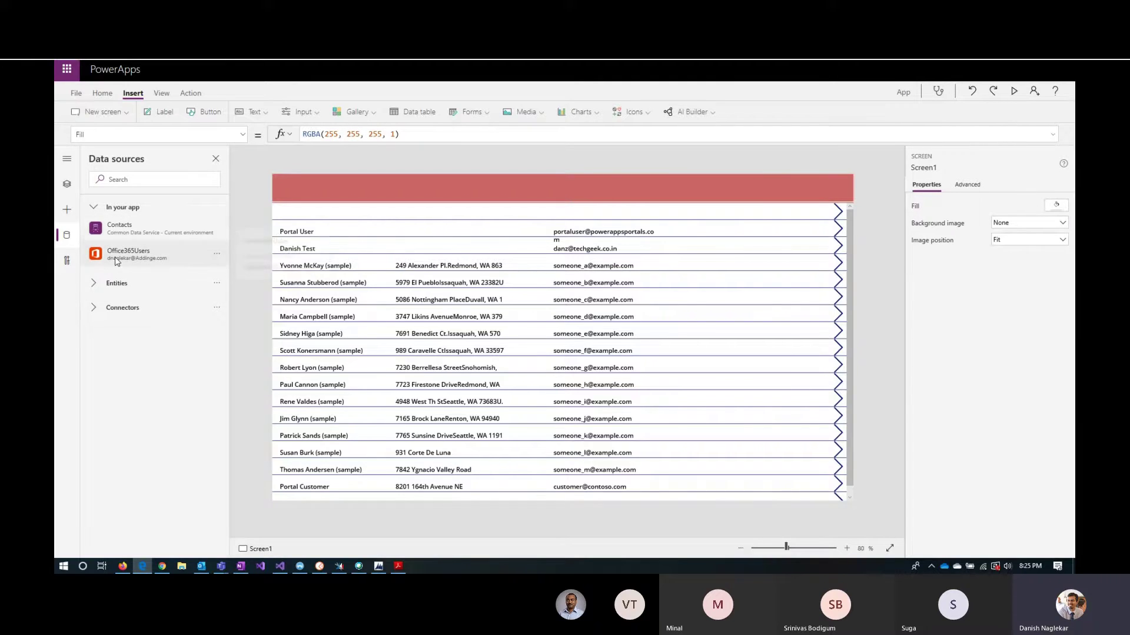
mouse_move(141, 256)
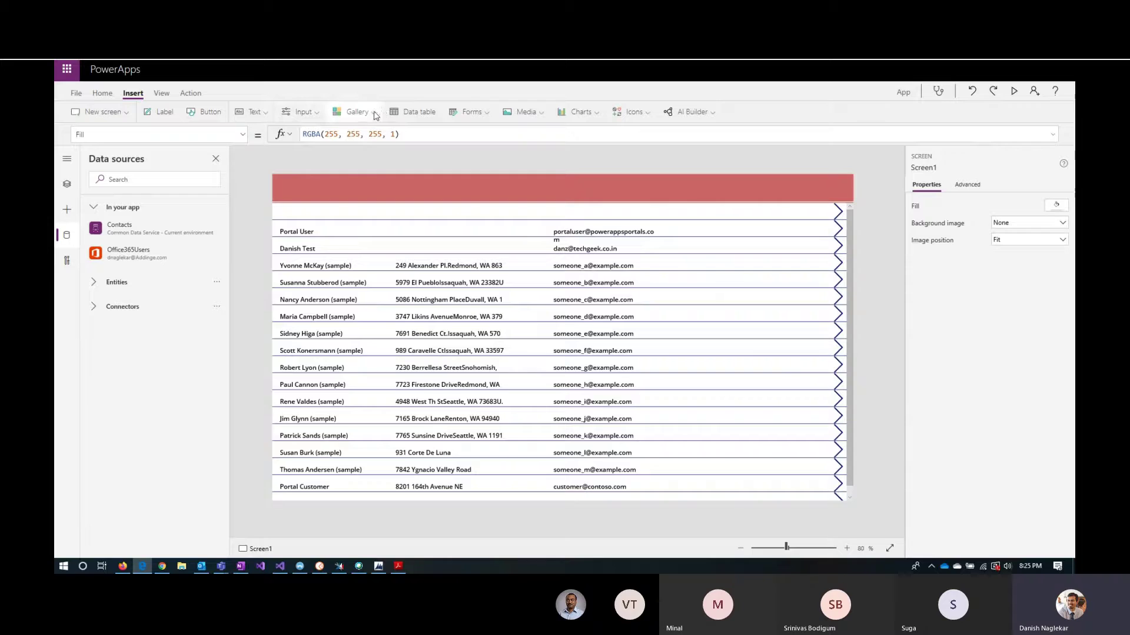
click(522, 112)
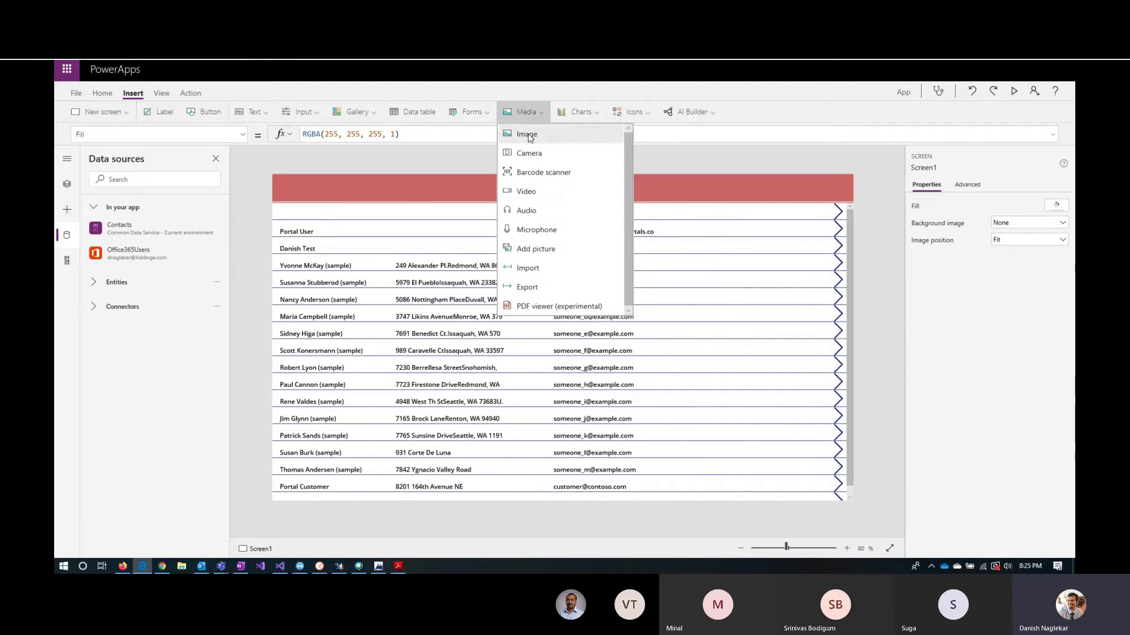
click(528, 134)
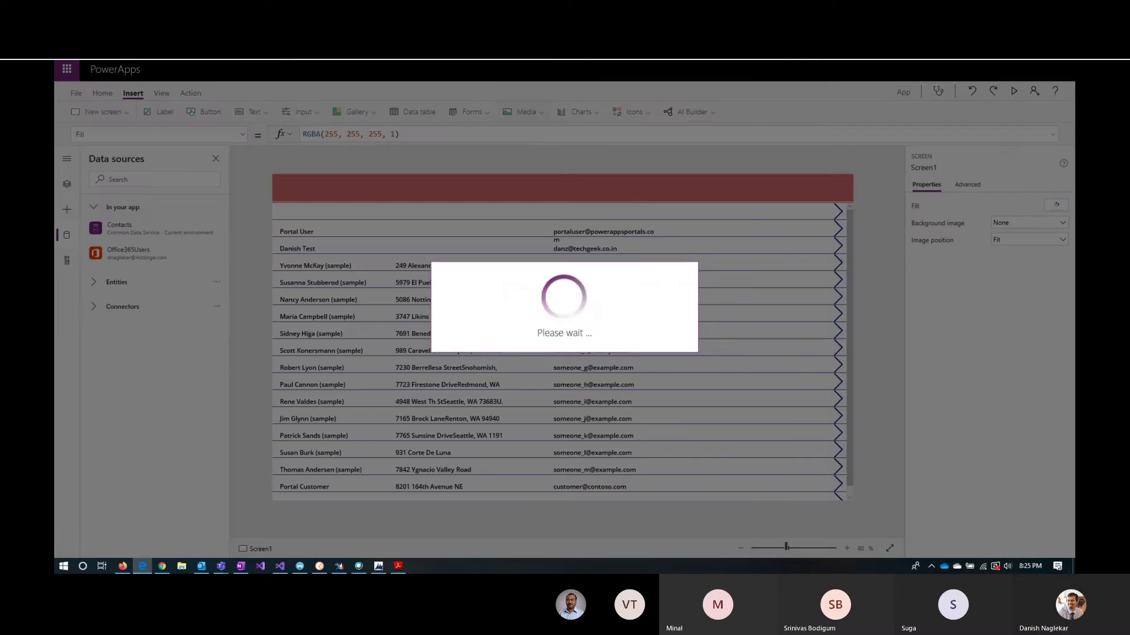
drag(317, 213, 471, 199)
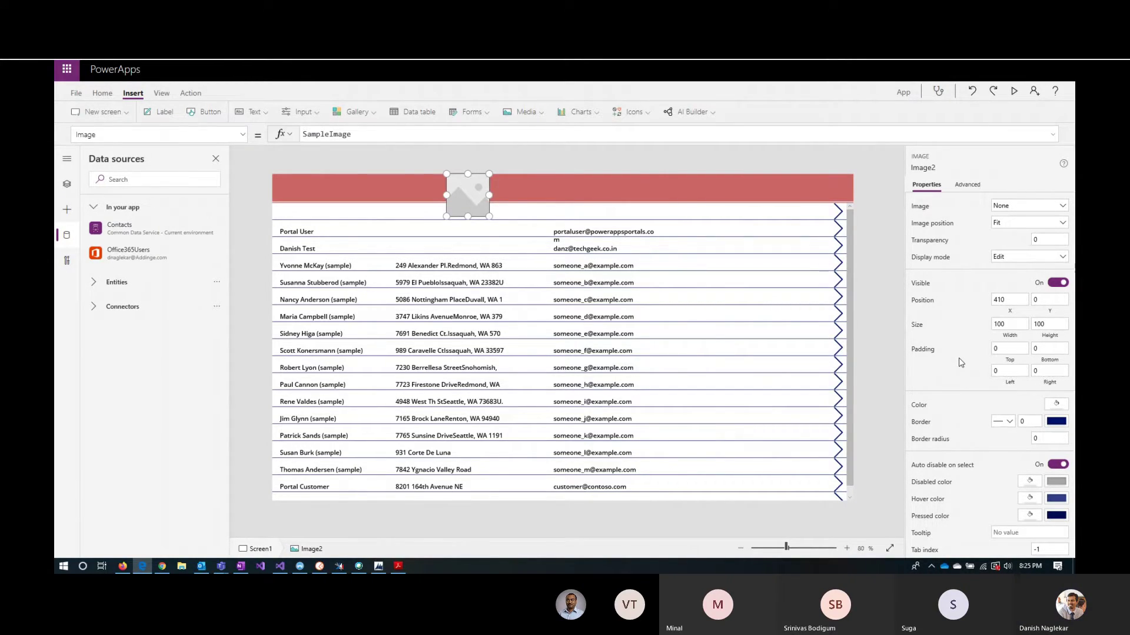
Set the RadiusBottomRight property of Image2 to Image2.Height
scroll(959, 357, down, 1)
click(979, 187)
scroll(991, 392, down, 3)
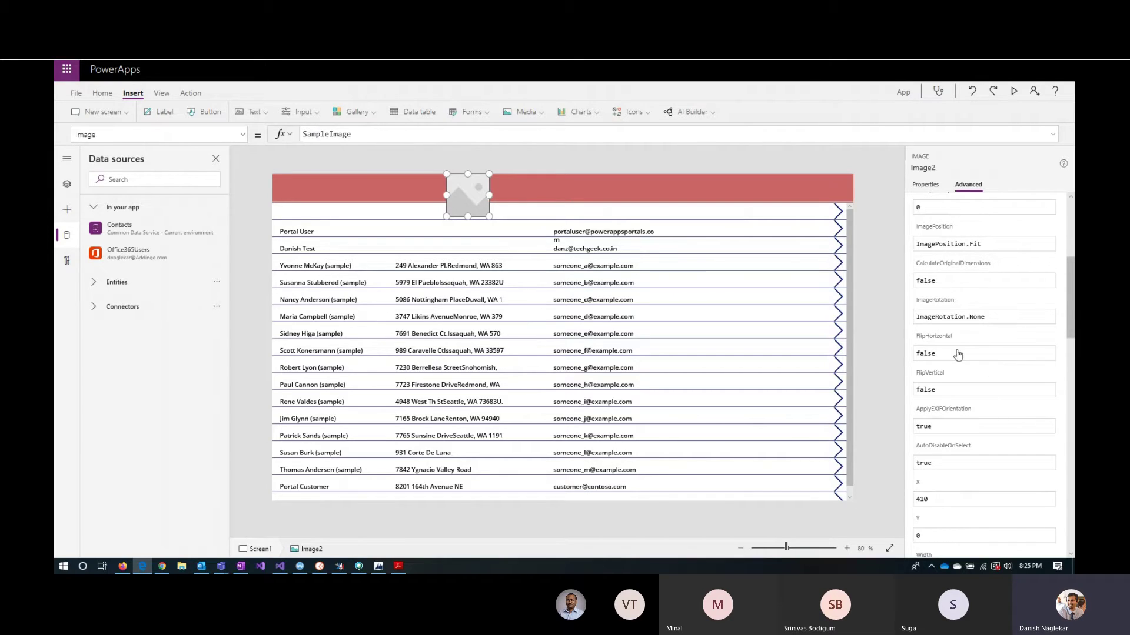
scroll(956, 437, down, 5)
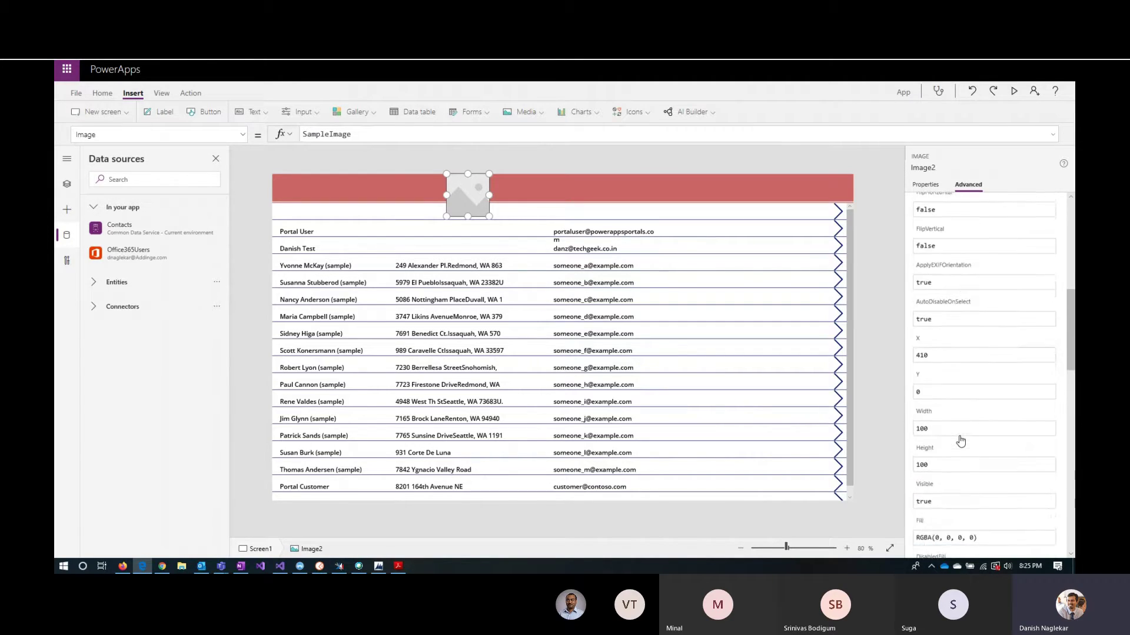
scroll(961, 441, down, 1)
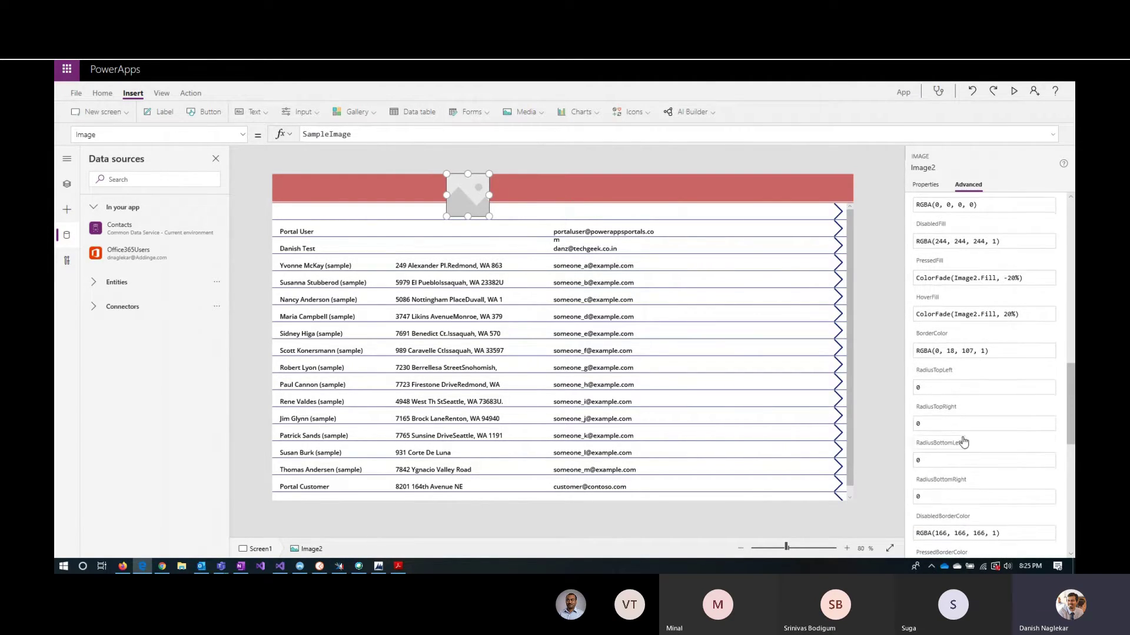
scroll(961, 440, down, 1)
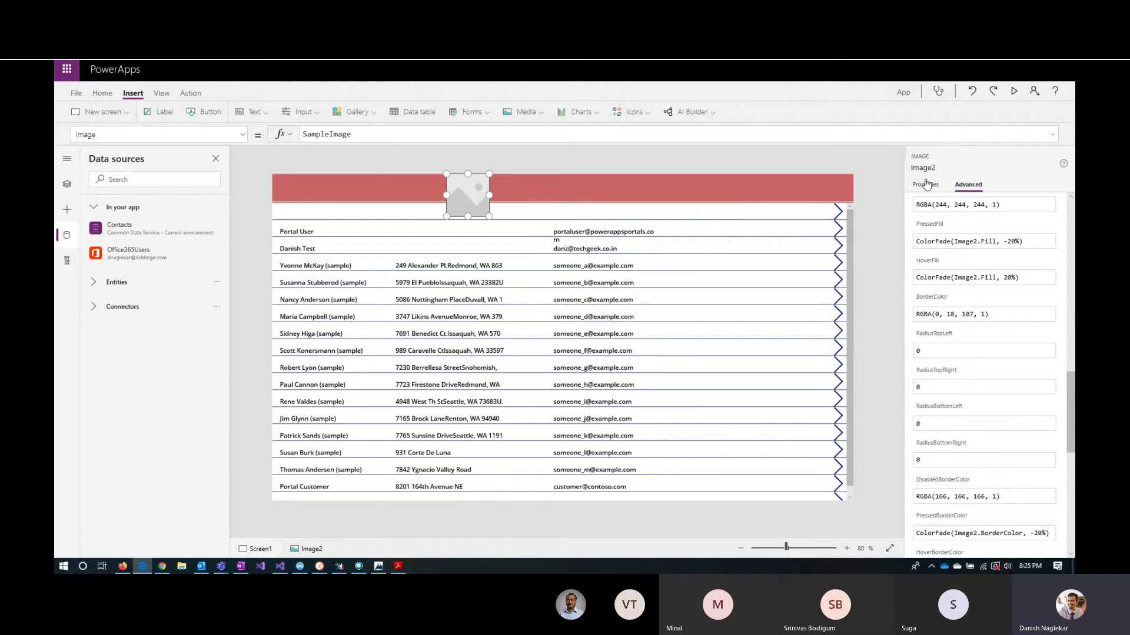
double_click(932, 461)
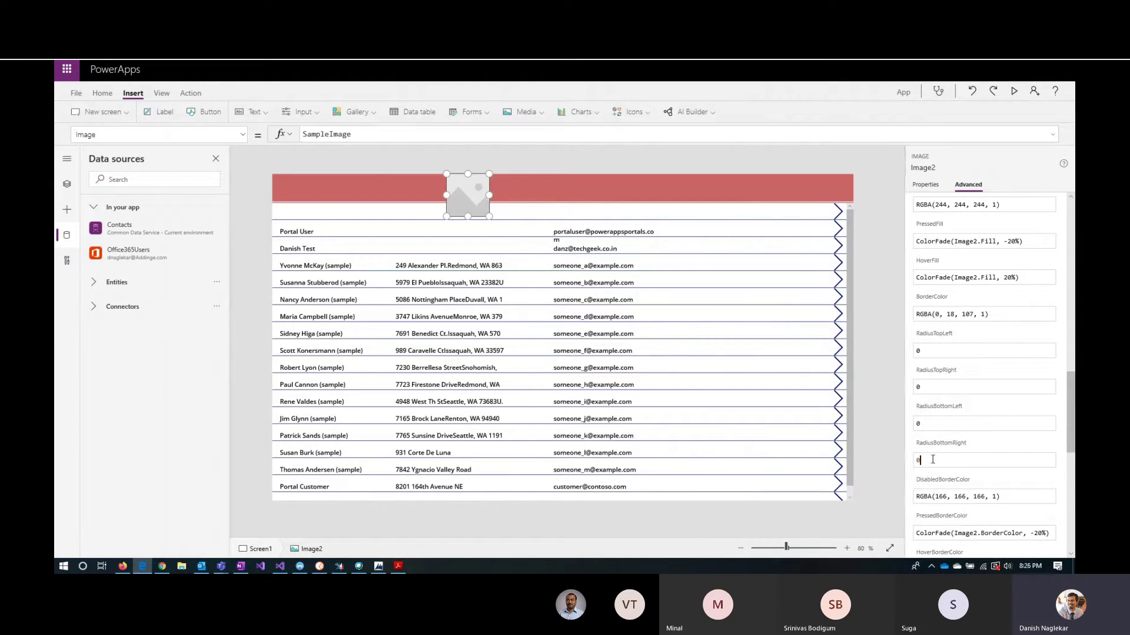
text(1ma)
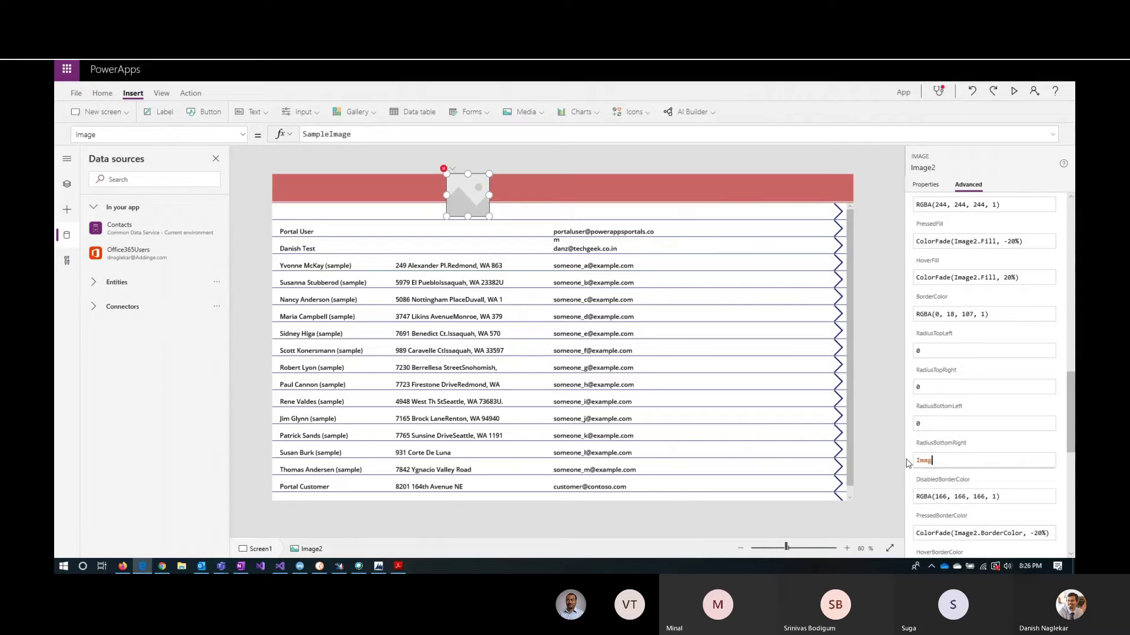
text(ge2.he)
key(Tab)
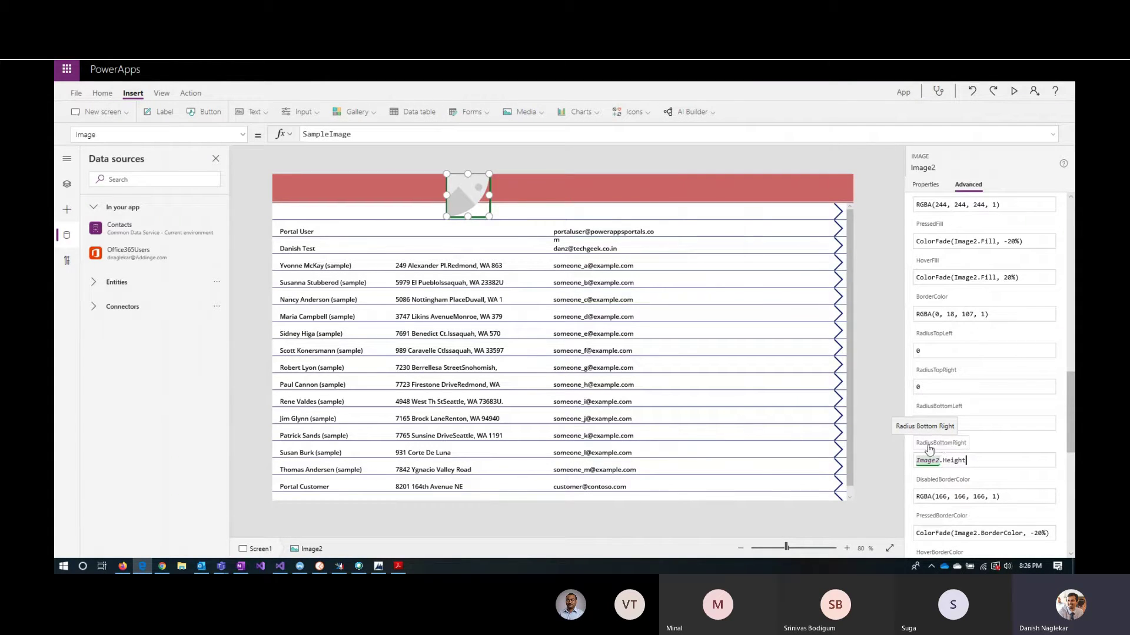
Copy the Image2.Height formula into Image2's RadiusBottomLeft, RadiusTopRight and RadiusTopLeft properties to make the image circular
drag(980, 461, 909, 463)
key(ctrl+c)
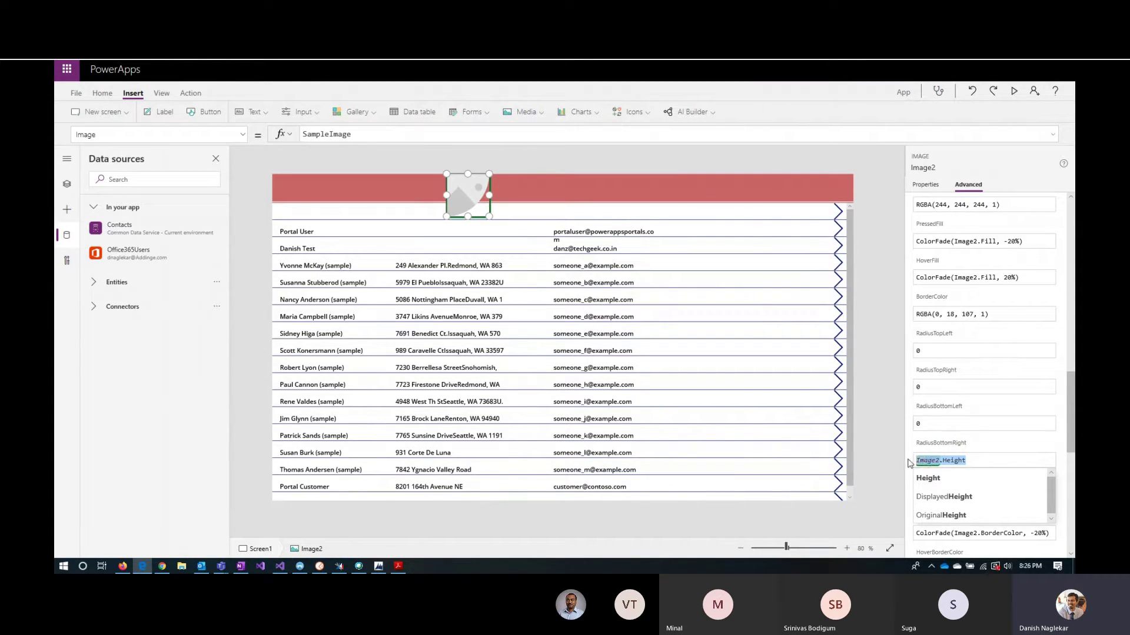
click(942, 423)
key(BackSpace)
key(ctrl+v)
click(951, 383)
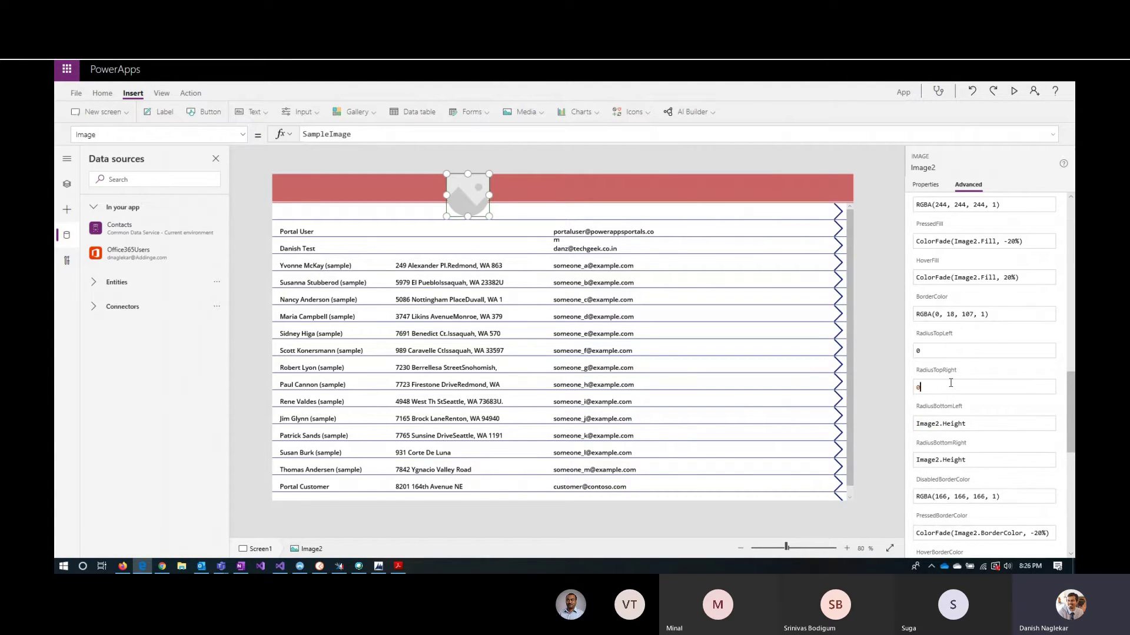
key(BackSpace)
key(ctrl+v)
click(936, 351)
key(ctrl+v)
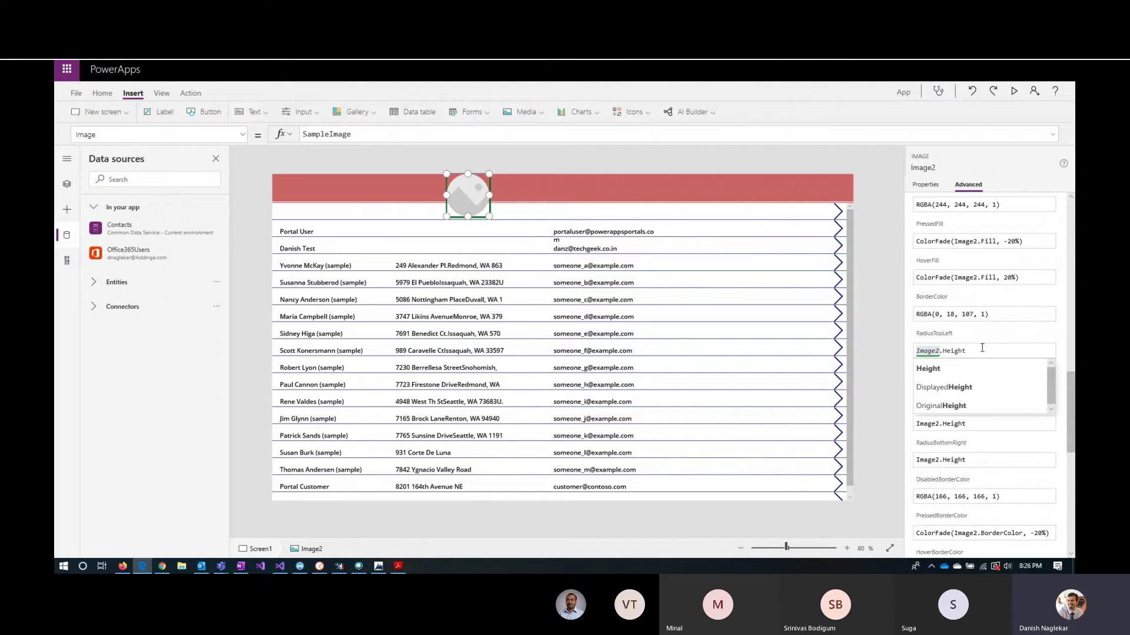
click(1001, 461)
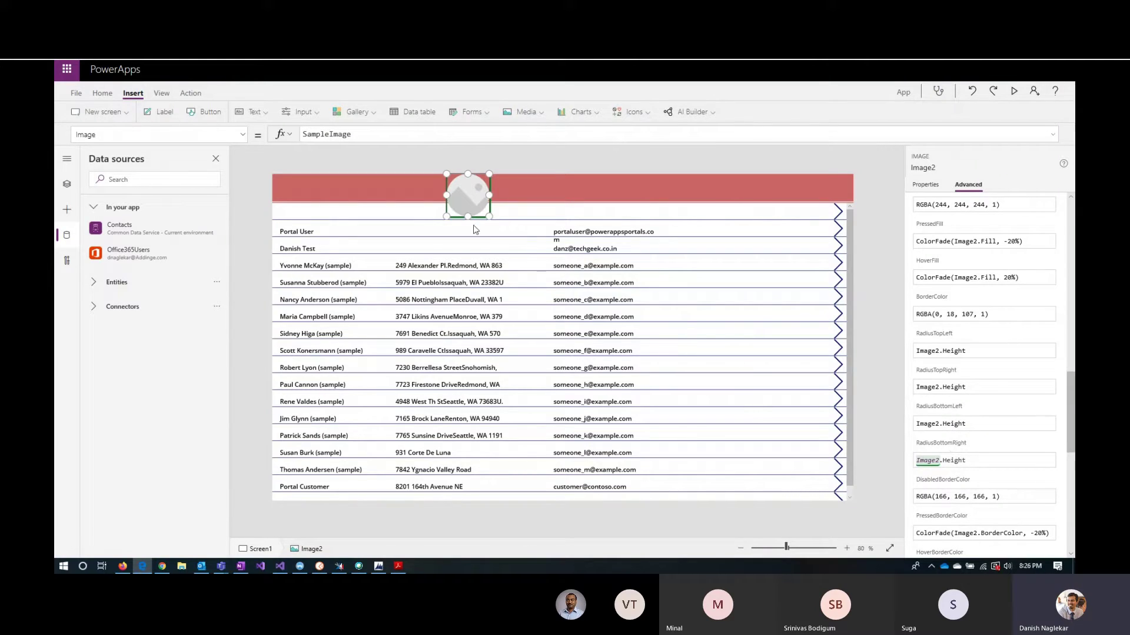
Set the Width property of Image2 to Image2.Height so the width follows the height
mouse_move(489, 219)
mouse_down()
mouse_move(477, 206)
mouse_move(509, 223)
mouse_move(487, 218)
mouse_up()
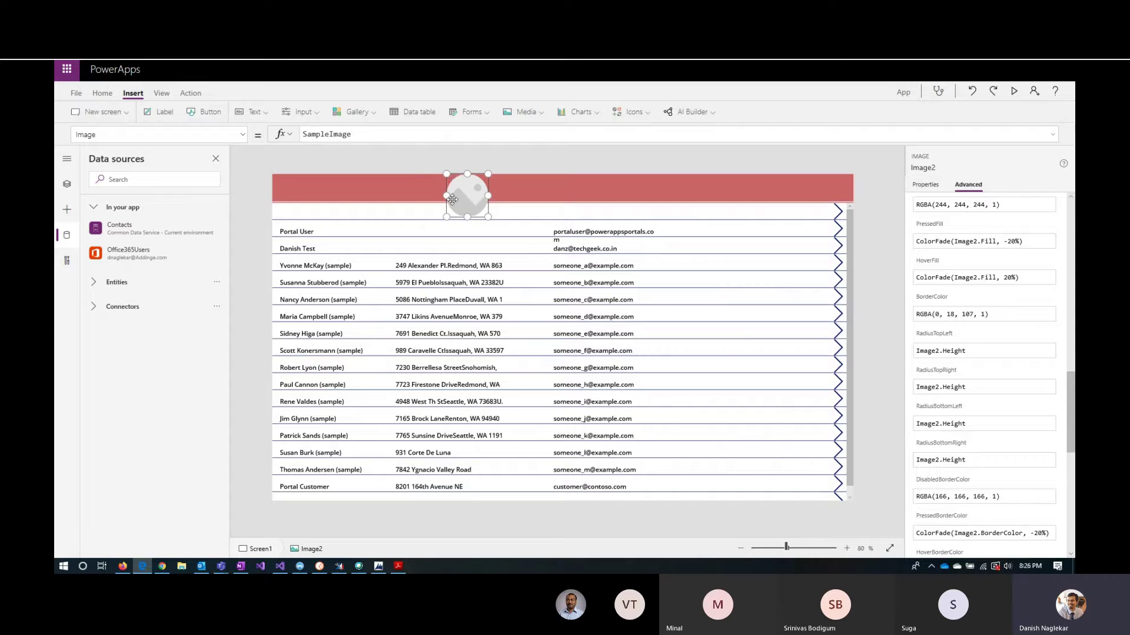
scroll(951, 253, up, 5)
scroll(951, 253, down, 6)
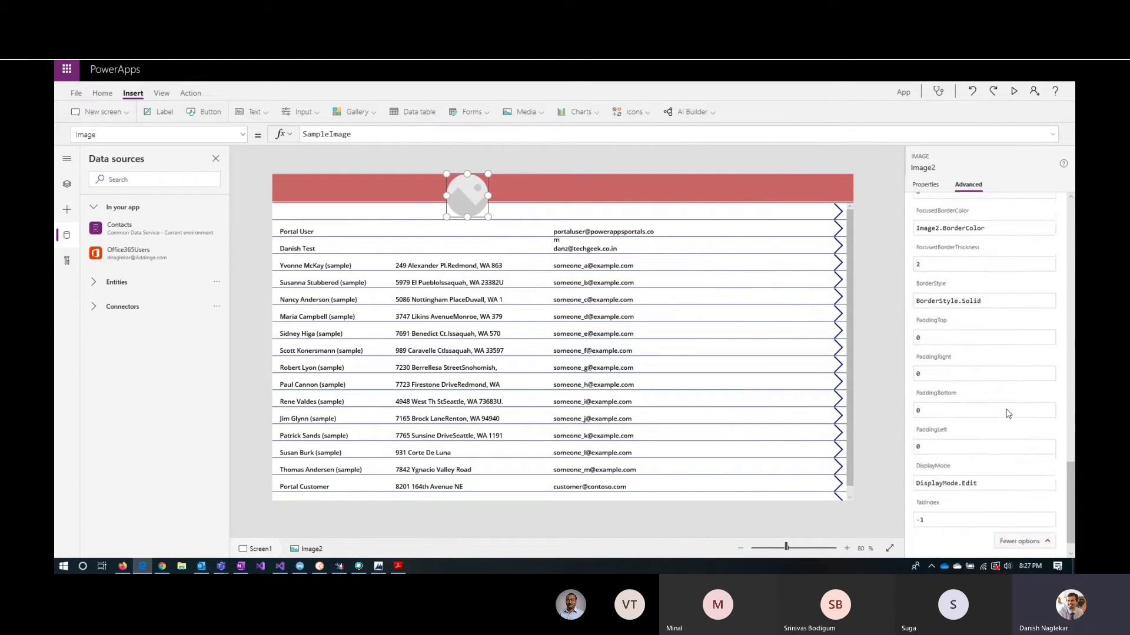
scroll(943, 461, down, 1)
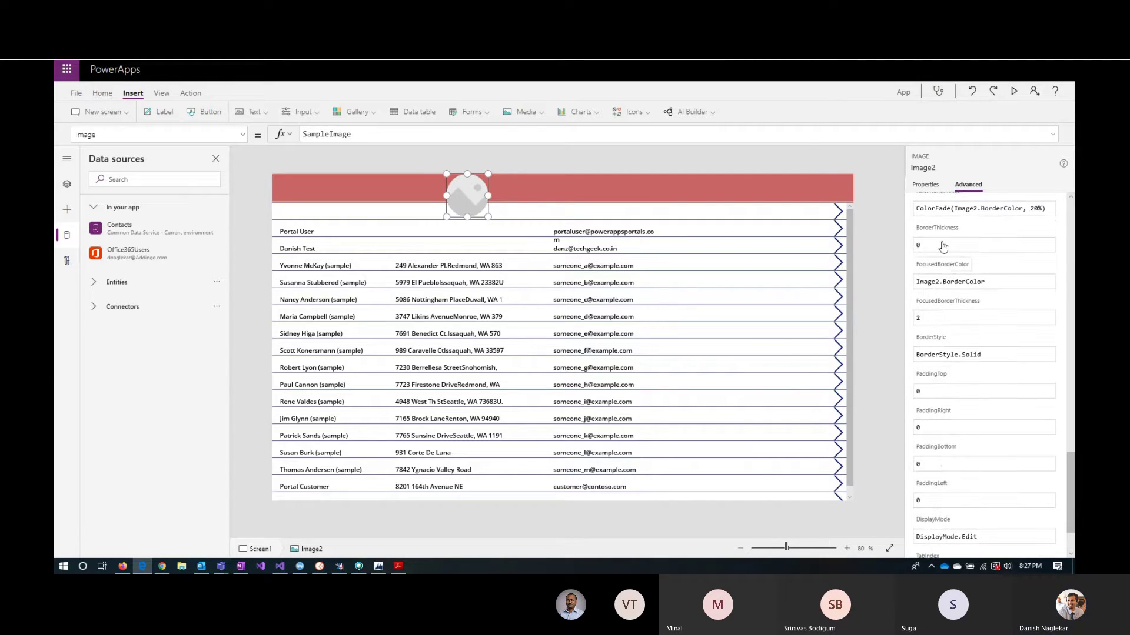
click(240, 135)
drag(243, 260, 241, 319)
click(152, 299)
click(353, 134)
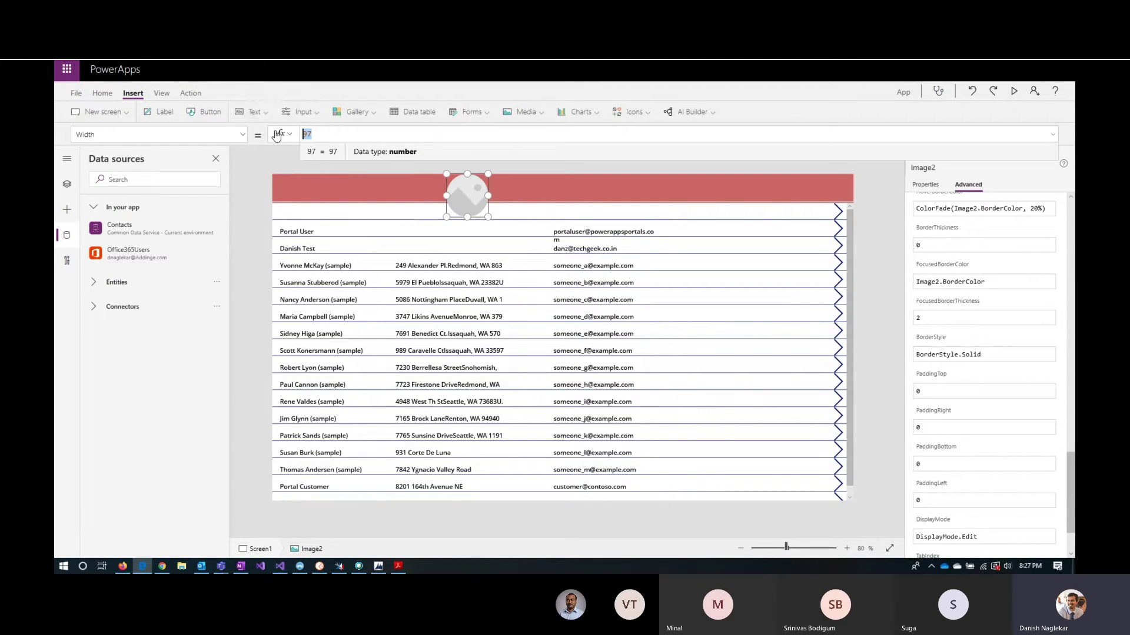
text(Image2)
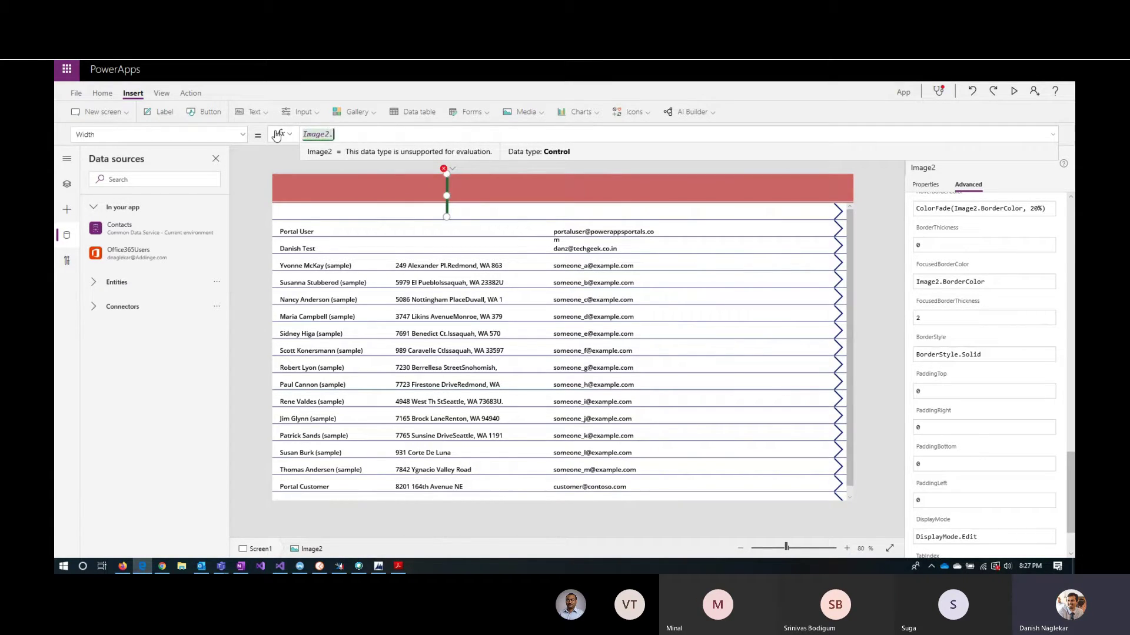
text(.Height)
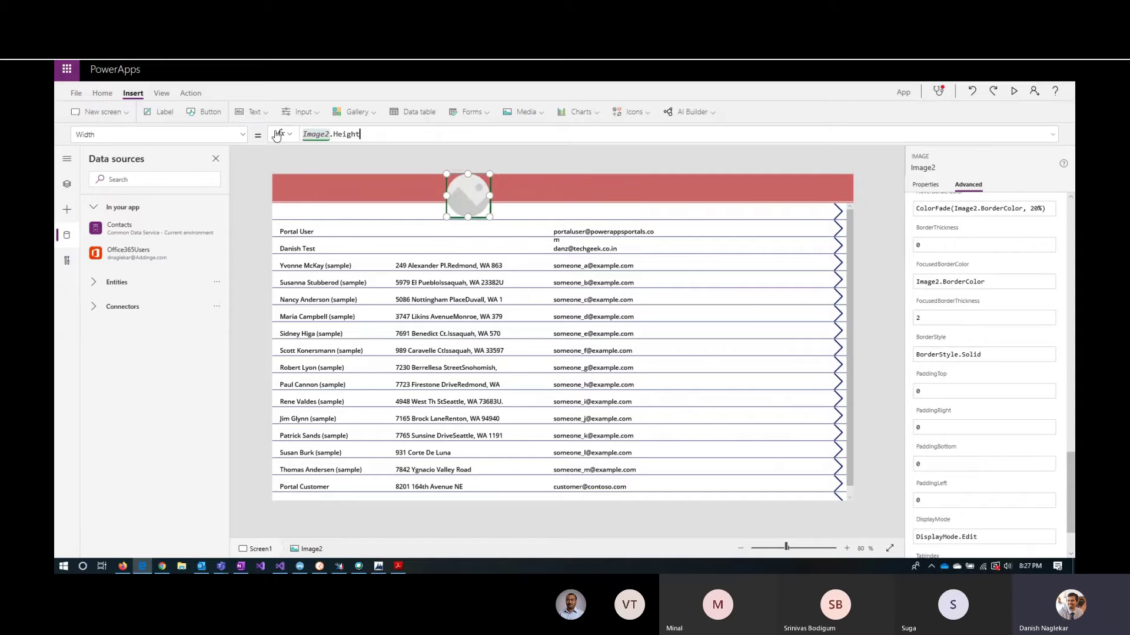
Shrink Image2 to a width of about 62 and move it into the right end of the header band
drag(489, 216, 501, 230)
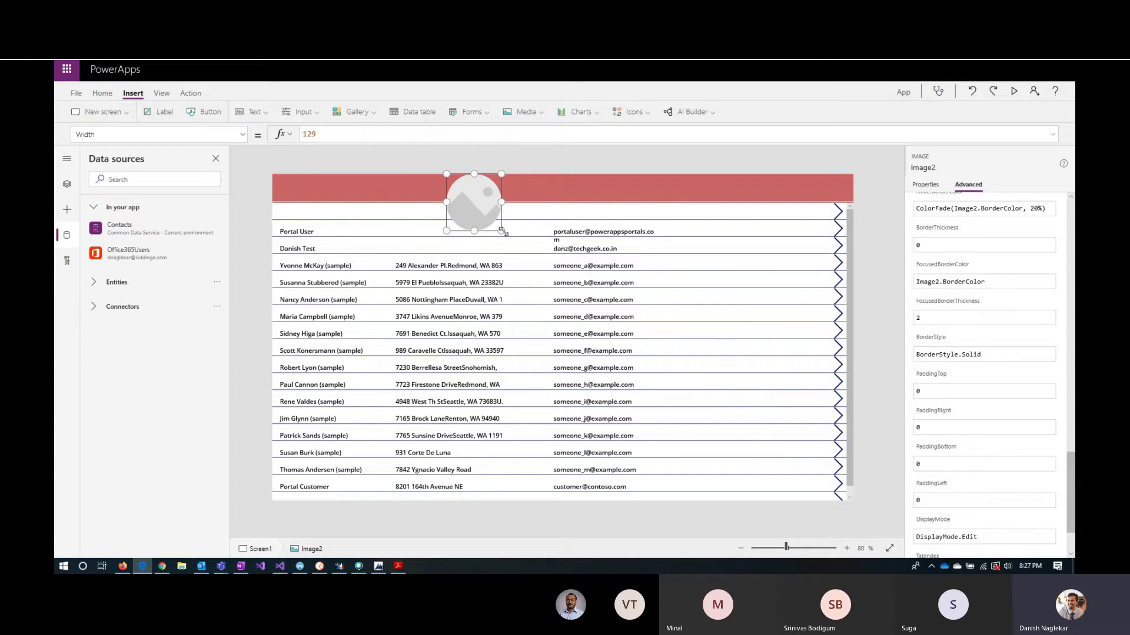
key(ctrl+z)
drag(488, 216, 833, 187)
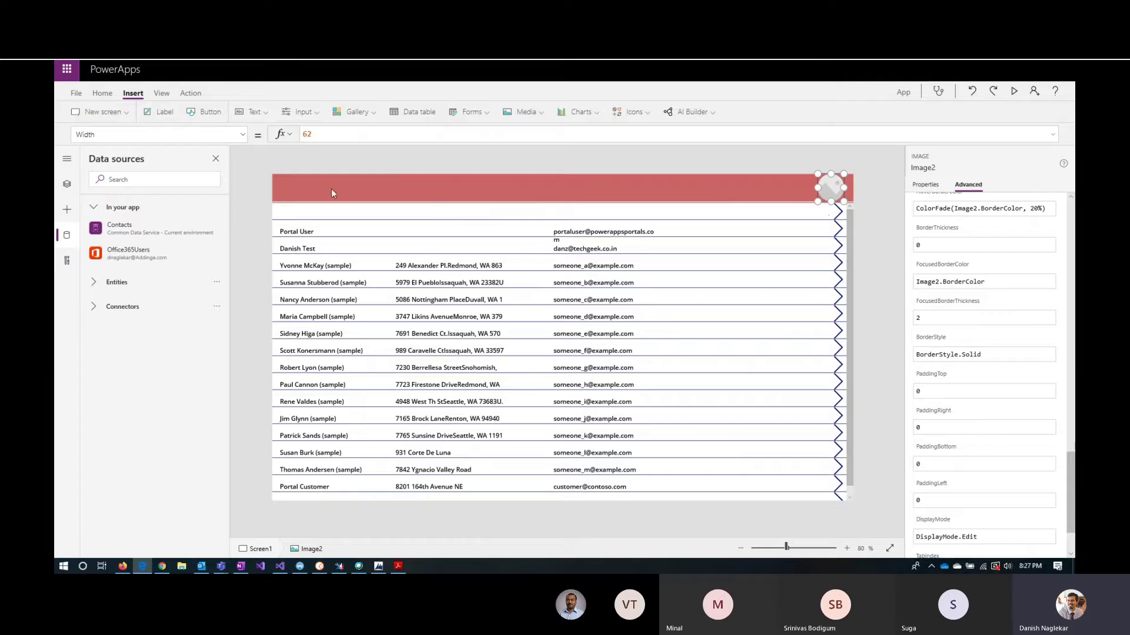
Replace the Image property formula of Image2 with a call to the Office365Users.UserPhotoV2 function
click(243, 134)
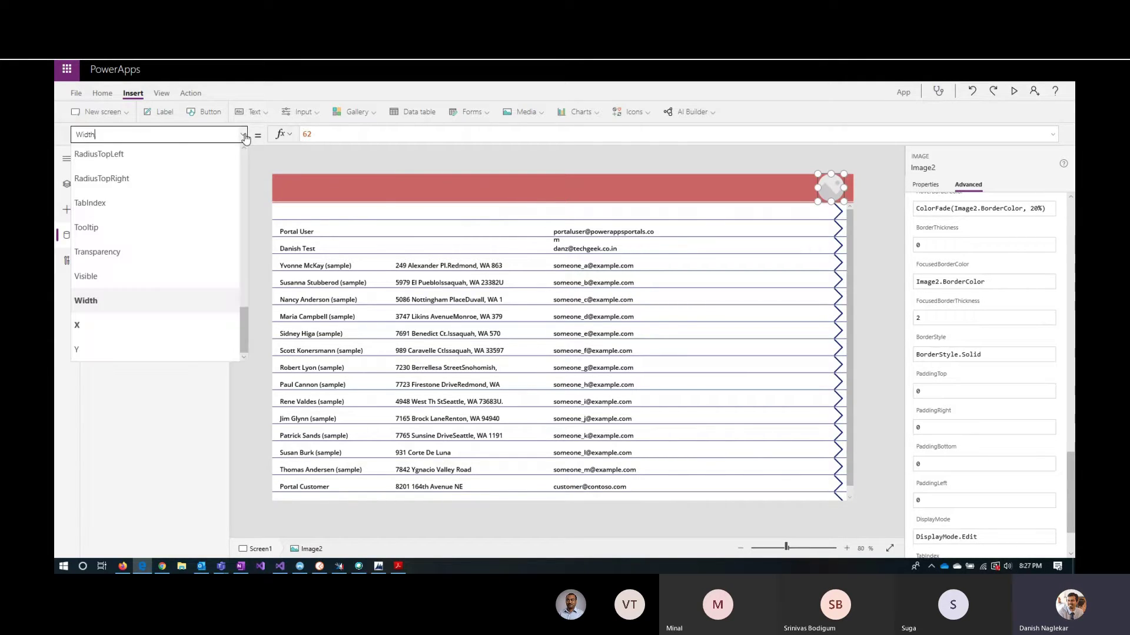
click(246, 290)
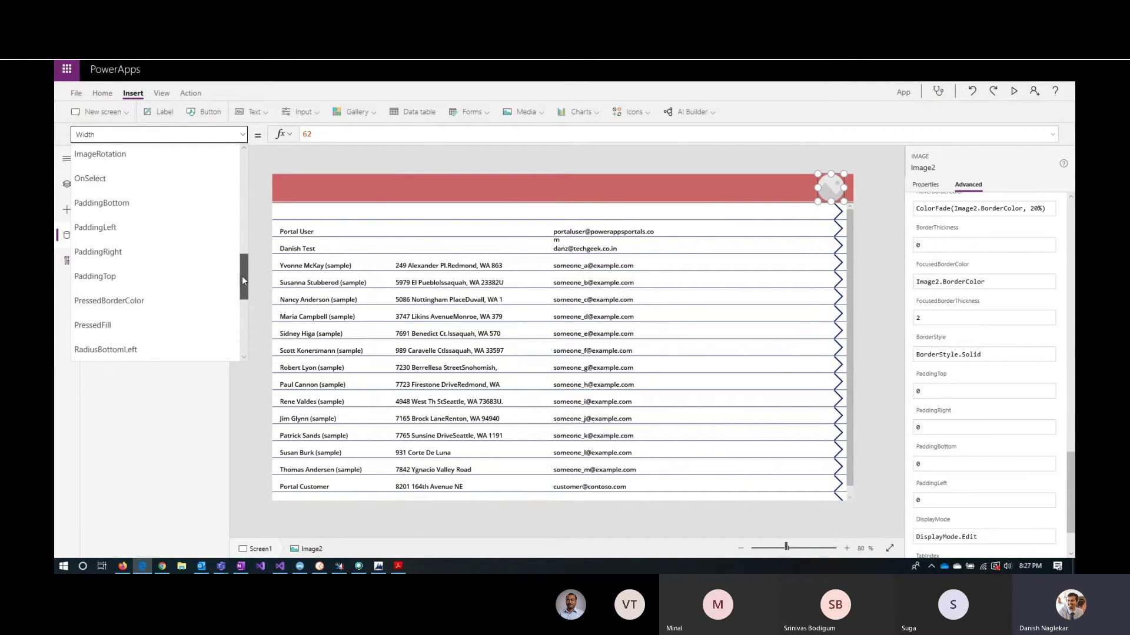
scroll(245, 290, up, 3)
click(104, 250)
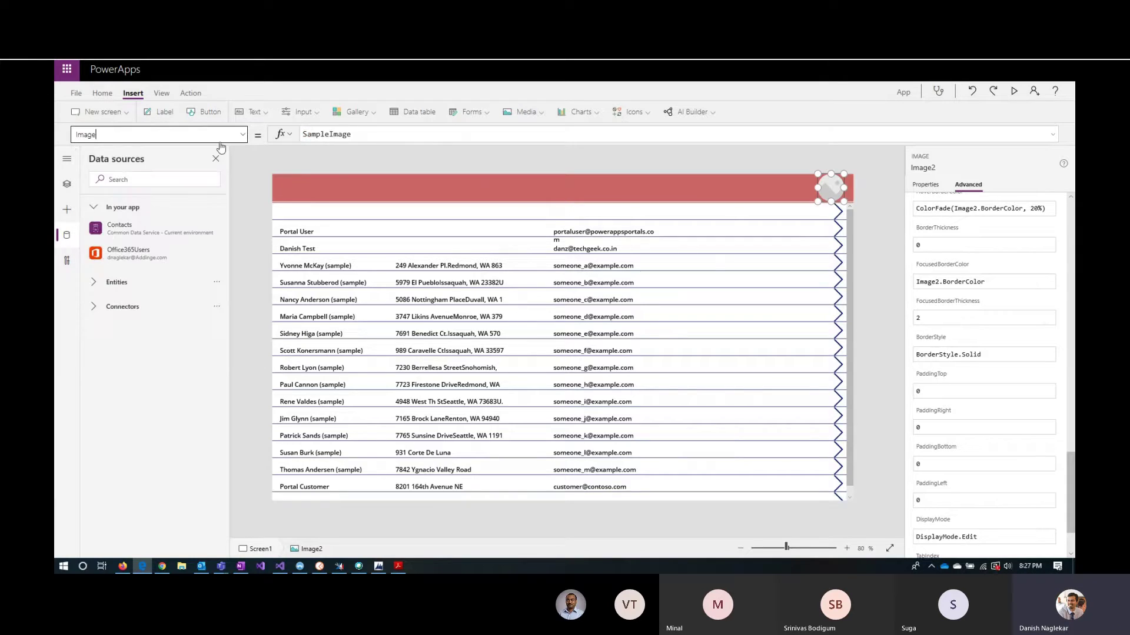
click(312, 134)
double_click(312, 134)
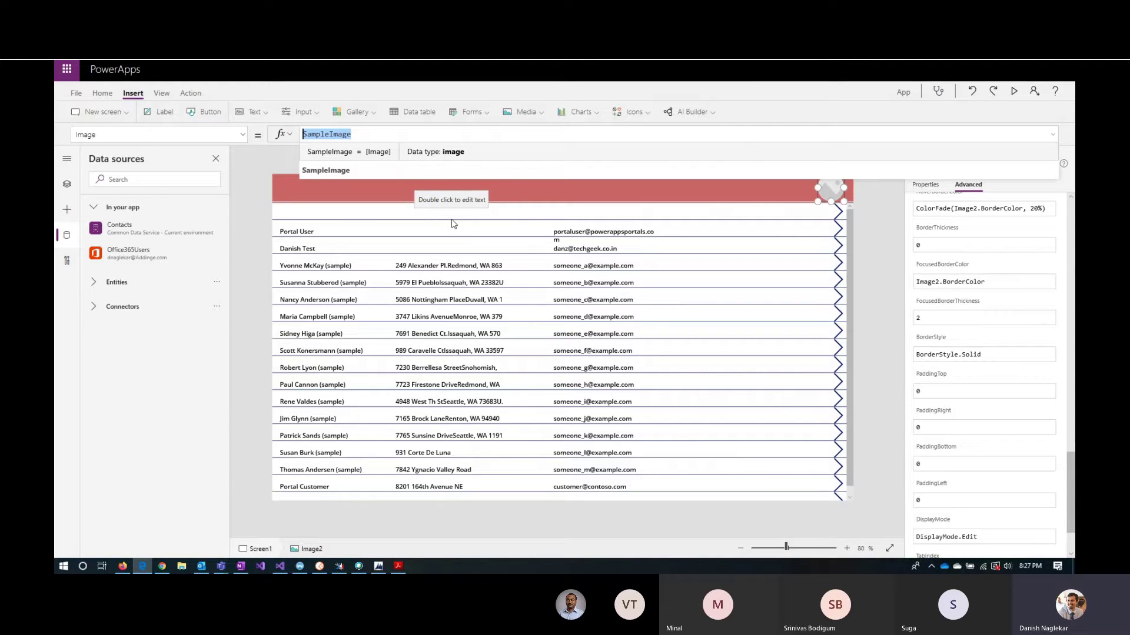
mouse_move(150, 255)
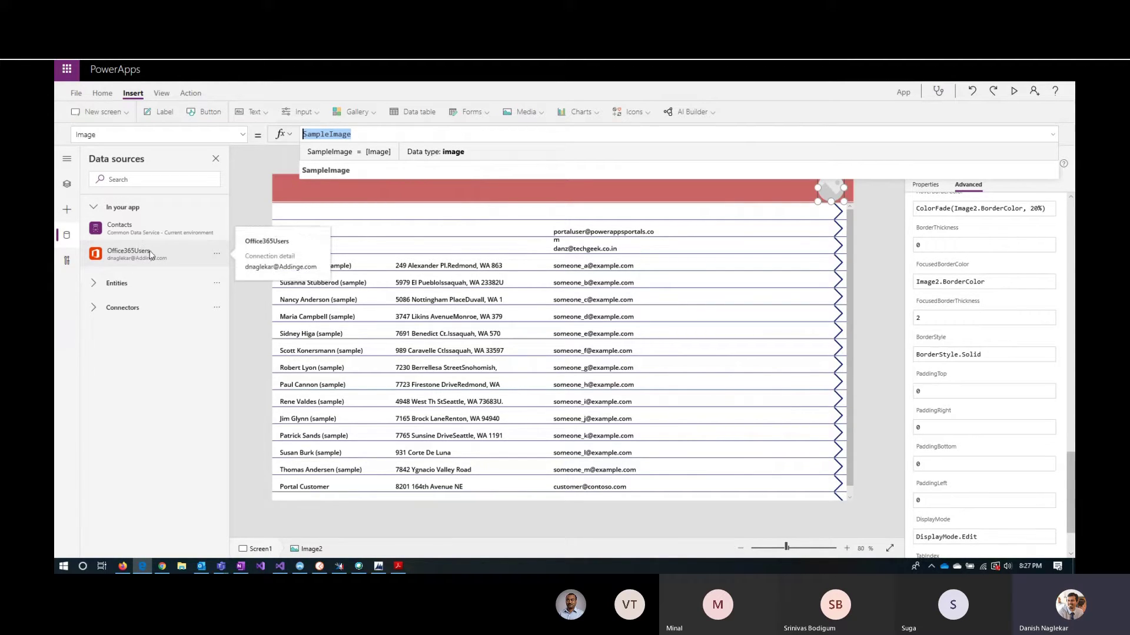
text(Office)
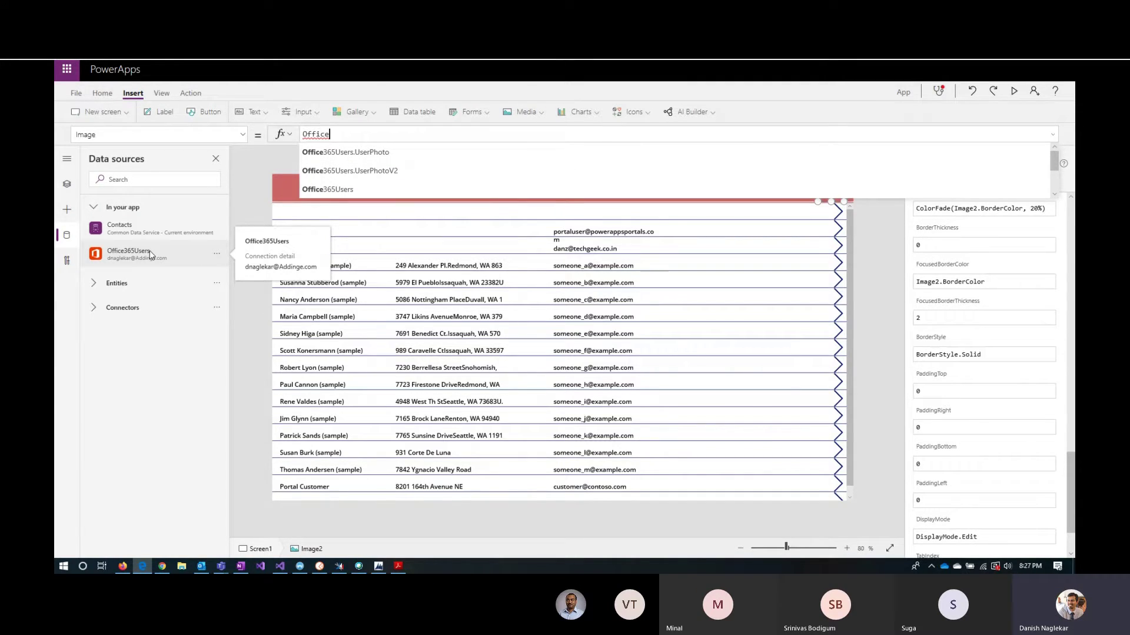
key(Down)
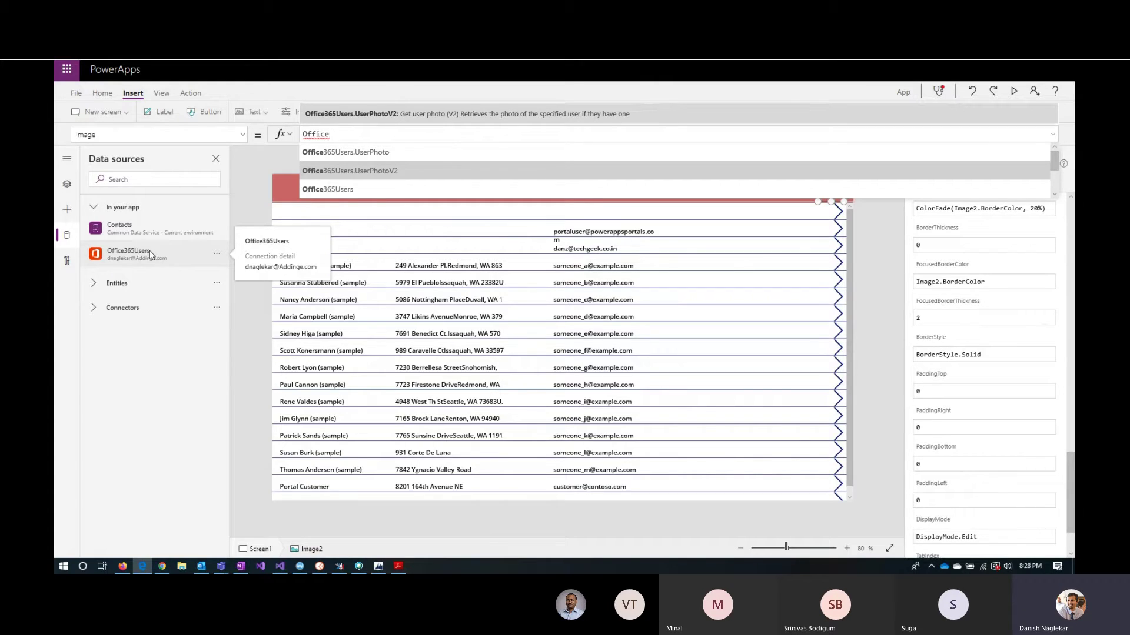
click(385, 172)
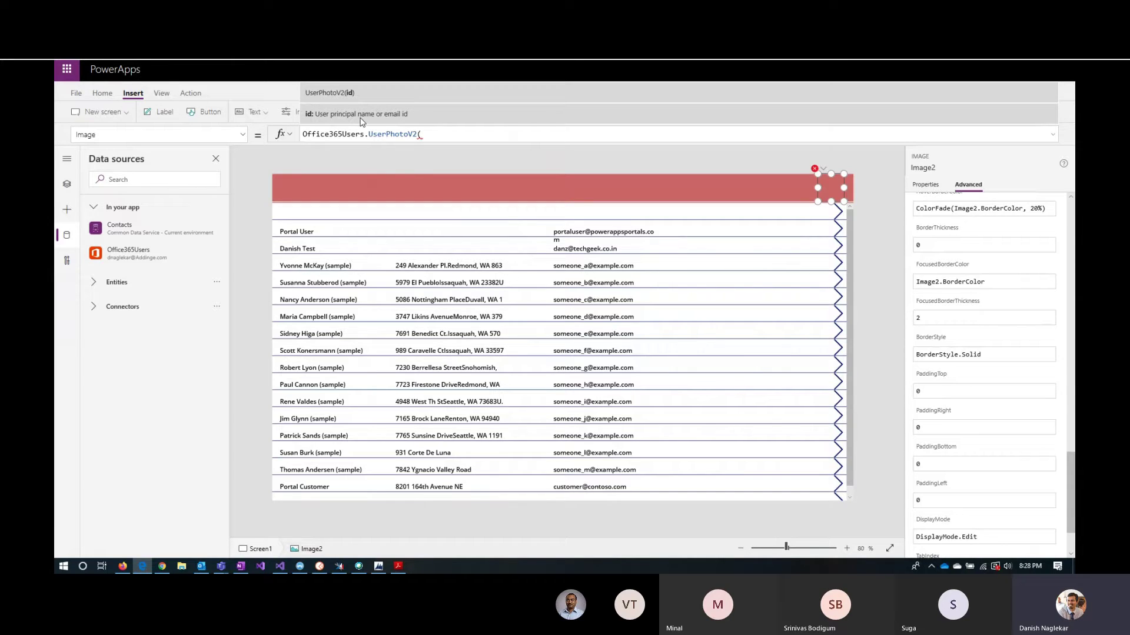
Complete Image2's Image formula by passing User().Email as the id, giving Office365Users.UserPhotoV2(User().Email)
text(er()
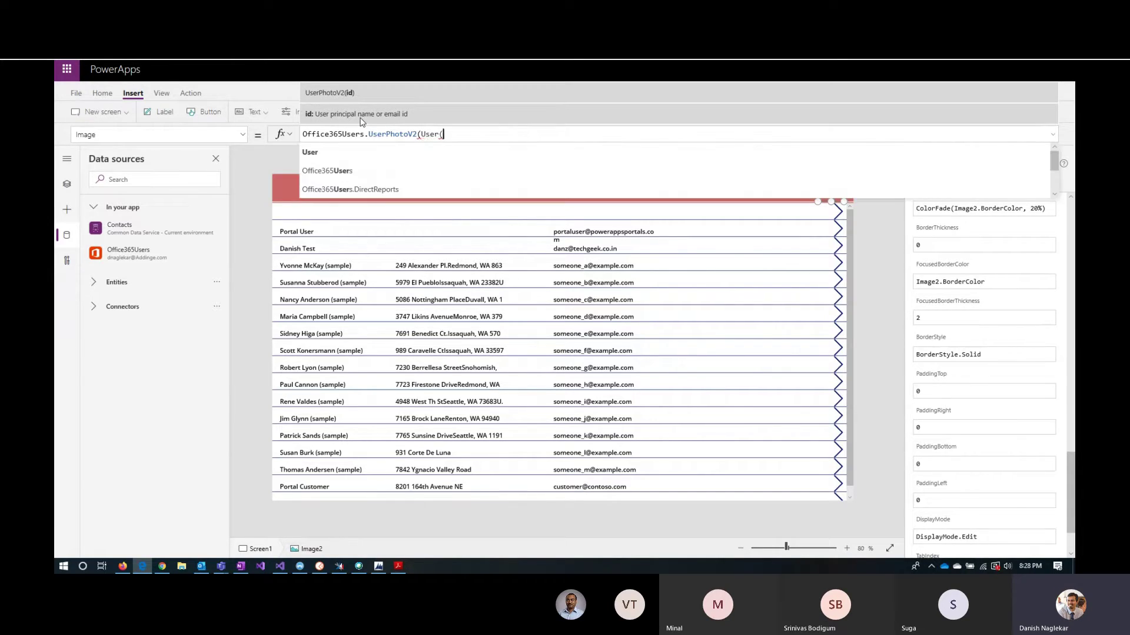
text().)
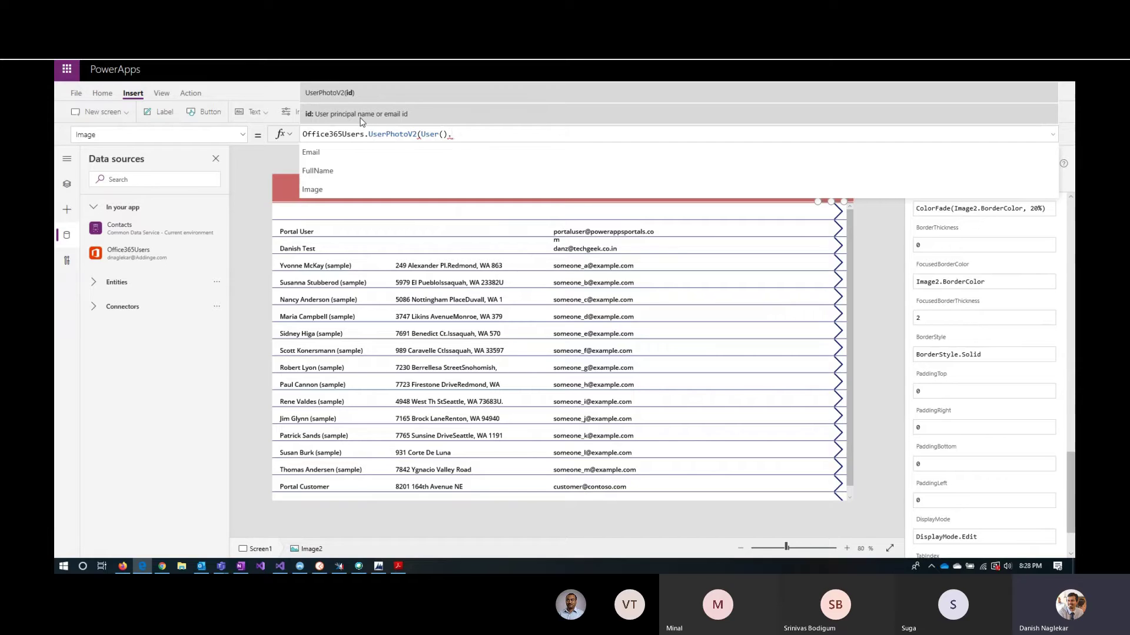
key(Down)
key(Down)
key(Down)
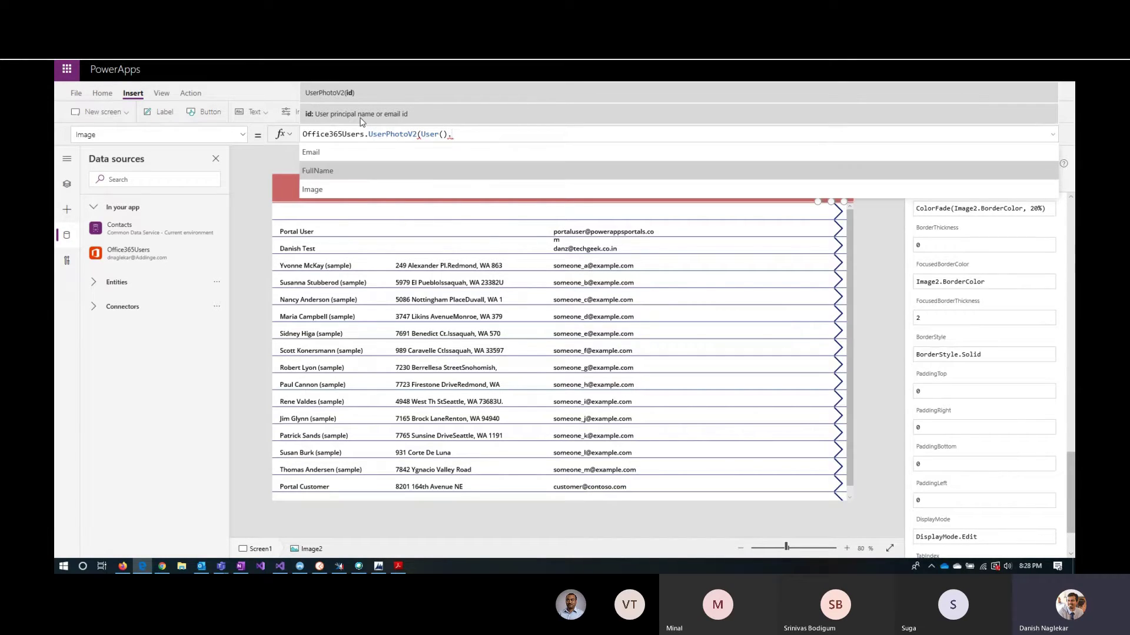
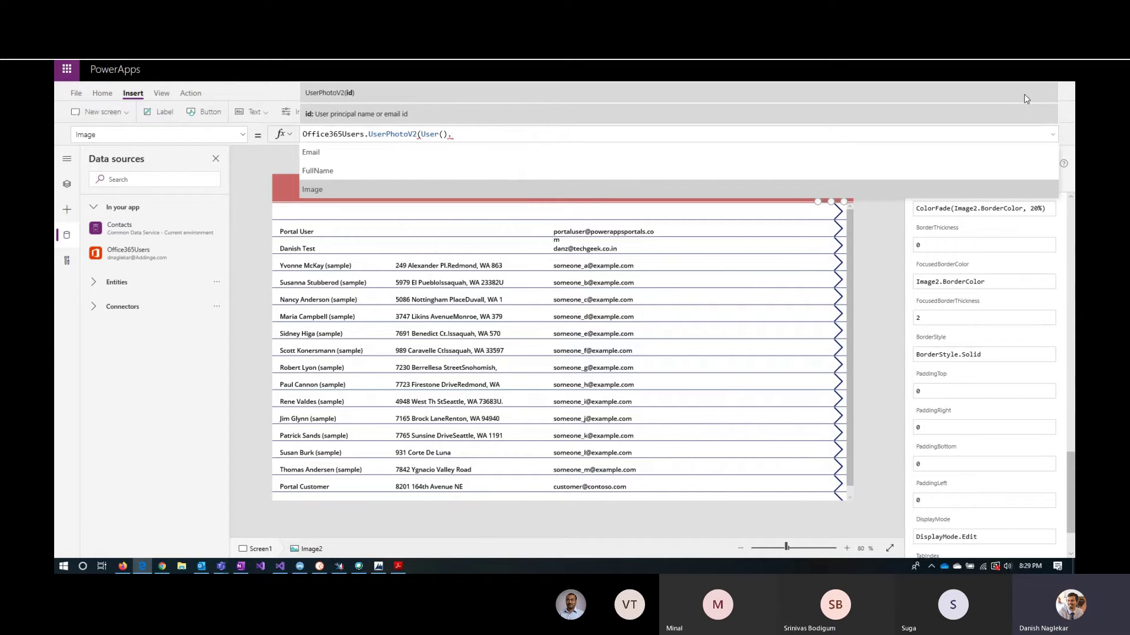
text(Email)
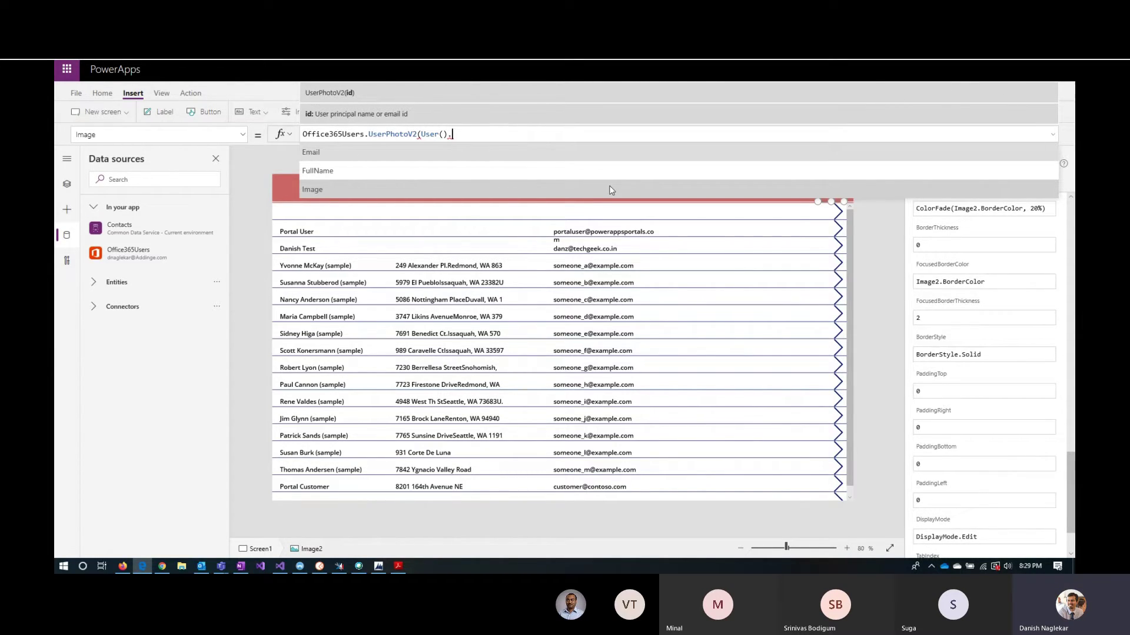
text())
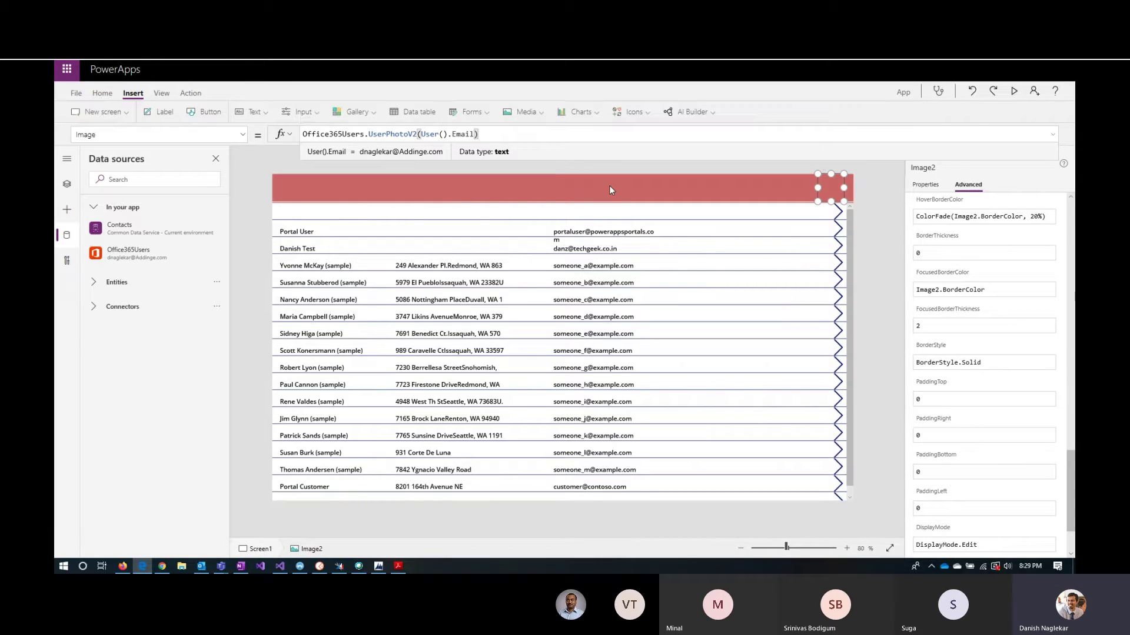
click(877, 213)
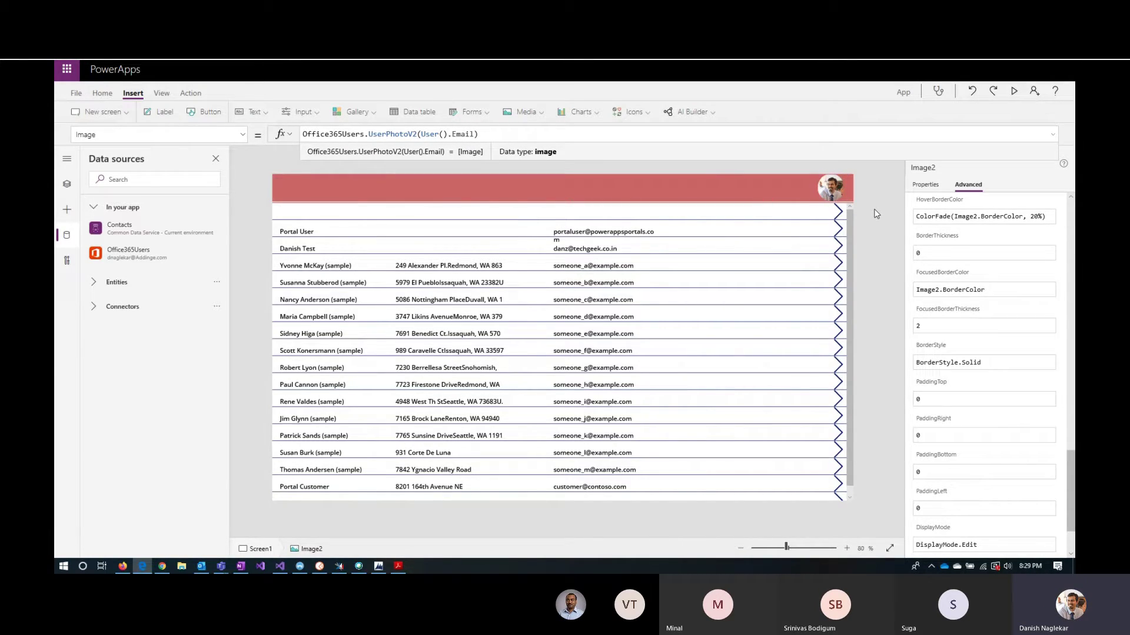
Shrink the user photo slightly and center it vertically within the header band near its right end
click(831, 196)
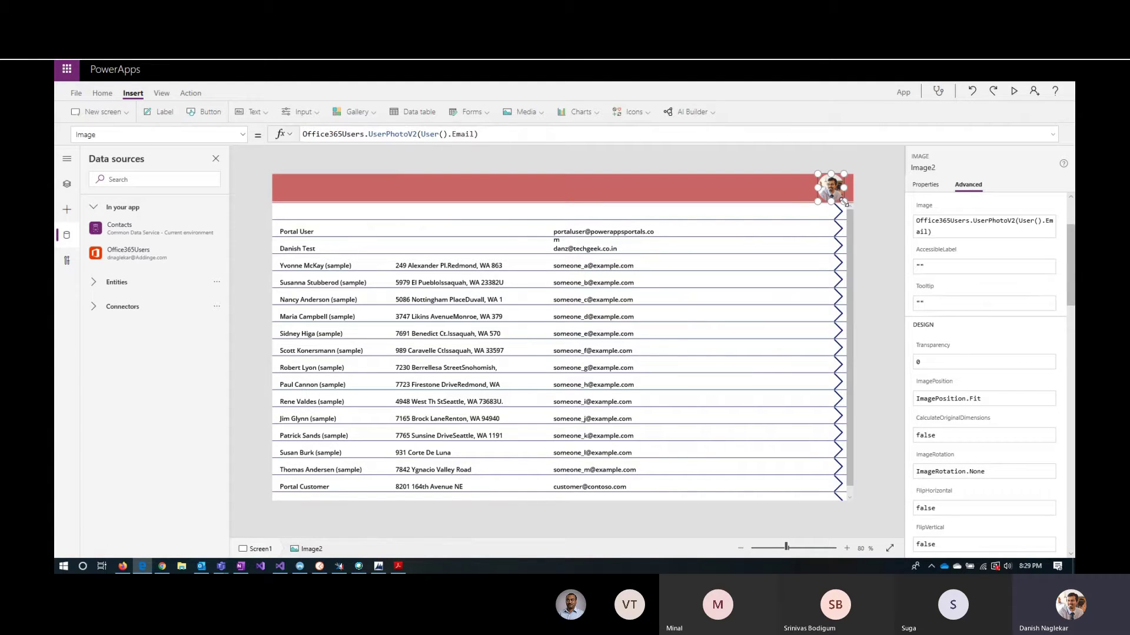
drag(845, 203, 838, 189)
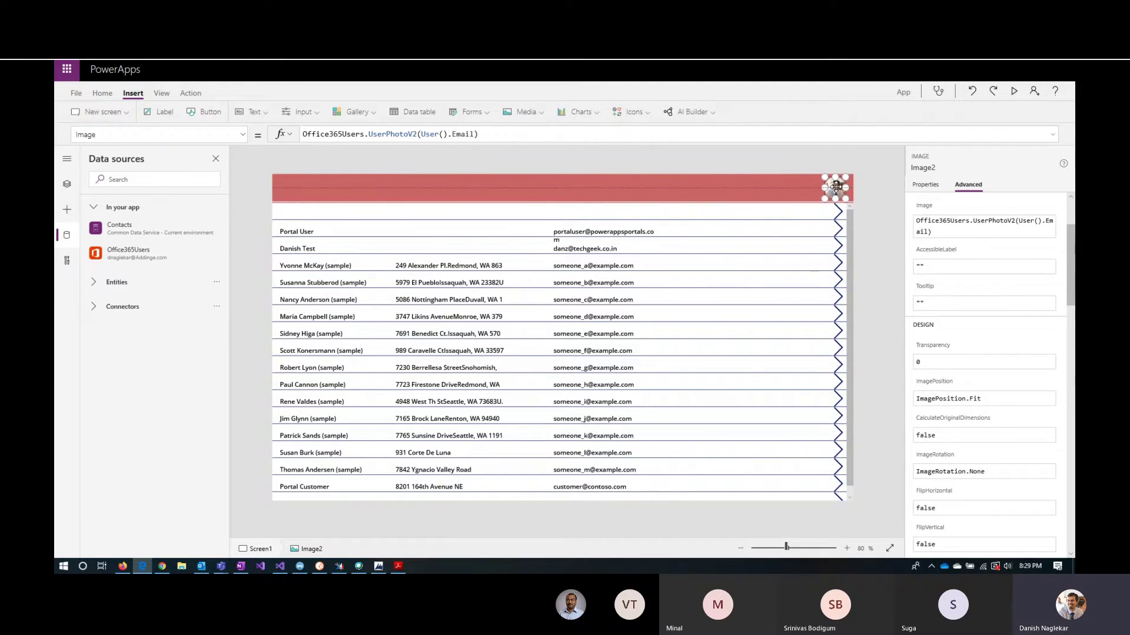
click(887, 240)
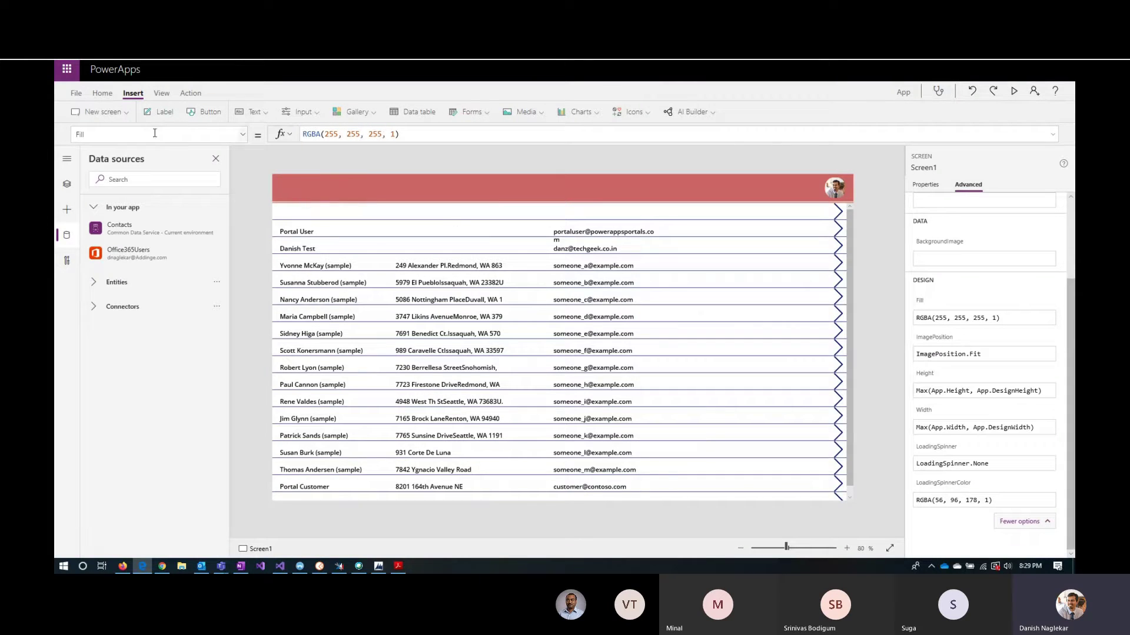
Add a label about 285 by 35 at the left end of the header band, with font size 18 and Semibold weight
click(171, 115)
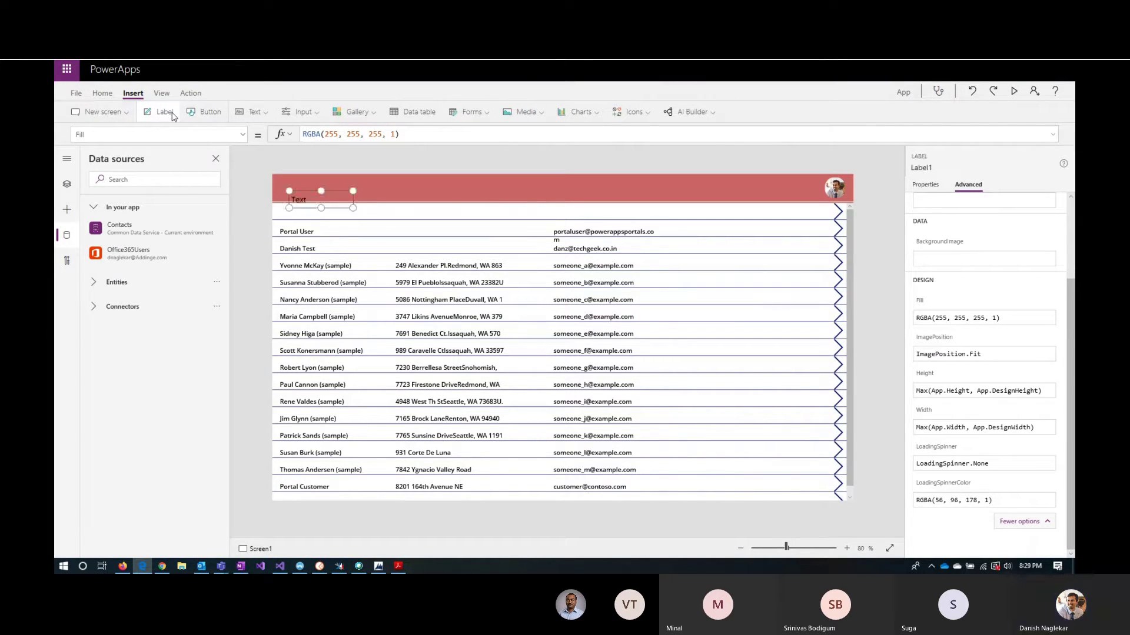
drag(300, 199, 400, 194)
click(934, 187)
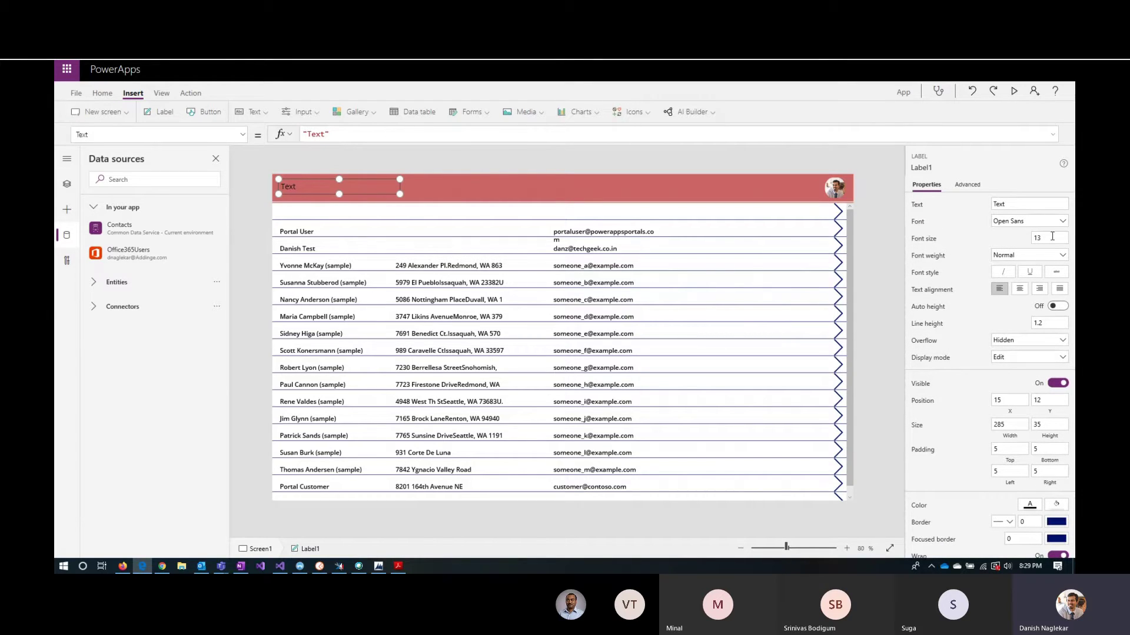
click(1047, 238)
click(1045, 260)
click(1032, 257)
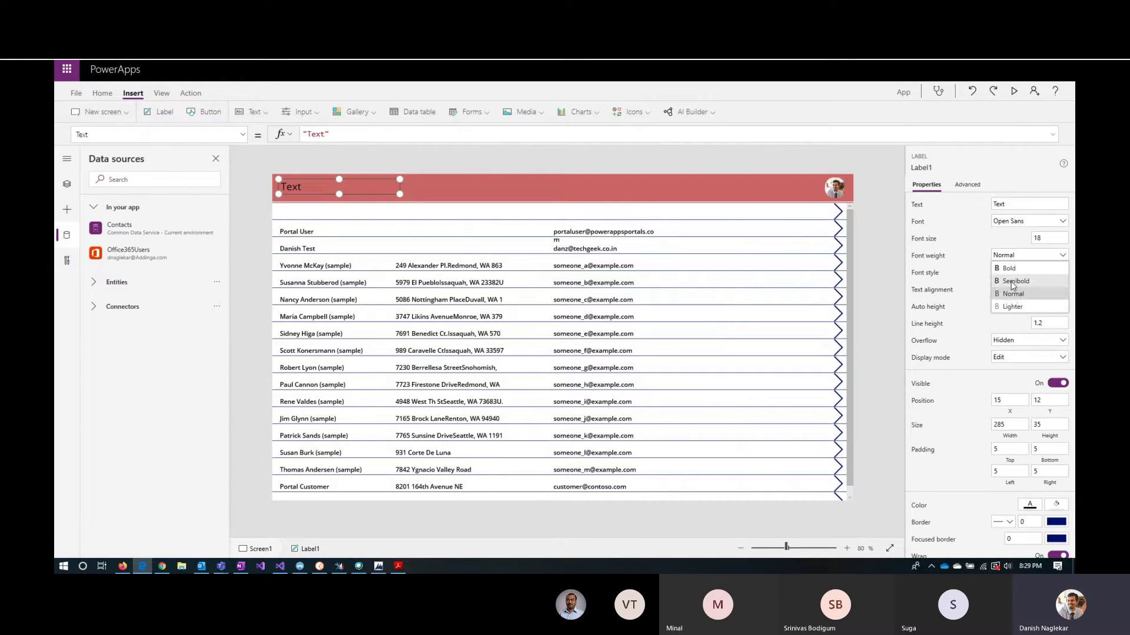
click(1012, 282)
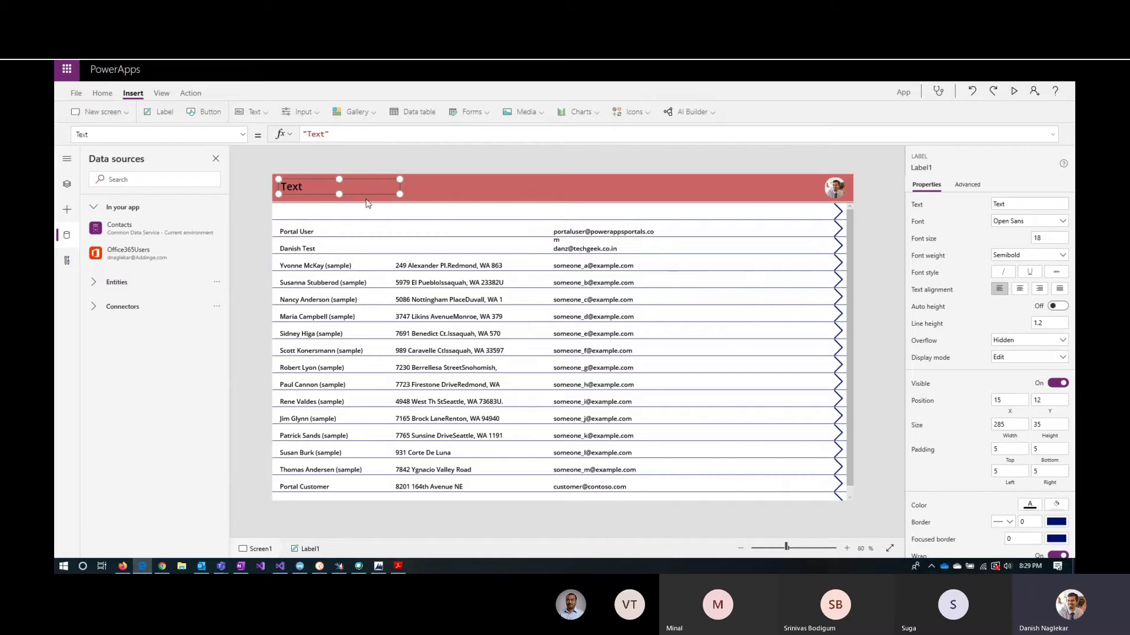
Increase the header label's height to about 46, set its text to Contact Information App, and widen it to fit on one line
drag(339, 194, 339, 198)
click(1012, 204)
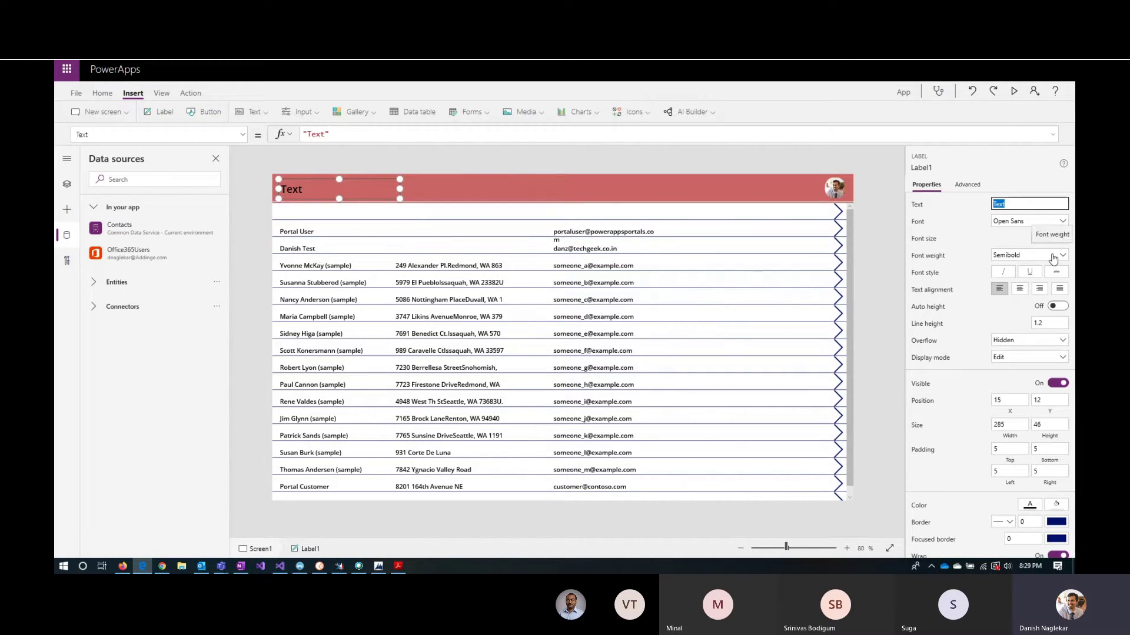
text(Contact Information App)
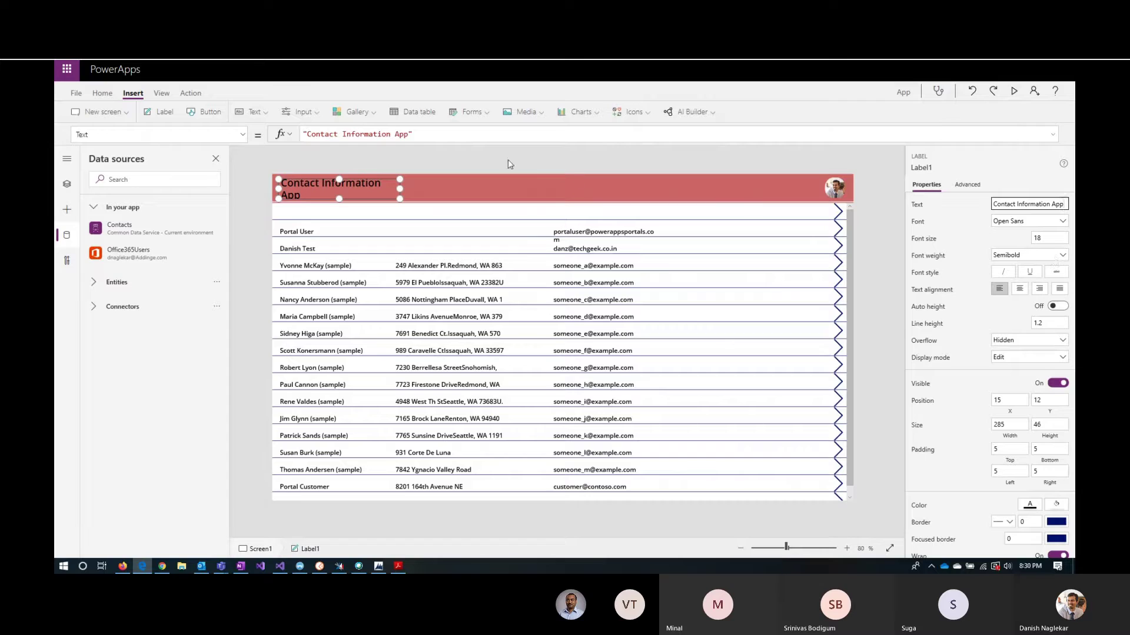
drag(396, 189, 431, 190)
click(587, 164)
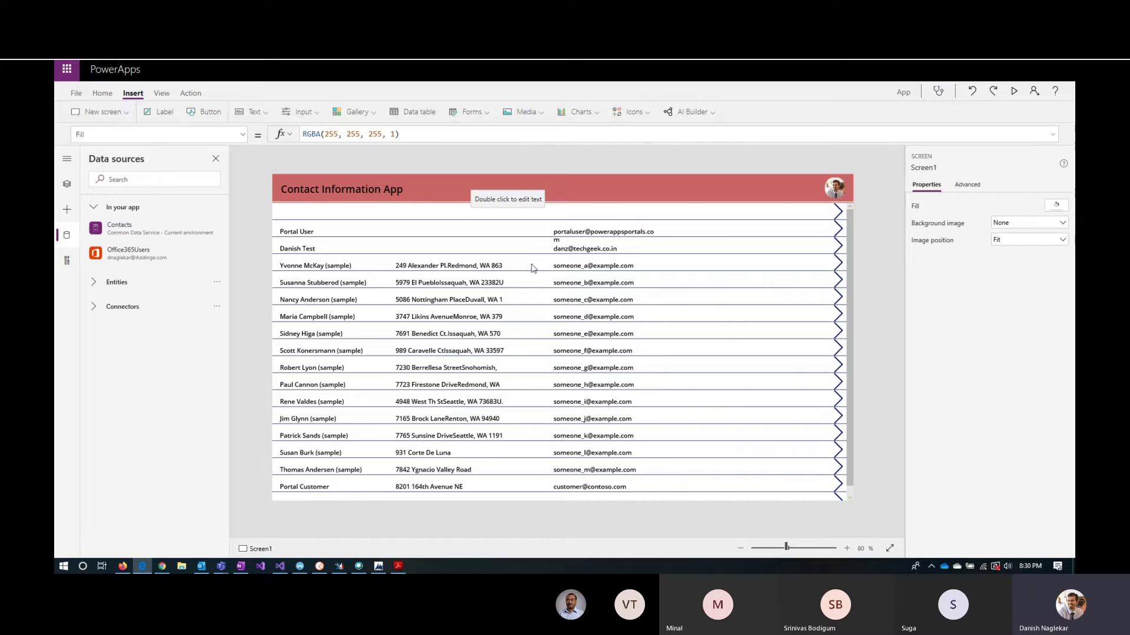
Shrink the gallery's NextArrow3 icon to about 39 by 39 and place it at the right edge of the row
click(838, 251)
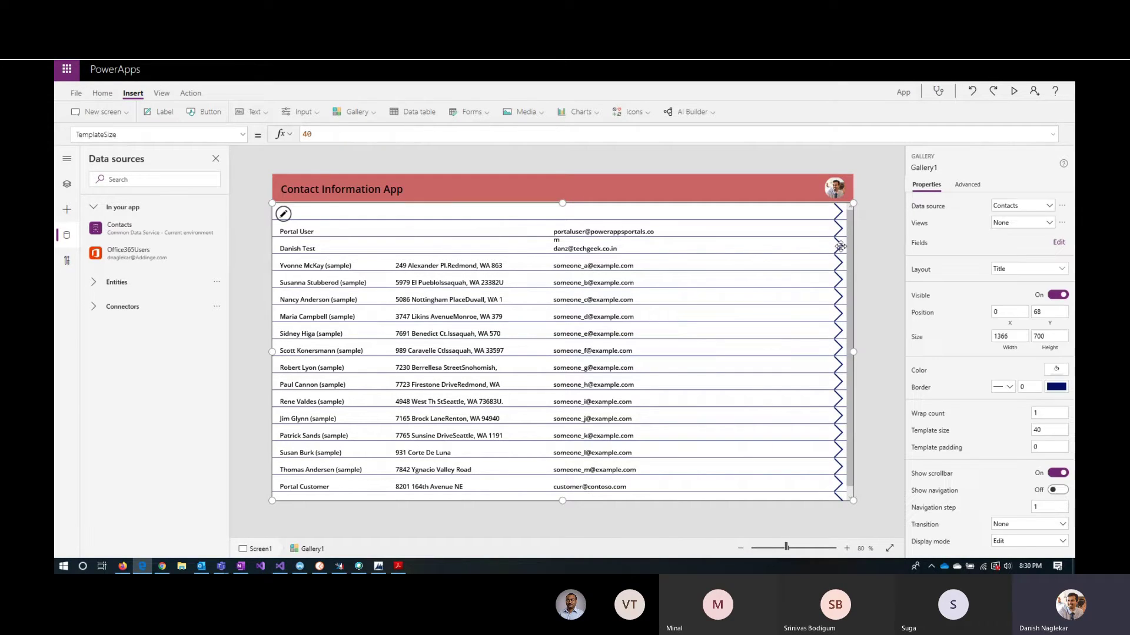
click(66, 184)
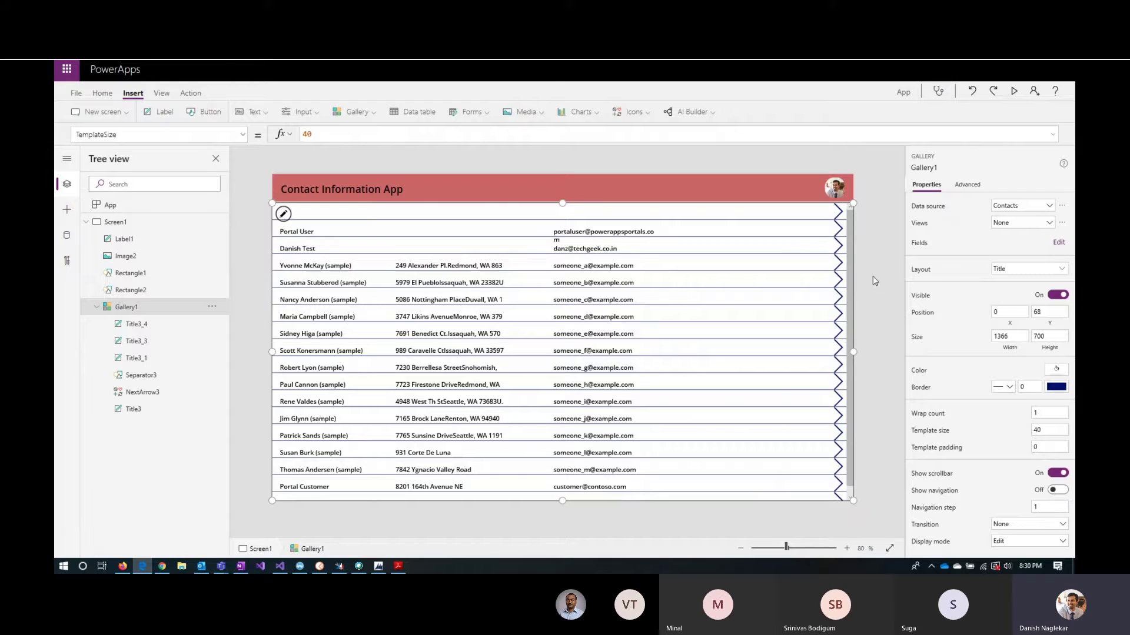
click(838, 210)
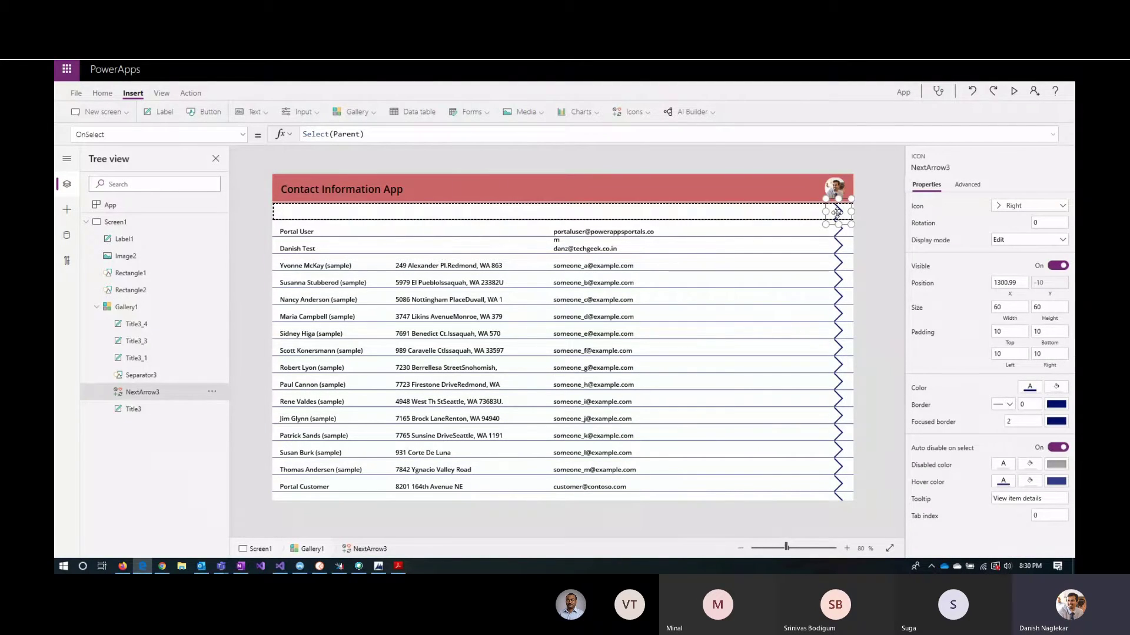
click(838, 265)
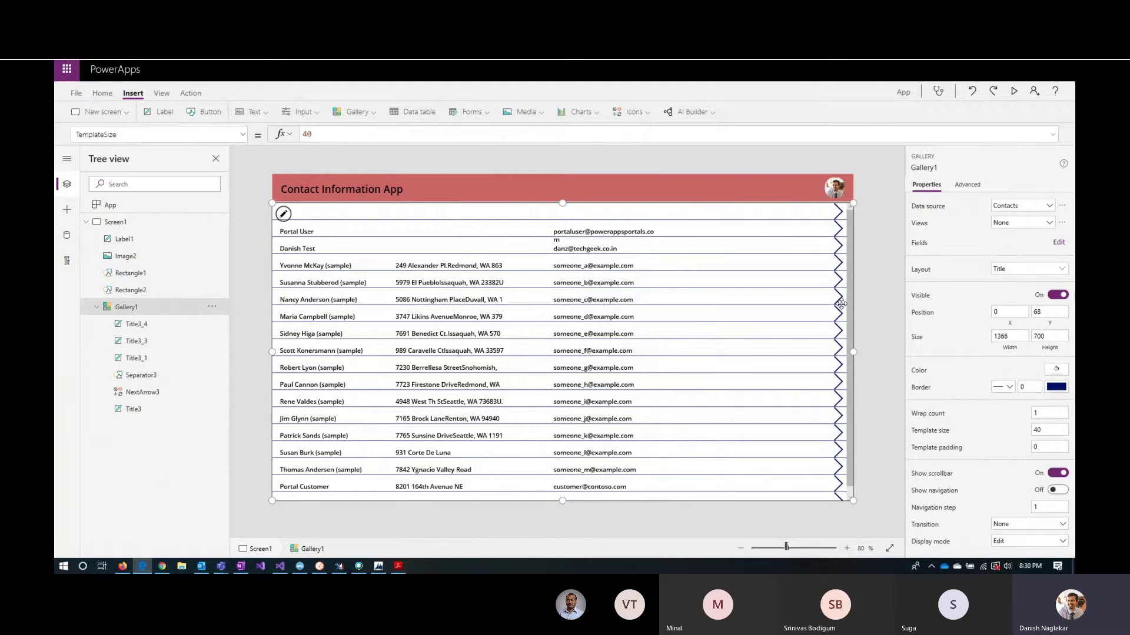
click(838, 211)
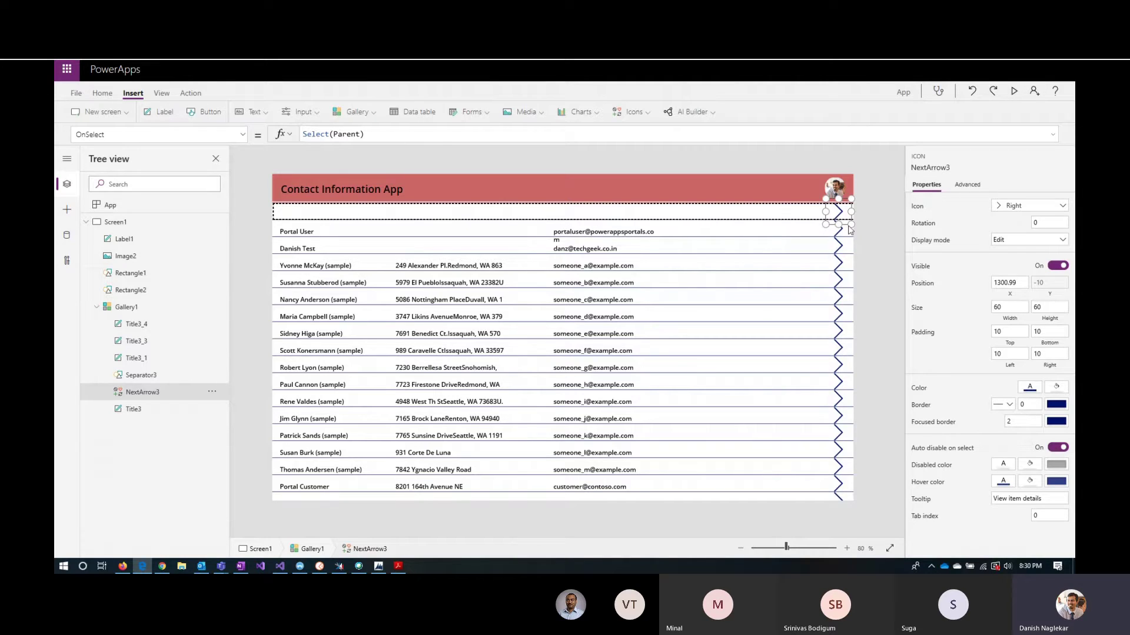
drag(849, 224, 844, 213)
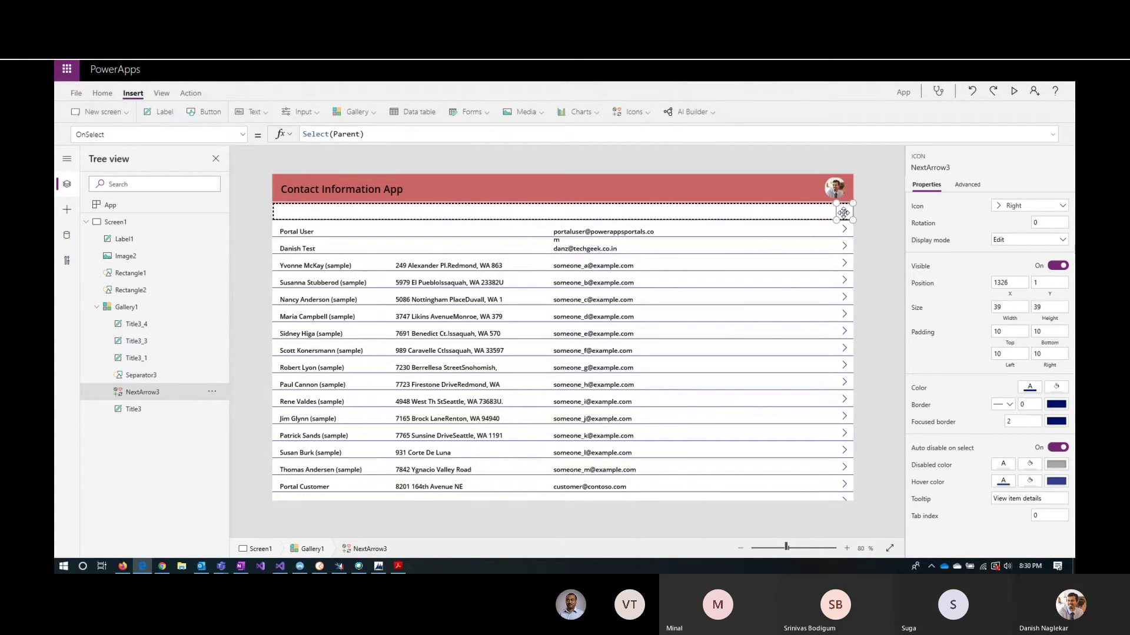
click(884, 272)
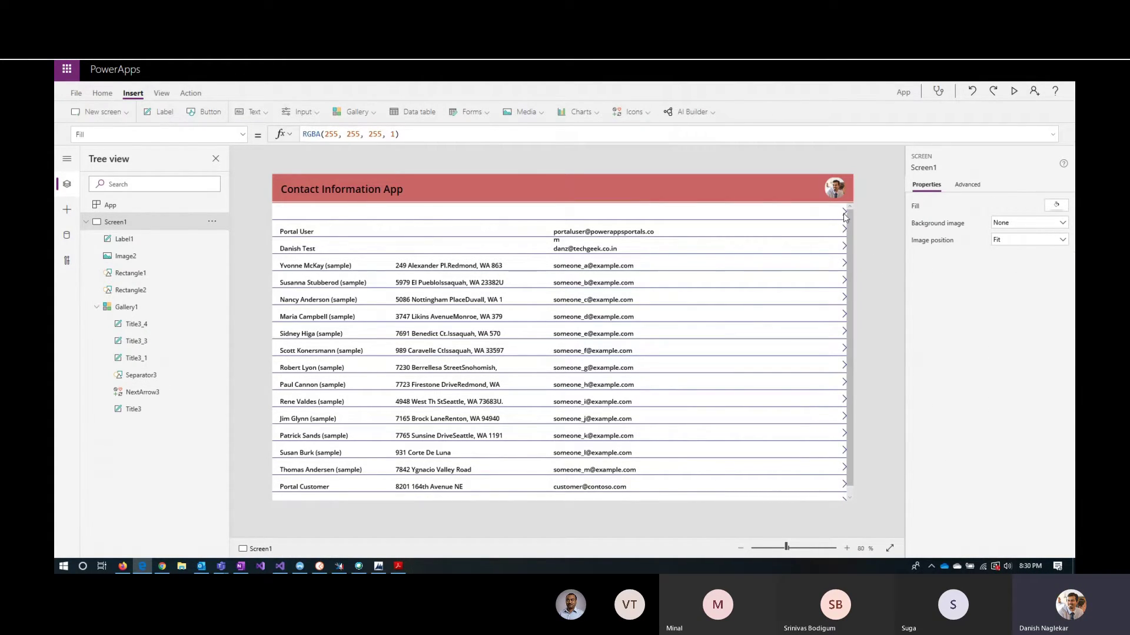
Move the NextArrow3 icon left to about X 1306, Y 0 so it clears the gallery's scrollbar
drag(845, 216, 835, 212)
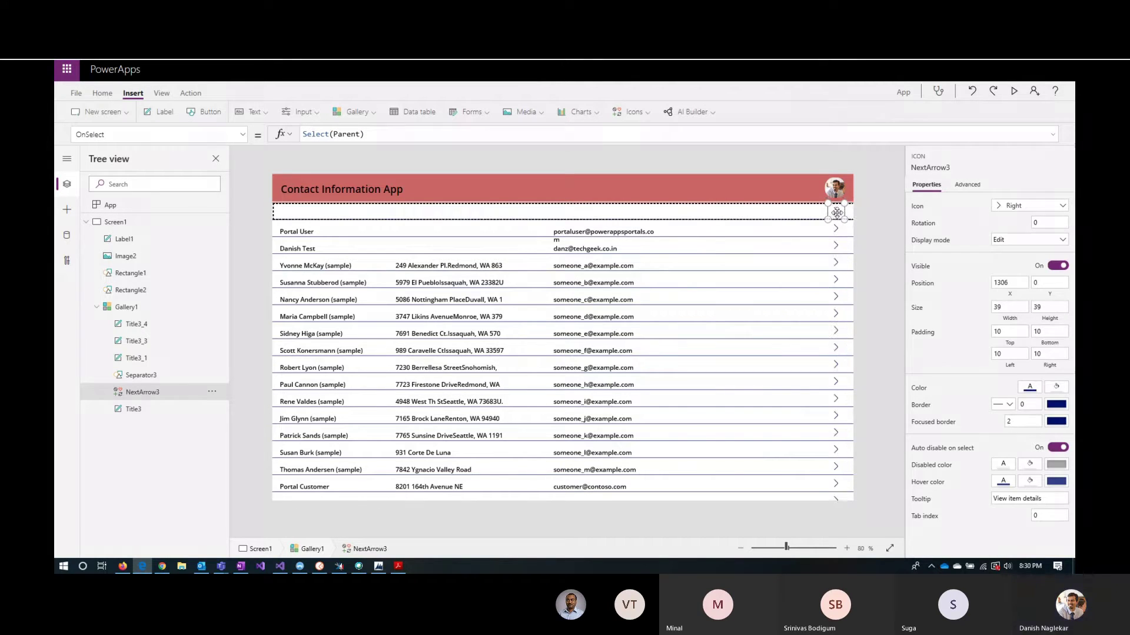
click(875, 230)
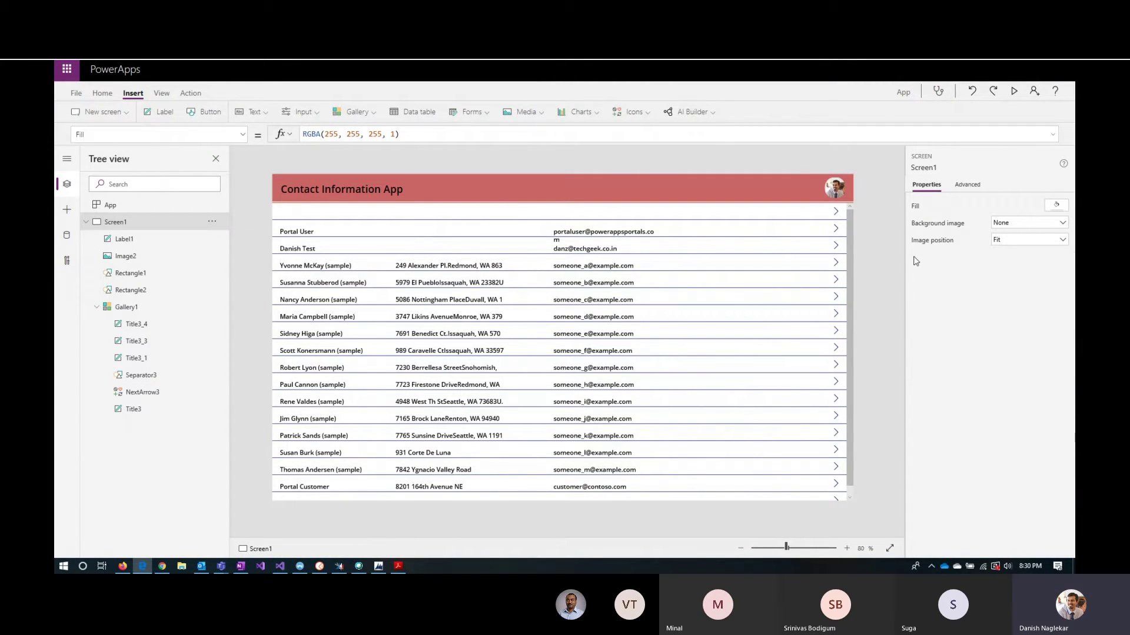
click(838, 212)
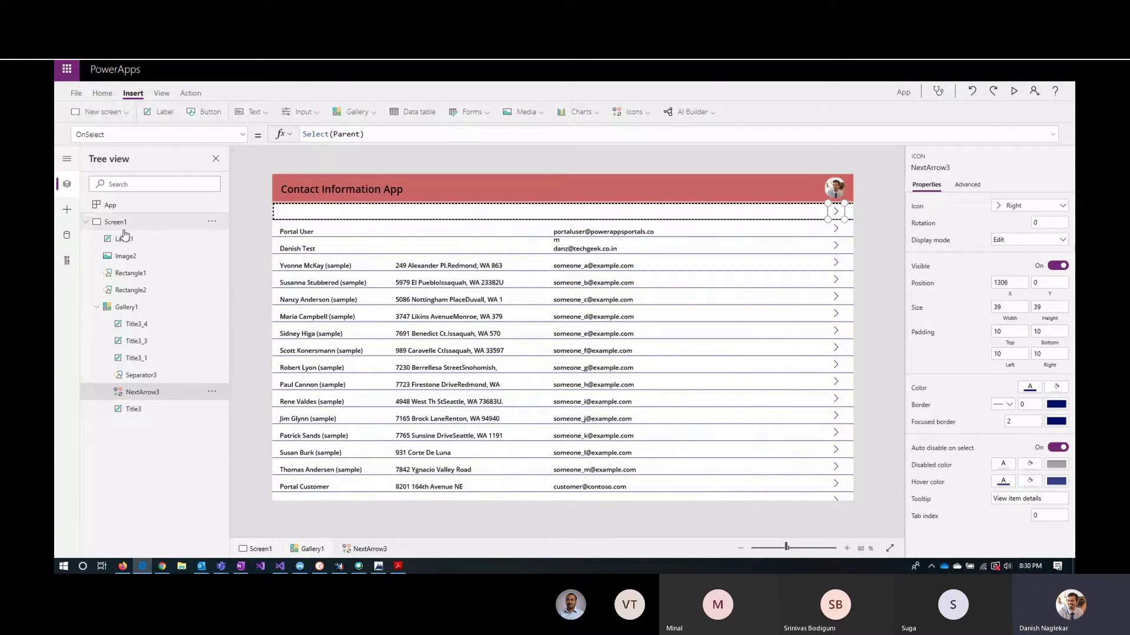
Add a blank screen and copy the header's title label, user photo and two rectangles from Screen1
click(116, 116)
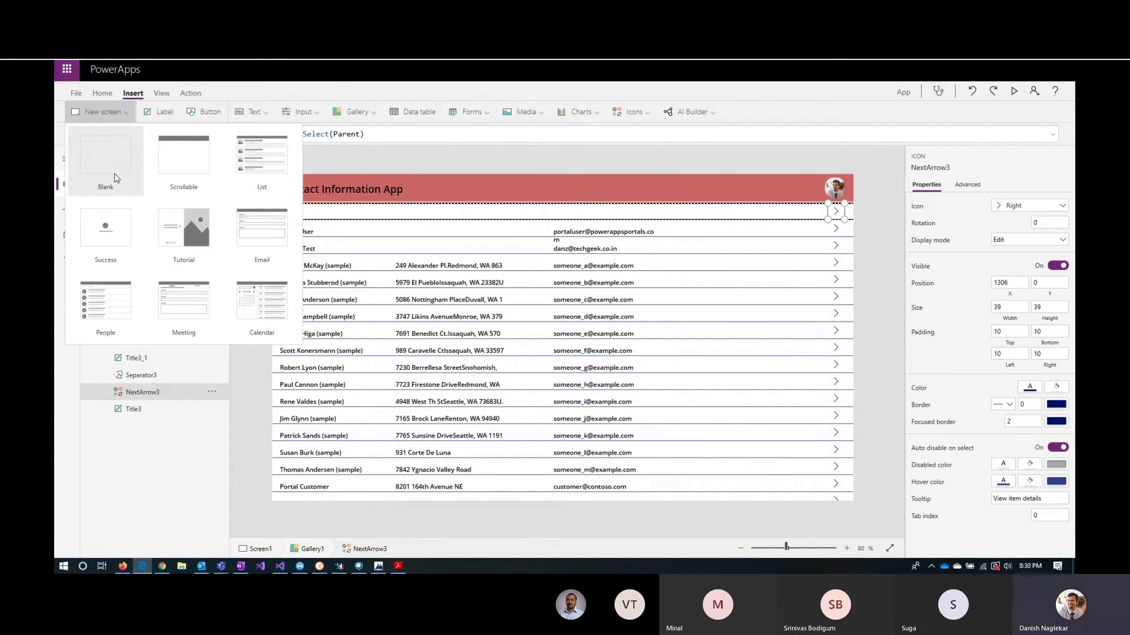
click(105, 159)
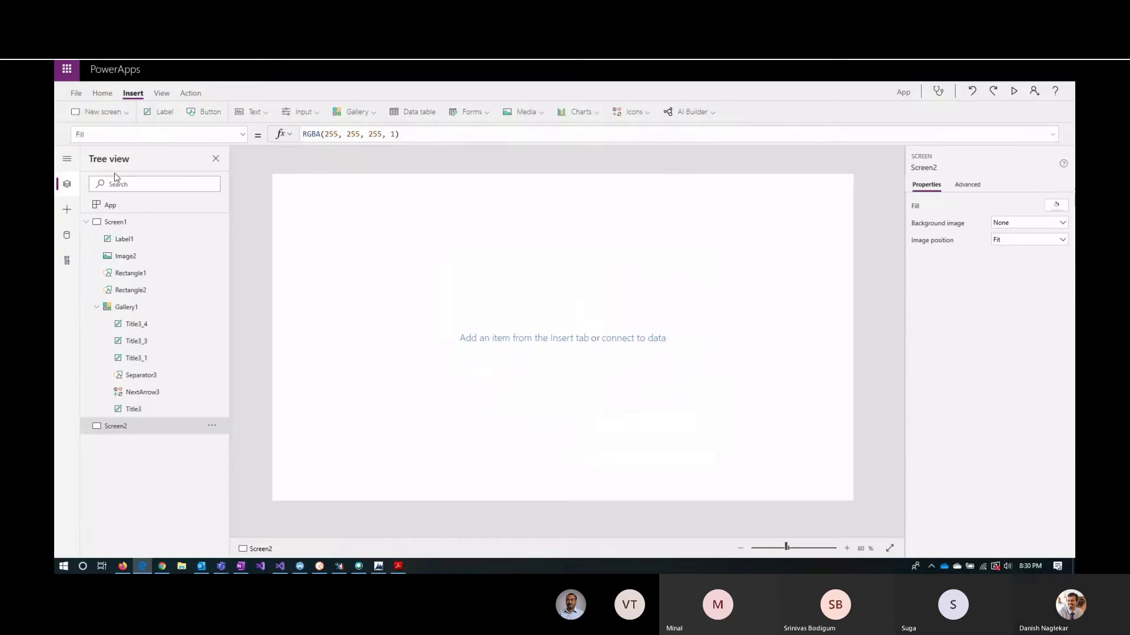
click(140, 224)
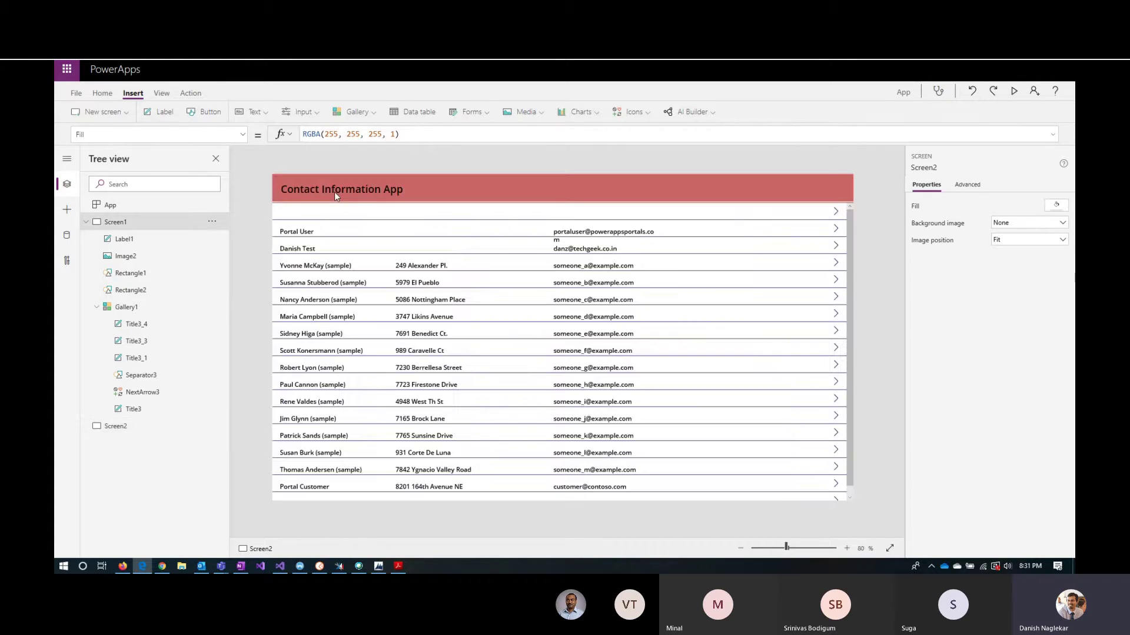
click(135, 243)
ctrl+click(134, 257)
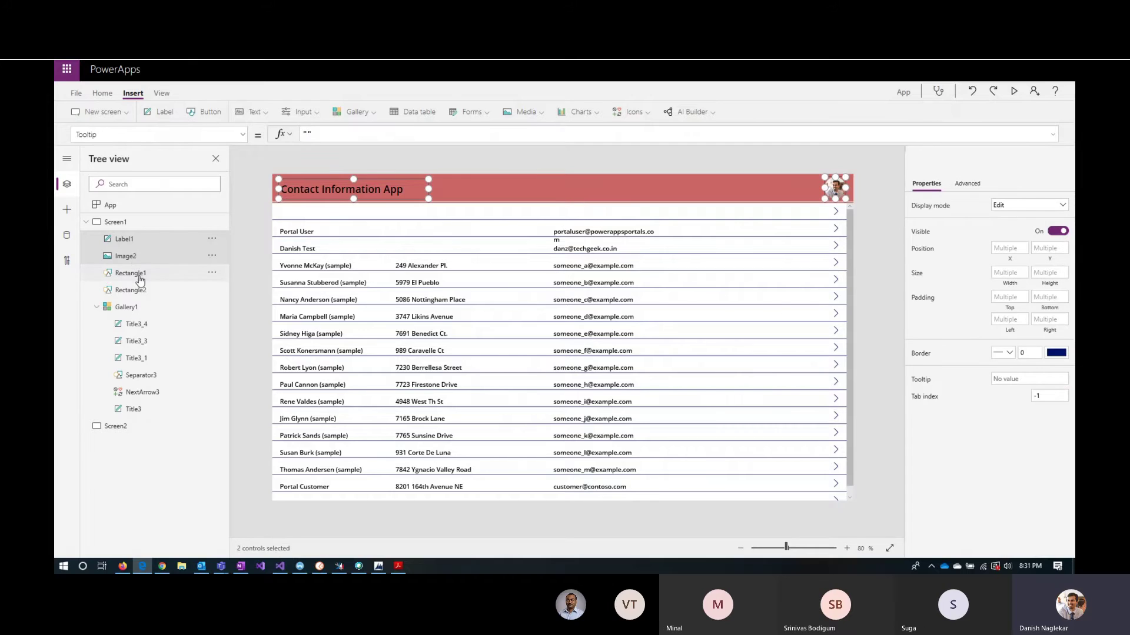
ctrl+click(138, 274)
ctrl+click(144, 291)
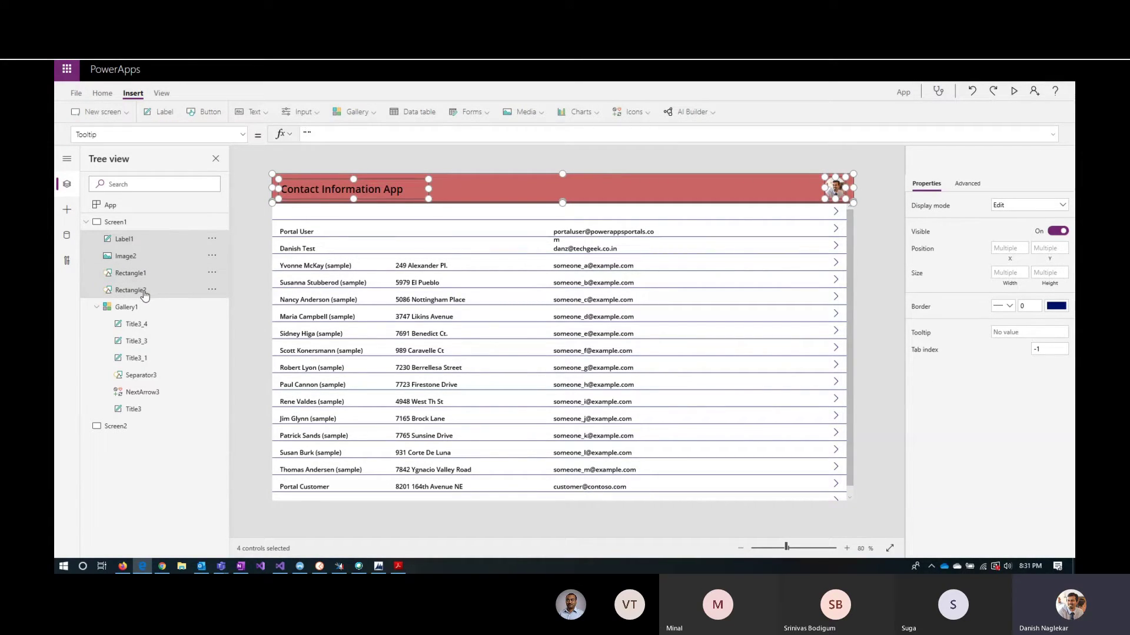
click(212, 290)
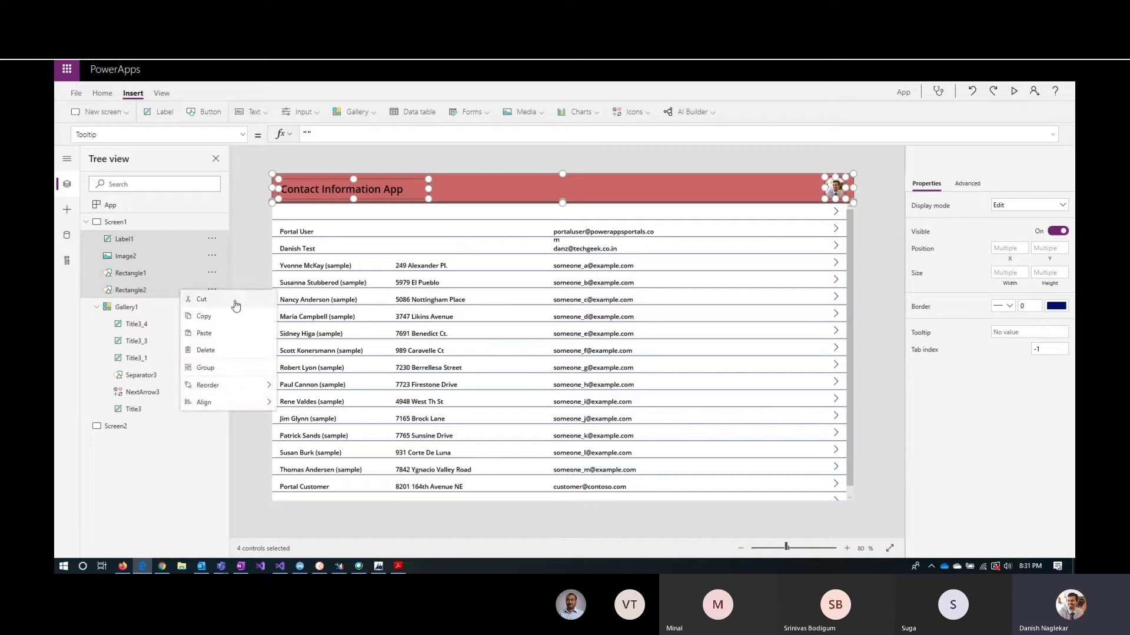
click(219, 321)
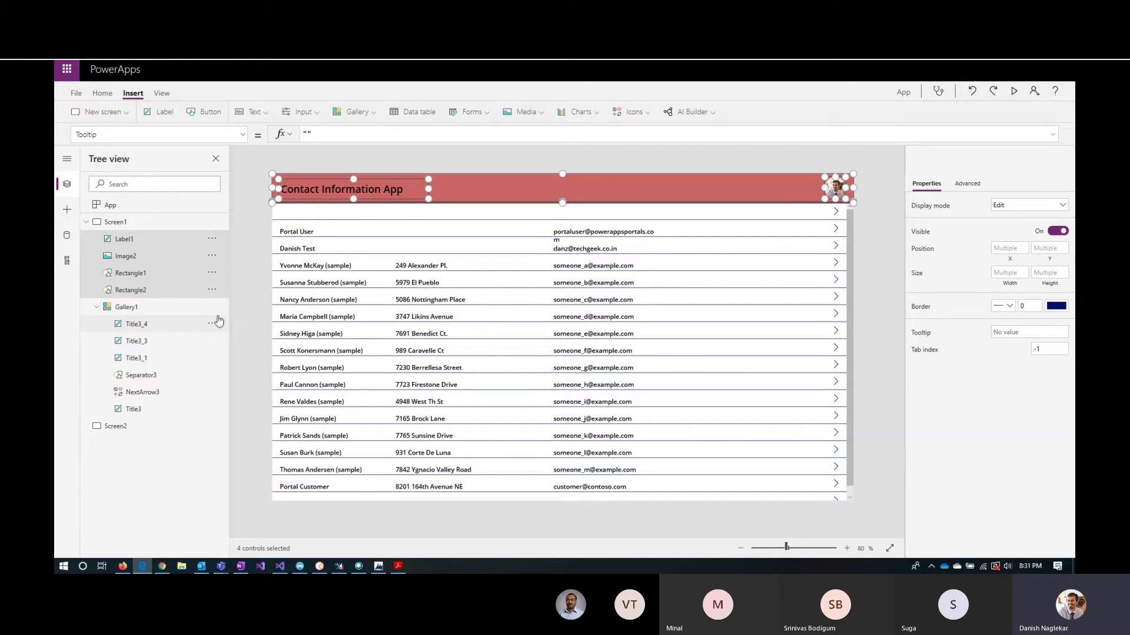
Paste the copied header controls onto Screen2 and move them up flush with the screen's upper edge
right_click(129, 428)
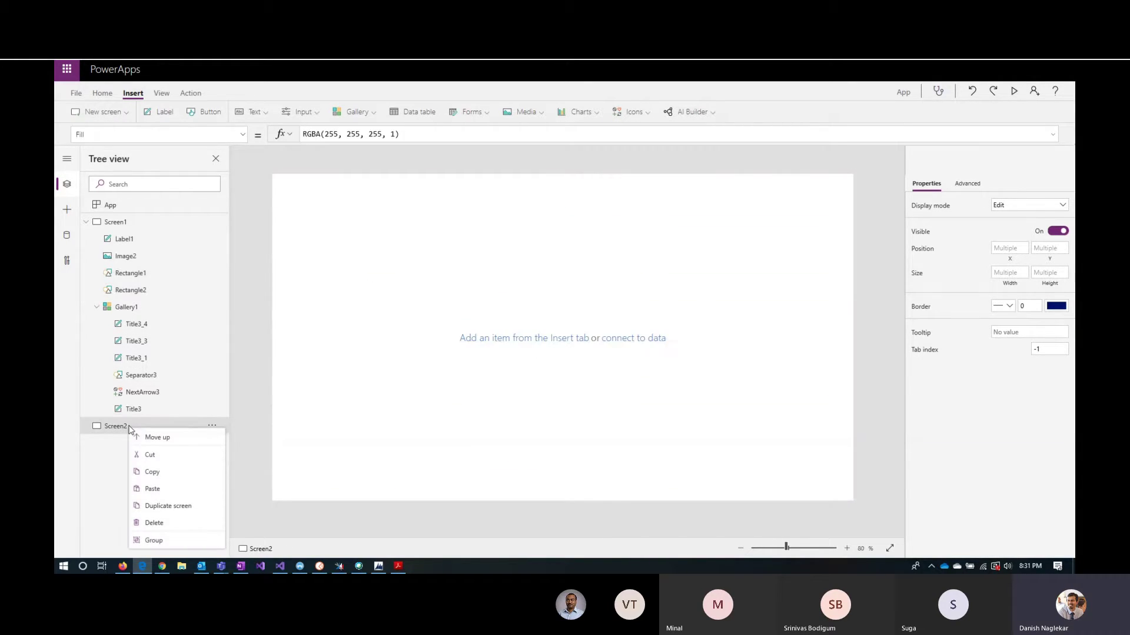
click(171, 491)
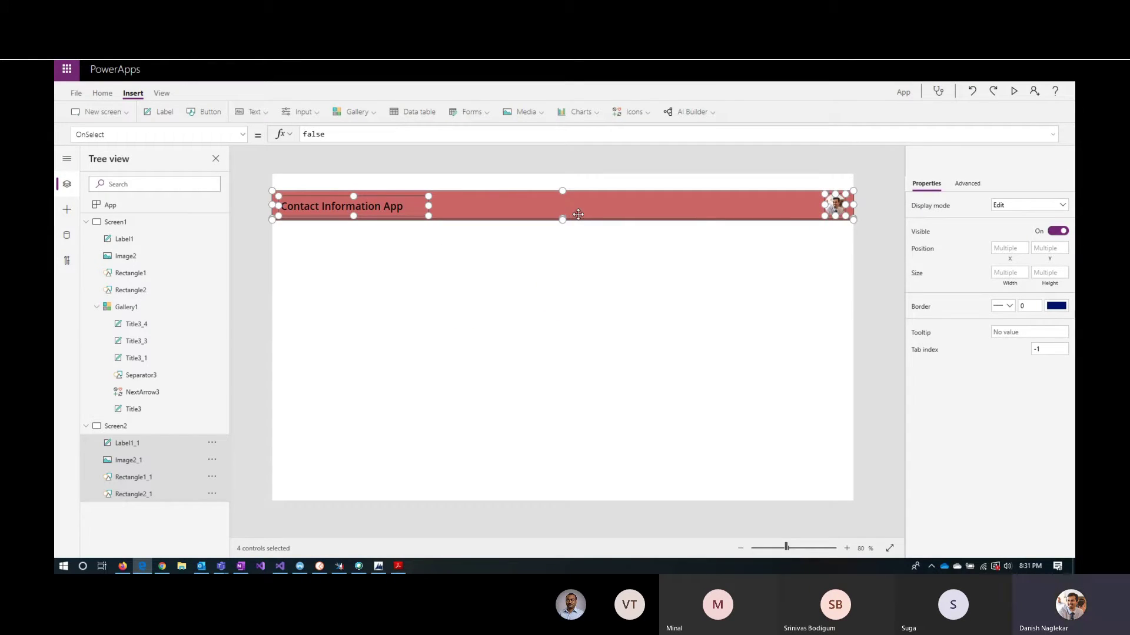
drag(577, 213, 579, 196)
click(701, 315)
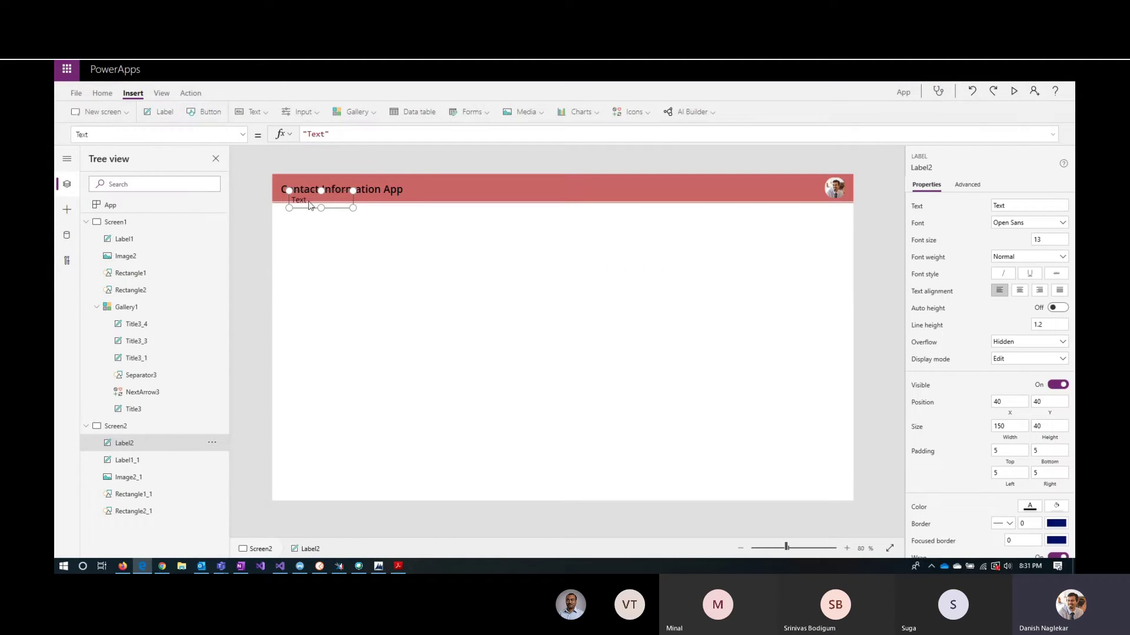
Add two labels below the Screen2 header, stacked at about X 32, Y 112 and X 32, Y 152
drag(307, 199, 303, 229)
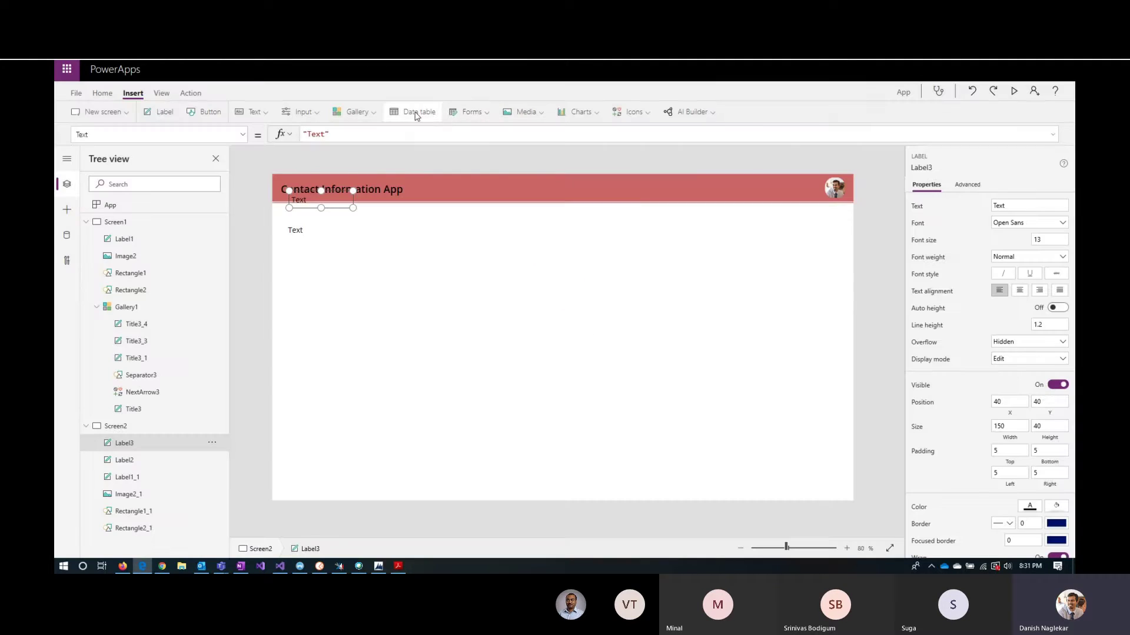
drag(309, 200, 313, 247)
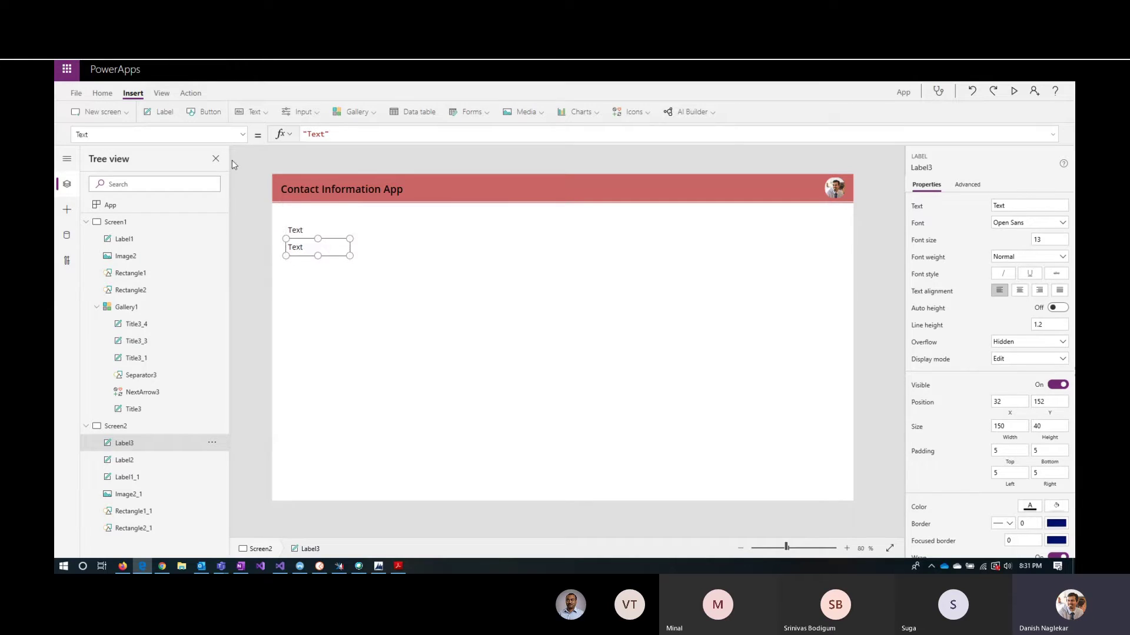
Set the upper label's text to Full Name and the lower label's text to Phone Number
click(314, 230)
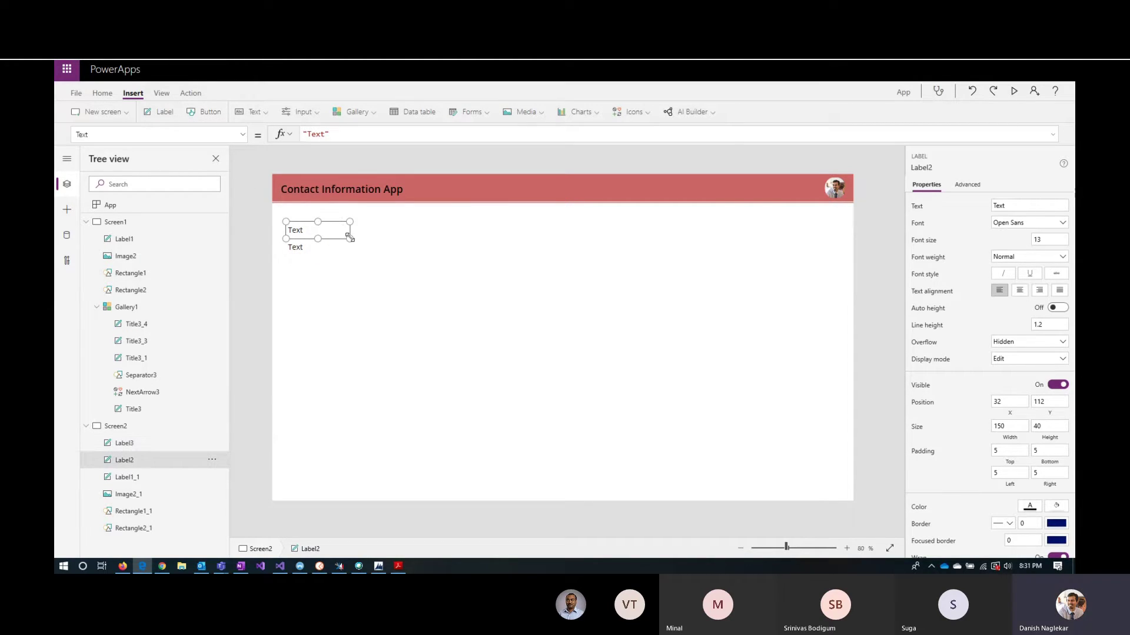
click(1012, 206)
text(Full Name)
click(295, 248)
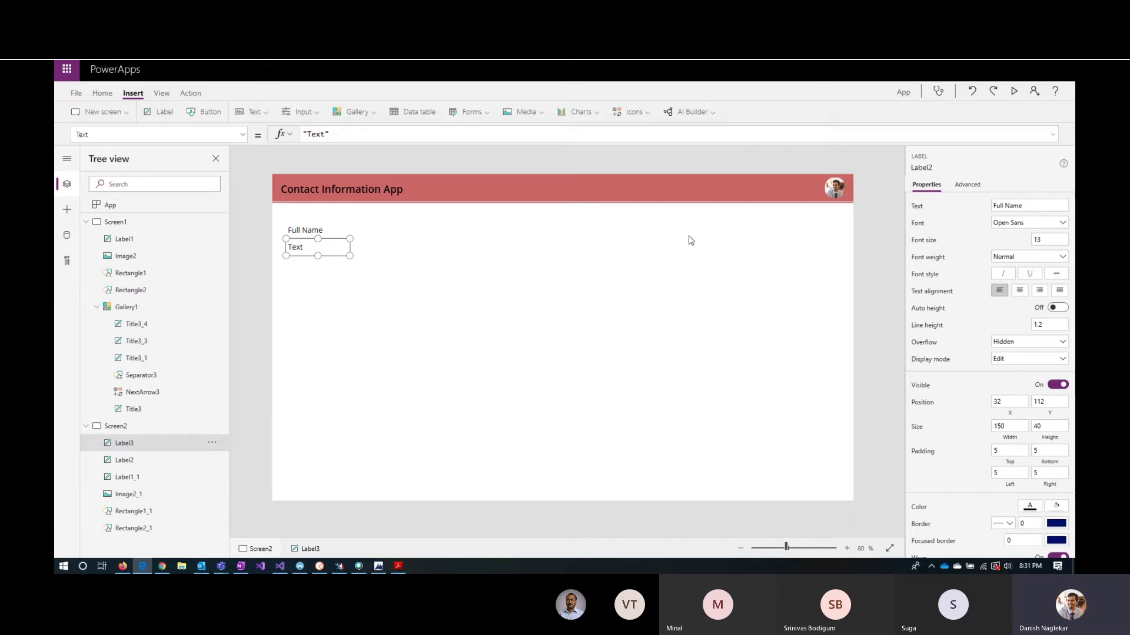
click(1008, 204)
text(Phone Number)
click(310, 216)
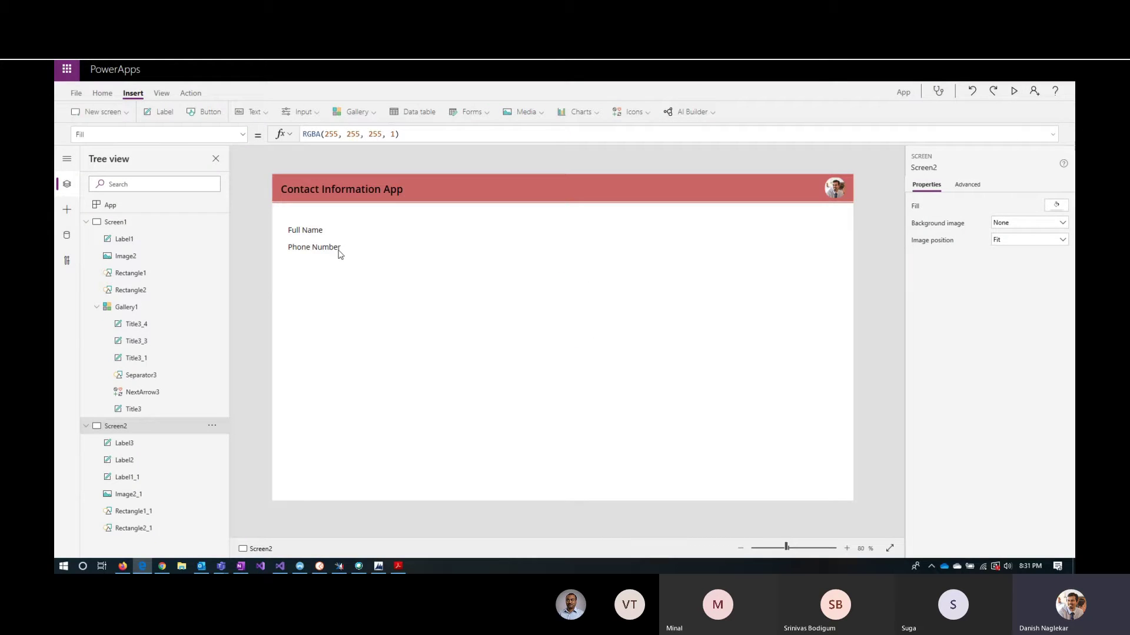
Duplicate the Phone Number label on Screen2
click(315, 246)
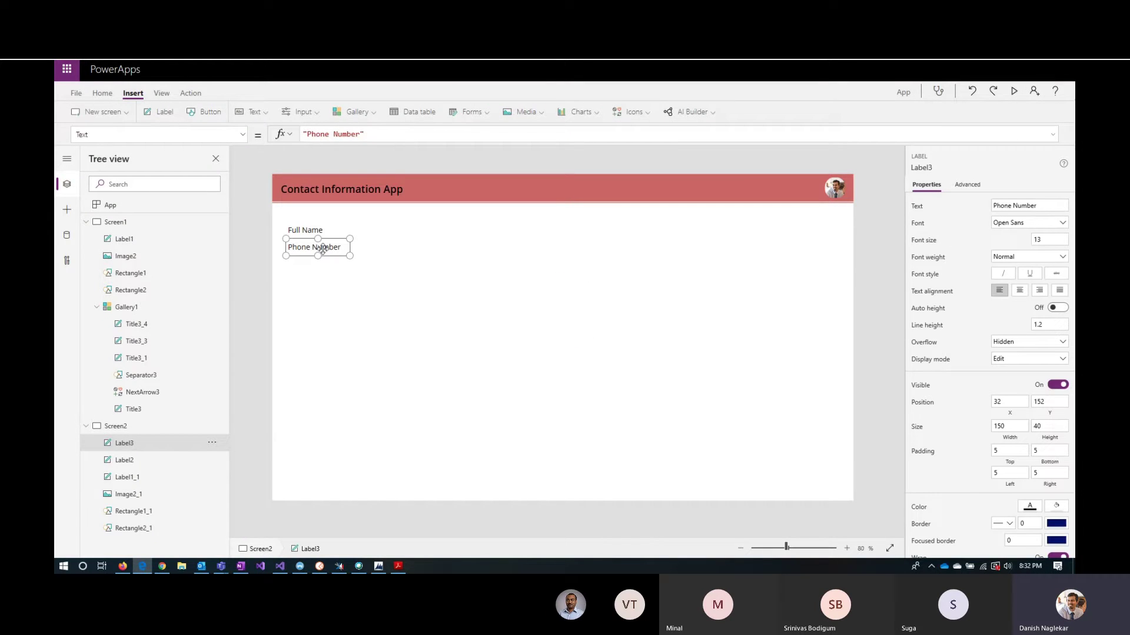
key(ctrl+c)
key(ctrl+v)
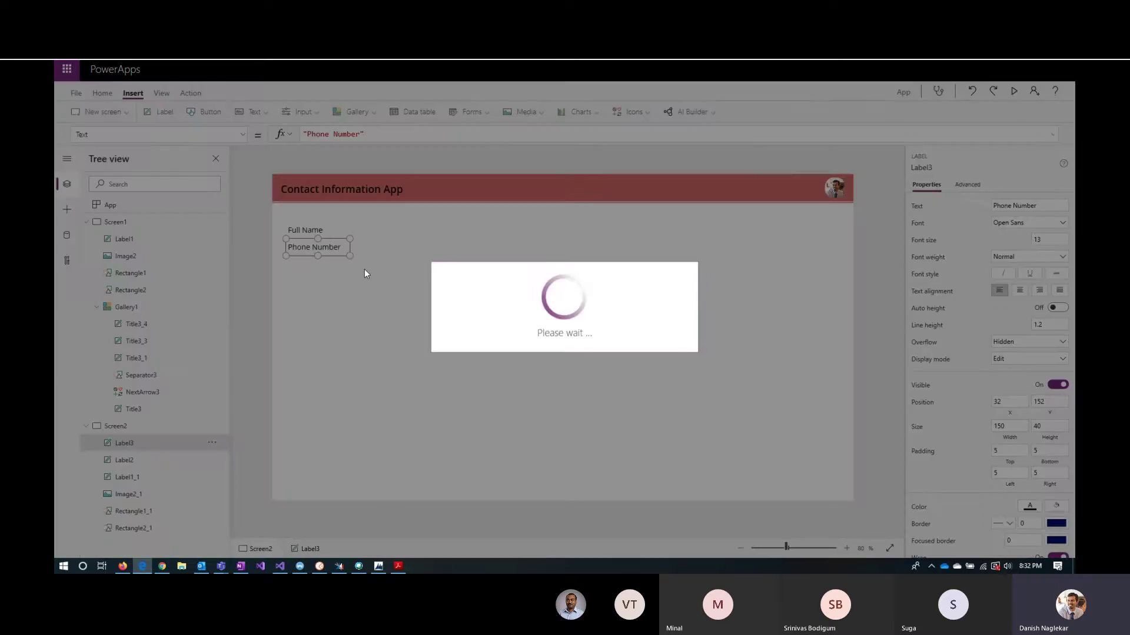
Place the copied Phone Number label directly below the original and set its text to "Email Address"
drag(333, 202, 328, 266)
drag(1037, 203, 962, 206)
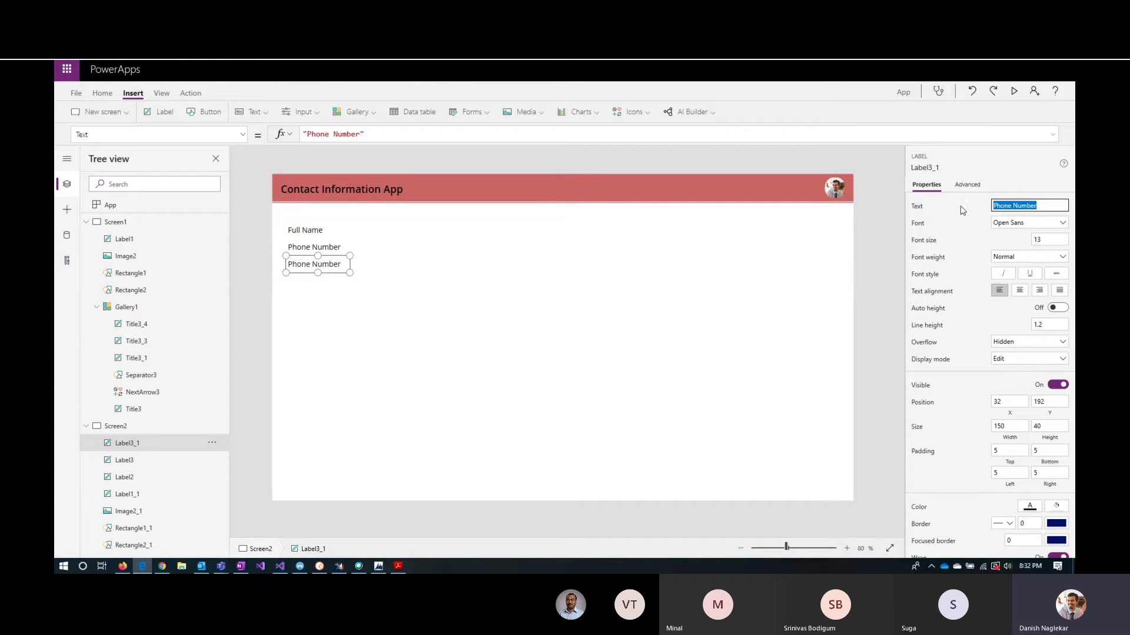
text(R)
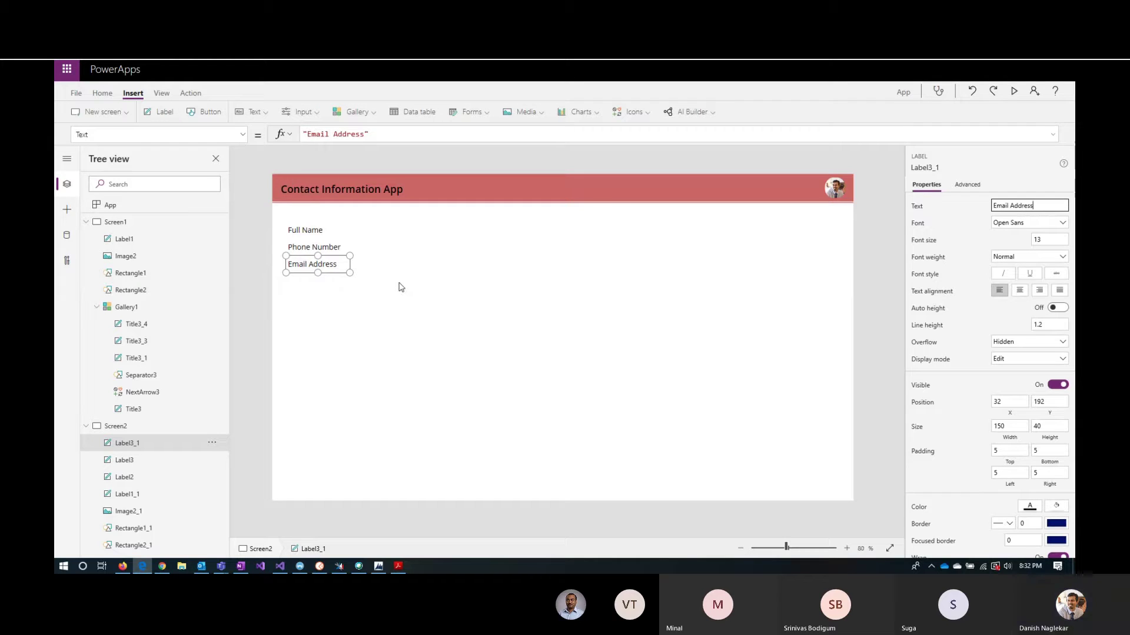
Duplicate the Email Address label, place the copy directly below it and set its text to "Address"
click(336, 265)
key(ctrl+v)
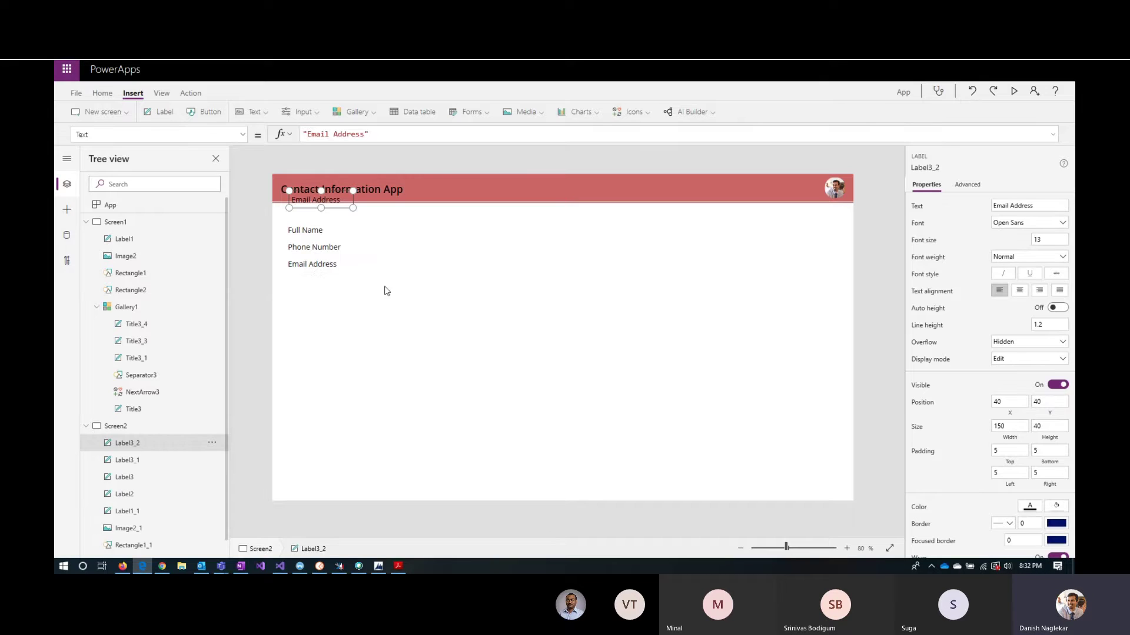
drag(349, 201, 345, 283)
drag(1052, 206, 964, 206)
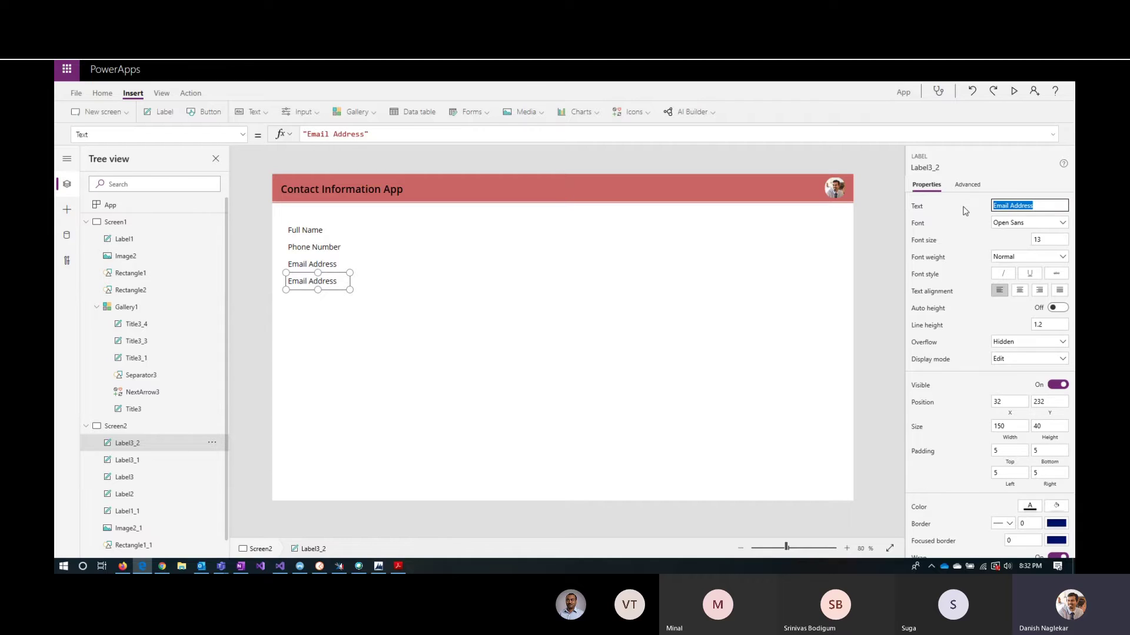
text(Address)
click(460, 331)
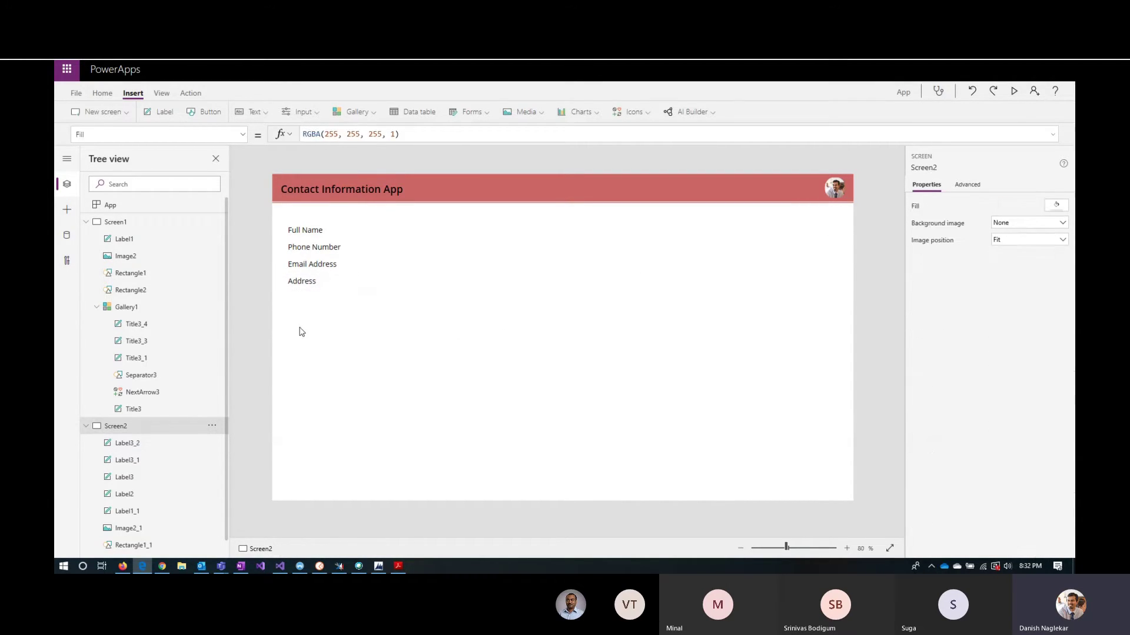
Duplicate the Full Name, Phone Number, Email Address and Address labels together and place the copies as a second column beside the originals
click(305, 235)
shift+click(312, 247)
shift+click(309, 265)
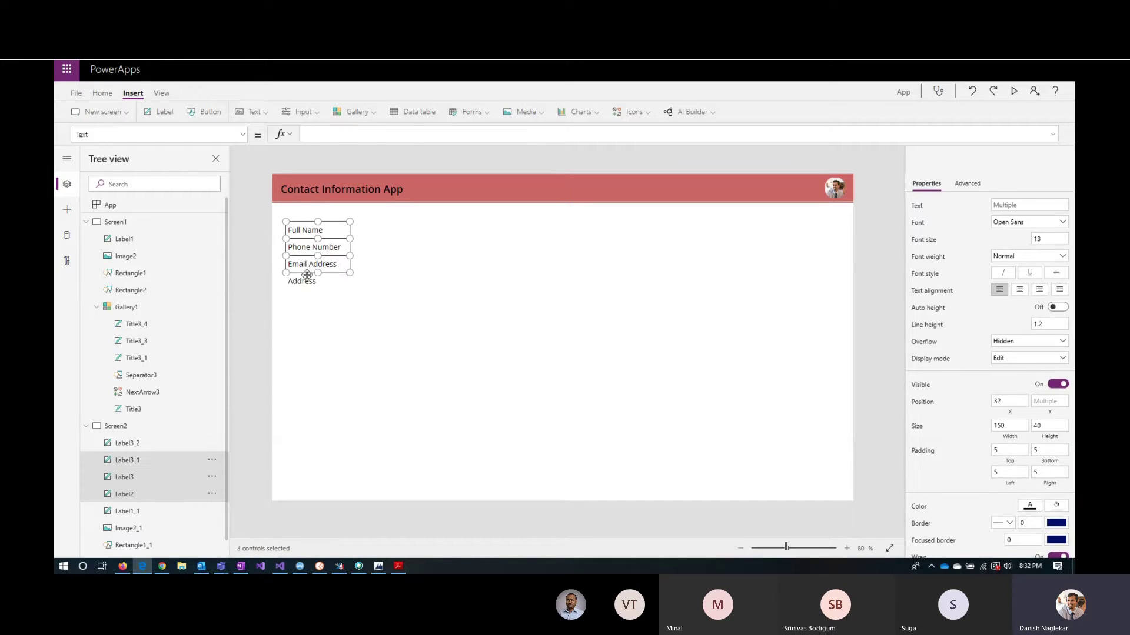
shift+click(303, 282)
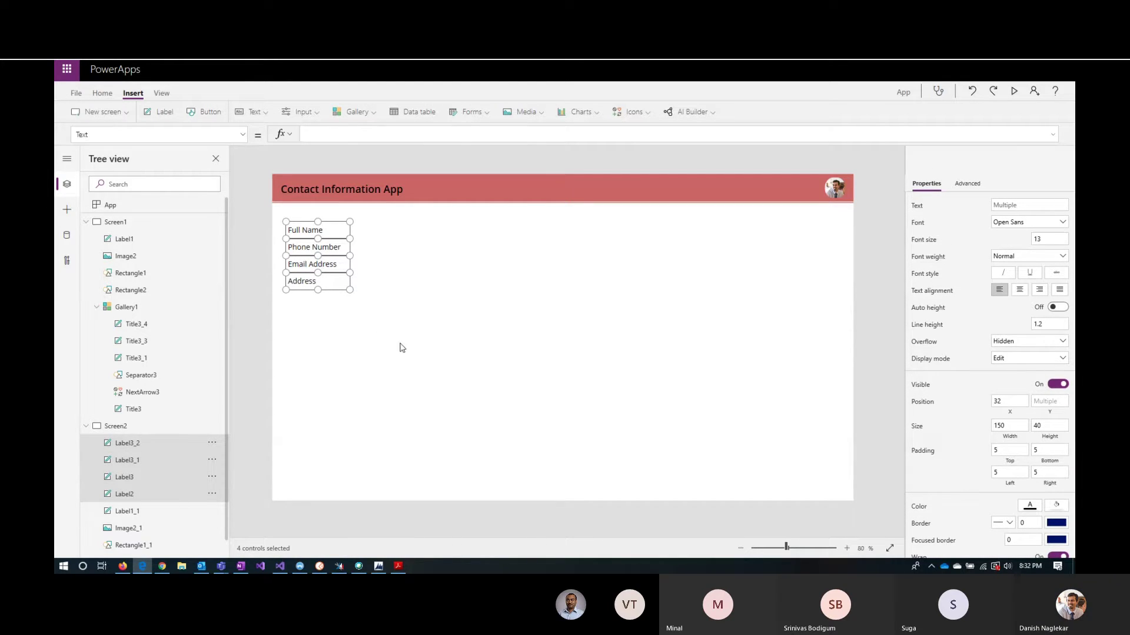
key(ctrl+c)
key(ctrl+v)
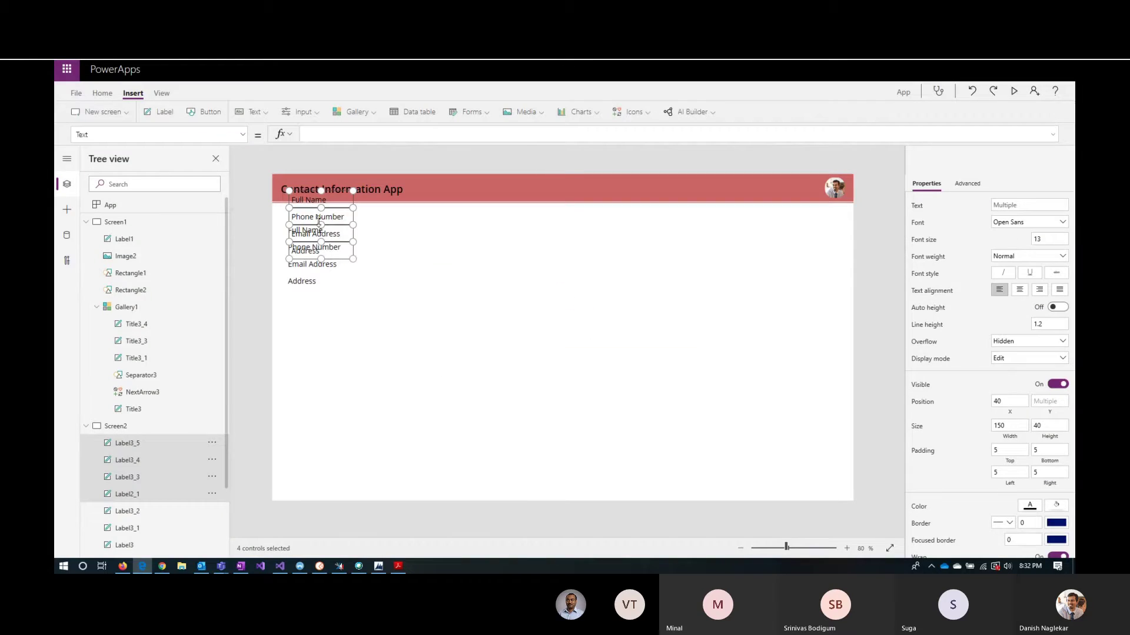
drag(323, 218, 518, 234)
click(443, 339)
Widen the second-column labels to about 395 and enlarge the Address one to a height of about 100
click(403, 236)
click(383, 250)
drag(414, 255, 516, 256)
click(388, 265)
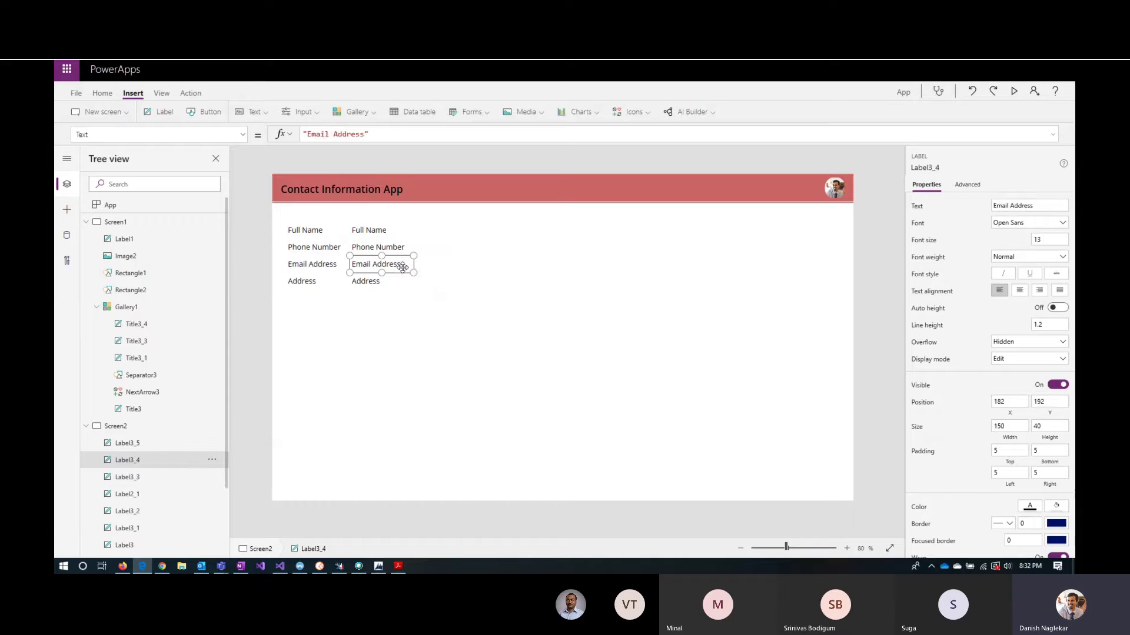
drag(415, 272, 518, 272)
click(367, 282)
drag(414, 293, 517, 315)
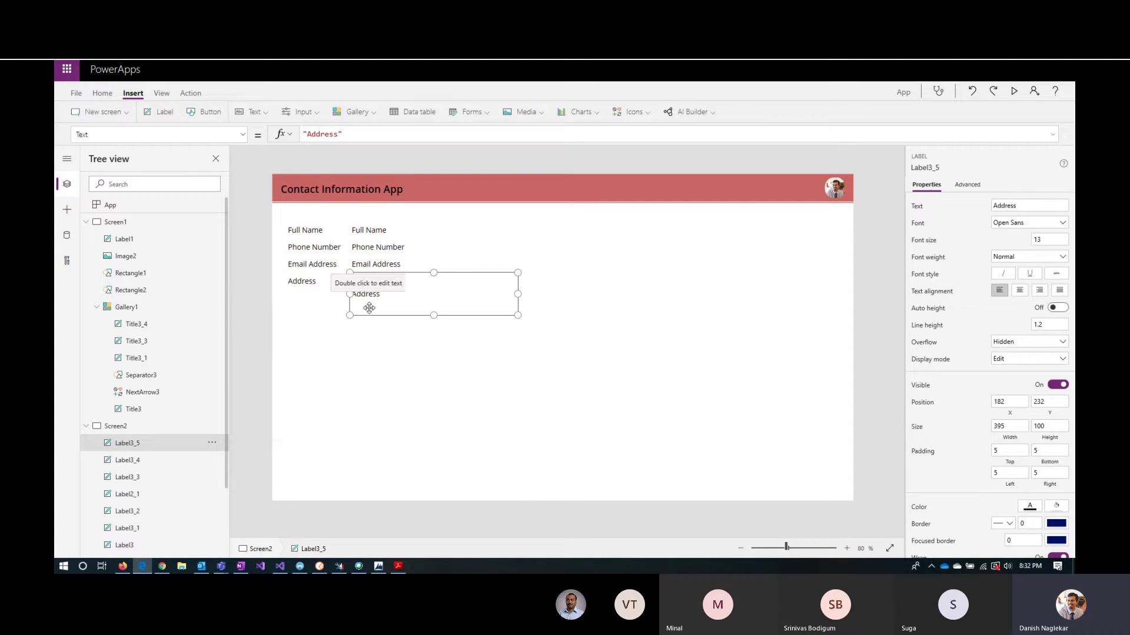
Set the vertical alignment of the enlarged Address label to Top
scroll(968, 446, down, 2)
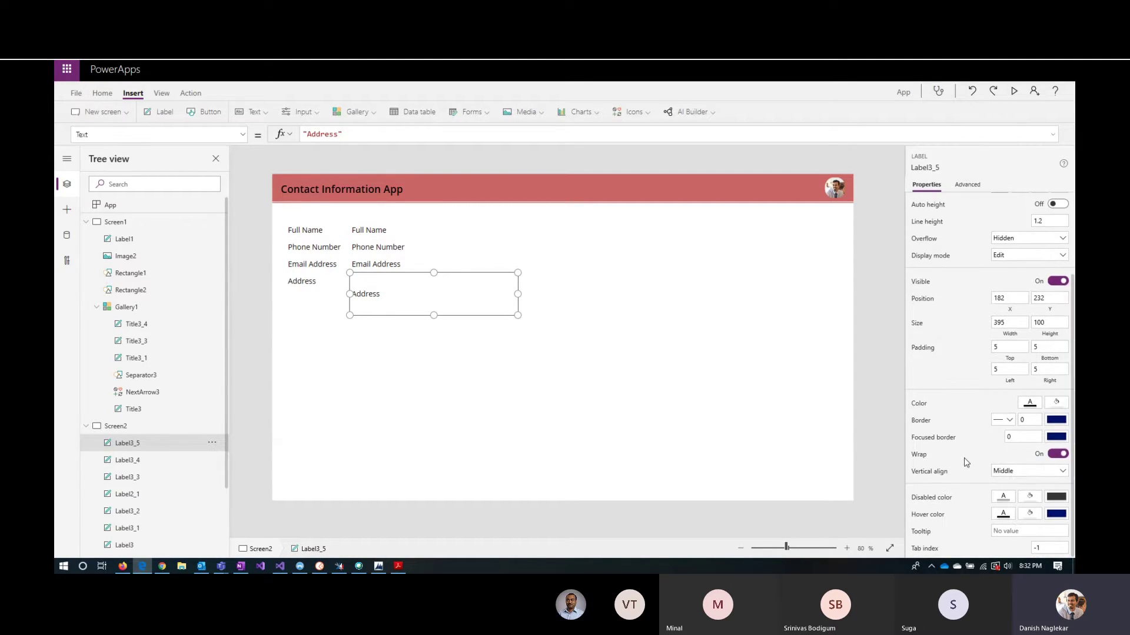
click(1019, 472)
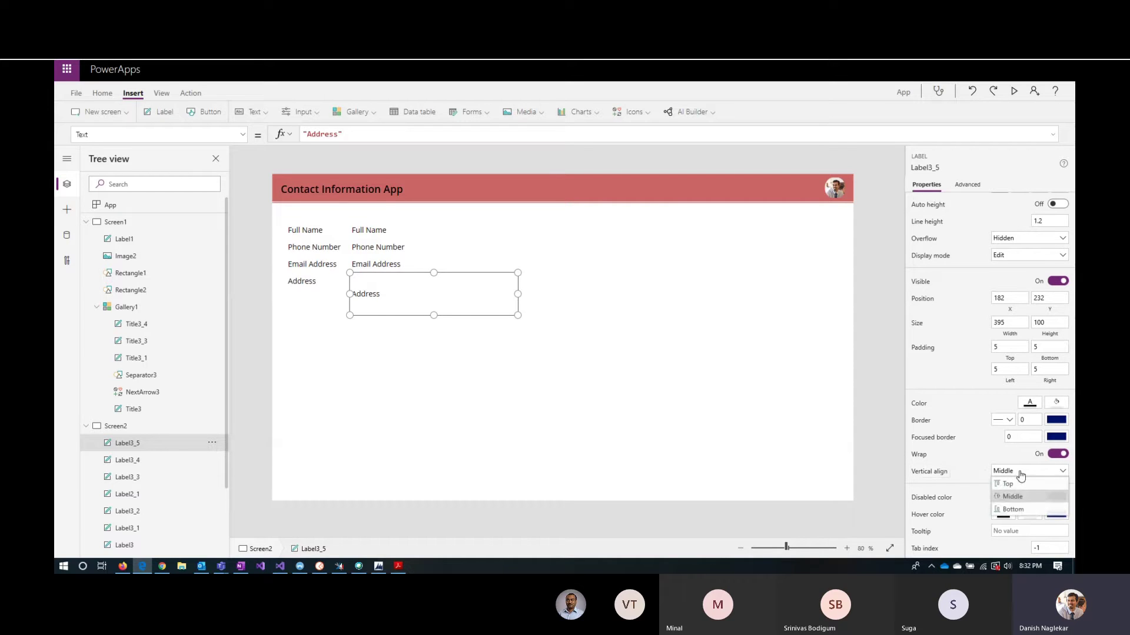
click(1019, 484)
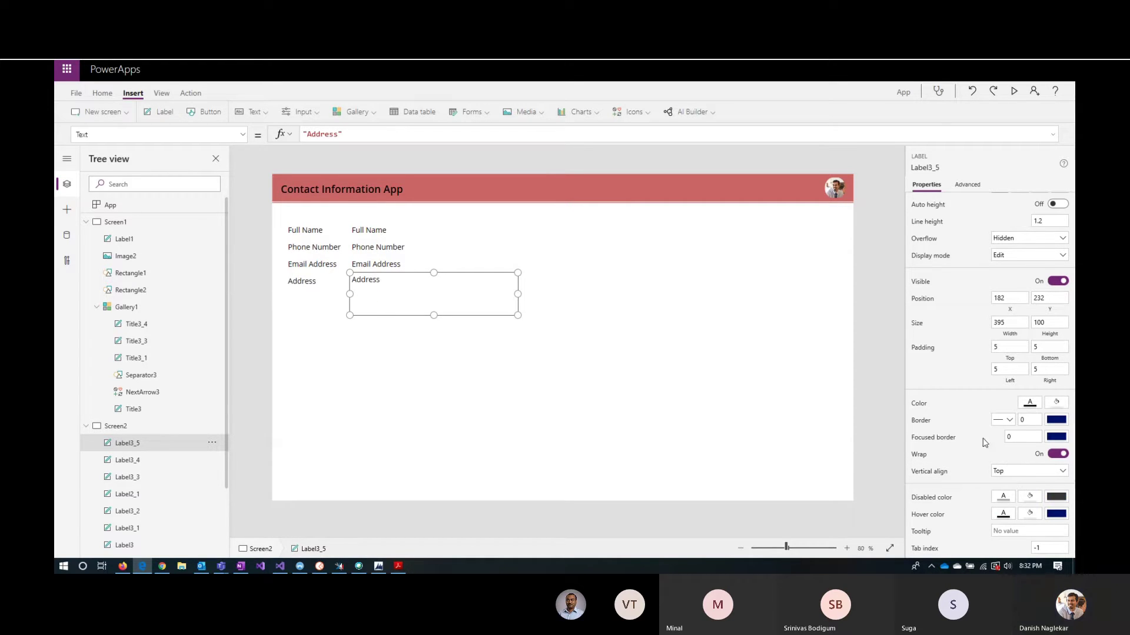
Give all four second-column labels a border of thickness 1 in gray
shift+click(377, 230)
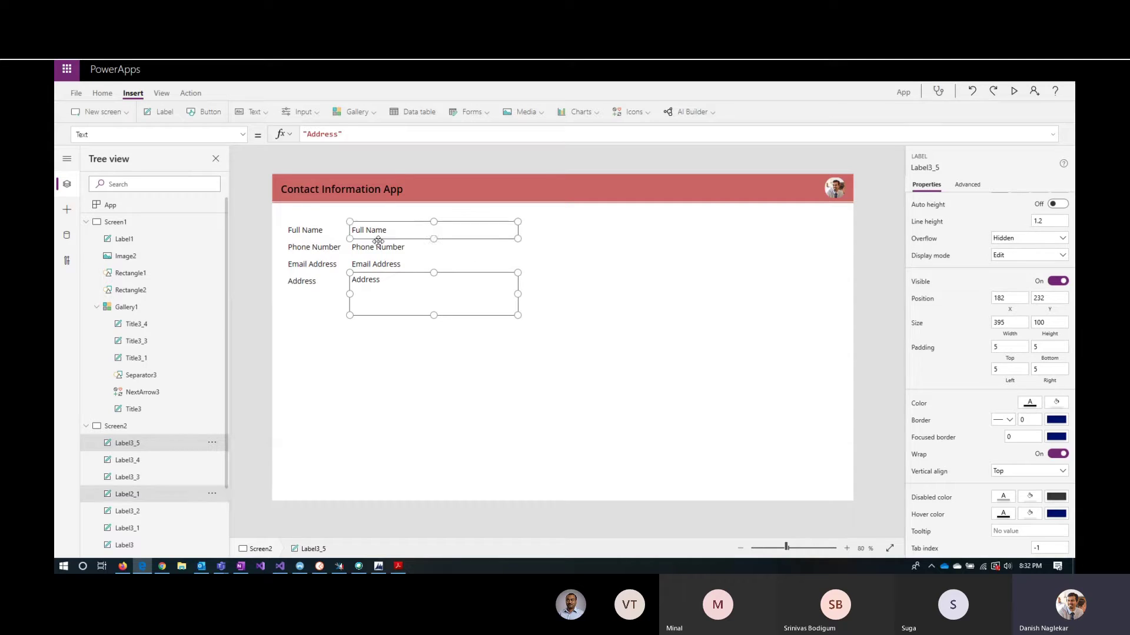
shift+click(378, 247)
shift+click(379, 263)
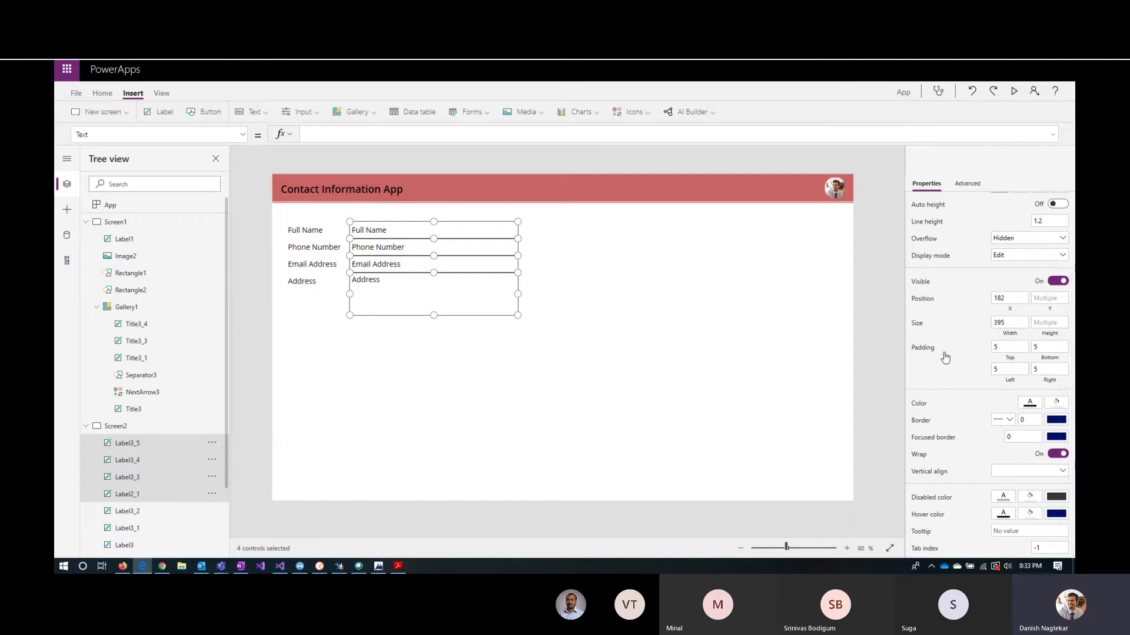
click(1023, 421)
text(1)
click(1057, 421)
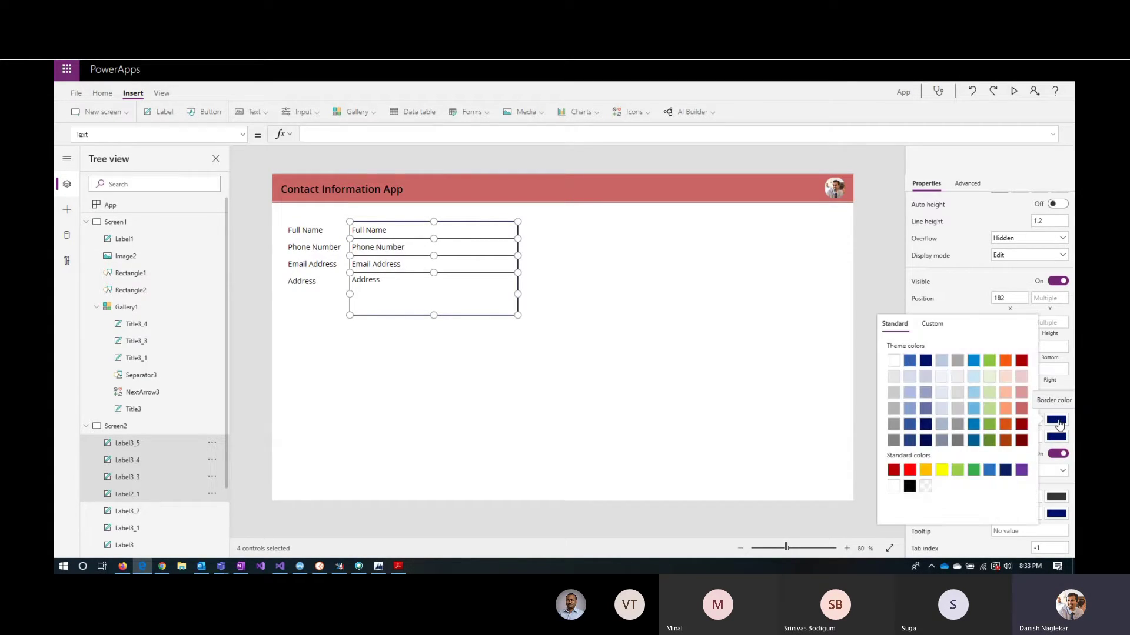
click(894, 443)
click(733, 372)
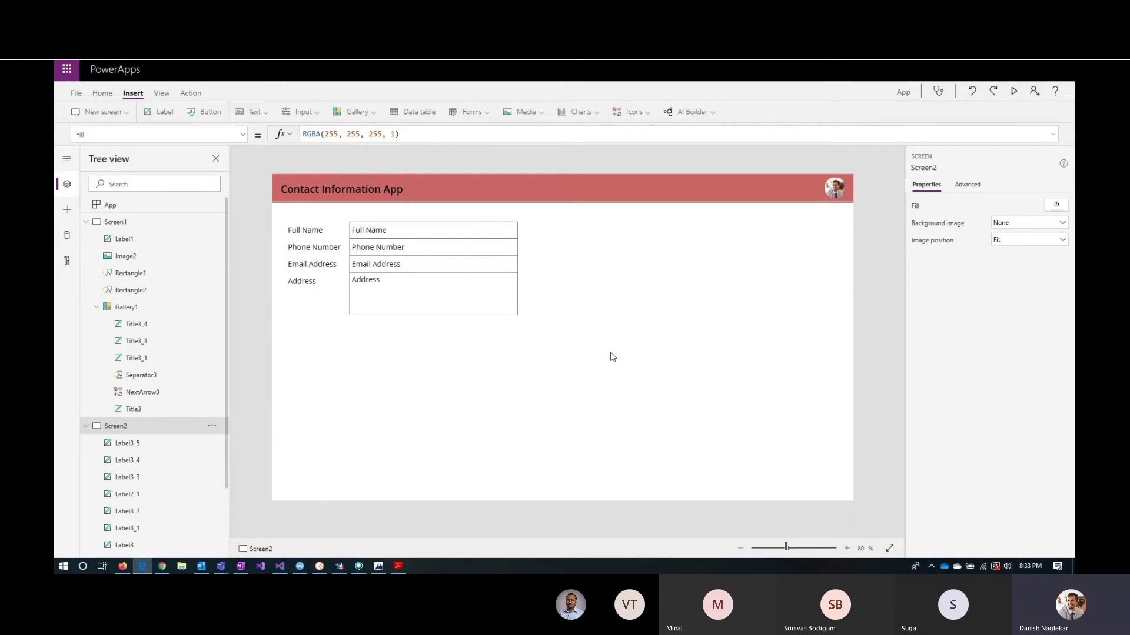
Move the Phone Number, Email Address and Address rows down together to leave a small gap below the Full Name row
click(314, 253)
ctrl+click(382, 250)
ctrl+click(312, 268)
ctrl+click(365, 268)
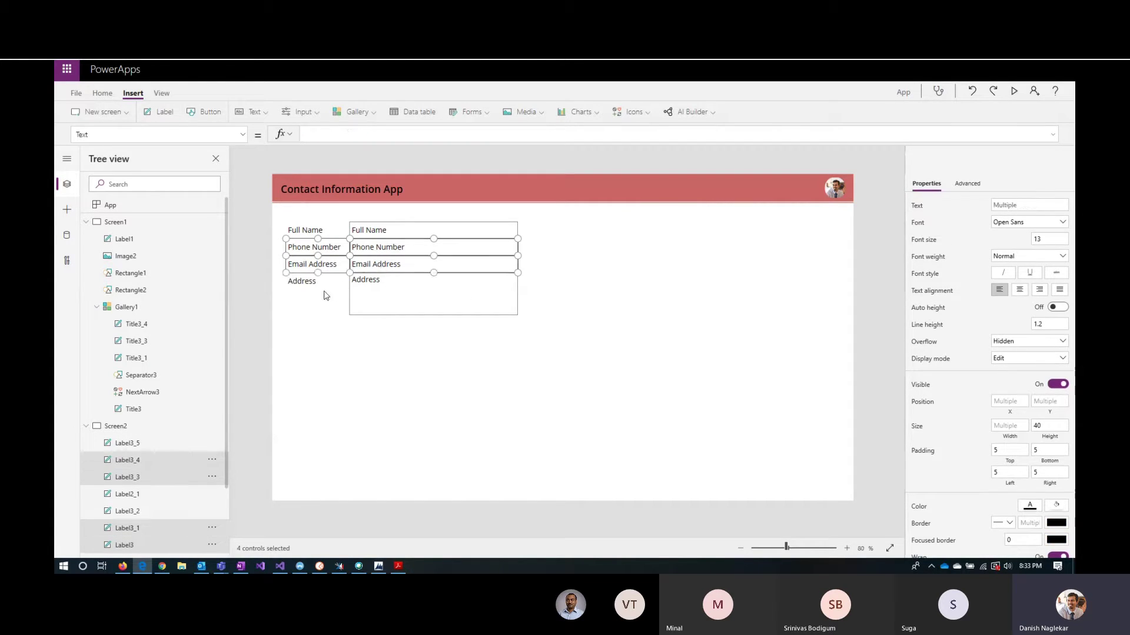
ctrl+click(319, 289)
ctrl+click(386, 295)
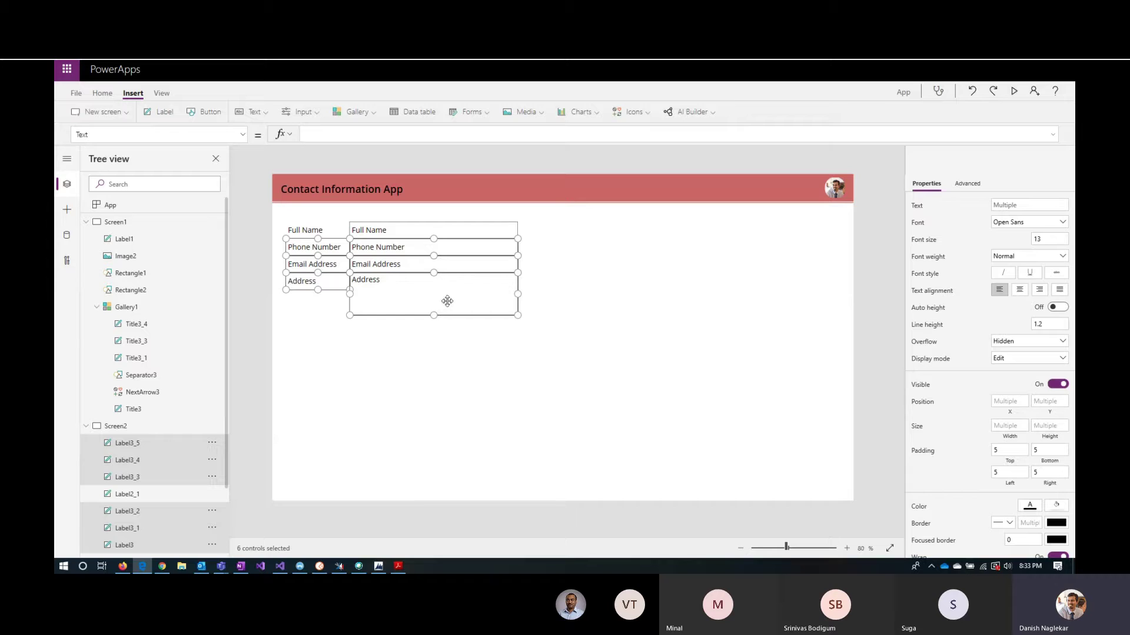
drag(445, 308, 448, 307)
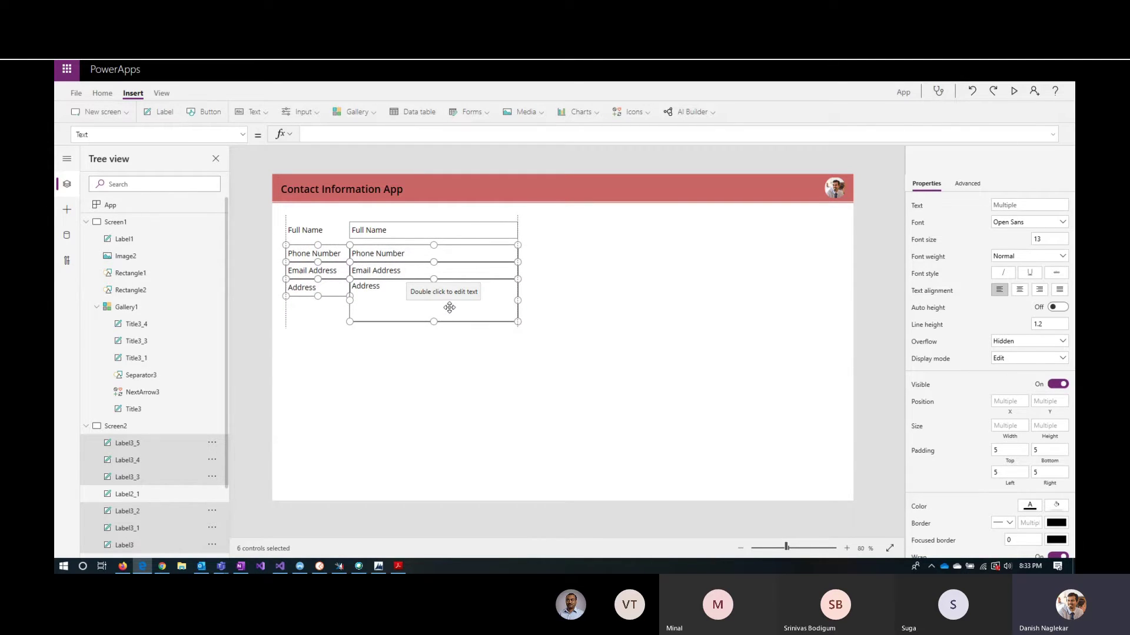
click(561, 305)
Move the Email Address and Address rows down, and shift the Address row further so that gaps separate the rows
drag(307, 346, 418, 318)
ctrl+click(414, 270)
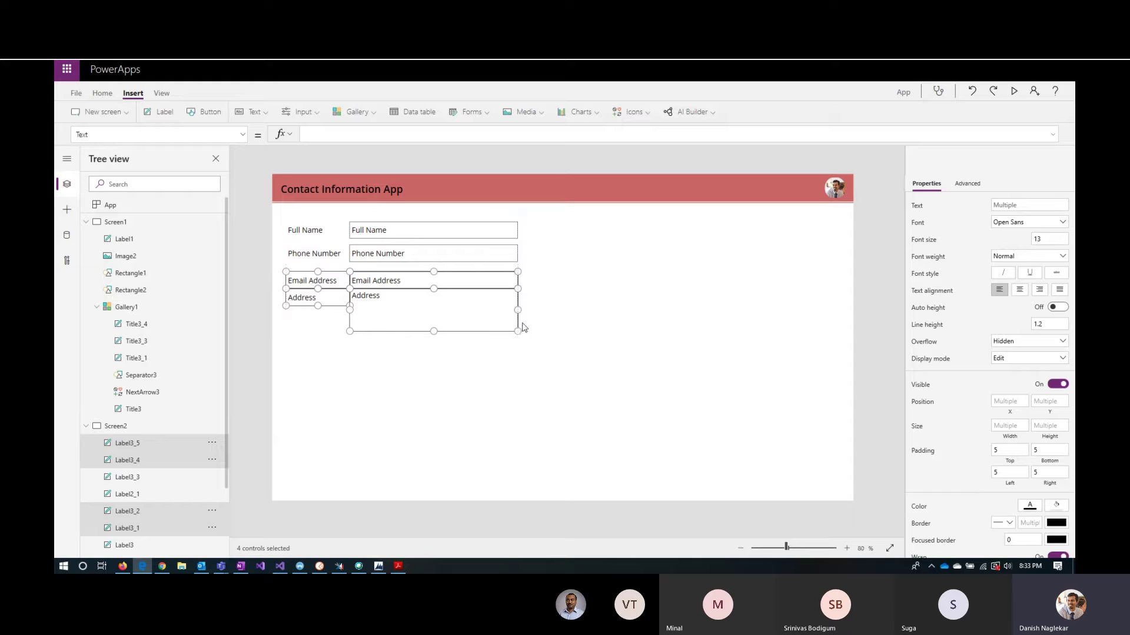
click(522, 327)
click(301, 298)
ctrl+click(406, 314)
drag(406, 314, 406, 323)
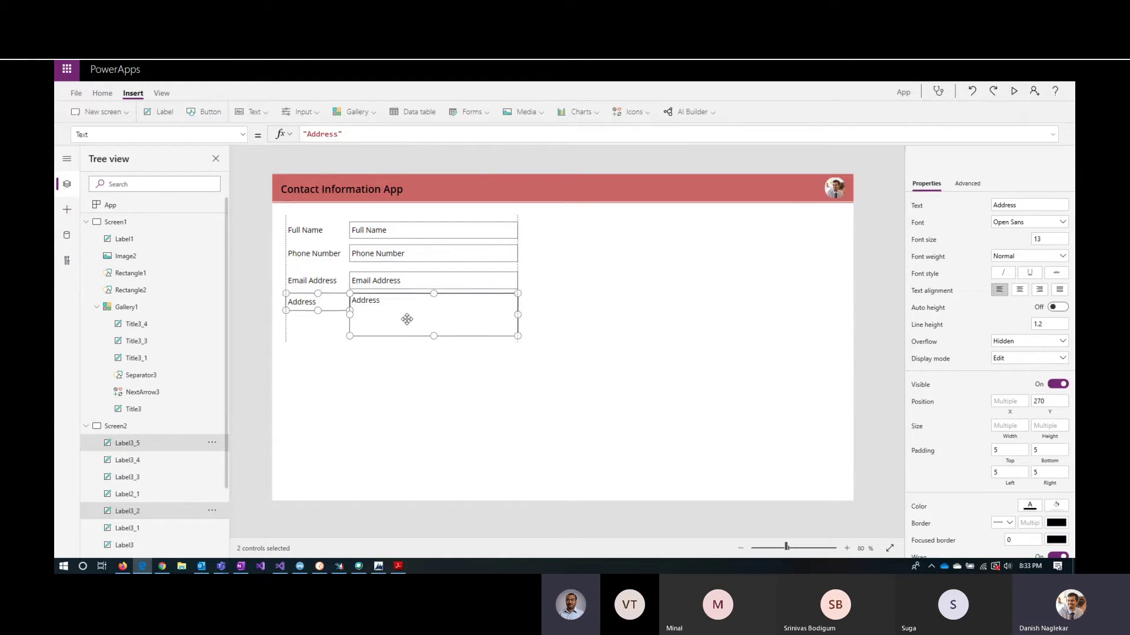
click(598, 319)
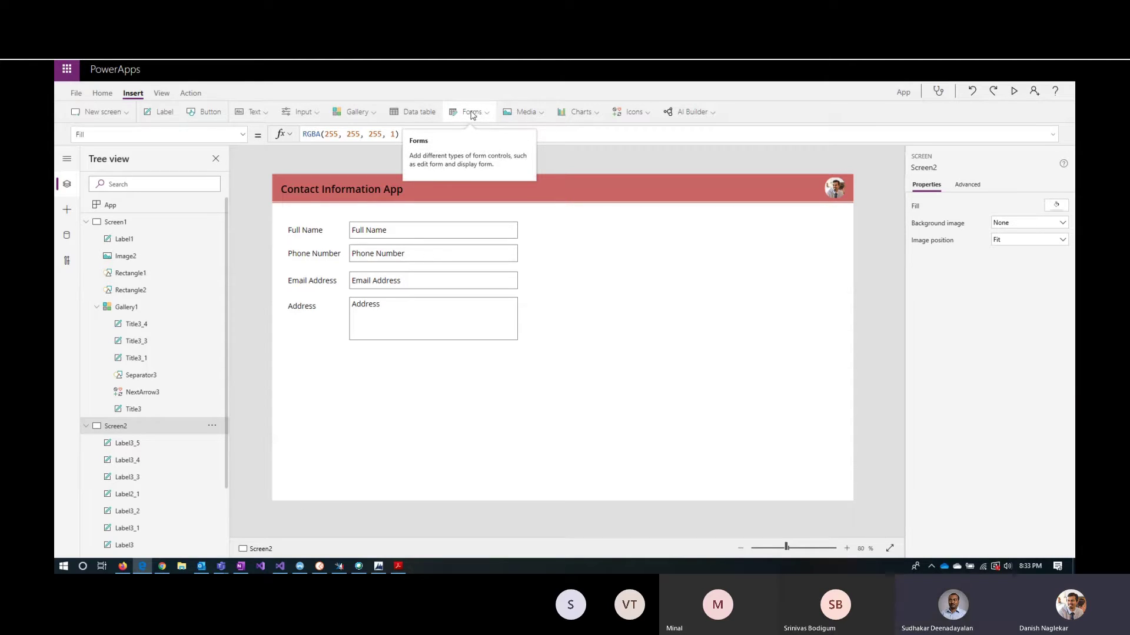
Set the Text formula of the bordered Full Name label to Gallery1.Selected.'Full Name'
click(419, 232)
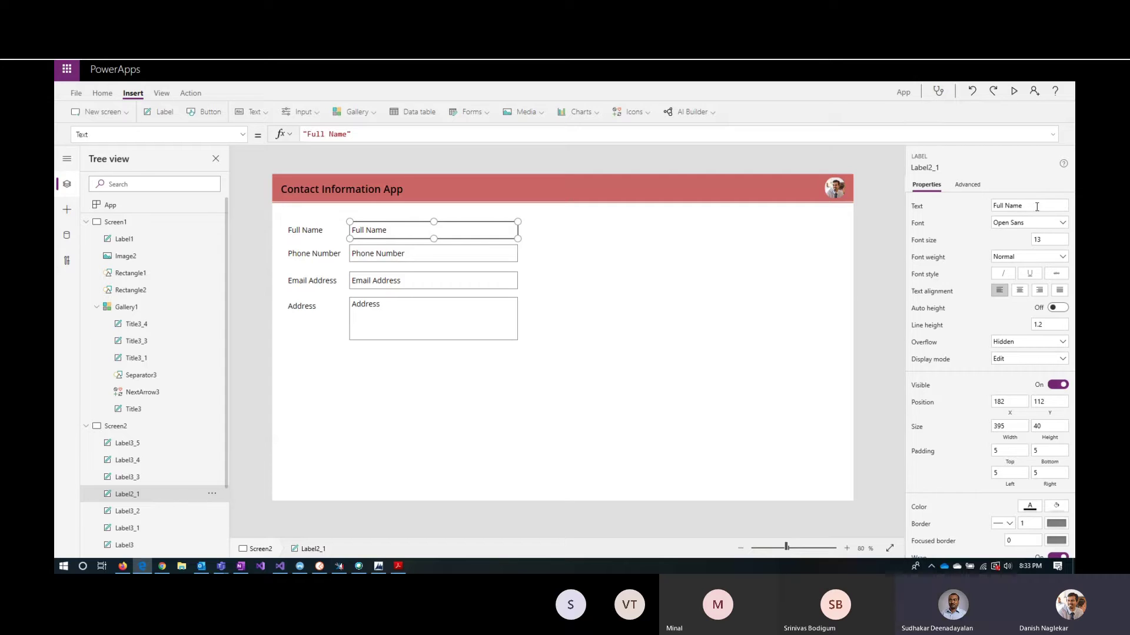
drag(351, 133, 303, 134)
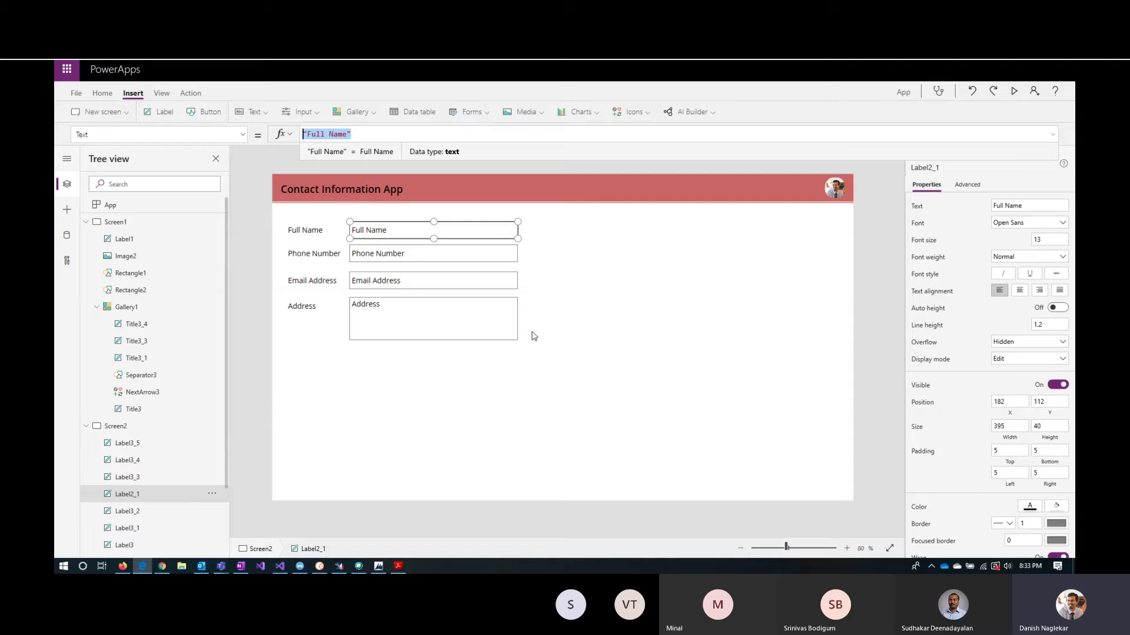
text(Galler)
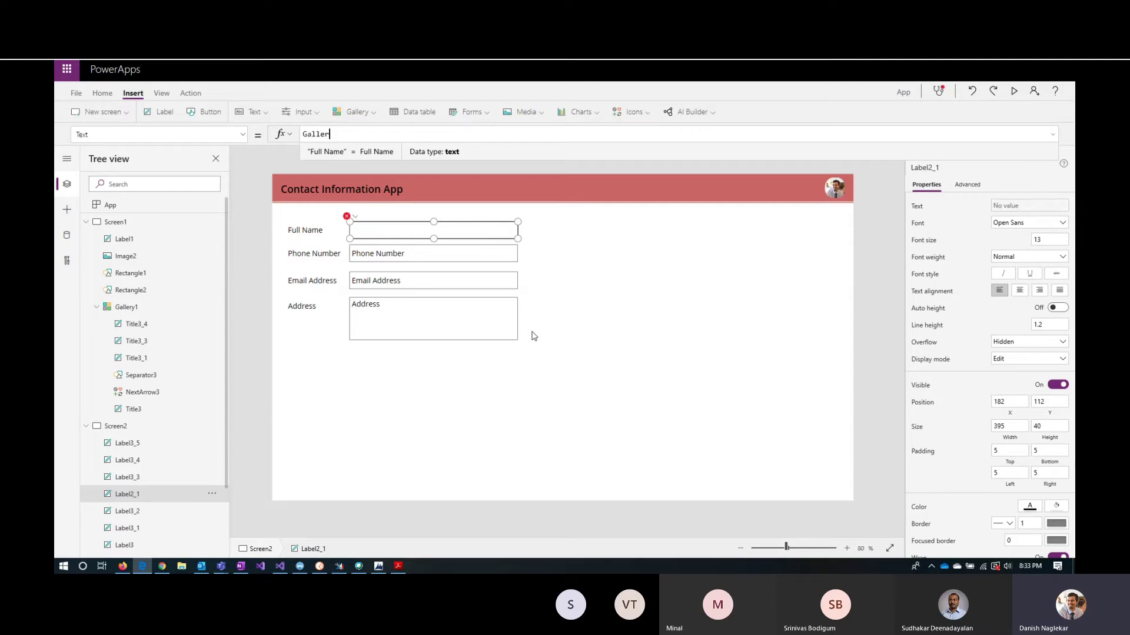
text(y1.sele)
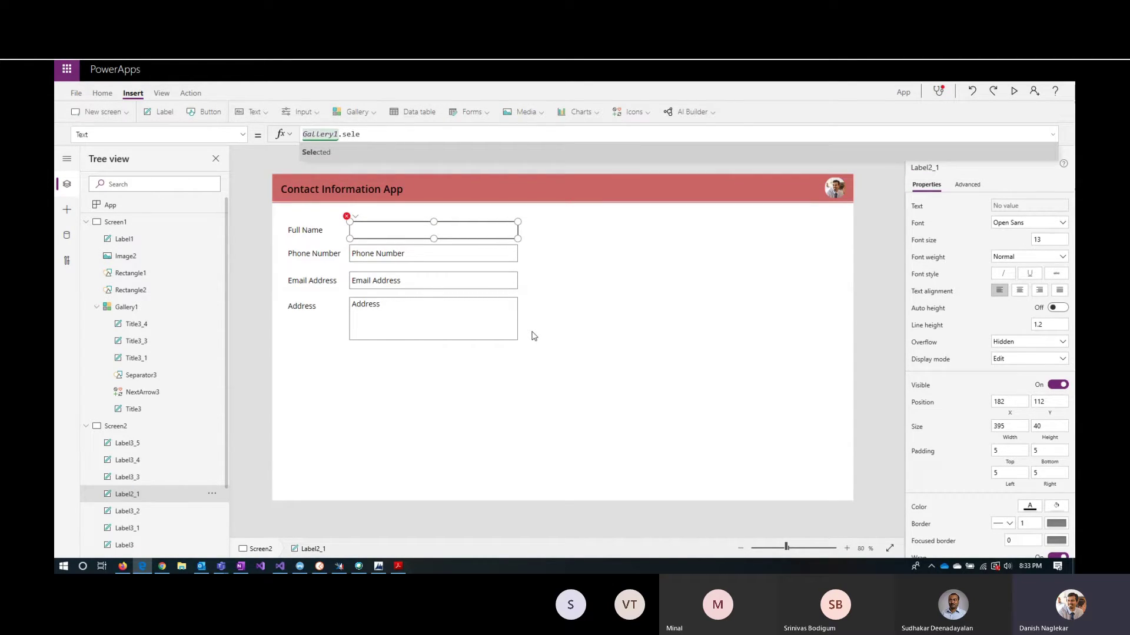
key(Tab)
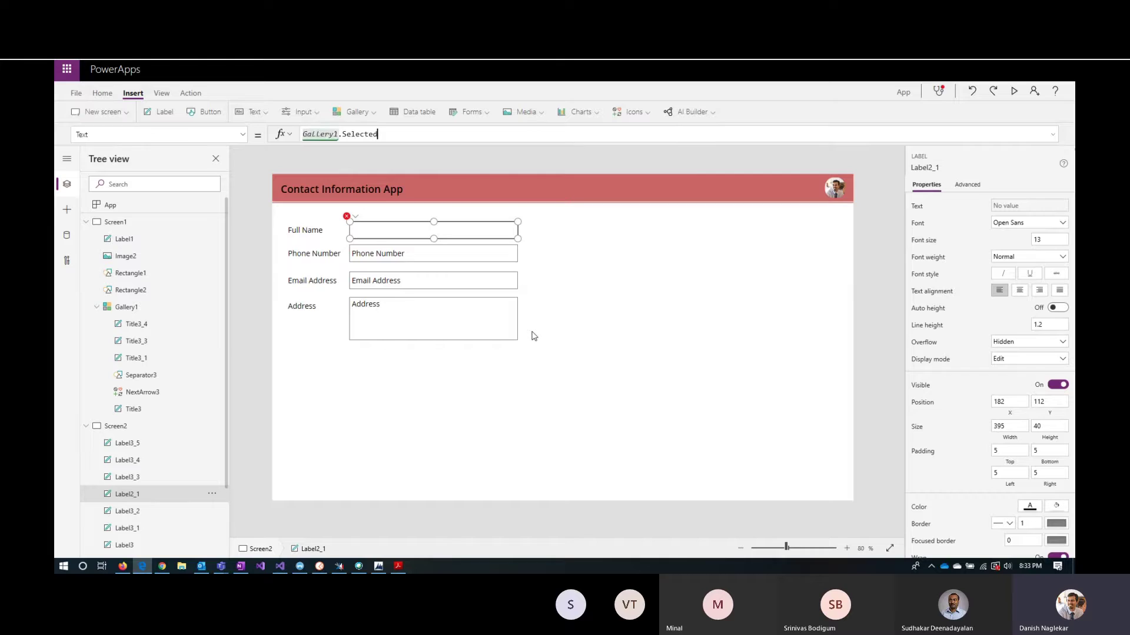
text(.)
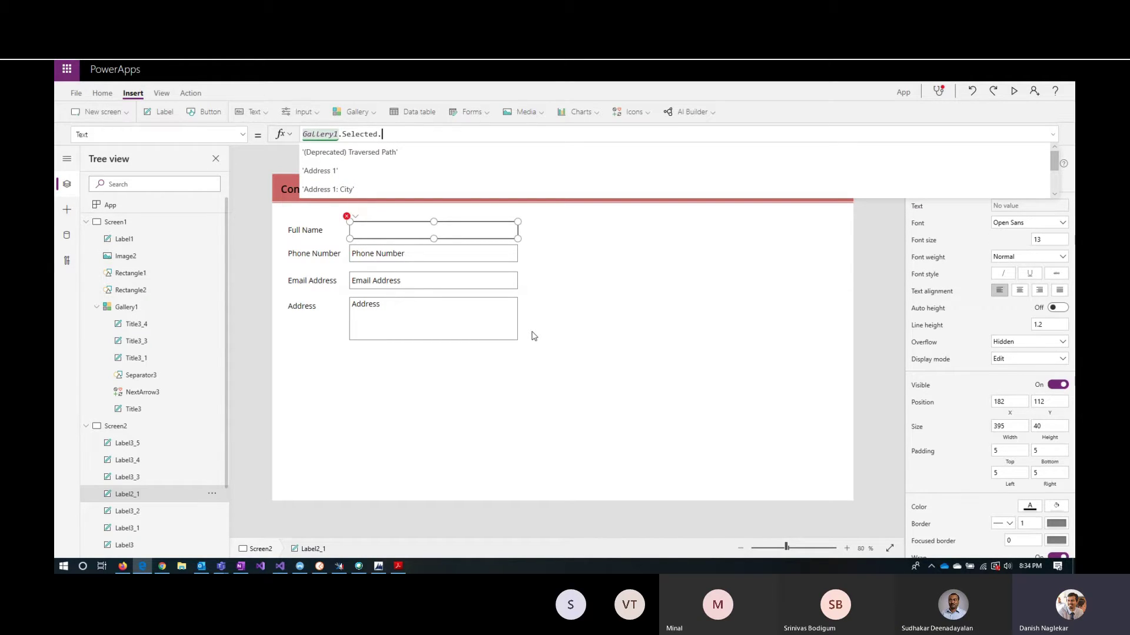
text(ful)
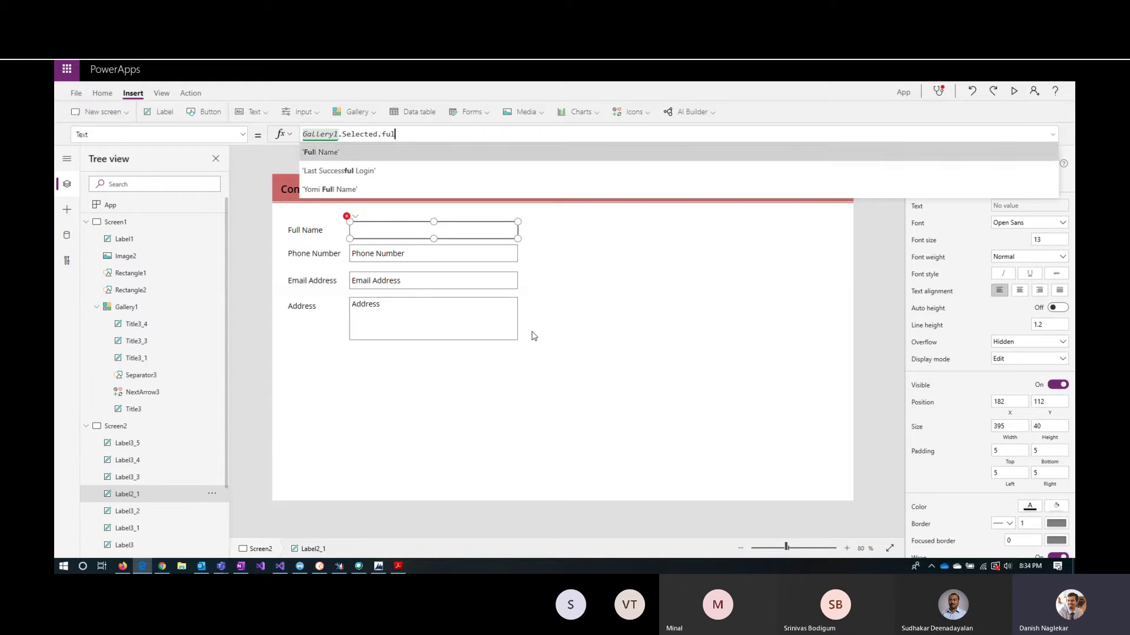
key(Tab)
Replace the Text formula of the bordered Phone Number label with the beginning Gallery1.Selected followed by a dot
click(449, 253)
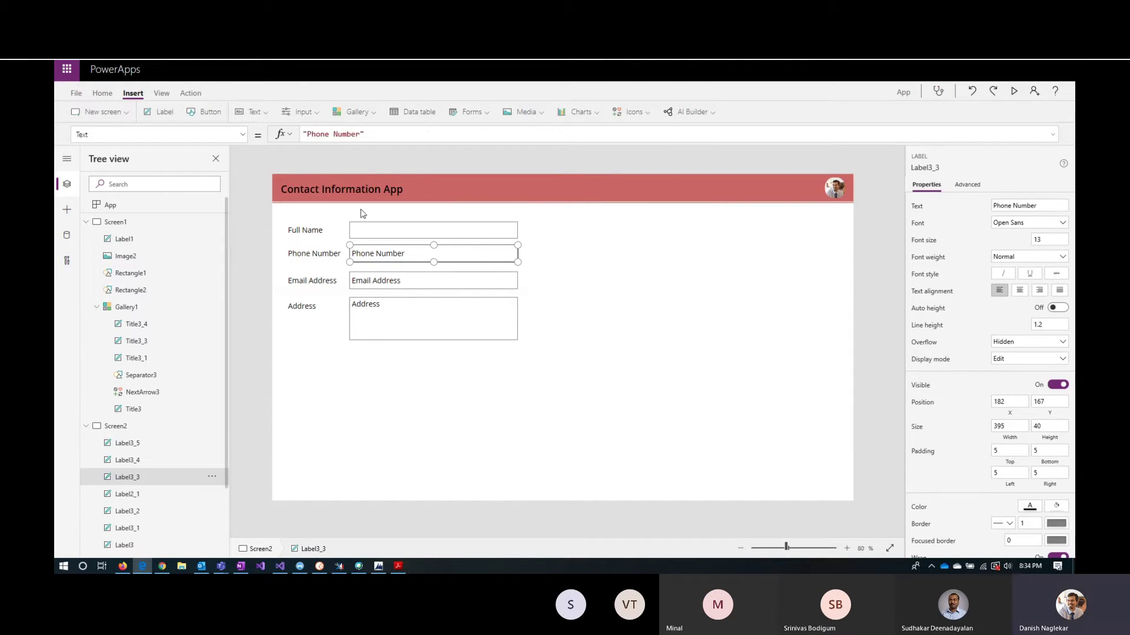
key(ctrl+a)
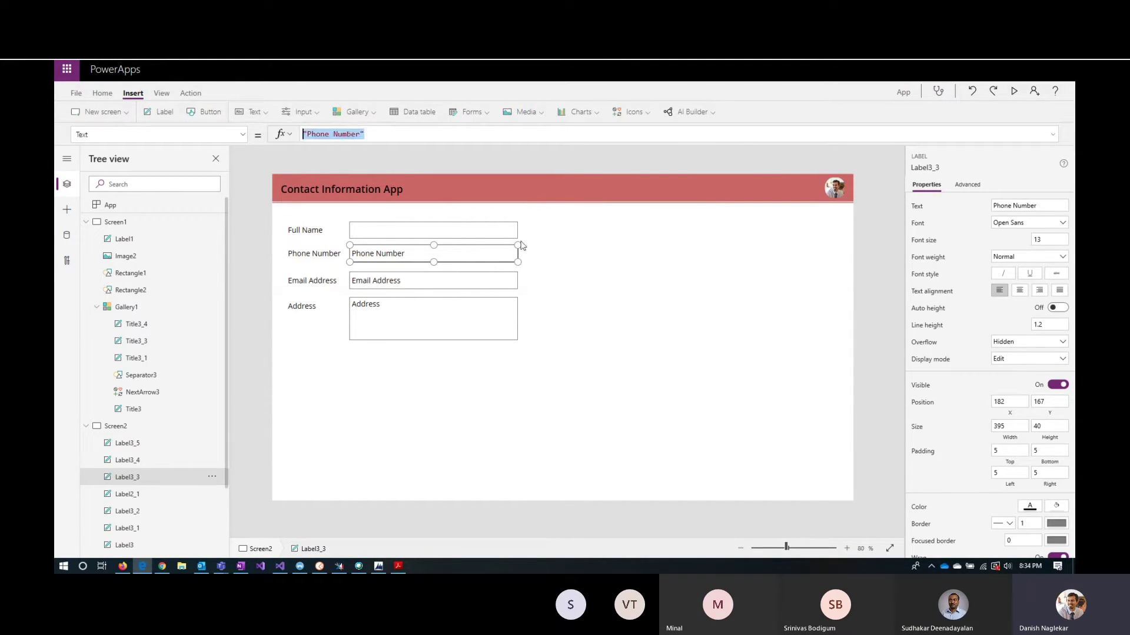
text(galle)
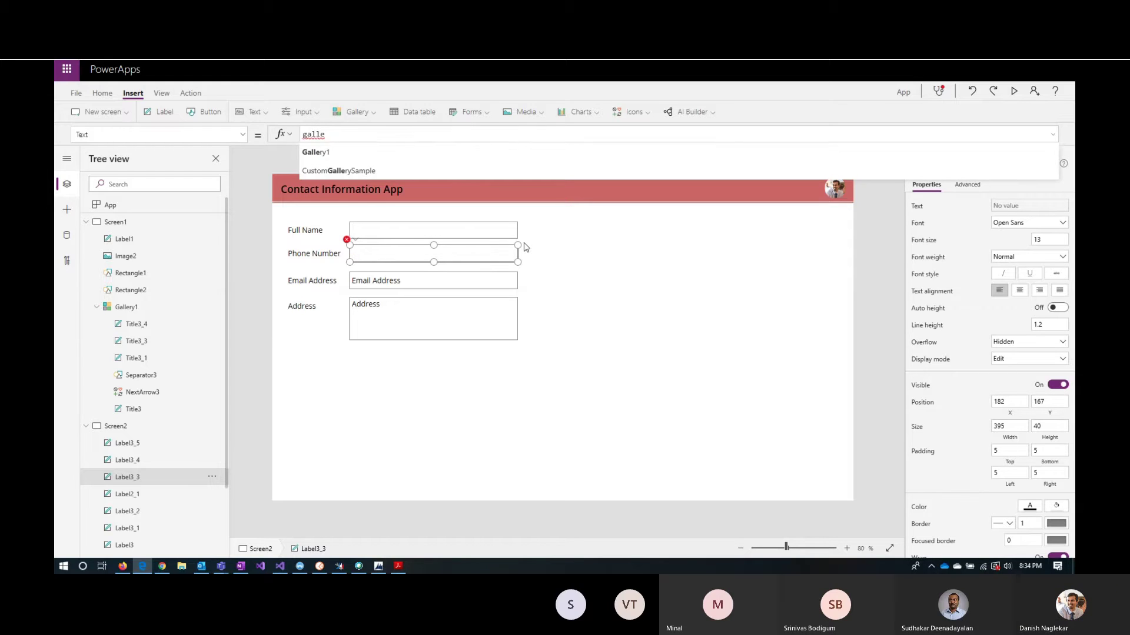
key(Tab)
text(.)
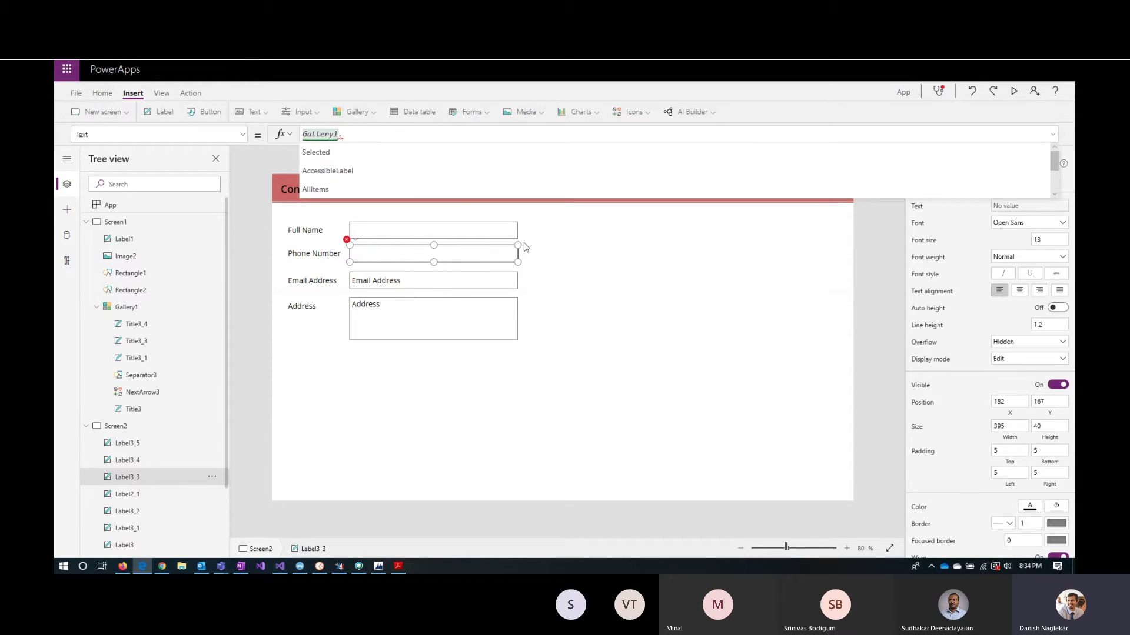
text(Selected)
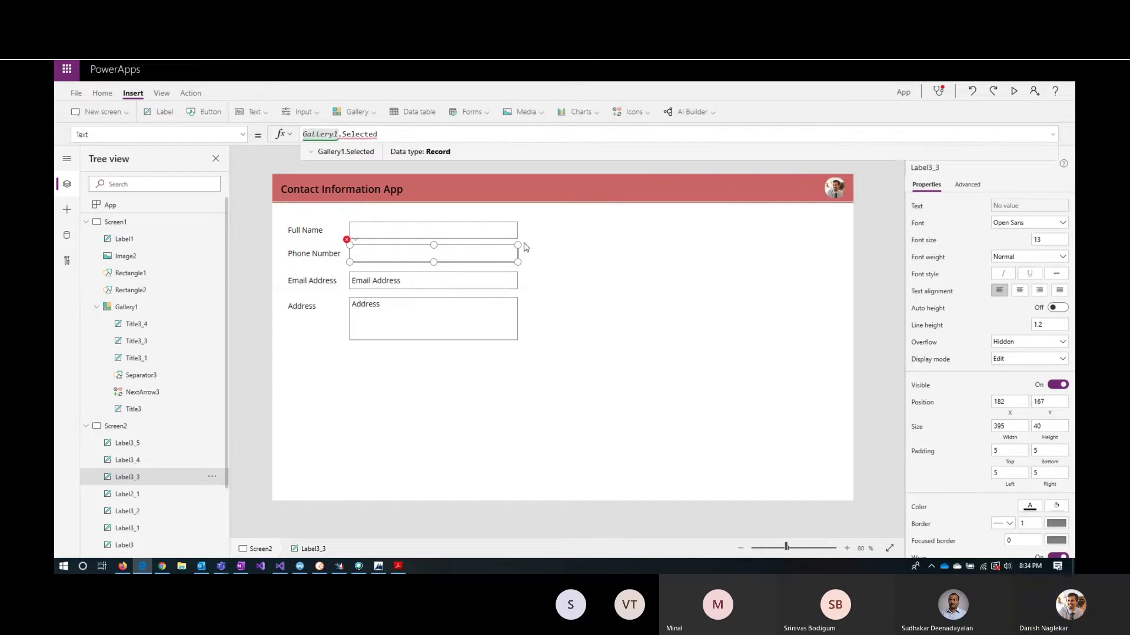
text(.)
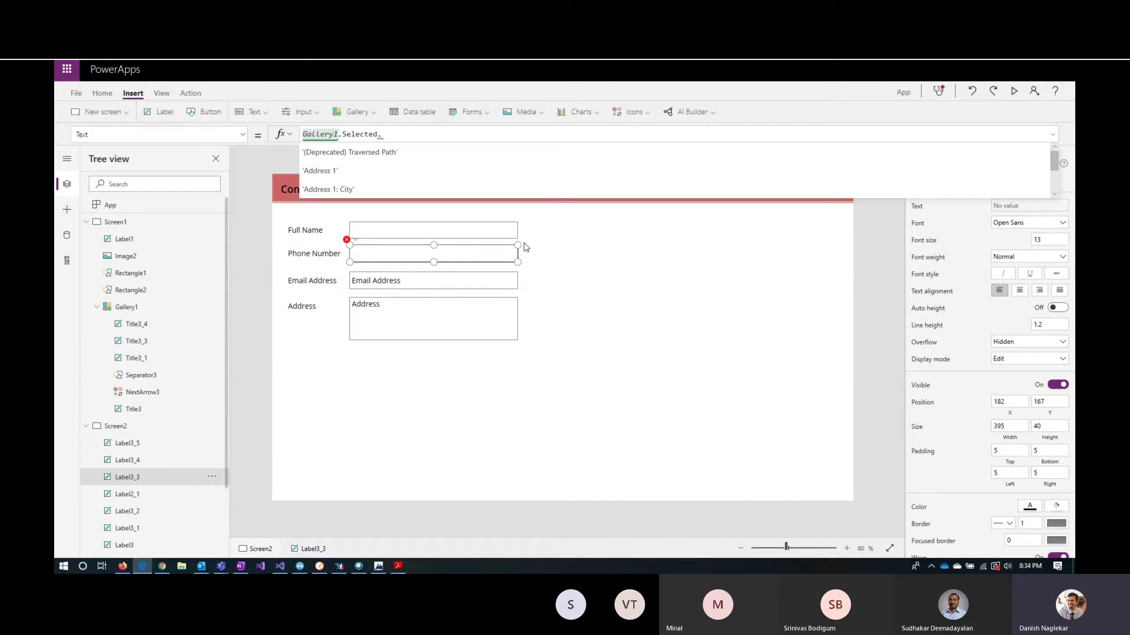
text(tele)
key(Down)
key(Down)
key(Down)
key(Down)
key(Down)
key(Down)
key(Down)
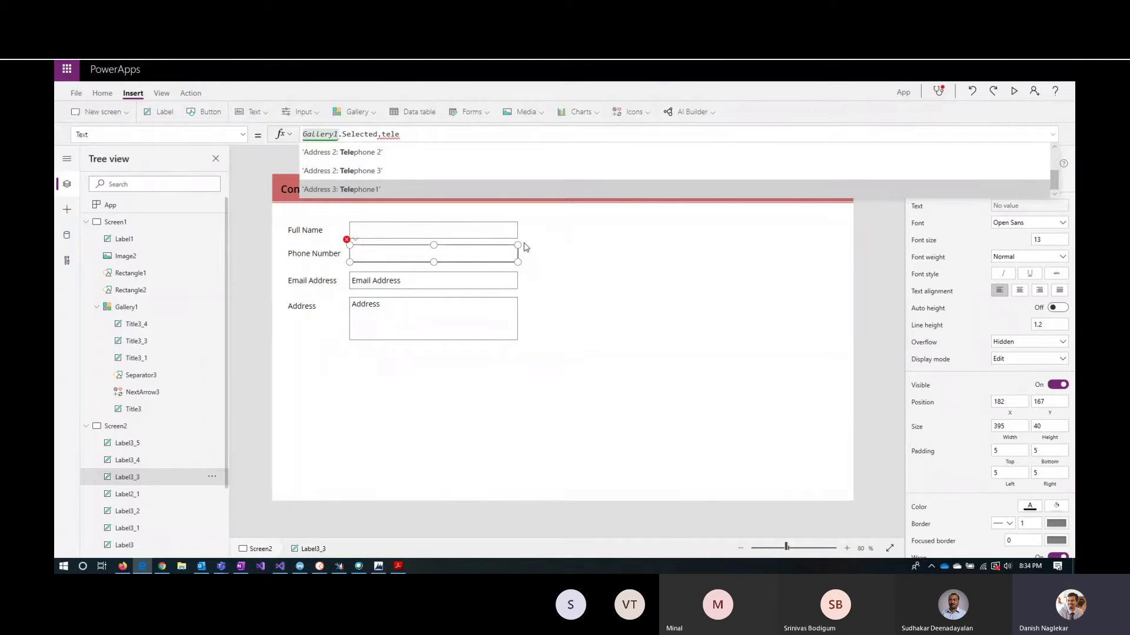
key(Down)
key(Down)
key(Down)
key(Down)
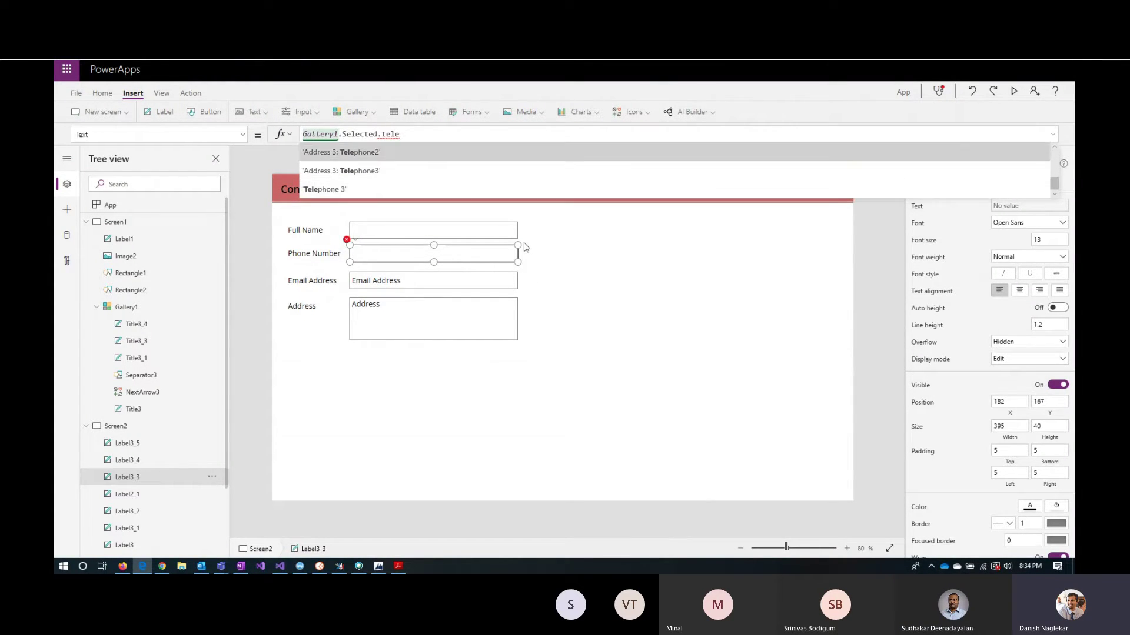
key(ctrl+shift+Left)
Complete the bordered Phone Number label's formula with the 'Business Phone' field of the selected gallery item
text(busin)
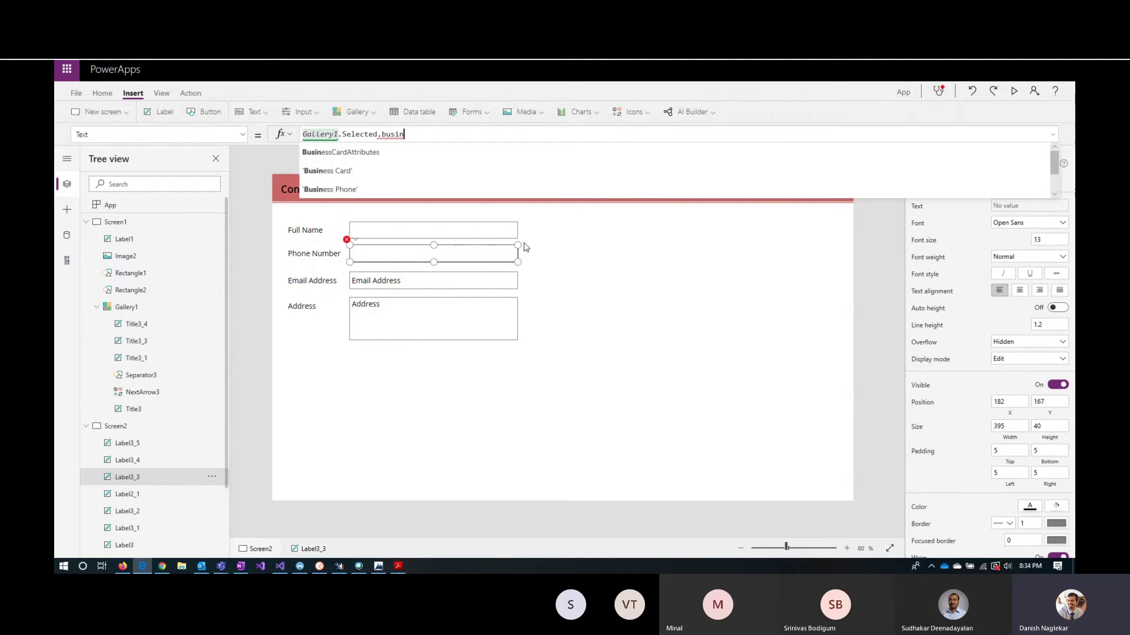
key(Down)
key(Down)
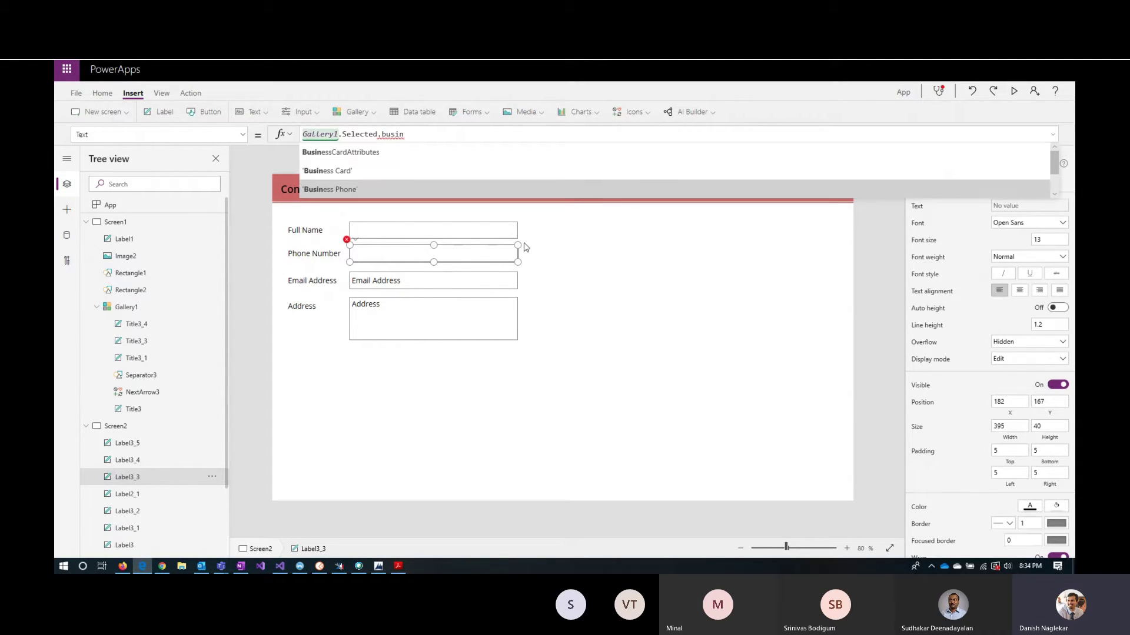
key(Tab)
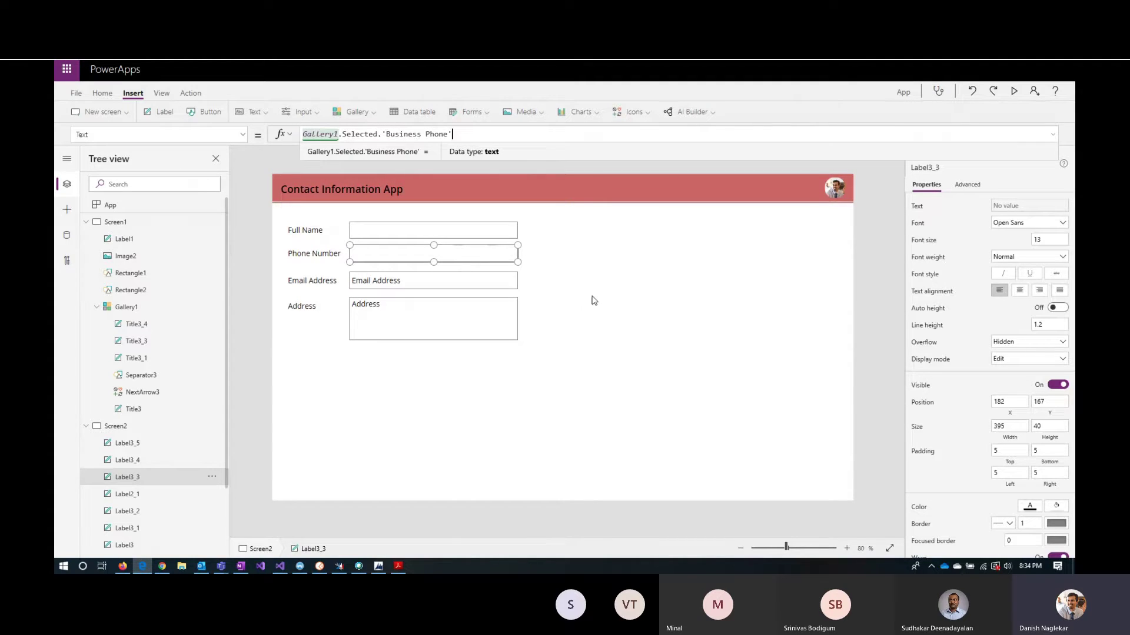
Set the Text formula of the bordered Email Address label to Gallery1.Selected.Email
click(427, 281)
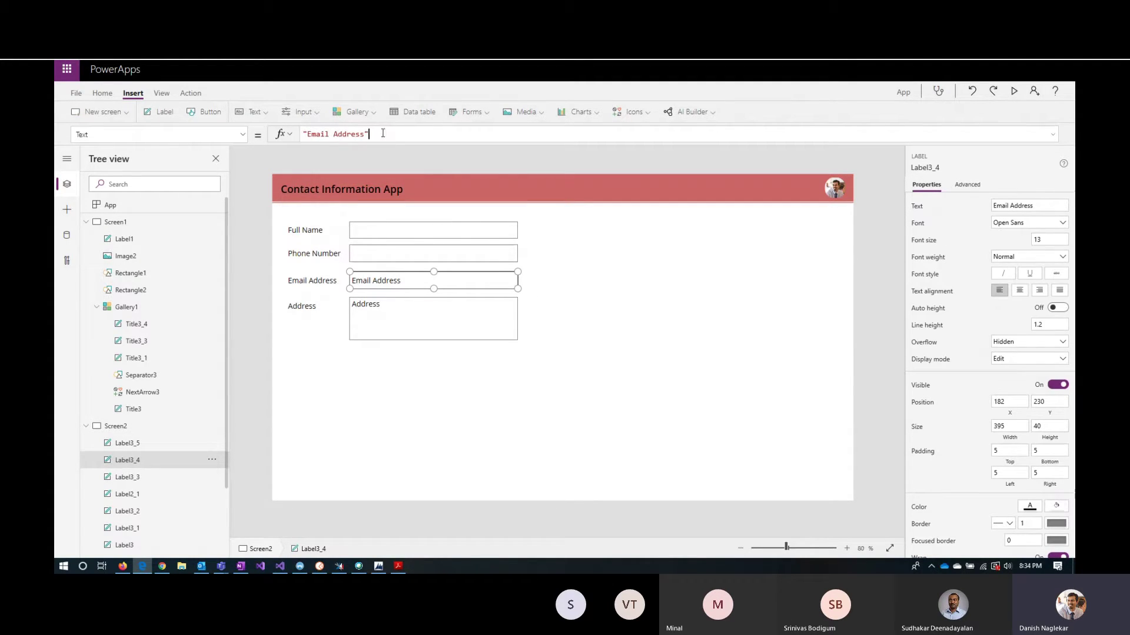
drag(367, 135, 303, 134)
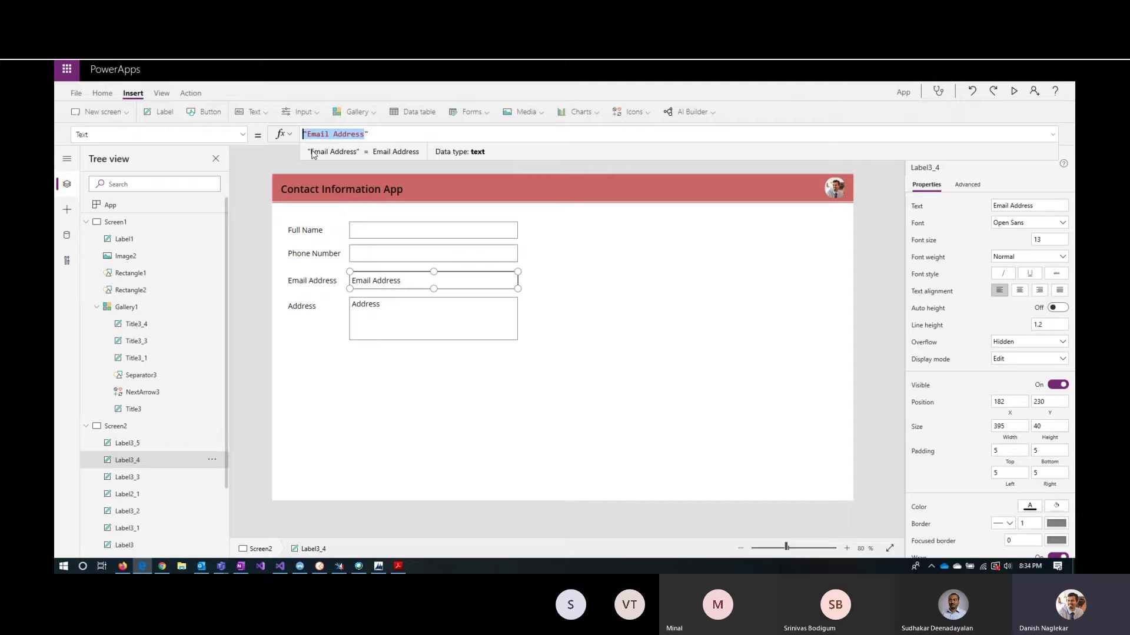
text(Gallery1)
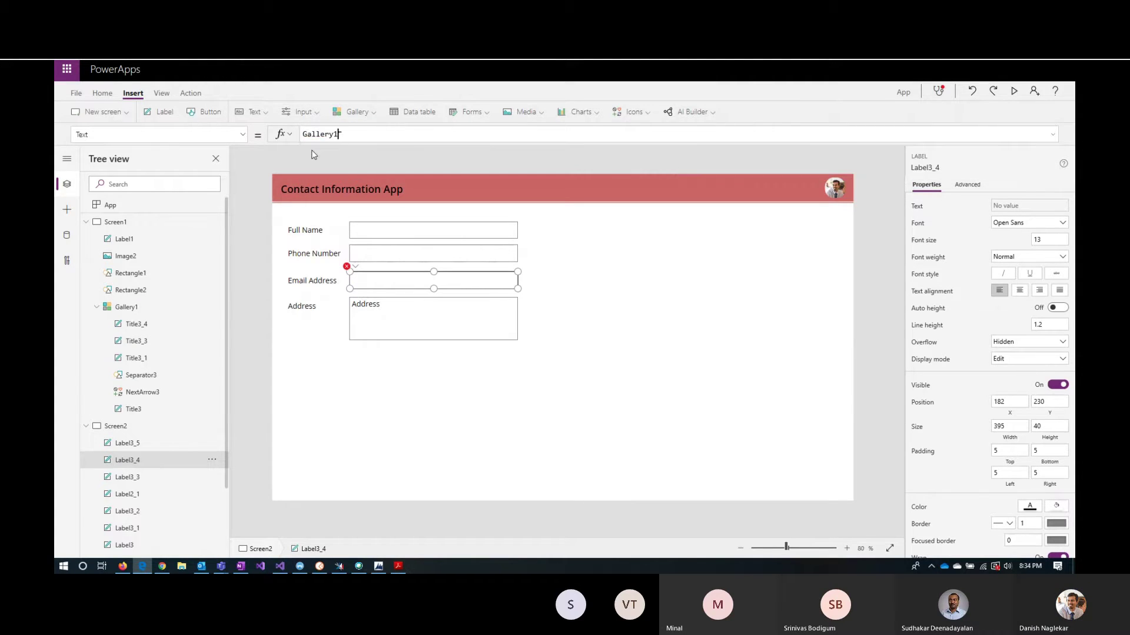
text(.selected)
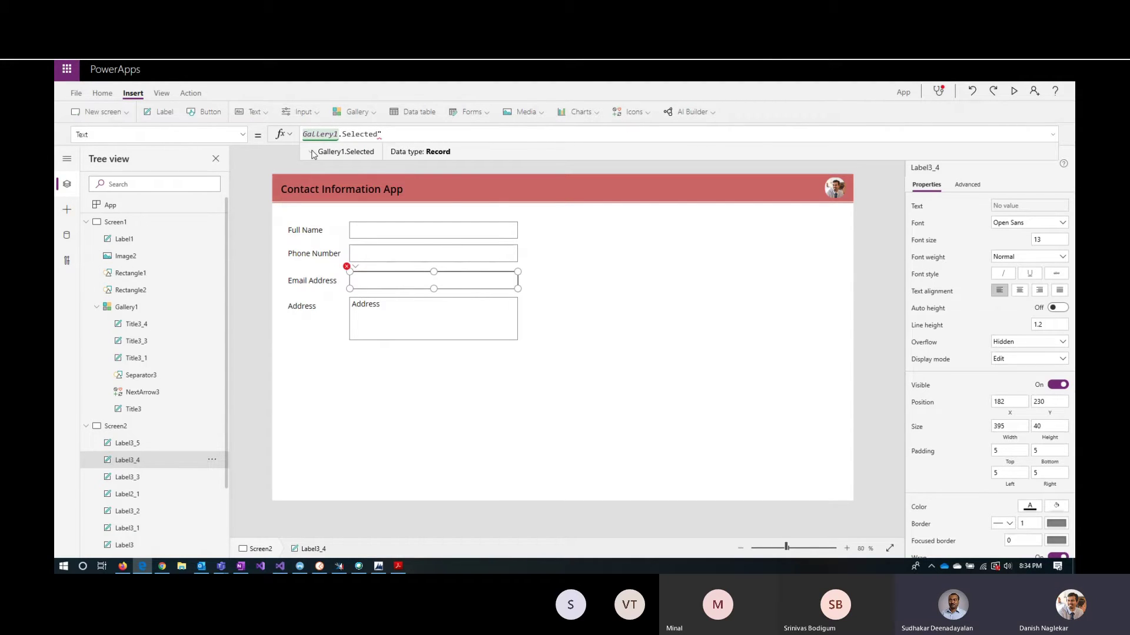
text(.email)
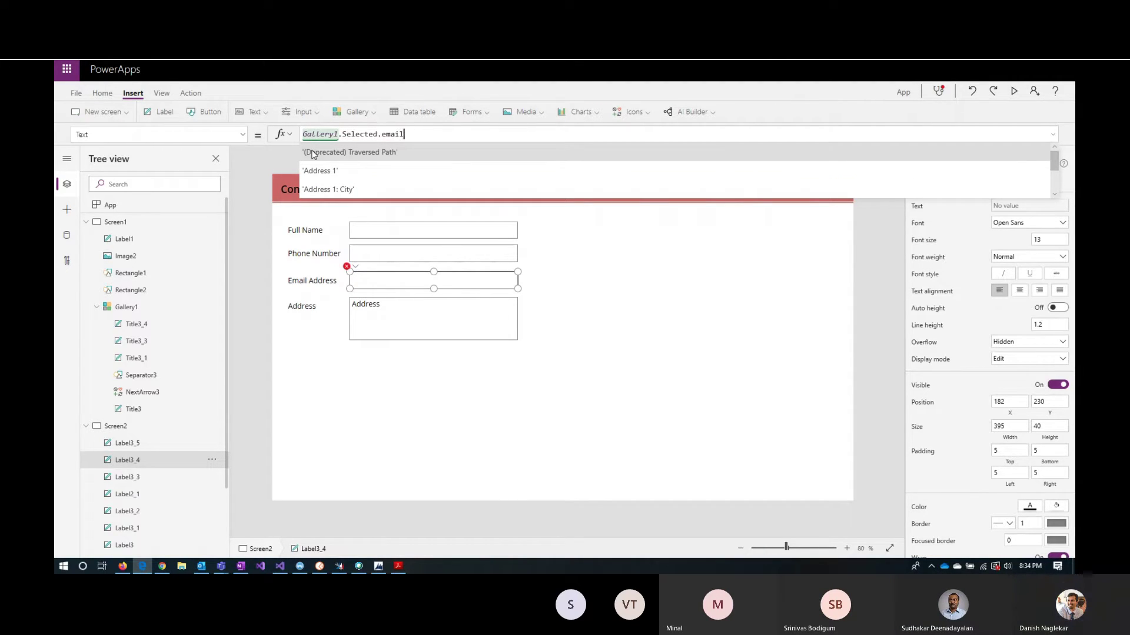
click(312, 153)
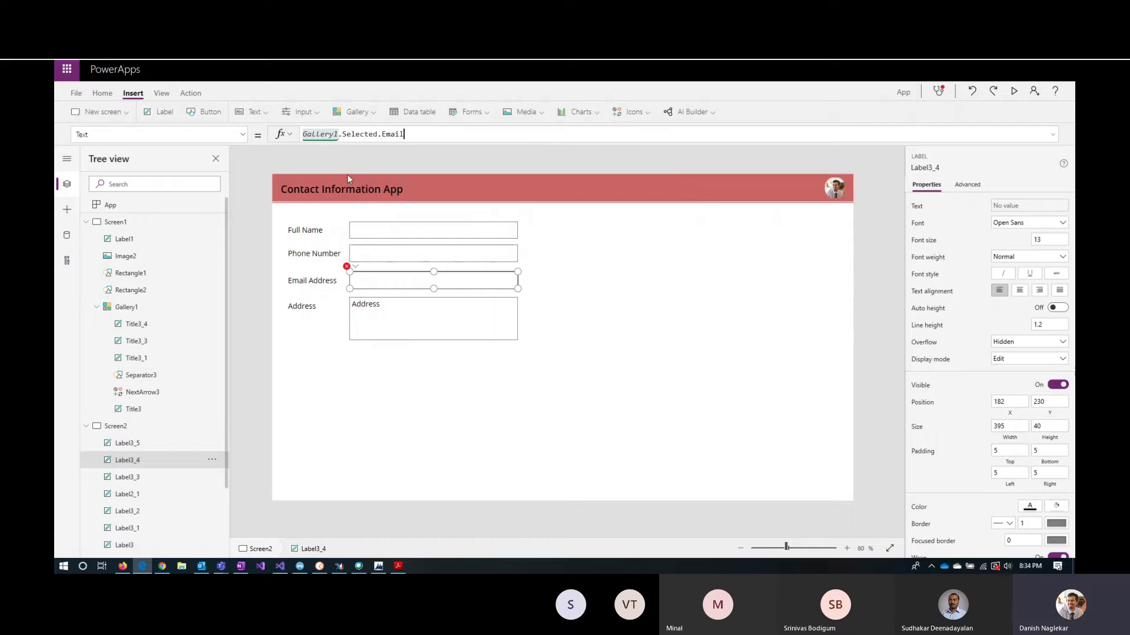
Clear the placeholder Text formula of the bordered Address label
click(407, 315)
click(353, 137)
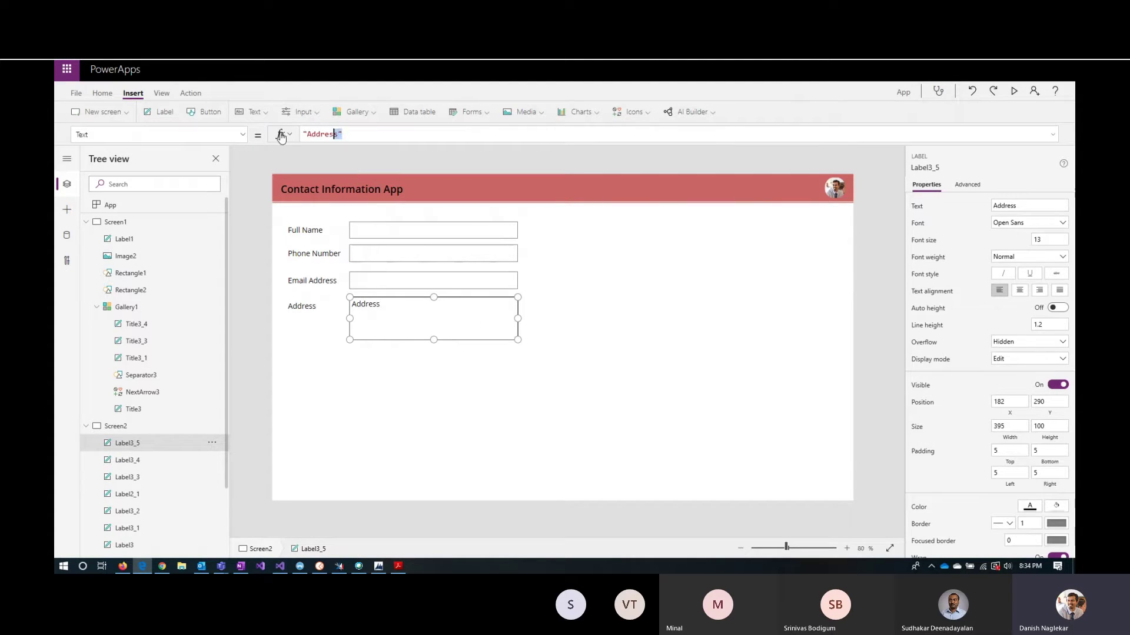
key(ctrl+a)
text(g)
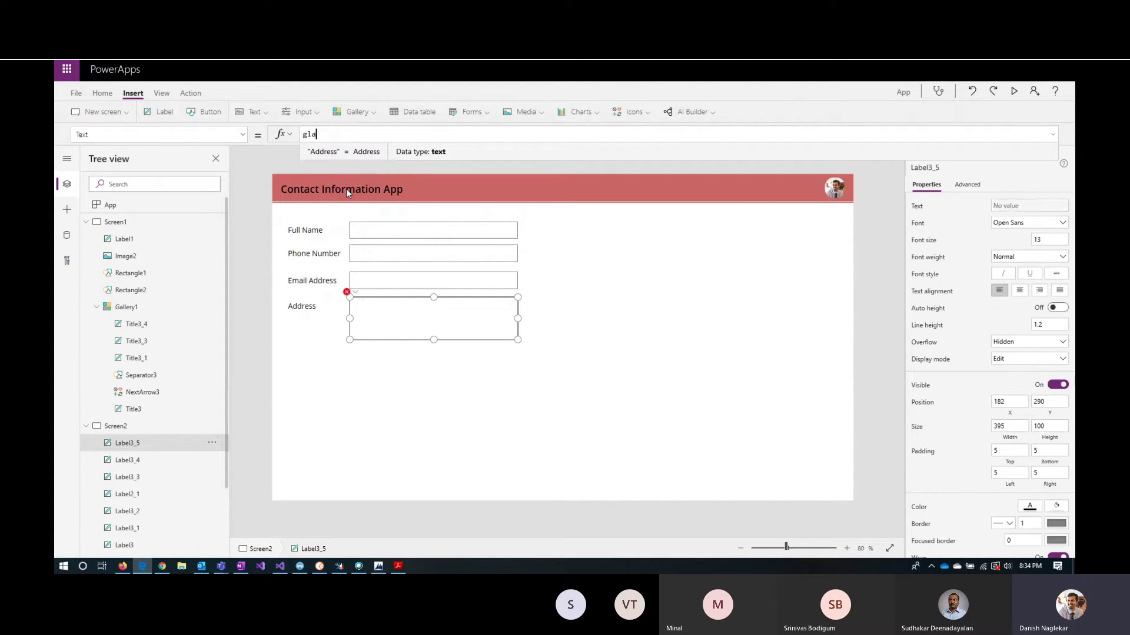
text(lae)
key(BackSpace)
key(BackSpace)
key(BackSpace)
key(BackSpace)
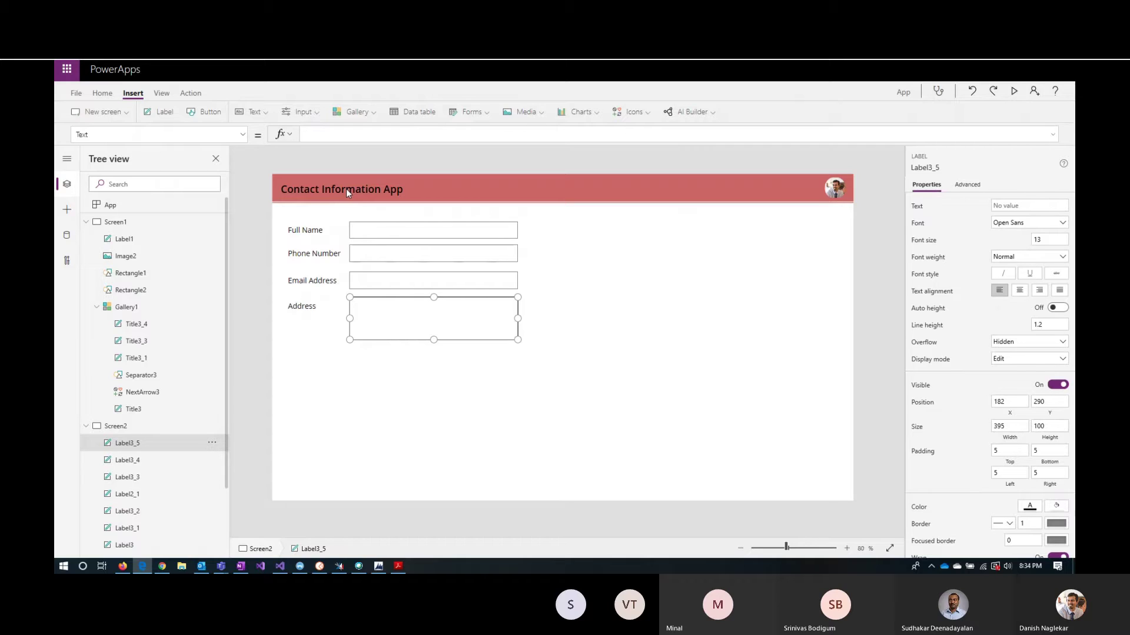
Set the Text formula of the bordered Address label to Gallery1.Selected.'Address 1'
text(Gal)
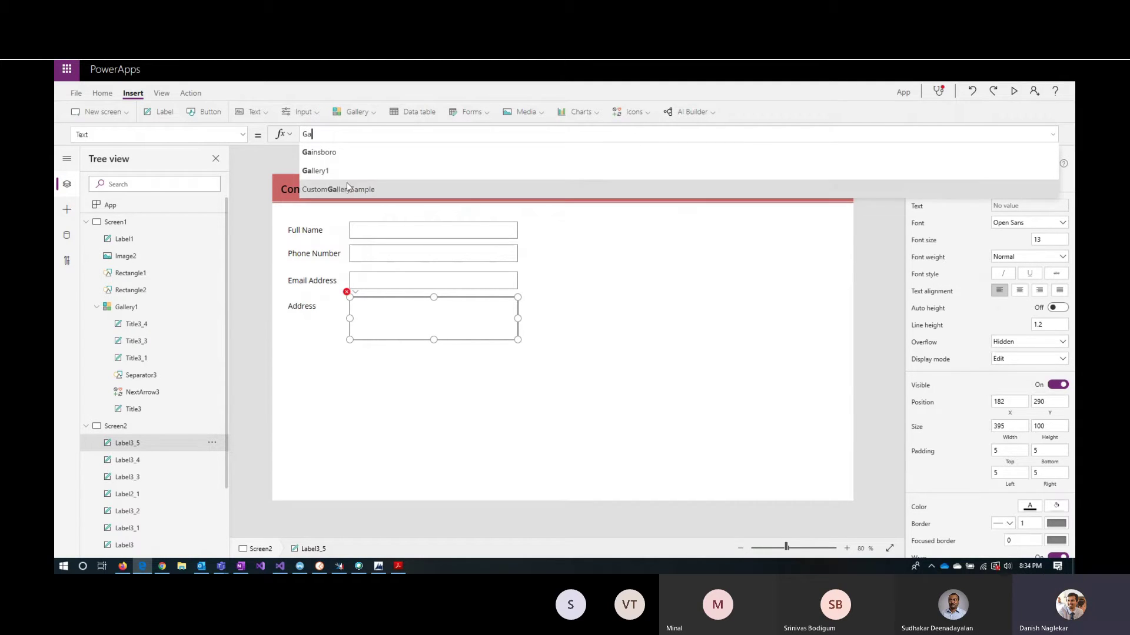
key(Tab)
text(.)
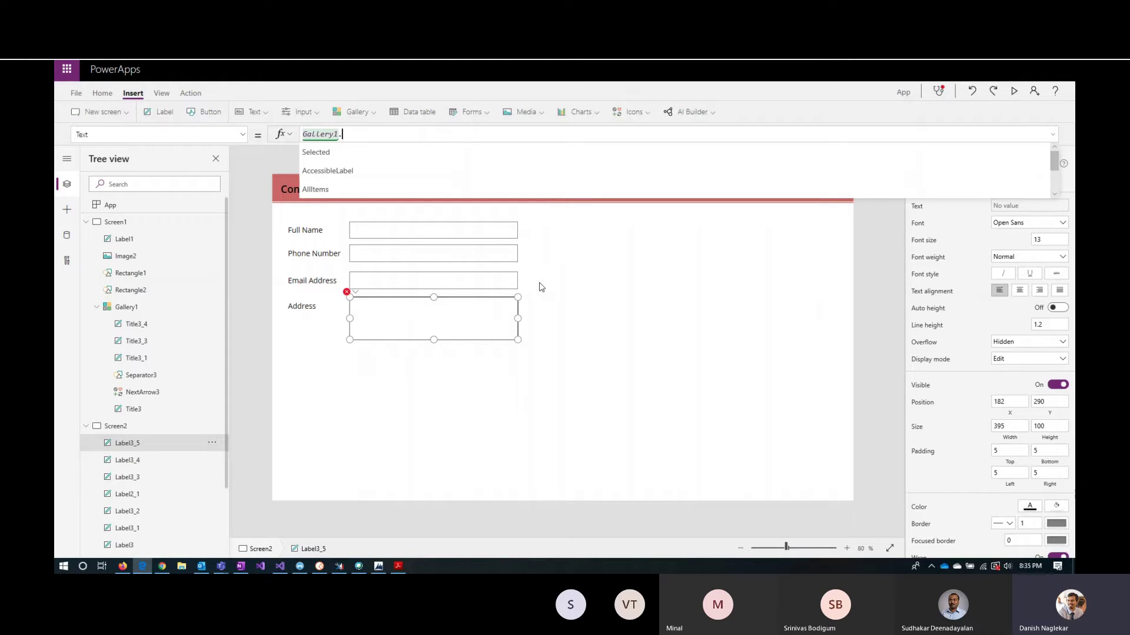
key(Tab)
text(.)
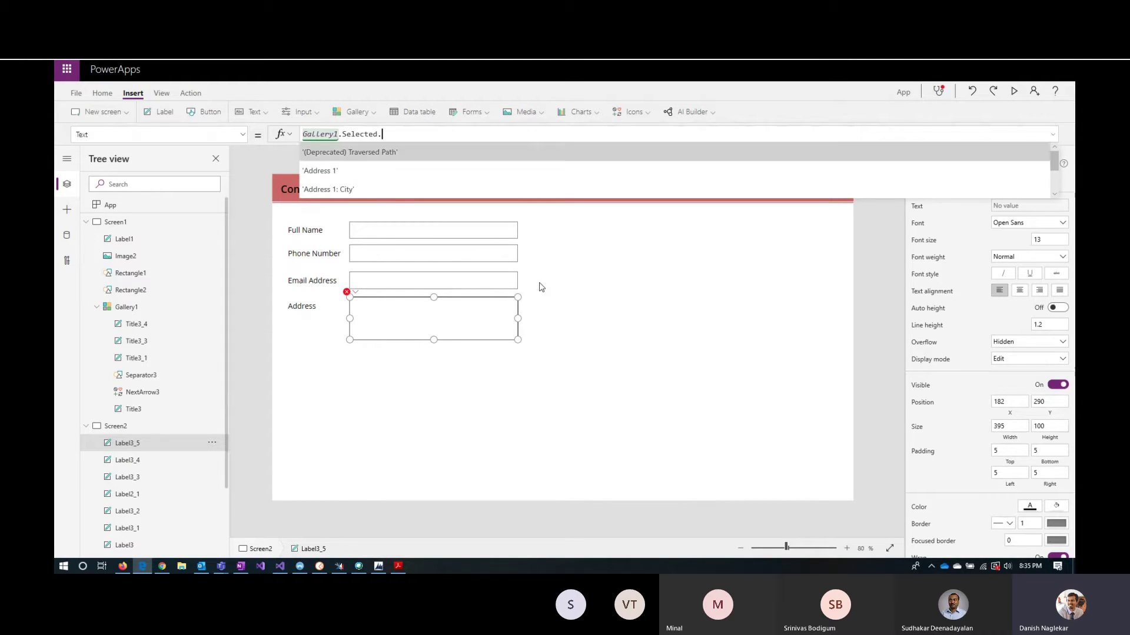
key(Down)
key(Tab)
click(661, 333)
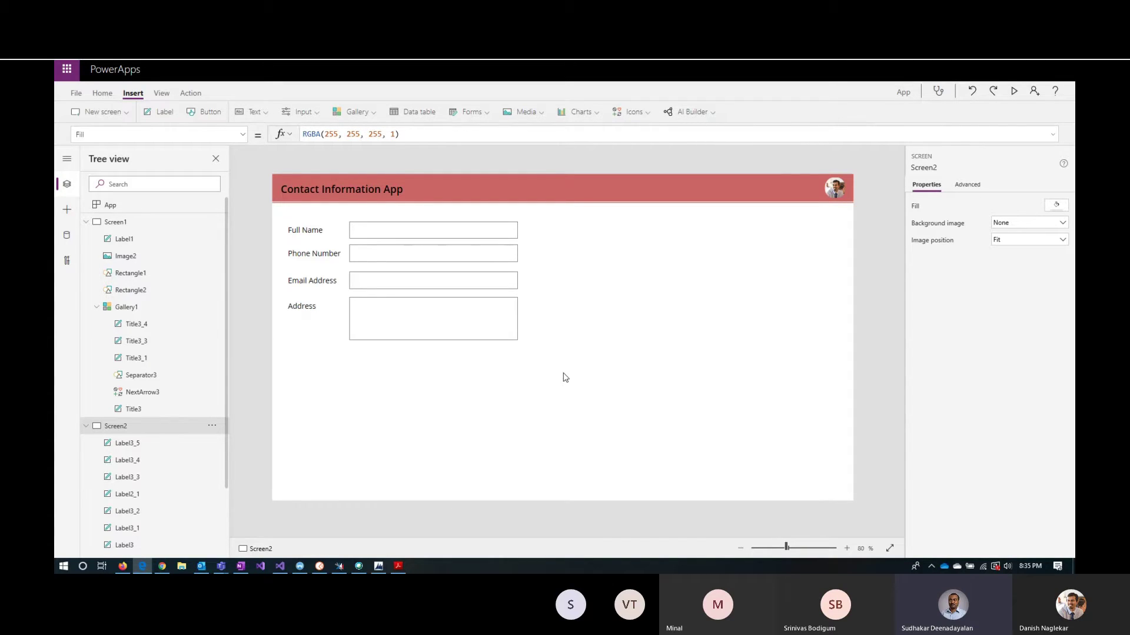
Preview the app from Screen1, select the second contact row of the gallery, and close the preview
click(138, 224)
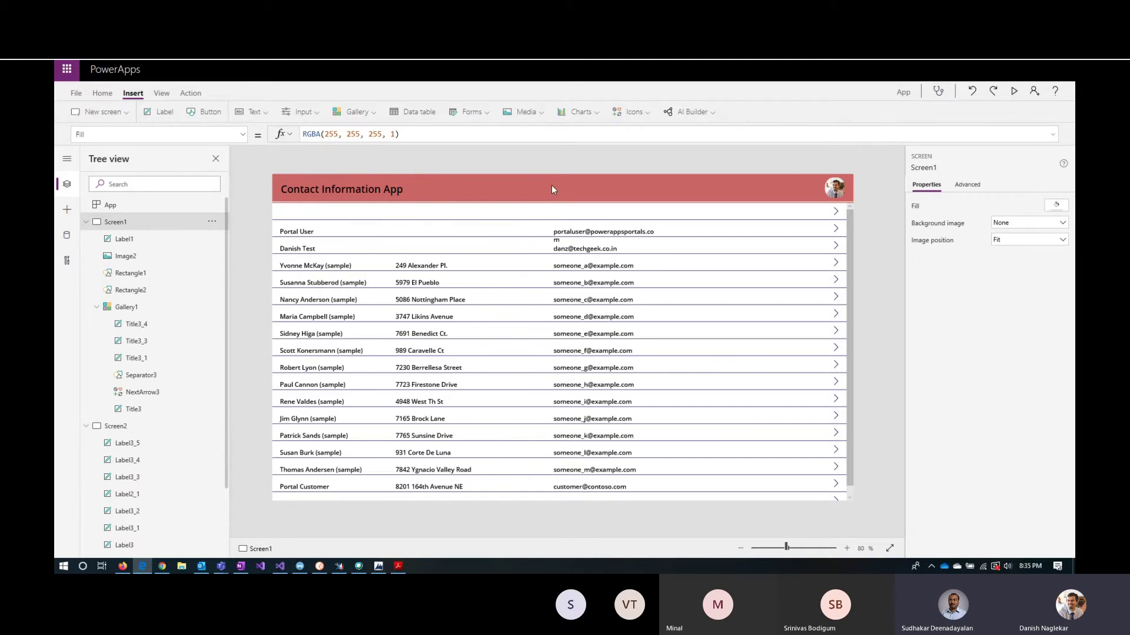
click(1013, 92)
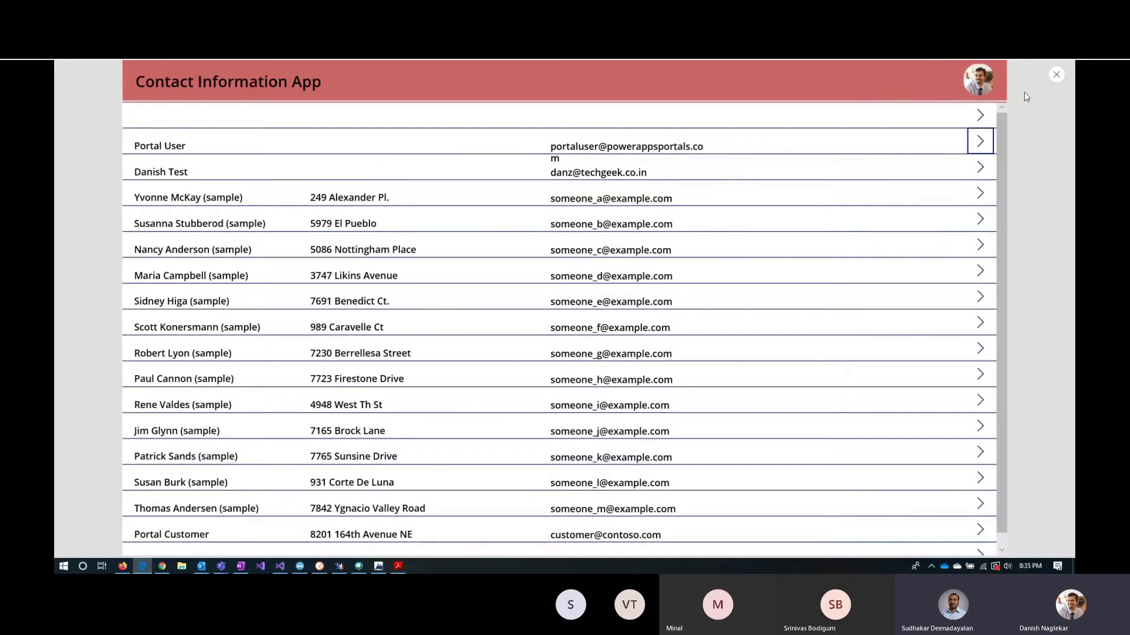
click(1057, 75)
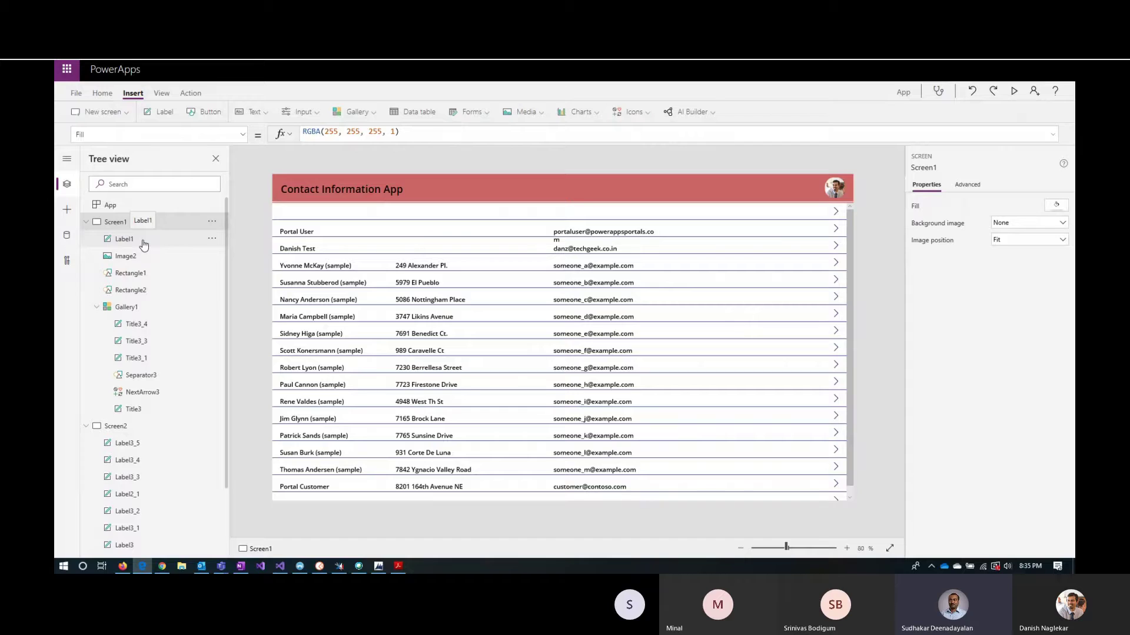
Preview Screen2 to check the contact details shown in the bordered labels, and close the preview
click(141, 426)
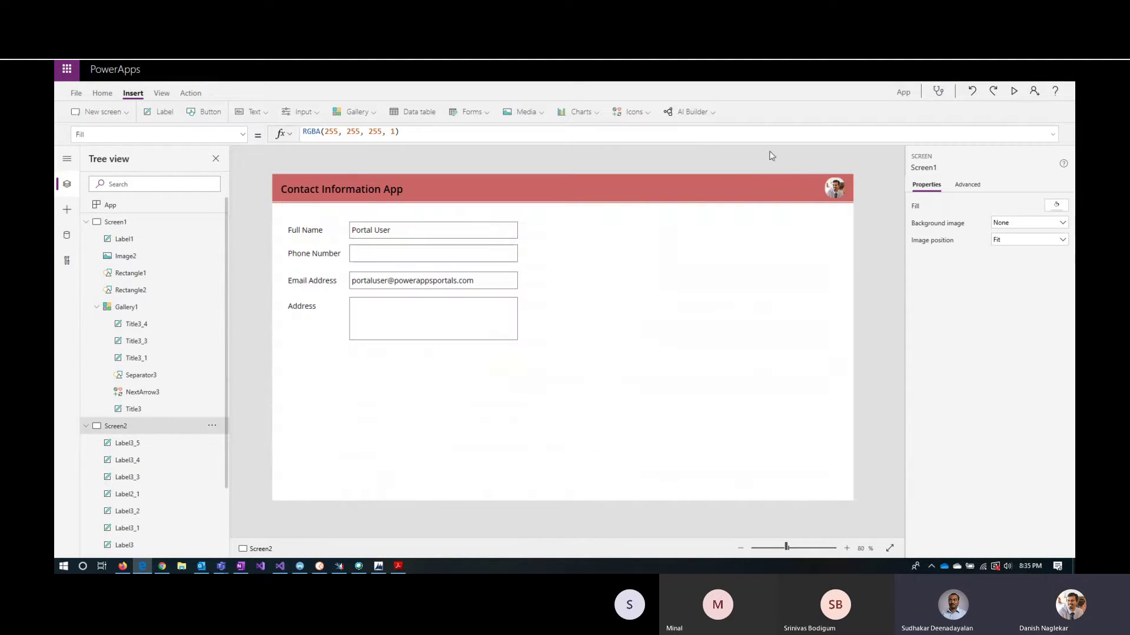
click(1013, 91)
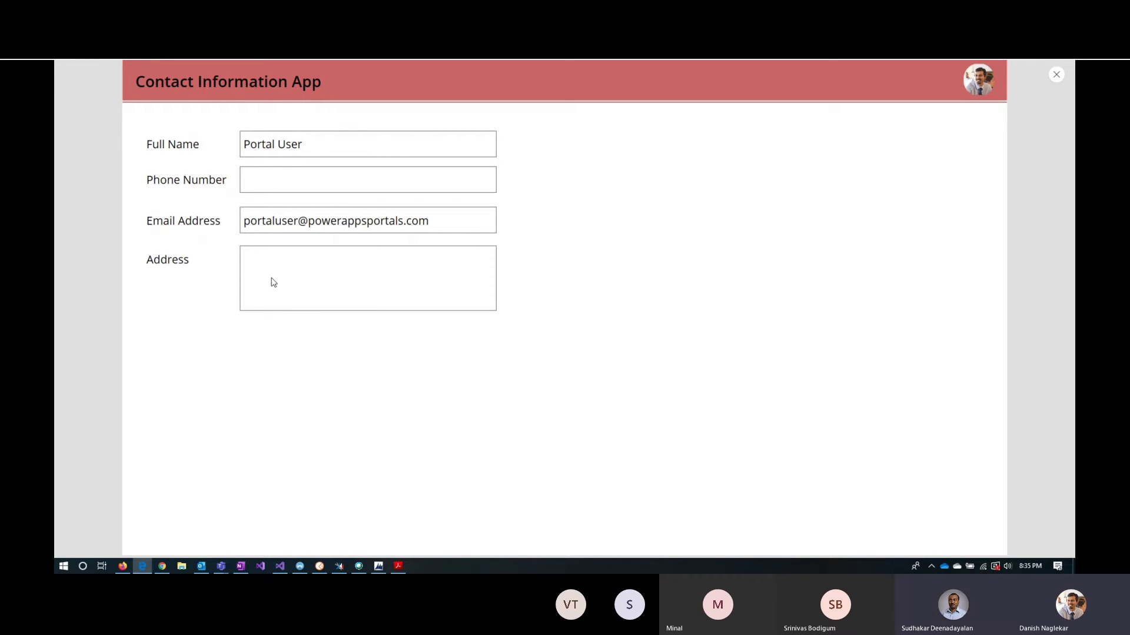
click(1056, 77)
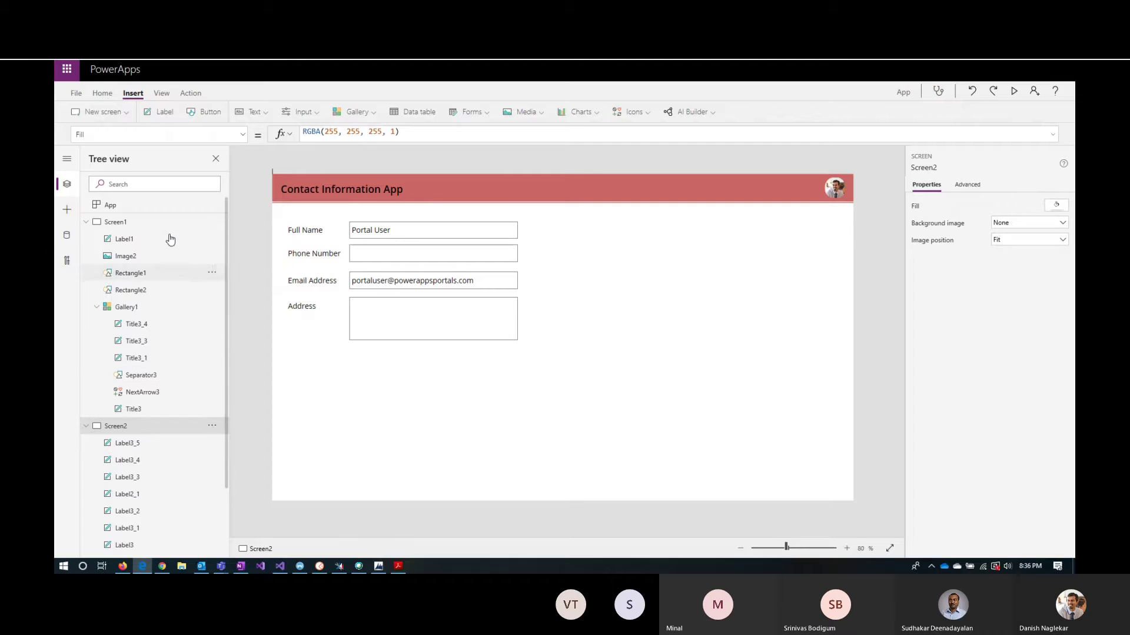
In the gallery's NextArrow3 icon, end the Select(Parent) call in the OnSelect formula with a semicolon and enlarge the formula editor
click(141, 392)
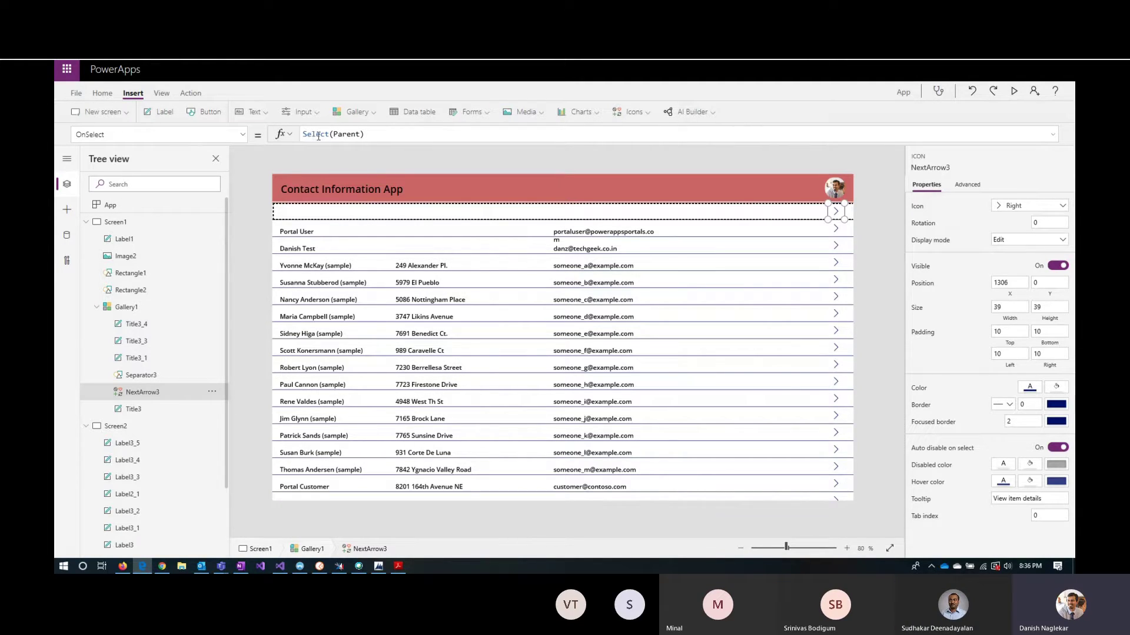
click(383, 135)
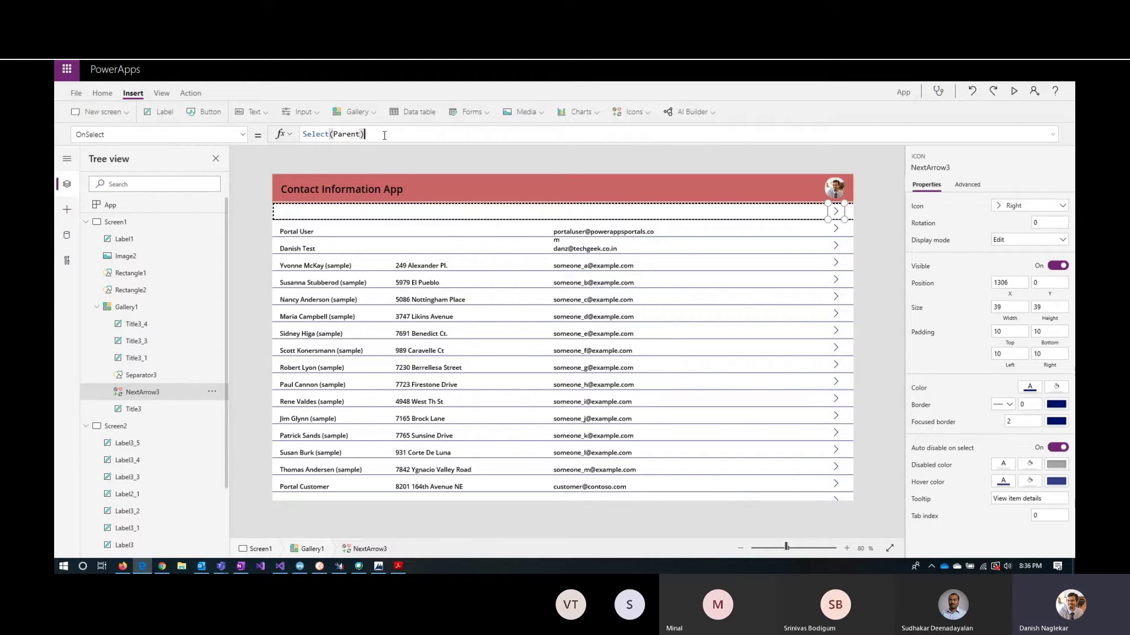
click(1056, 136)
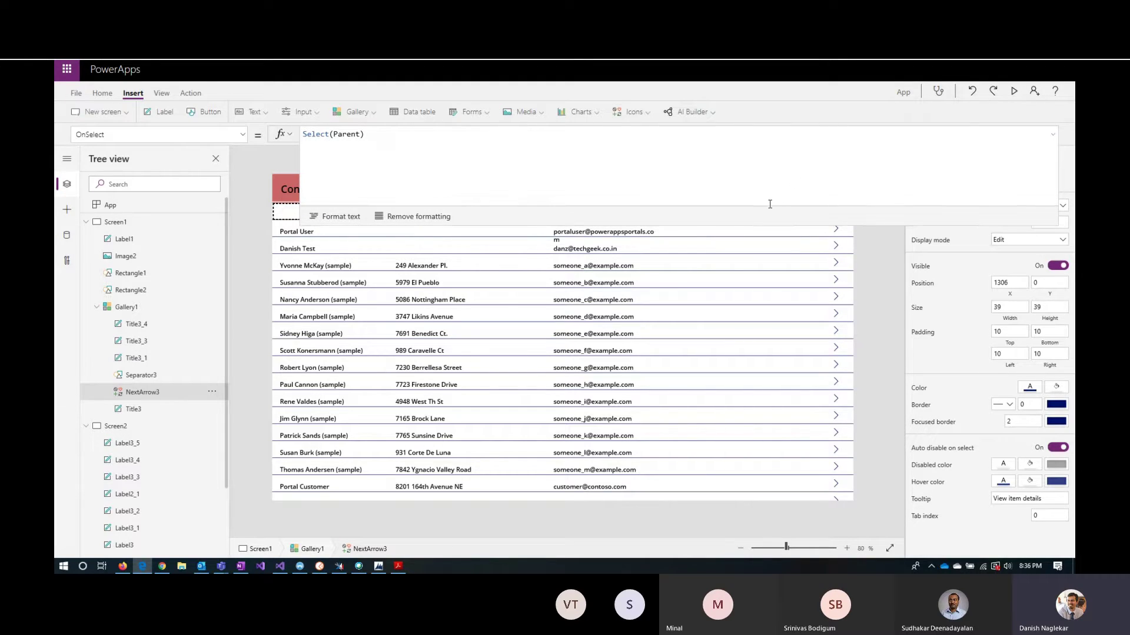
click(386, 136)
text(;)
drag(517, 225, 520, 445)
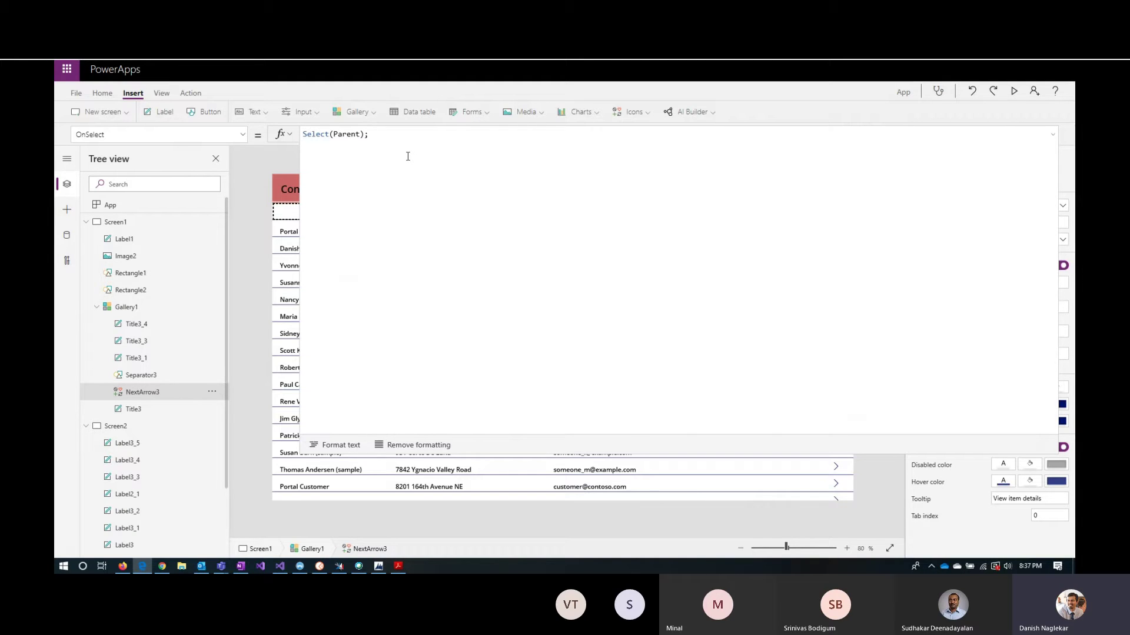
Add a second line, Navigate(Screen2,ScreenTransition.Cover);, to the OnSelect formula of NextArrow3 and collapse the formula editor
key(shift+Return)
text(Navigate()
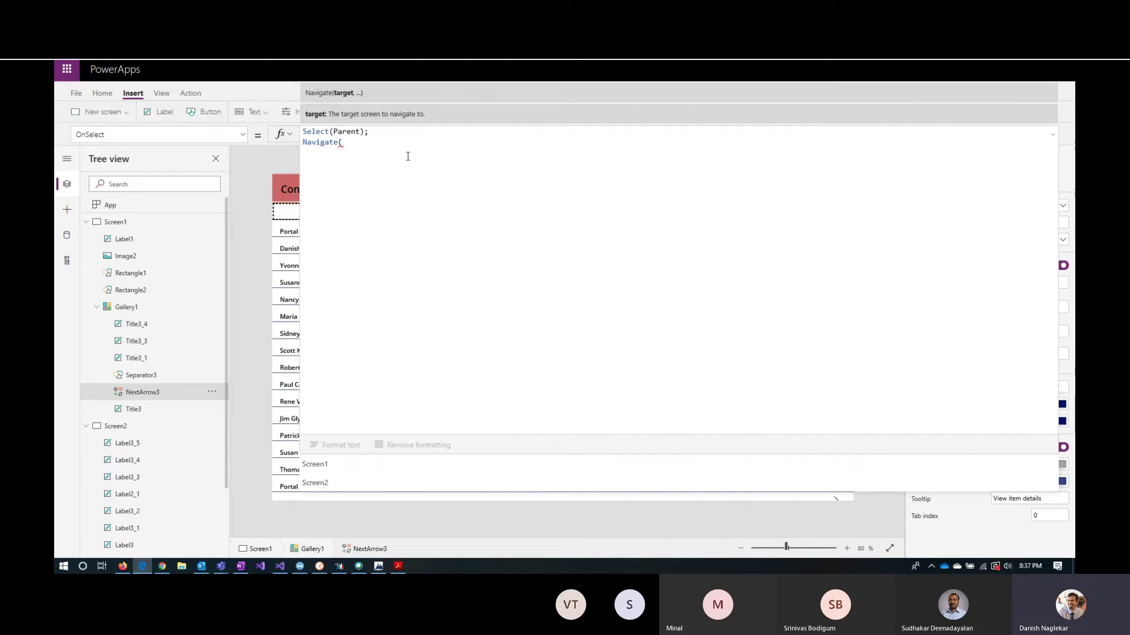
key(Down)
key(Tab)
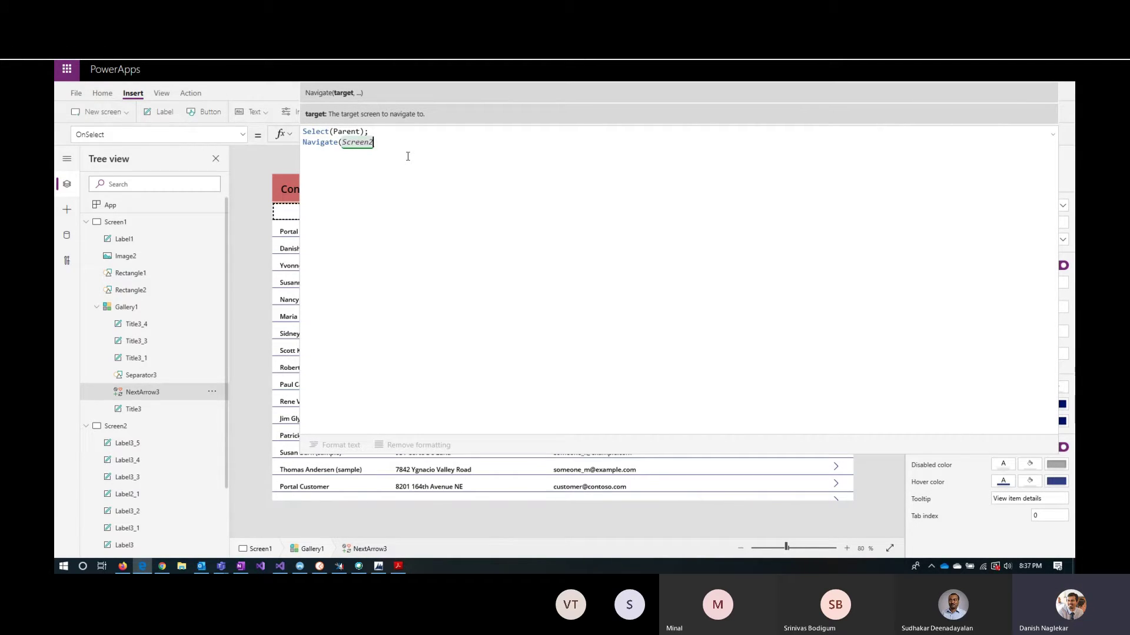
text(,)
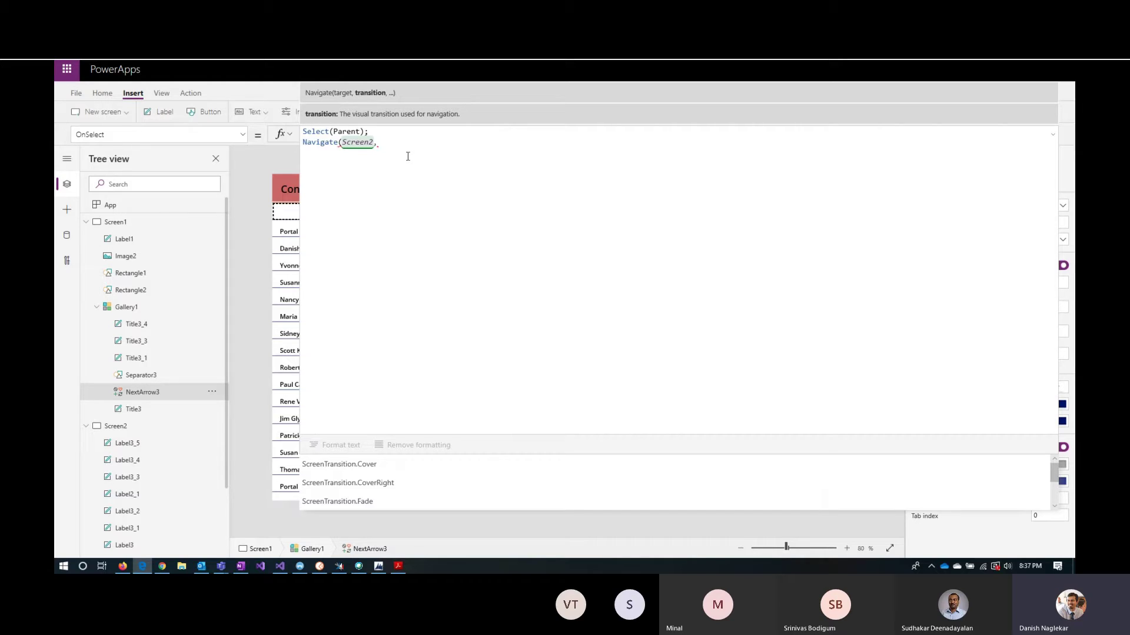
key(Down)
key(Down)
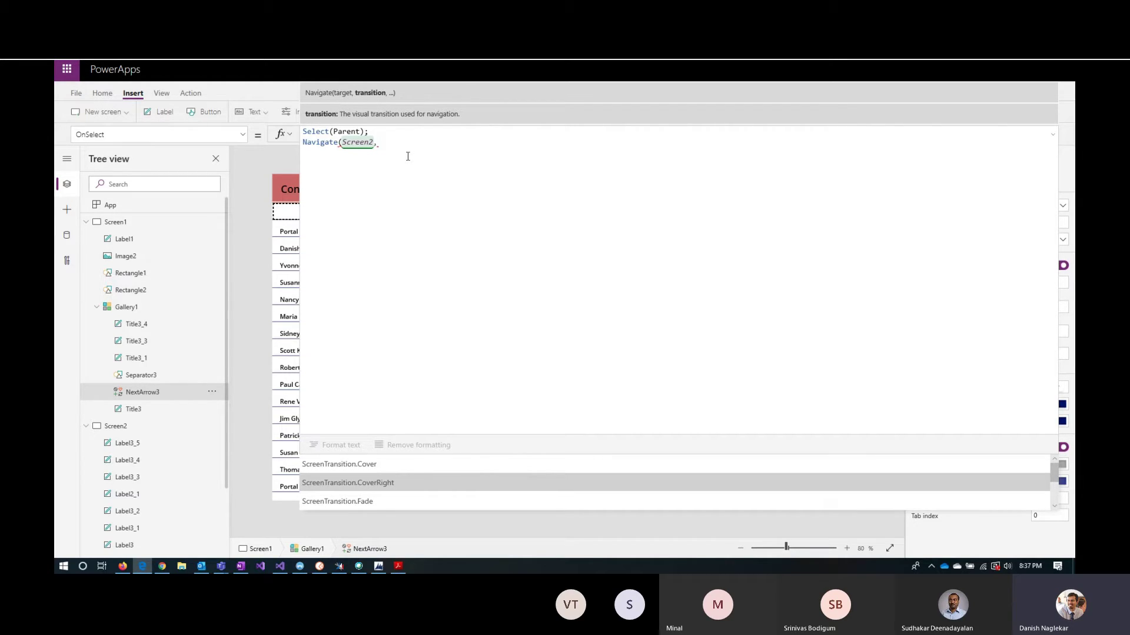
key(Down)
key(Down)
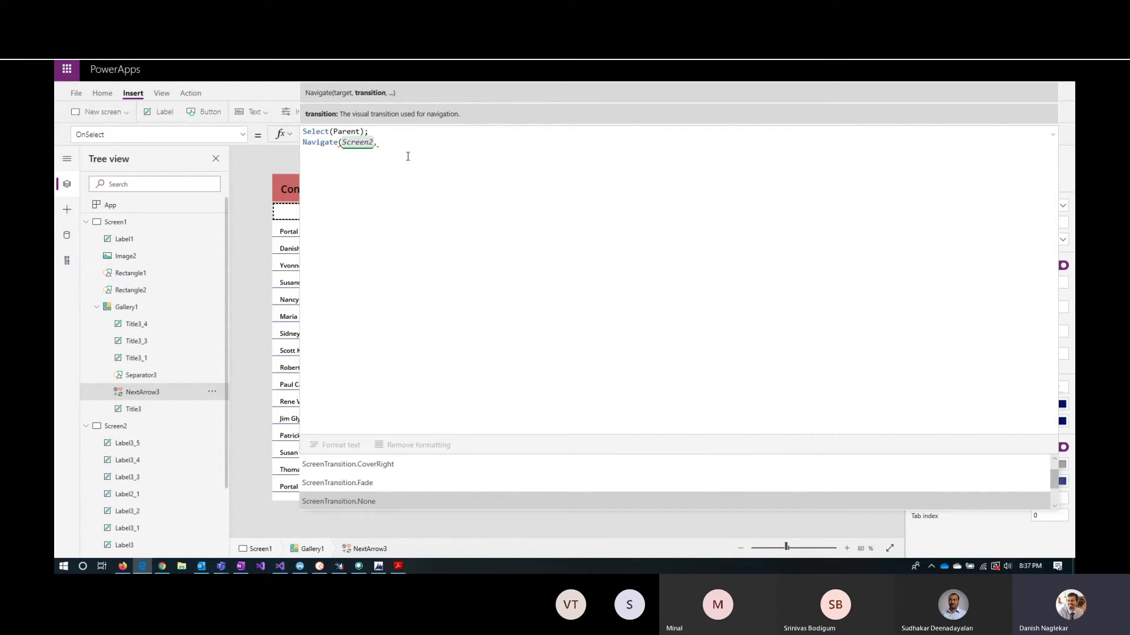
key(Down)
key(Tab)
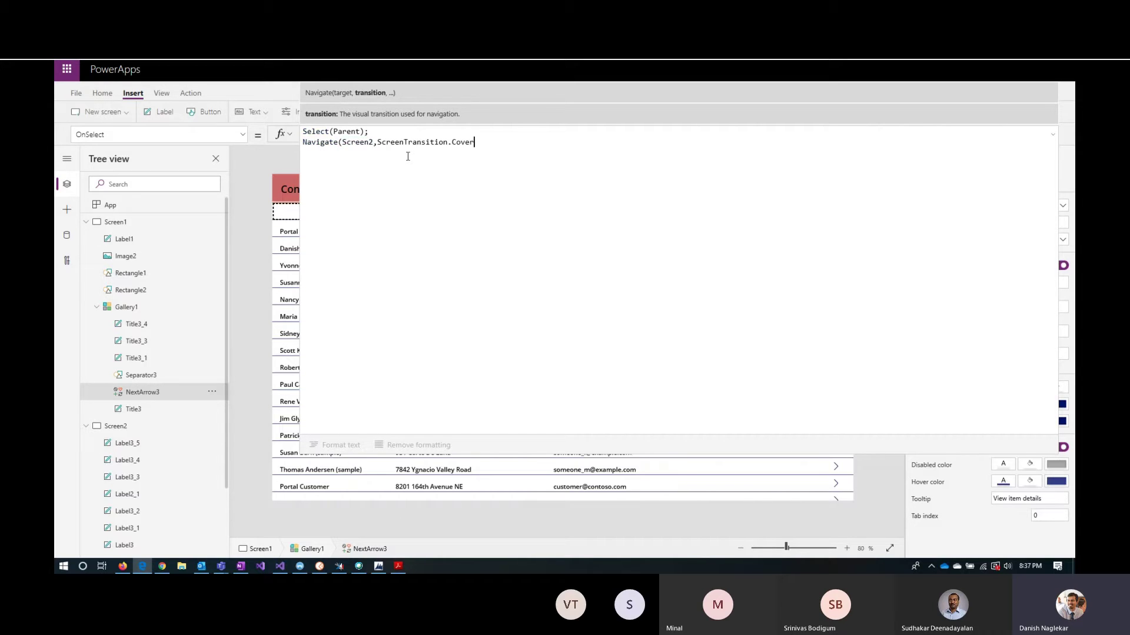
text();)
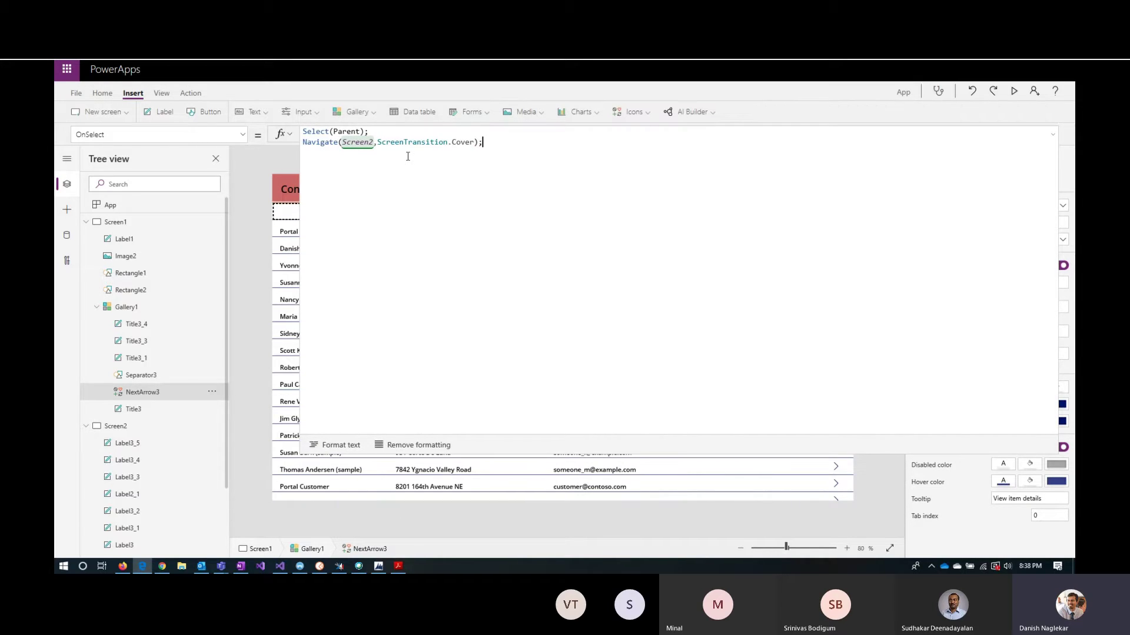
click(1052, 134)
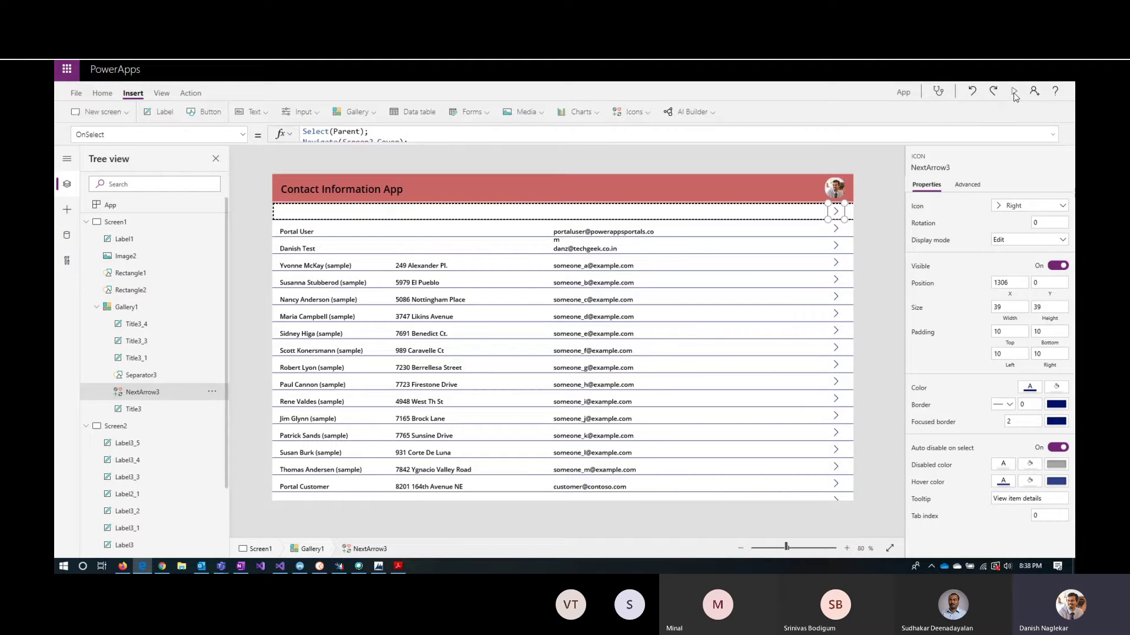
Preview the app, open the tenth gallery contact's details through its arrow, and close the preview
click(1014, 92)
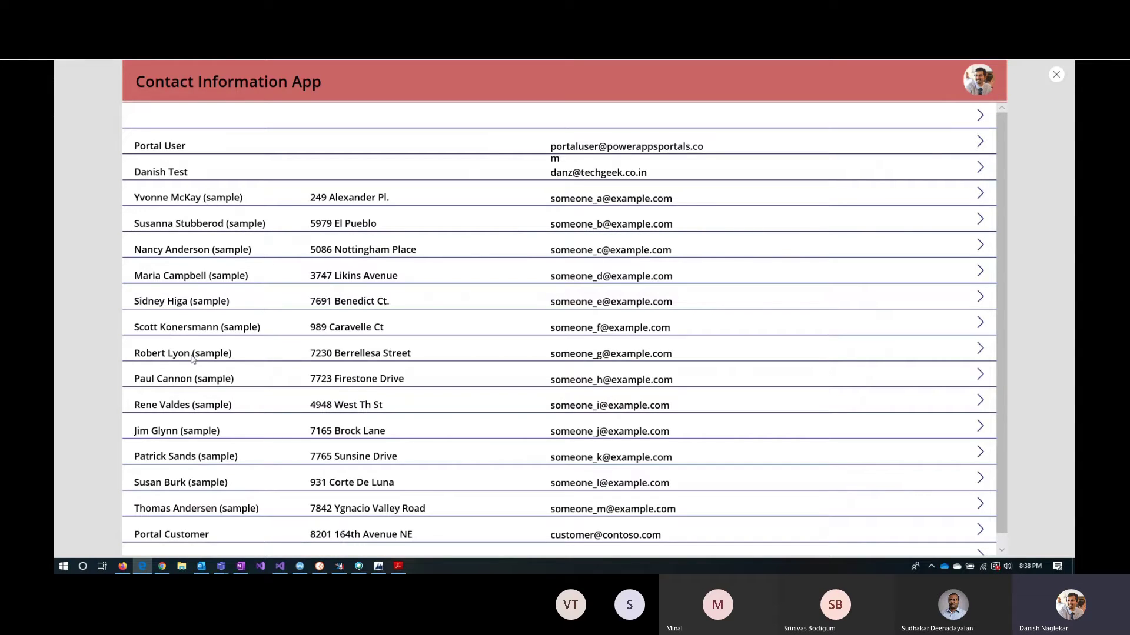
click(980, 348)
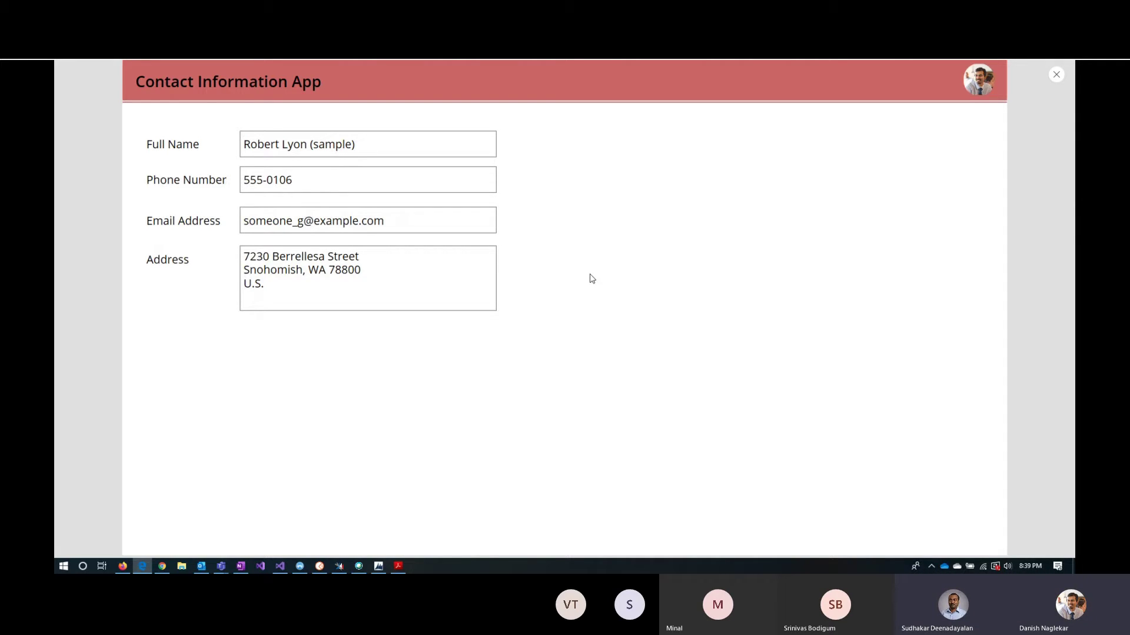
click(1057, 78)
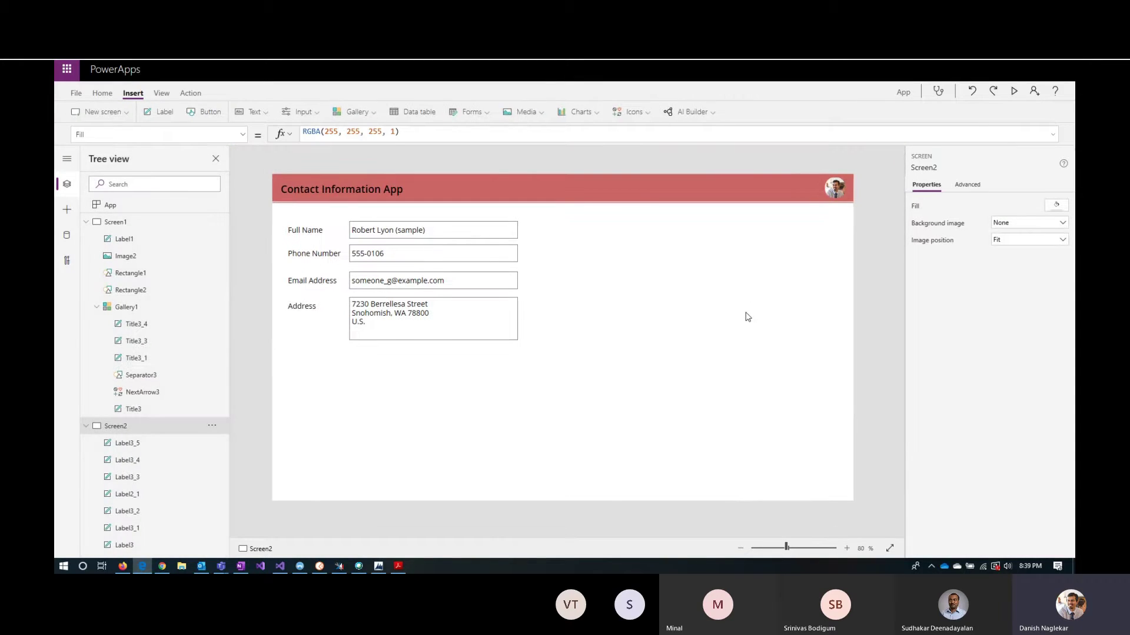
Preview Screen1 and Screen2 in turn to compare the gallery with the displayed contact details, closing each preview
click(172, 230)
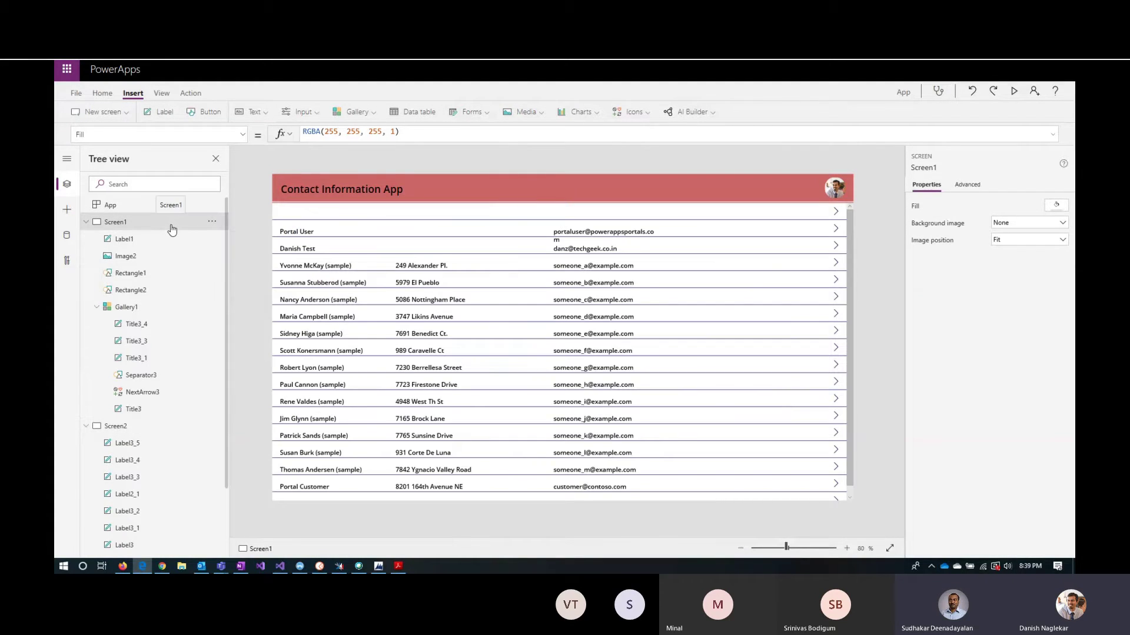
click(1014, 91)
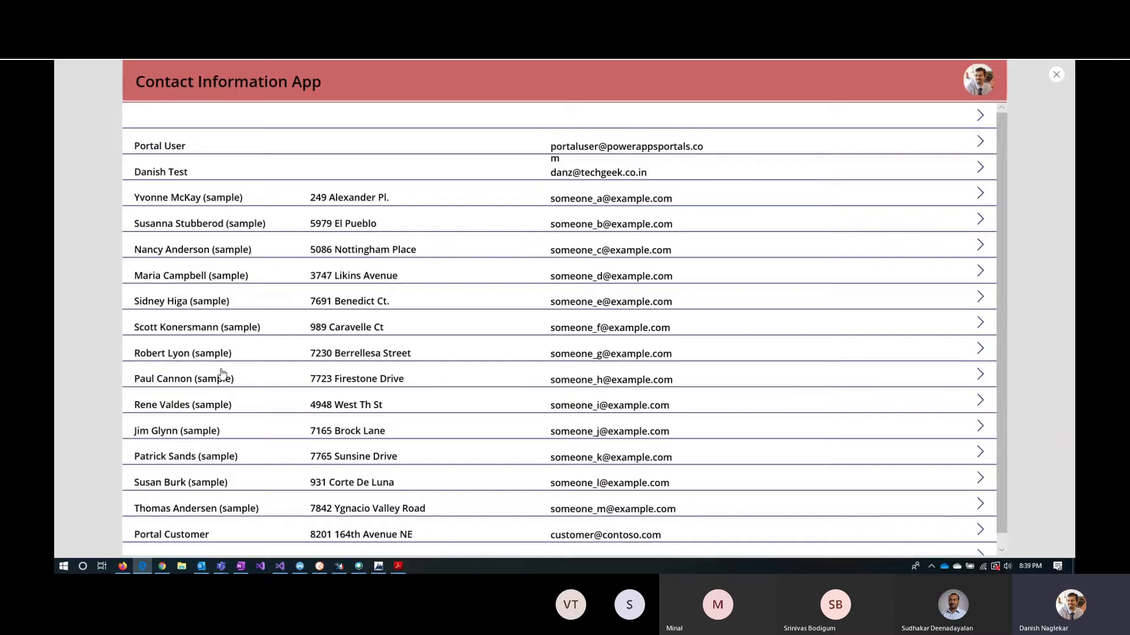
key(Escape)
click(112, 426)
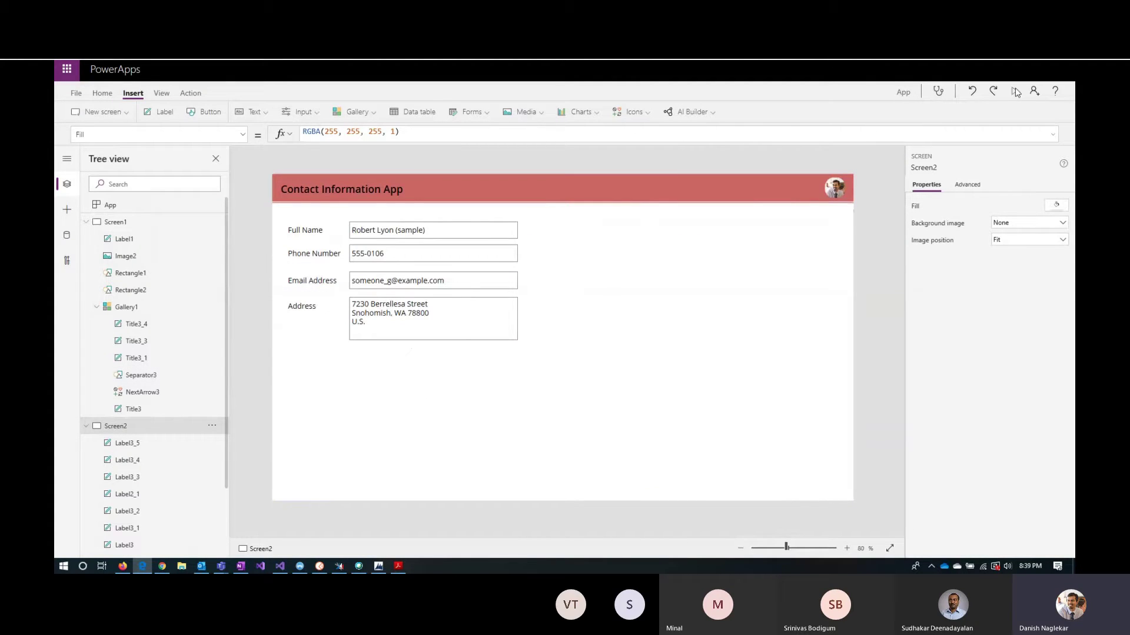
click(1014, 91)
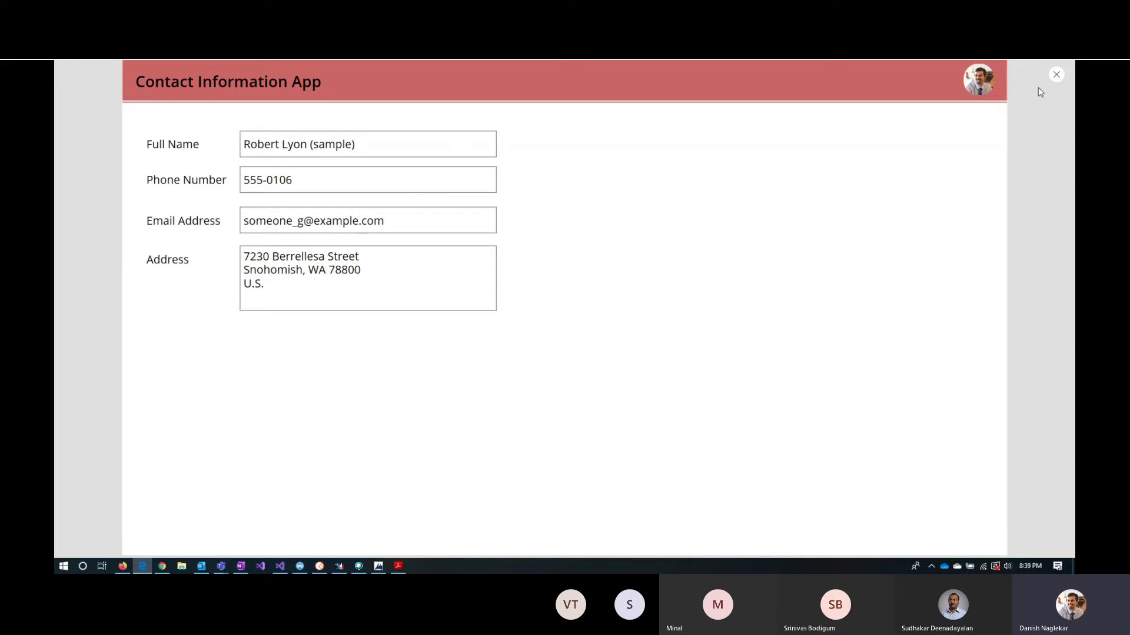
click(1056, 74)
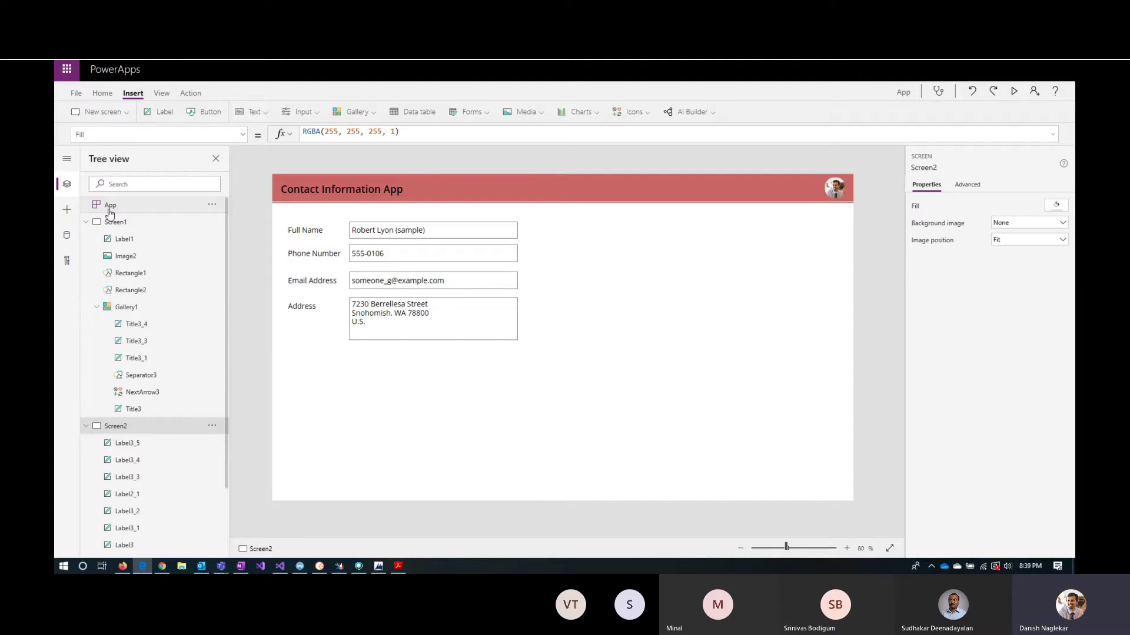
Set the App object's OnStart formula to Reset(Gallery1);
click(110, 210)
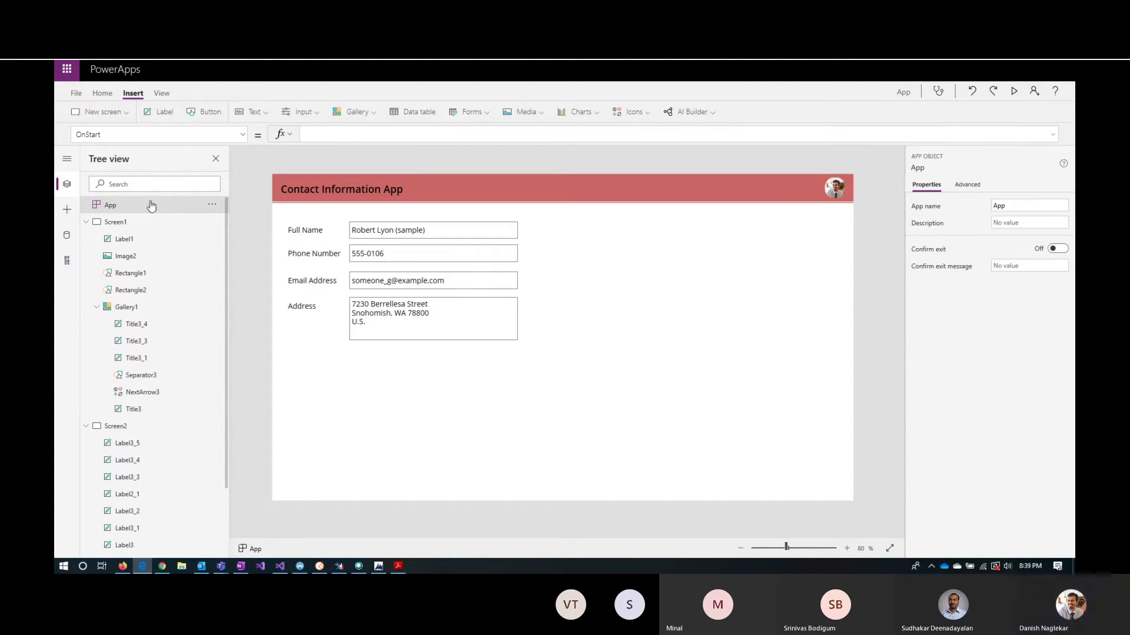
click(1052, 136)
text(Res)
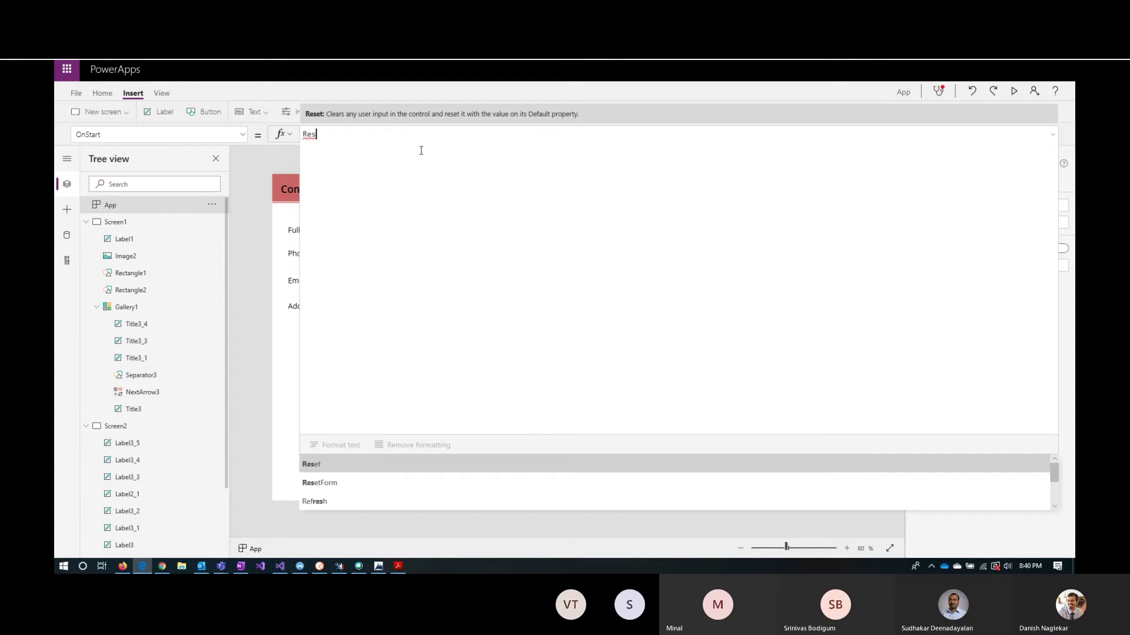
key(Tab)
text(()
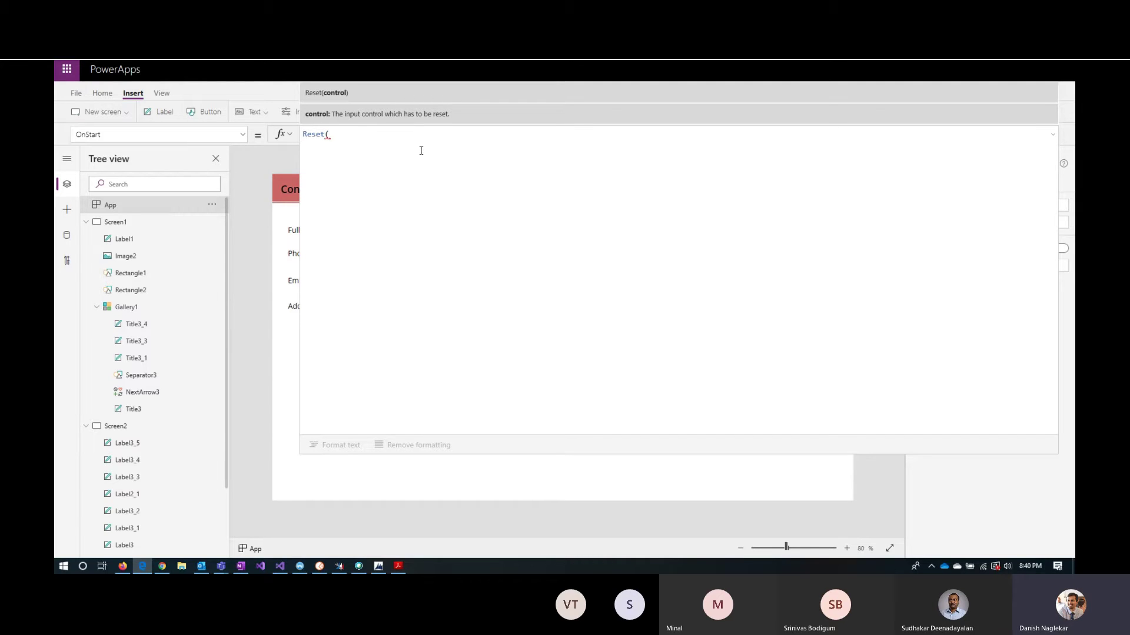
text(Gall)
key(Tab)
text();)
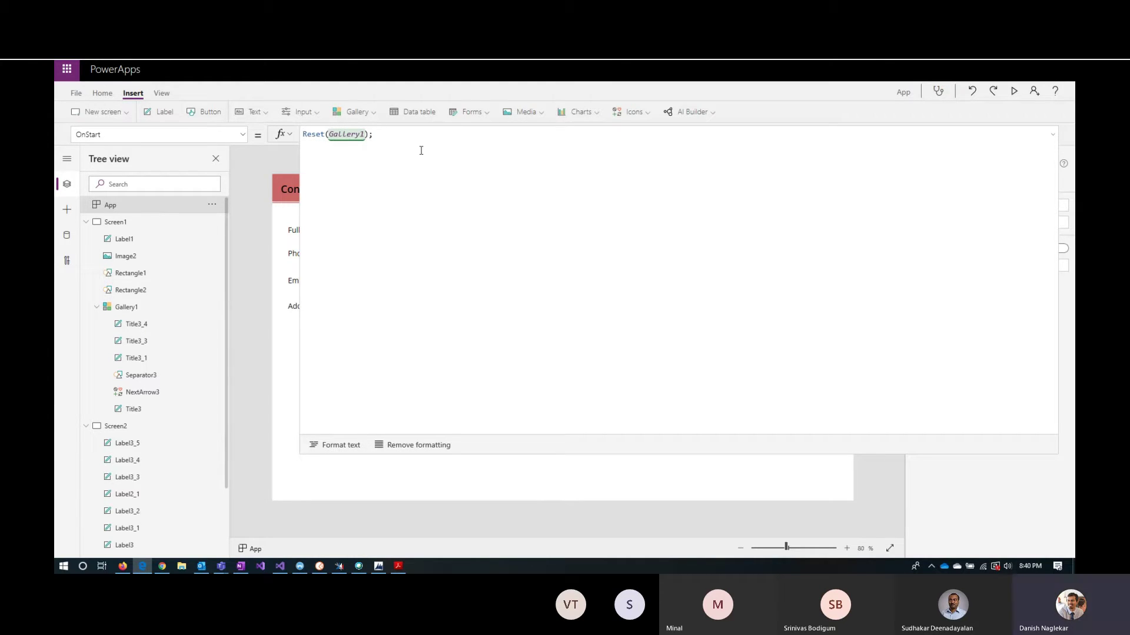
Try adding two Reset(Label3); lines below Reset(Gallery1); in the App's OnStart formula
key(shift+Return)
text(Res)
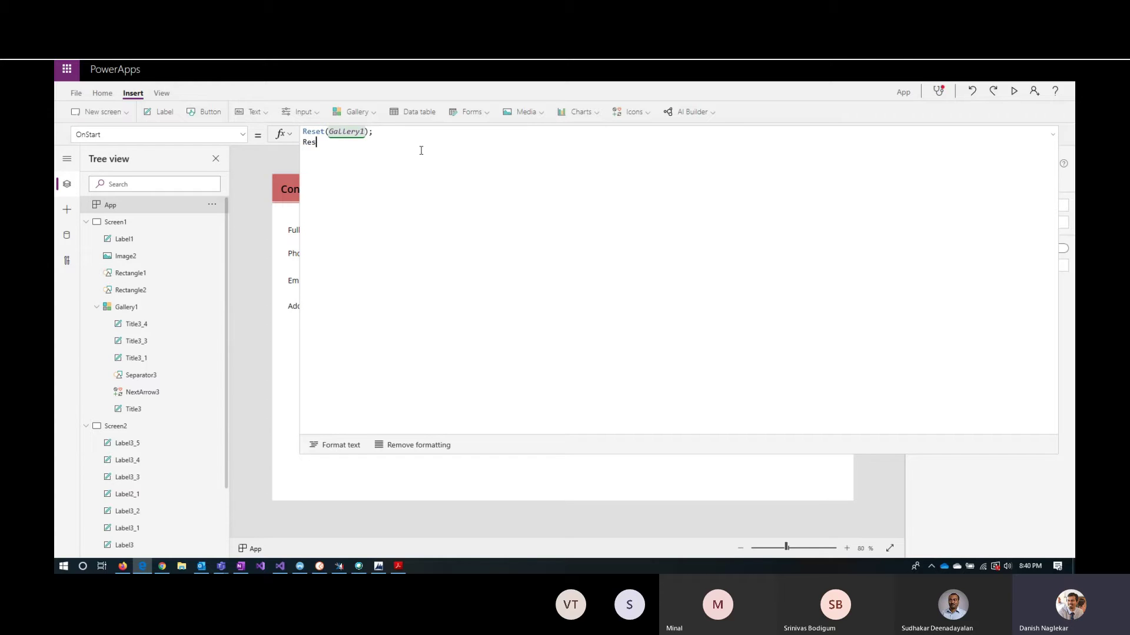
text(et()
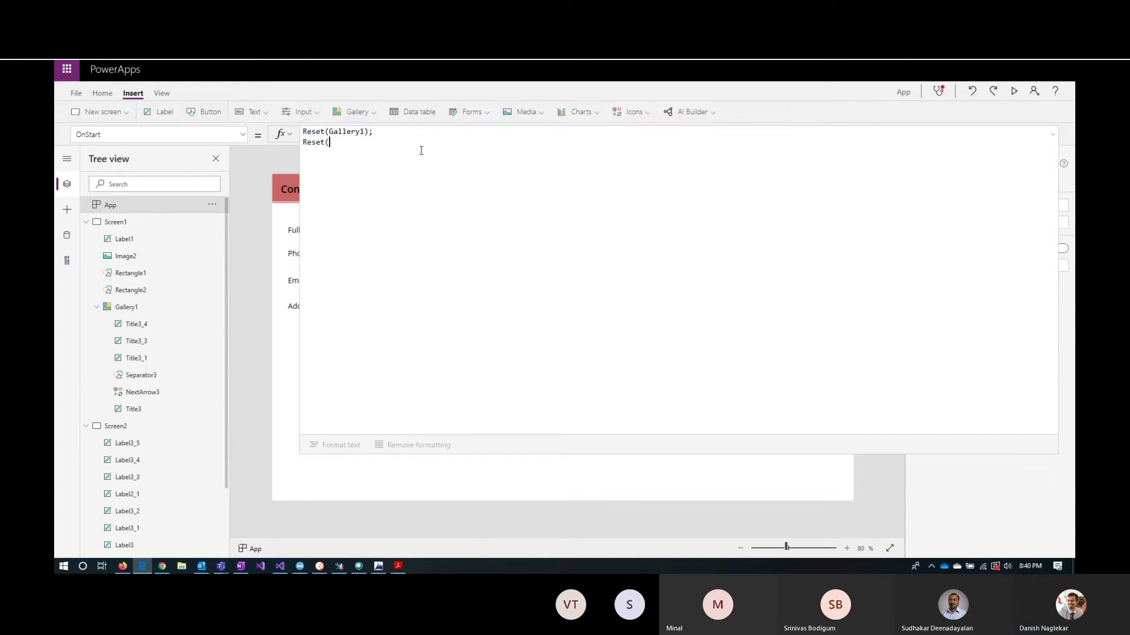
text(La)
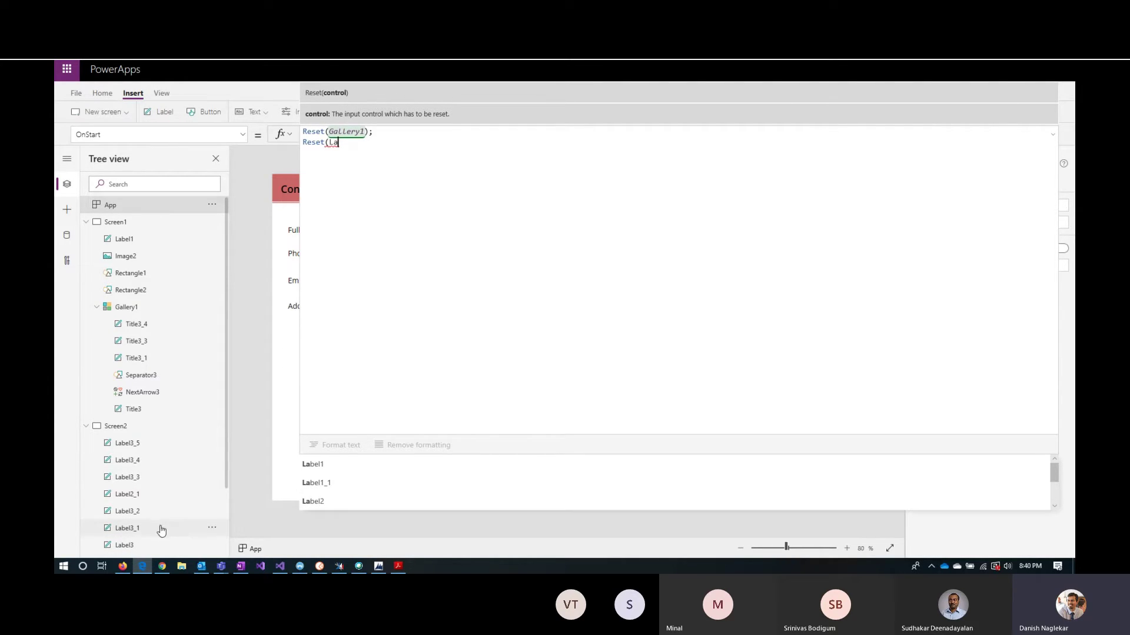
scroll(360, 502, down, 1)
scroll(361, 505, down, 2)
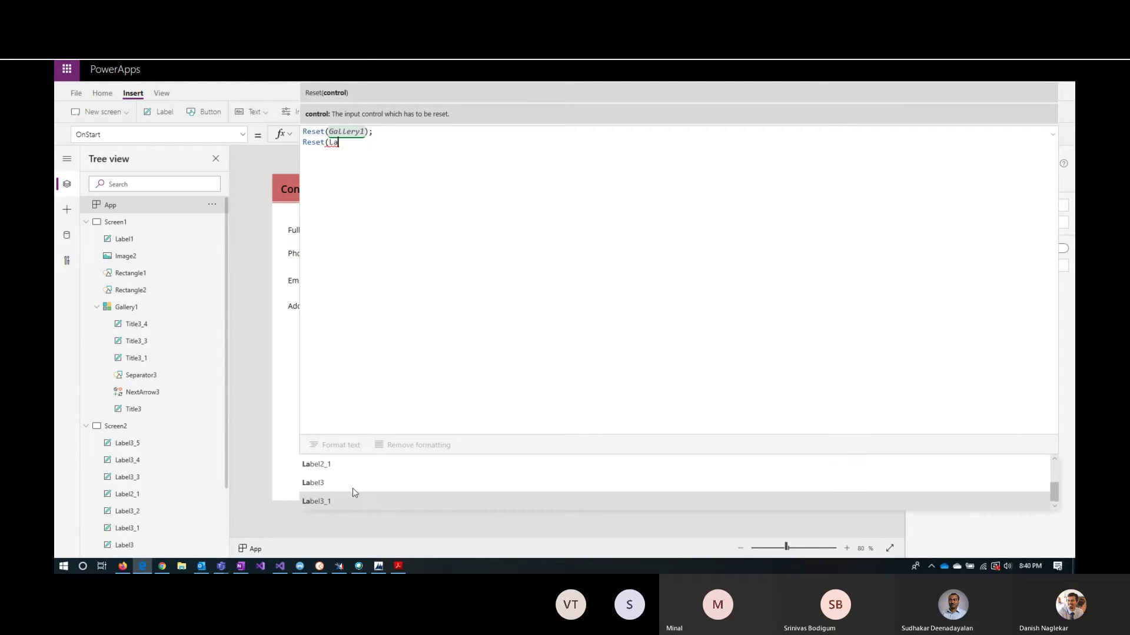
text(bel3)
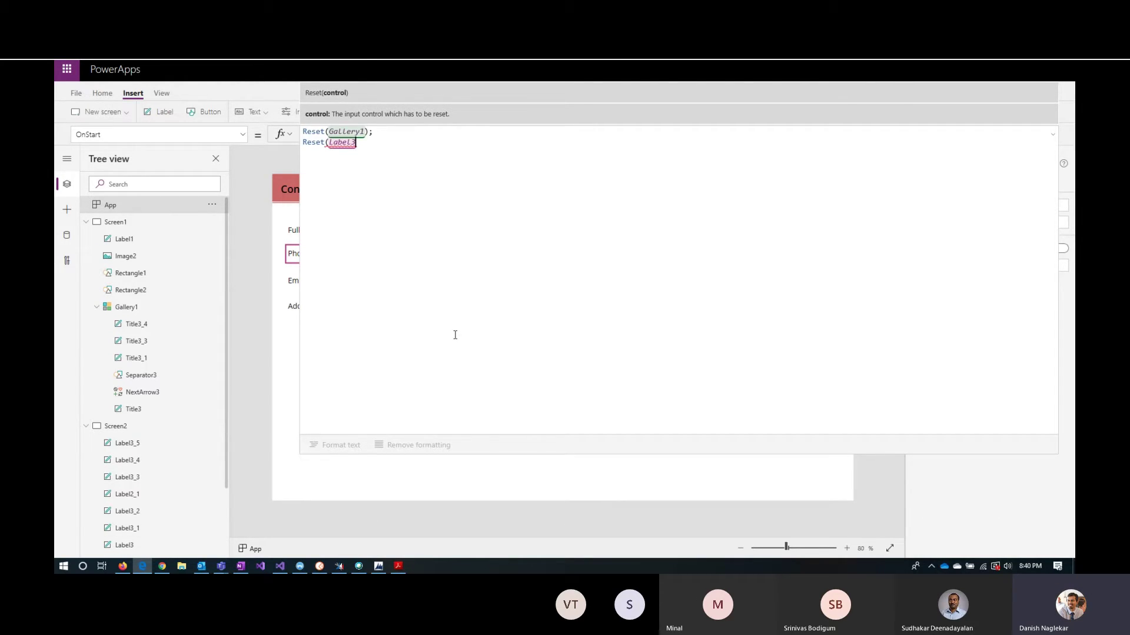
text();)
key(shift+Home)
key(ctrl+c)
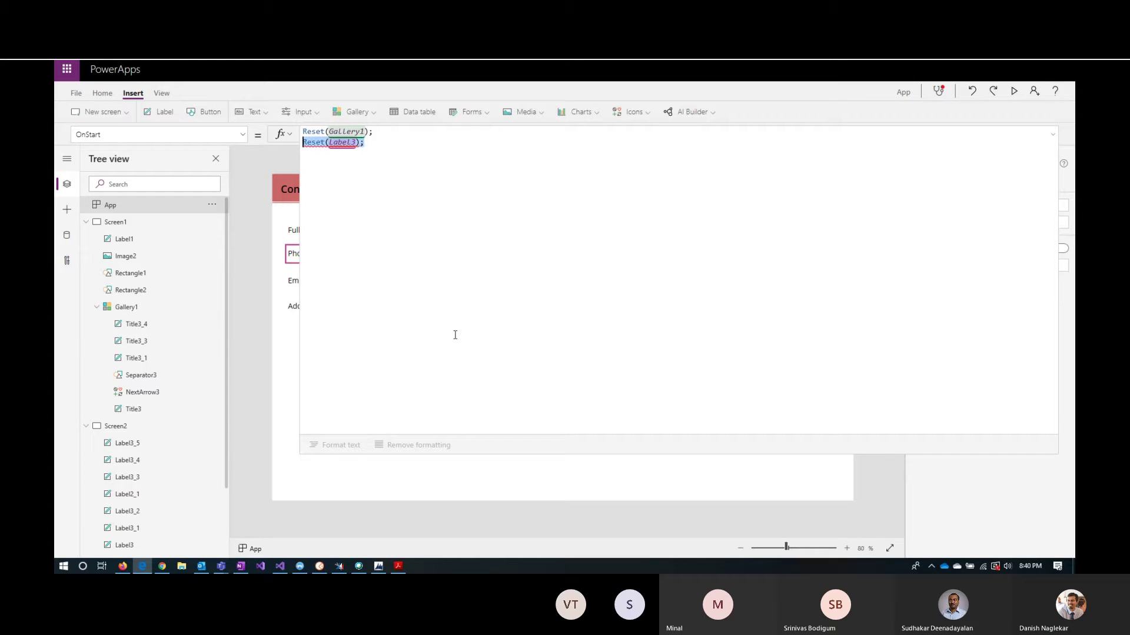
key(End)
key(Return)
key(ctrl+v)
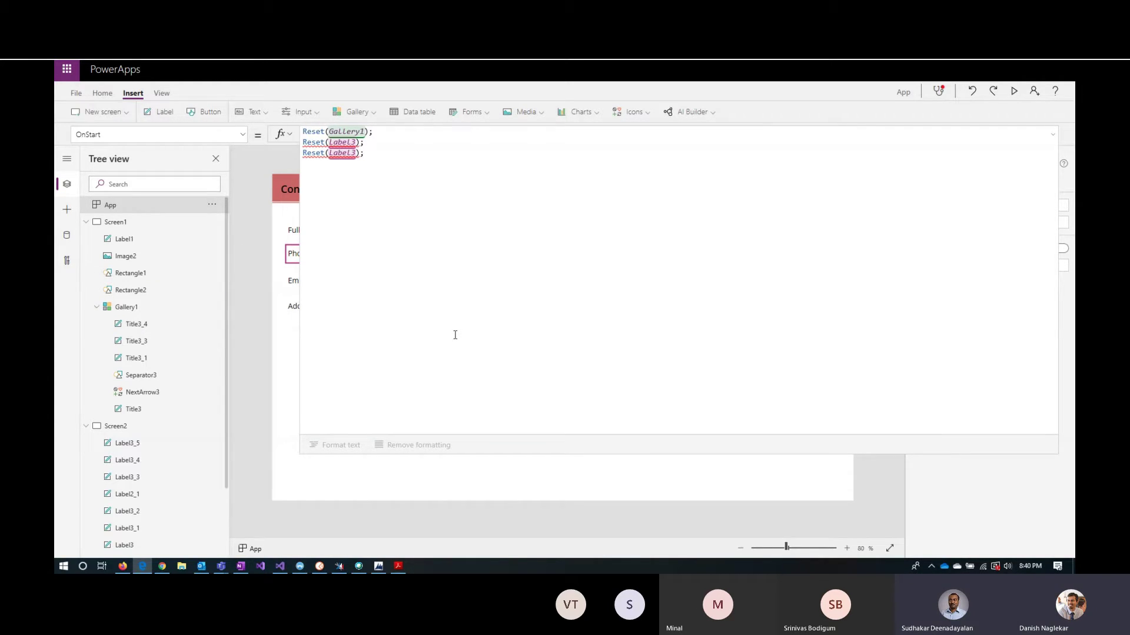
Remove both Reset(Label3); lines from the App's OnStart formula and collapse the formula editor
key(shift+Up)
key(shift+Home)
key(BackSpace)
key(BackSpace)
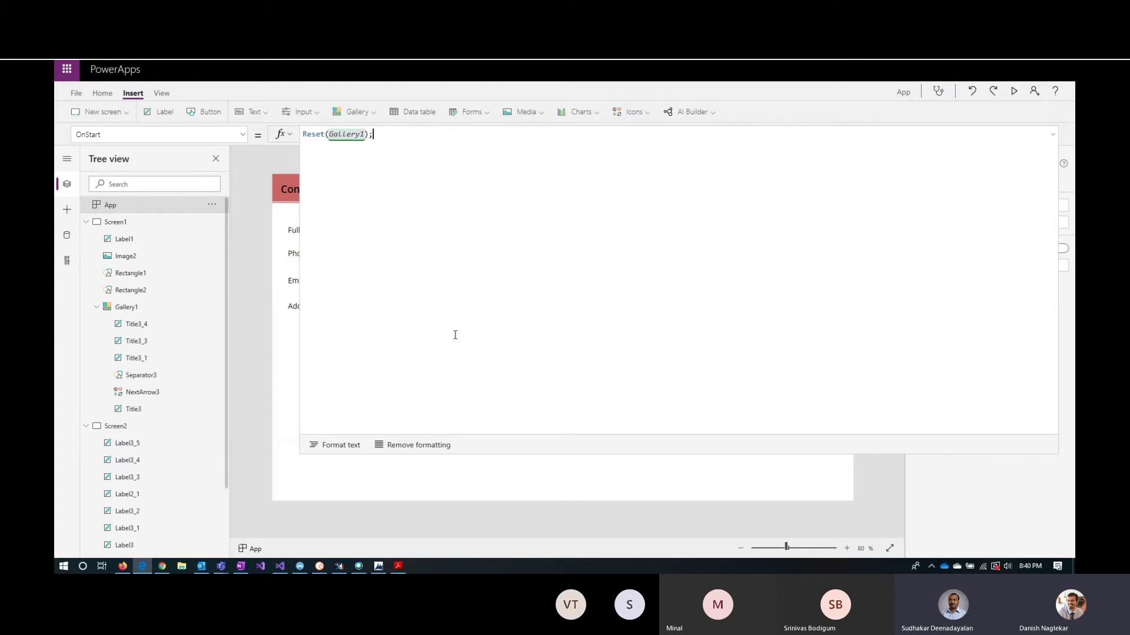
click(1055, 139)
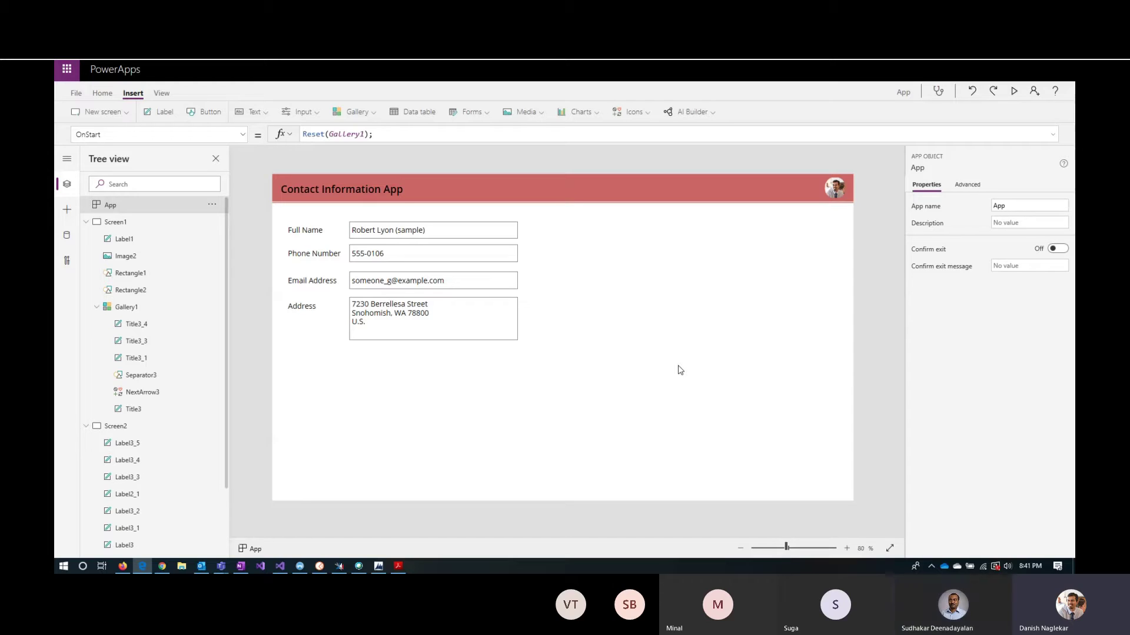
click(212, 206)
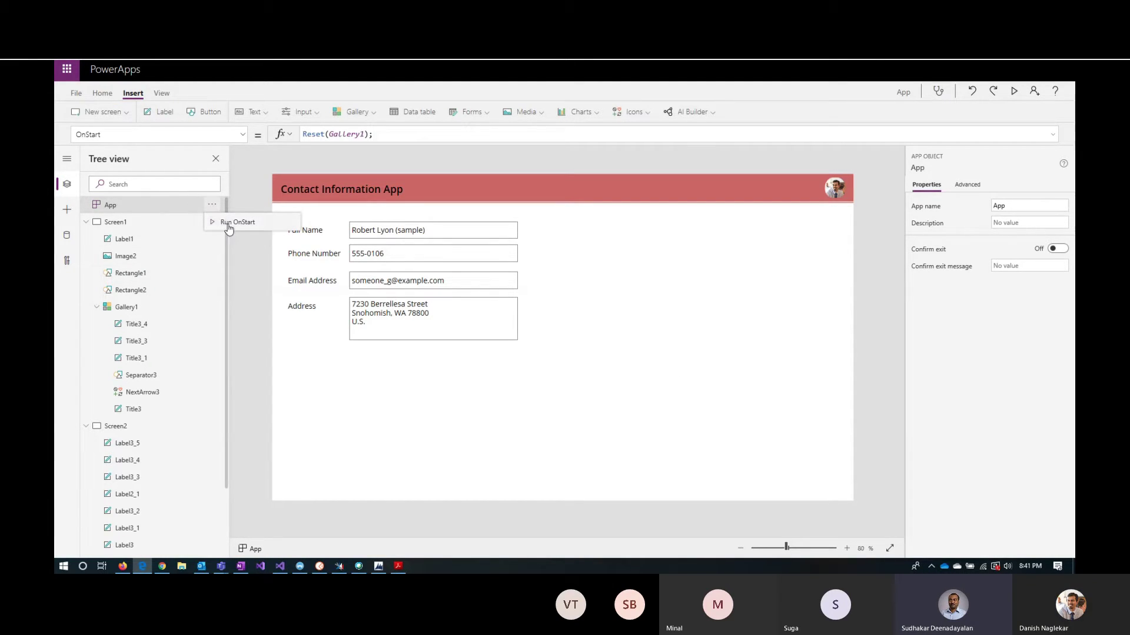
click(410, 387)
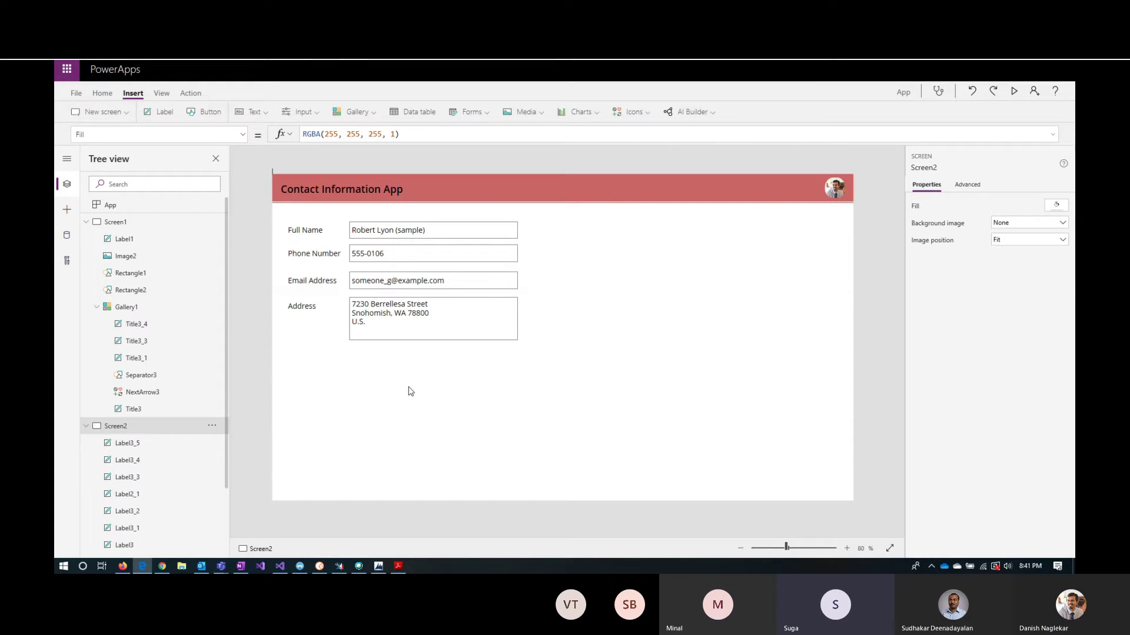
Check the App's OnStart formula, preview the contact details on Screen2, and close the preview
click(142, 206)
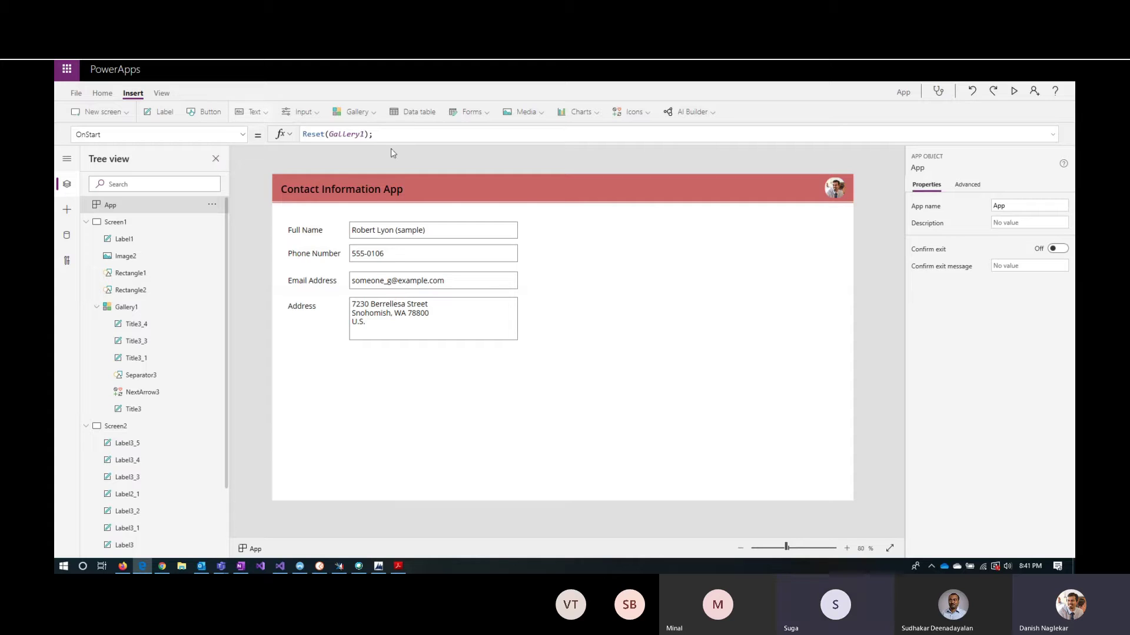
click(1013, 94)
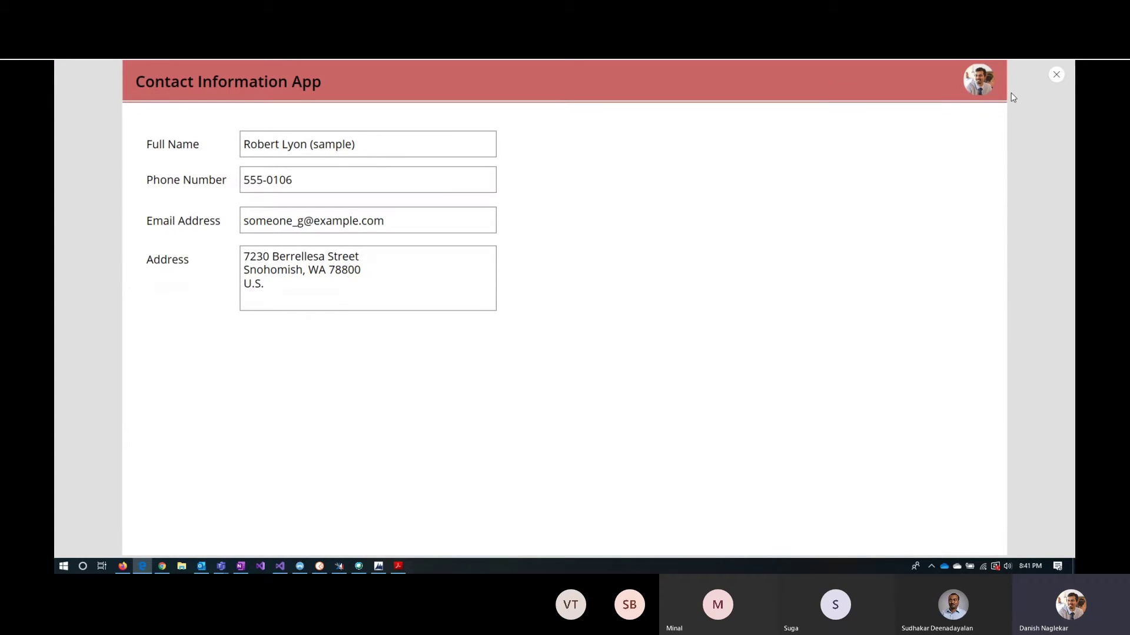
click(1055, 77)
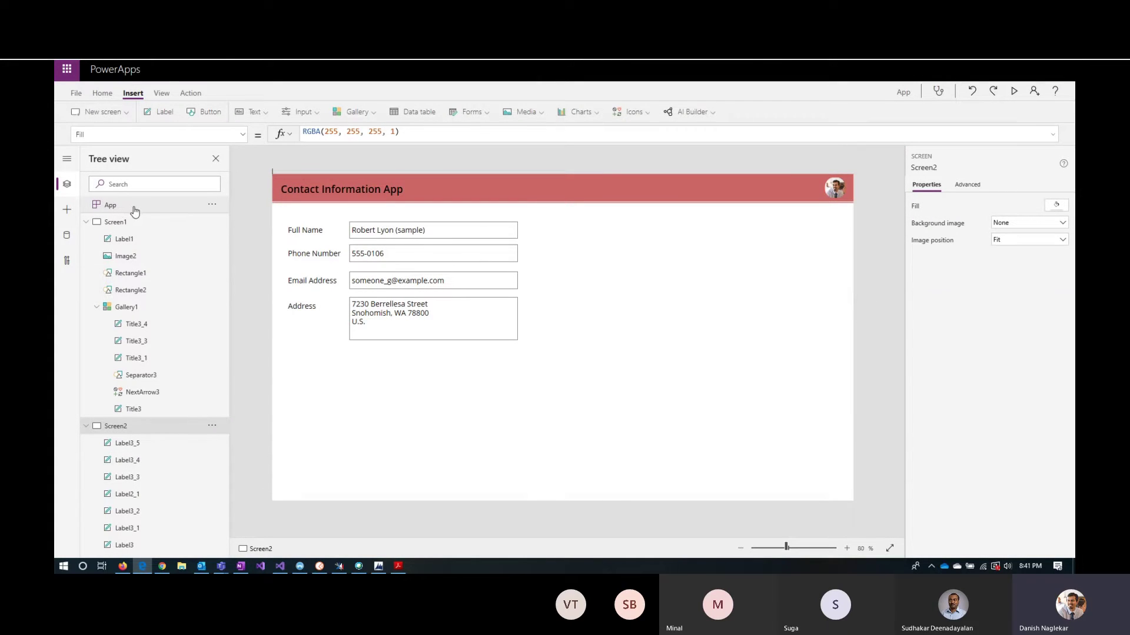
Run the App object's OnStart formula and switch to Screen1 to show the gallery
click(213, 206)
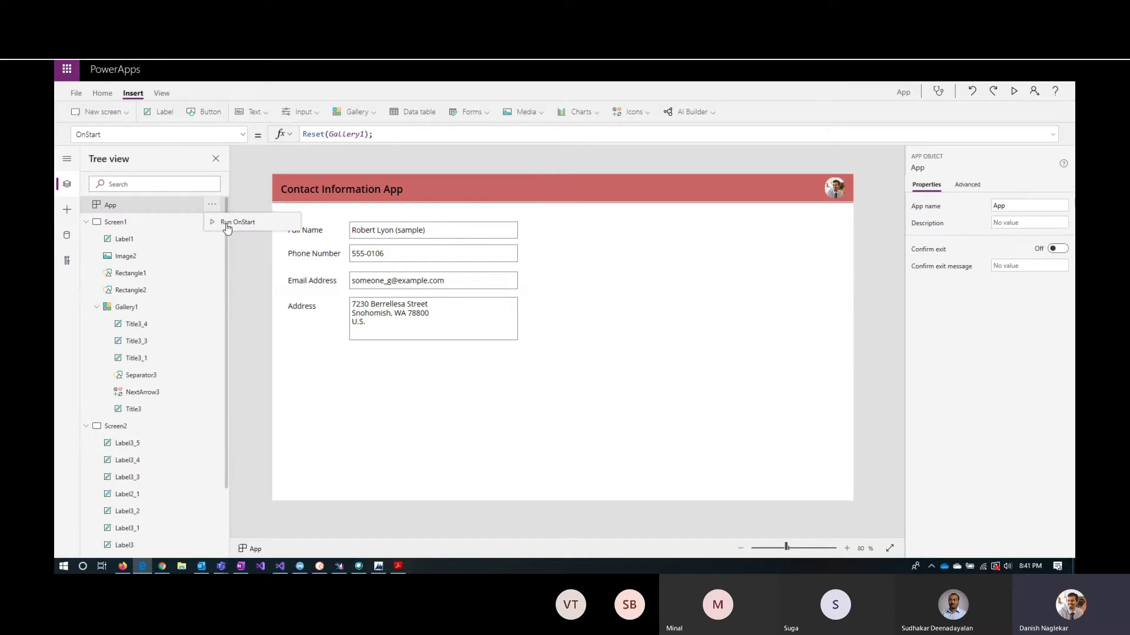
click(227, 225)
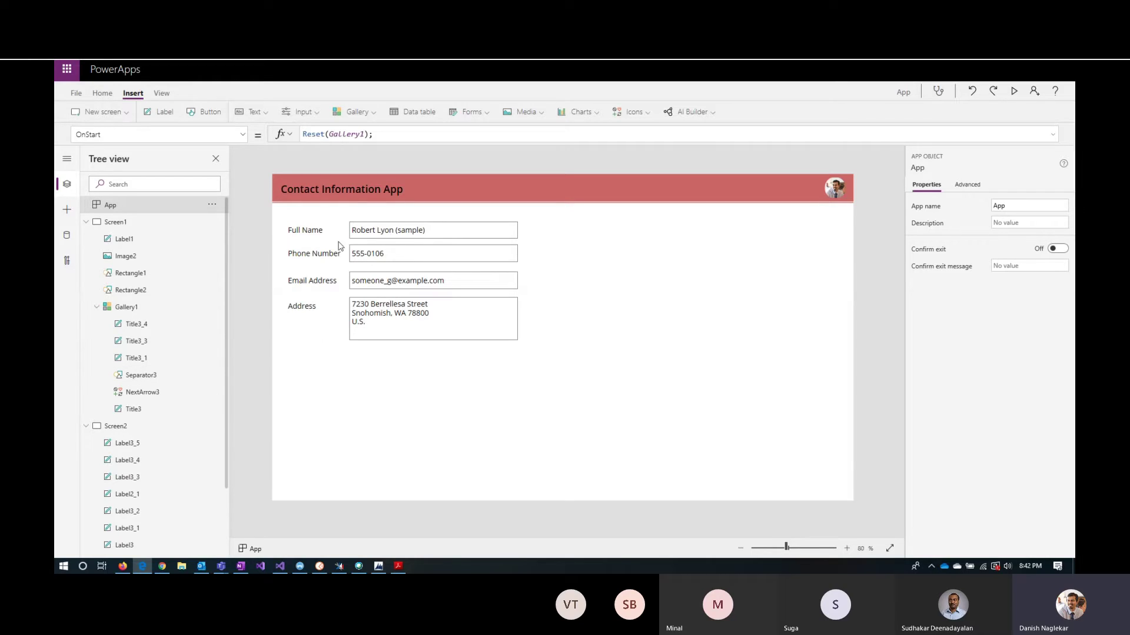
click(133, 224)
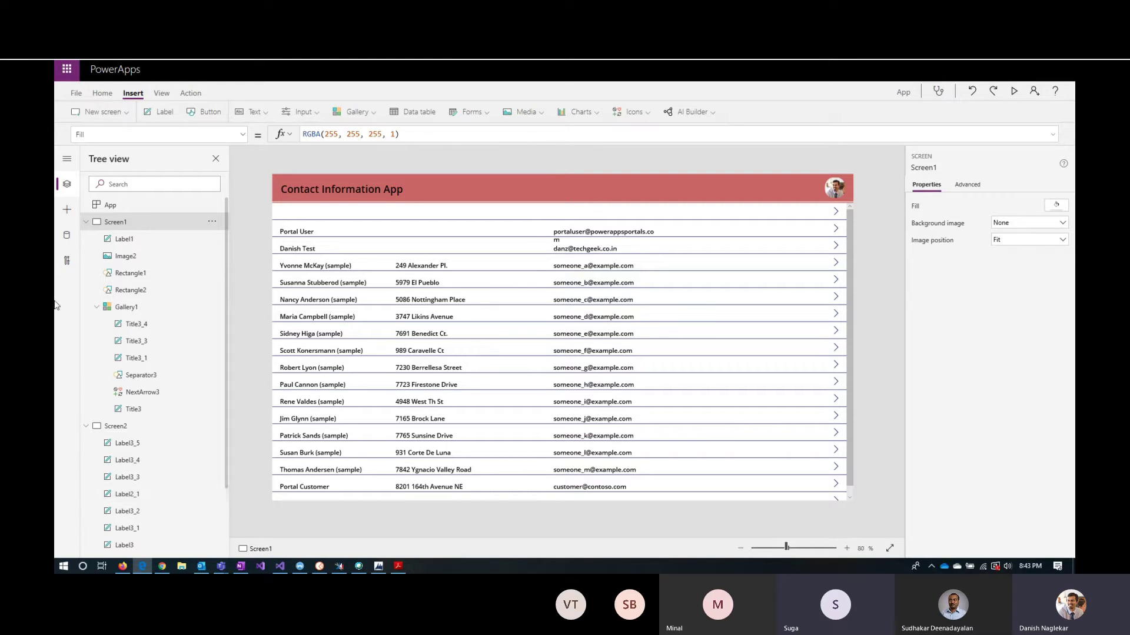
Add the line Refresh(Contacts); below Reset(Gallery1); in the App object's OnStart formula
click(85, 207)
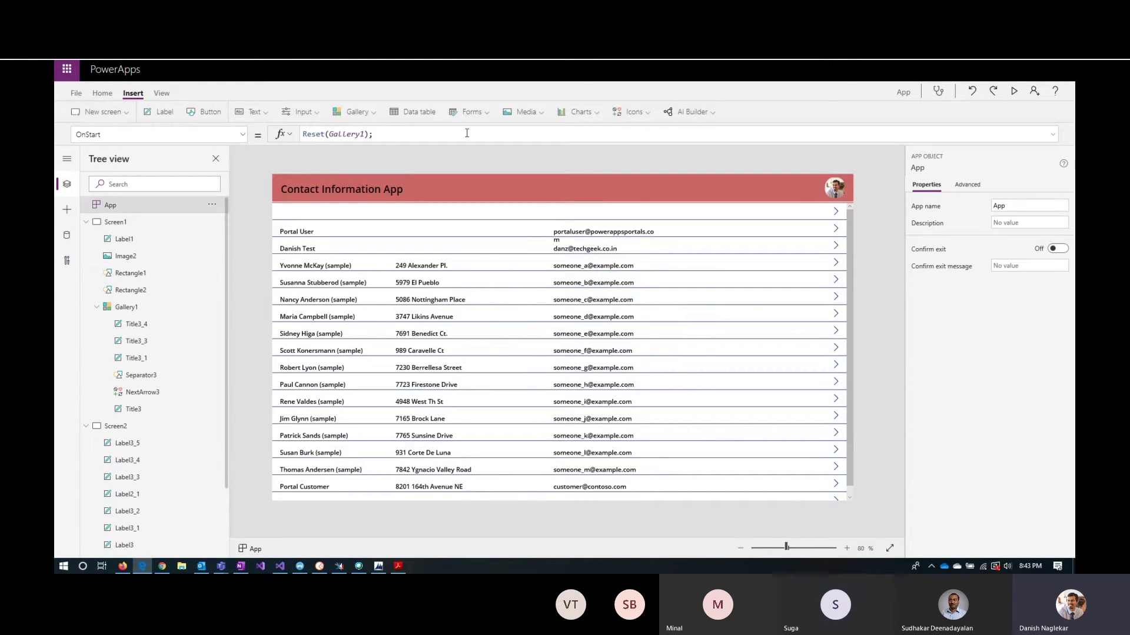
click(1052, 134)
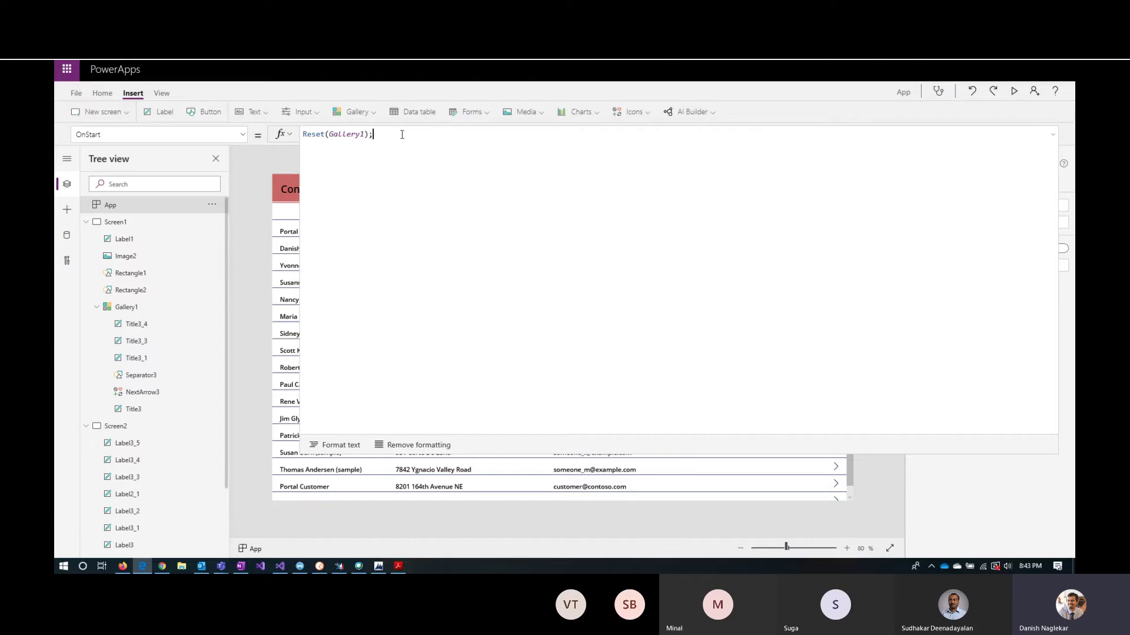
key(shift+Return)
text(Refresh()
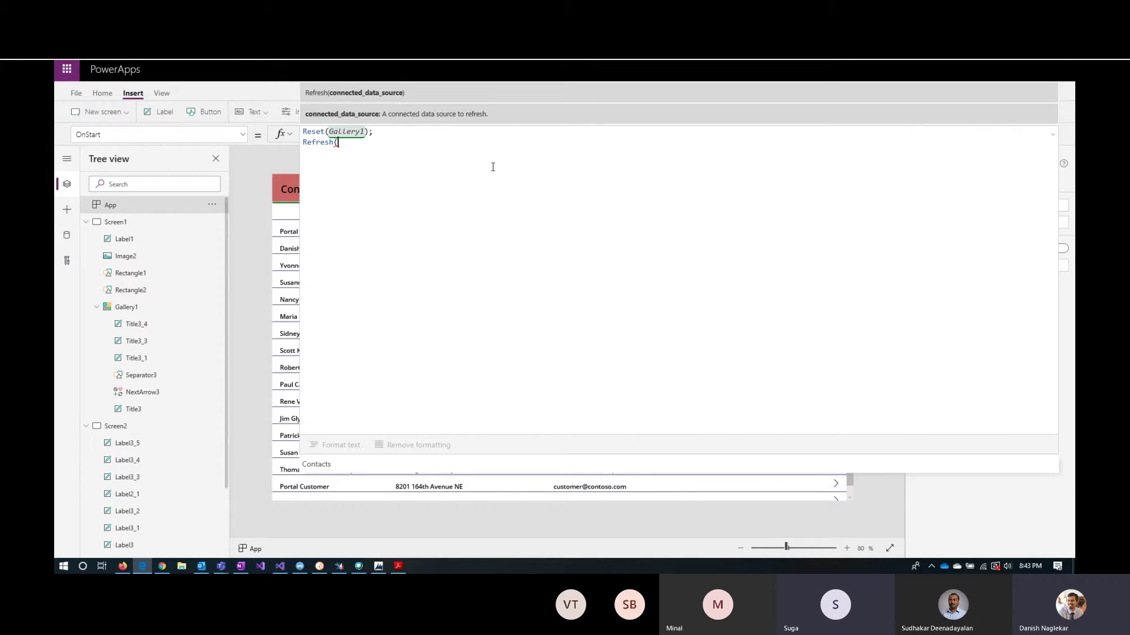
text(Con)
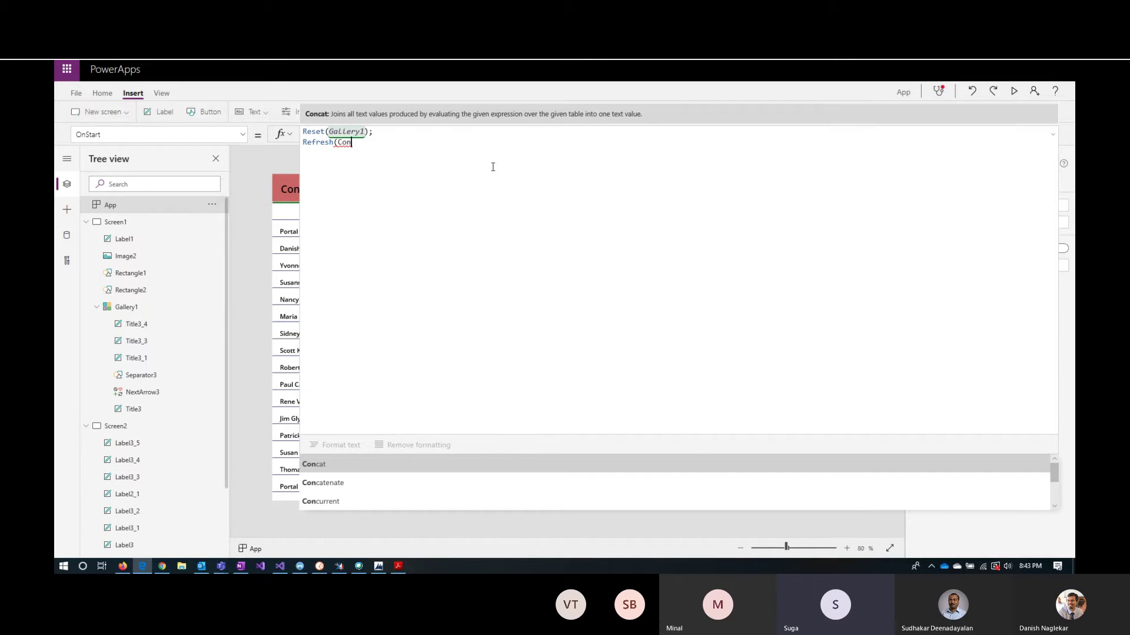
text(ta)
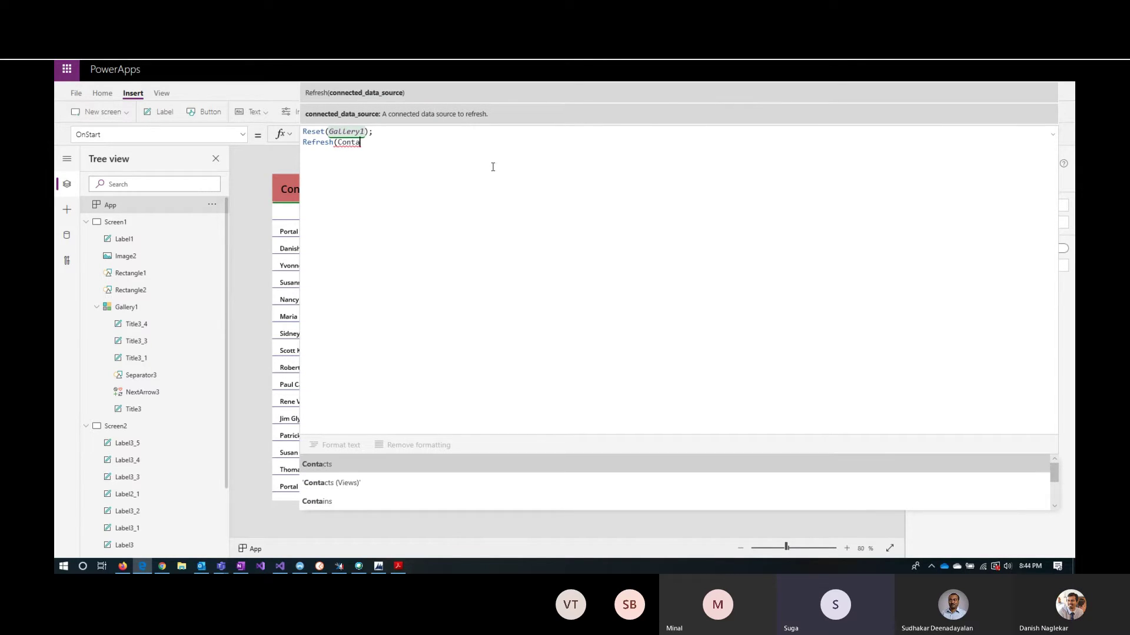
text(cts);)
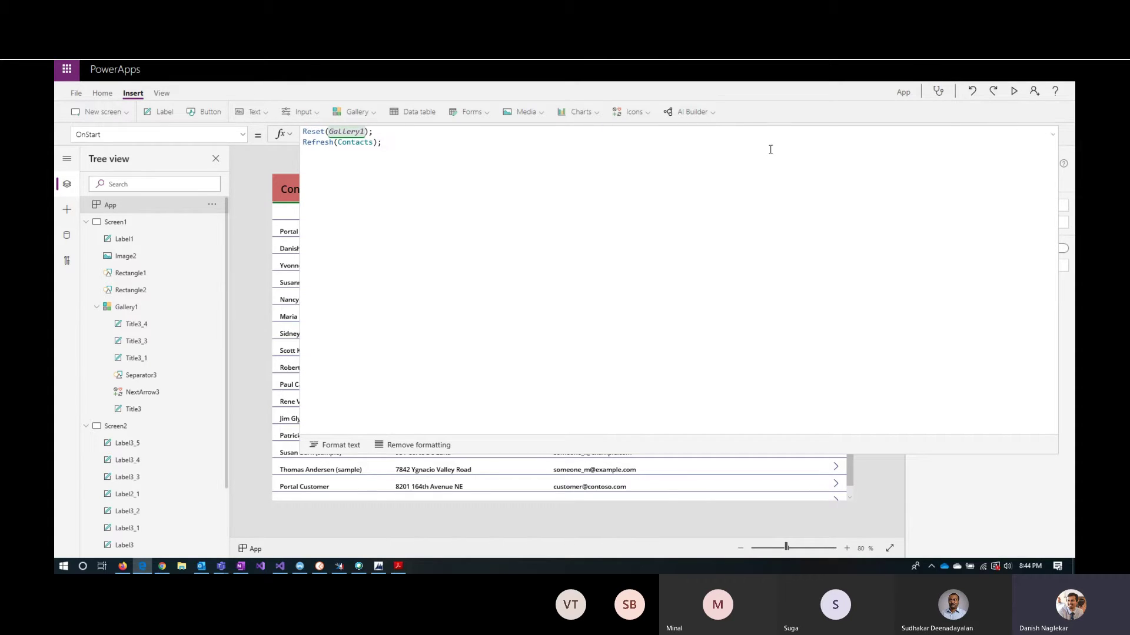
Check the contact fields on Screen2 and review the App object's OnStart formula
click(143, 428)
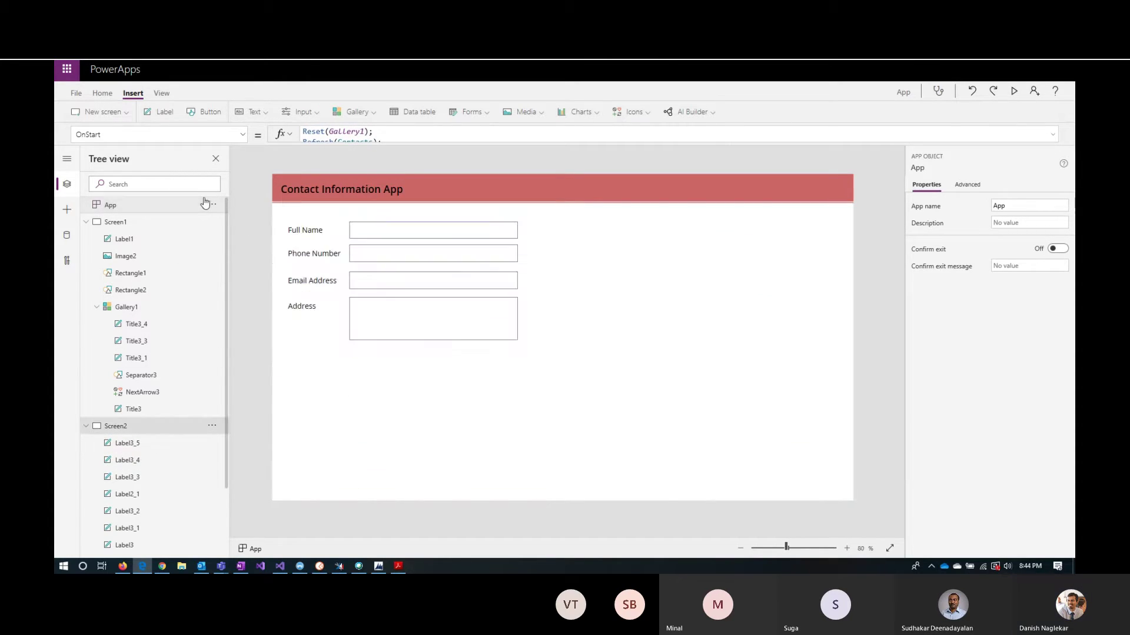
click(213, 206)
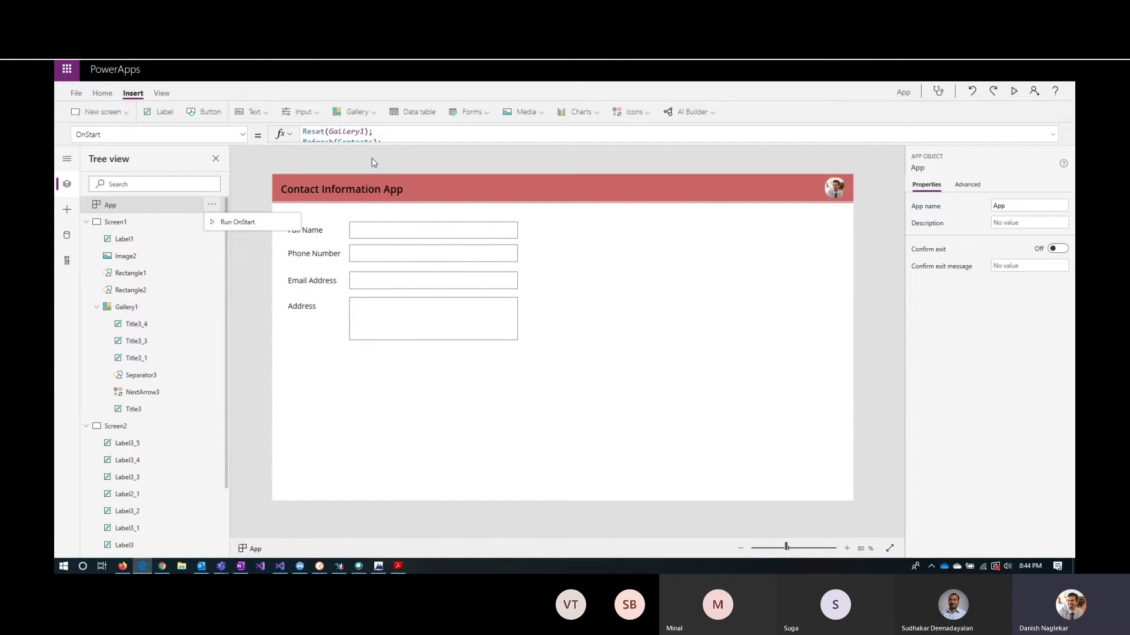
click(177, 210)
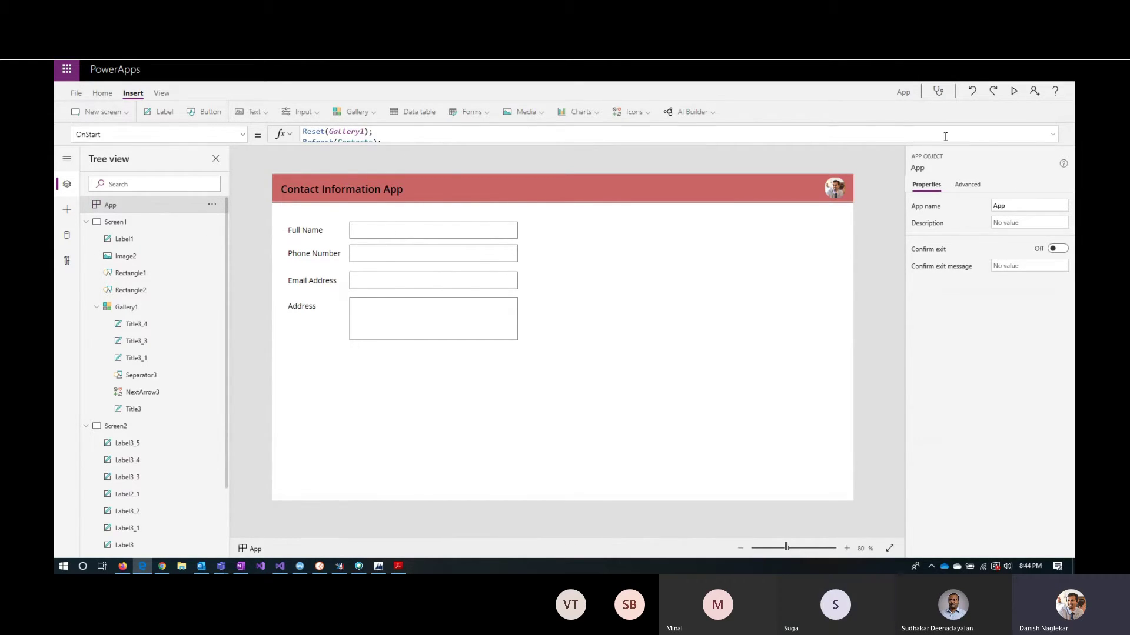
click(1058, 136)
key(ctrl+a)
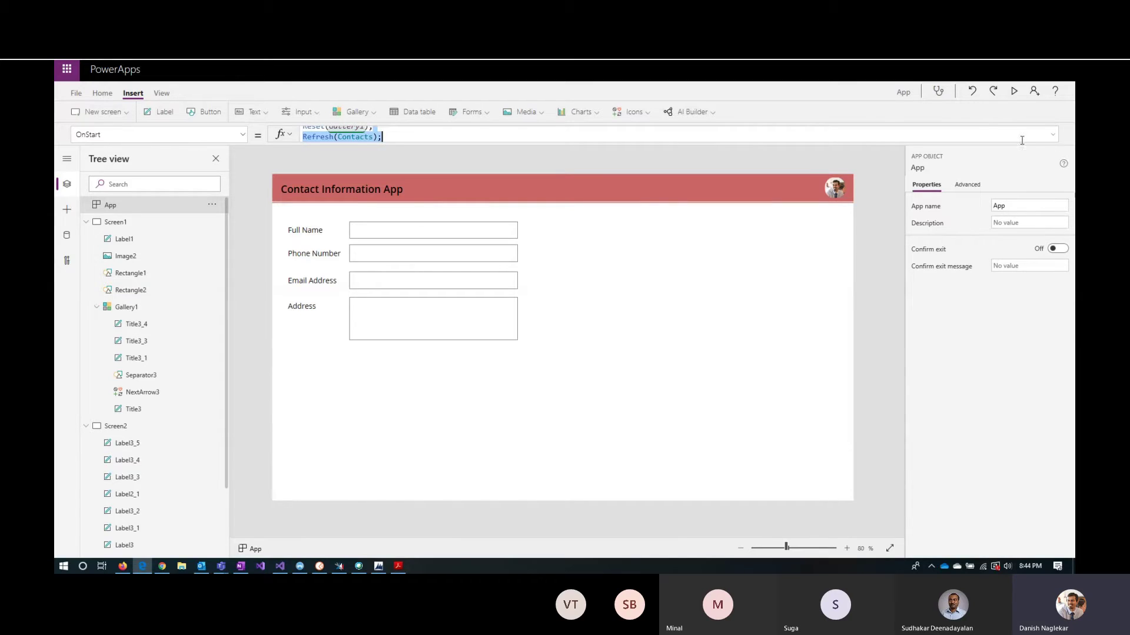
click(393, 137)
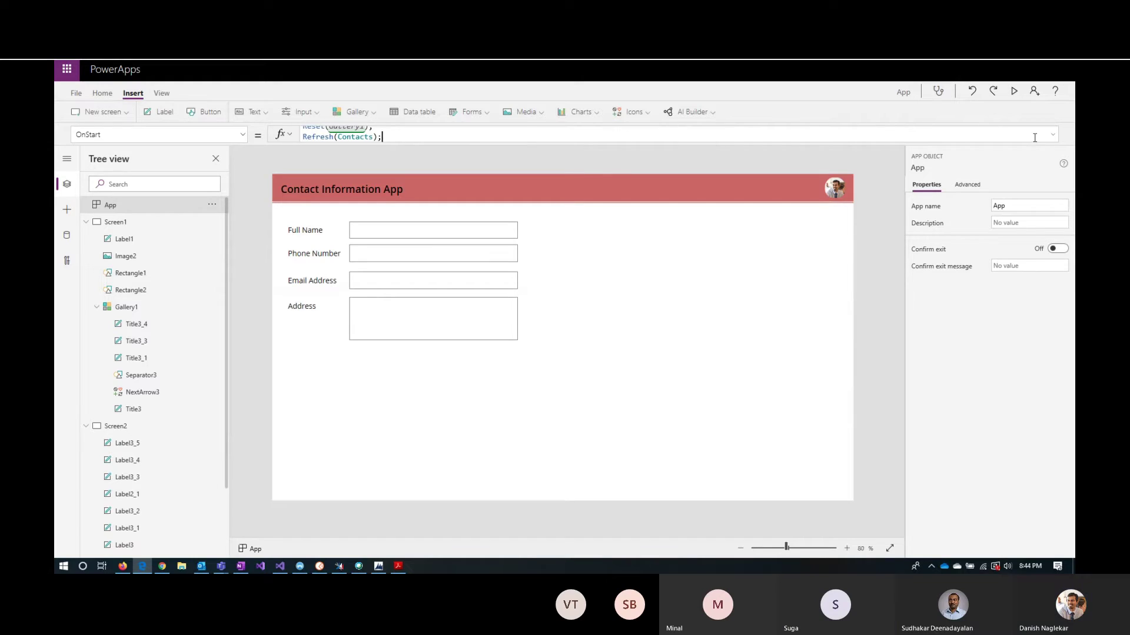
Compare the App's OnStart formula with Screen1 and show Screen1's OnVisible property
click(149, 229)
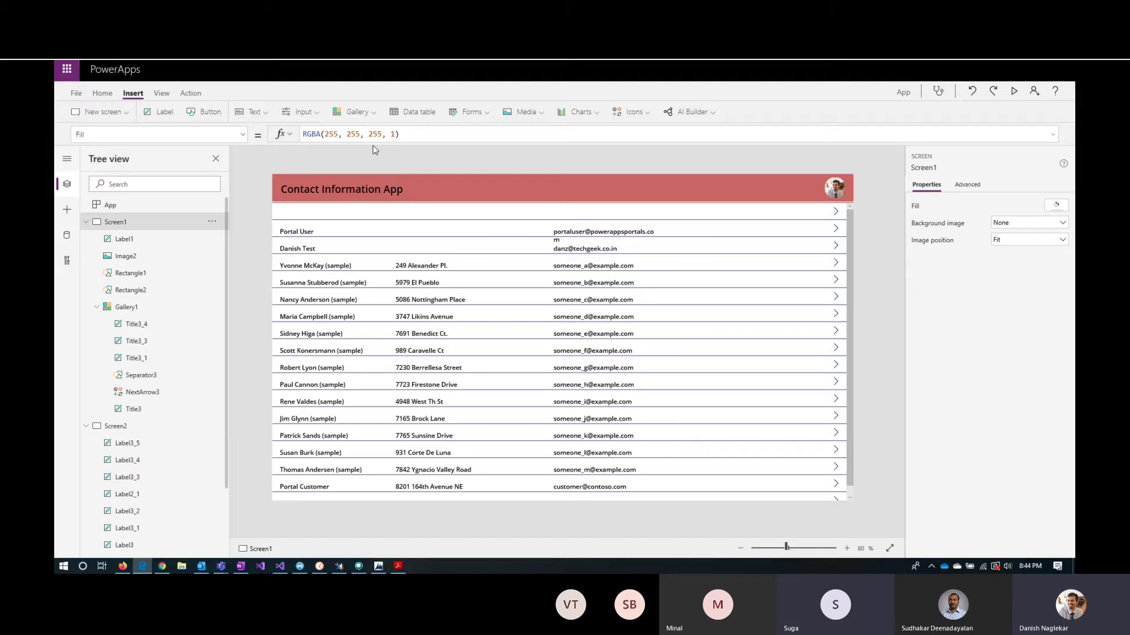
click(139, 207)
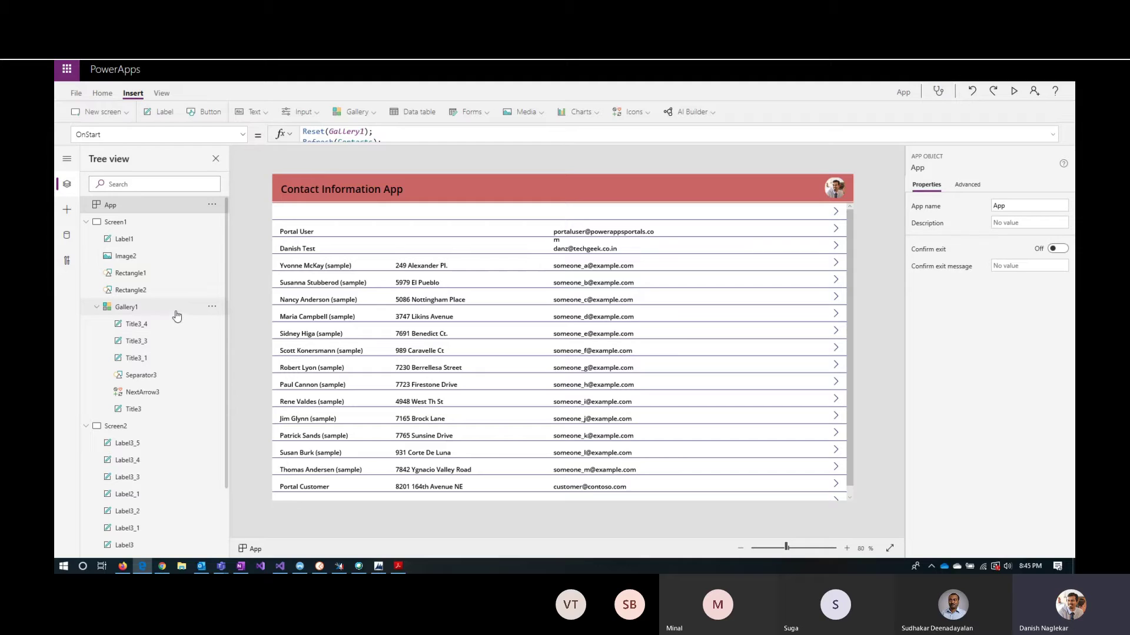
click(156, 230)
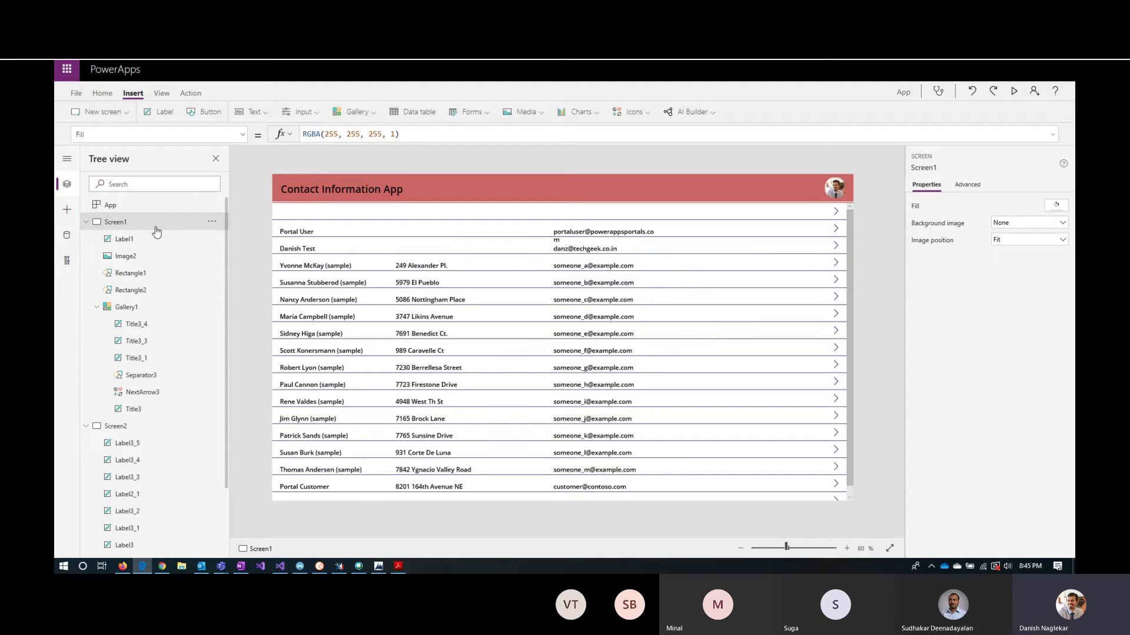
click(242, 135)
click(148, 324)
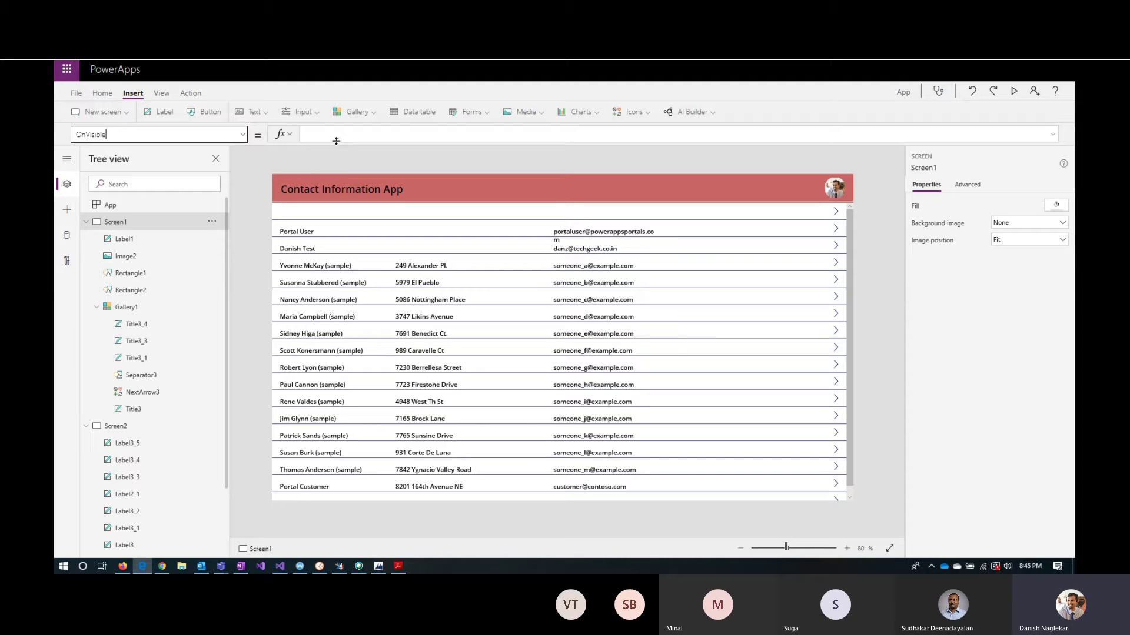
Begin a Set( function below the Refresh(Contacts); line in the App's OnStart formula, leaving a blank line between them
click(161, 207)
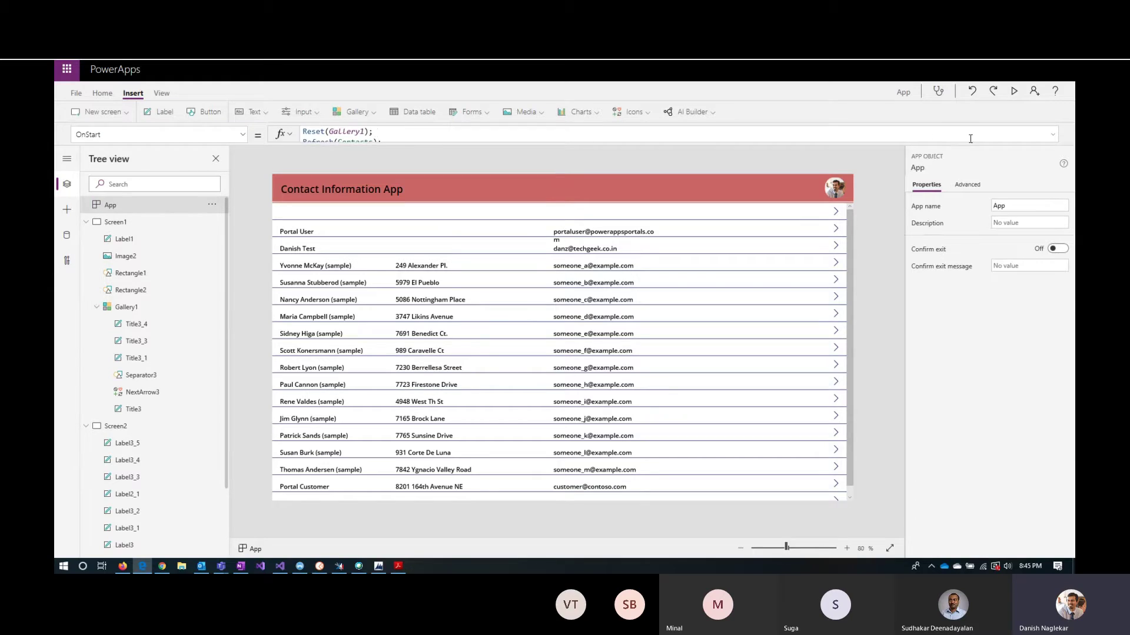
click(1055, 135)
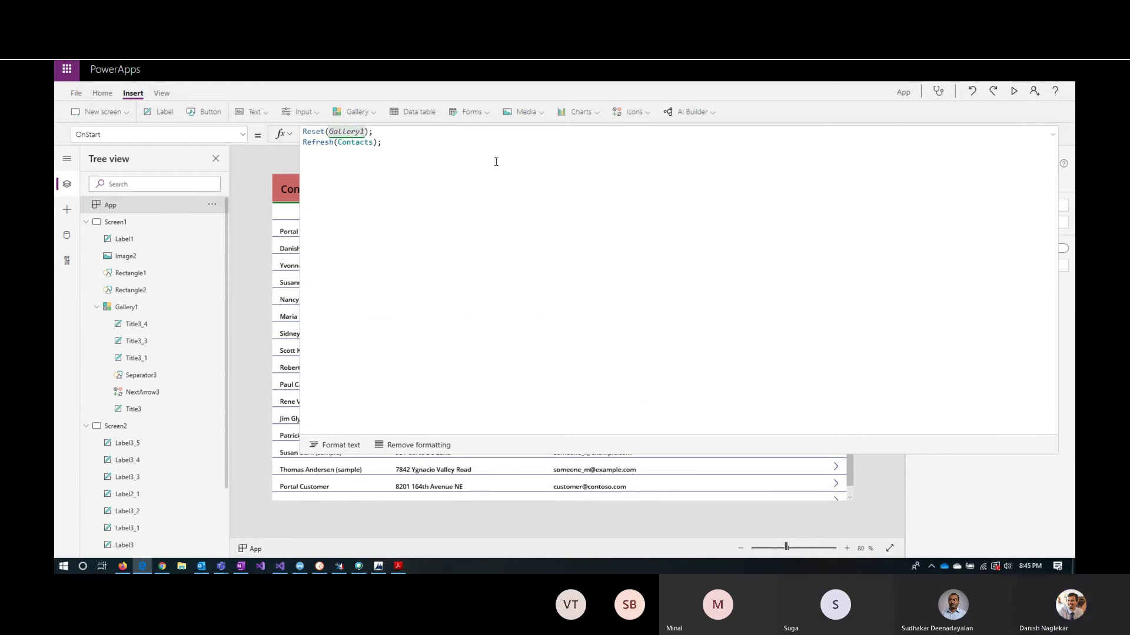
key(shift+Home)
key(End)
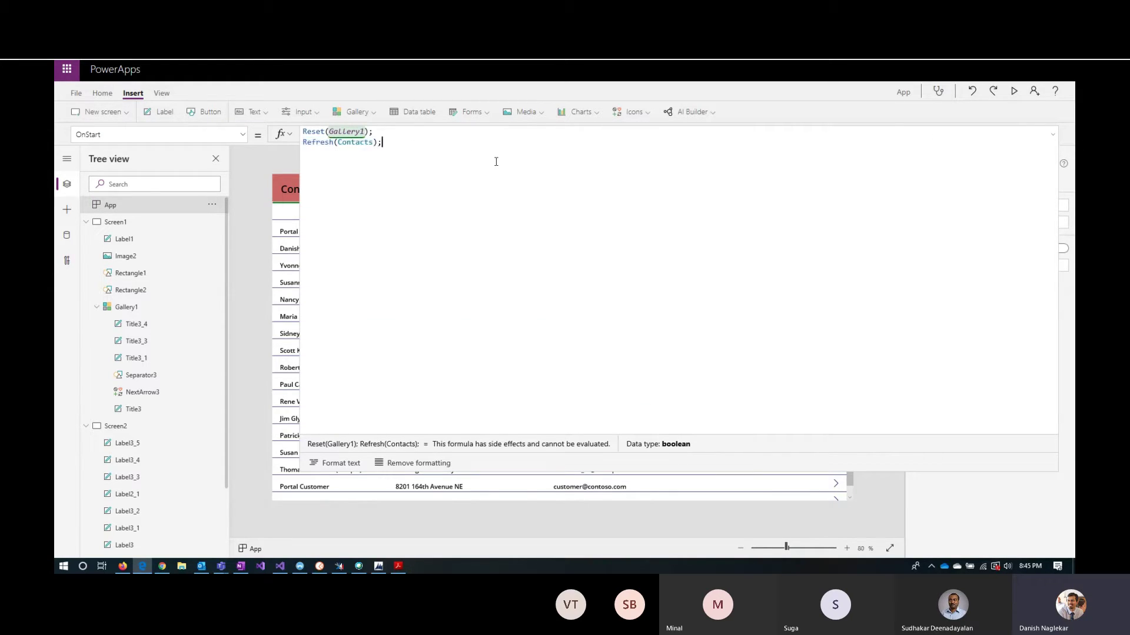
key(Return)
text(S)
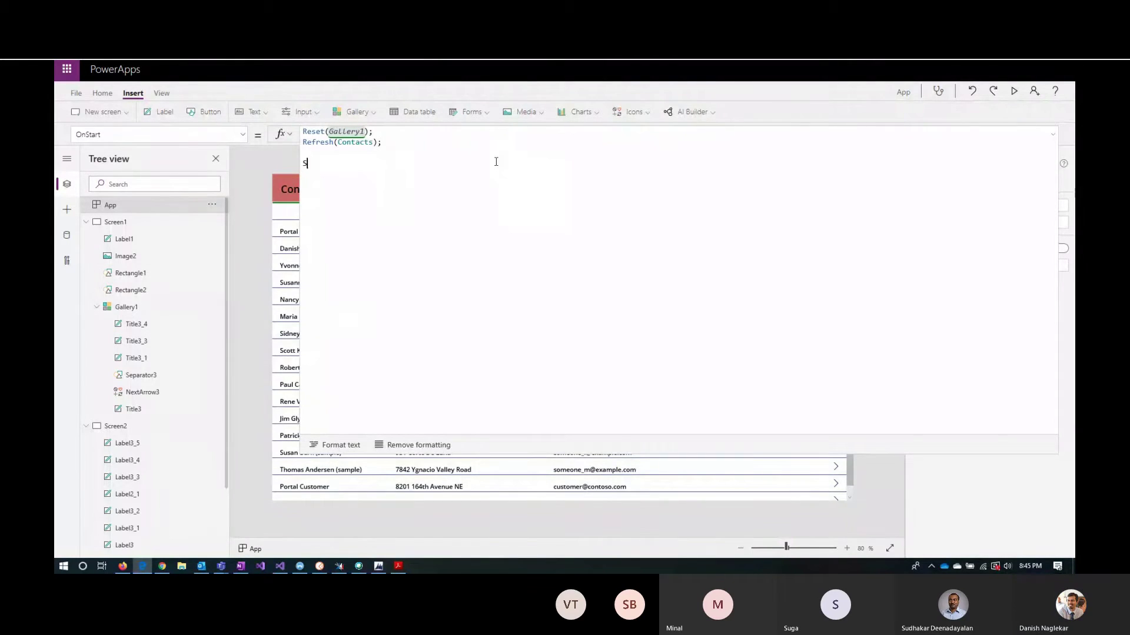
text(et)
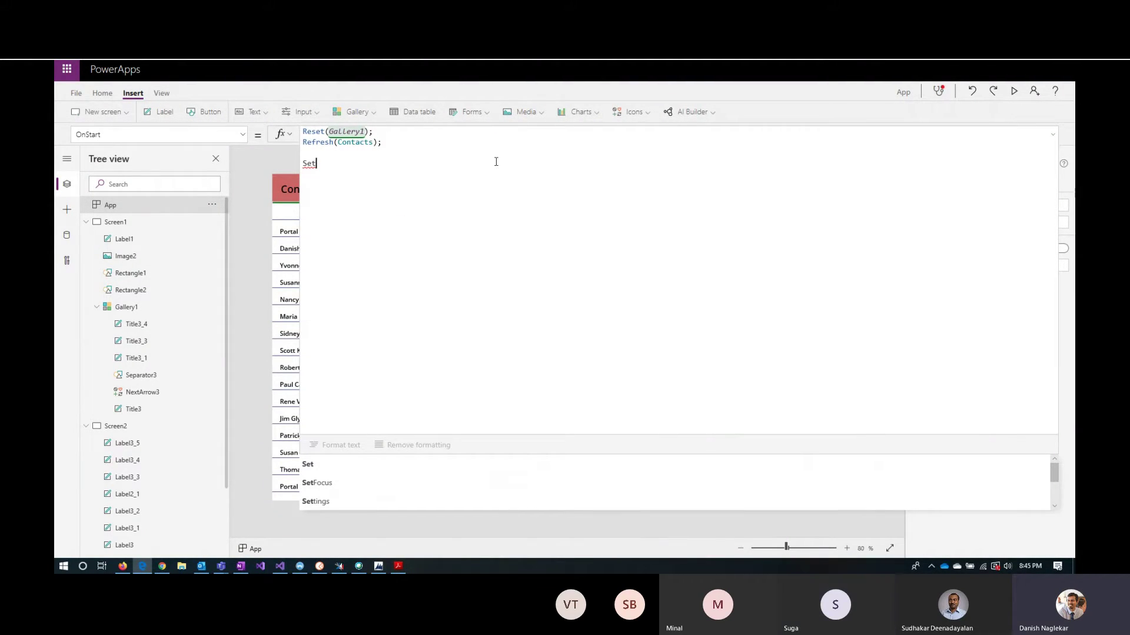
text(()
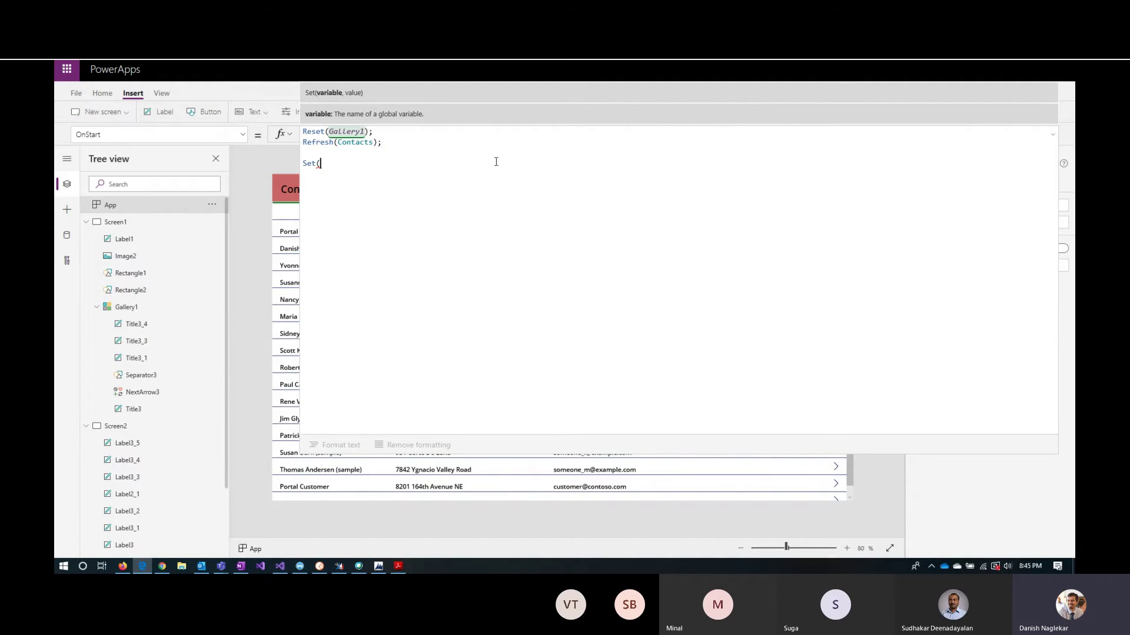
Enter glVarThisisGlobalVariable as the variable name in the Set function, followed by a comma
text(ThisIsG)
key(BackSpace)
key(BackSpace)
key(BackSpace)
key(BackSpace)
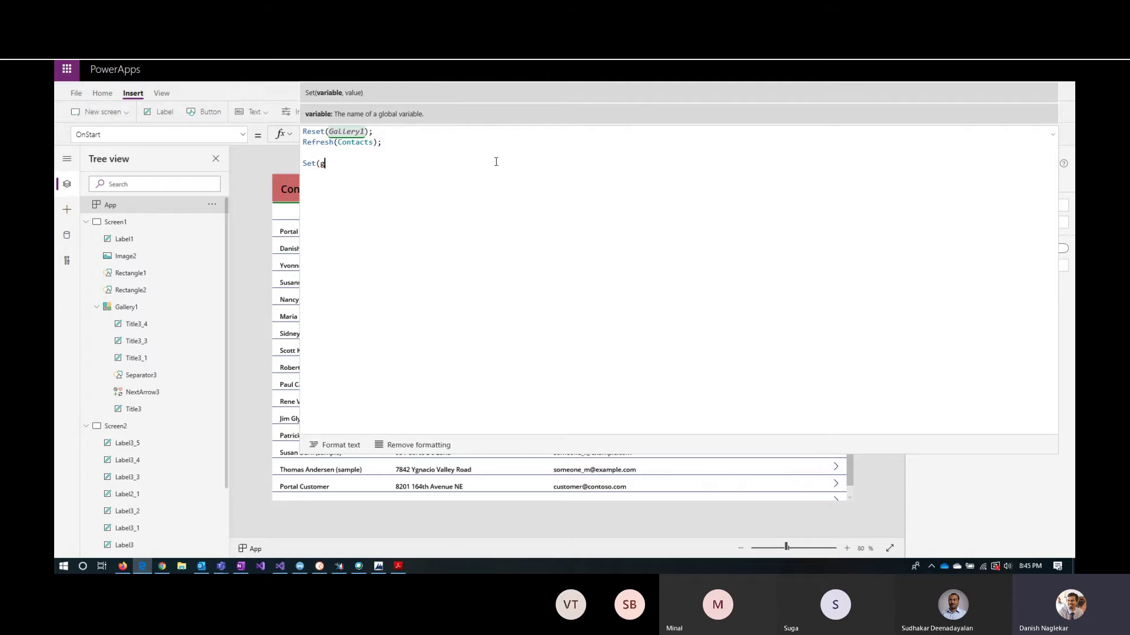
text(golVar)
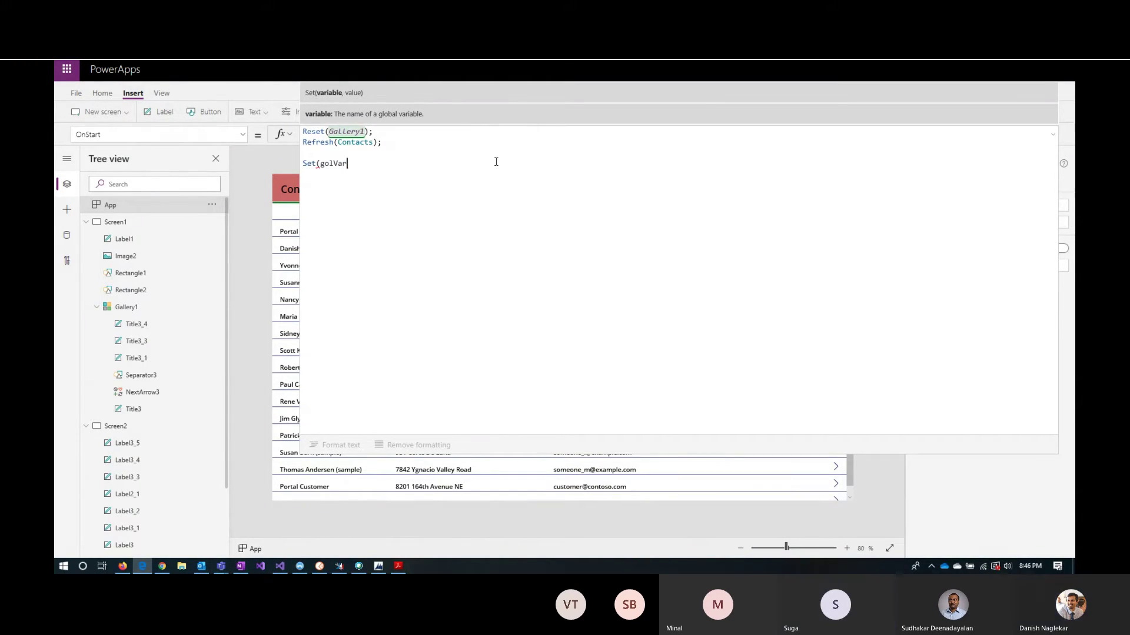
key(Left)
key(Left)
key(Left)
key(Left)
key(BackSpace)
key(Right)
key(Right)
key(Right)
key(Right)
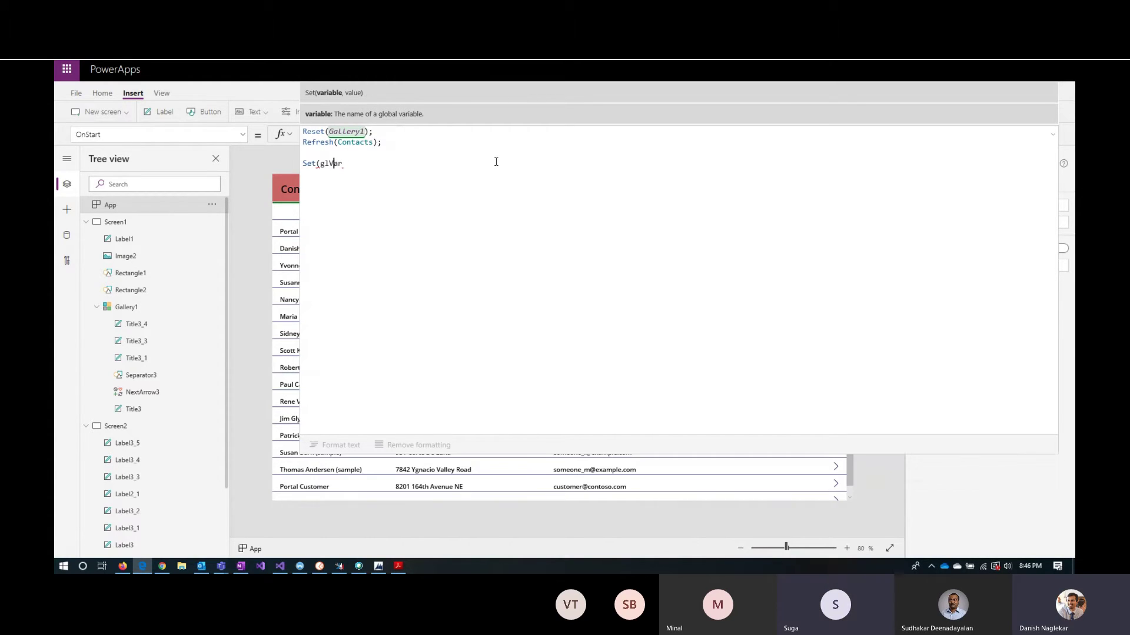
text(This)
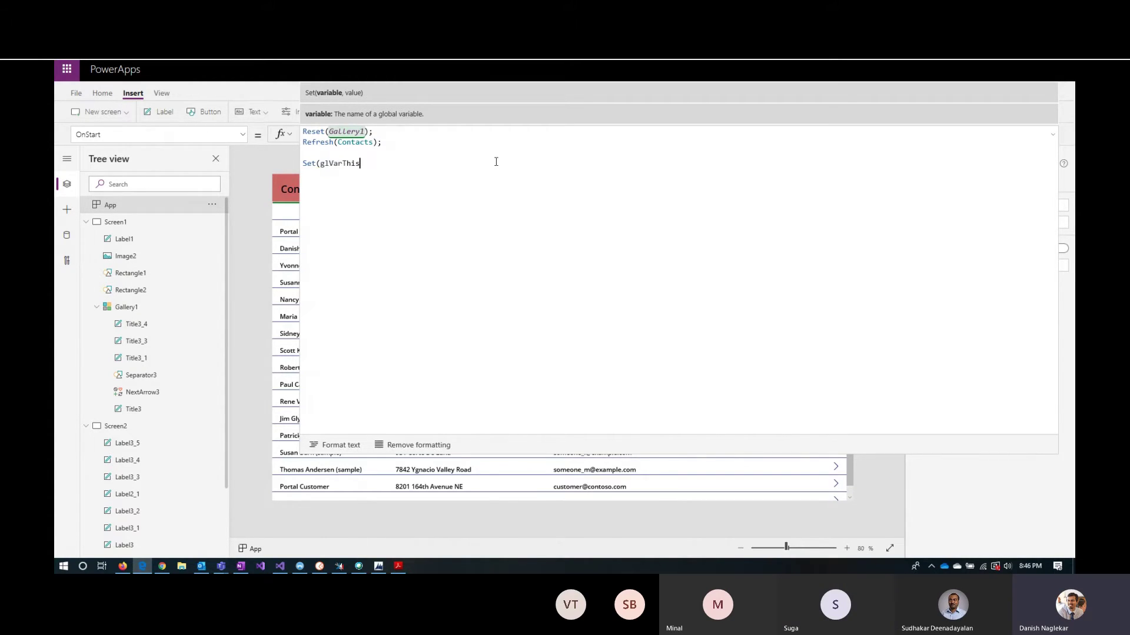
text(isGlobalVariable,)
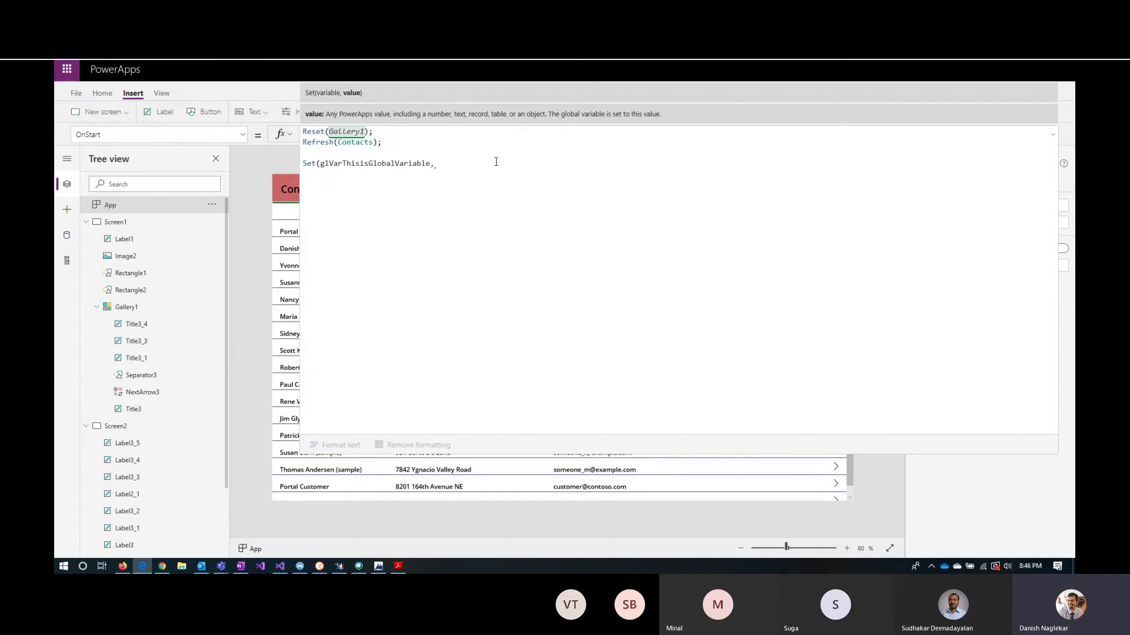
Complete the Set function in the App's OnStart formula with the value "This is on load" and collapse the formula
text( ")
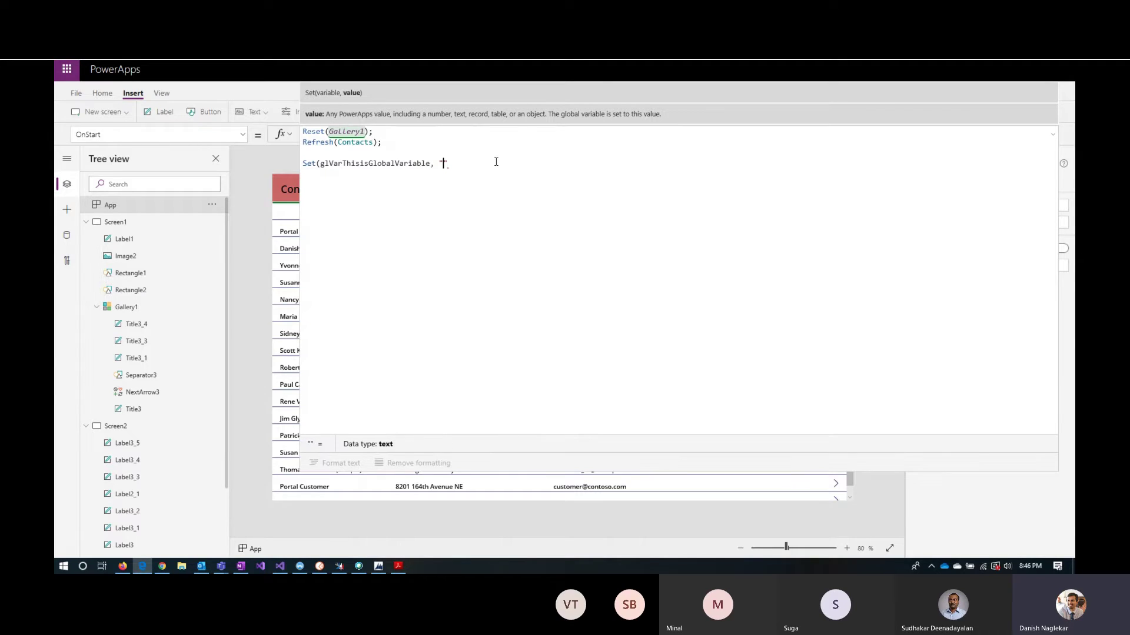
text(This is on )
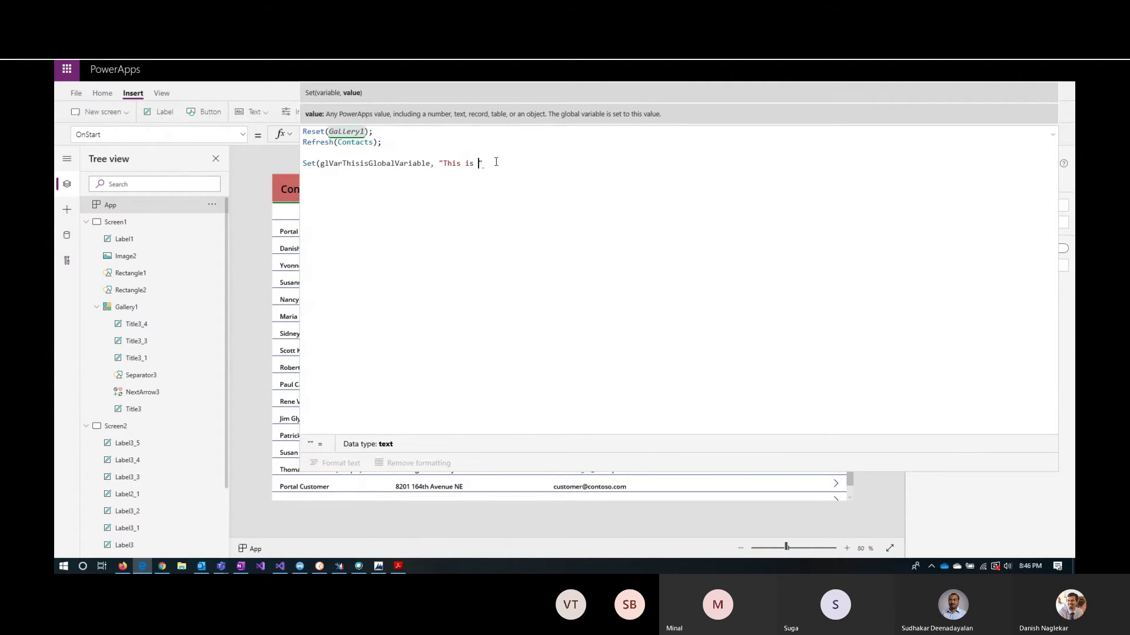
text(load)
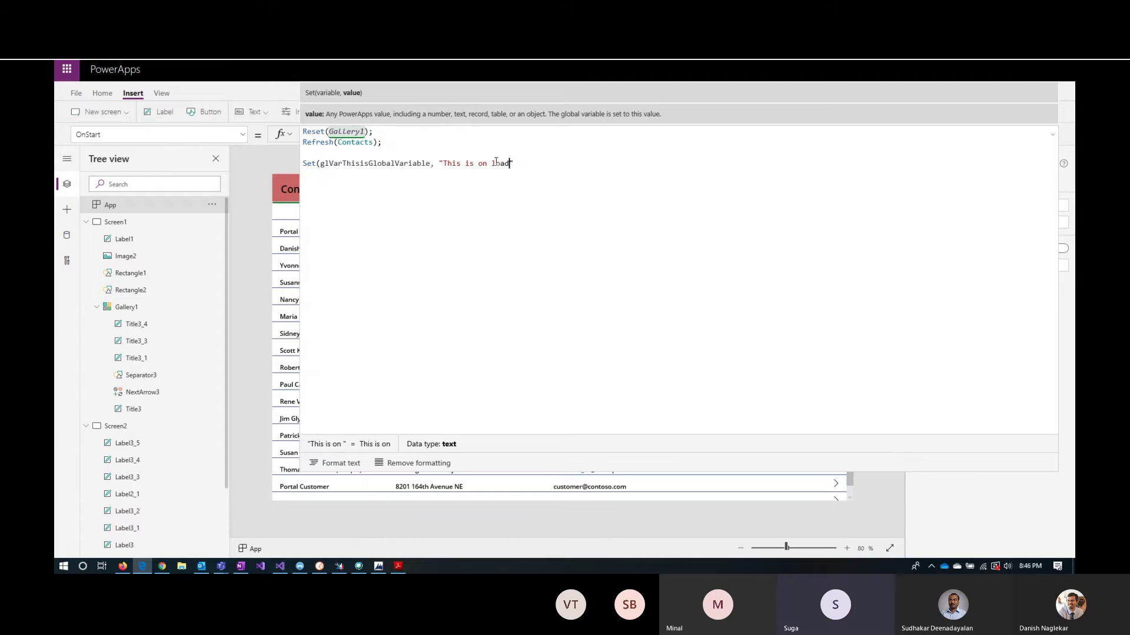
text(");)
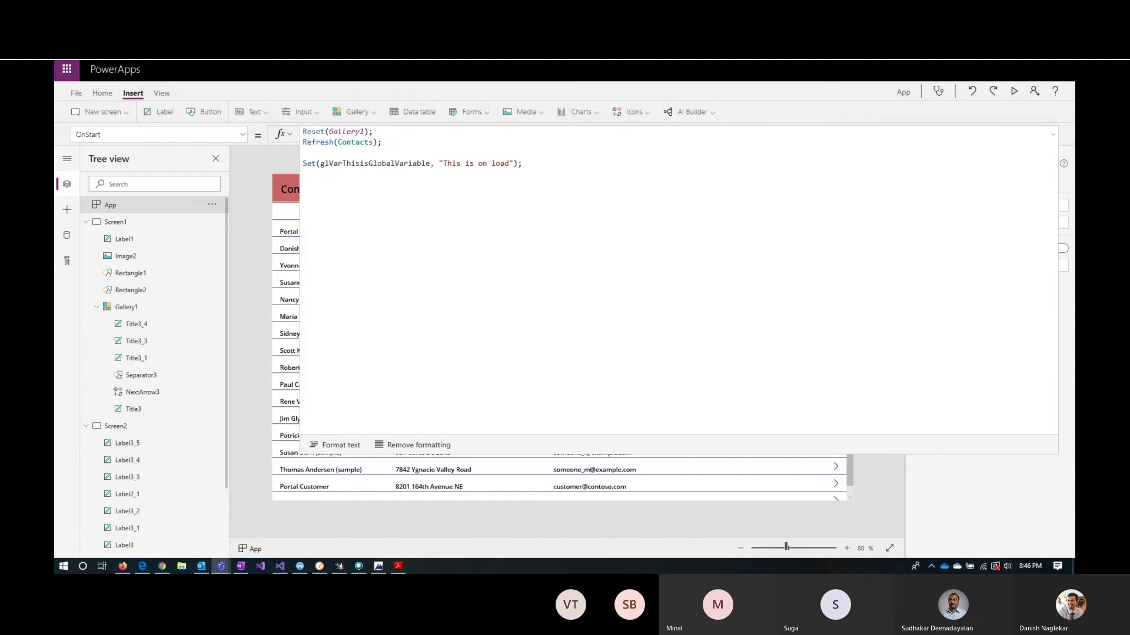
click(543, 159)
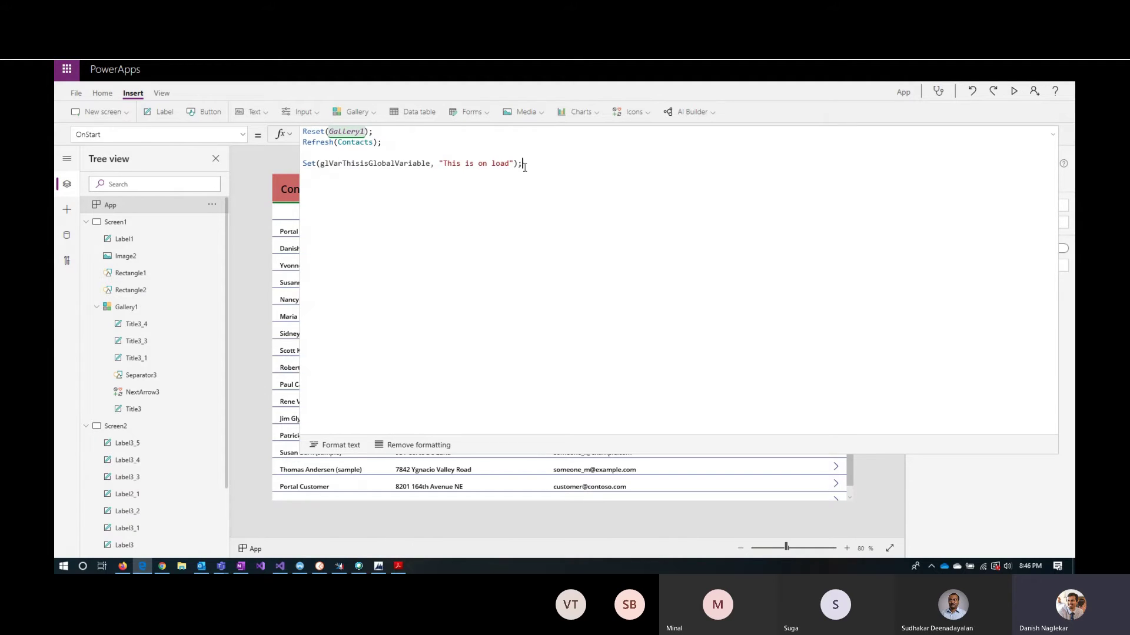
click(1052, 135)
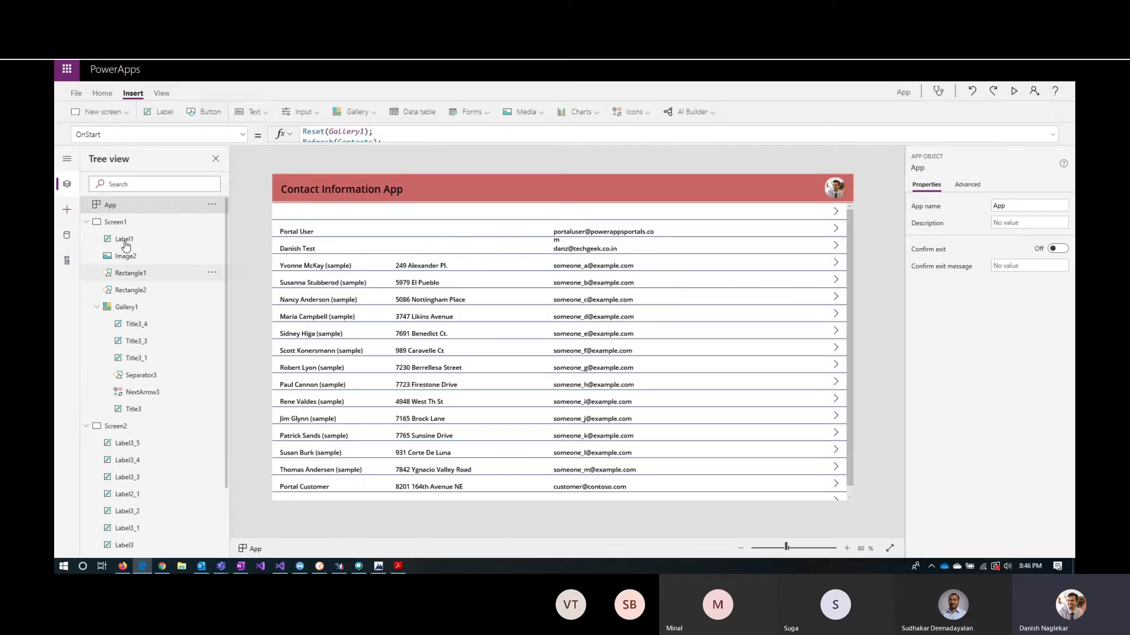
Insert a text label on Screen1 and place it in the header just after the Contact Information App title
click(115, 222)
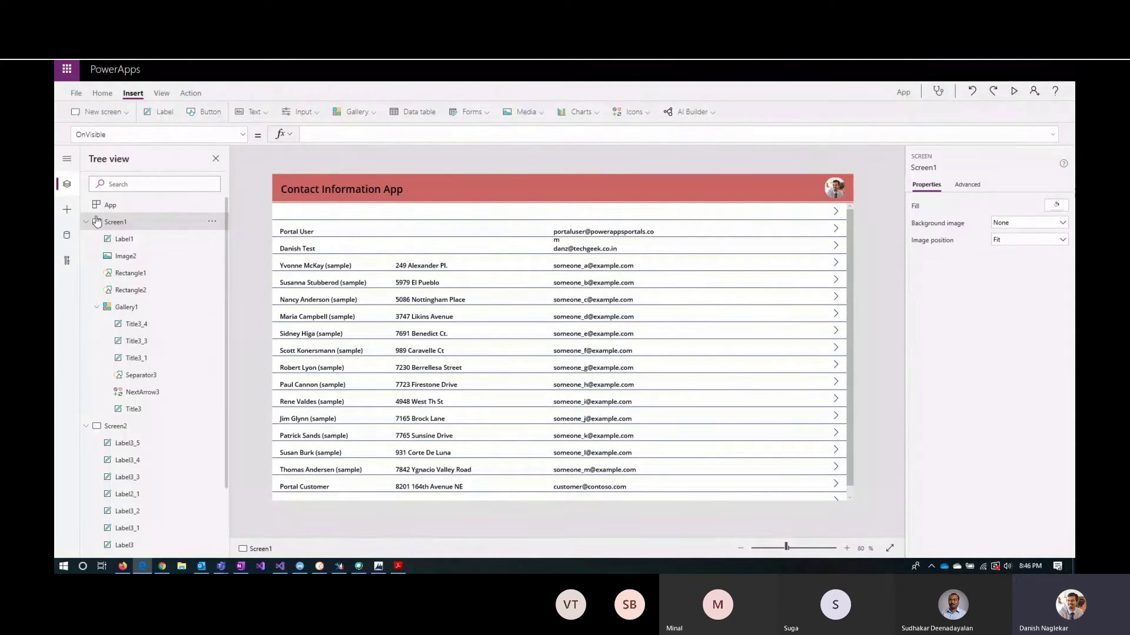
click(165, 112)
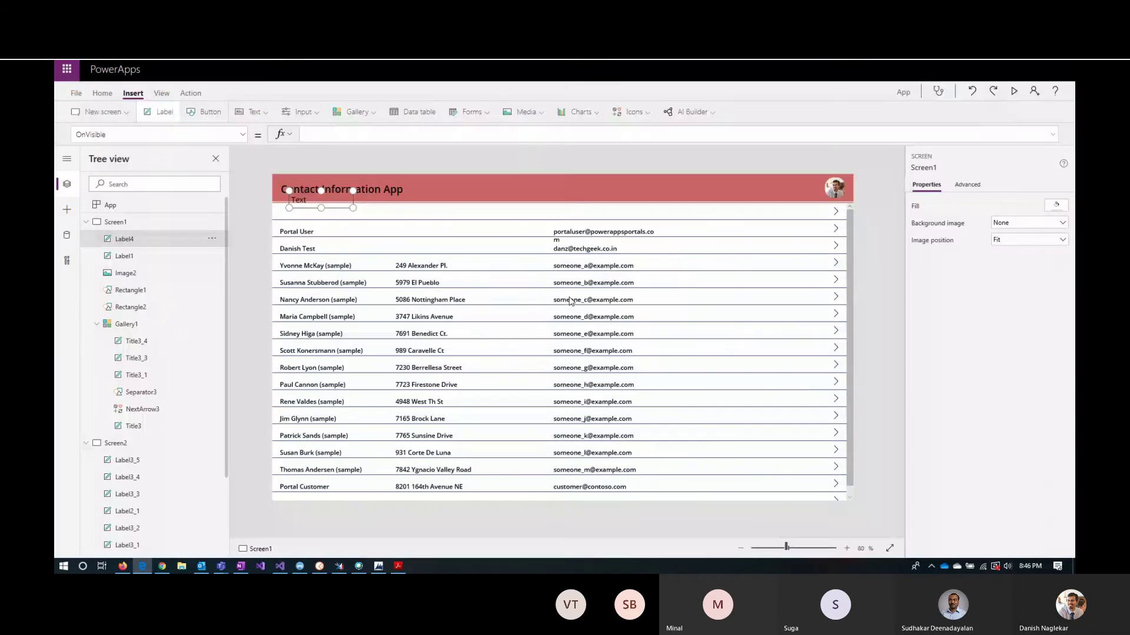
drag(301, 199, 440, 188)
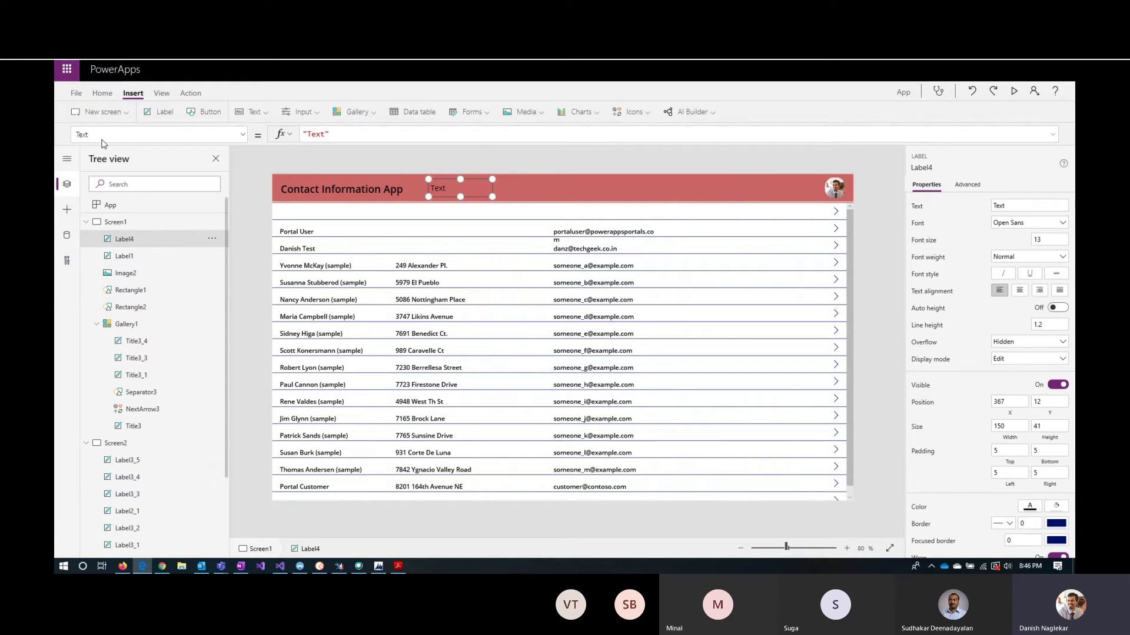
Set the new header label's Text property to glVarThisisGlobalVariable
double_click(483, 186)
text(gv)
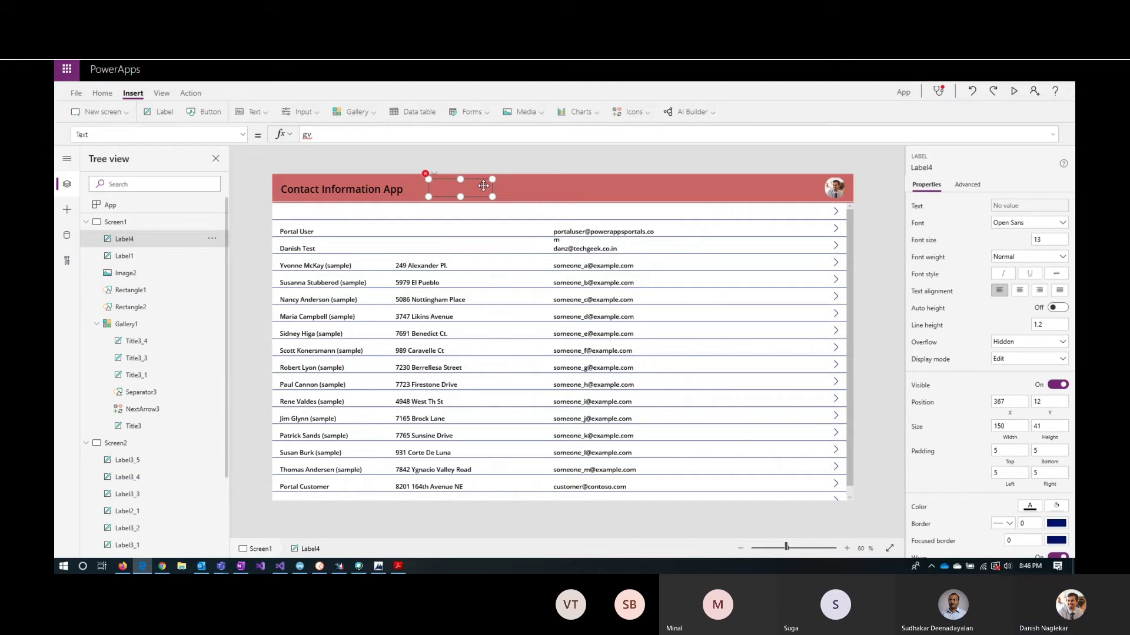
key(BackSpace)
key(BackSpace)
key(BackSpace)
key(BackSpace)
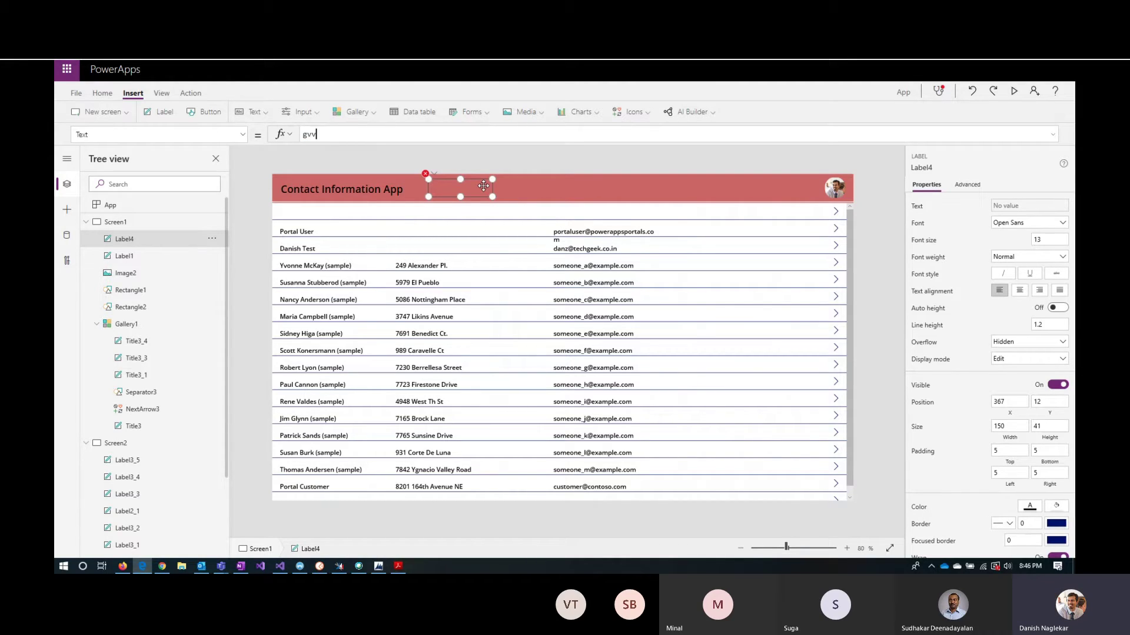
text(;)
text(VarThisisGlobalVariable)
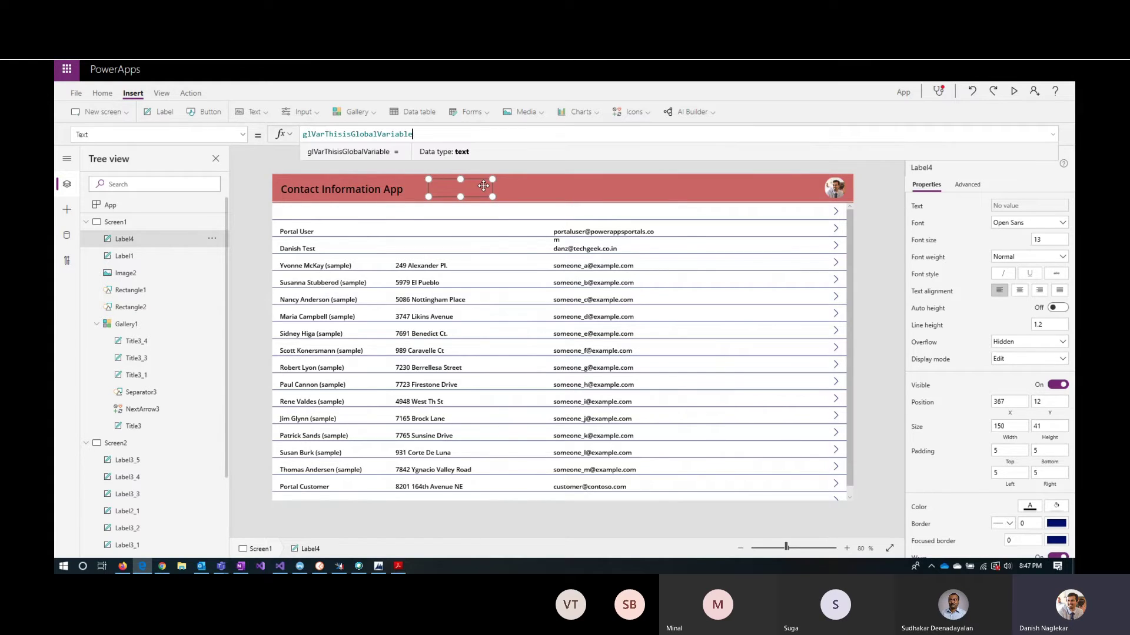
Enlarge the header label to about 370 by 46 and run the App's OnStart formula
drag(492, 196, 586, 198)
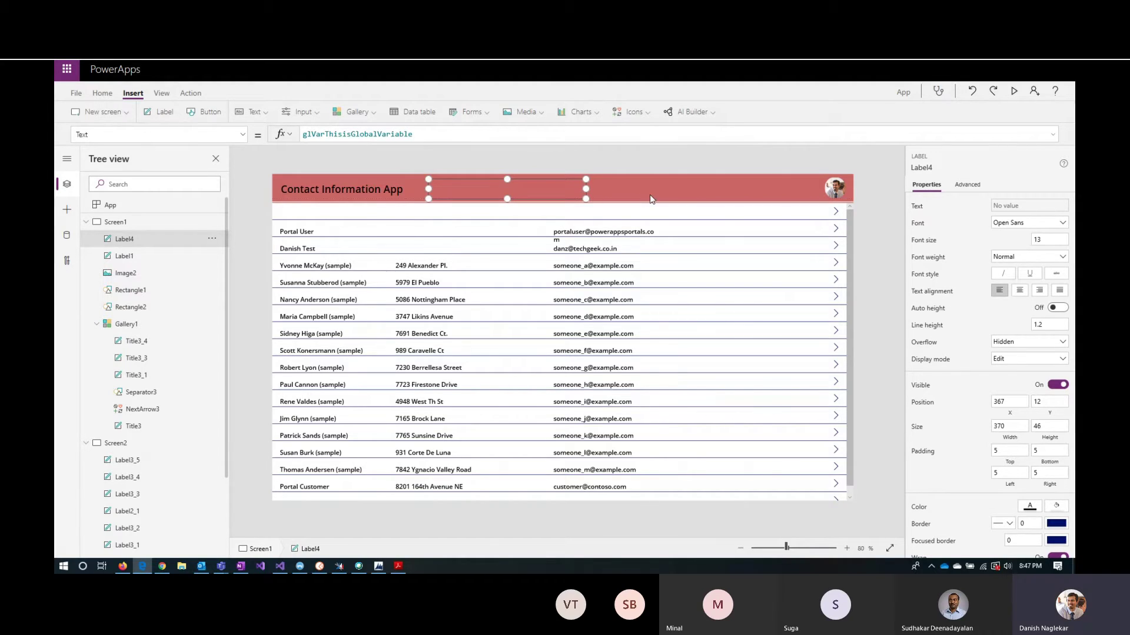
click(771, 161)
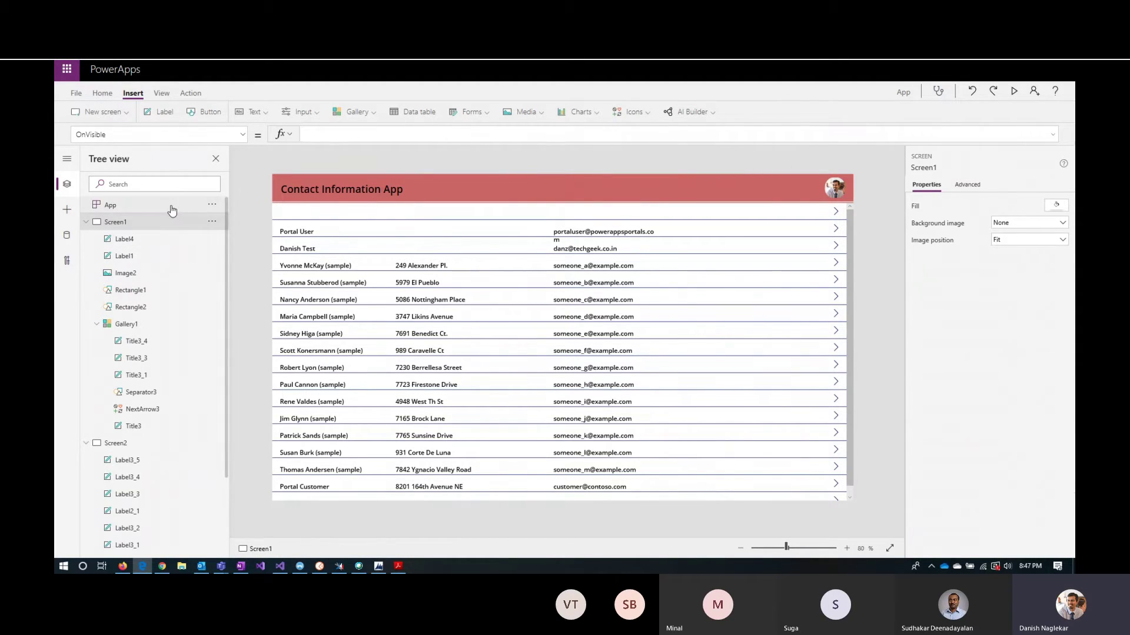
click(213, 209)
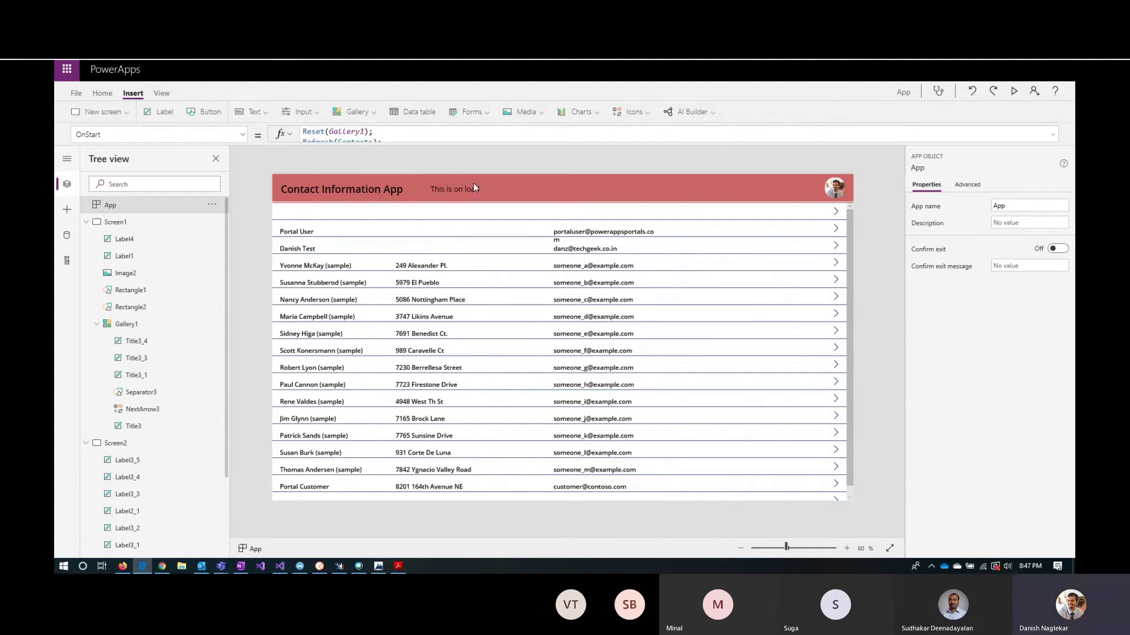
Set Screen1's OnVisible property to Set(glVarThisisGlobalVariable,"This is Screen #1");
click(140, 229)
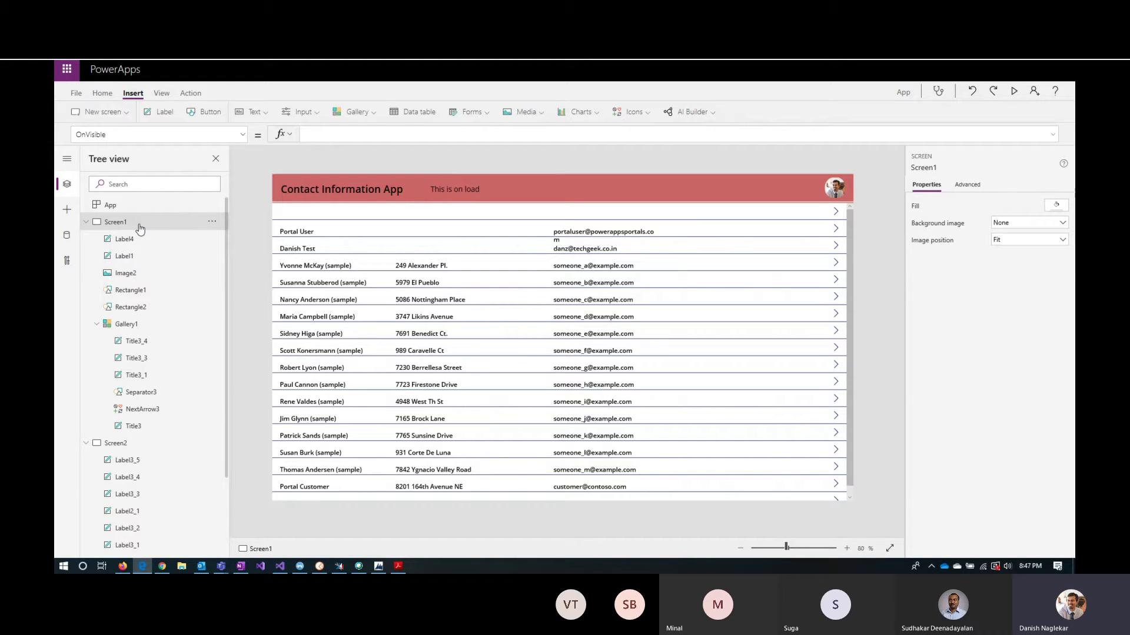
click(1051, 139)
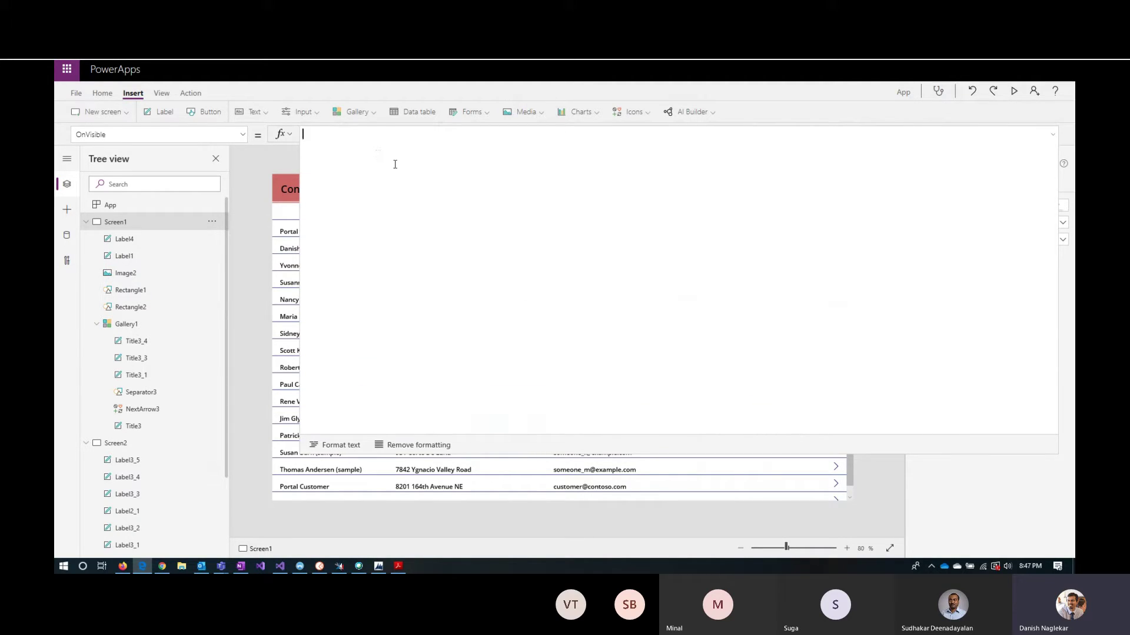
text(Set()
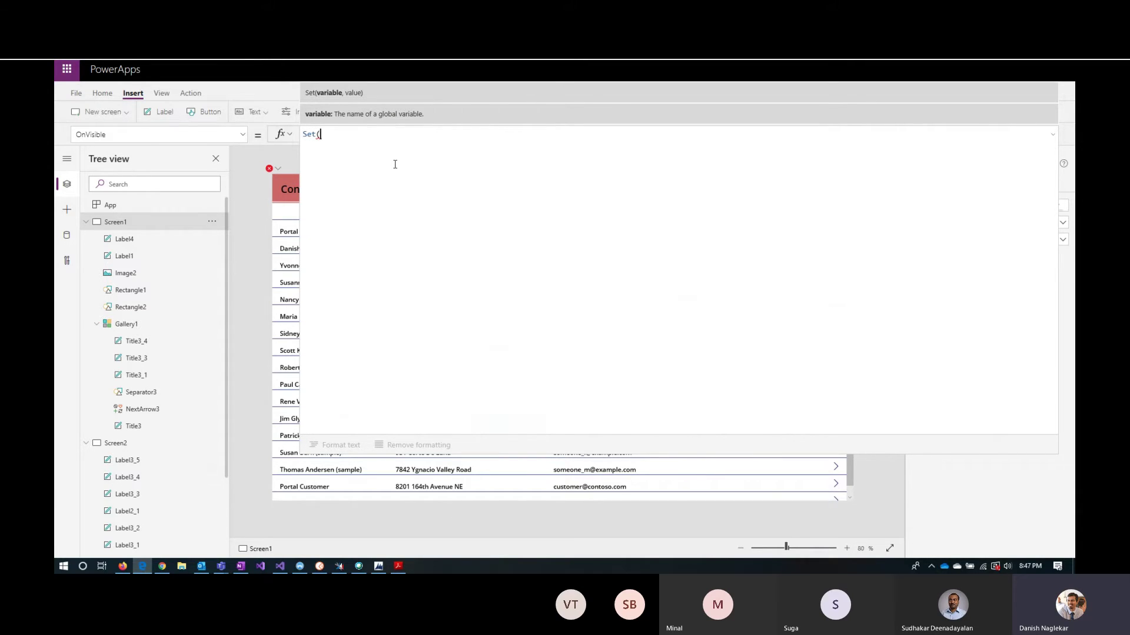
text(g)
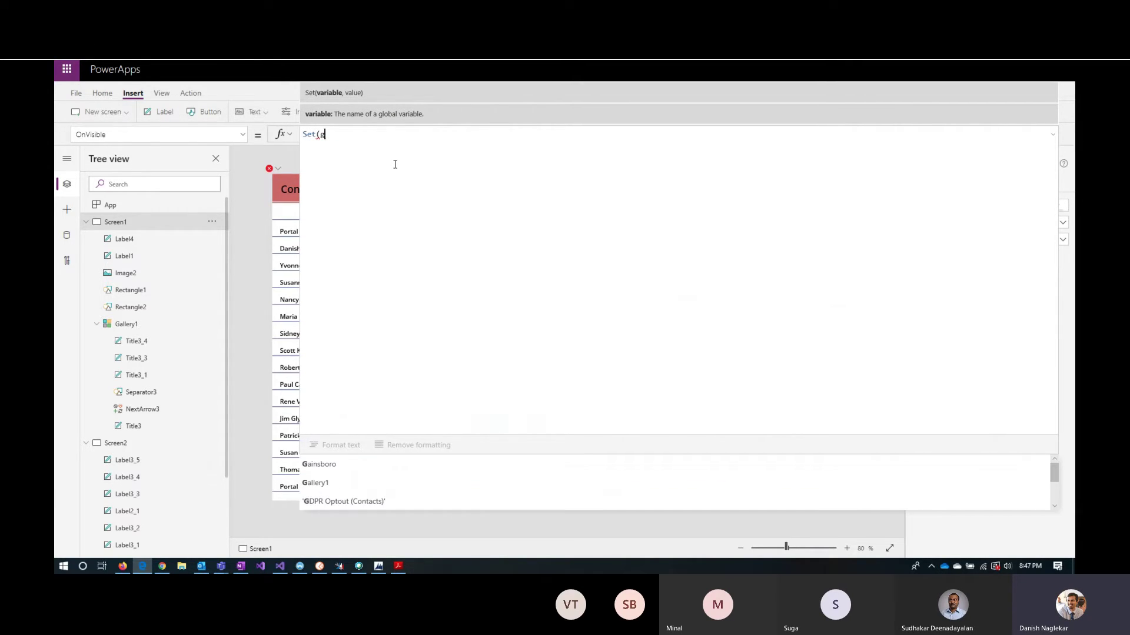
text(l)
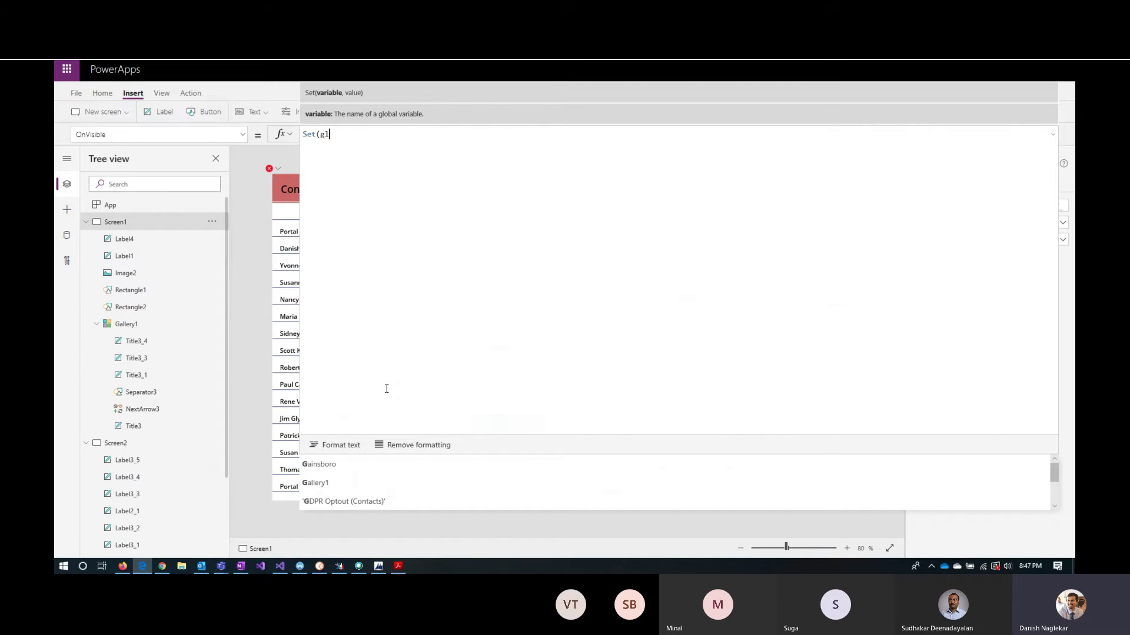
text(VarThisisGlobalVariable,)
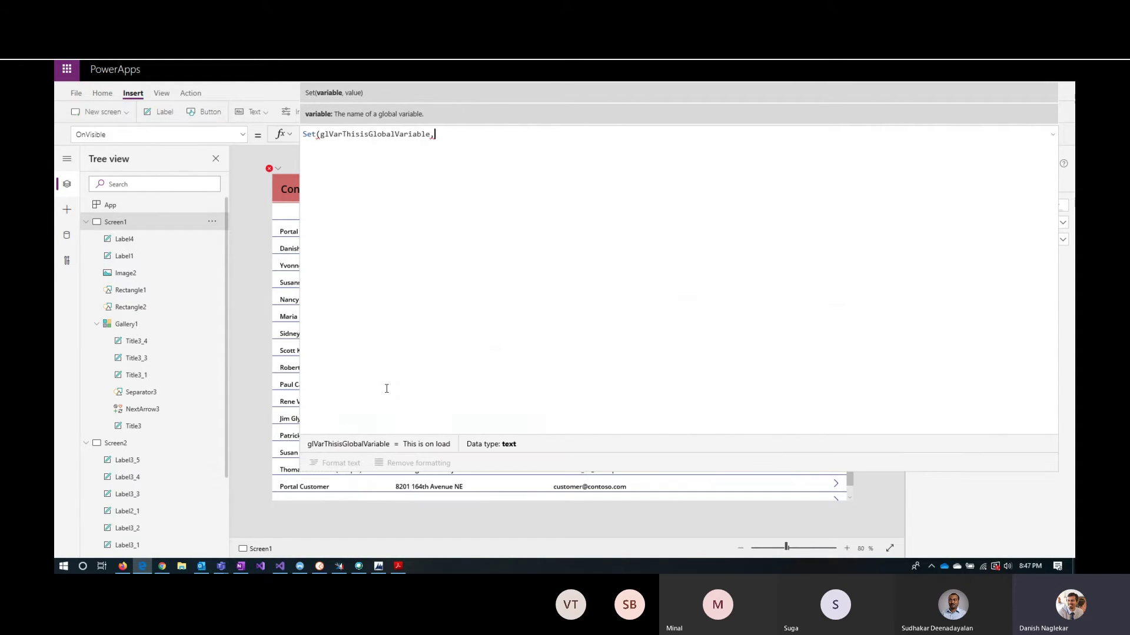
text("This is Screen #1");)
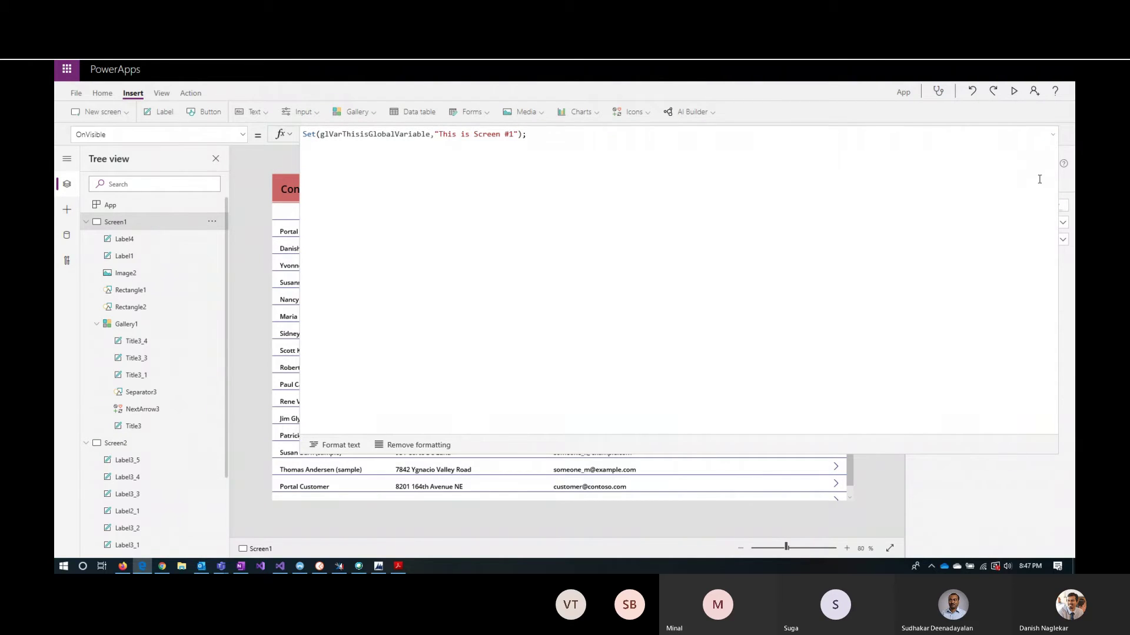
Copy Screen1's whole OnVisible formula and collapse the formula editor
drag(539, 136, 301, 134)
key(ctrl+c)
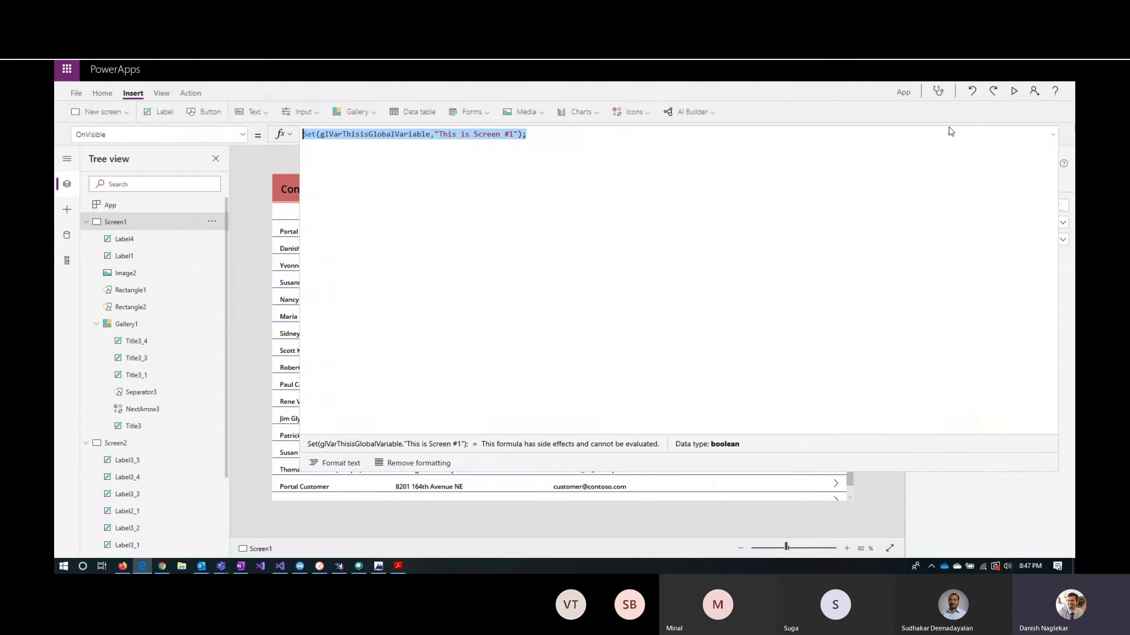
click(1052, 134)
Insert a text label on Screen2 in the header beside the title, about 402 wide and 40 high
click(142, 447)
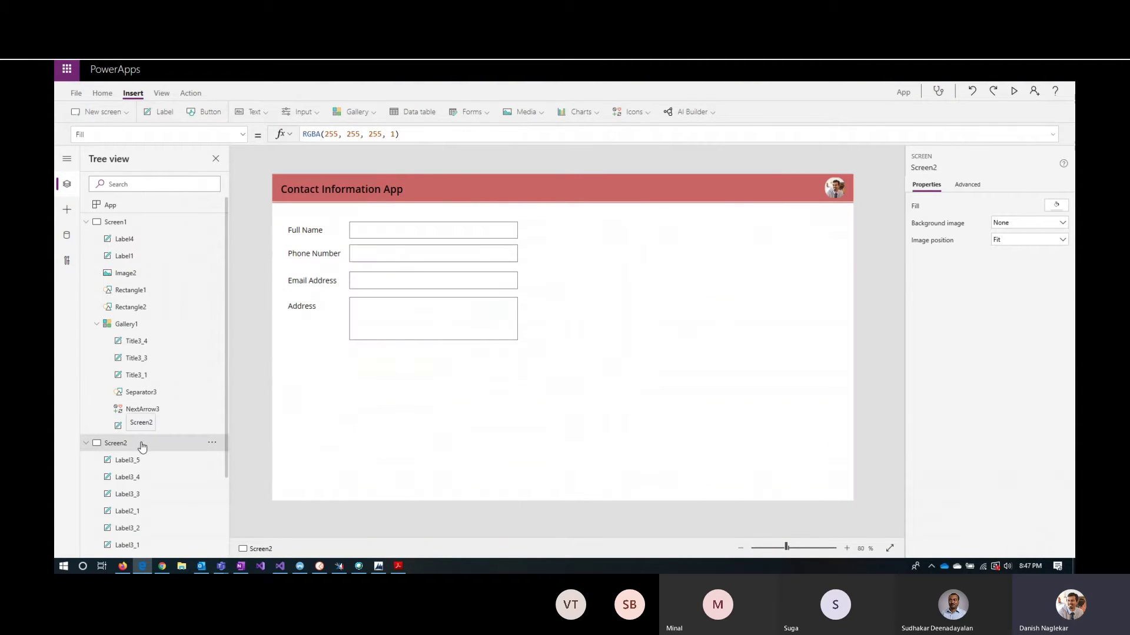
click(164, 113)
drag(333, 198, 598, 198)
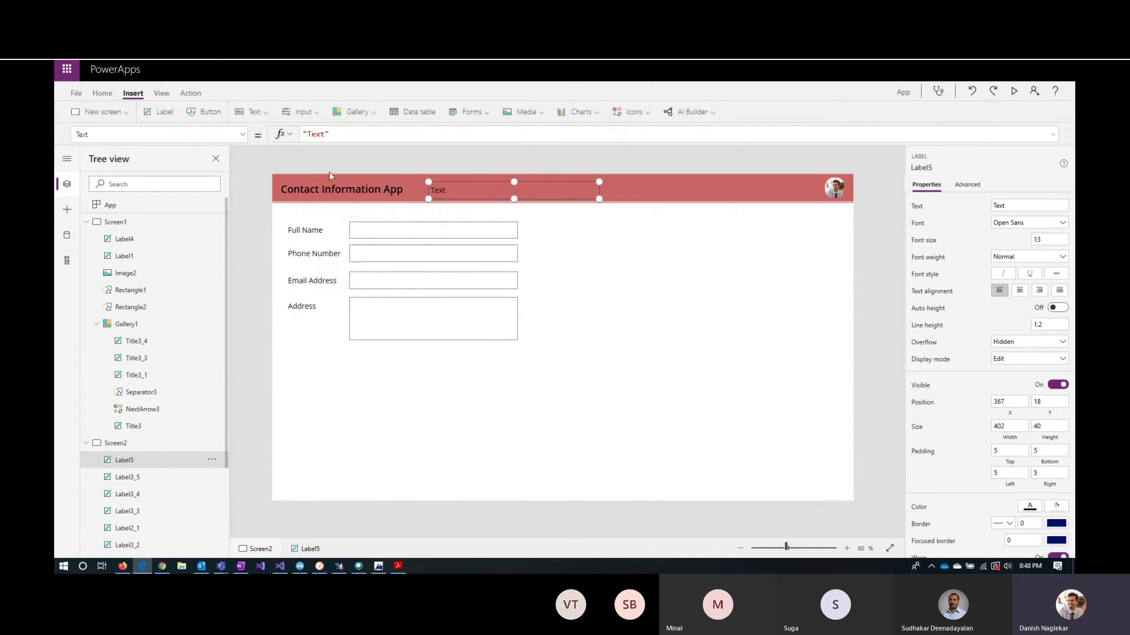
Replace the Screen2 header label's Text with the copied Set formula and change its message to "This is Screen #2"
drag(345, 134, 290, 136)
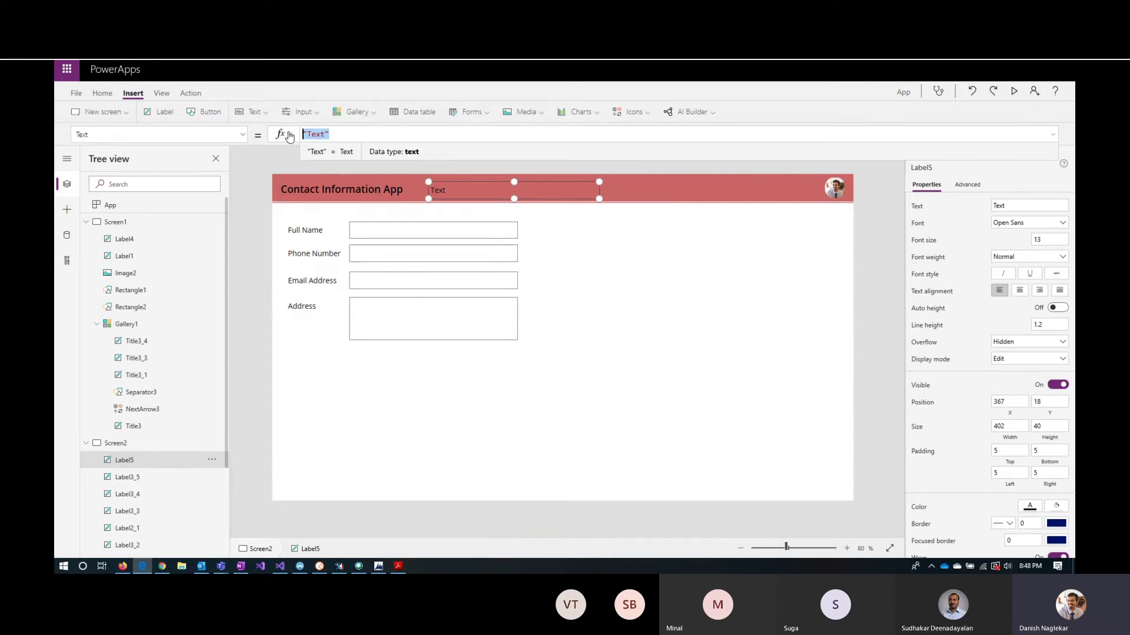
key(ctrl+v)
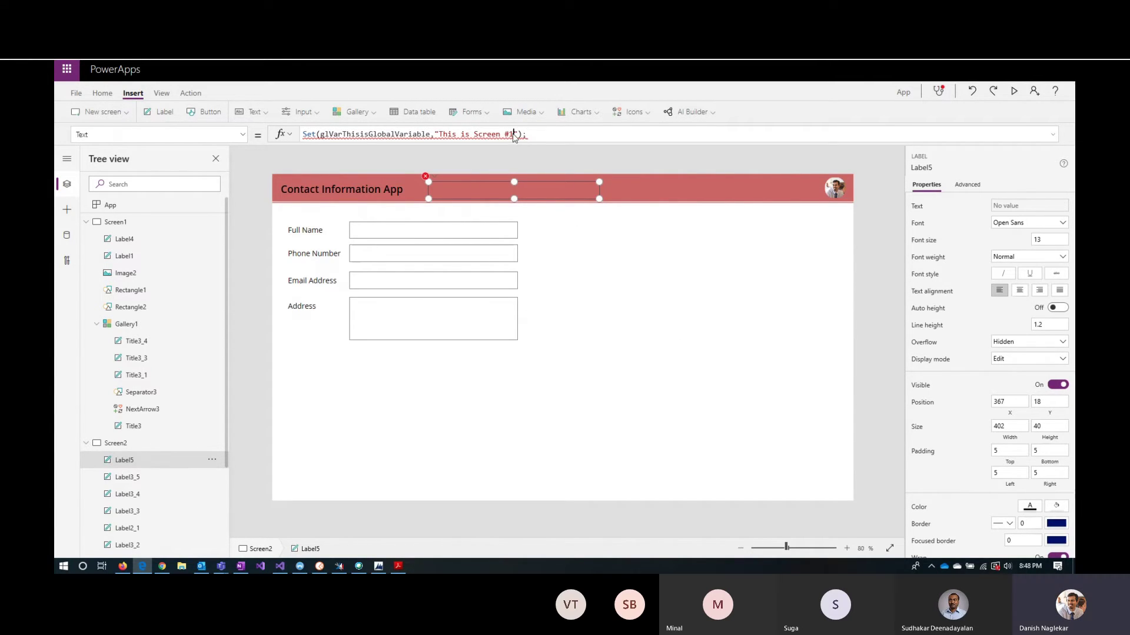
click(515, 135)
key(BackSpace)
text(2)
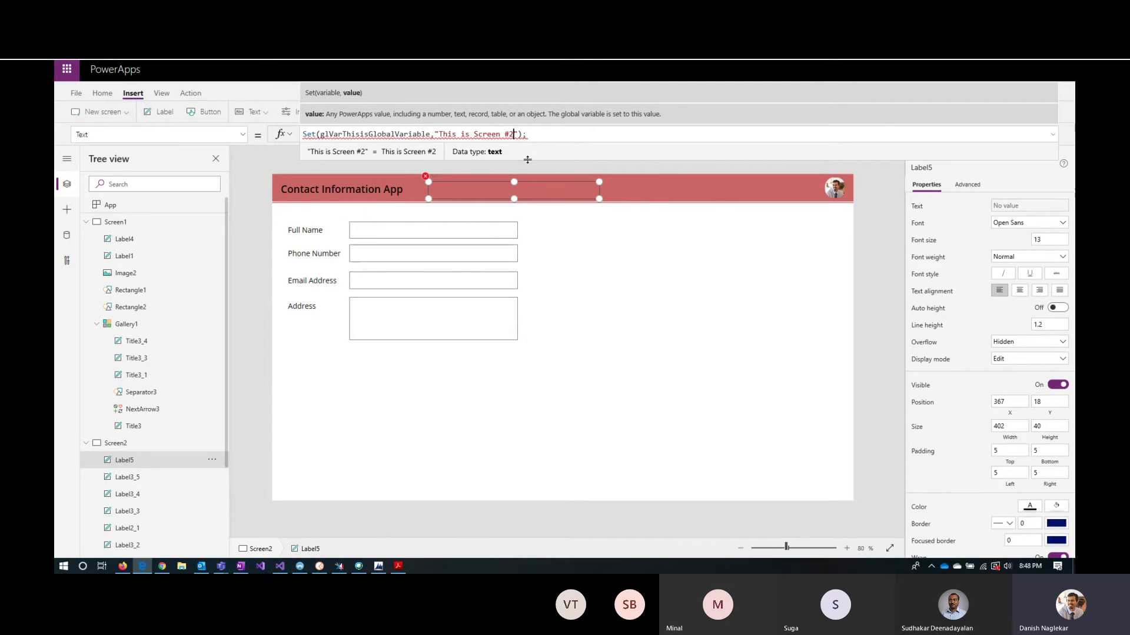
Cut the Set formula out of the Screen2 header label's Text and enter glVarThisisGlobalVariable instead
mouse_move(430, 132)
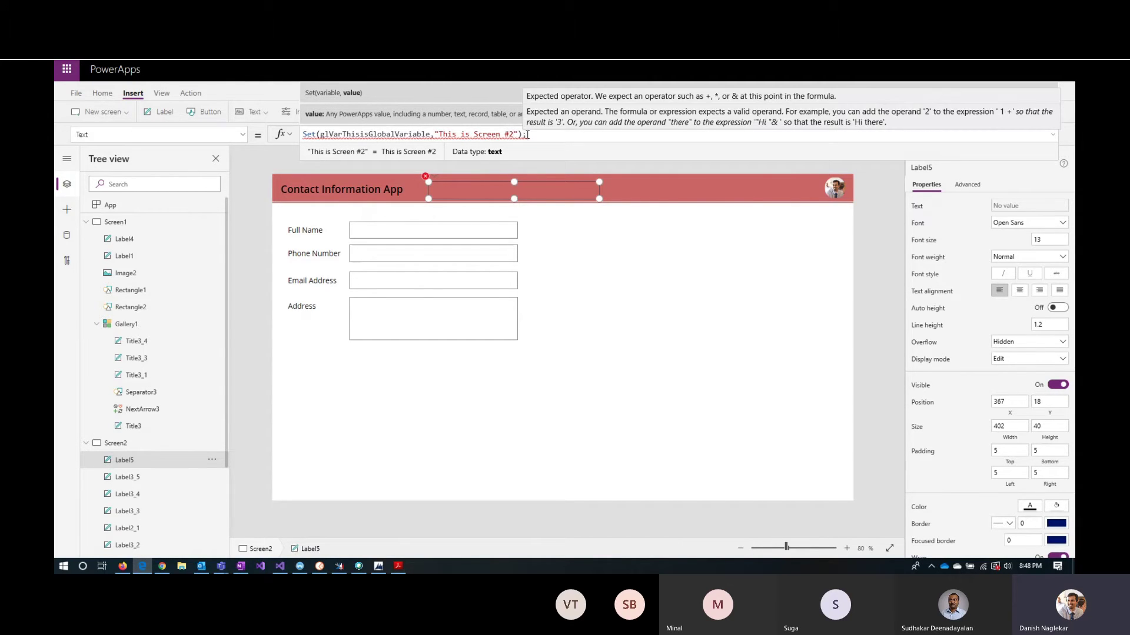
drag(529, 134, 296, 139)
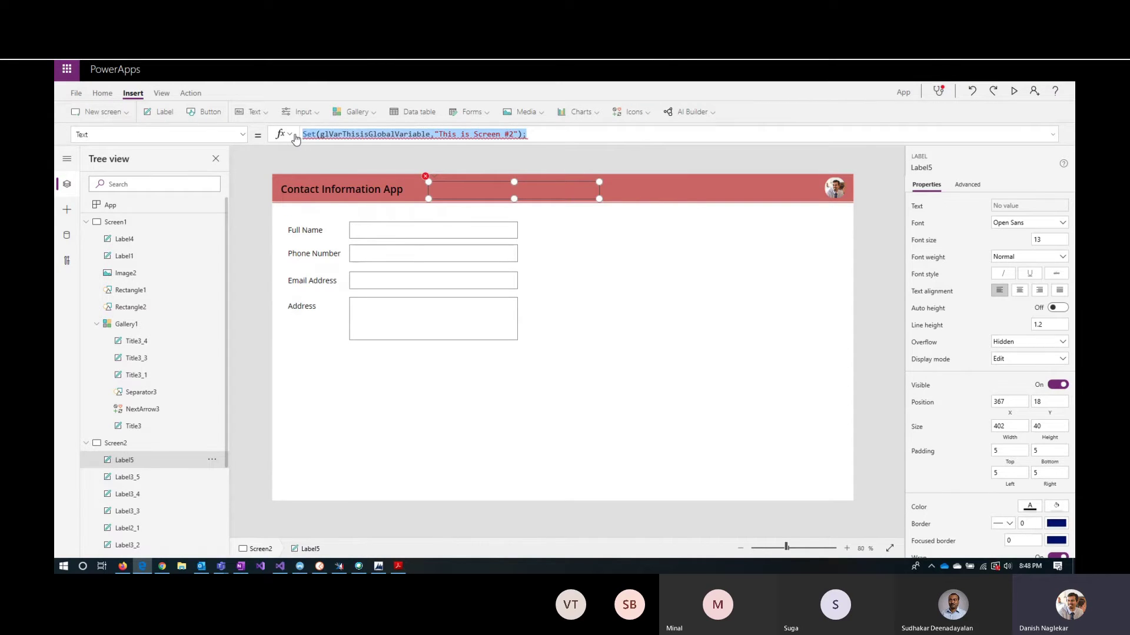
key(BackSpace)
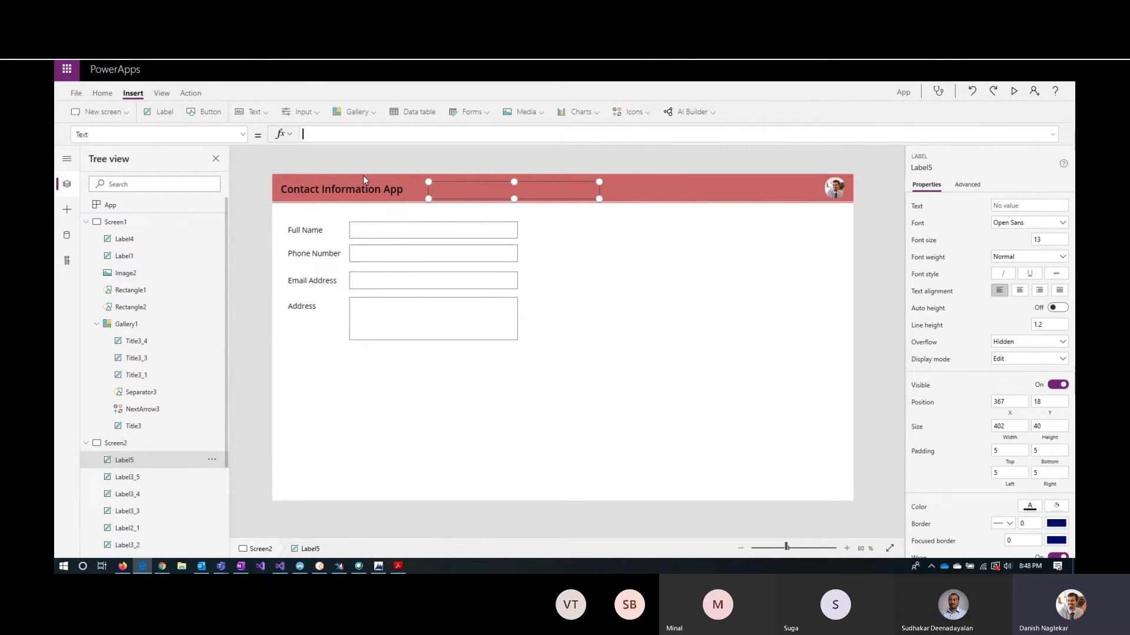
text(glVarThisisGlobalVariable)
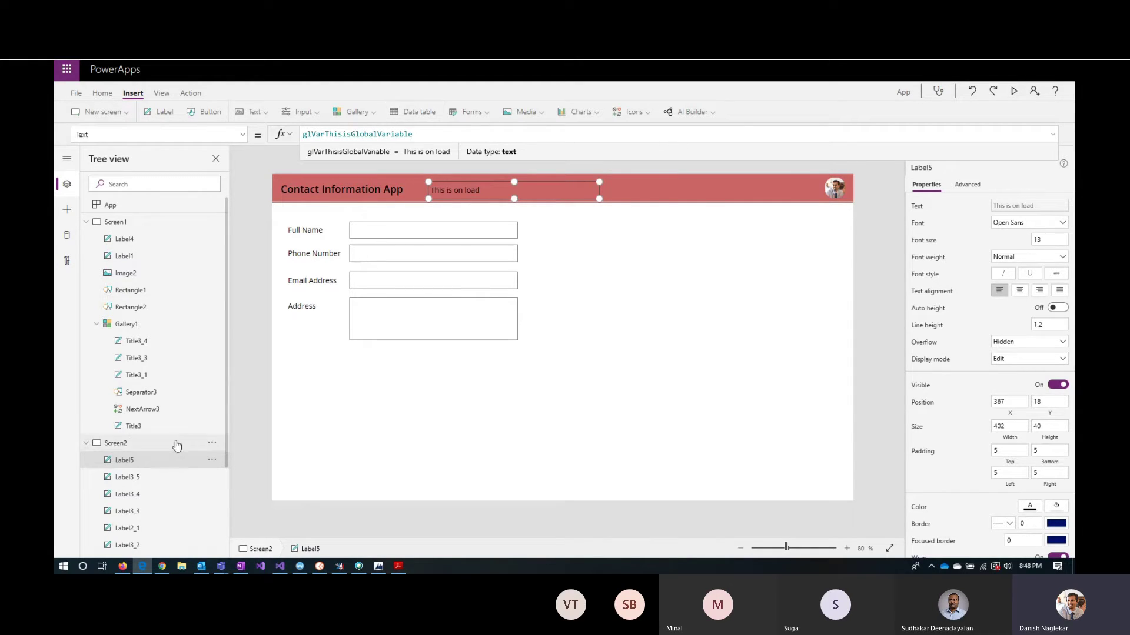
Set Screen2's OnVisible property to Set(glVarThisisGlobalVariable,"This is Screen #2"); and go back to Screen1
click(136, 444)
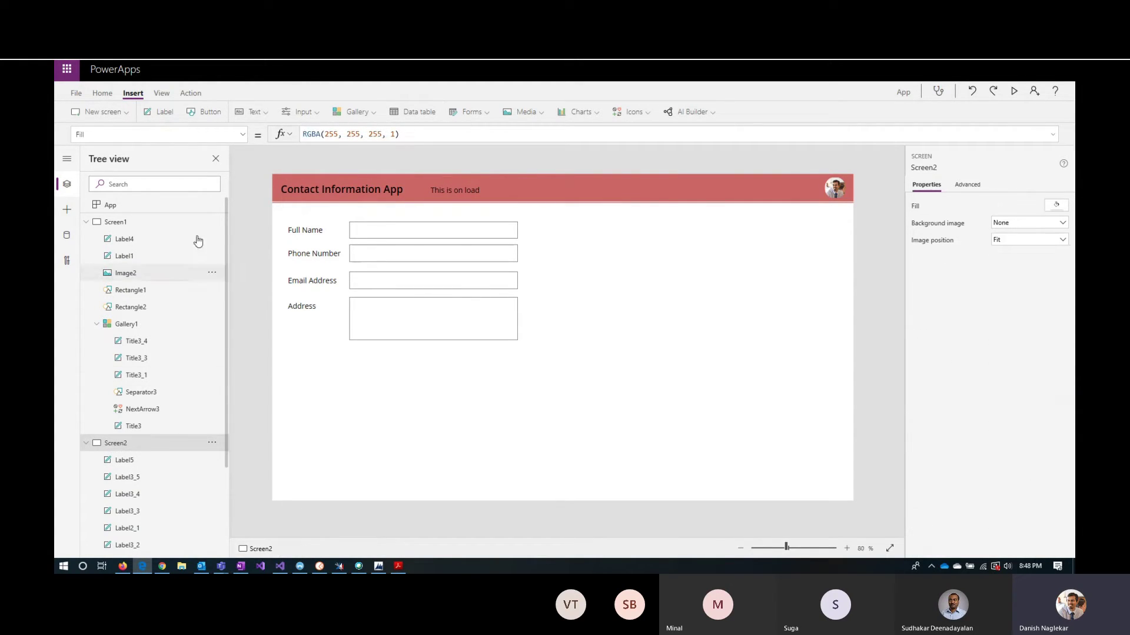
click(242, 134)
click(202, 326)
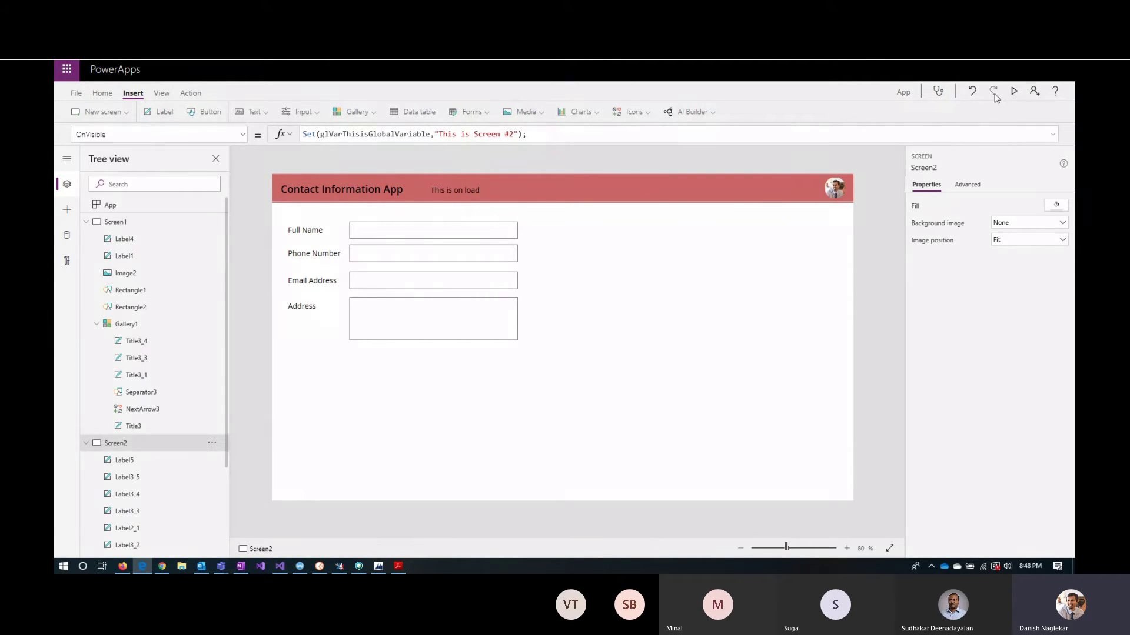
click(125, 225)
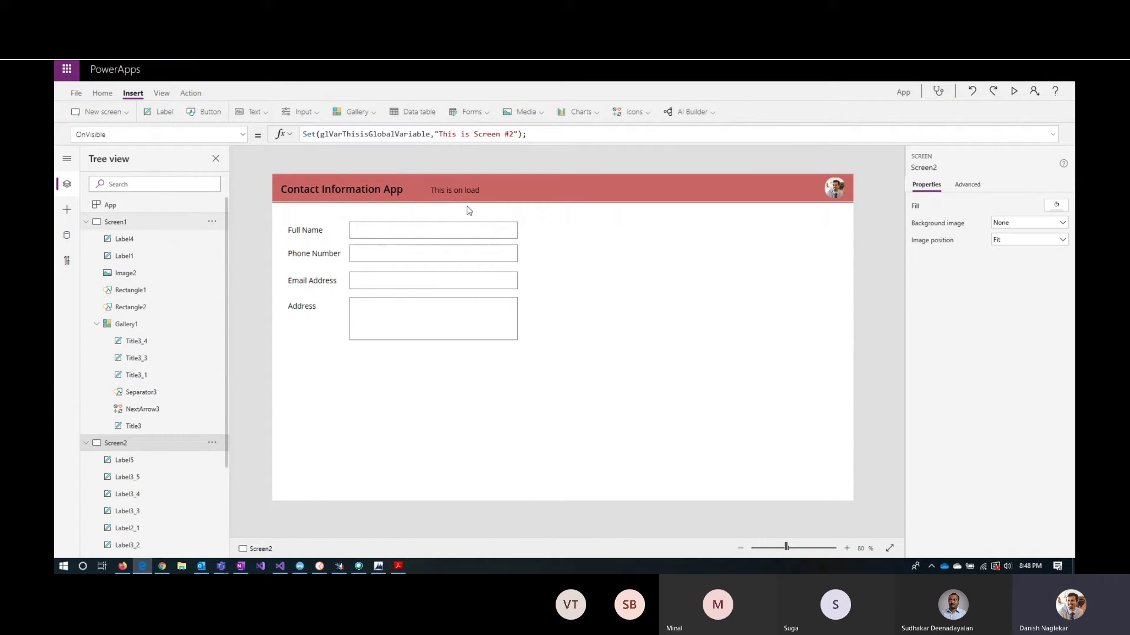
Run the App object's OnStart to reset the global variable
click(147, 210)
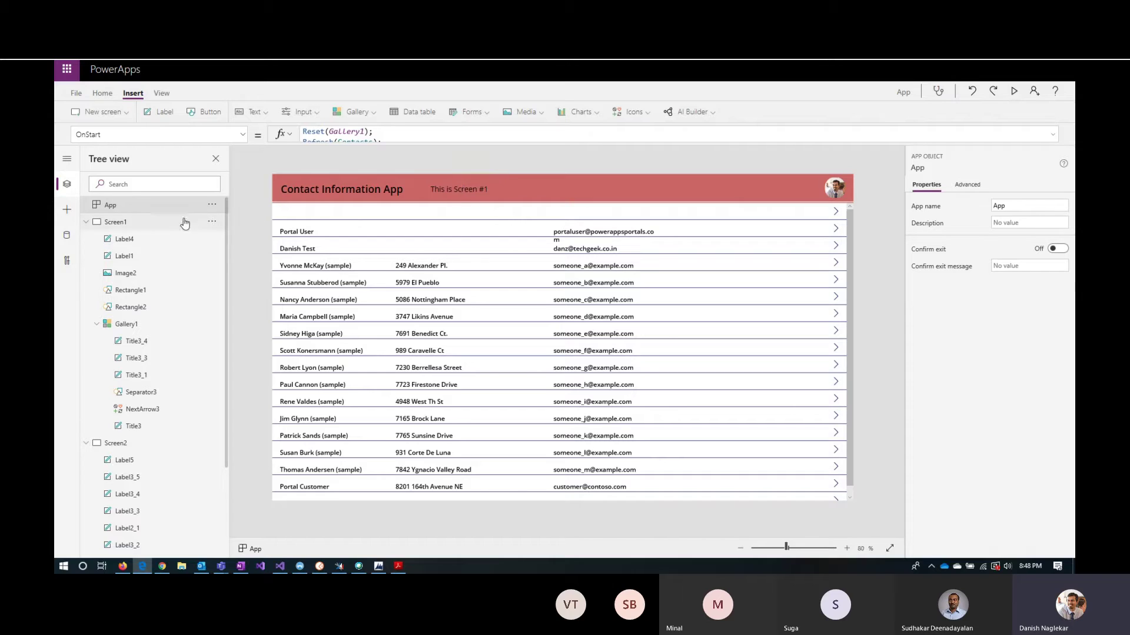
click(212, 204)
click(251, 223)
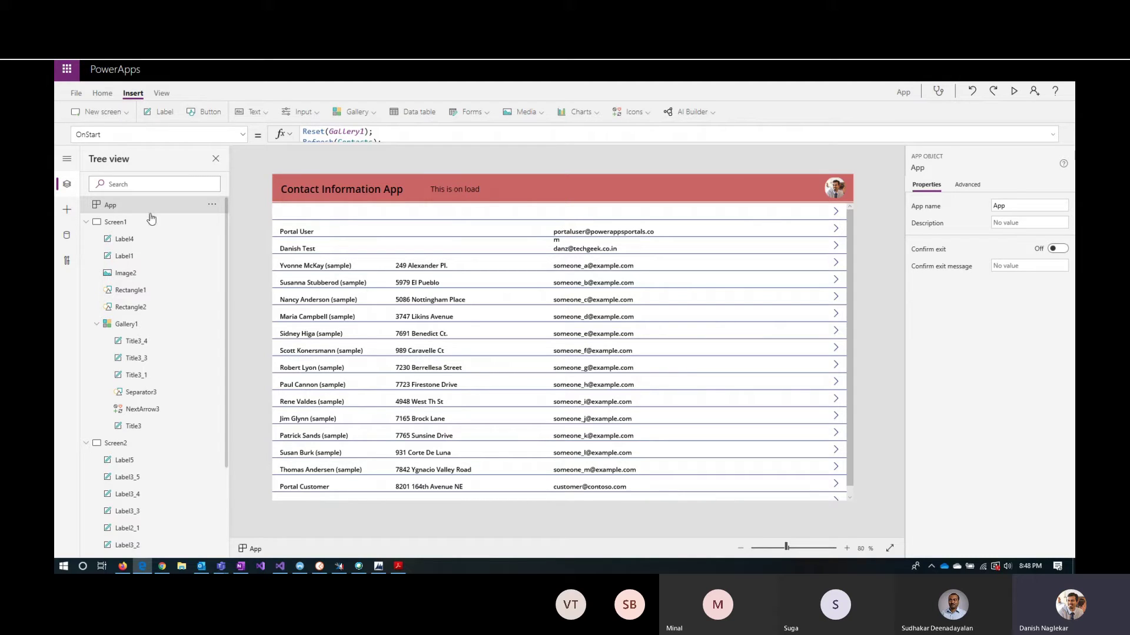
Preview the app, open the details of the contact in the second gallery row, and close the preview
click(1014, 93)
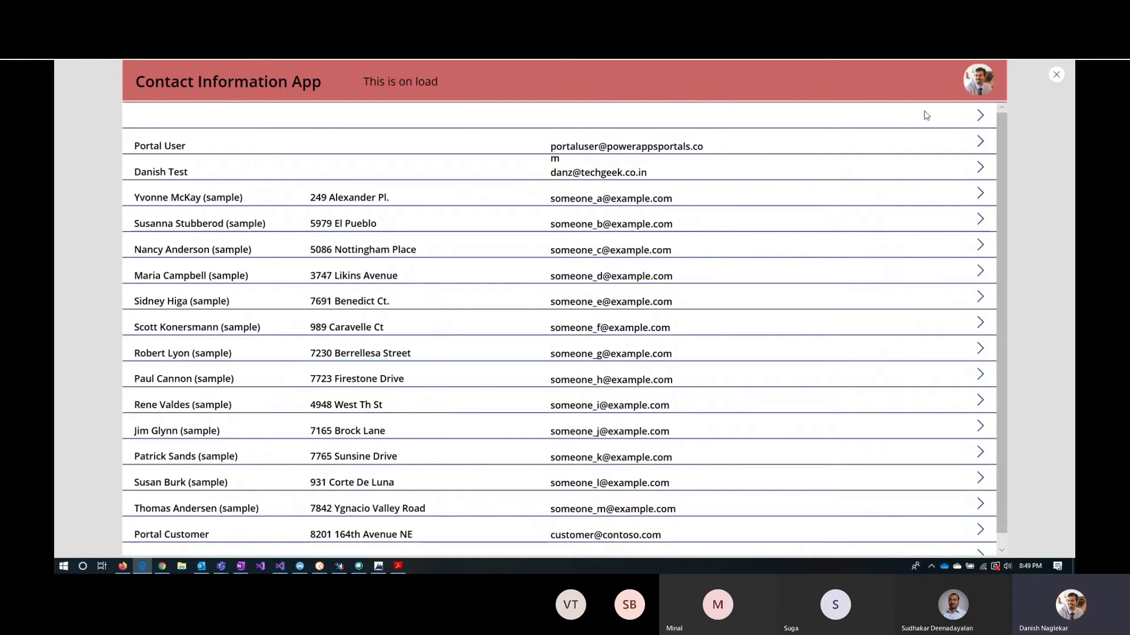
click(979, 142)
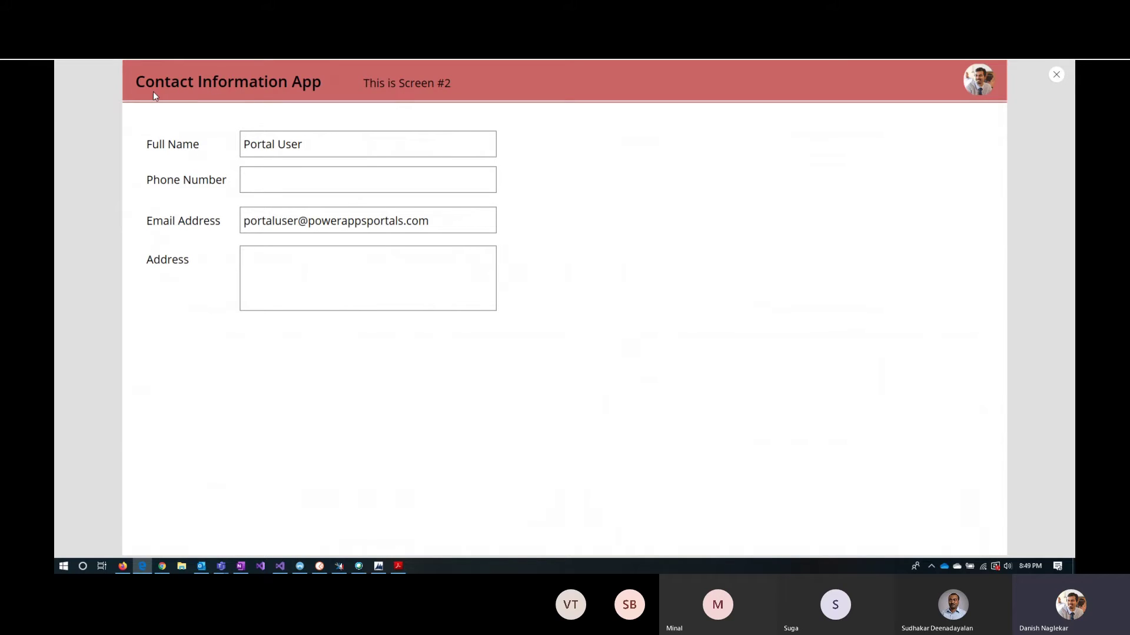
click(1056, 77)
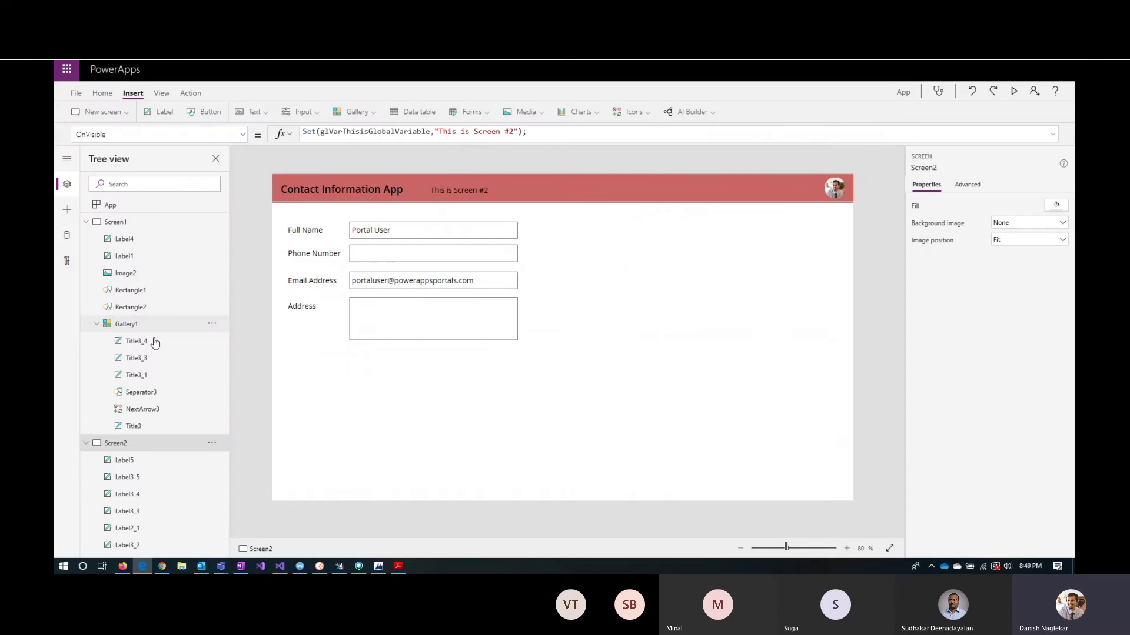
Shift Screen2's title and header label slightly right, placing the header label at about X 408, Y 18
click(329, 190)
drag(329, 190, 347, 190)
click(471, 190)
drag(470, 190, 488, 190)
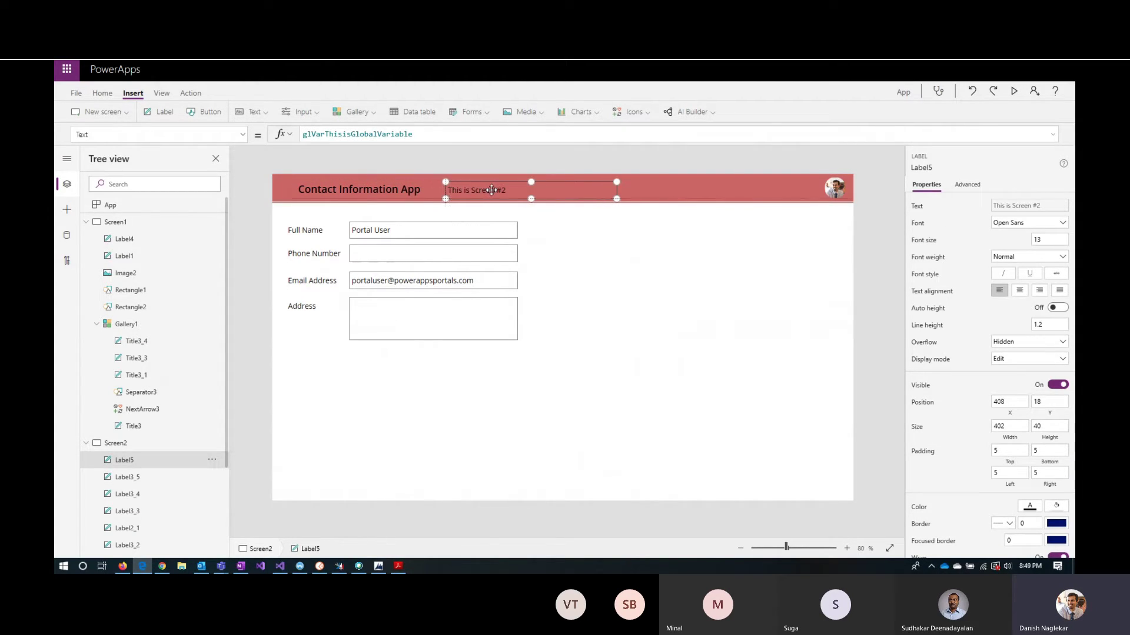
Insert a Left icon on Screen2 and fit it before the header title, about 29 wide and 37 high at X 14, Y 16
click(630, 112)
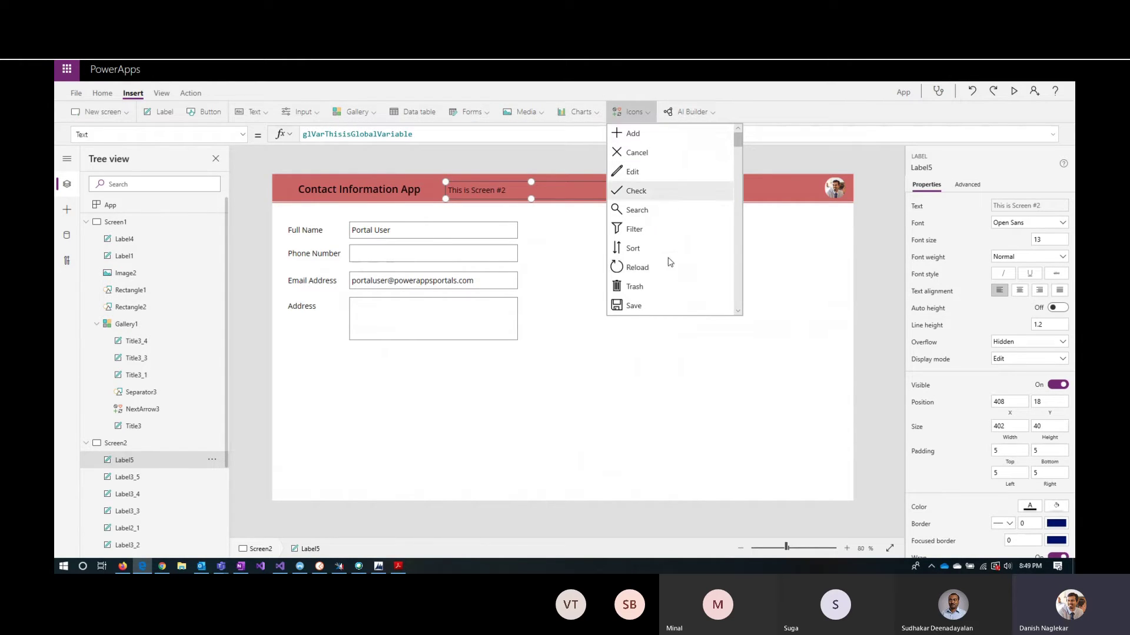
scroll(668, 264, down, 5)
scroll(668, 265, down, 8)
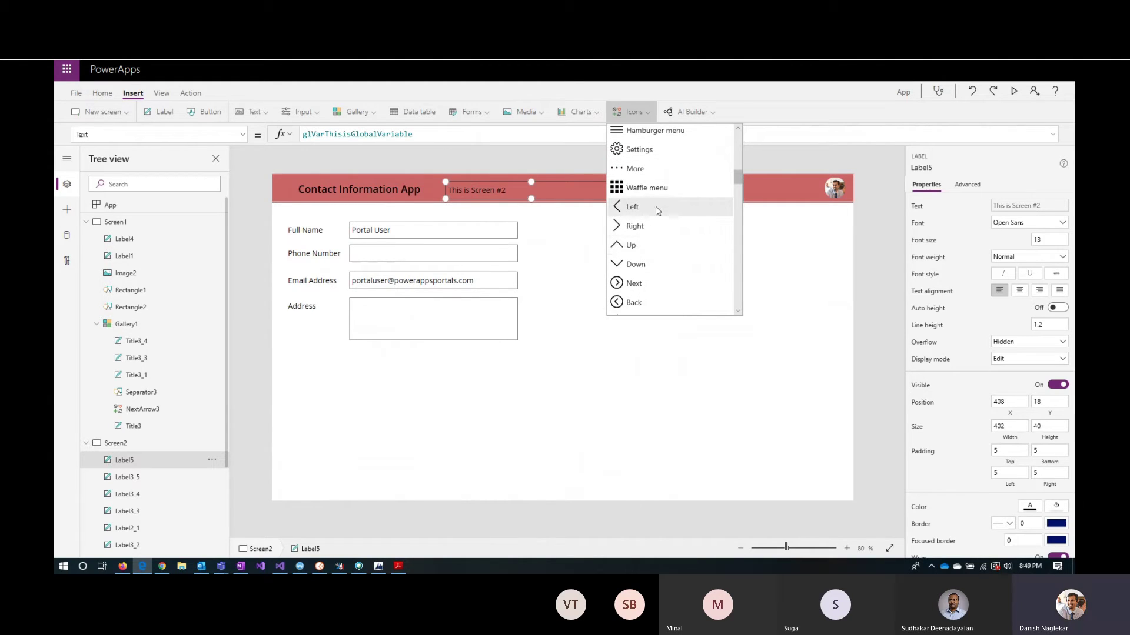
click(656, 209)
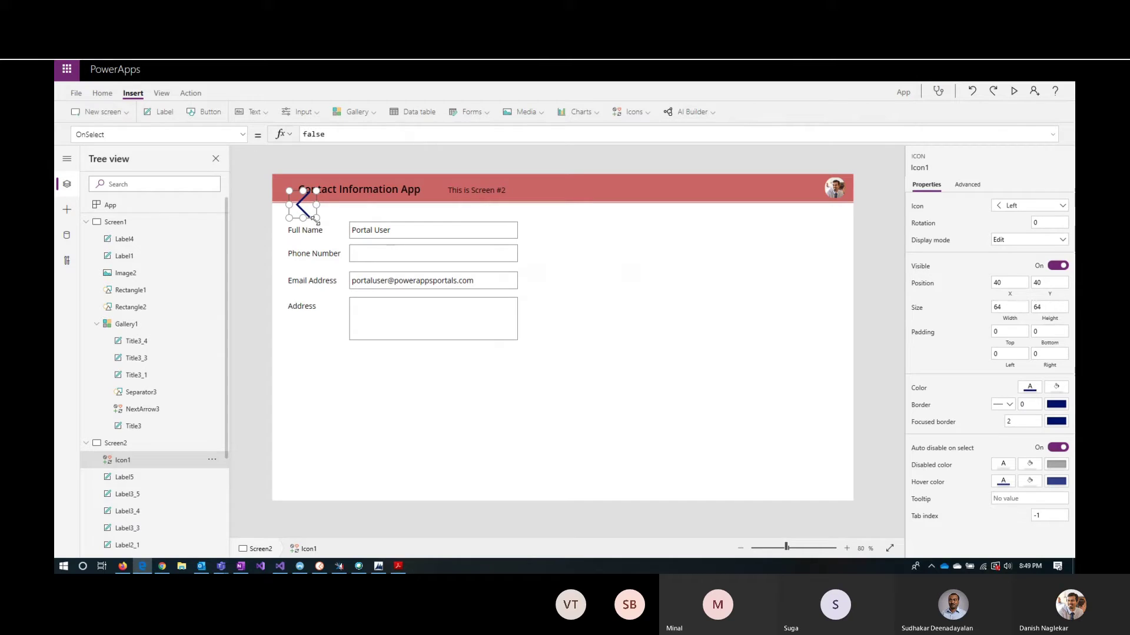
drag(315, 218, 286, 189)
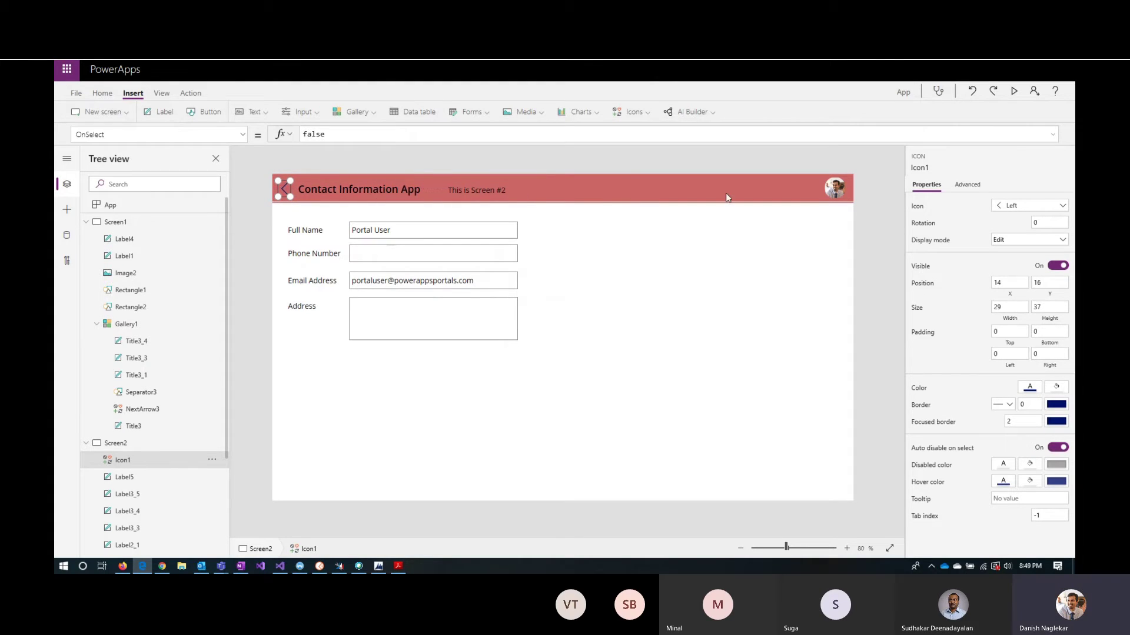
Set the Left icon's OnSelect to Back(ScreenTransition.CoverRight);
click(279, 136)
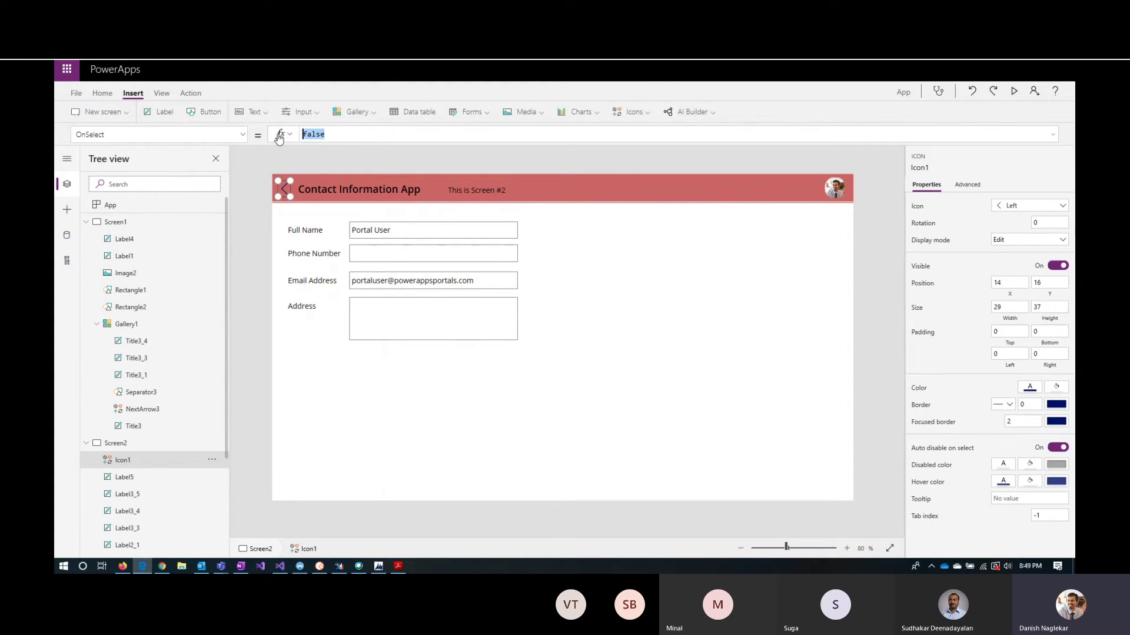
text(Bac)
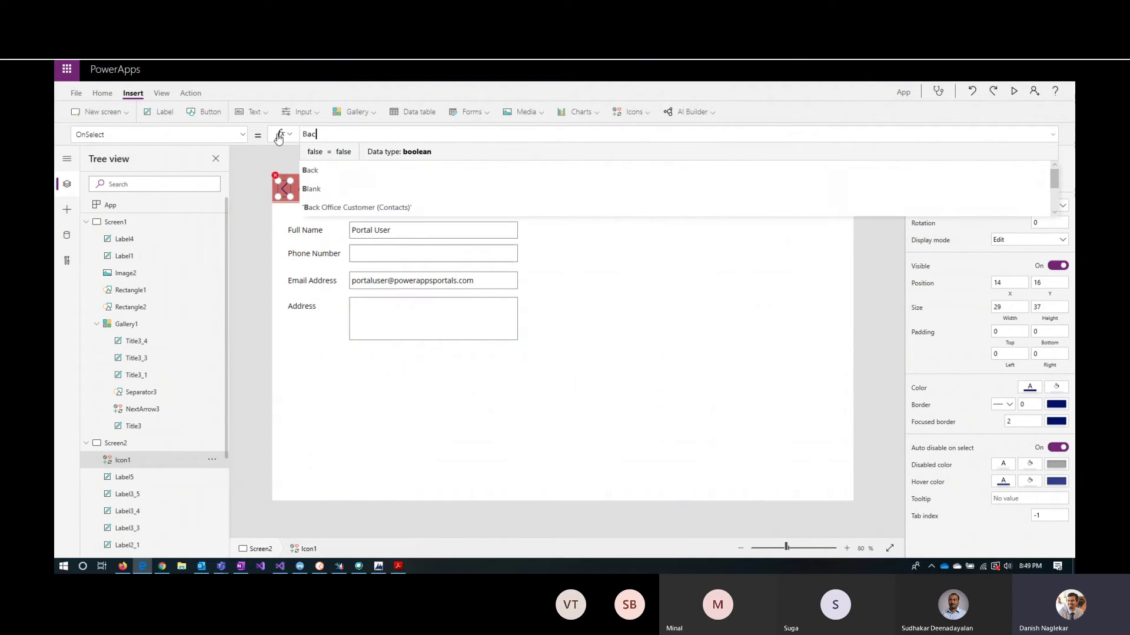
text(k()
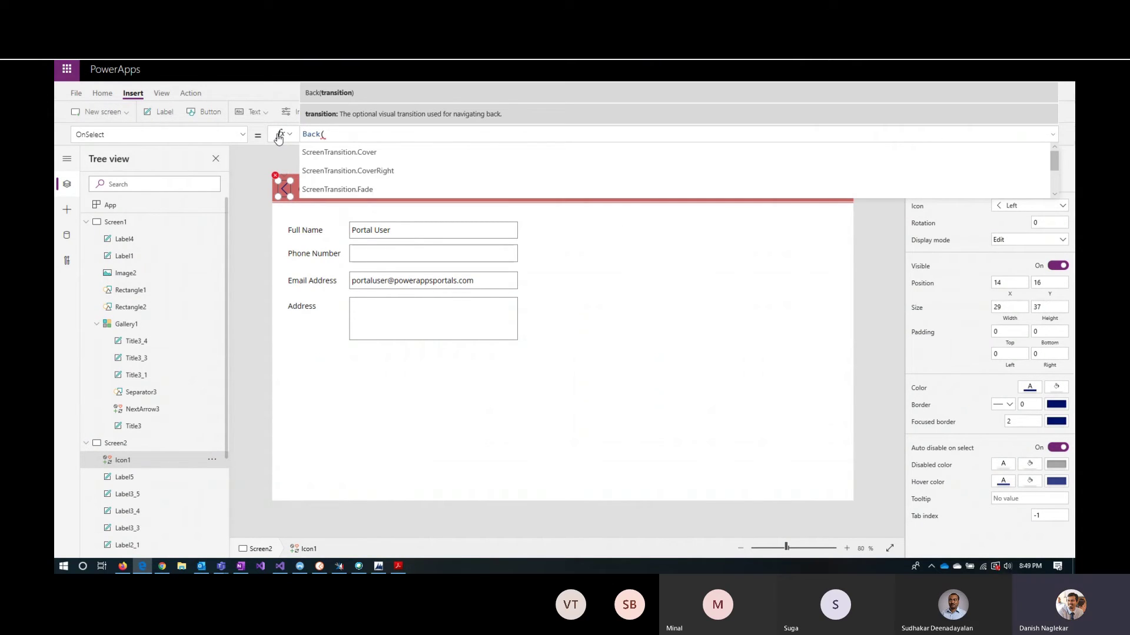
key(Down)
key(Tab)
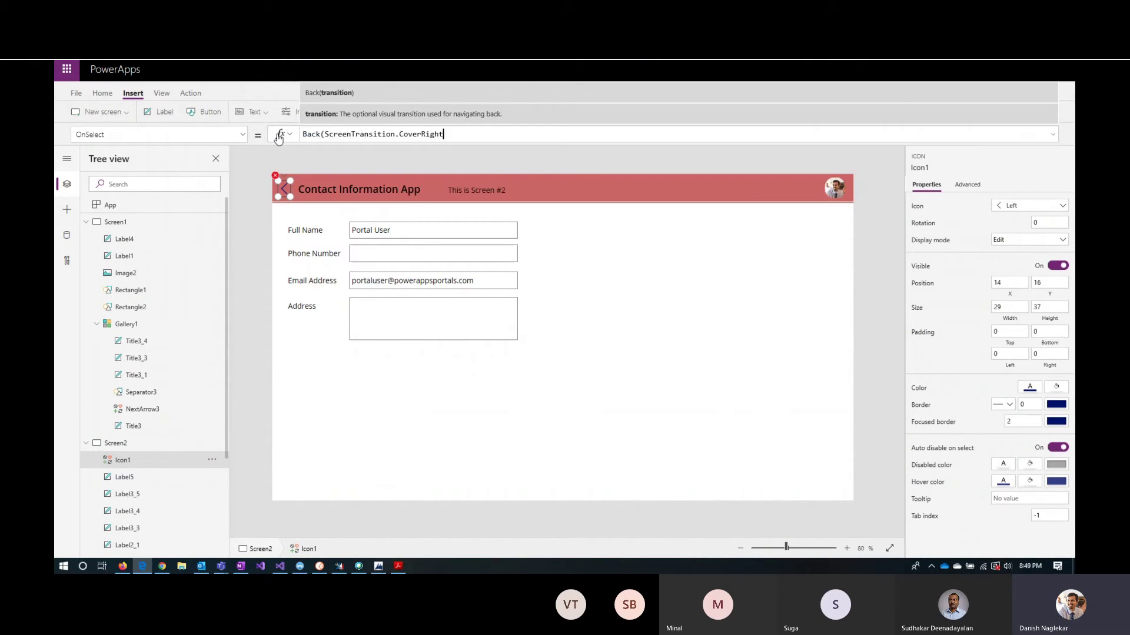
text();)
Preview the app from Screen1, opening two different contacts and returning with the back icon each time, and close the preview
click(131, 227)
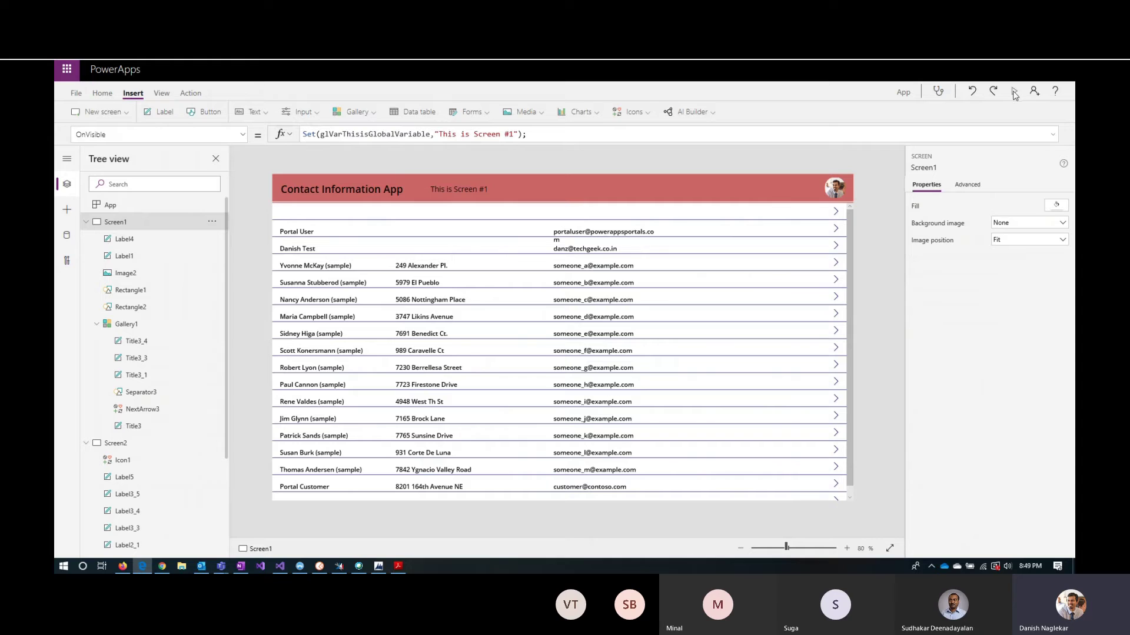
click(1013, 93)
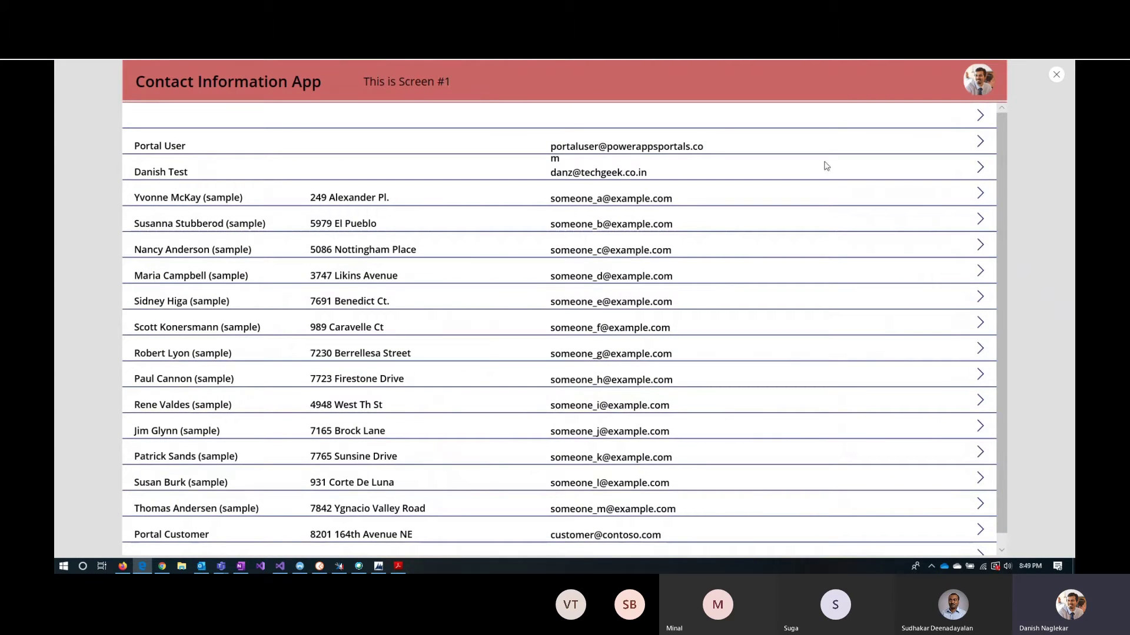
click(980, 194)
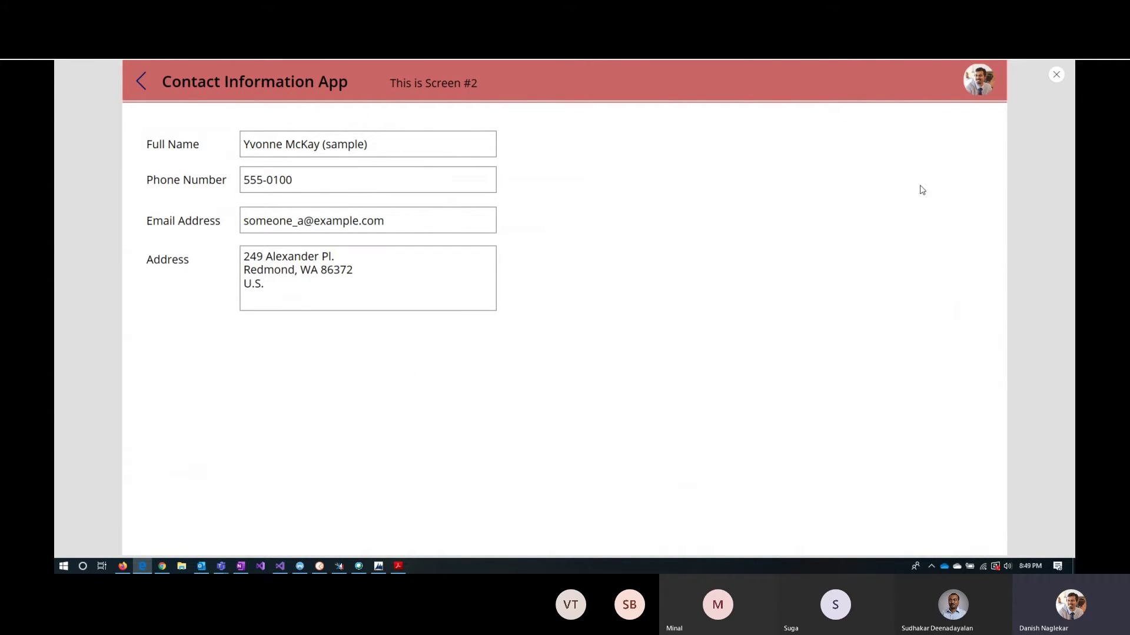
click(142, 82)
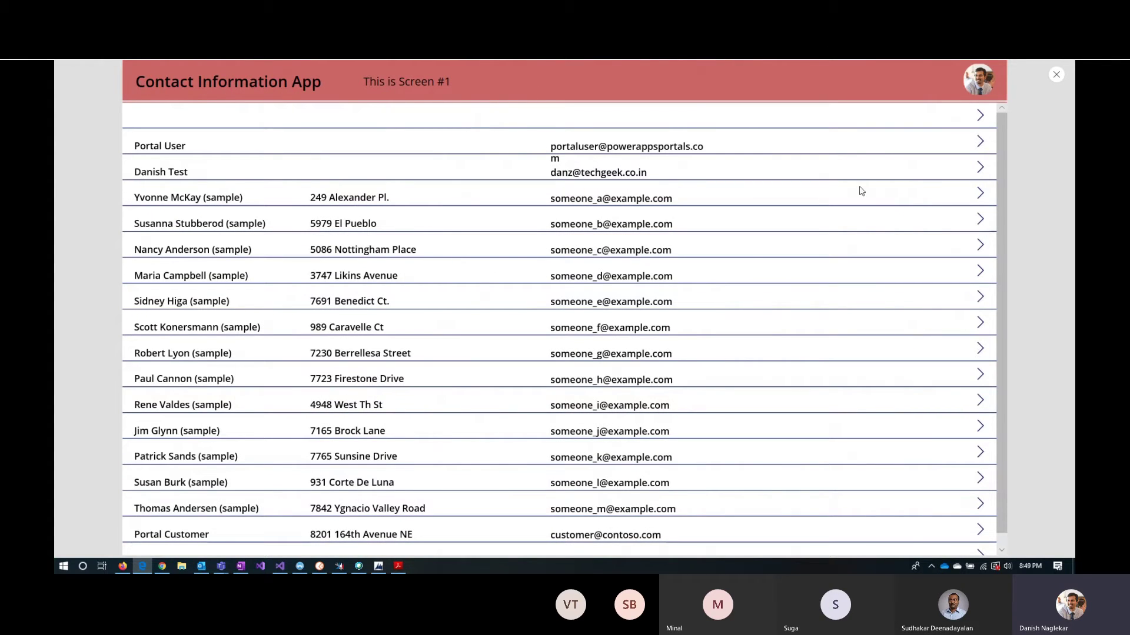
click(981, 324)
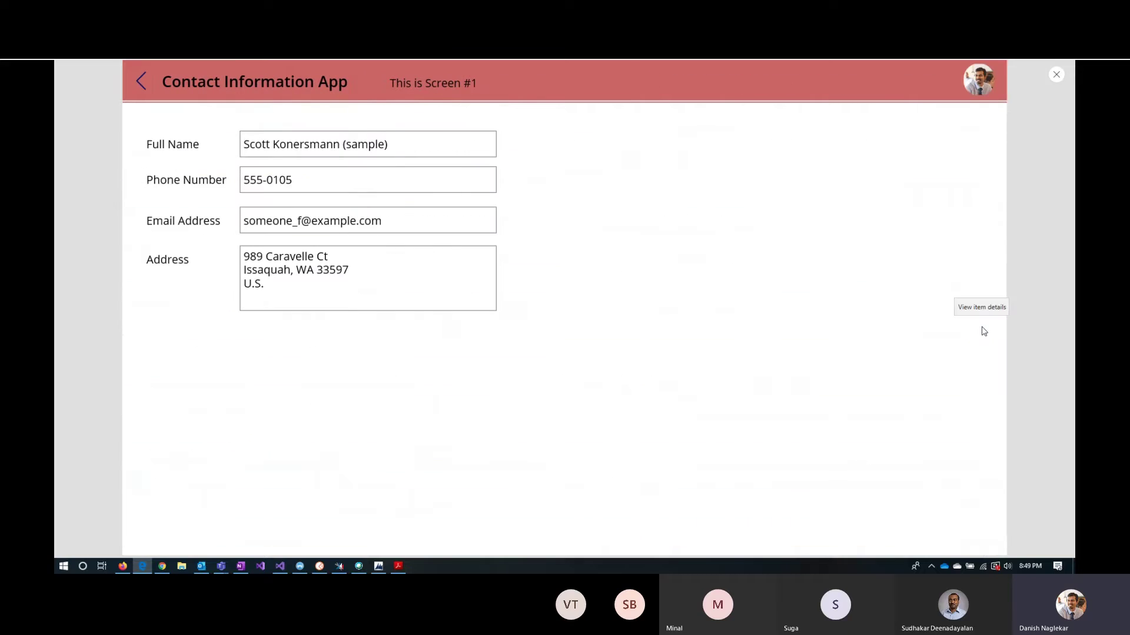
click(141, 83)
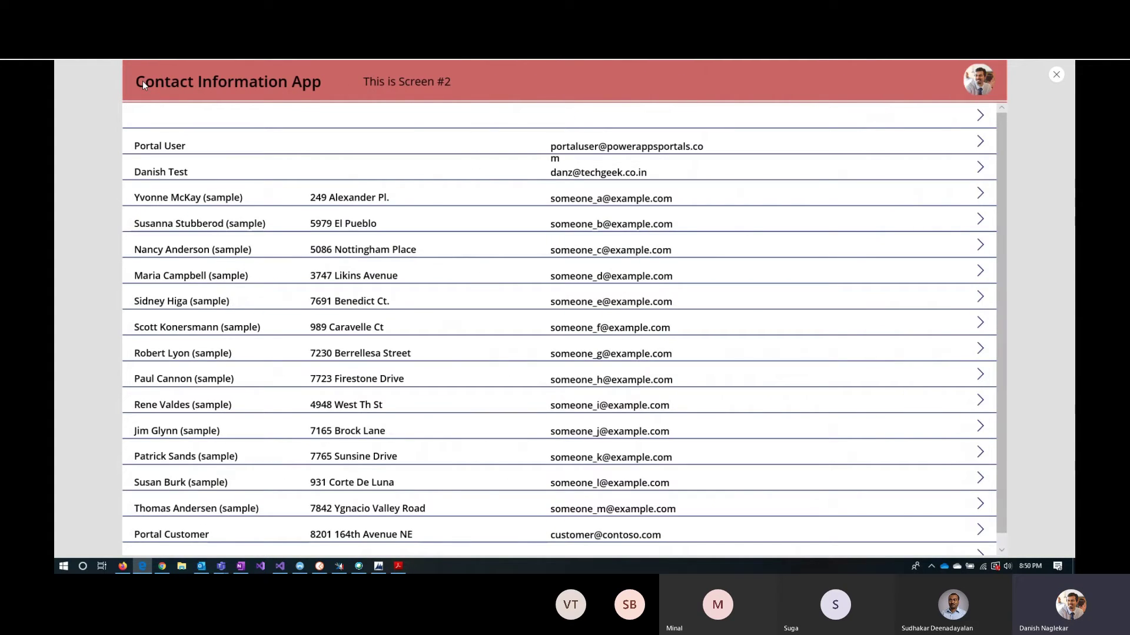
click(1056, 75)
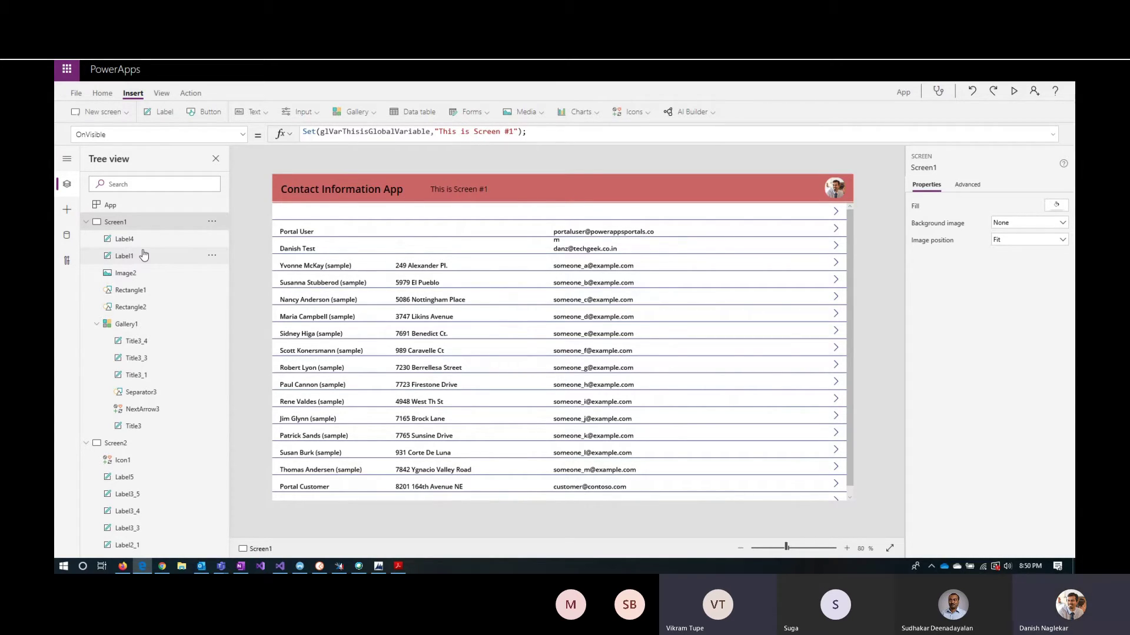
Insert a rectangle in Gallery1's row template and stretch it over the whole row, about 1366 wide and 39 high at X 0, Y 0
click(139, 329)
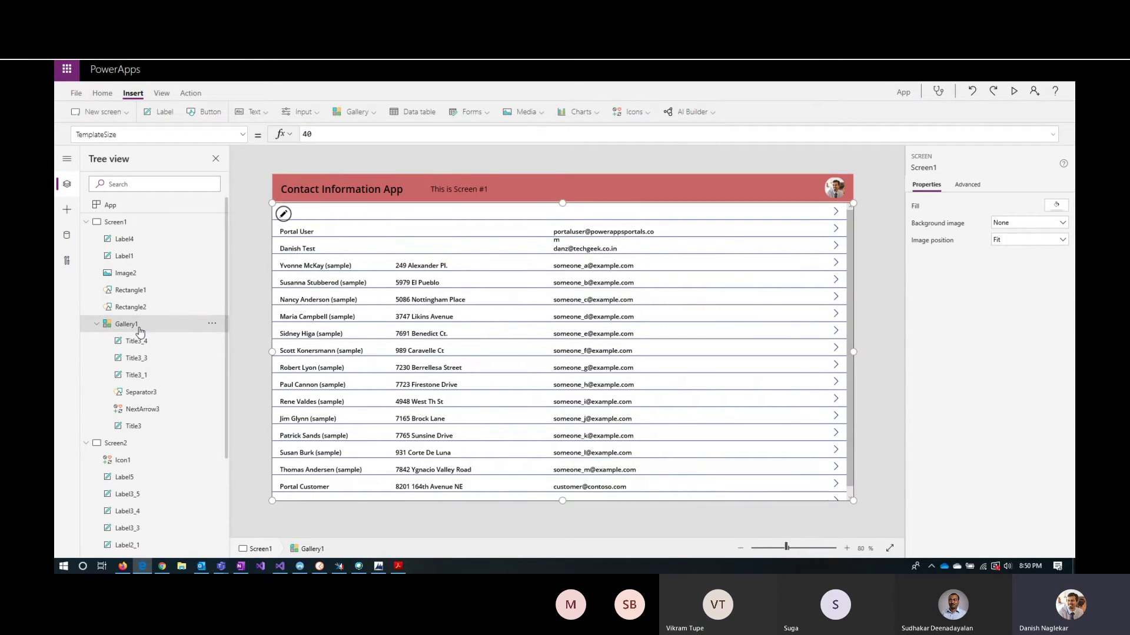
click(284, 216)
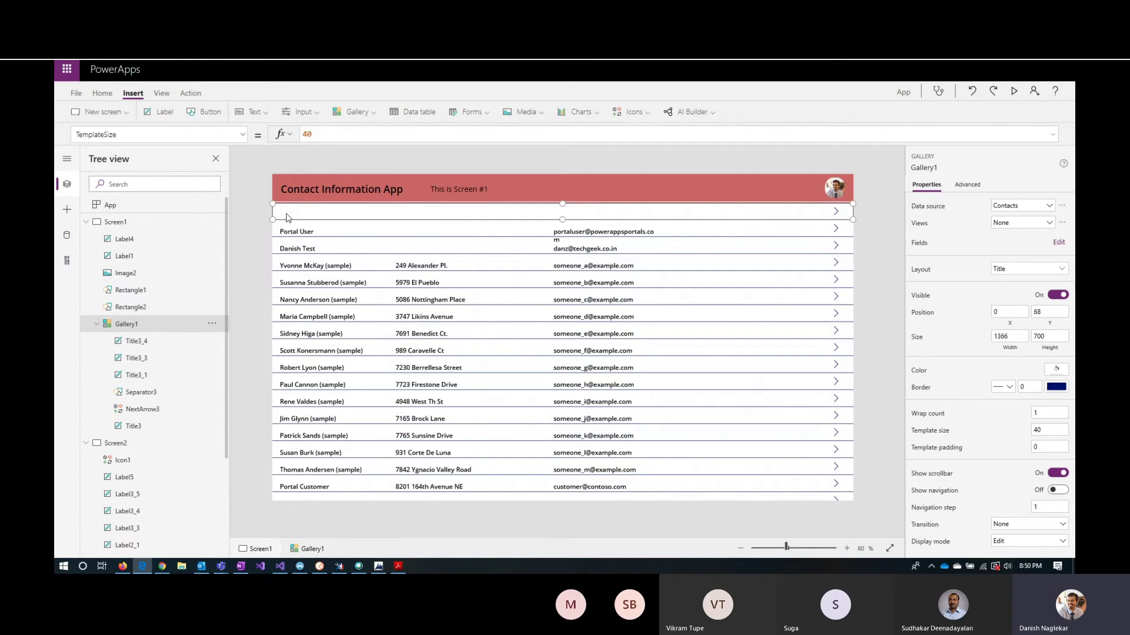
click(633, 114)
scroll(700, 151, down, 8)
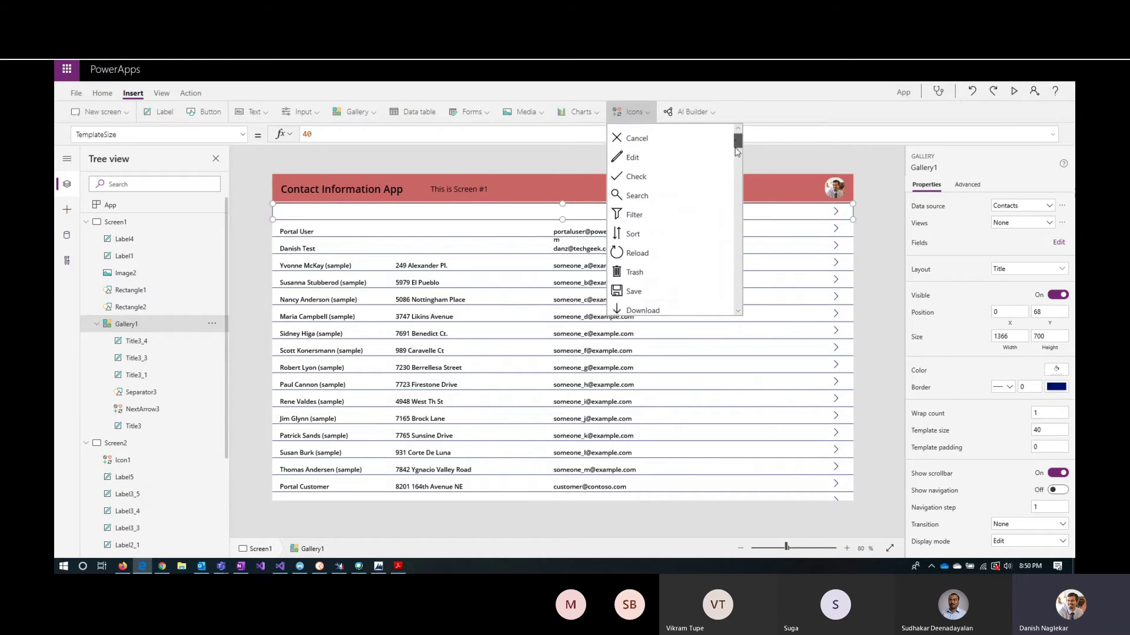
drag(737, 226, 737, 293)
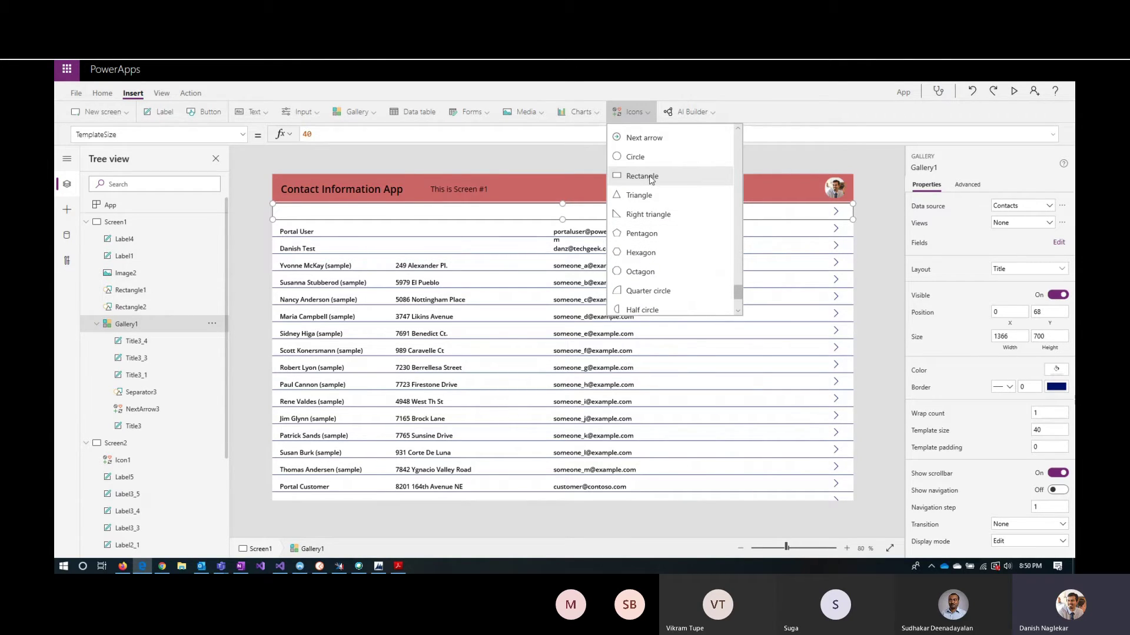
click(641, 176)
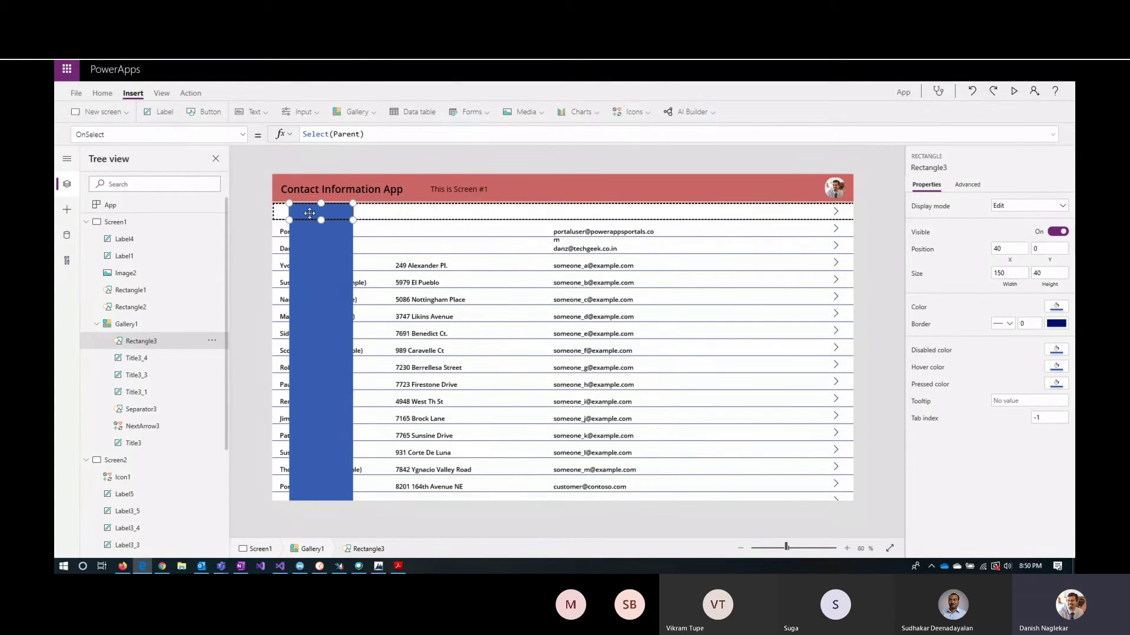
drag(307, 213, 853, 216)
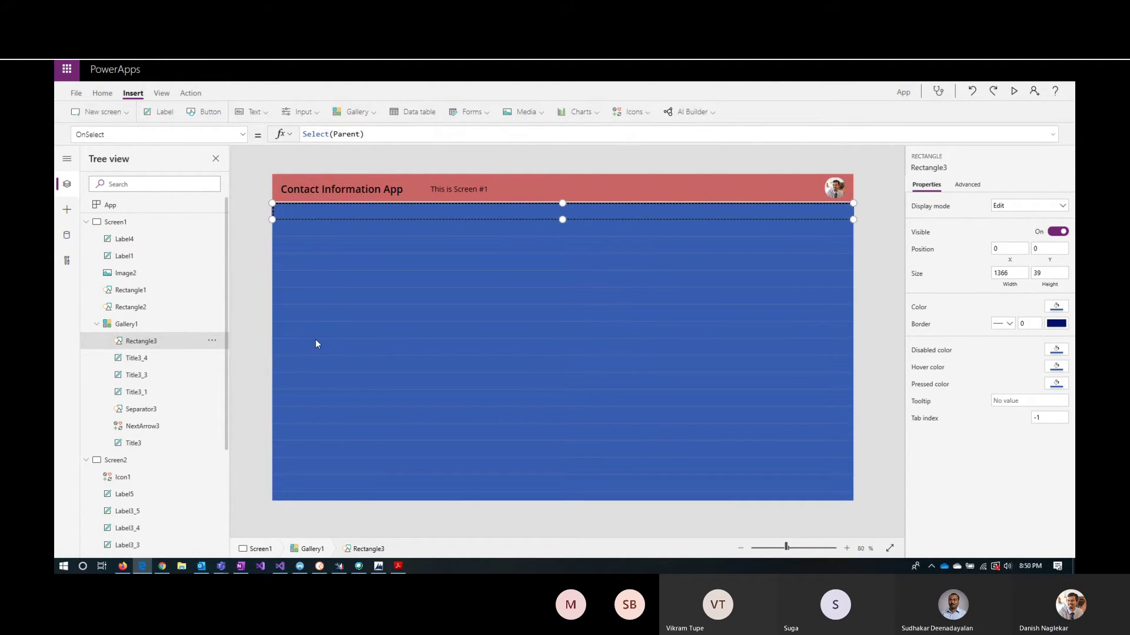
Send the gallery row rectangle to the back and change its colour to the lightest tint of light blue
click(212, 343)
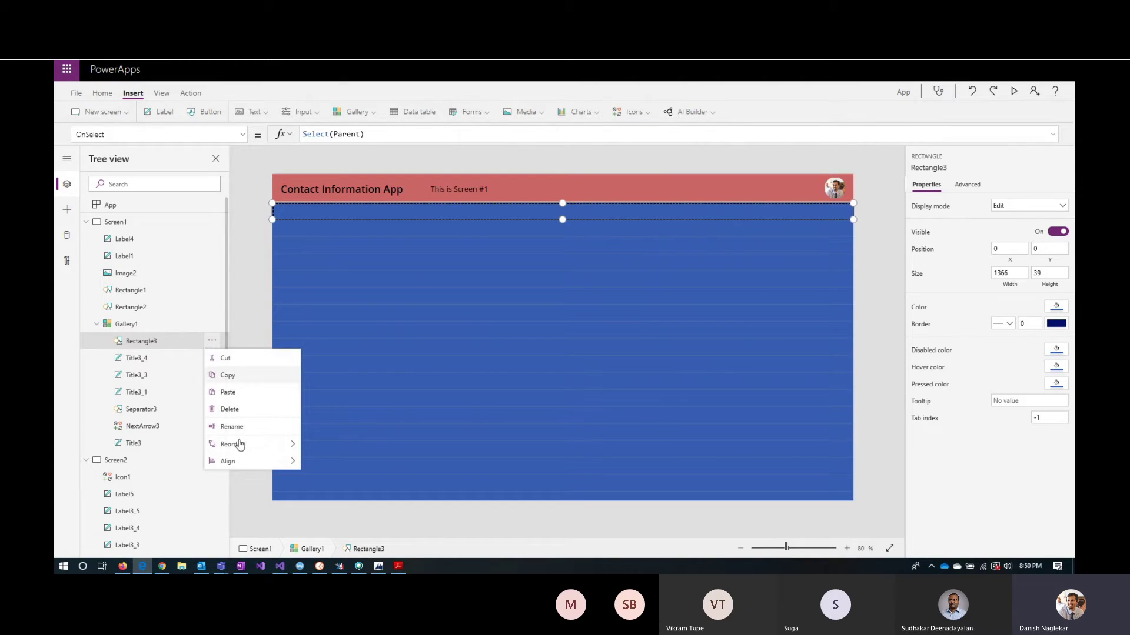
mouse_move(245, 450)
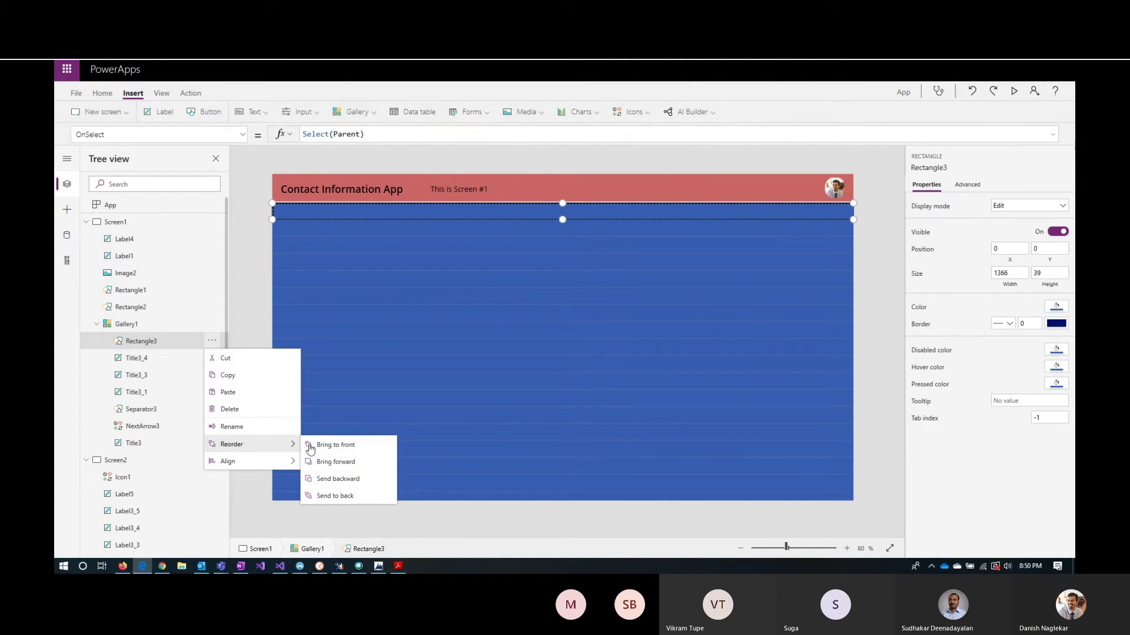
click(335, 496)
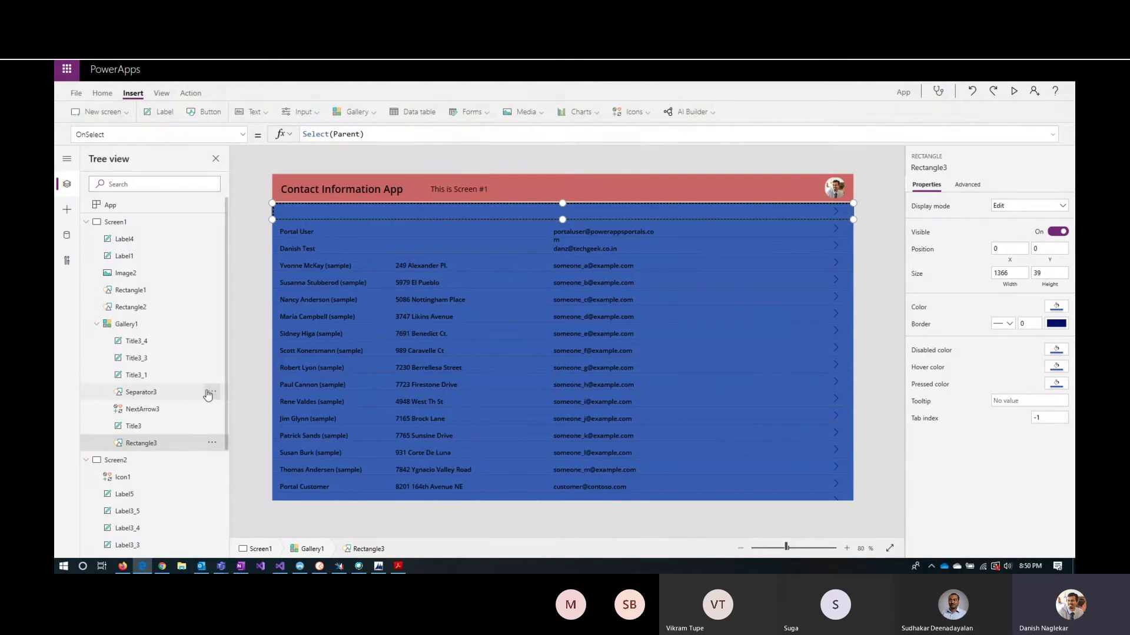
click(1056, 308)
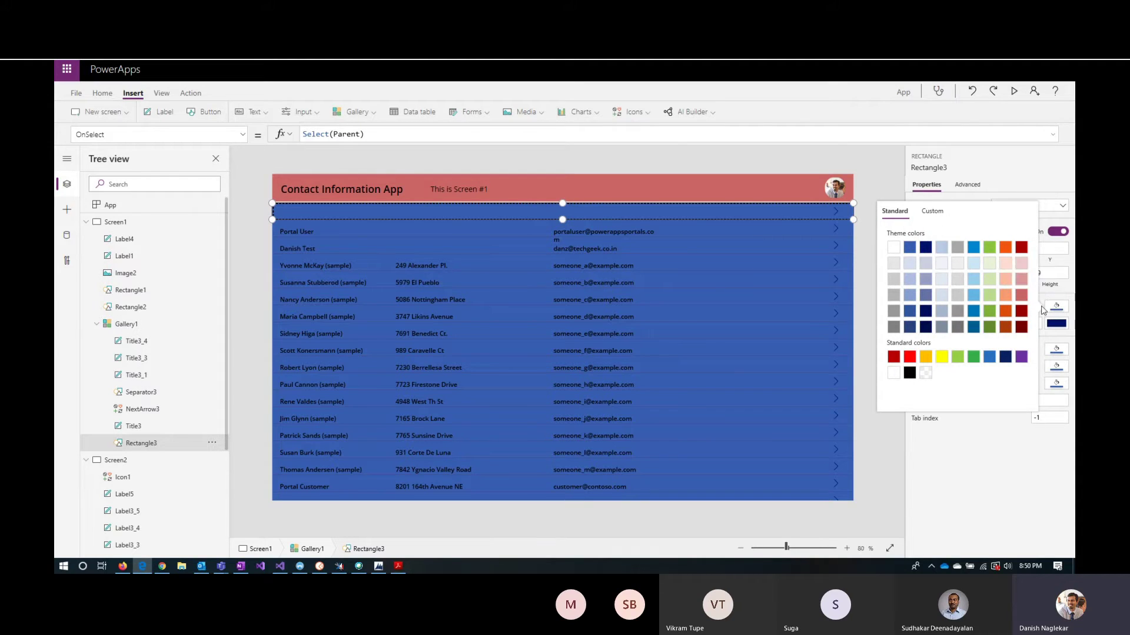
click(974, 265)
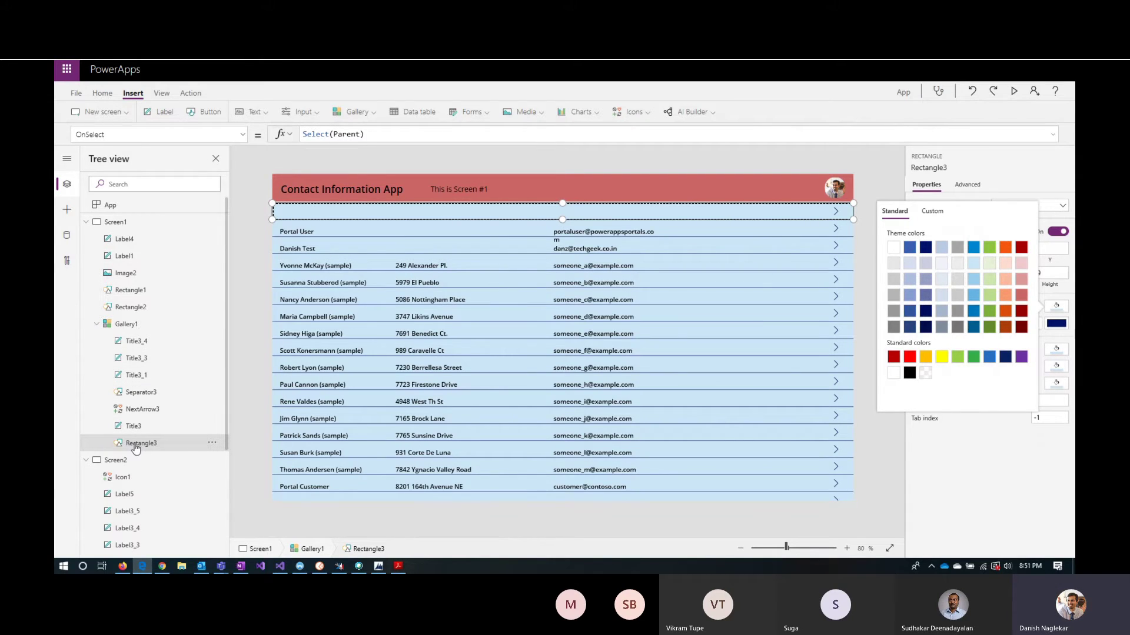
Set the Visible property of the gallery row rectangle to ThisItem.IsSelected
click(1040, 179)
click(920, 234)
click(315, 136)
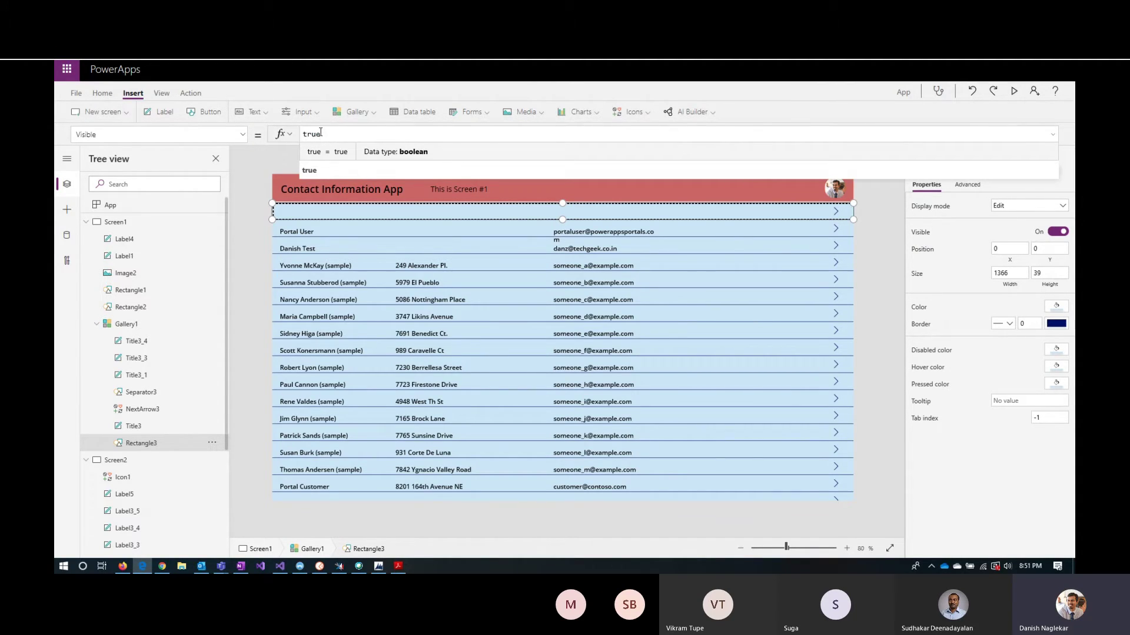
drag(321, 134, 288, 143)
text(If)
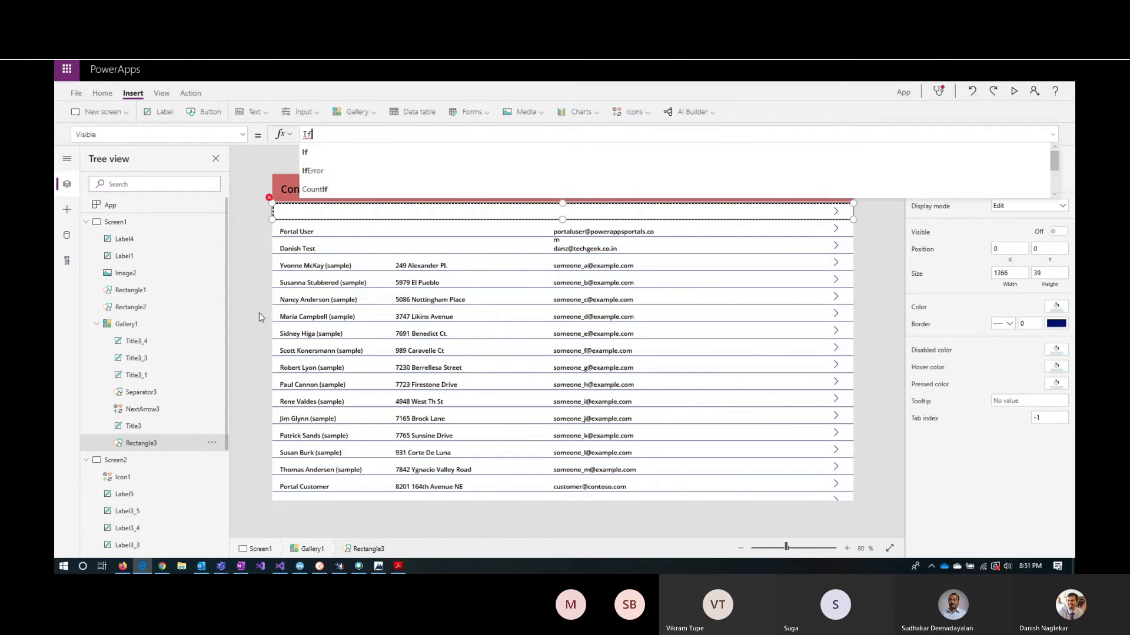
key(BackSpace)
key(BackSpace)
text(ThisItem.sele)
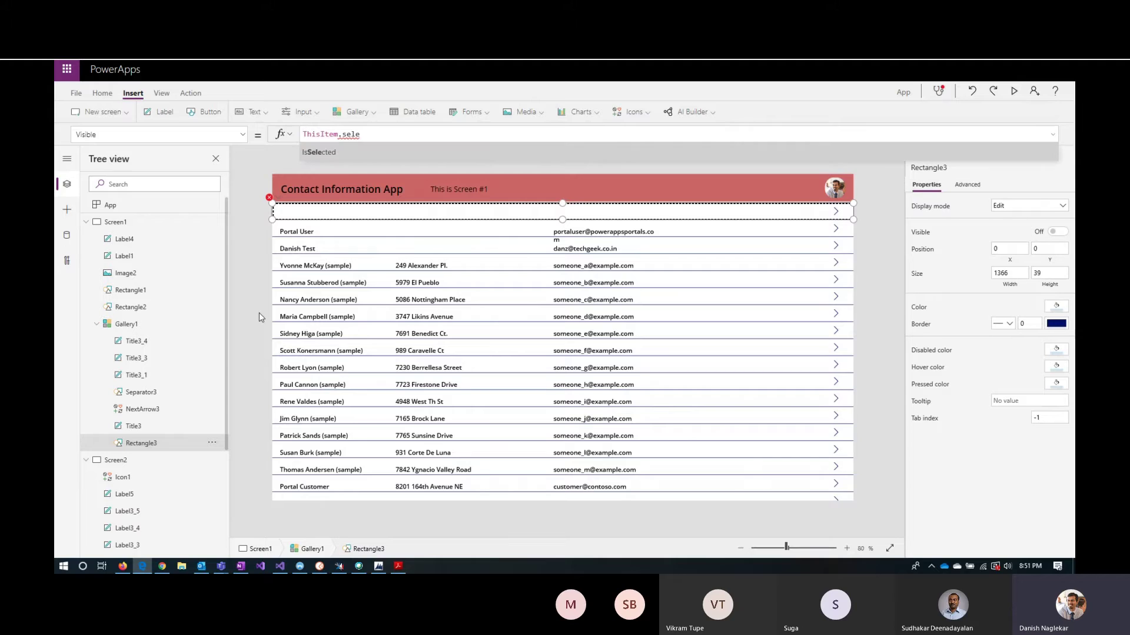
key(Tab)
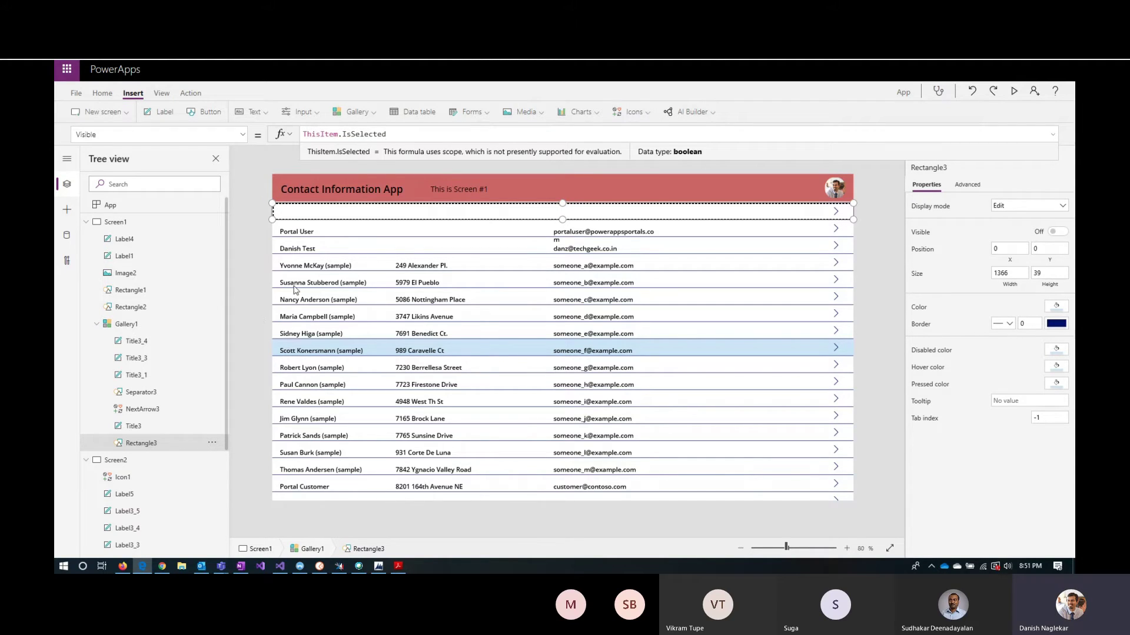
click(881, 208)
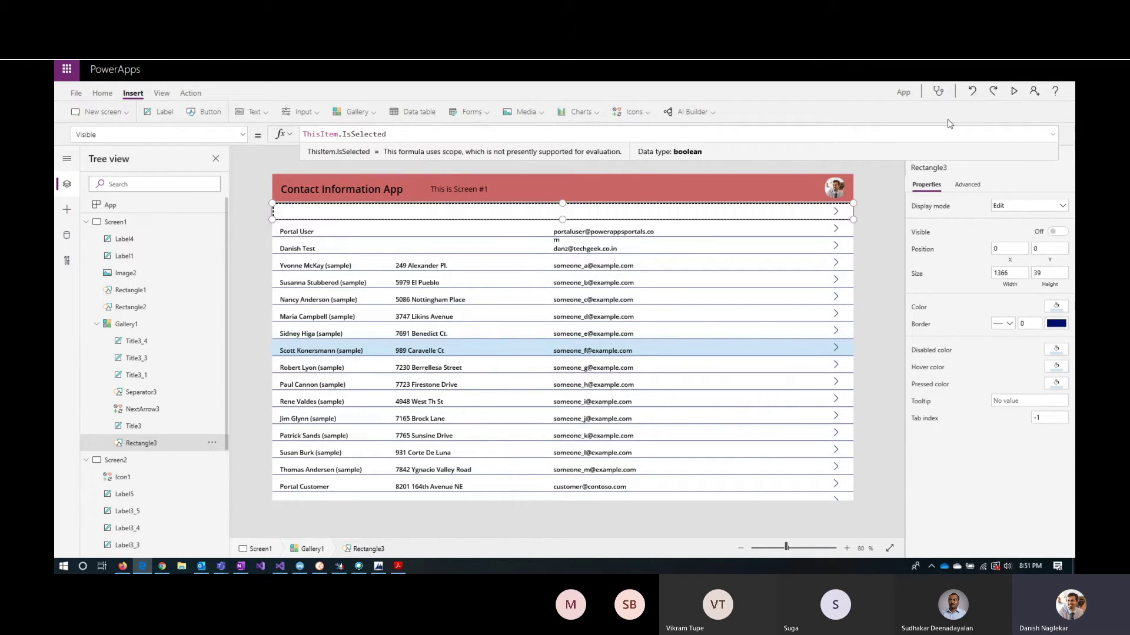
Preview the app, selecting several gallery rows, opening one contact's details and returning with the back icon, and close the preview
click(1014, 93)
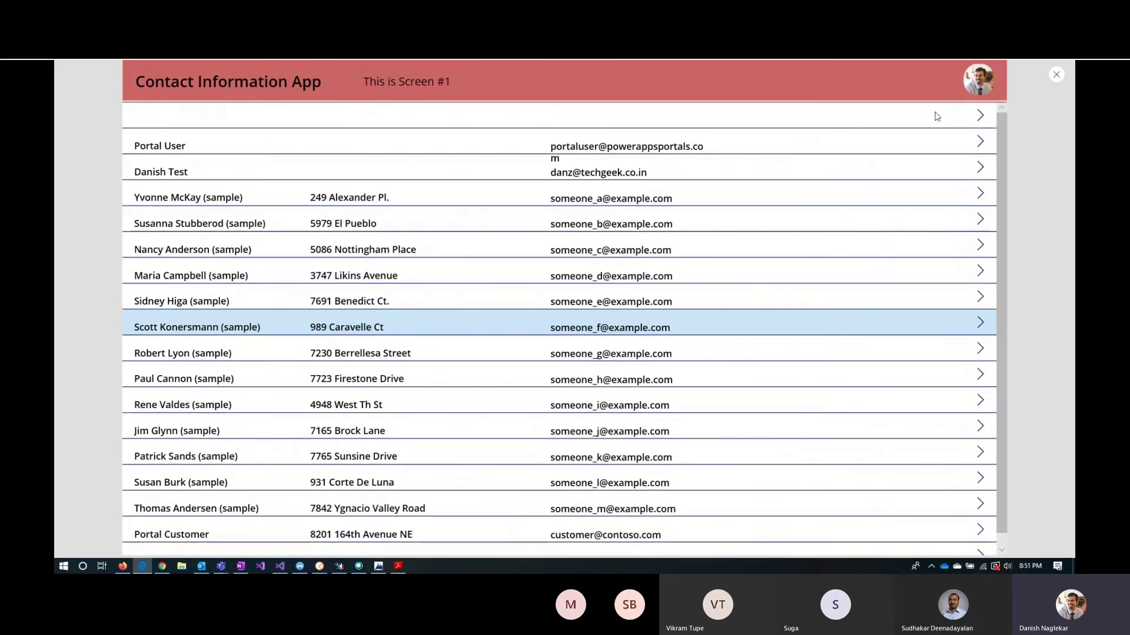
click(295, 225)
click(288, 403)
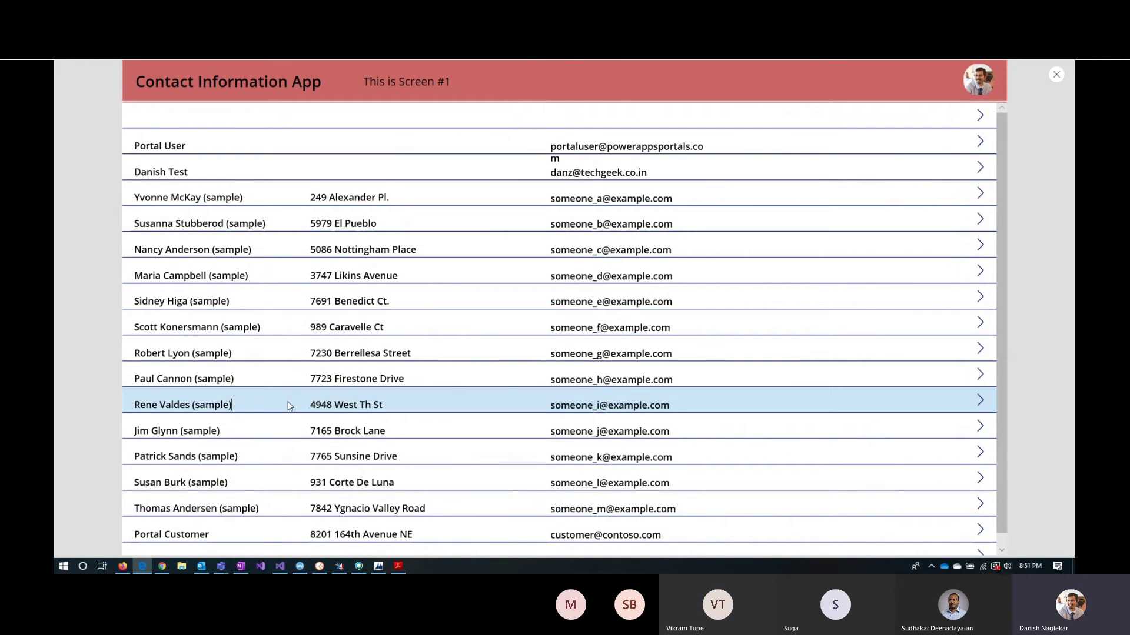
click(282, 198)
click(285, 461)
click(287, 504)
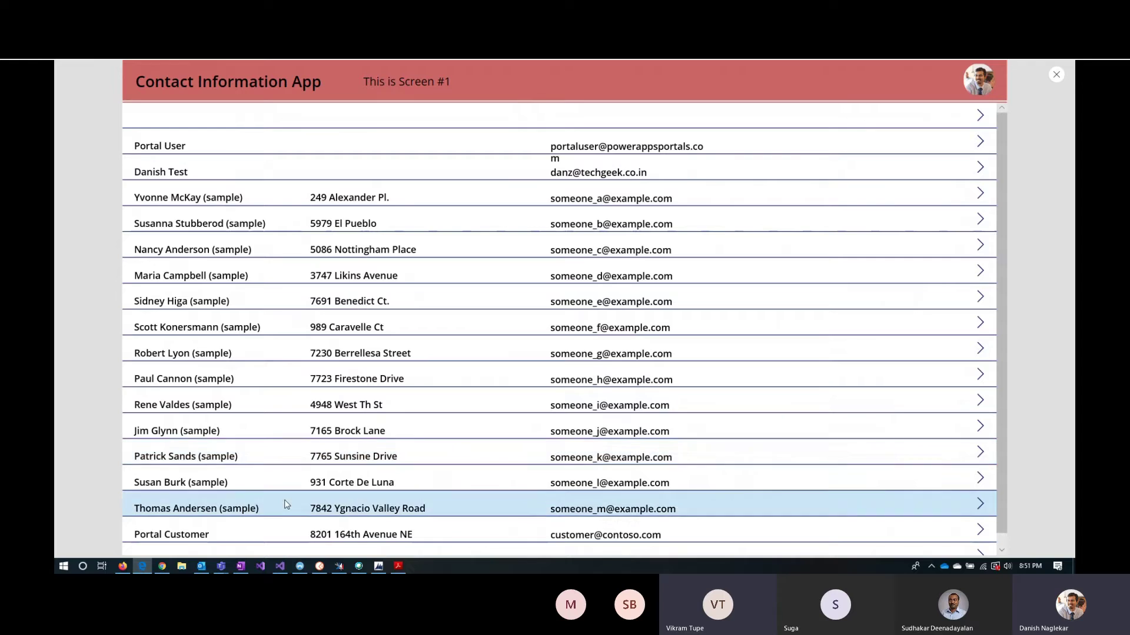
click(277, 258)
click(981, 243)
click(141, 82)
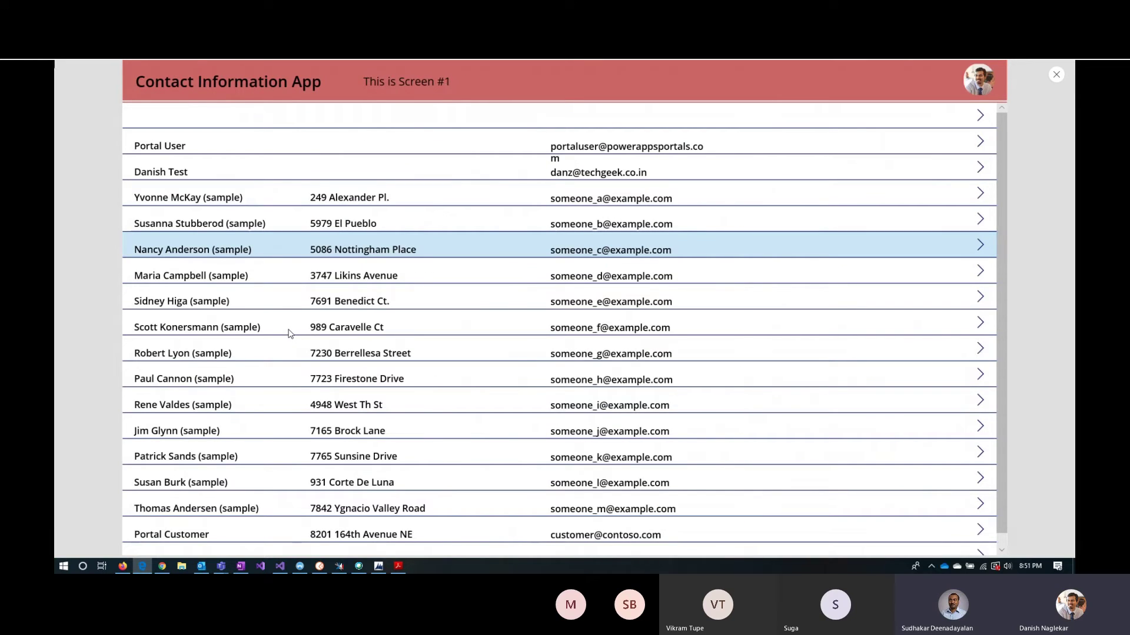
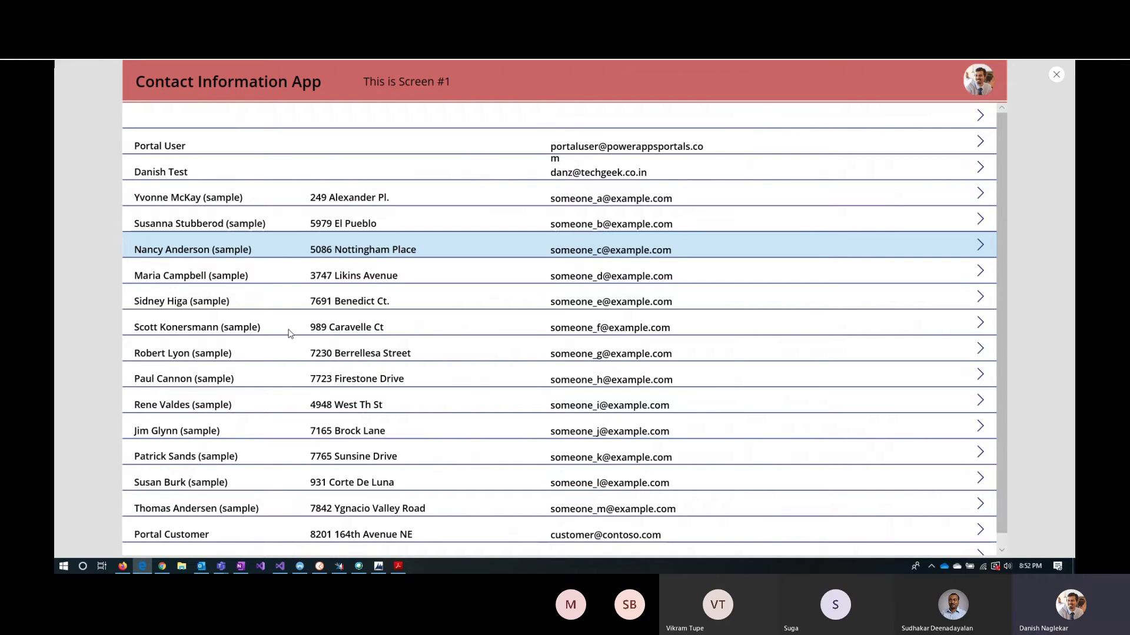
click(1056, 76)
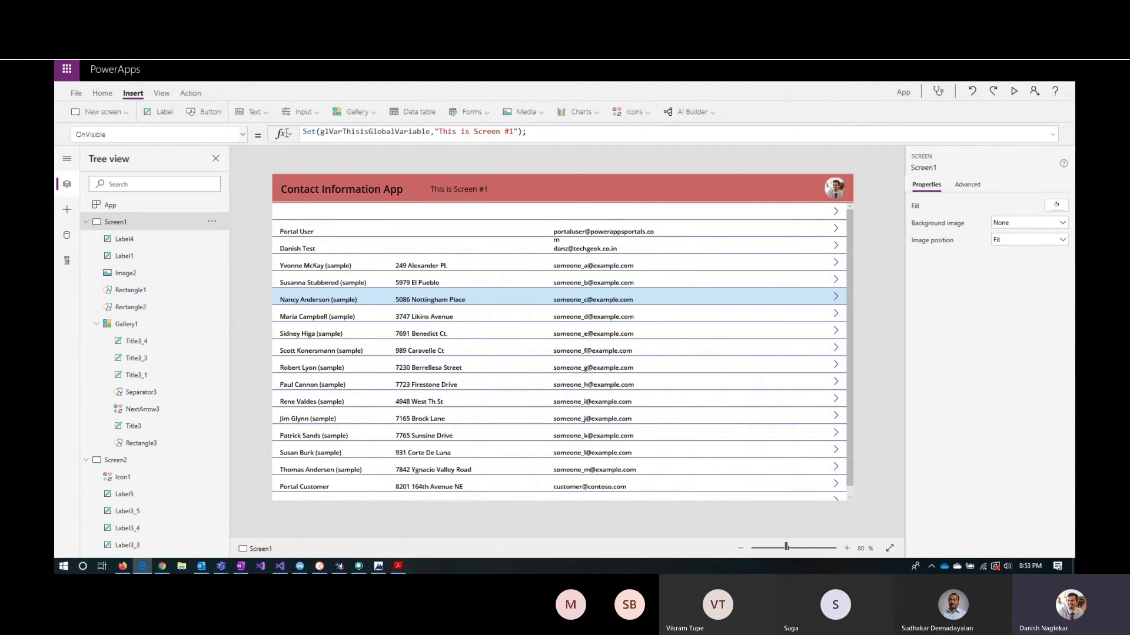
Add UpdateContext({localVariTest: "This is local variable"}); below the Set call in Screen1's OnVisible and format the formula text
click(1052, 135)
click(541, 139)
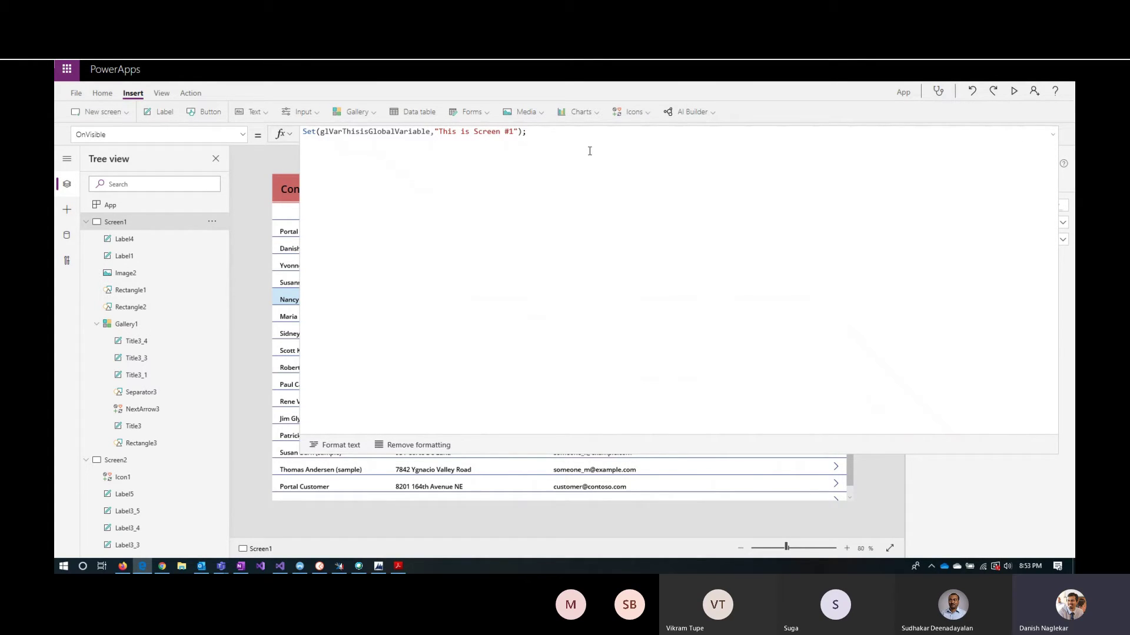
text(Upda)
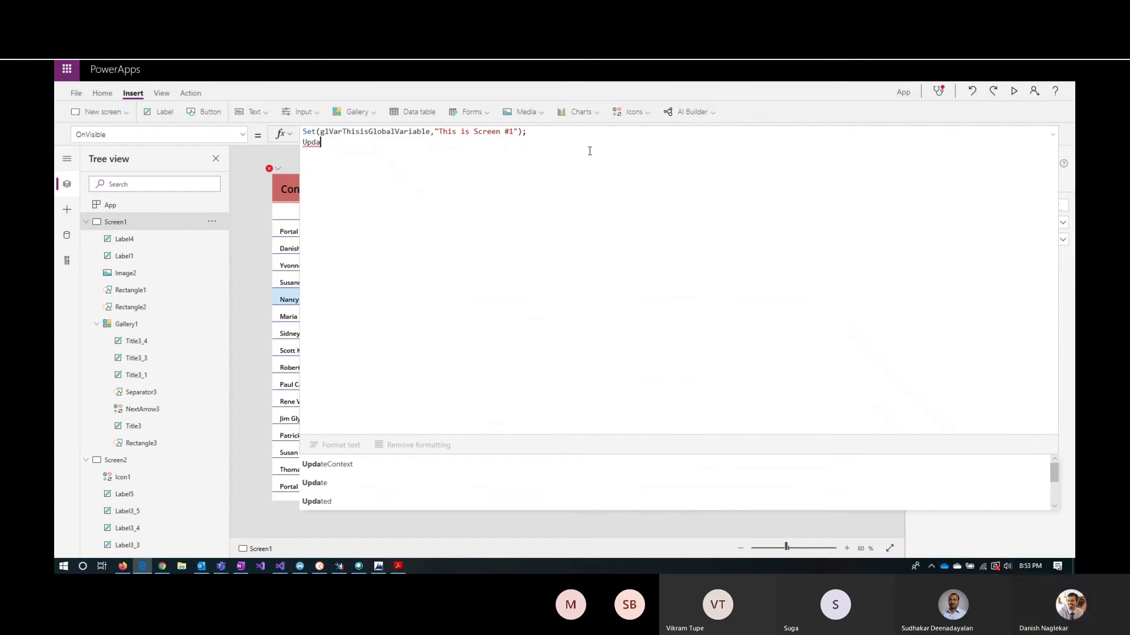
text(te)
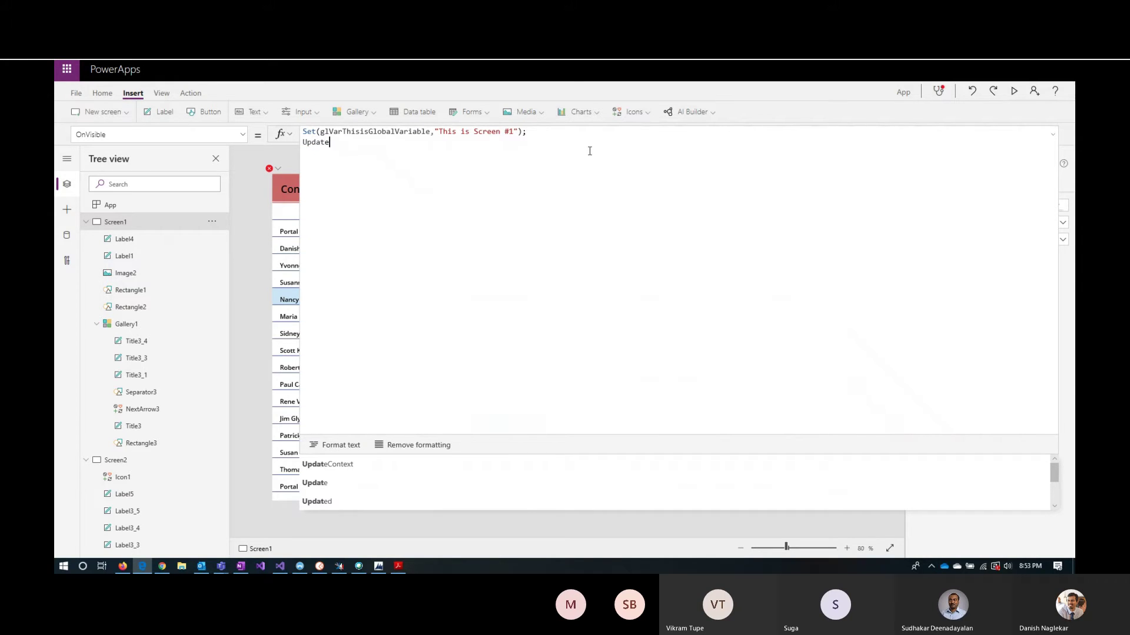
key(Tab)
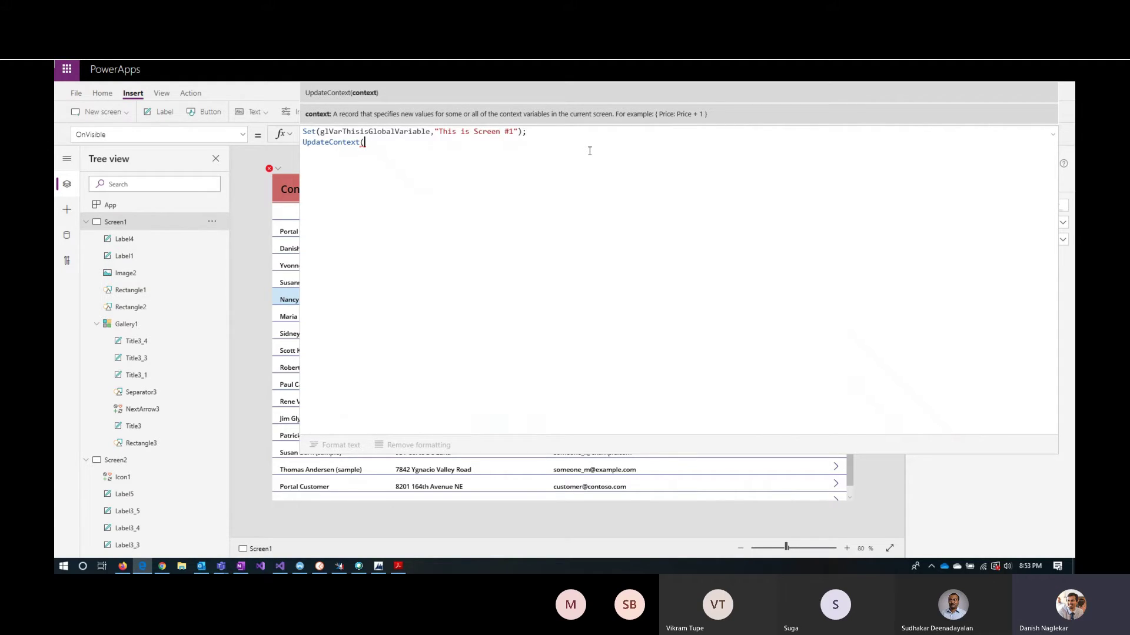
text({)
text(localVaro)
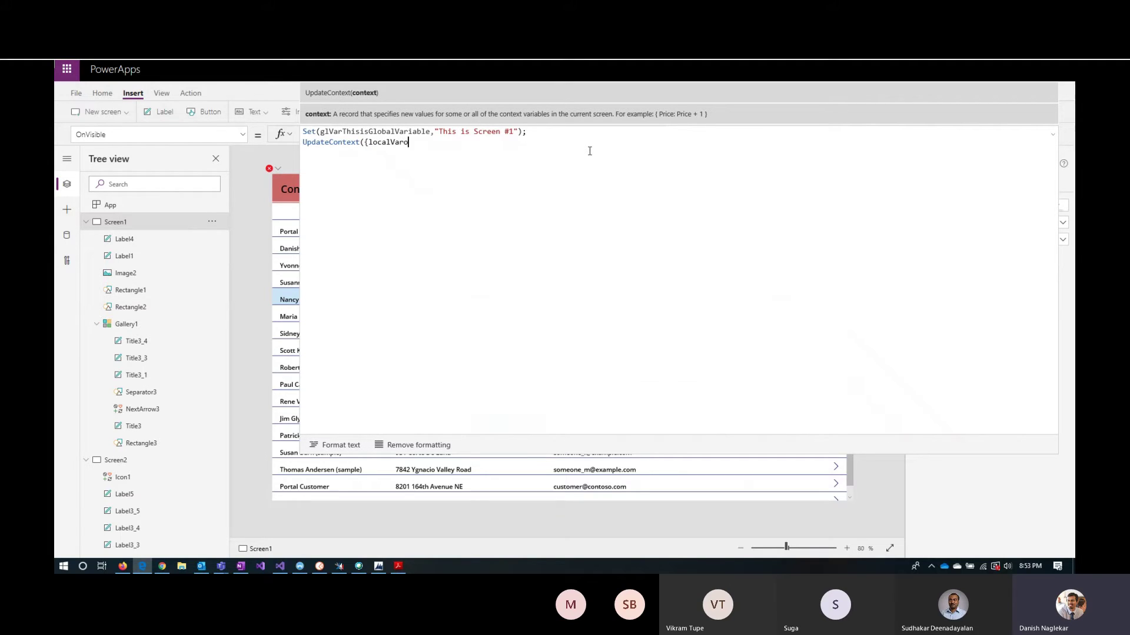
key(BackSpace)
text(iTest:)
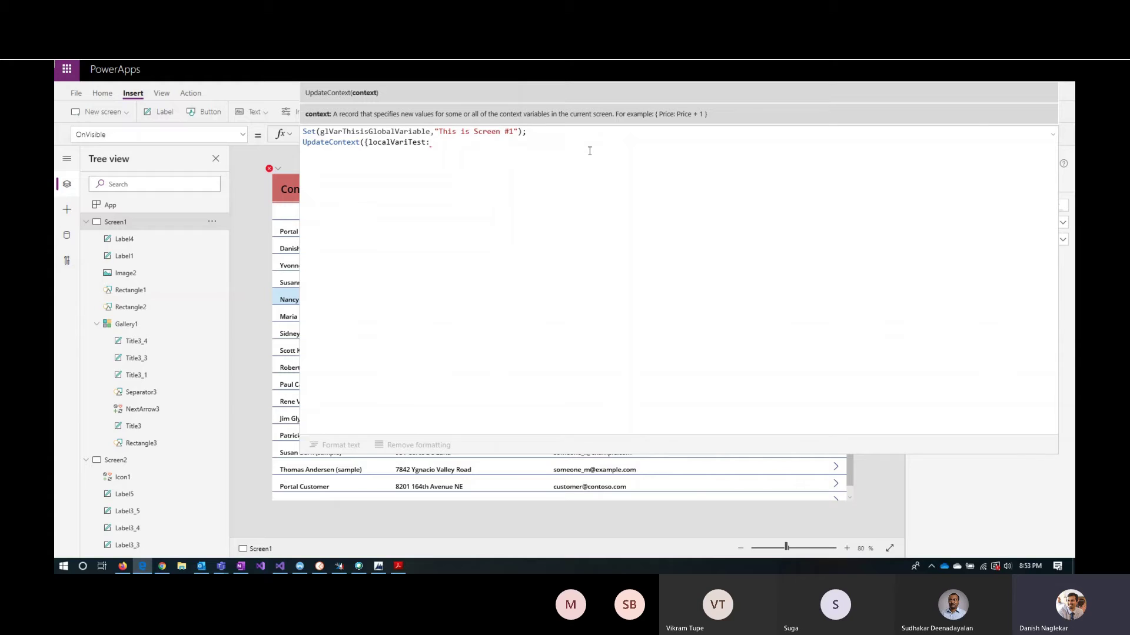
text("This is local variable")
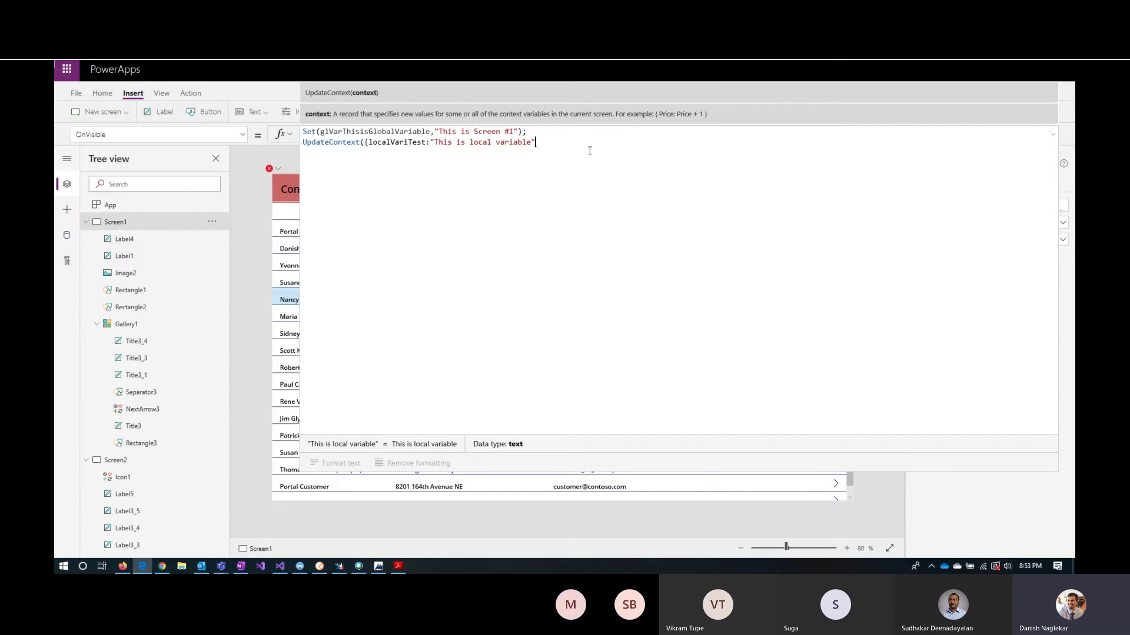
text(});)
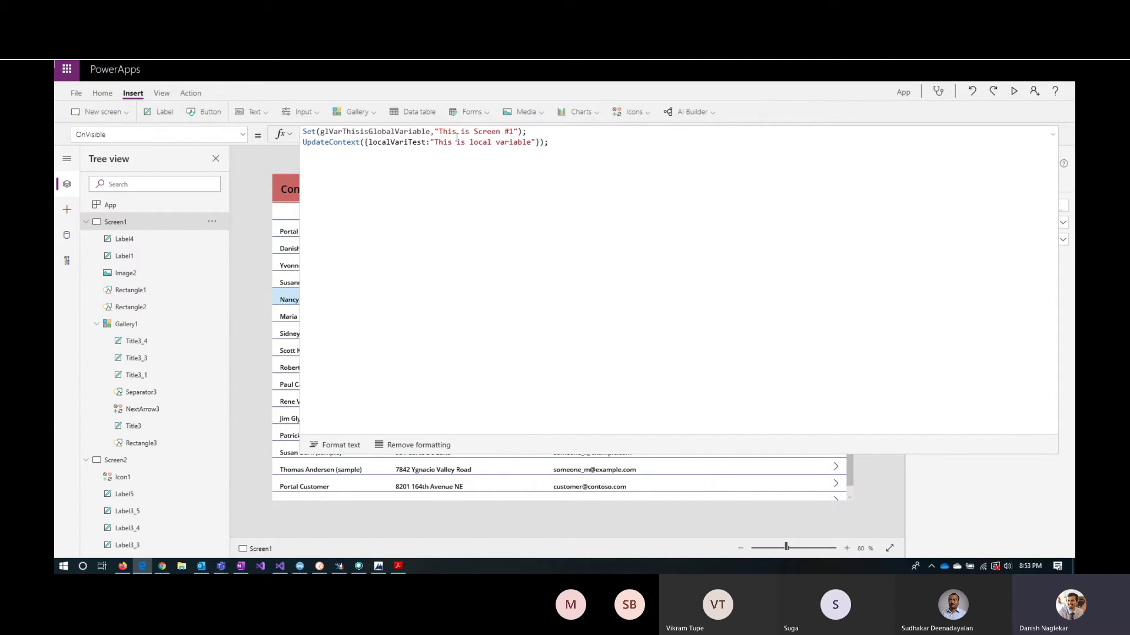
click(353, 444)
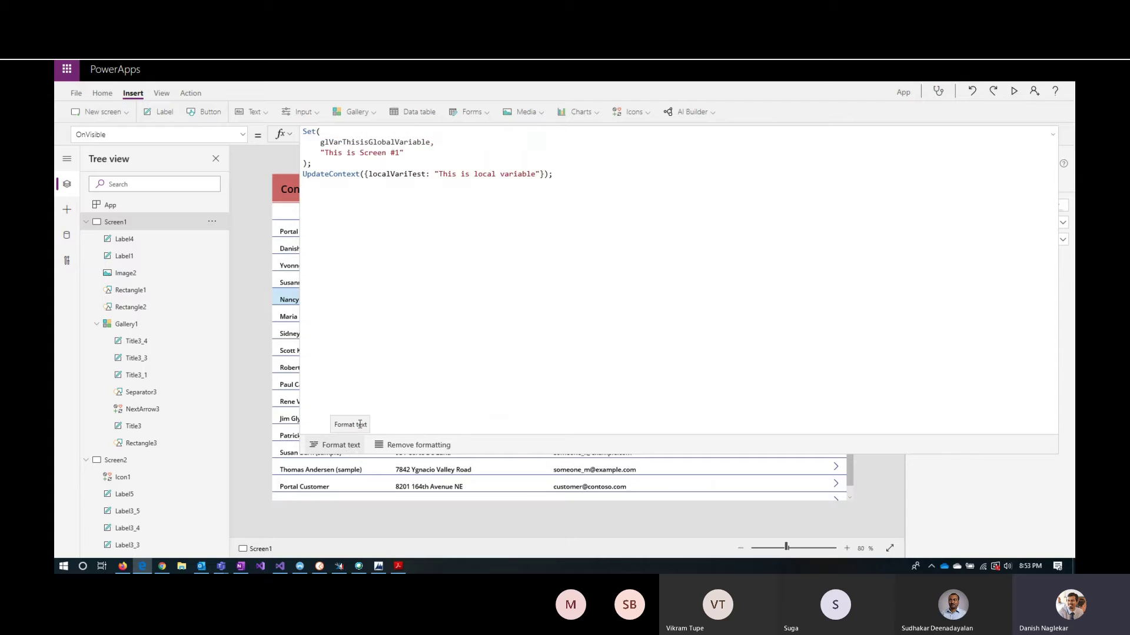
click(1054, 137)
Set the Text of Screen1's header label Label4 to glVarThisisGlobalVariable & localVariTest
click(453, 188)
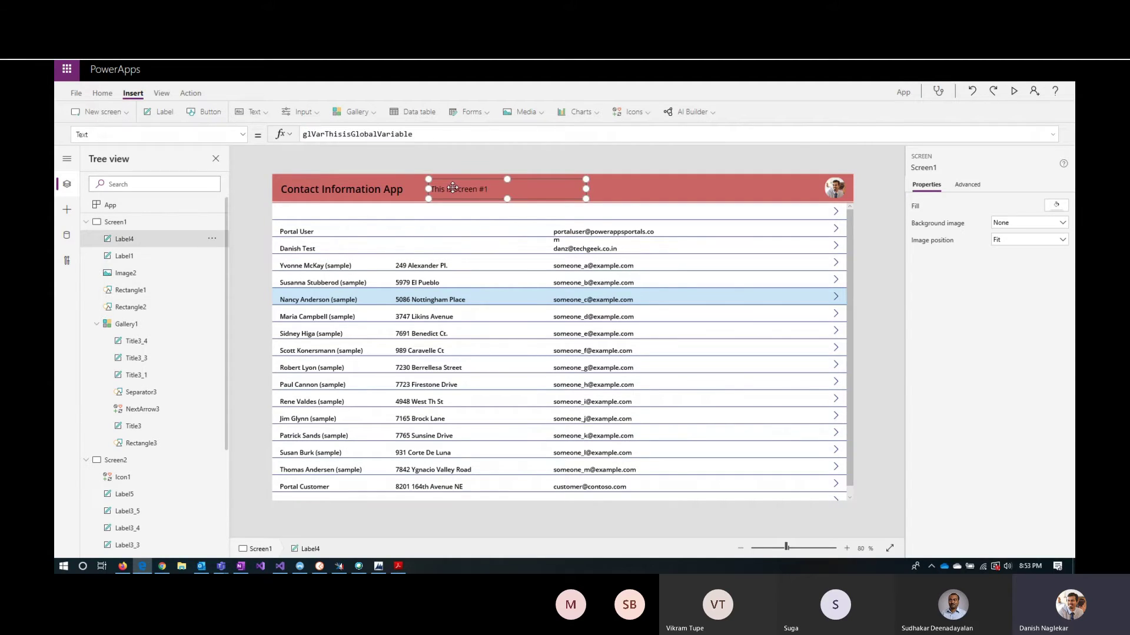
click(434, 135)
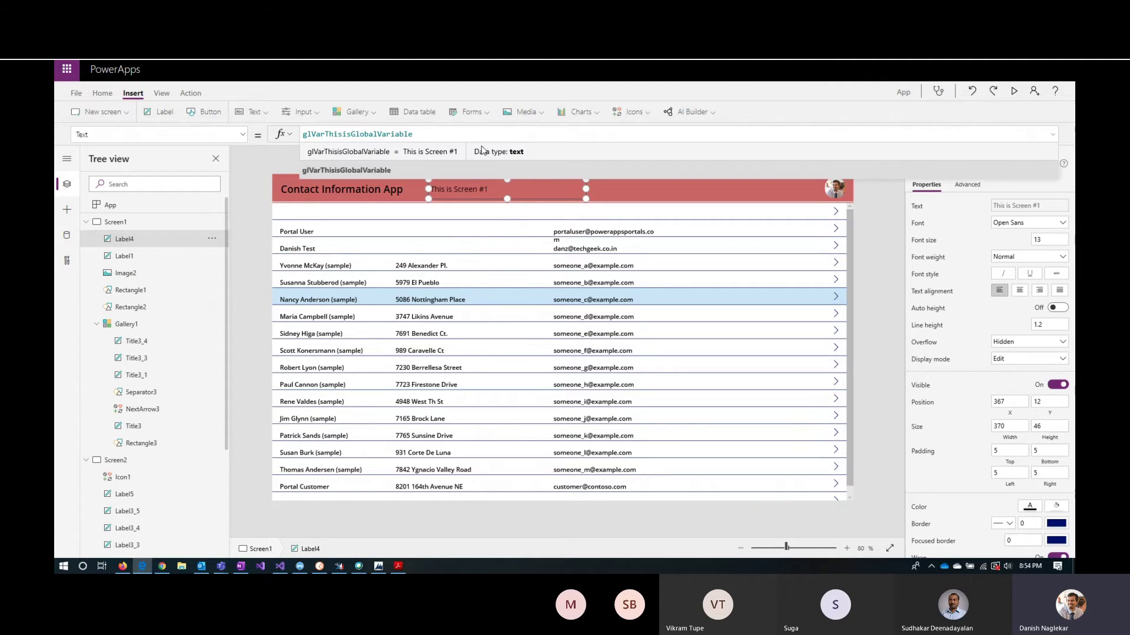
text(& )
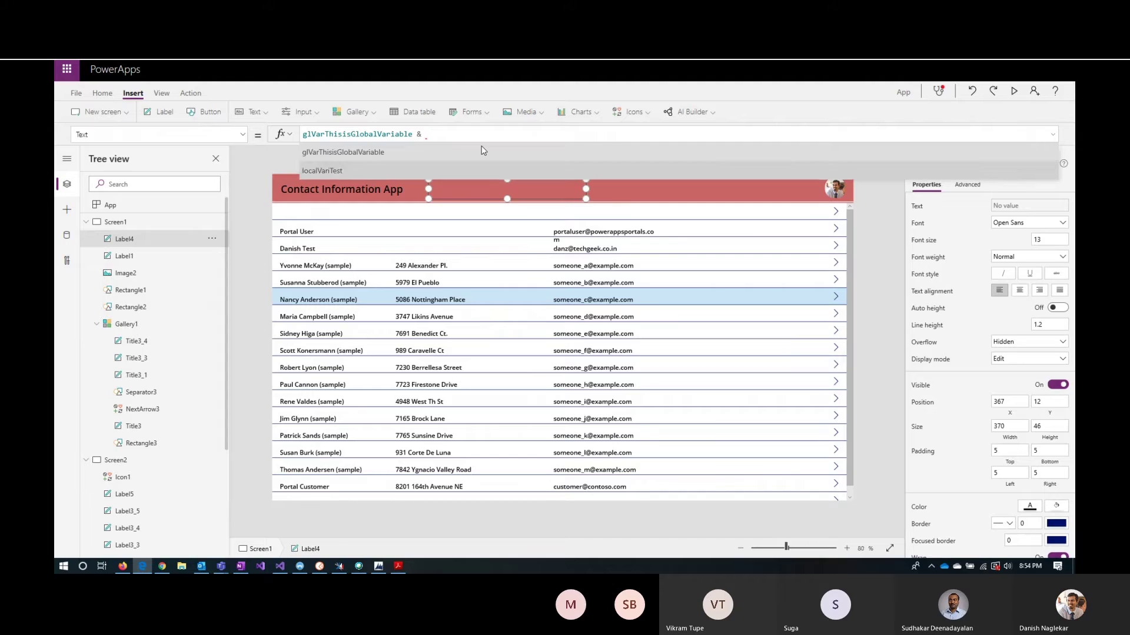
text(localVariTest)
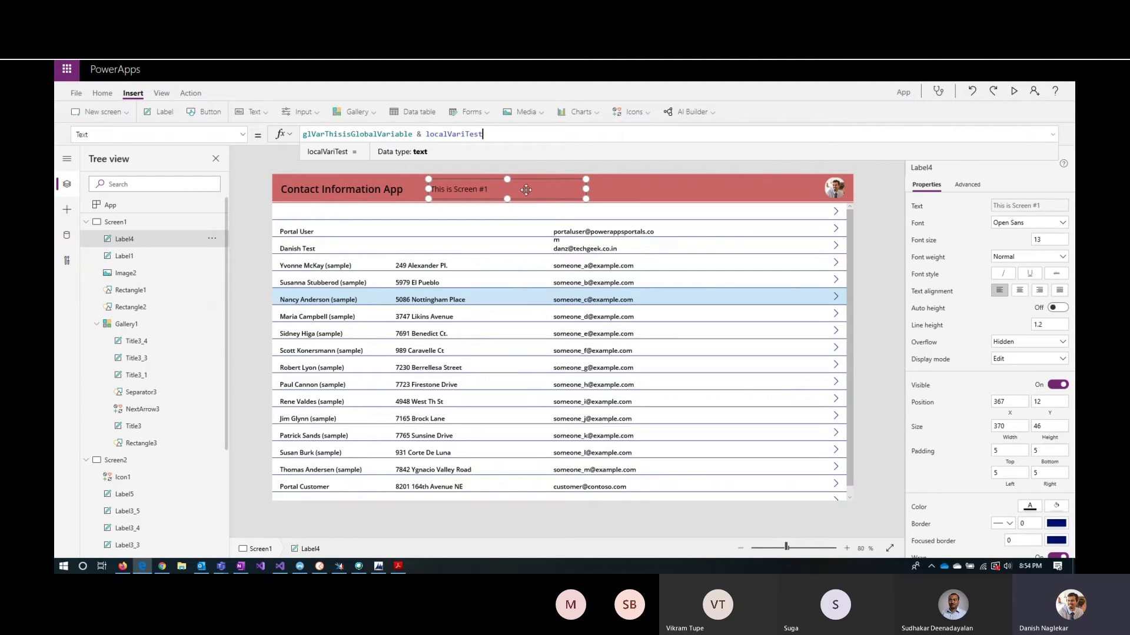
Preview the app, close the preview, and go from Screen2 back to Screen1 to check its header label
click(1014, 92)
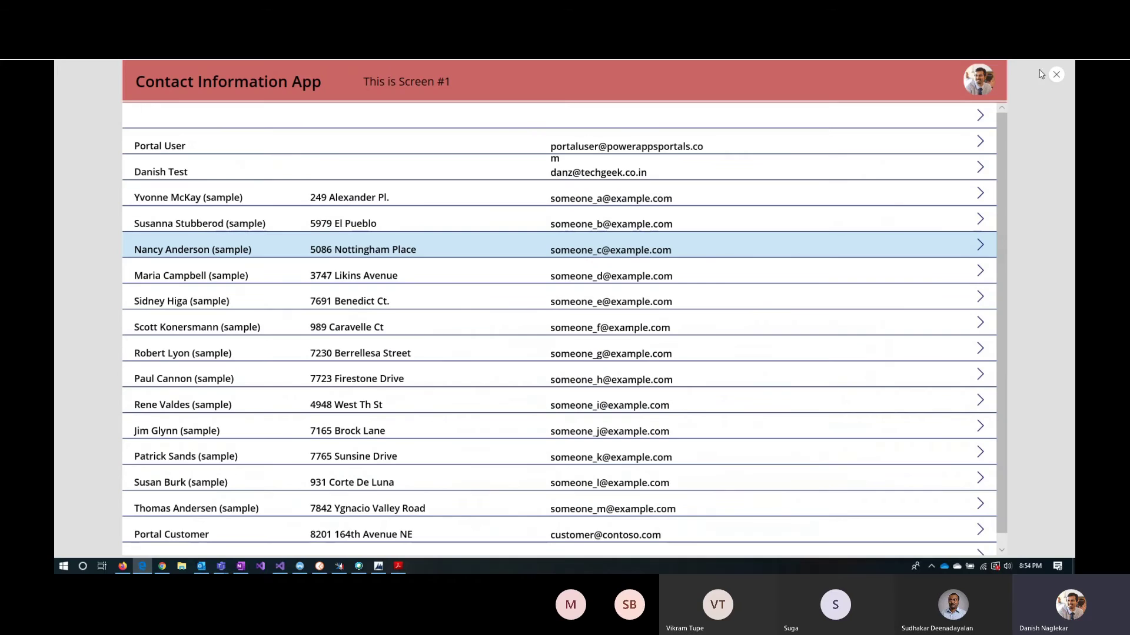
key(Escape)
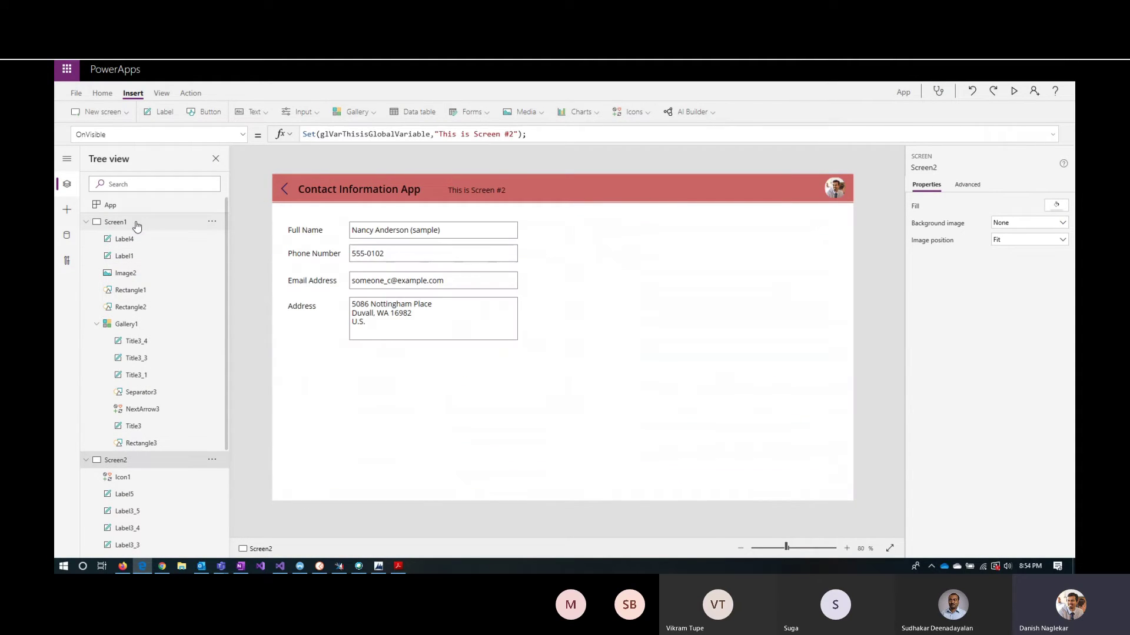
click(137, 226)
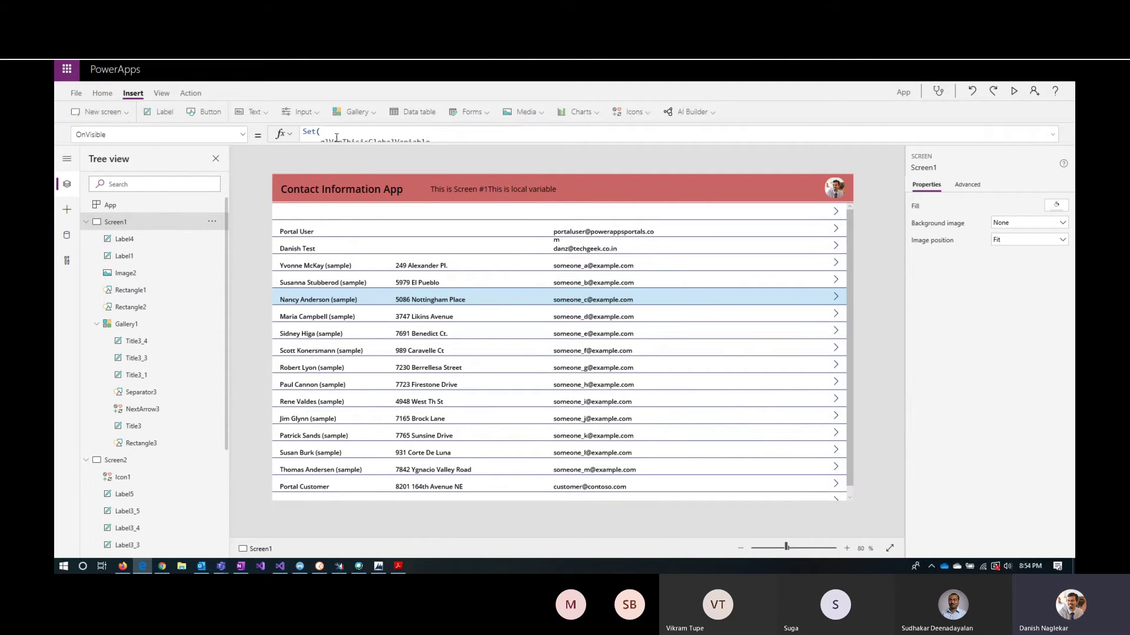
Insert the separator " --- " between the two variables in Label4's Text formula, giving glVarThisisGlobalVariable & " --- " & localVariTest
click(492, 190)
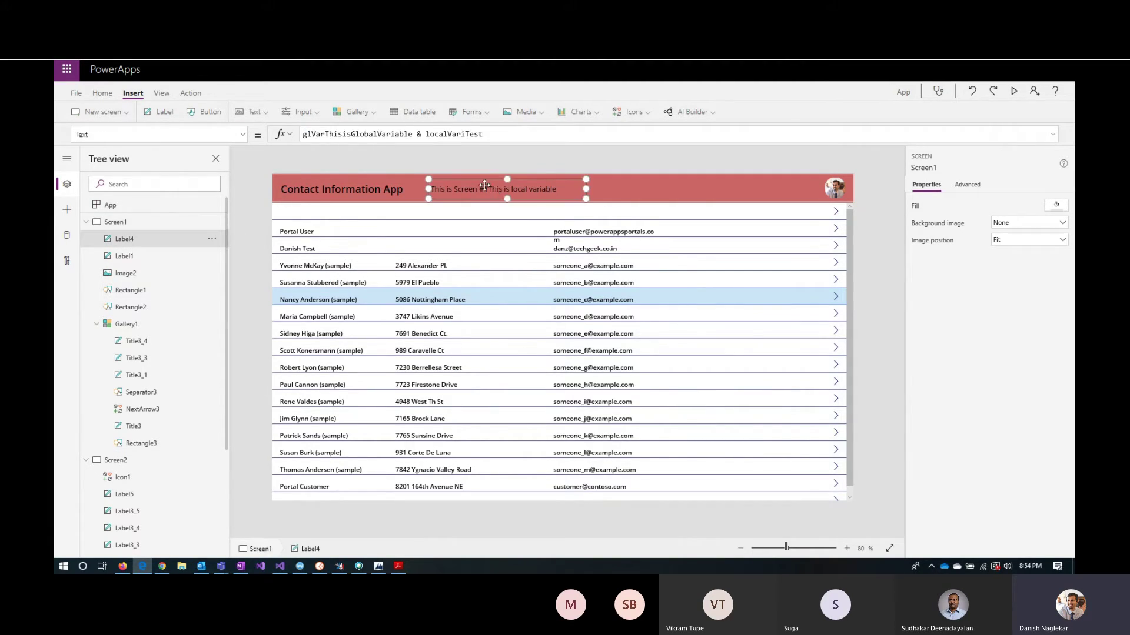
click(422, 135)
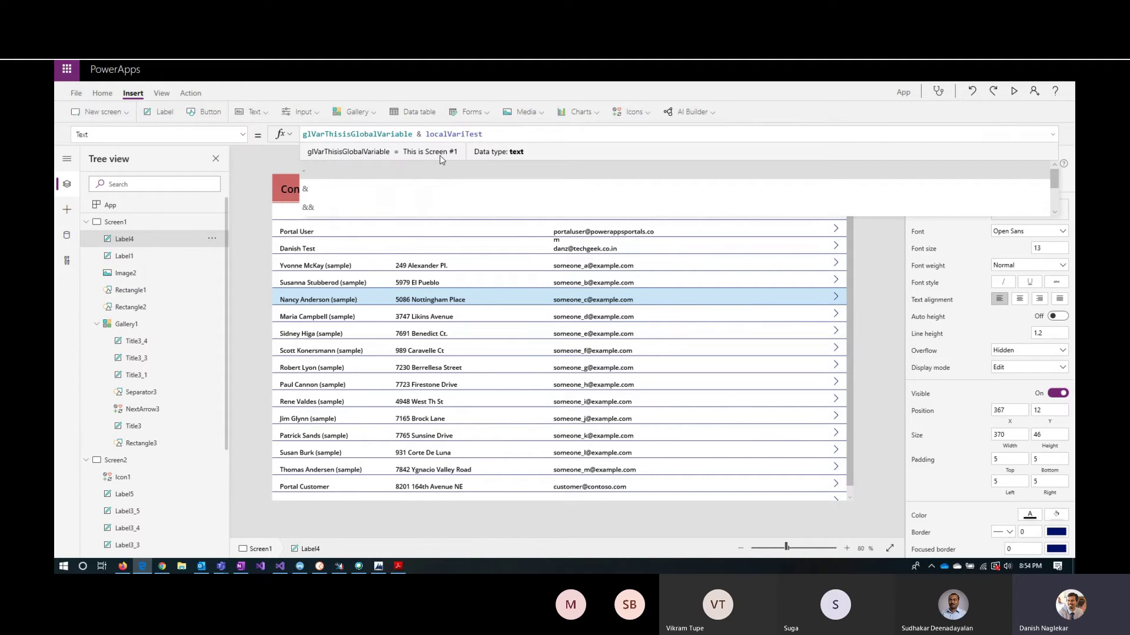
text(& " -)
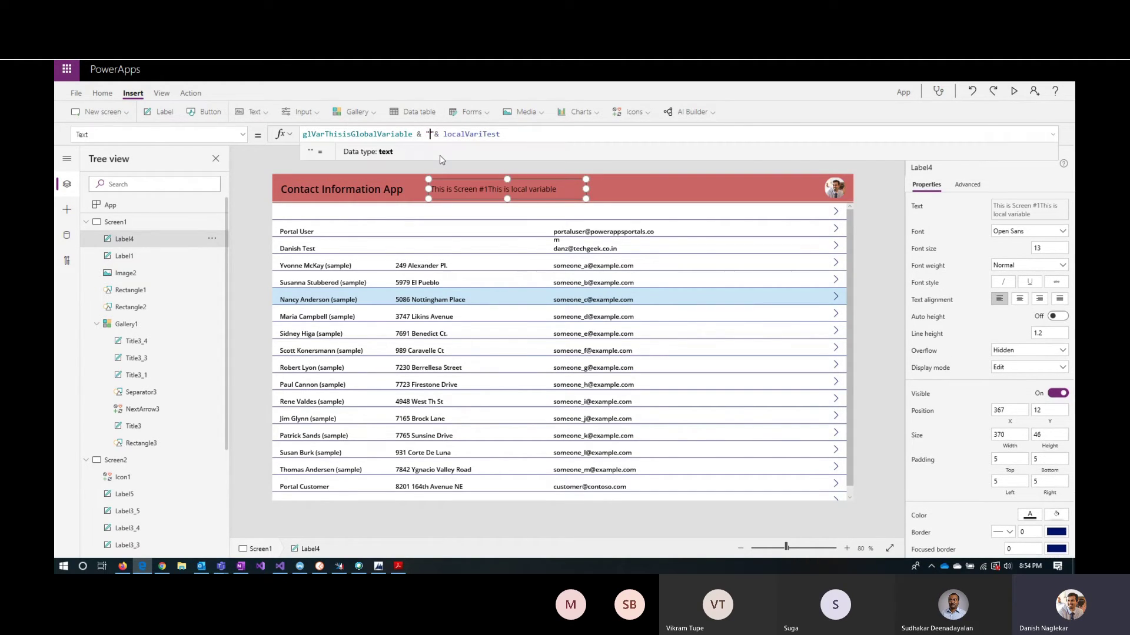
text(-- ")
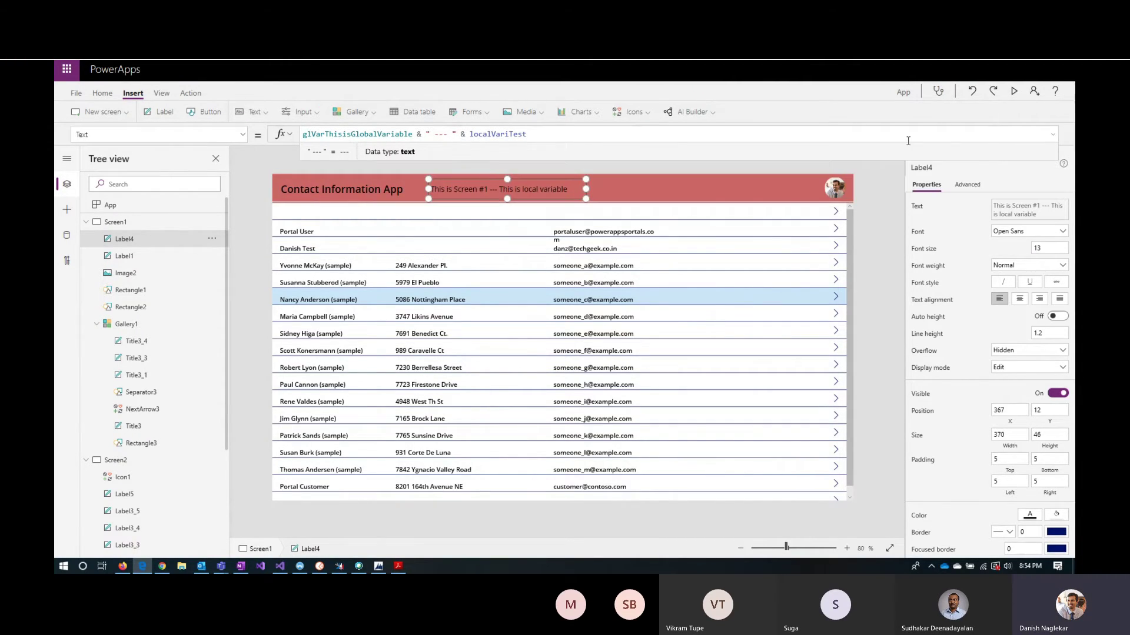
click(871, 194)
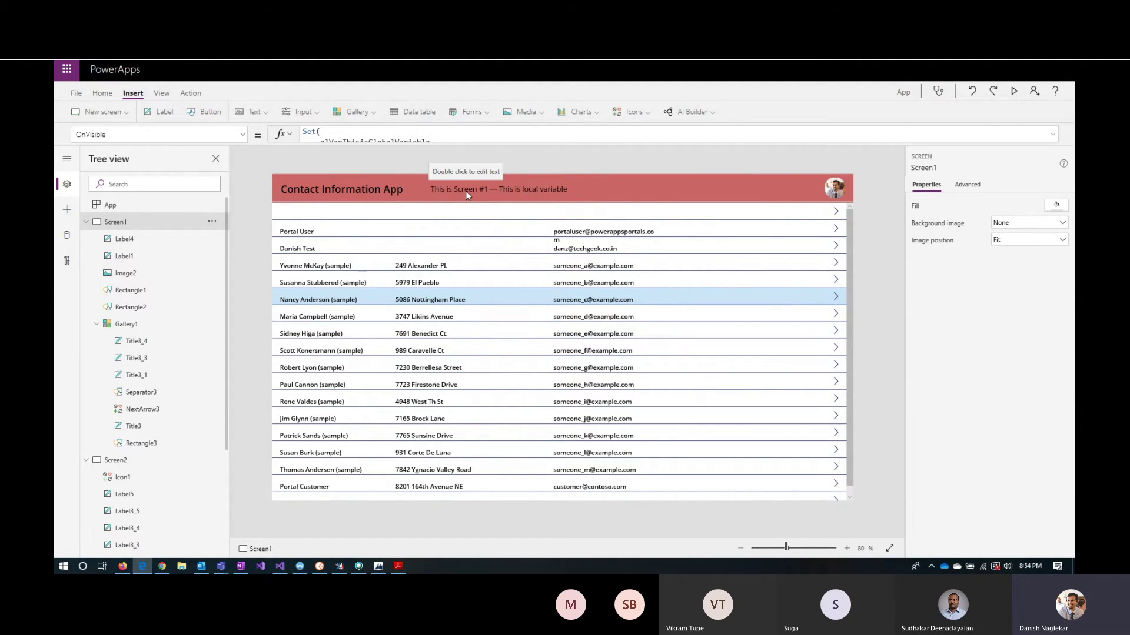
Expand Screen1's OnVisible formula and examine its global and local variable statements
click(1056, 139)
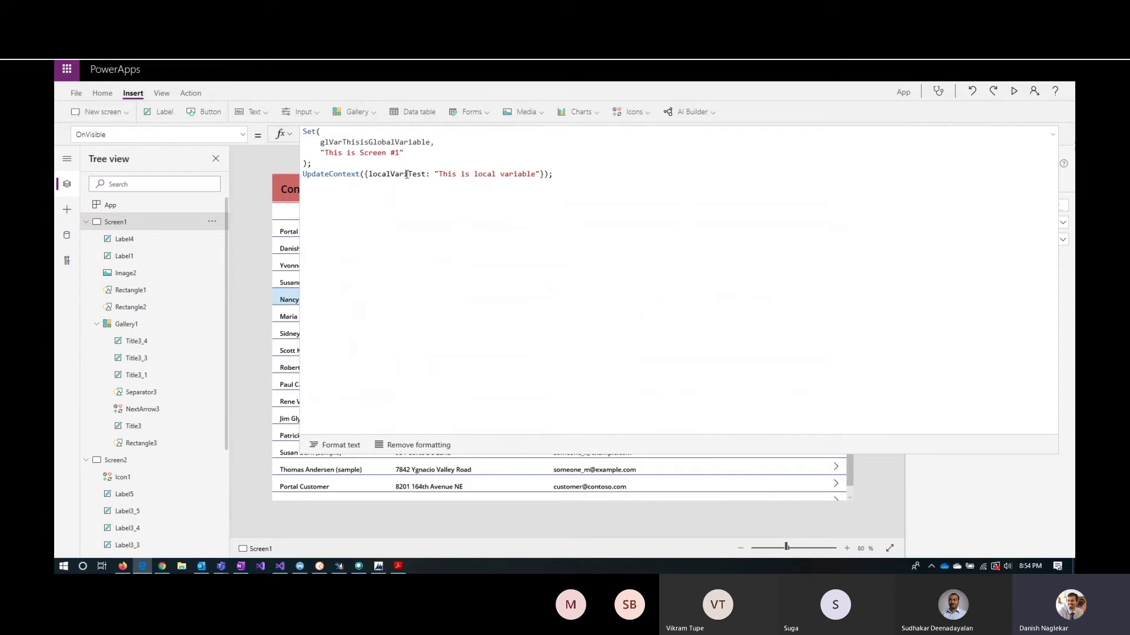
drag(556, 175, 304, 132)
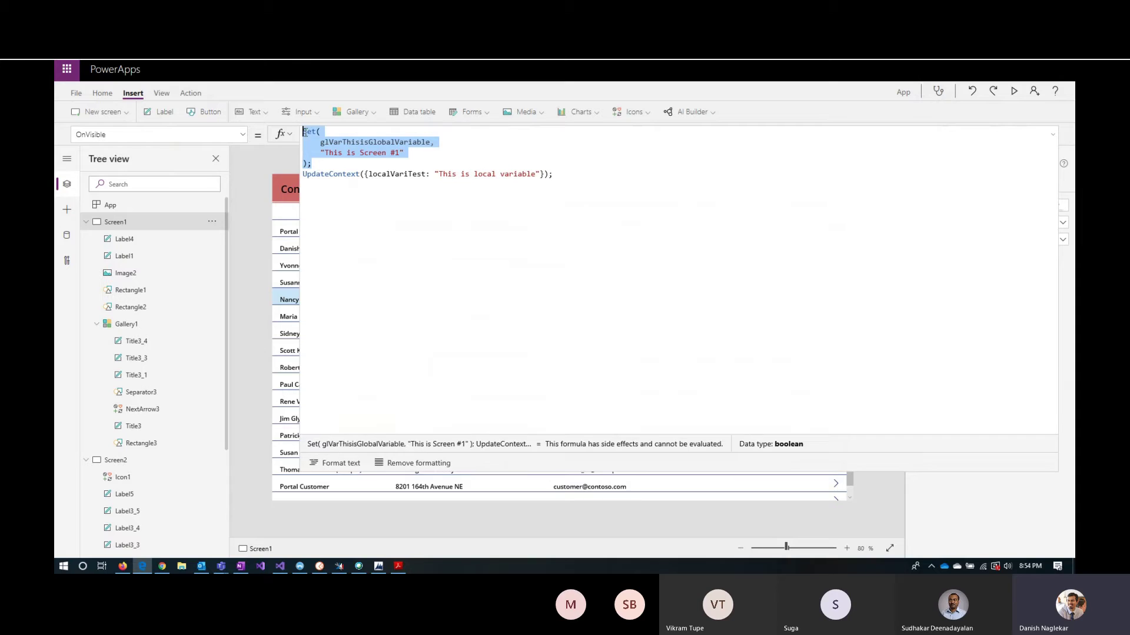
click(328, 164)
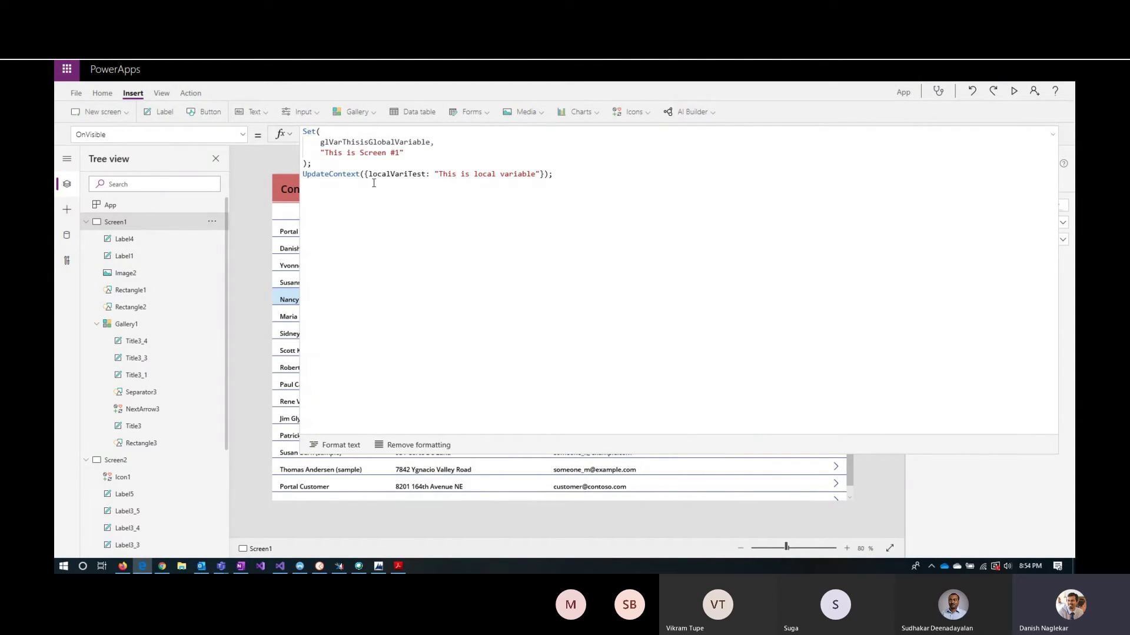
Add localVari2: "test is second local variable" to the UpdateContext record in Screen1's OnVisible formula and format the formula text
click(540, 174)
text(, local)
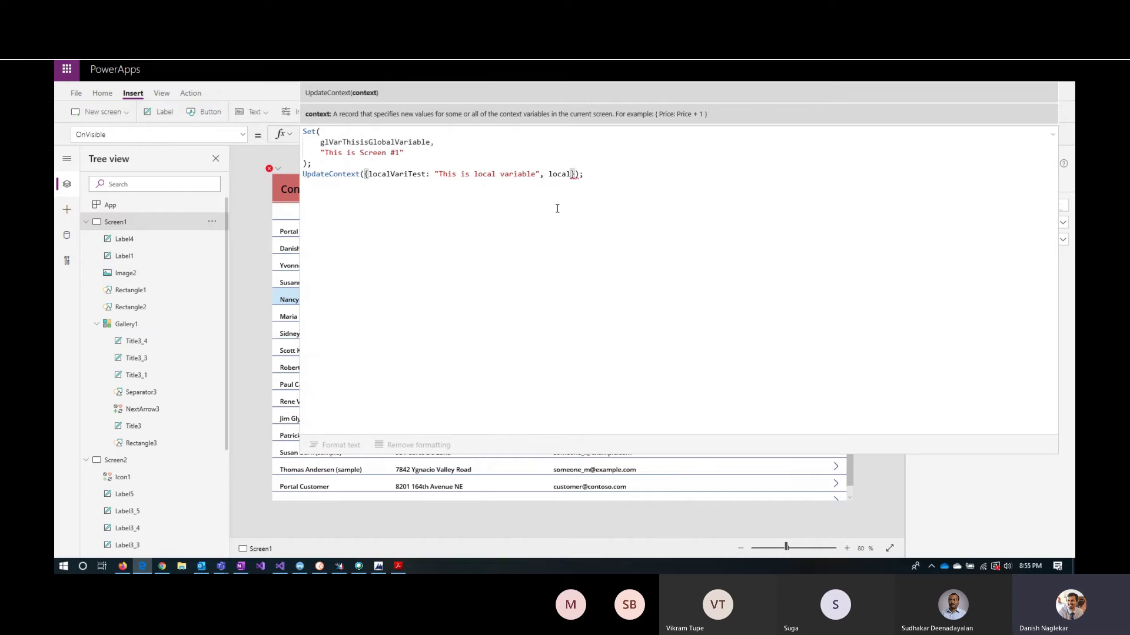
text(Vari2: "test is second locl)
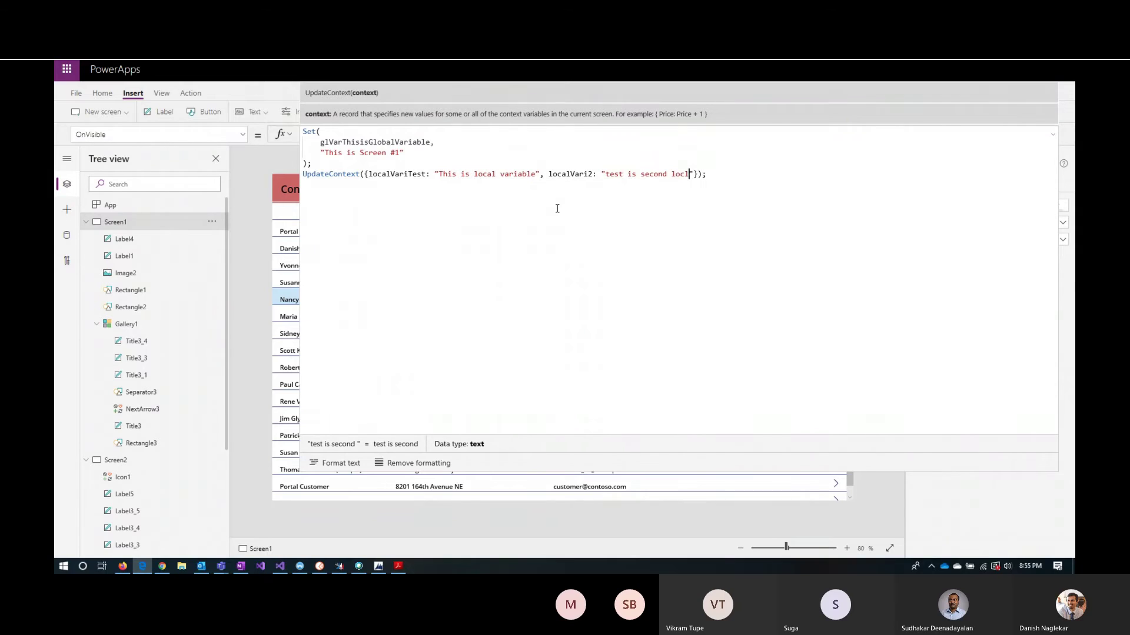
text(a vai)
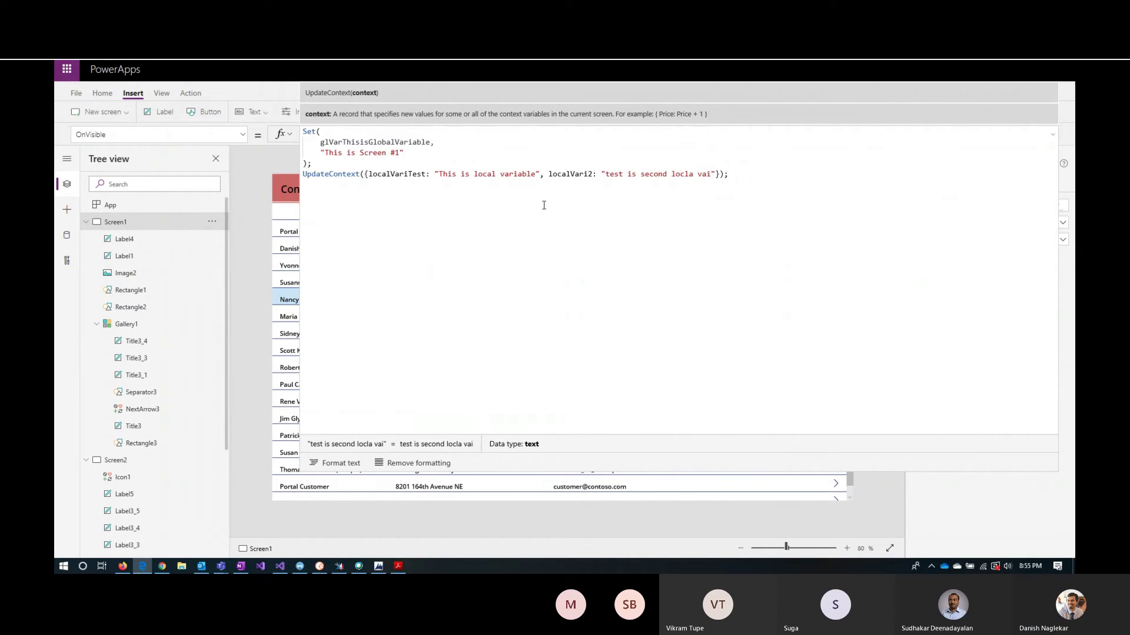
double_click(675, 174)
text(local)
key(ctrl+shift+Right)
text(variable)
click(339, 464)
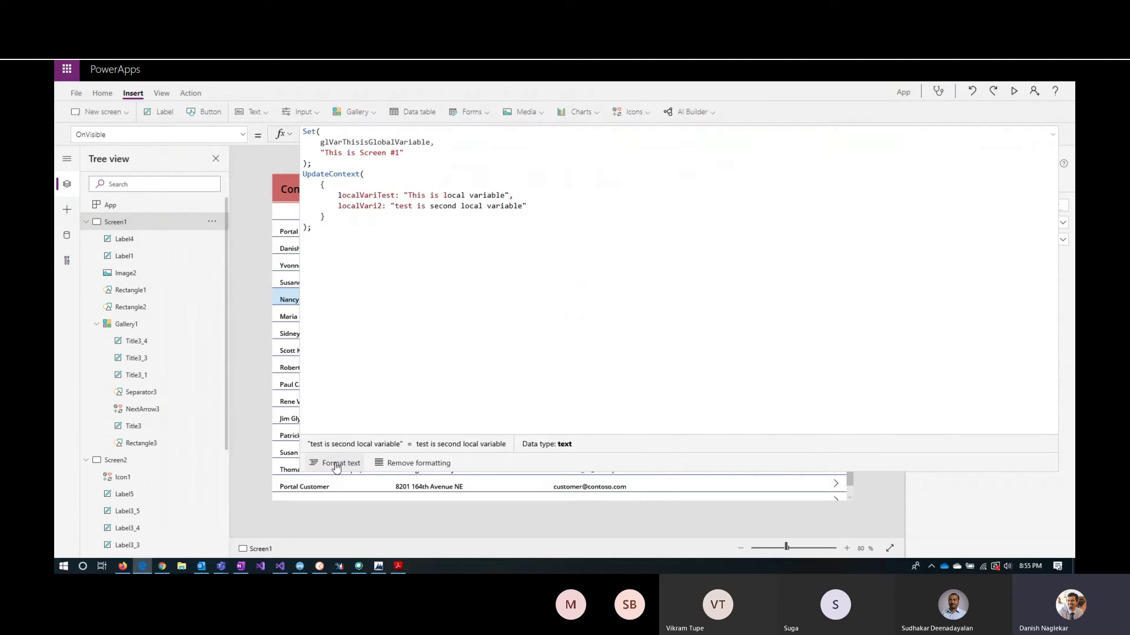
click(350, 425)
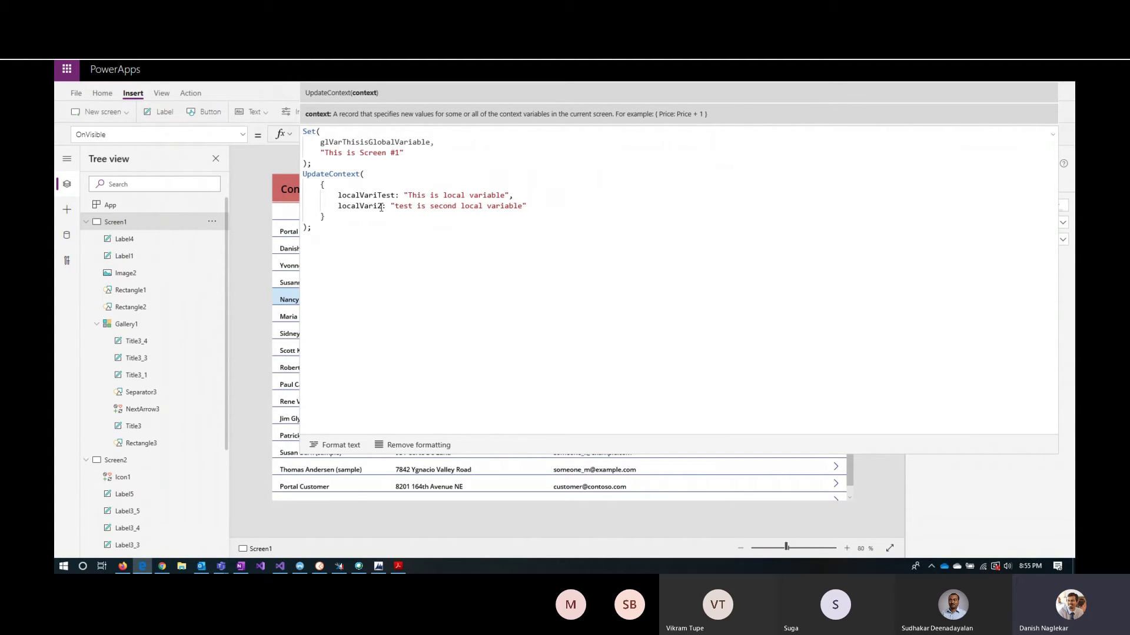
click(1052, 134)
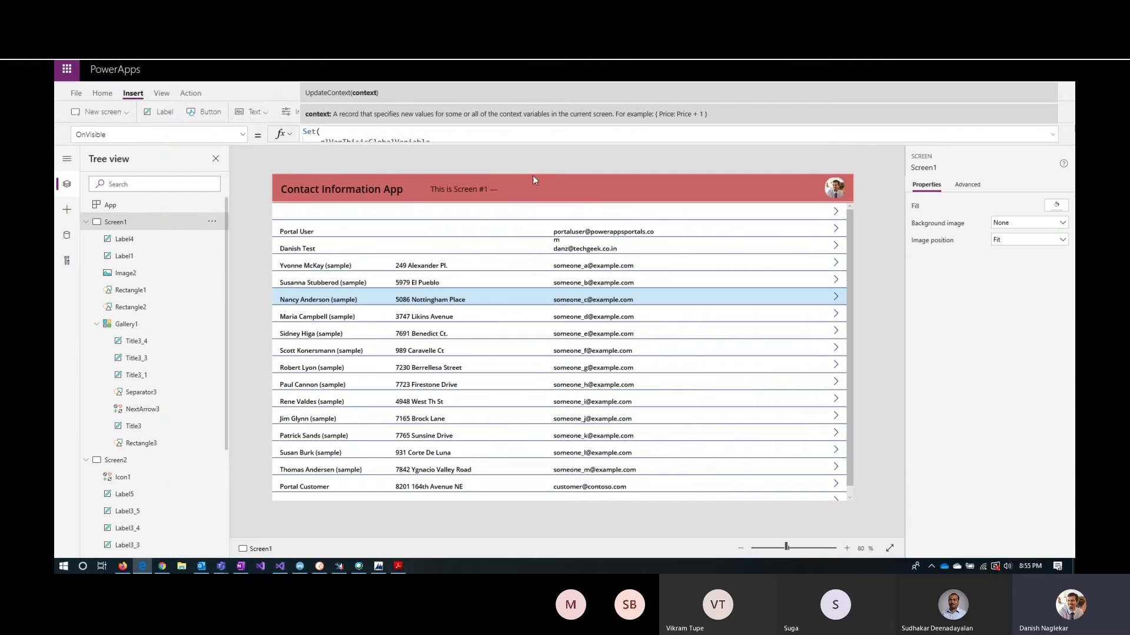
Append & " --- " & localVari2 to the Text formula of Screen1's header label Label4
click(495, 190)
click(540, 135)
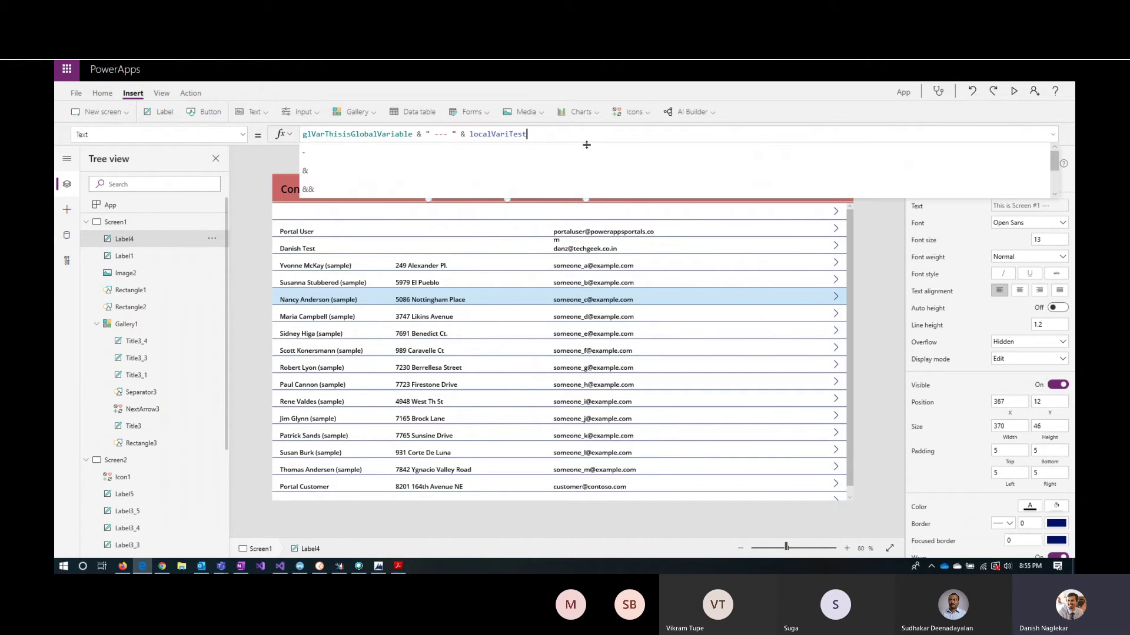
text(& ")
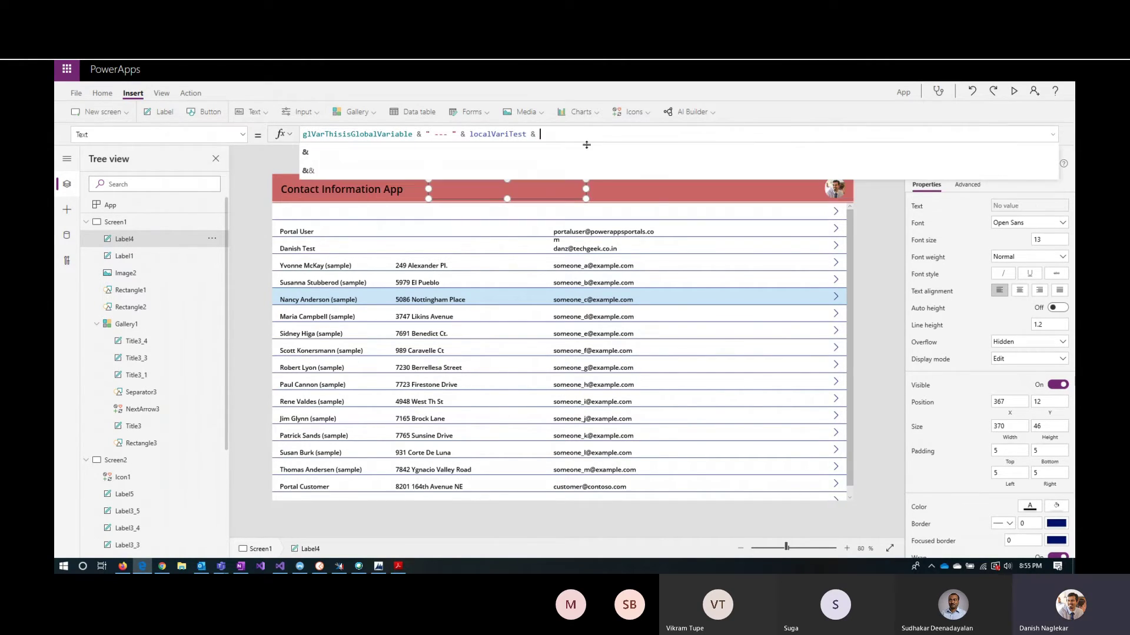
text(----)
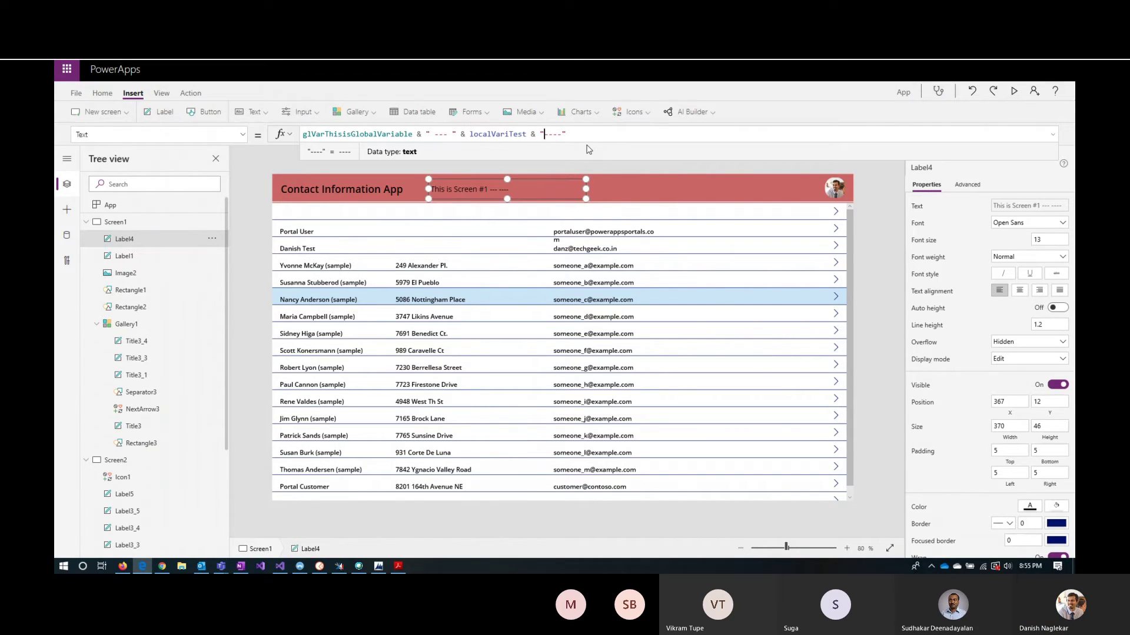
key(End)
key(BackSpace)
key(BackSpace)
text(" & local)
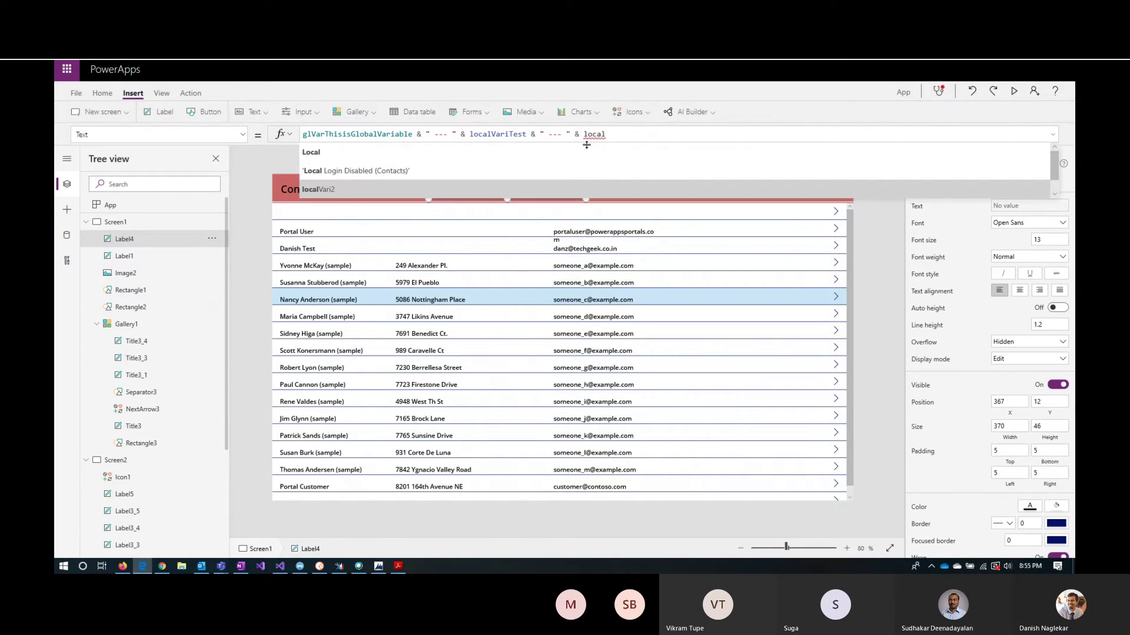
key(Tab)
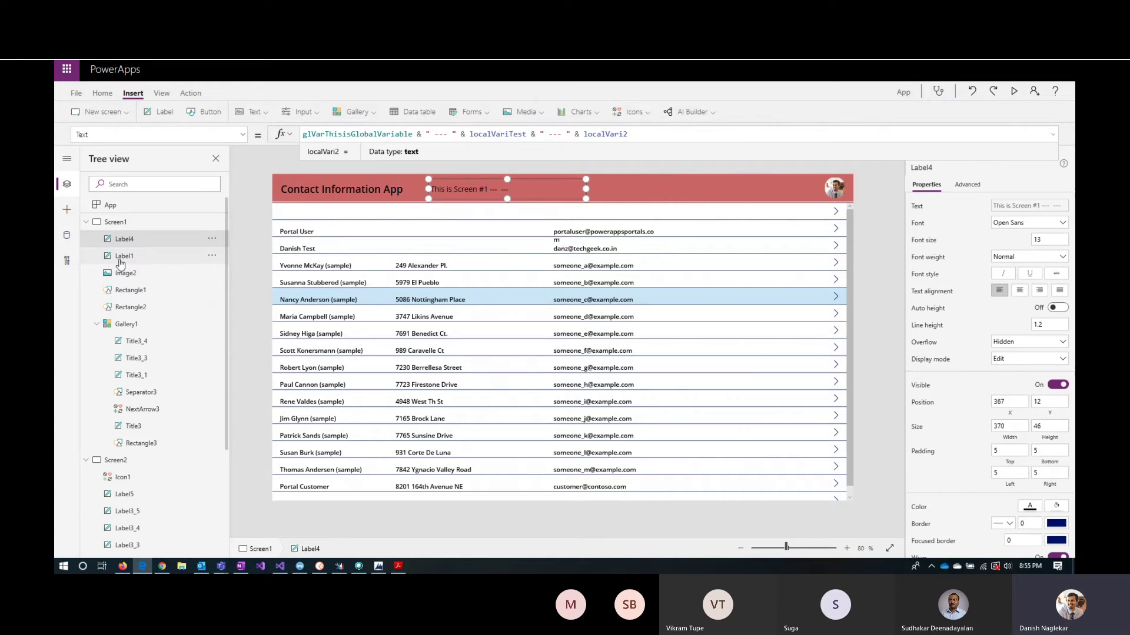
Visit Screen2 and return to Screen1 to refresh the variables, and widen header label Label4 to 725
click(133, 467)
click(132, 224)
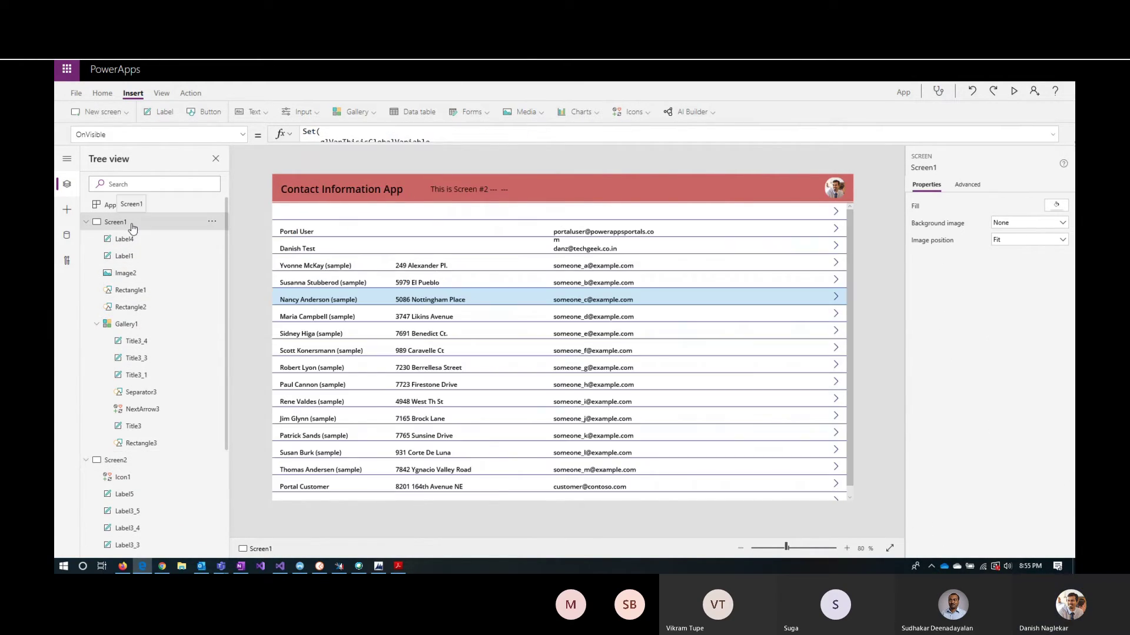
click(519, 187)
drag(582, 189, 740, 190)
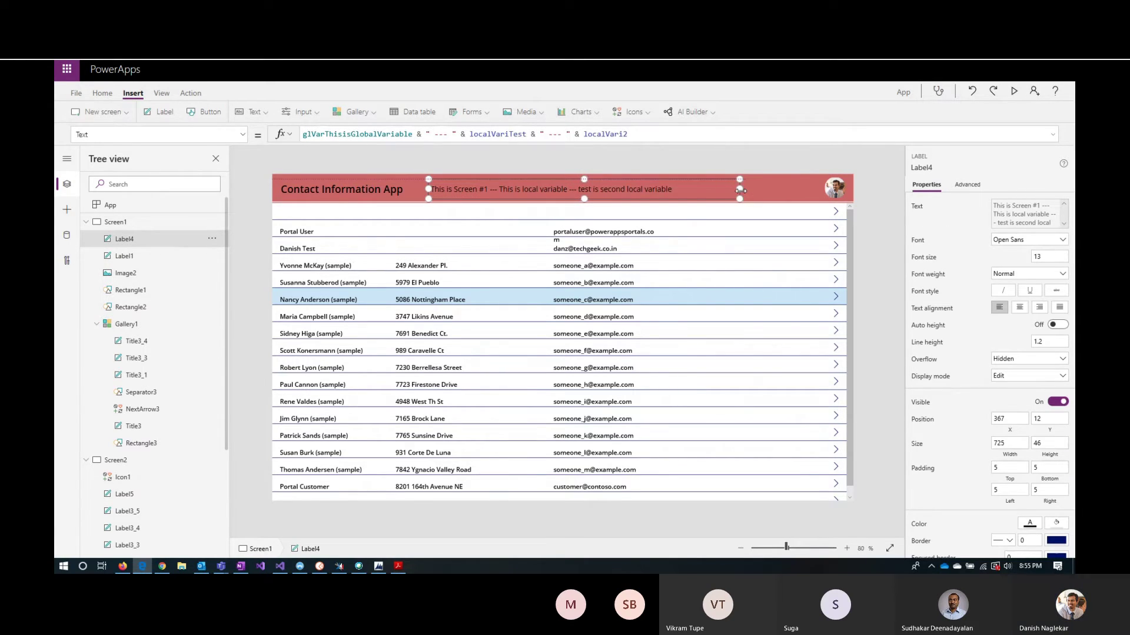
click(787, 159)
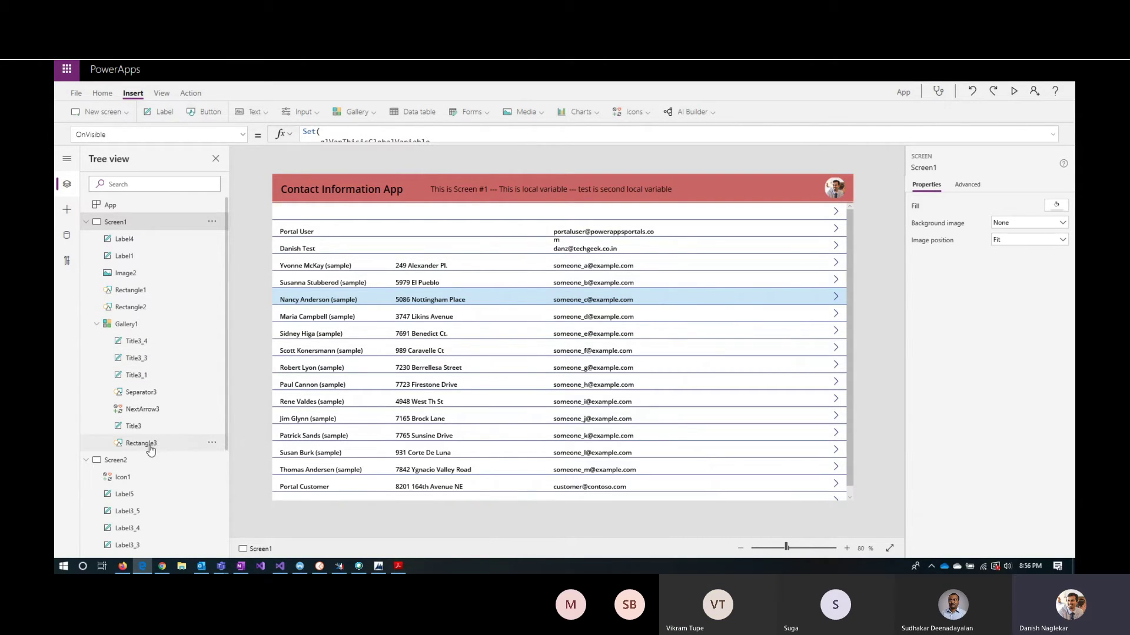
Examine the full OnSelect formula of the gallery's NextArrow3 icon, including its Navigate call to Screen2
click(836, 211)
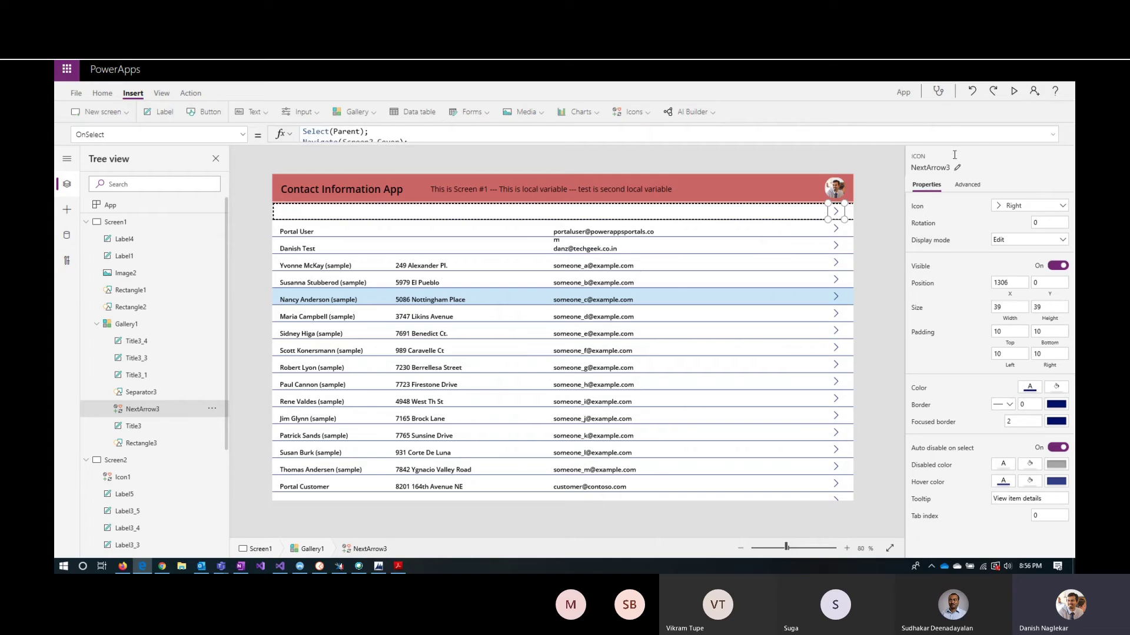
click(1047, 135)
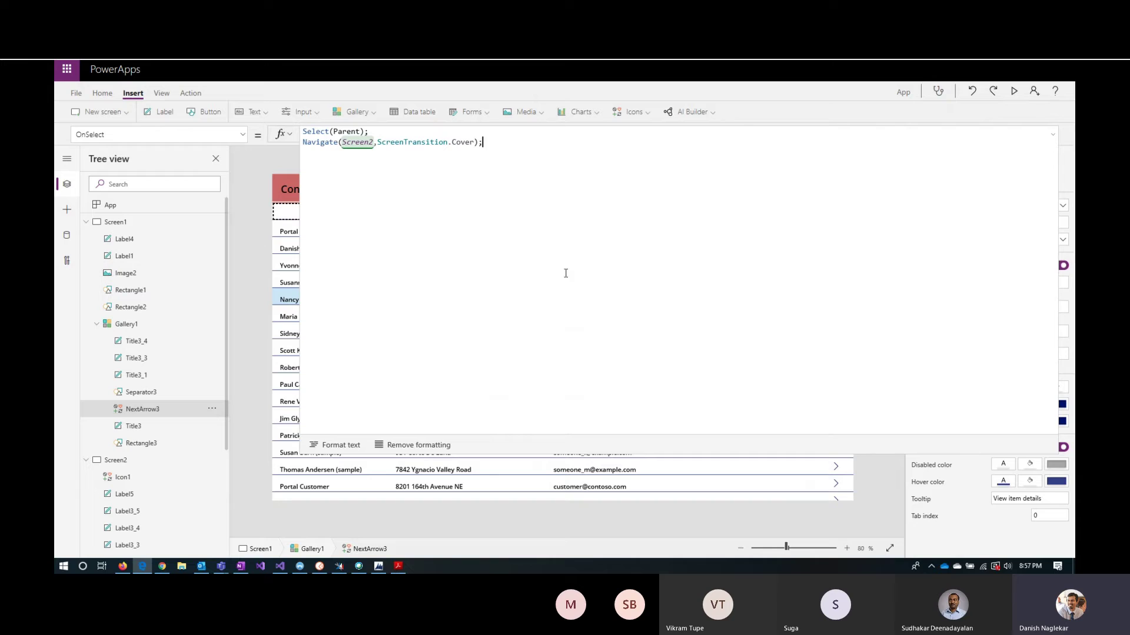
click(1052, 134)
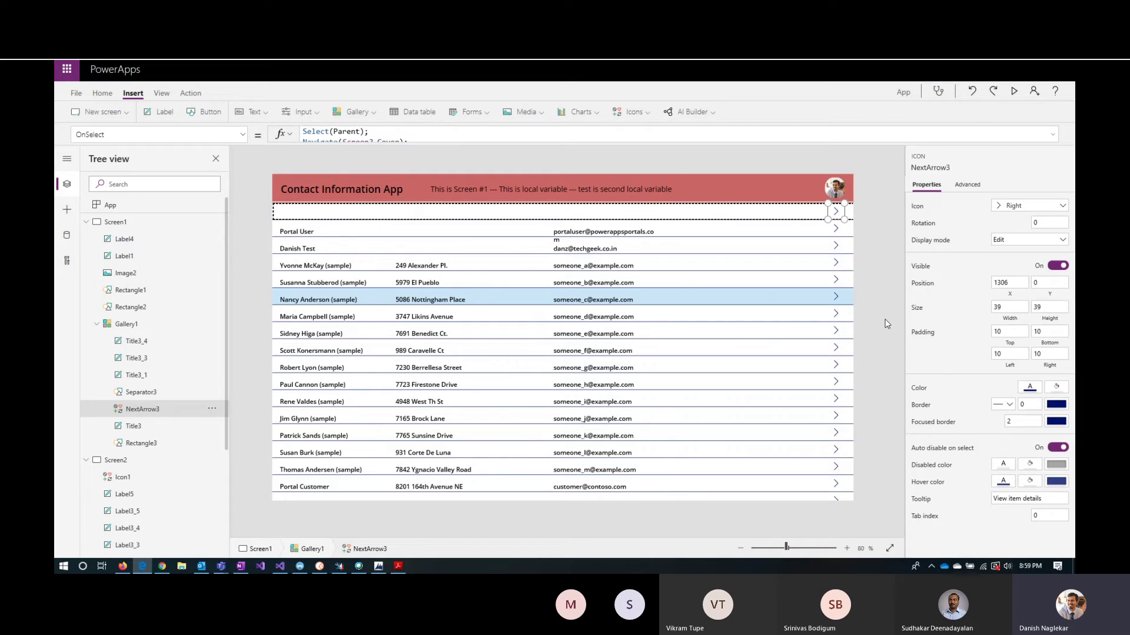
Name the app DanTest App and save it to the cloud
click(80, 95)
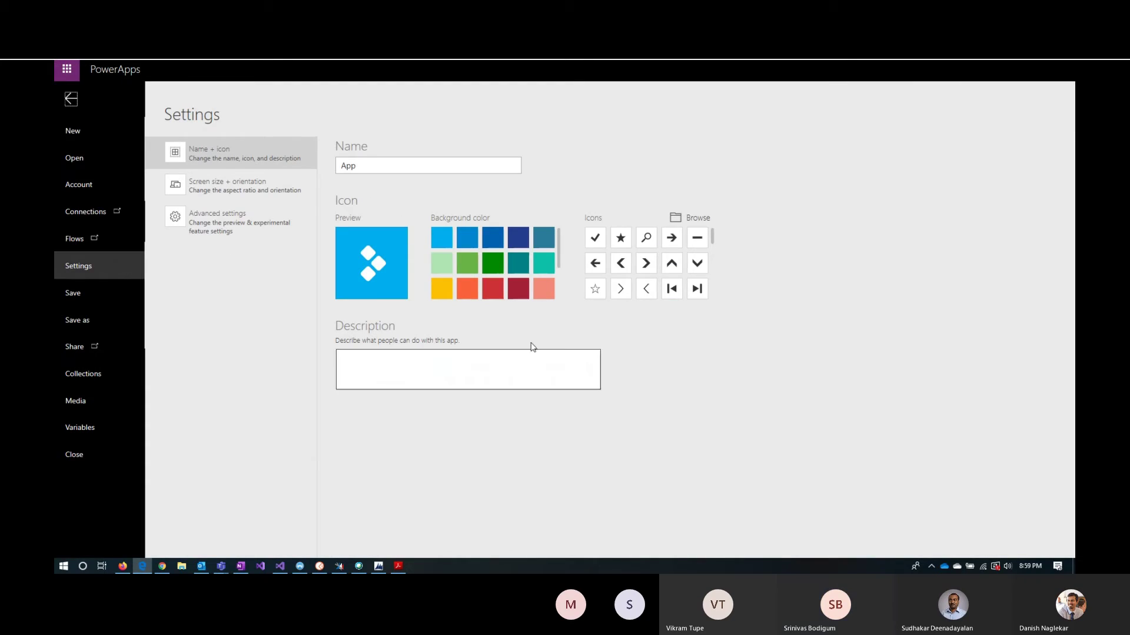
click(367, 164)
text(DanTest)
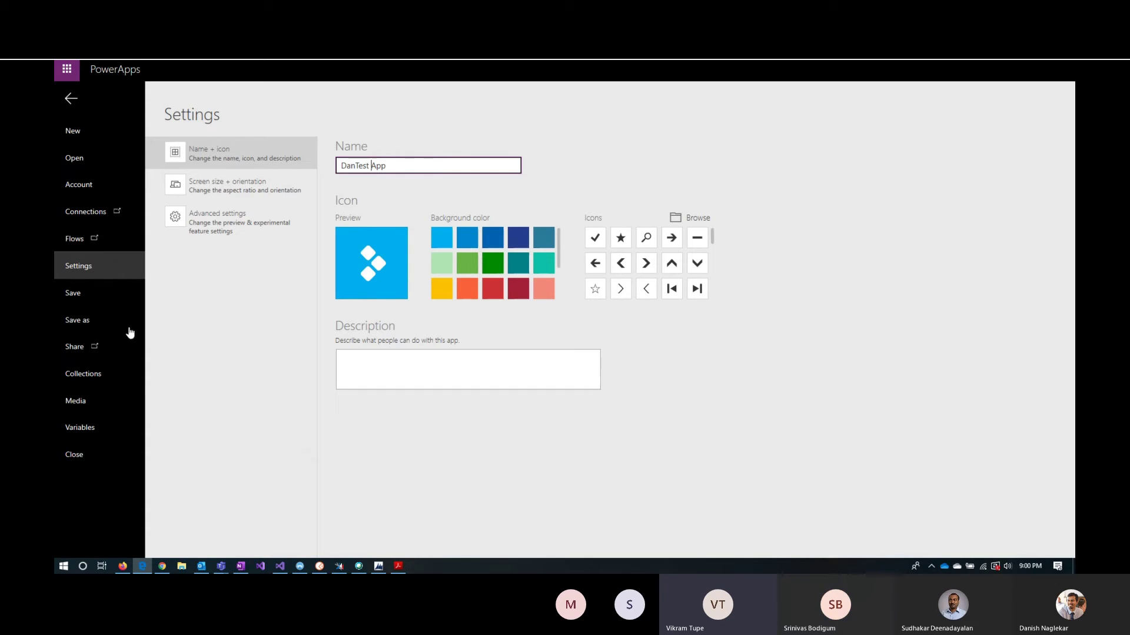
click(99, 302)
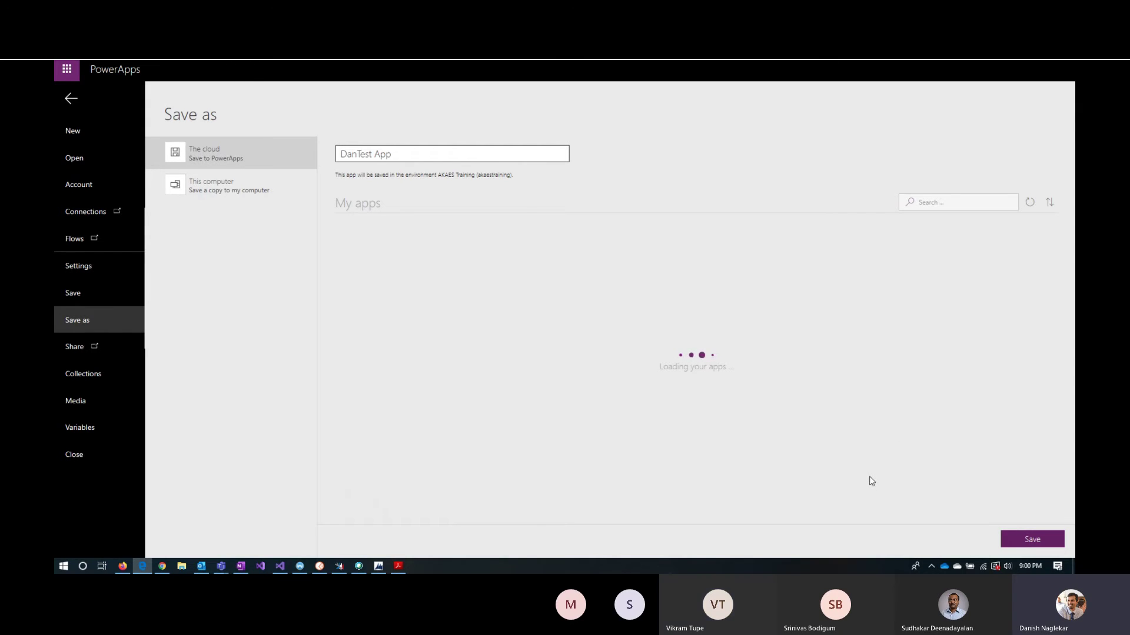
click(1027, 539)
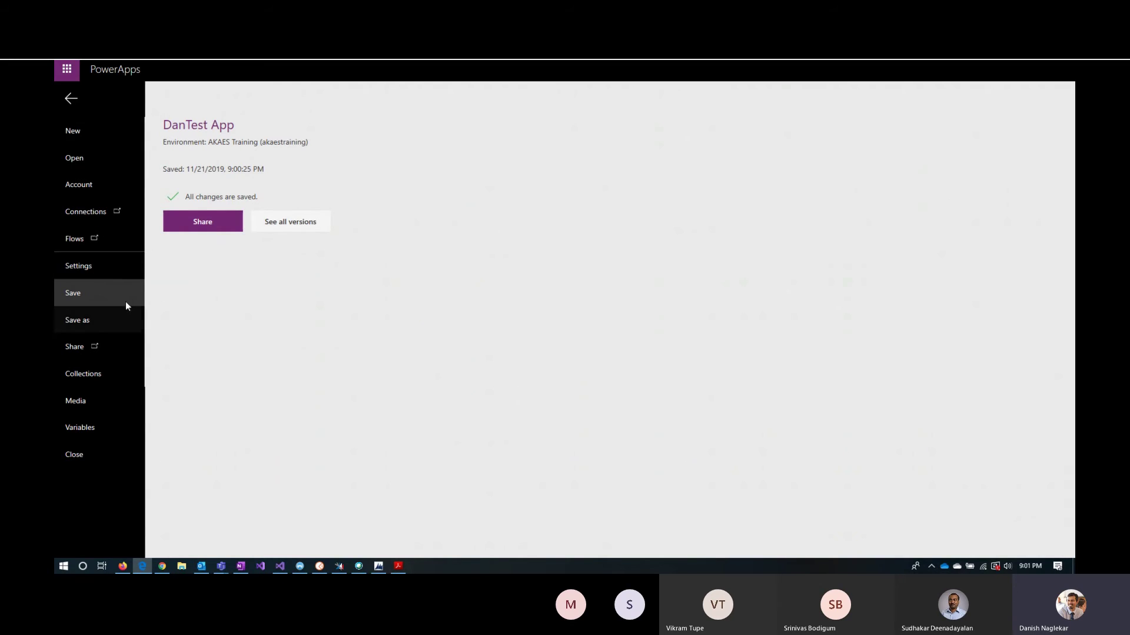
Open sharing for DanTest App, sign in with the work account, and add a colleague as a new user
click(193, 227)
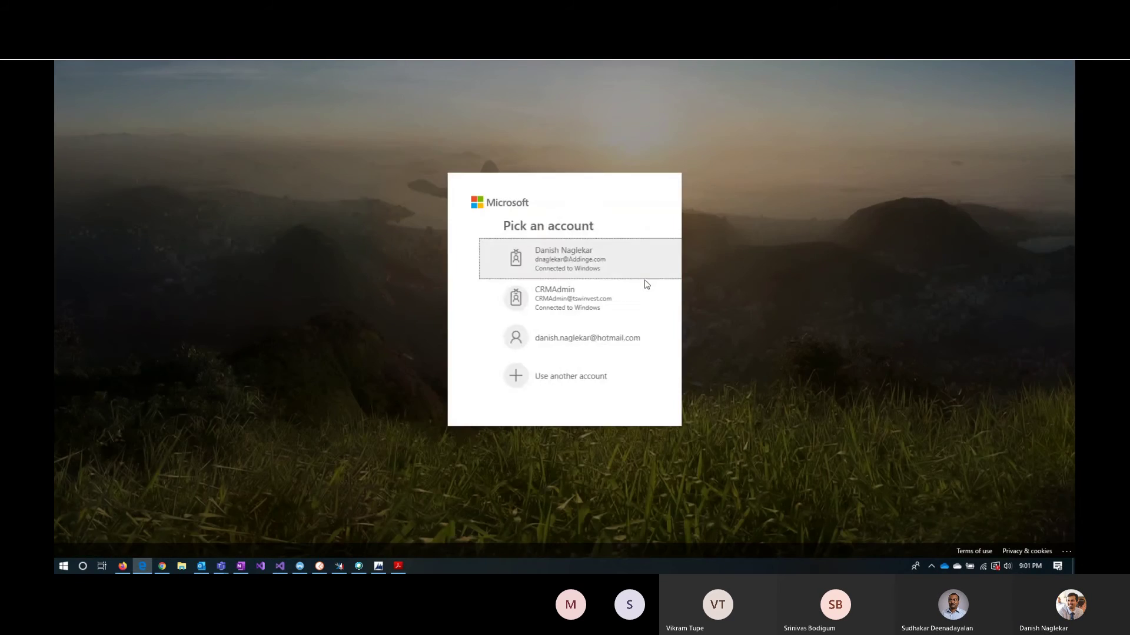
click(646, 277)
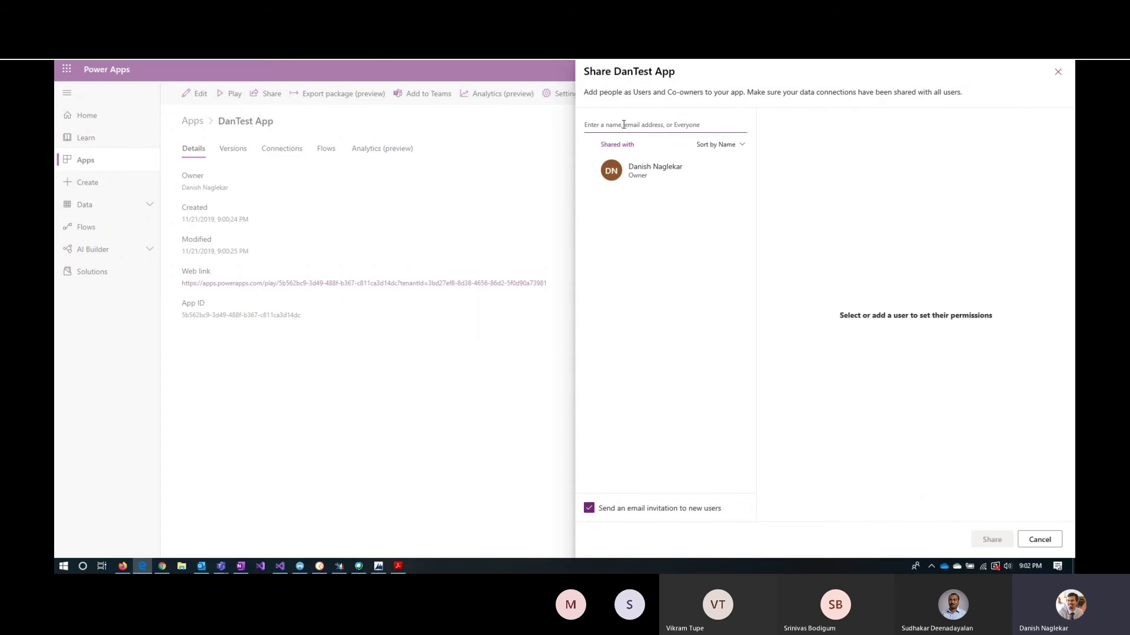
text(ha)
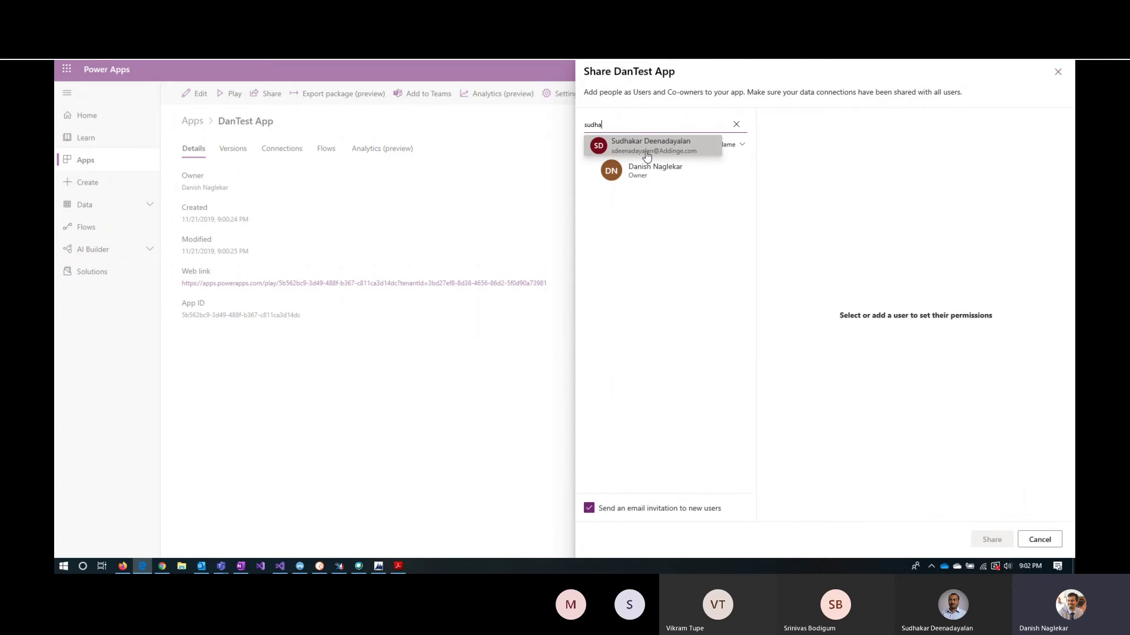
click(645, 155)
Examine the new user's Co-owner option and the security roles that can be assigned for the Contacts data
click(770, 155)
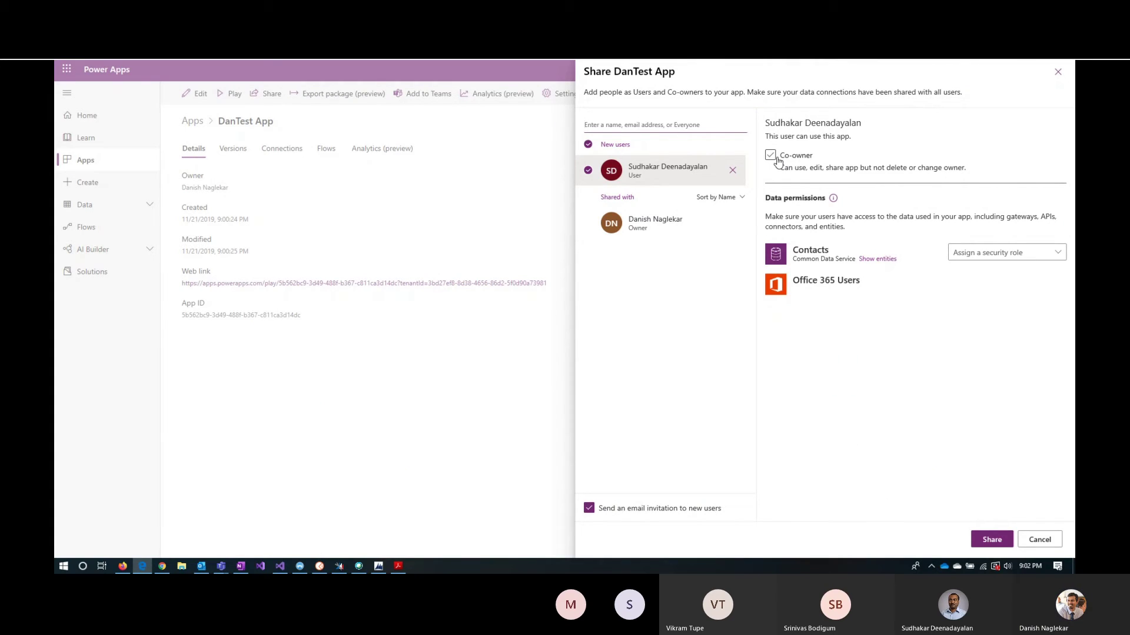
click(776, 159)
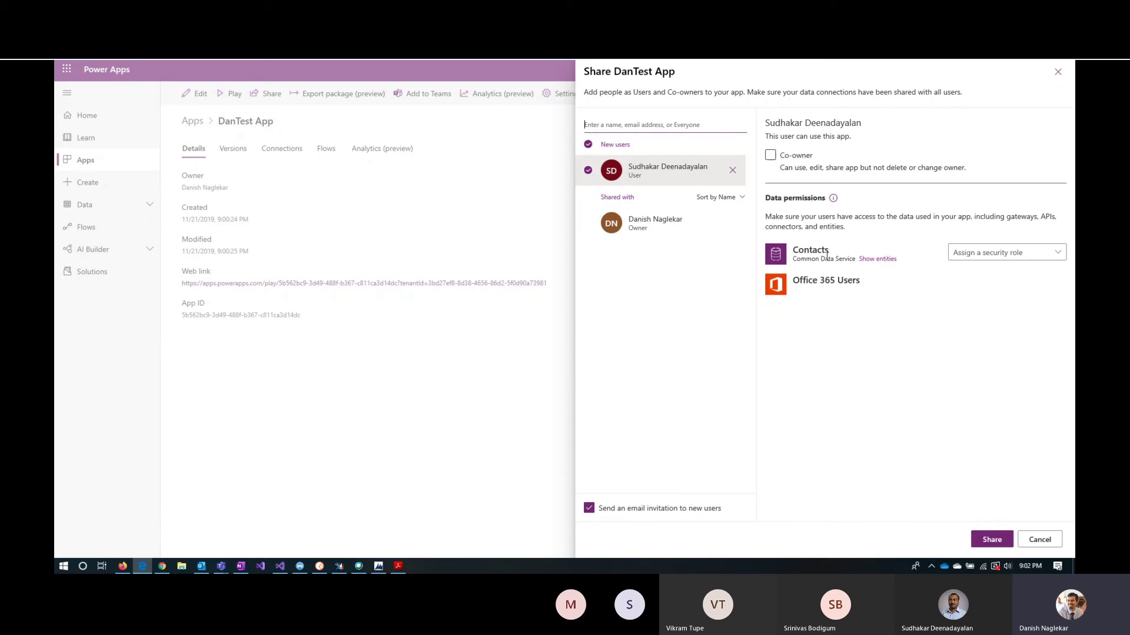
click(1053, 253)
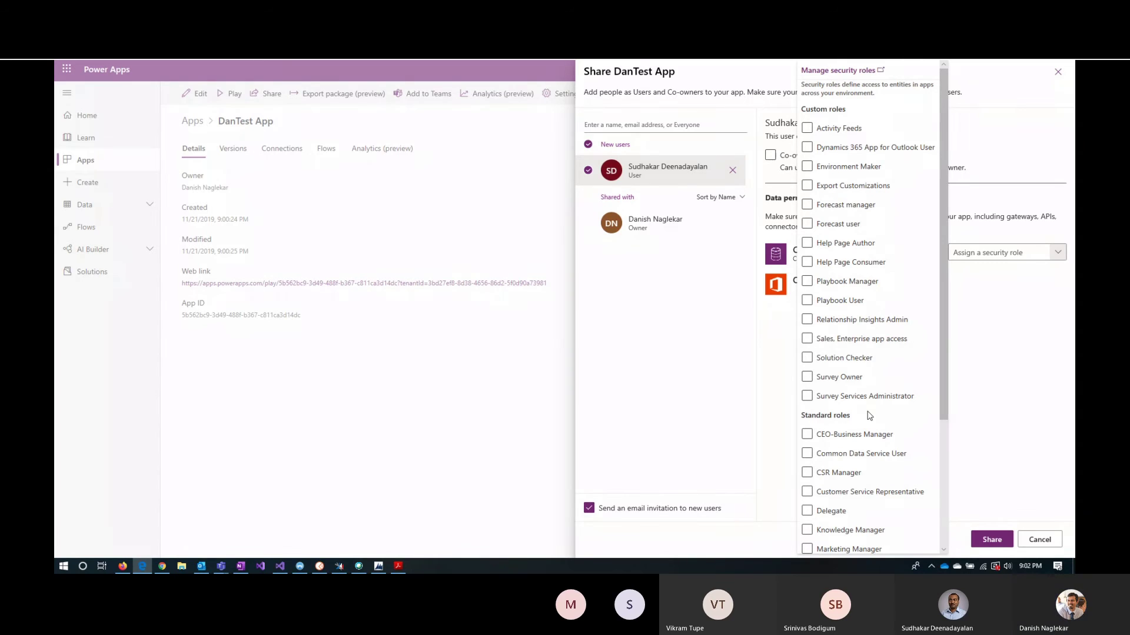
scroll(868, 415, down, 3)
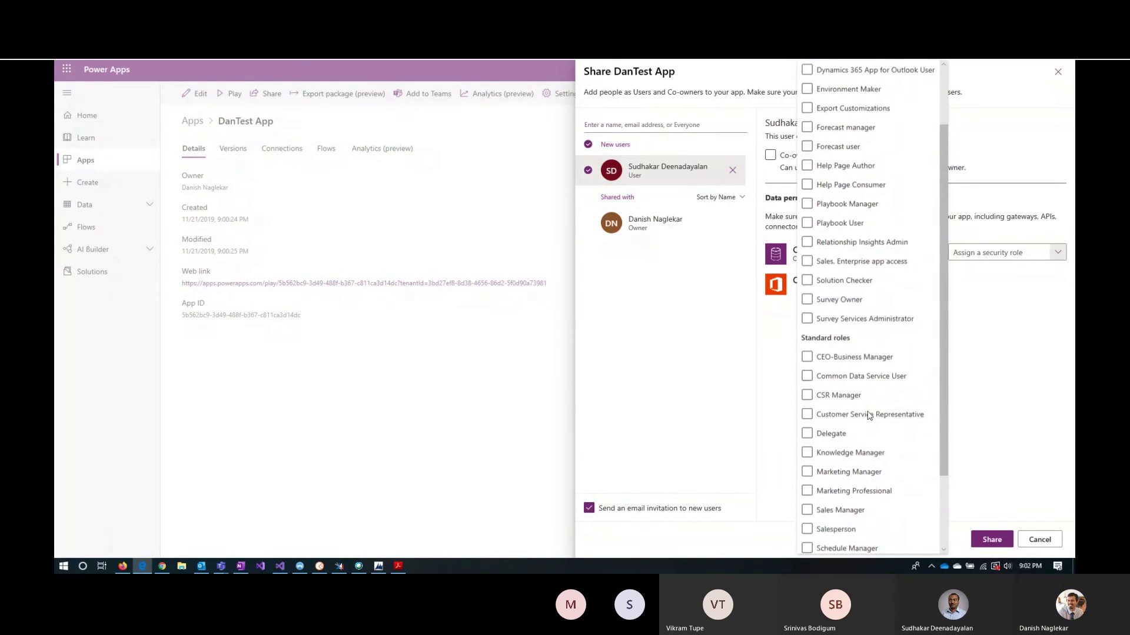
click(991, 323)
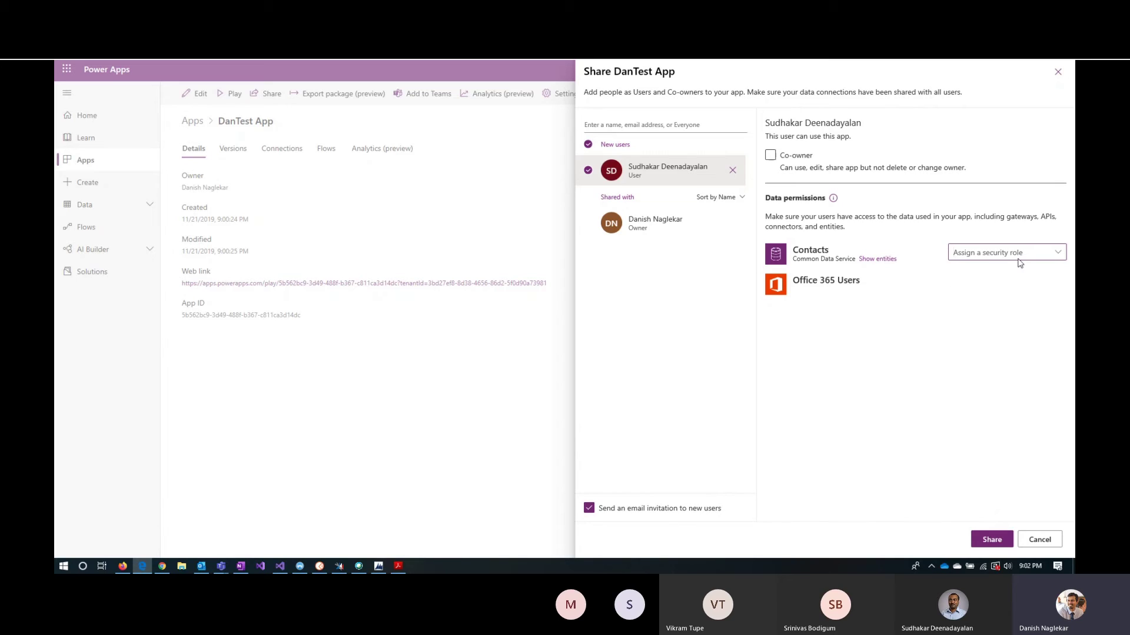
click(1053, 255)
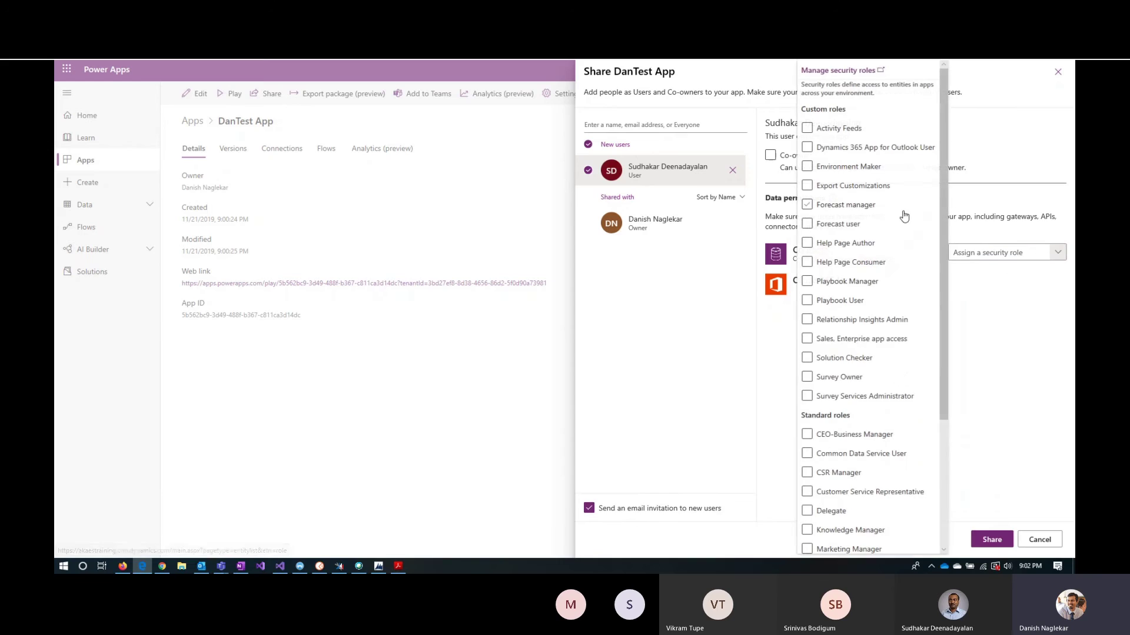
click(996, 340)
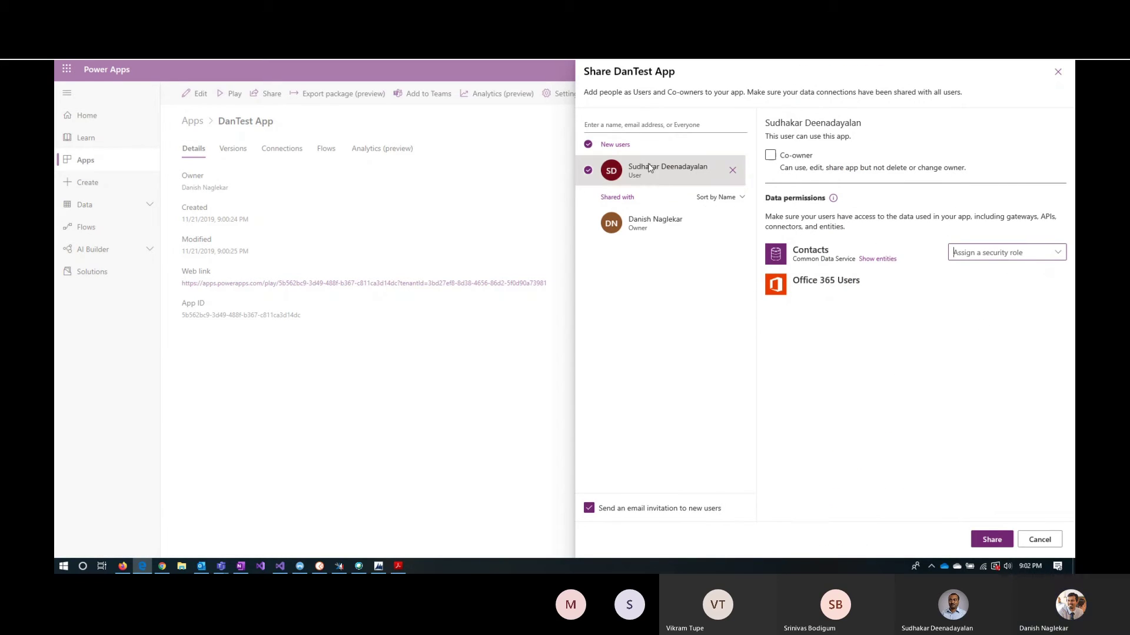
Look up a second colleague by name in the sharing settings and share DanTest App
click(619, 125)
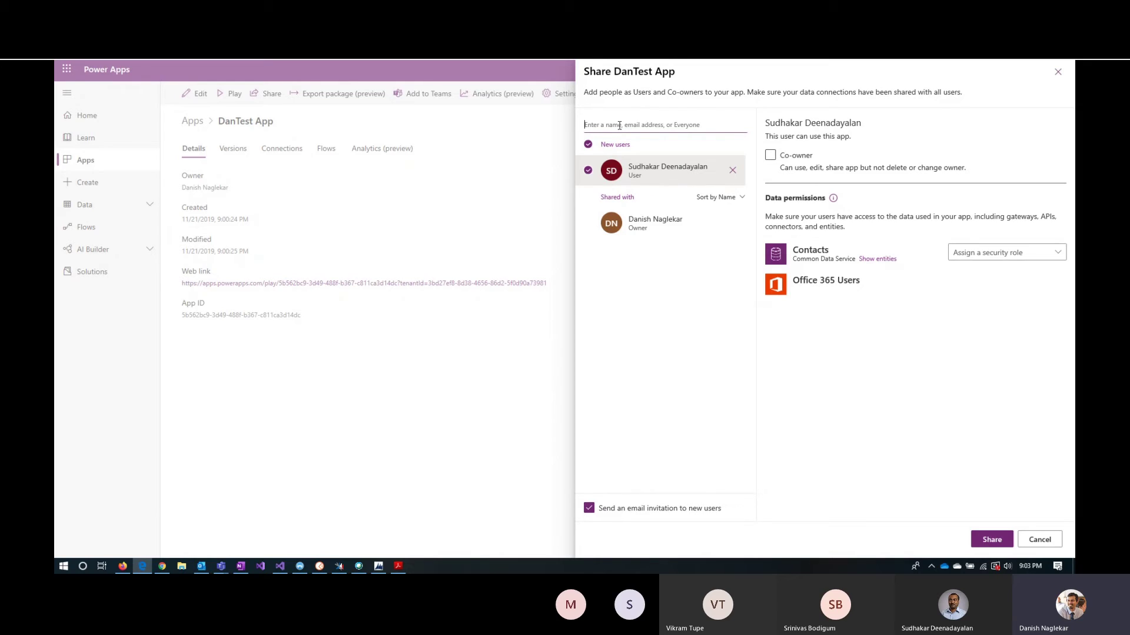
text(sri)
click(992, 539)
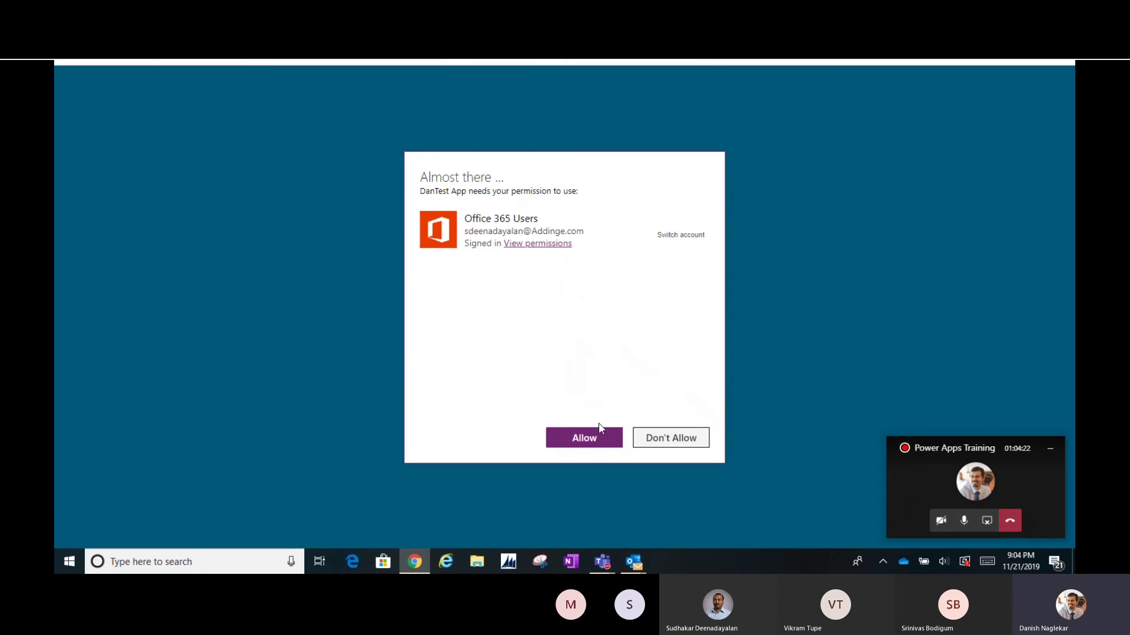
Allow DanTest App to use the Office 365 Users connection in the colleague's session, and dismiss all reminders
click(587, 443)
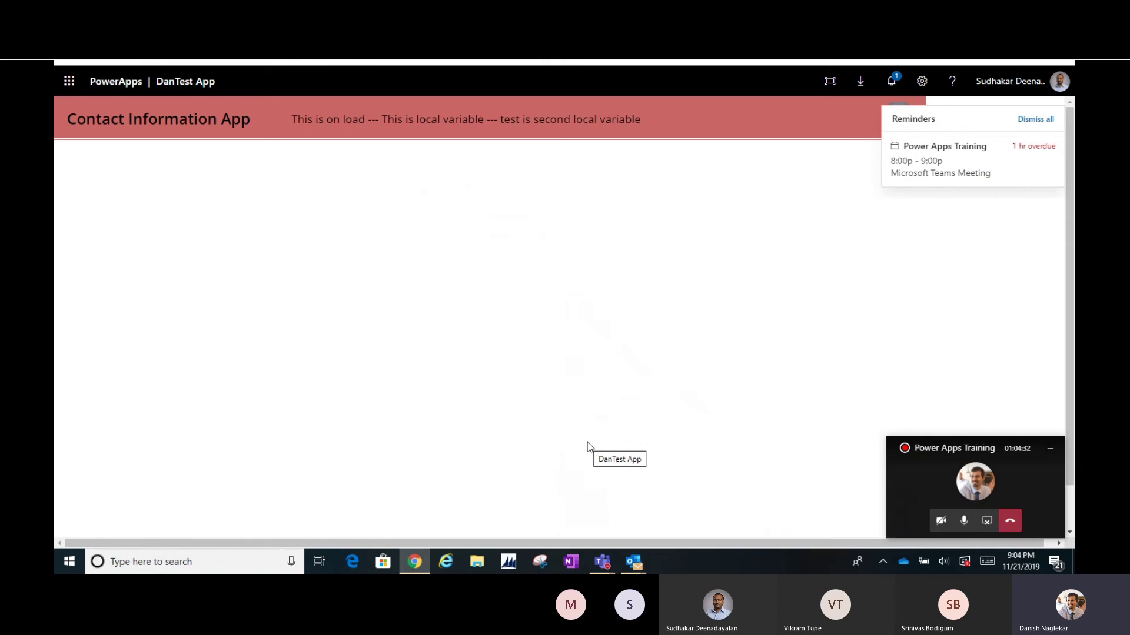
click(1050, 121)
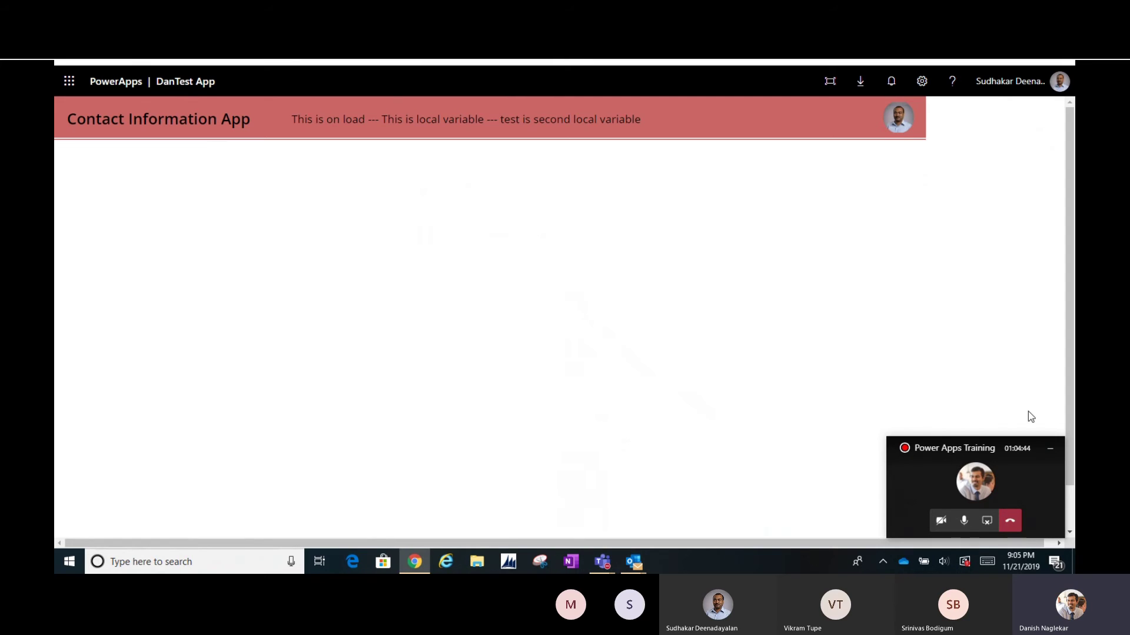
Minimize the meeting call window and search Google for powerapps in a new browser tab
click(1051, 450)
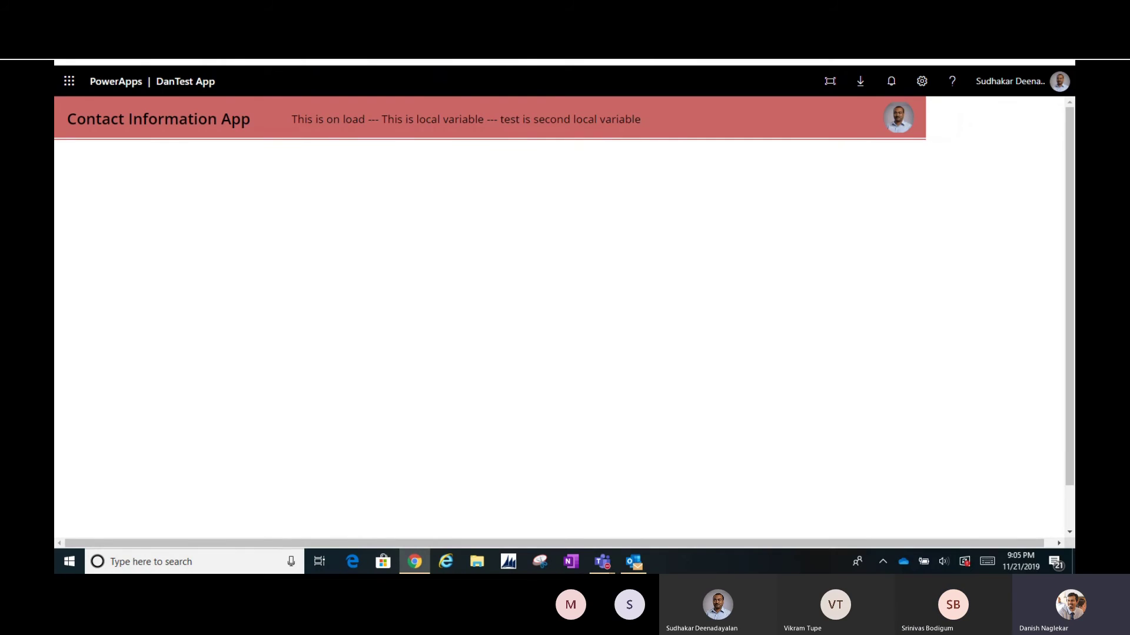
key(ctrl+t)
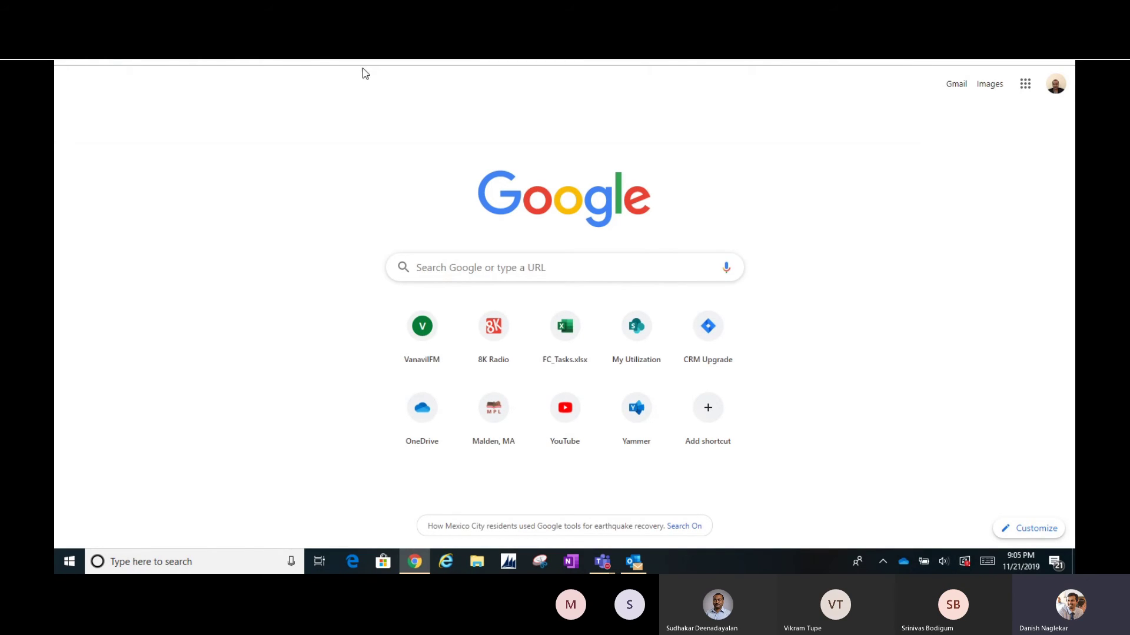
click(523, 268)
text(powerapps)
key(Return)
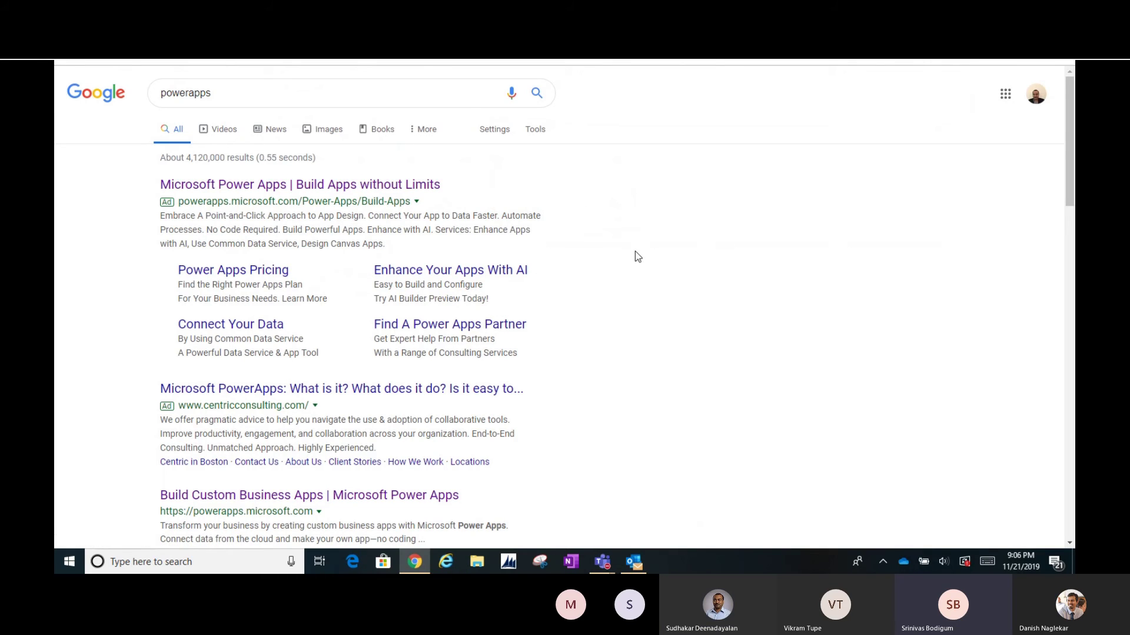
Open the "Build Custom Business Apps | Microsoft Power Apps" search result in a separate tab and bring that site into view
scroll(688, 284, down, 3)
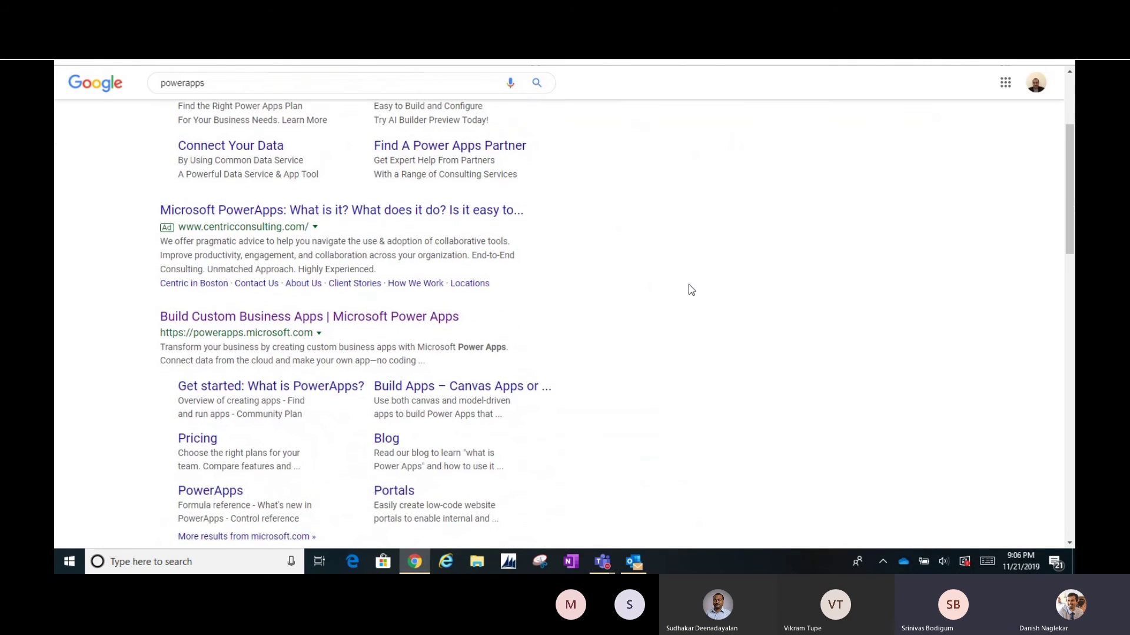
right_click(387, 317)
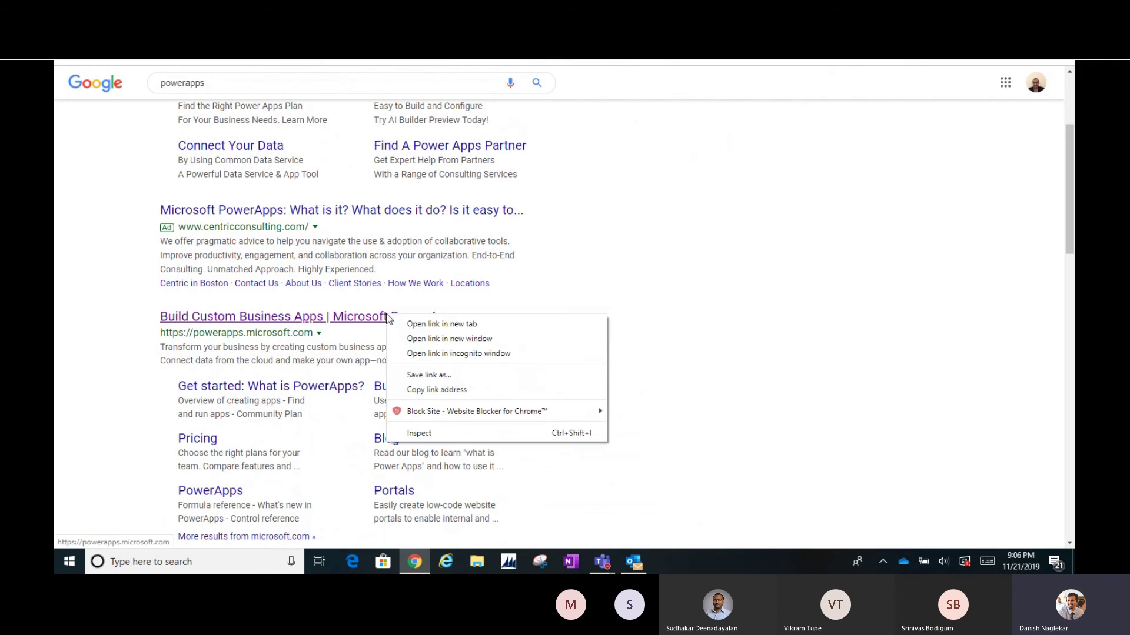
click(413, 324)
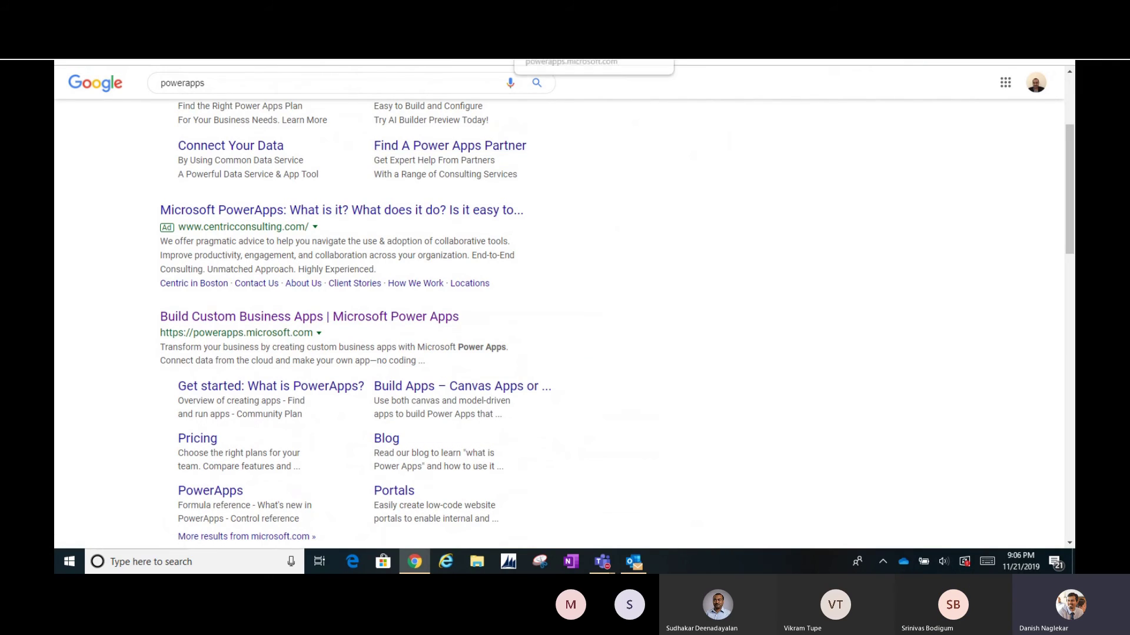
key(ctrl+Tab)
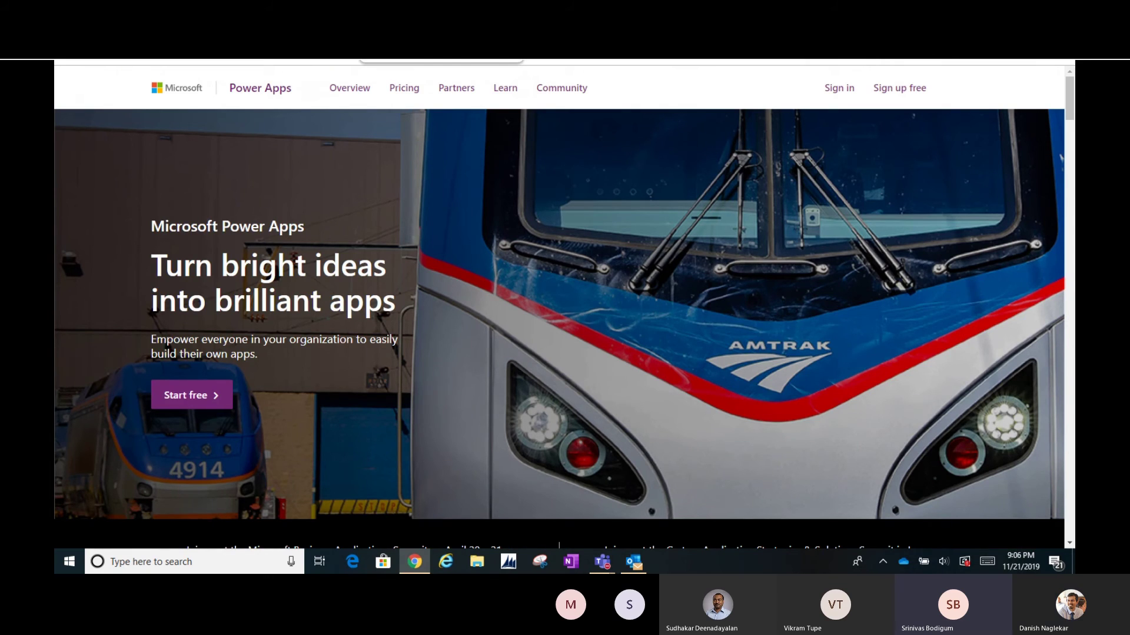
key(ctrl+Tab)
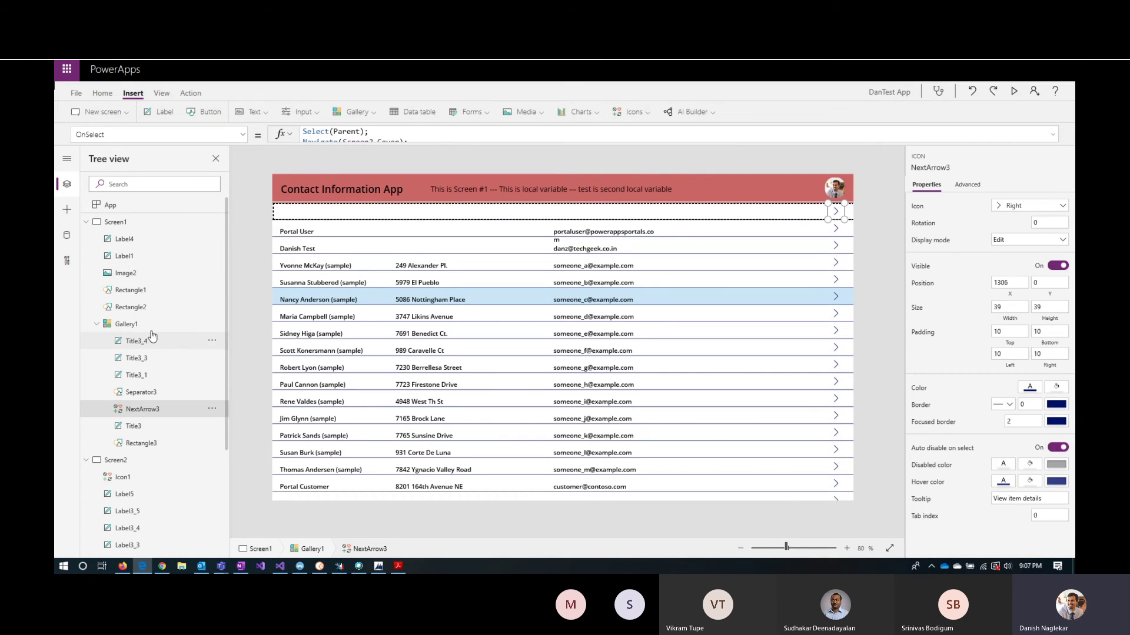
Examine the views offered for the contacts gallery on Screen1 and inspect the gallery's Items formula
click(148, 323)
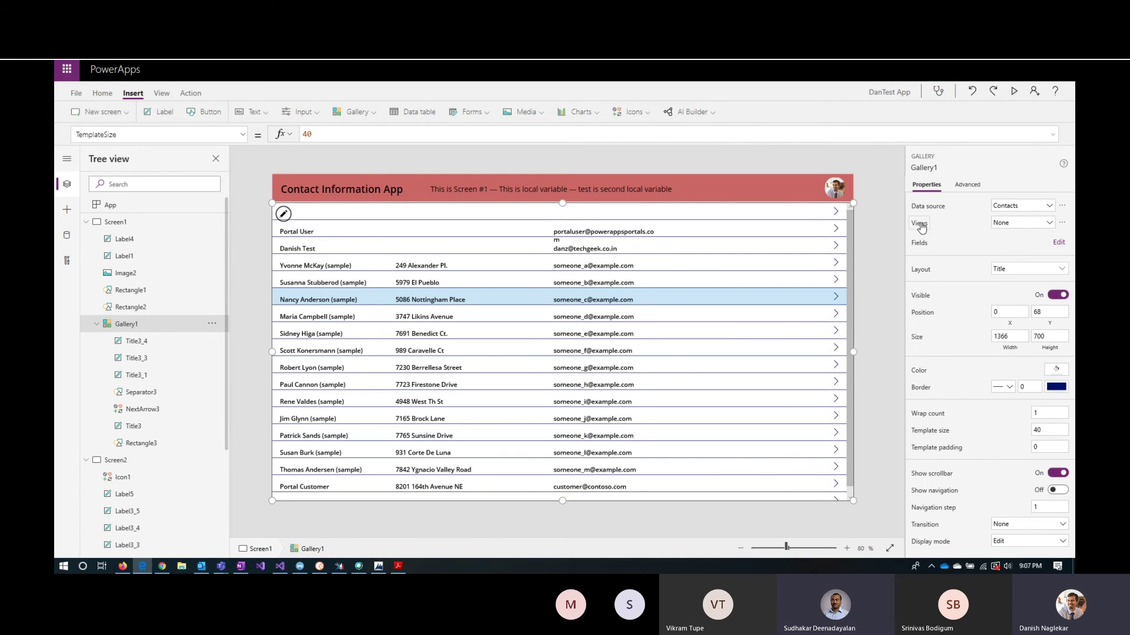
click(1026, 225)
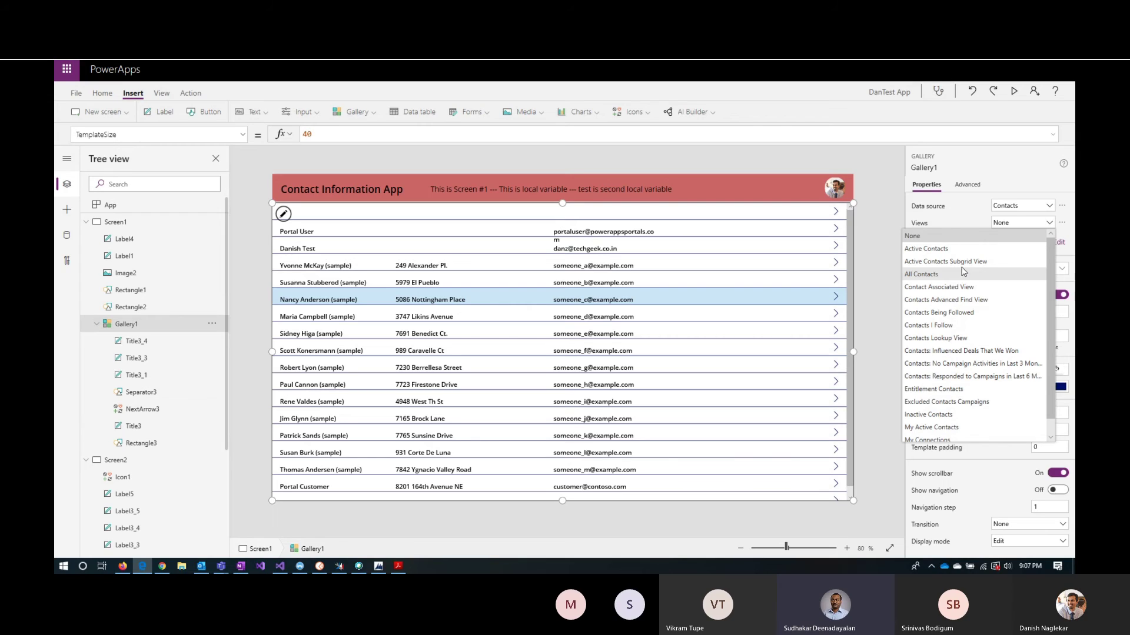
click(888, 239)
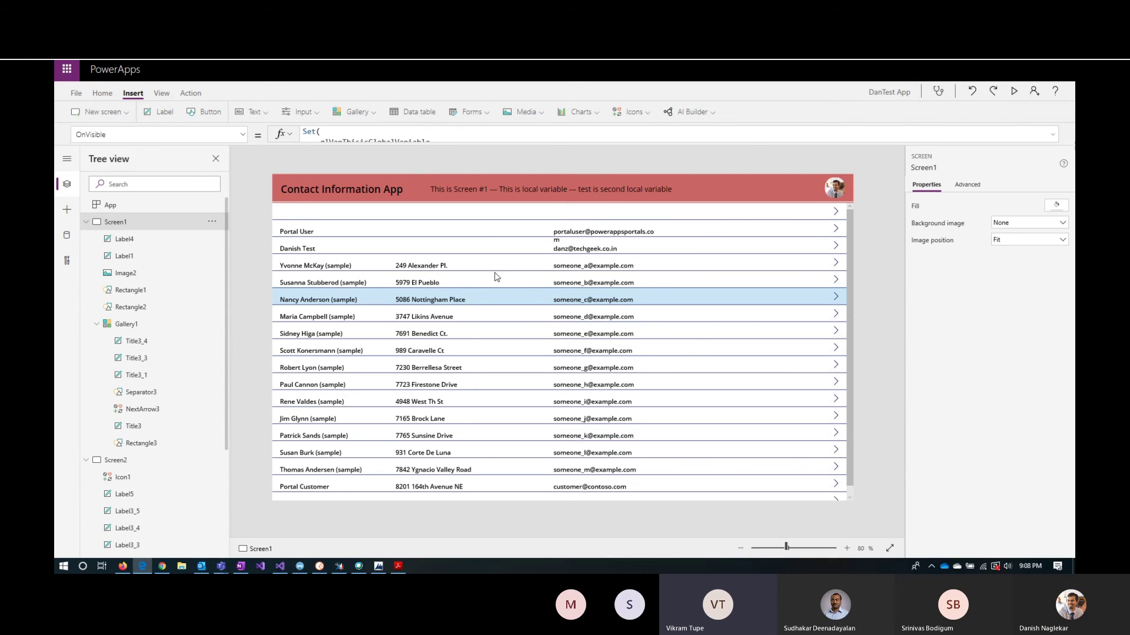
click(152, 331)
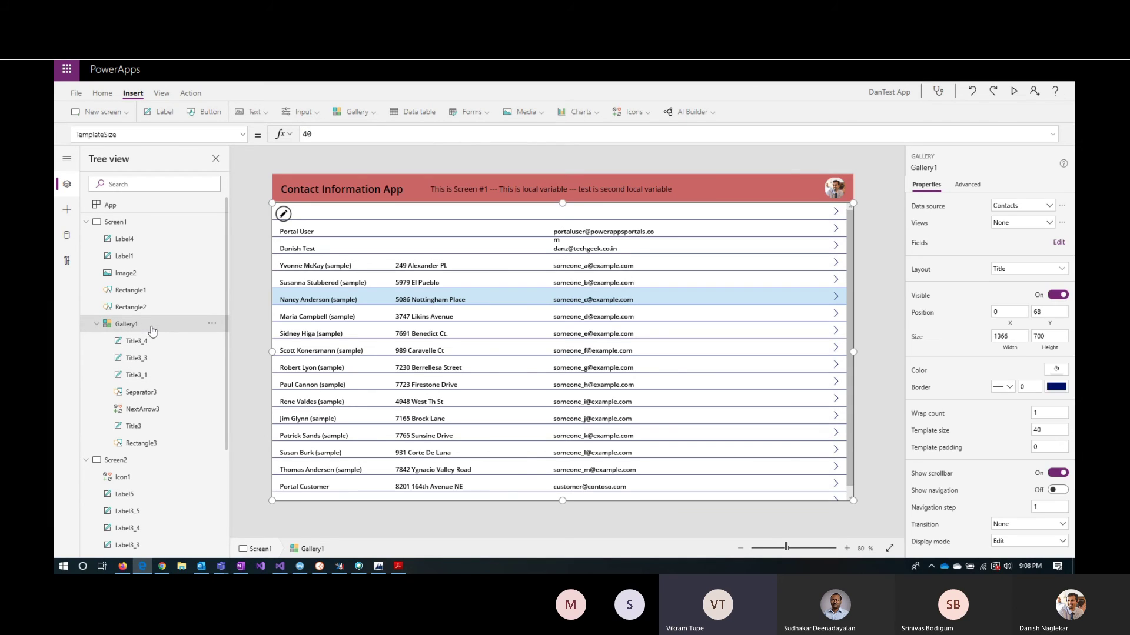
click(1034, 227)
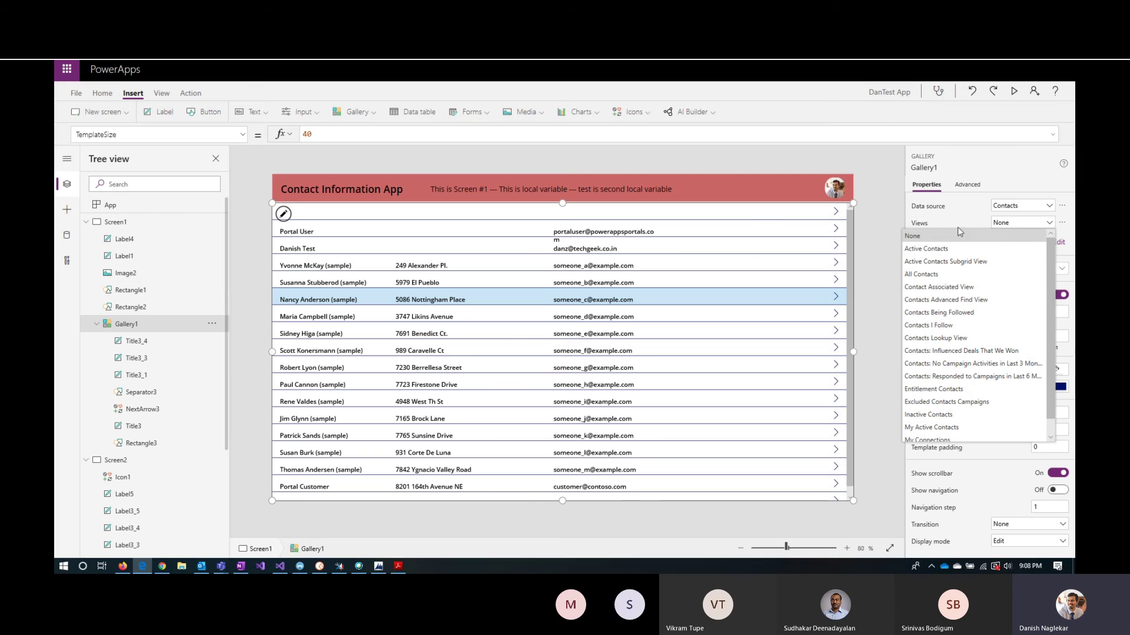
click(924, 230)
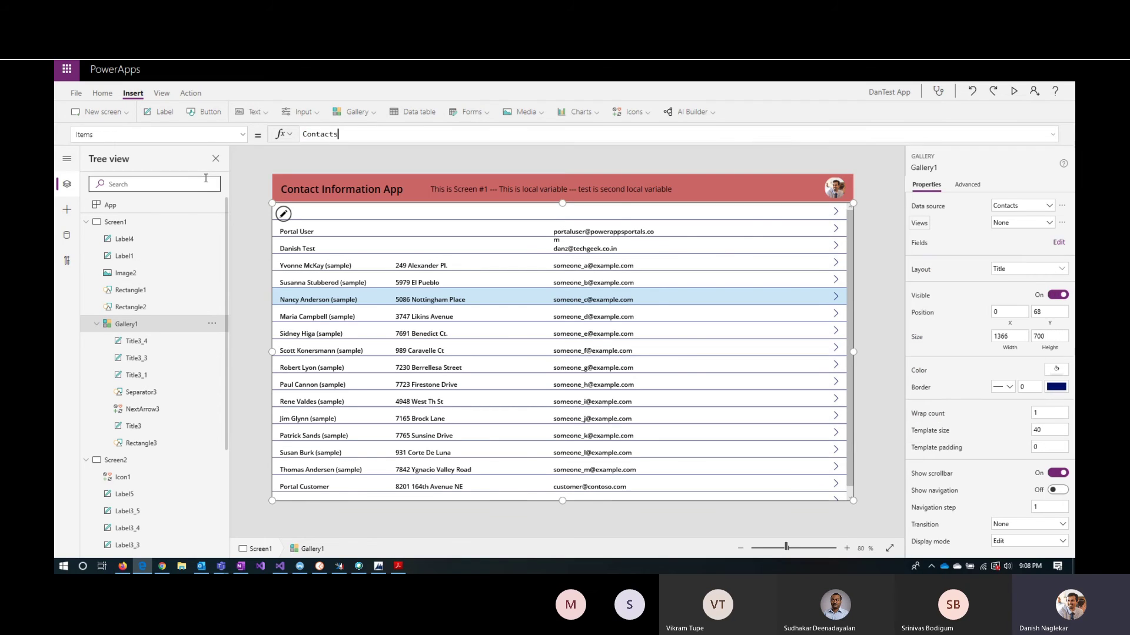
click(346, 135)
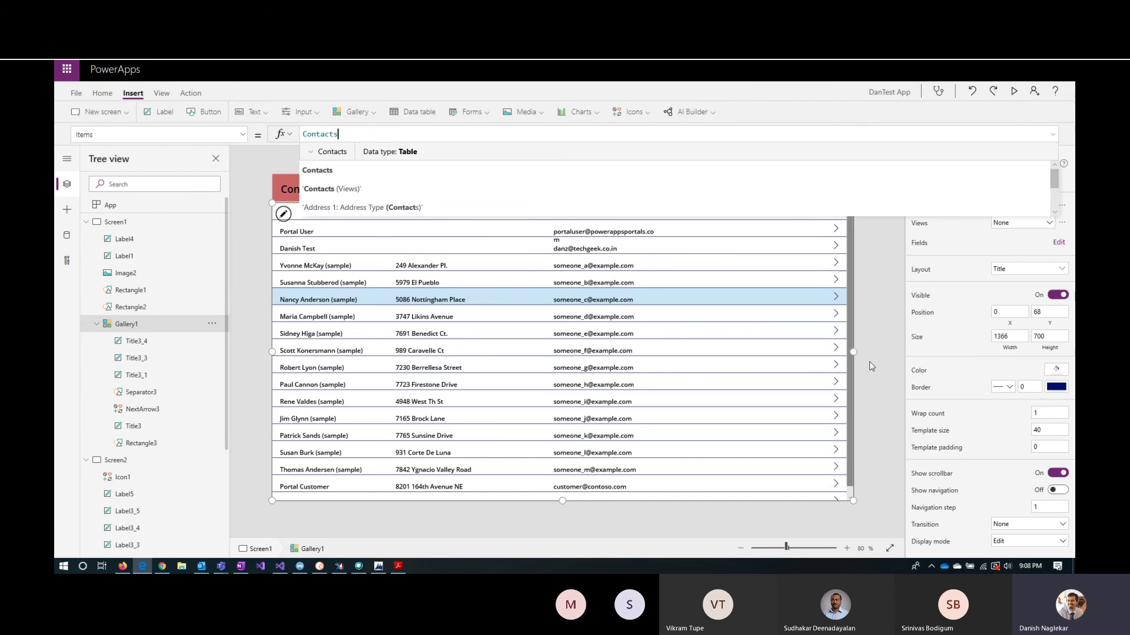
click(887, 360)
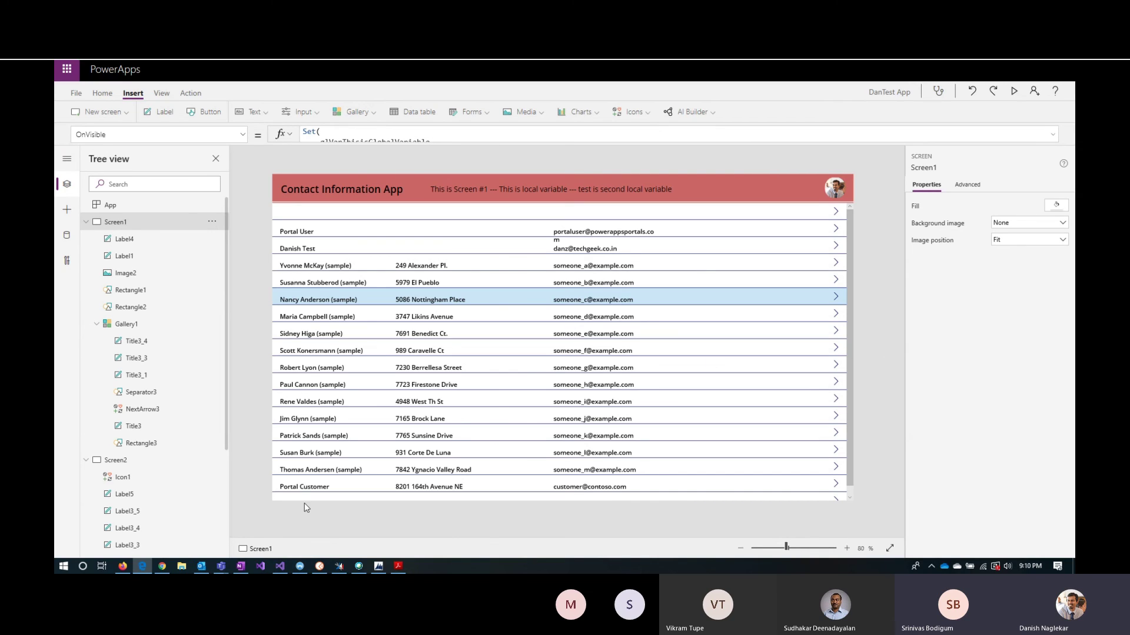
Consult the Power Apps training schedule in Firefox, highlight Connectors in the 12/3 & 12/4 session, and return to the app editor
click(123, 566)
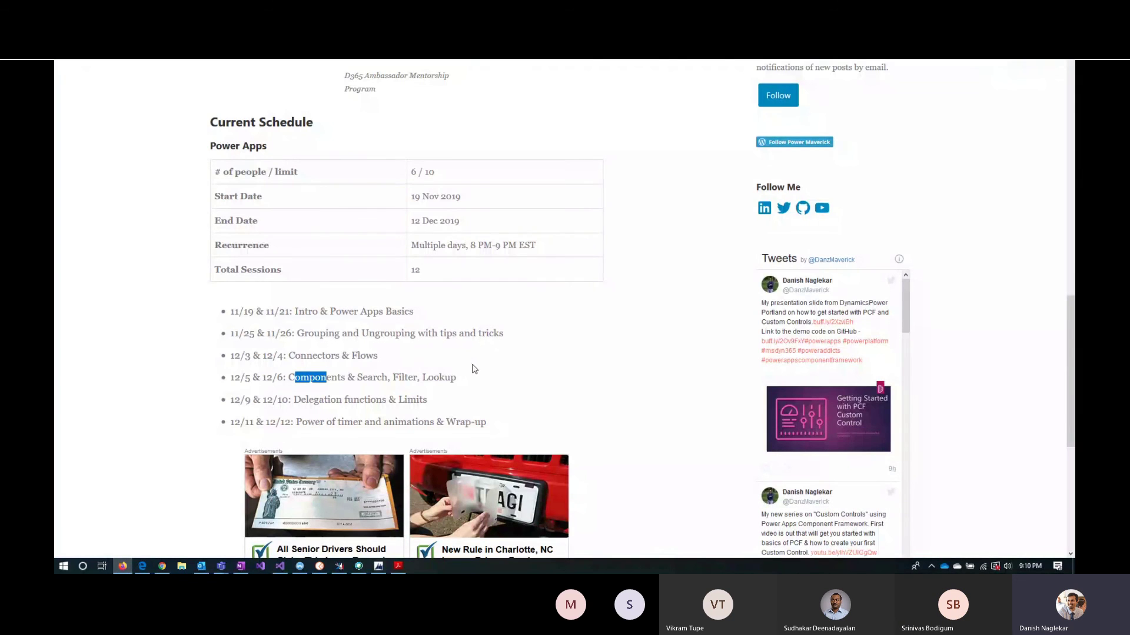
click(345, 377)
drag(289, 356, 339, 359)
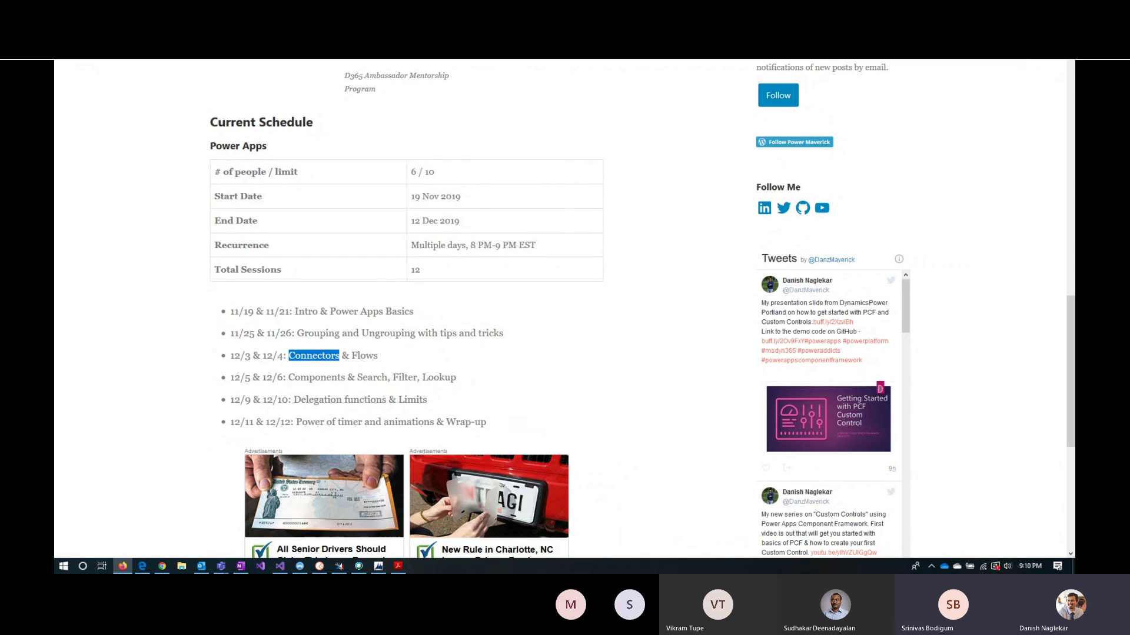
key(alt+Tab)
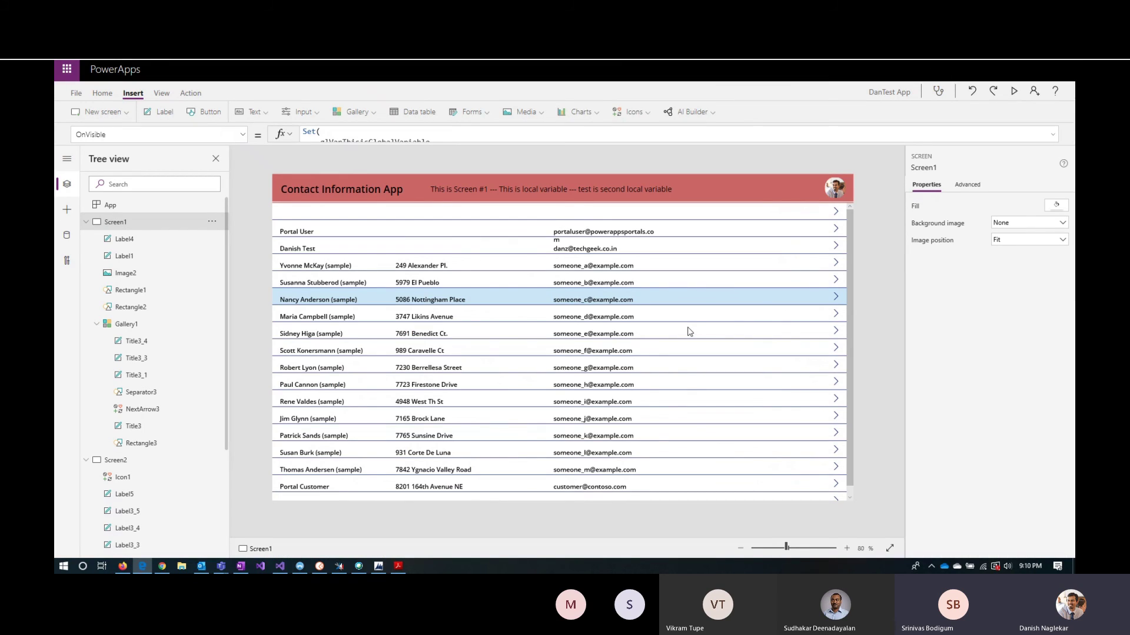